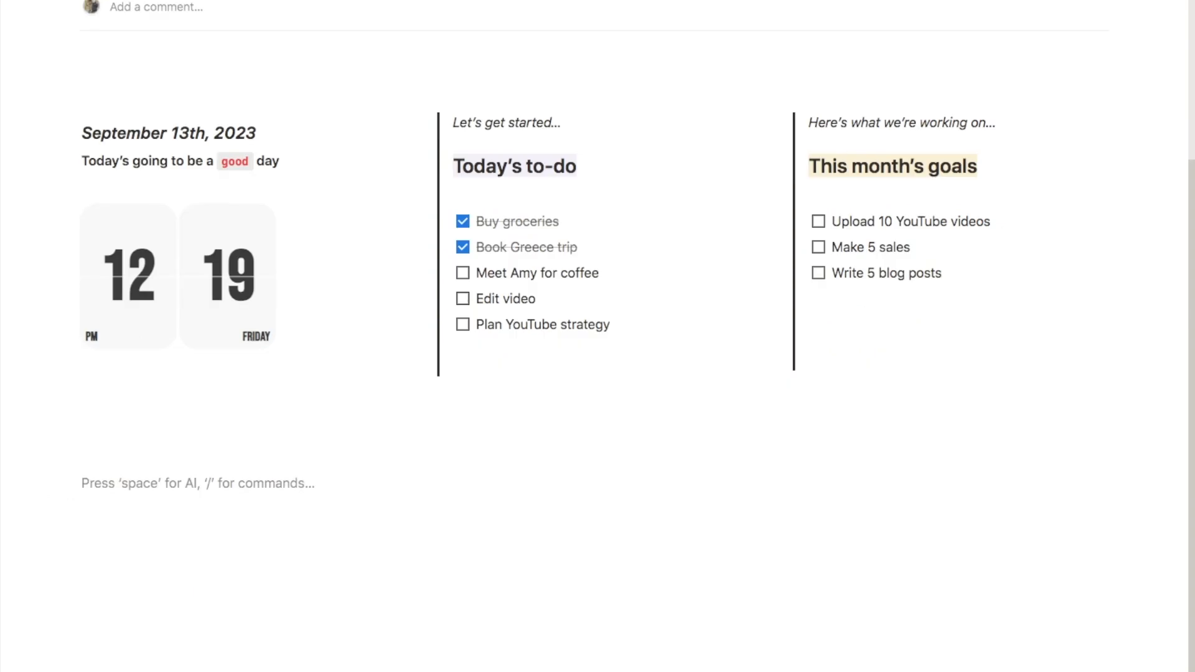
# Insert an empty quote block below the clock, to-do and goals columns
pyautogui.write('-')
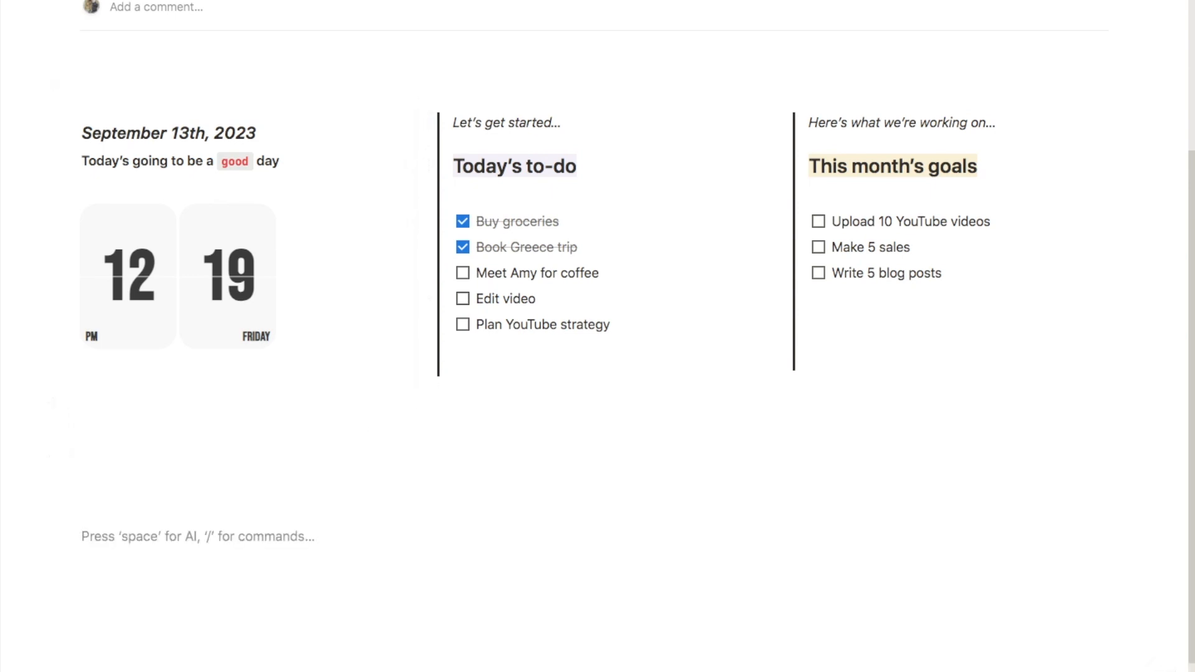
pyautogui.scroll(-1, 597, 337)
pyautogui.write('/quote')
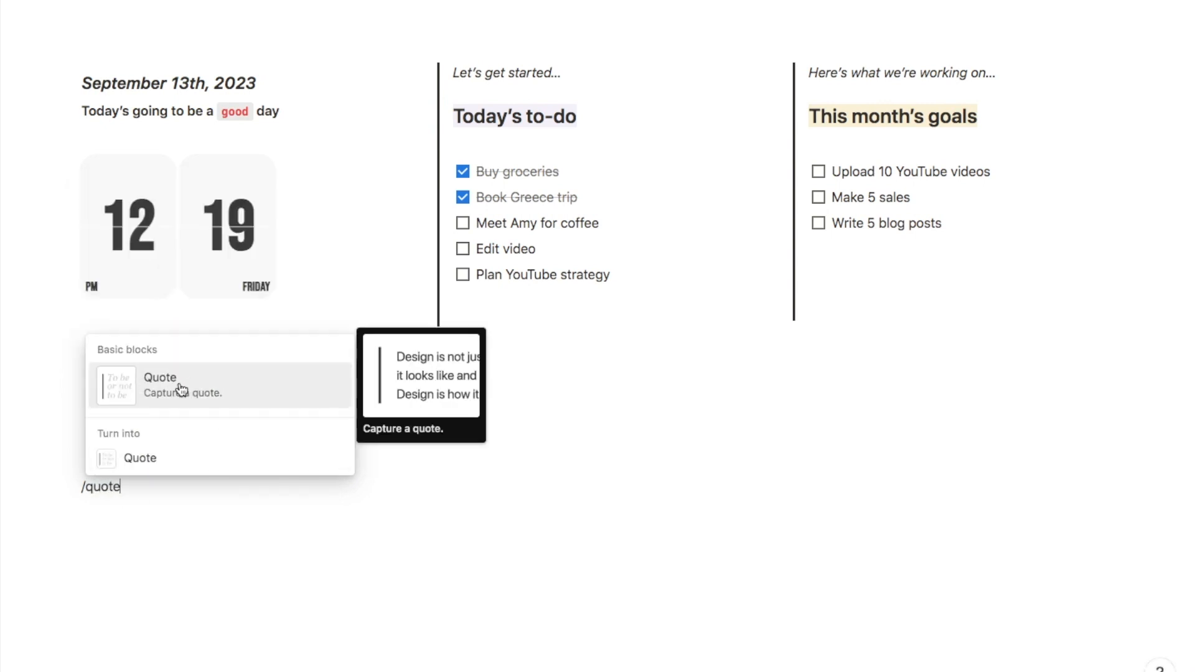
pyautogui.click(174, 388)
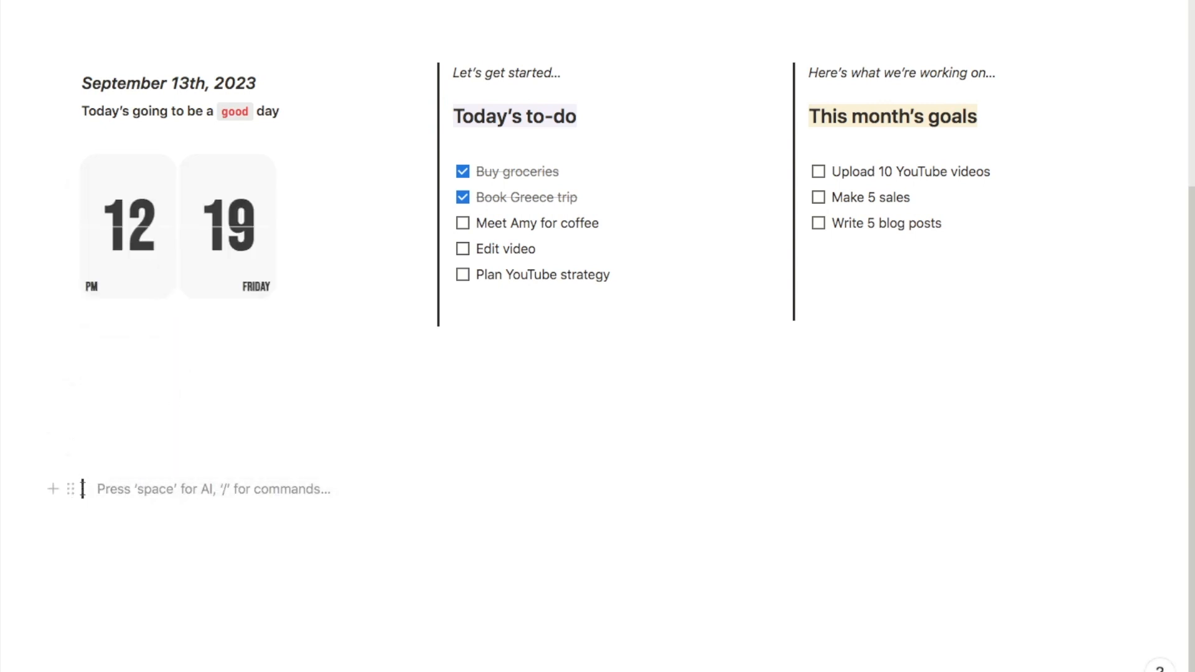
pyautogui.scroll(-1, 122, 492)
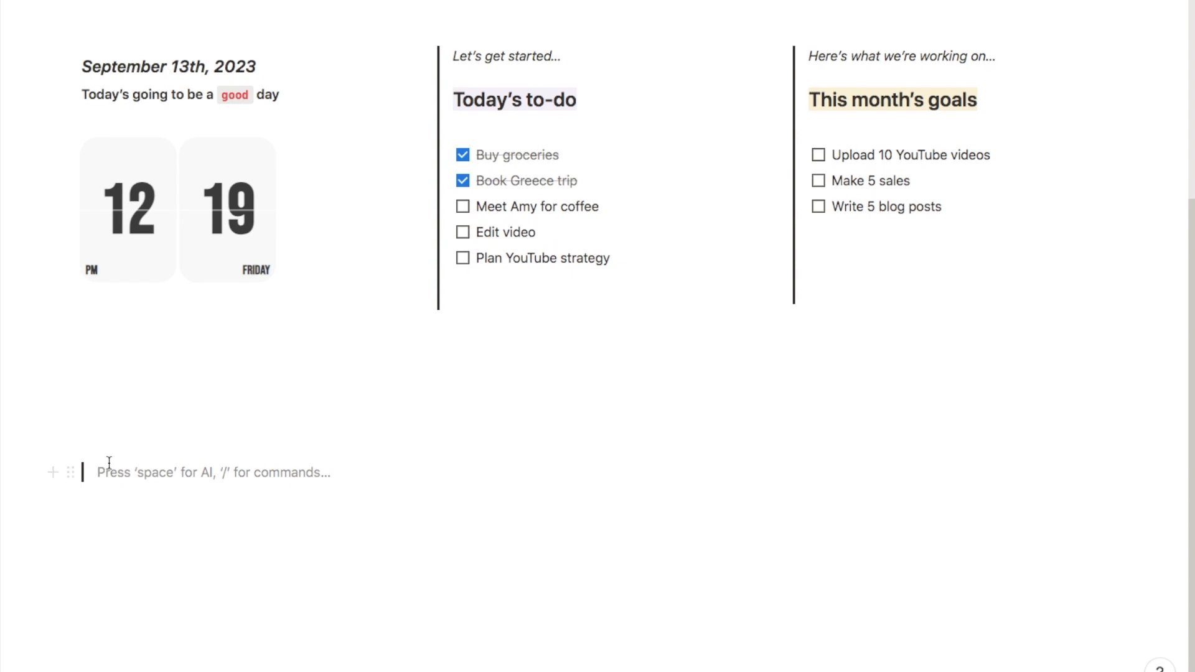
# Extend the empty quote block with several blank lines so it forms a long vertical divider
pyautogui.hotkey('shift', 'Return')
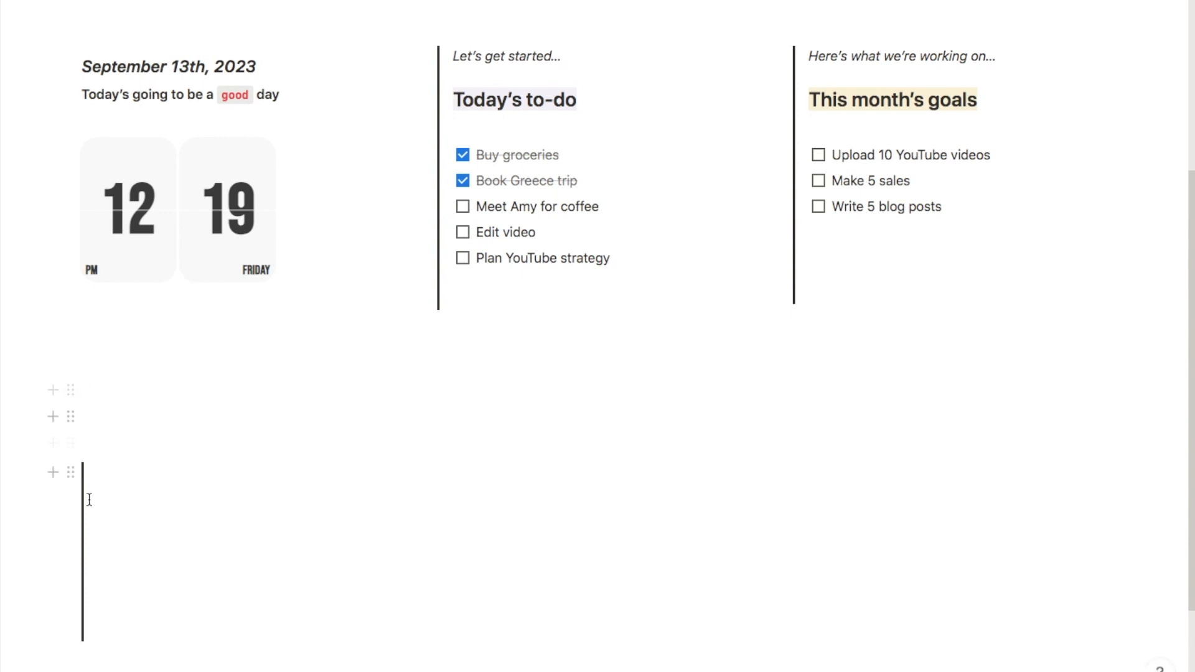
pyautogui.scroll(-5, 130, 494)
pyautogui.hotkey('shift', 'Return')
pyautogui.hotkey('shift', 'Return')
pyautogui.hotkey('shift', 'Return')
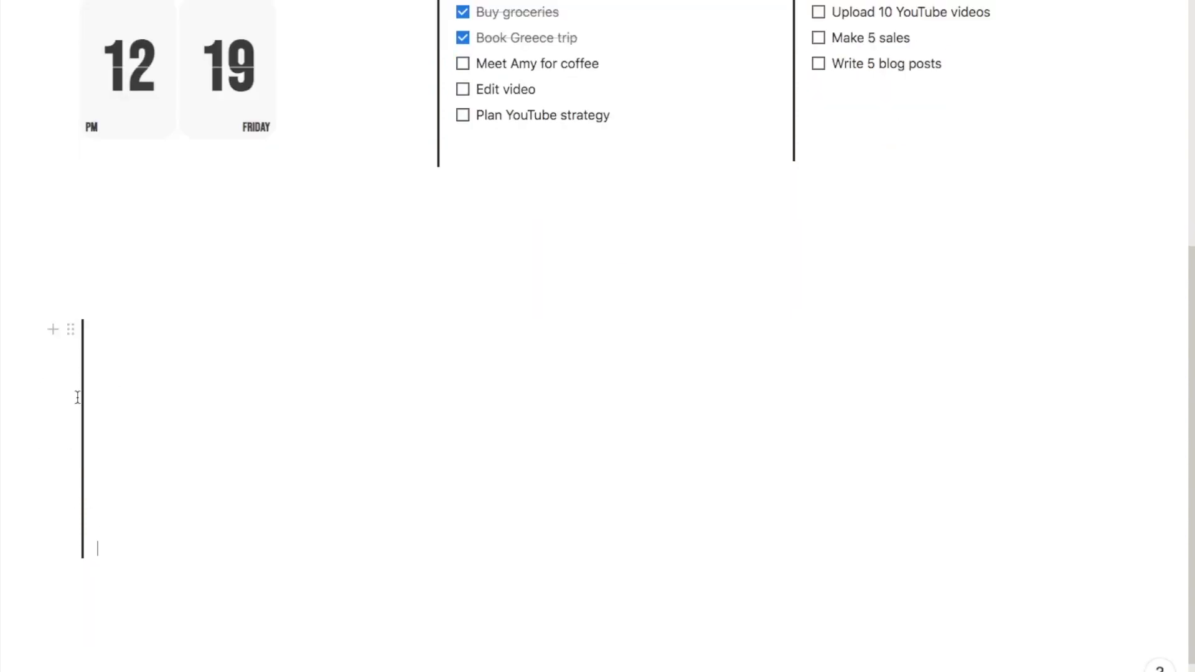
# Add a text block reading "cs" below the quote and move it into a new column before the quote's vertical line
pyautogui.press('Return')
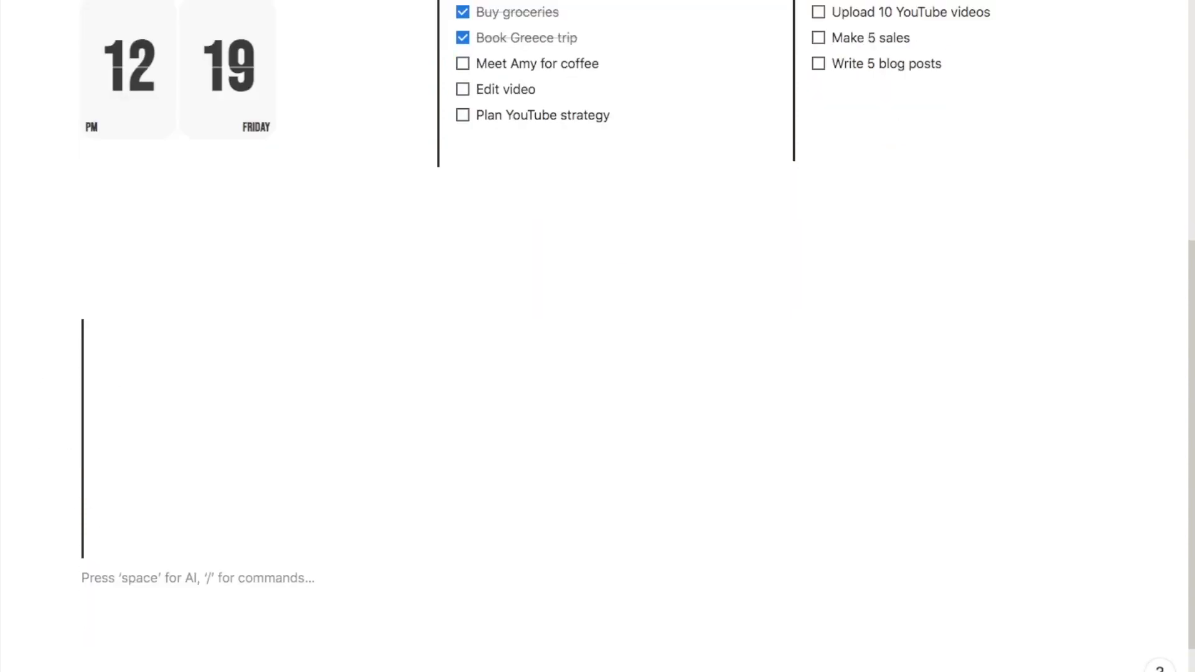
pyautogui.press('Return')
pyautogui.write('cs')
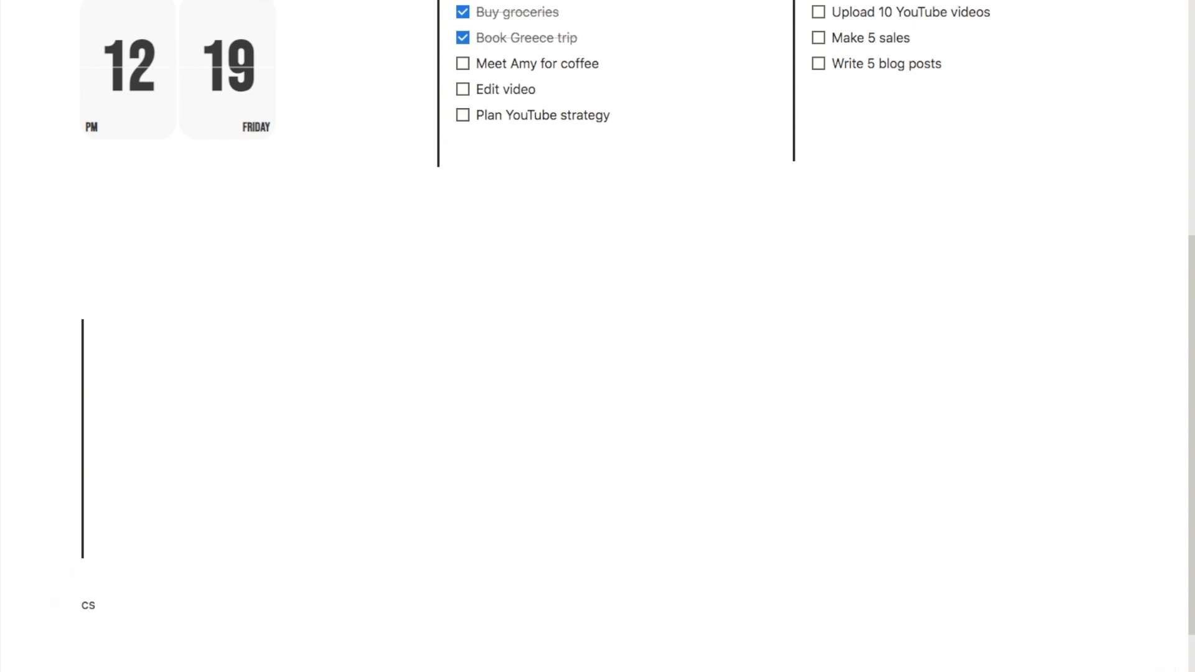
pyautogui.moveTo(70, 604); pyautogui.dragTo(60, 478)
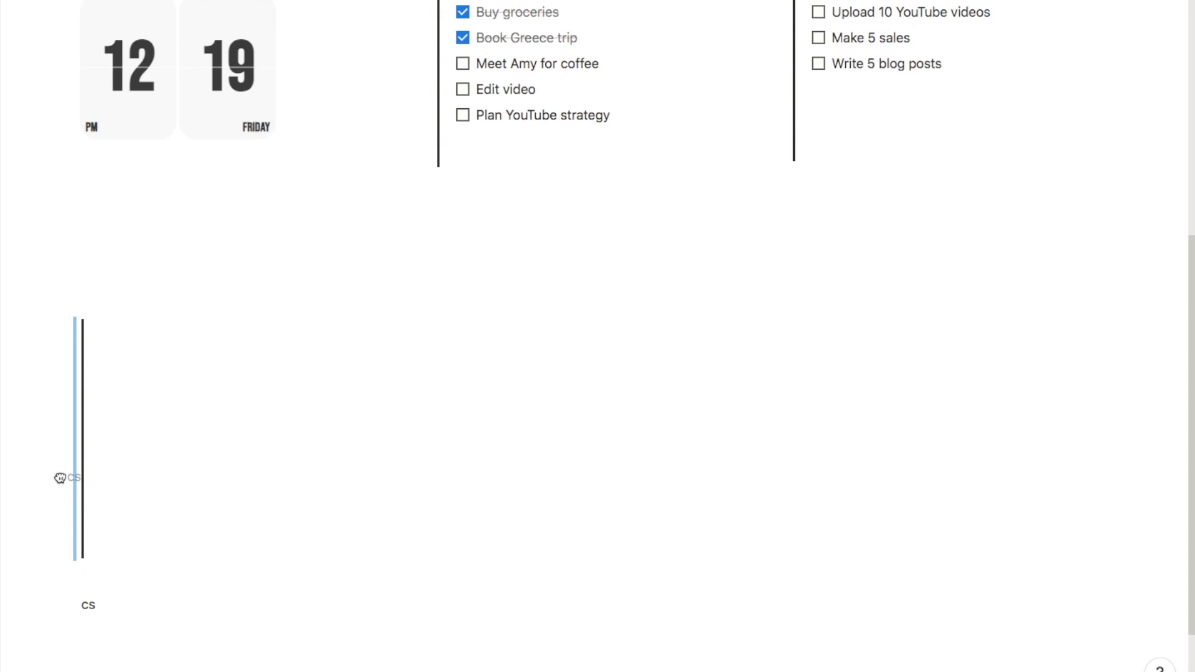
pyautogui.moveTo(60, 478); pyautogui.dragTo(60, 477)
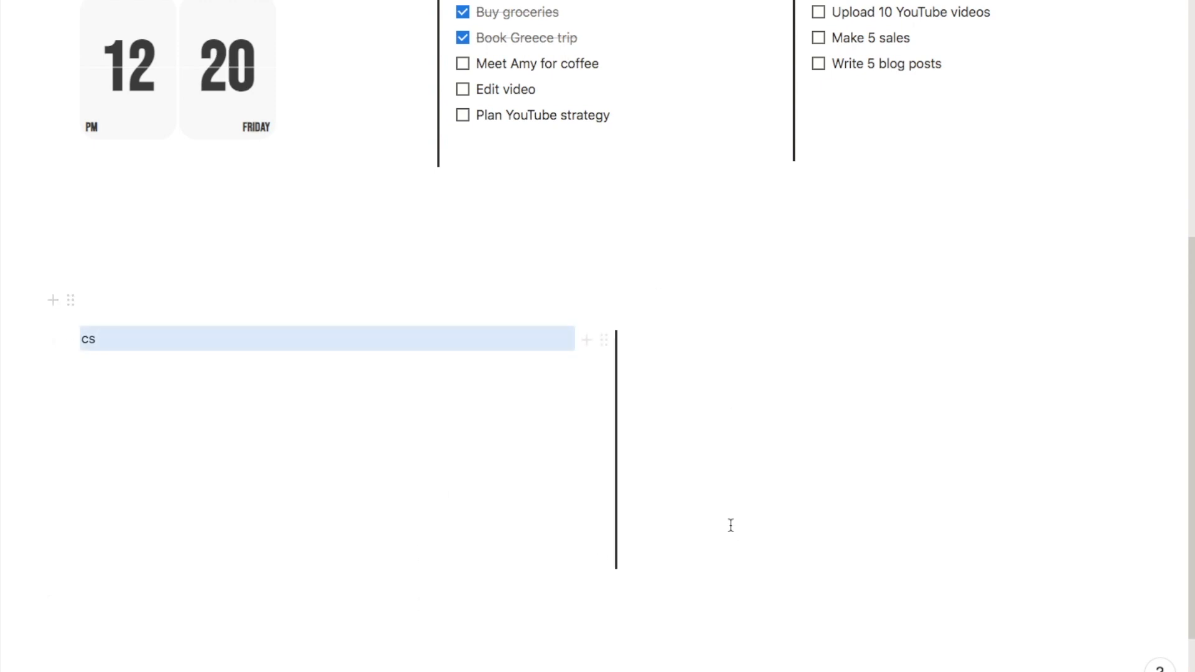
# Enter the sample text "dajd" inside the quote block, then return to the column containing "cs"
pyautogui.click(265, 343)
pyautogui.click(732, 360)
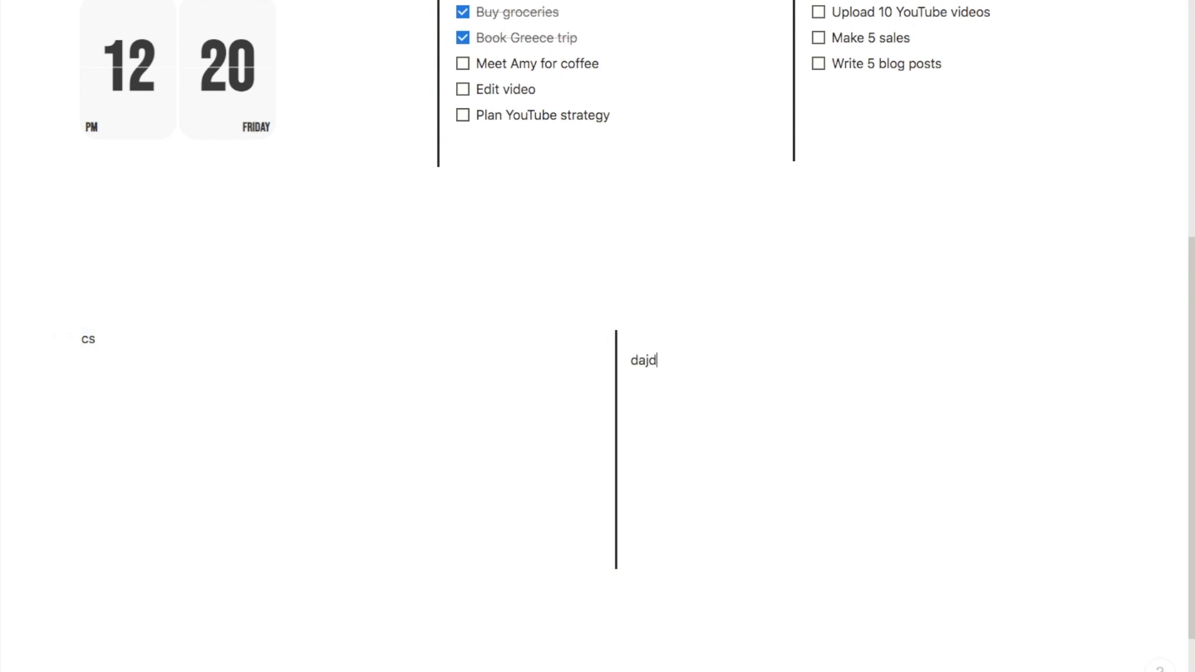
pyautogui.click(285, 388)
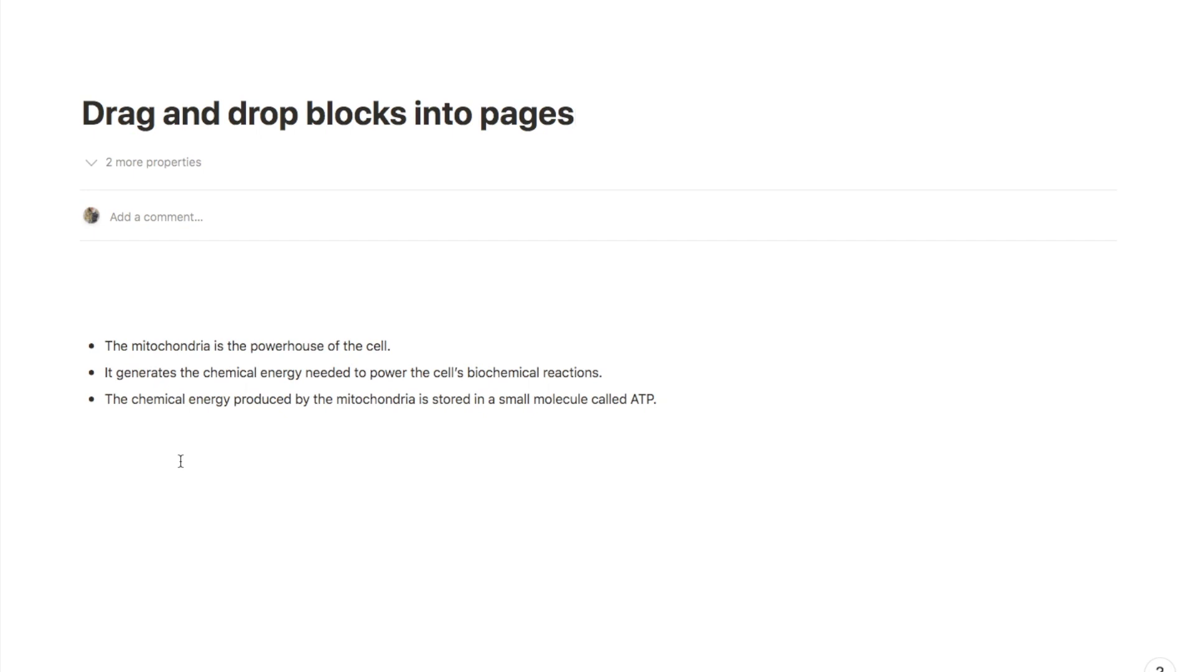
# Embed a new sub-page a few blank lines below the mitochondria bullet list
pyautogui.click(109, 484)
pyautogui.press('Return')
pyautogui.press('Return')
pyautogui.press('Return')
pyautogui.write('/page')
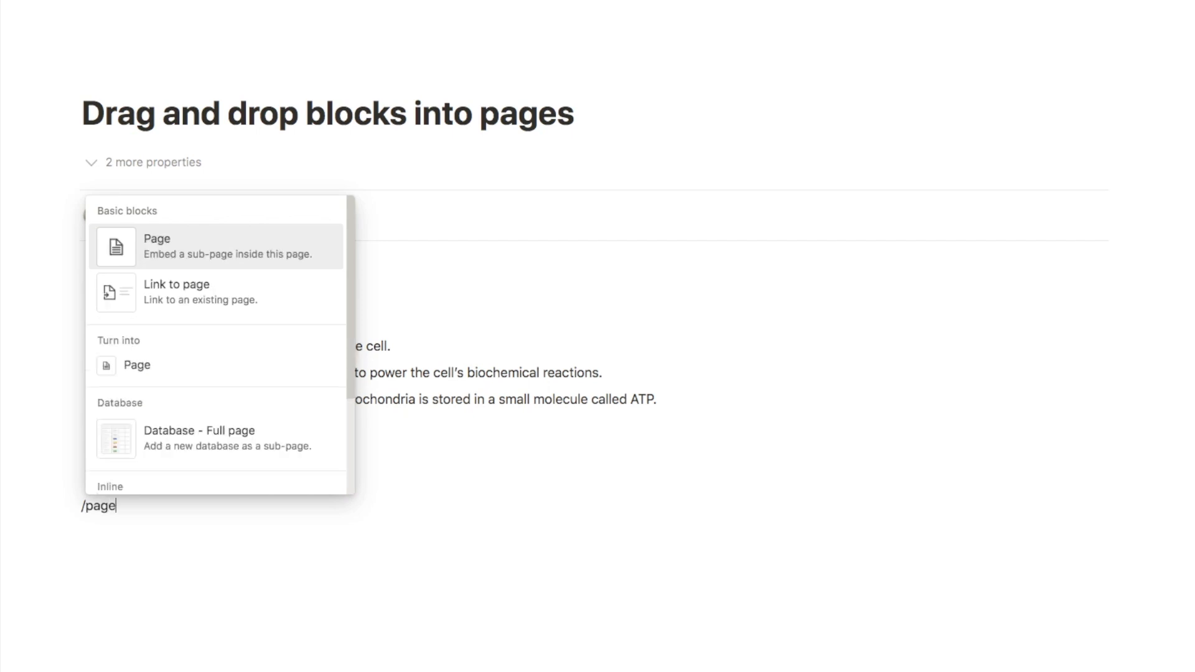
pyautogui.press('Return')
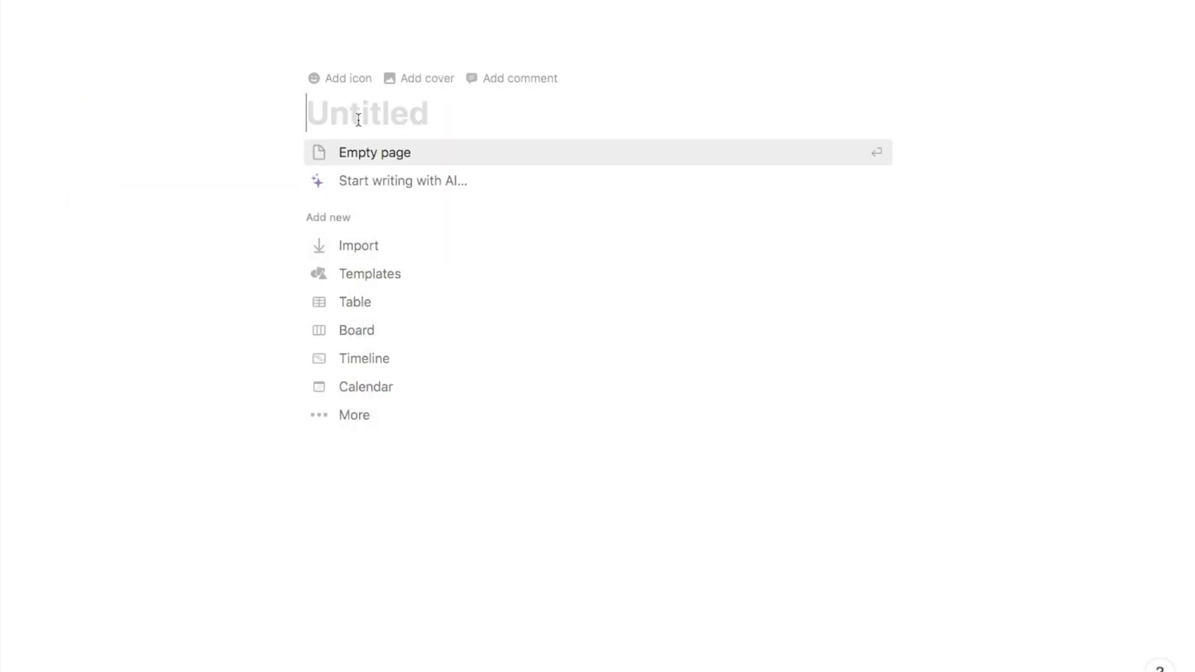
# Title the sub-page "Notes", make it an empty page and return to the parent page
pyautogui.write('Notes')
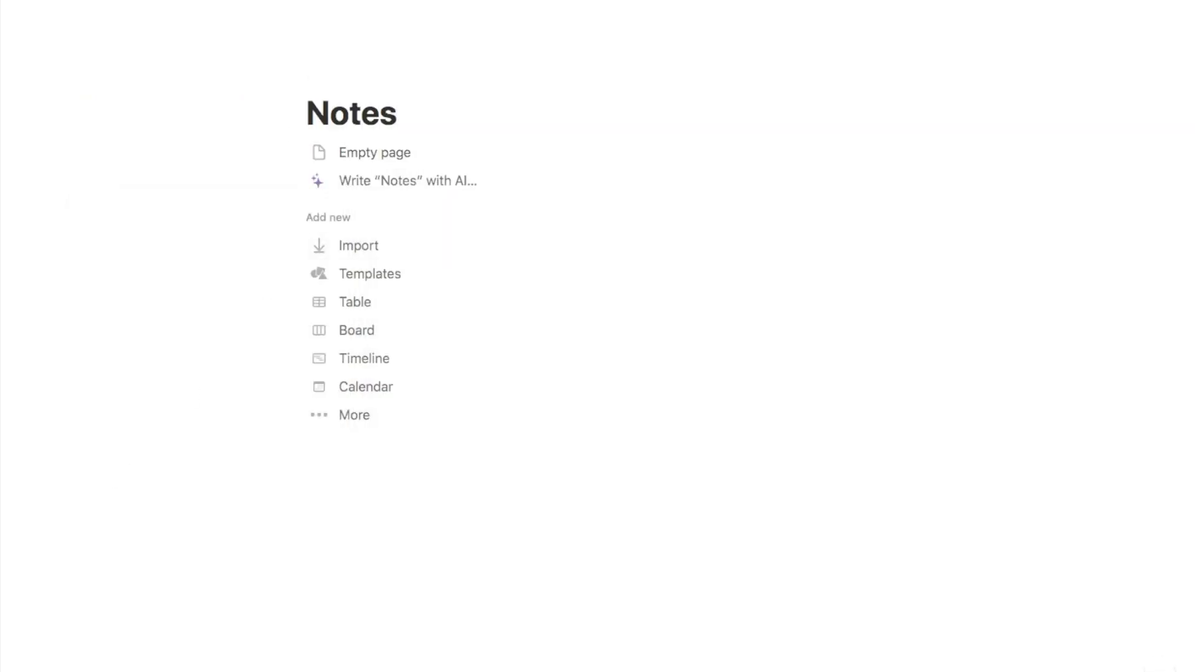
pyautogui.click(361, 153)
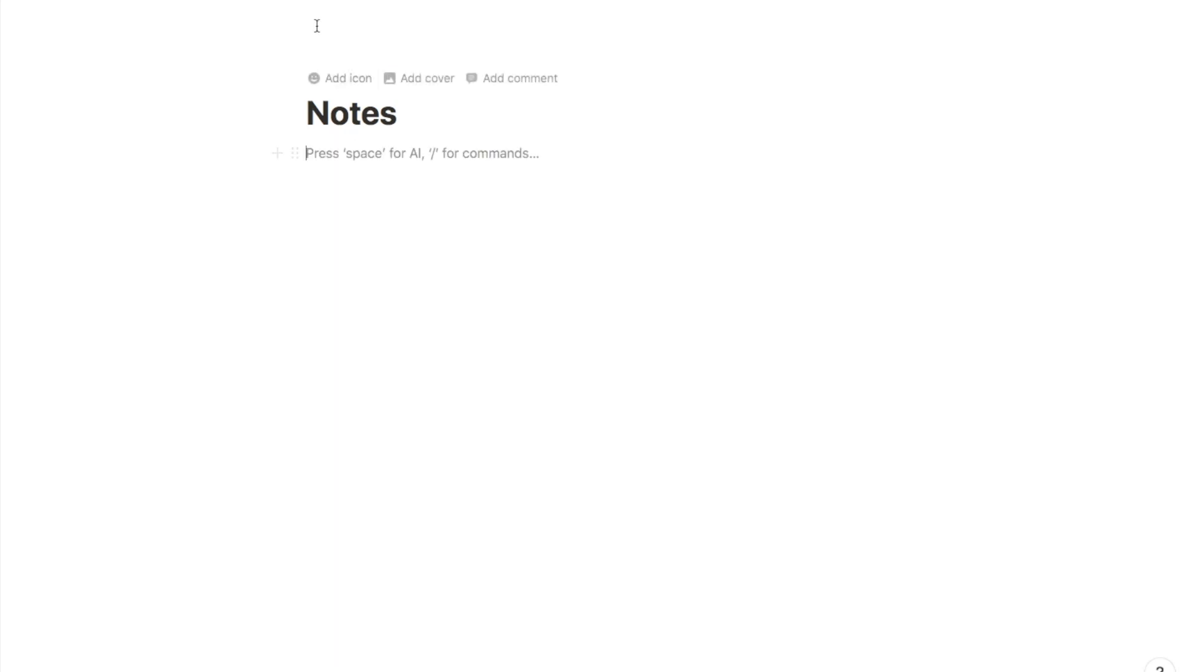
pyautogui.click(252, 1)
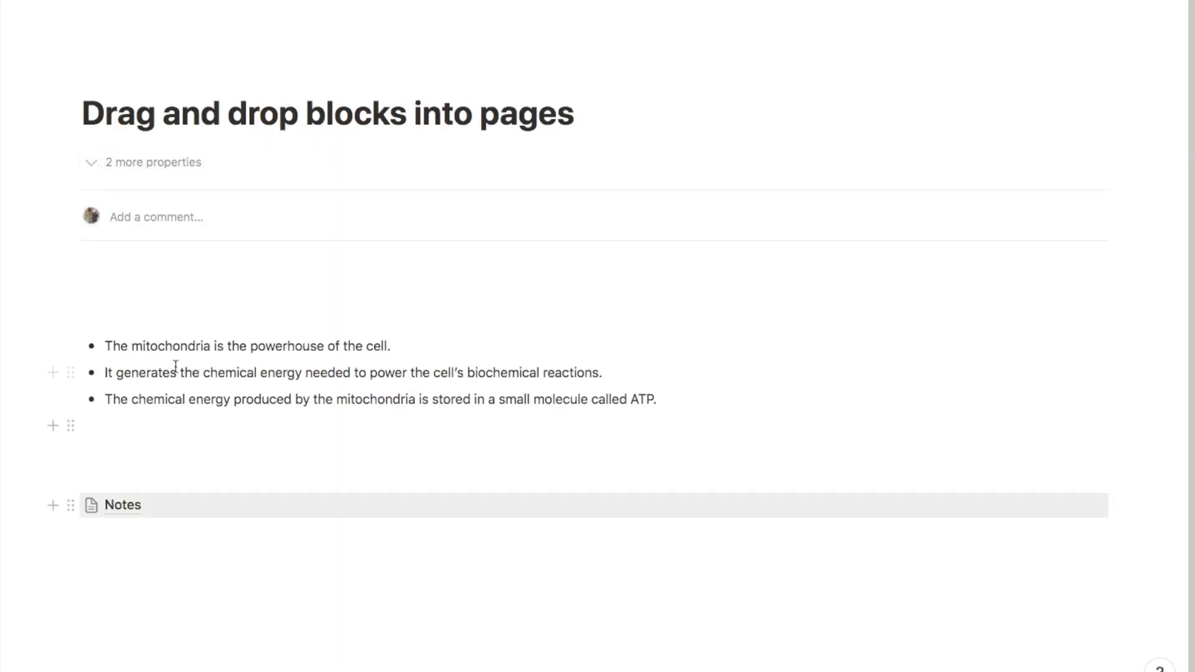
# Move the three mitochondria bullet blocks together into the Notes page and open that page
pyautogui.click(179, 268)
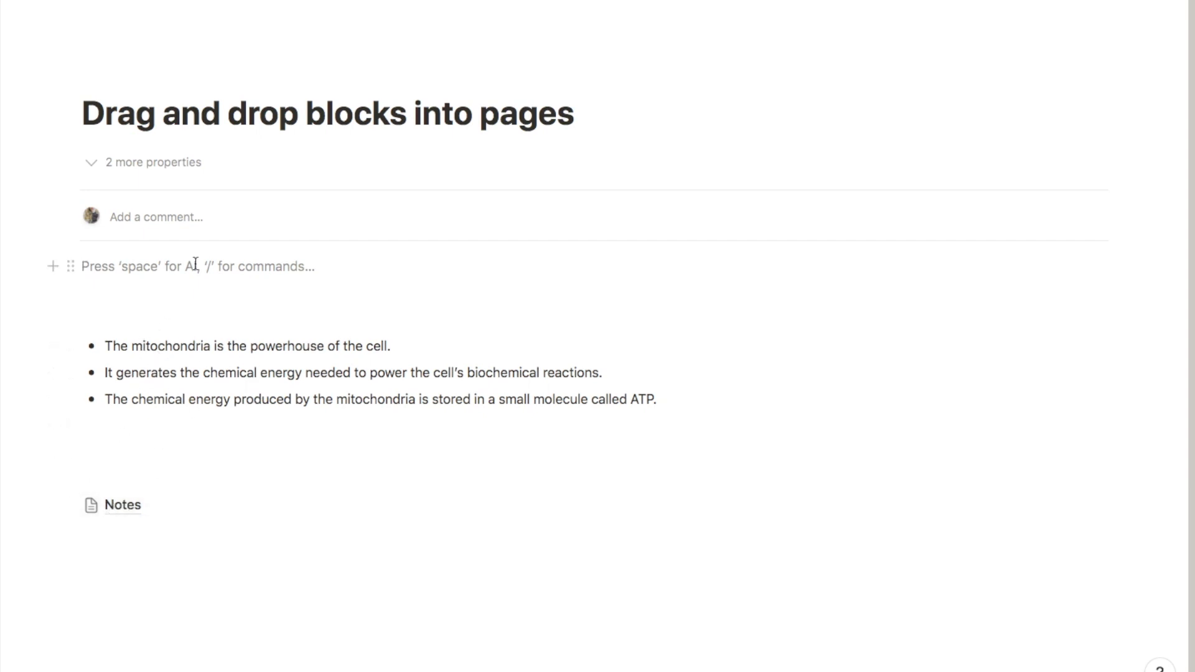
pyautogui.moveTo(705, 401); pyautogui.dragTo(107, 344)
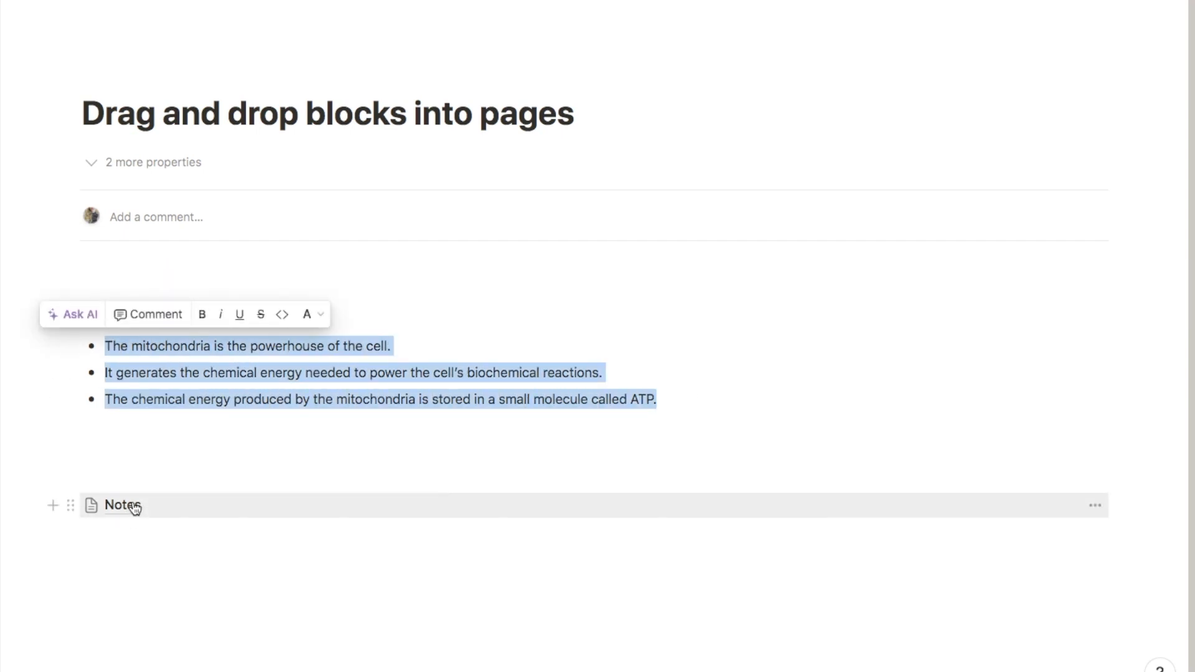
pyautogui.click(148, 263)
pyautogui.moveTo(32, 346); pyautogui.dragTo(176, 399)
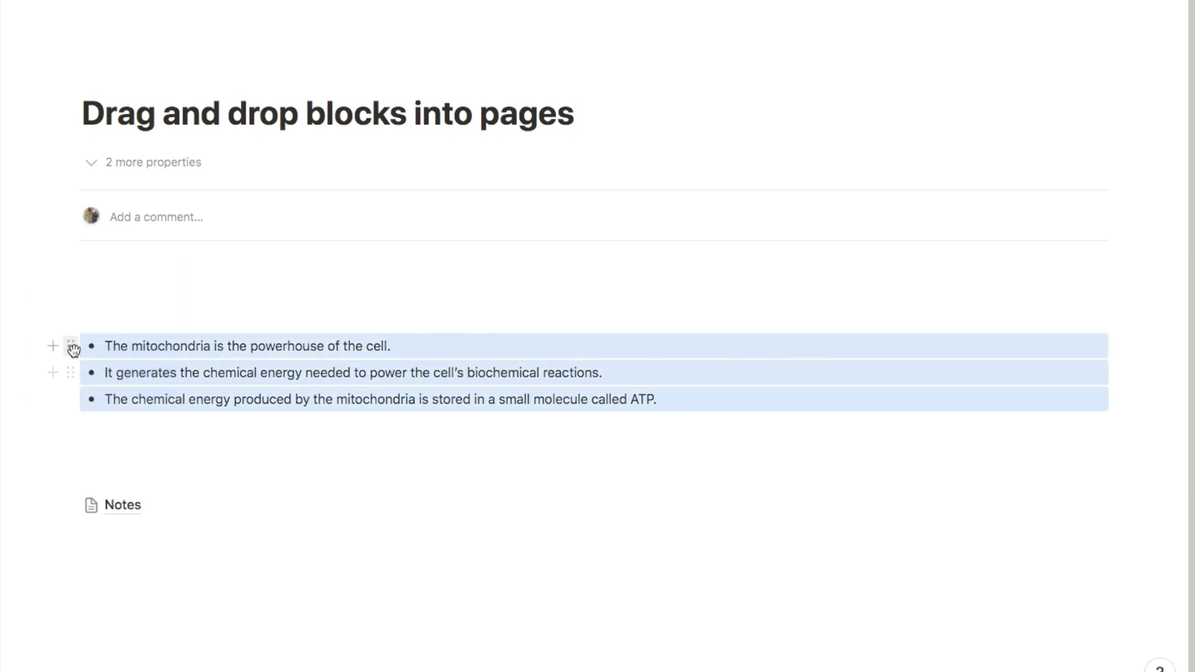
pyautogui.moveTo(73, 347); pyautogui.dragTo(122, 505)
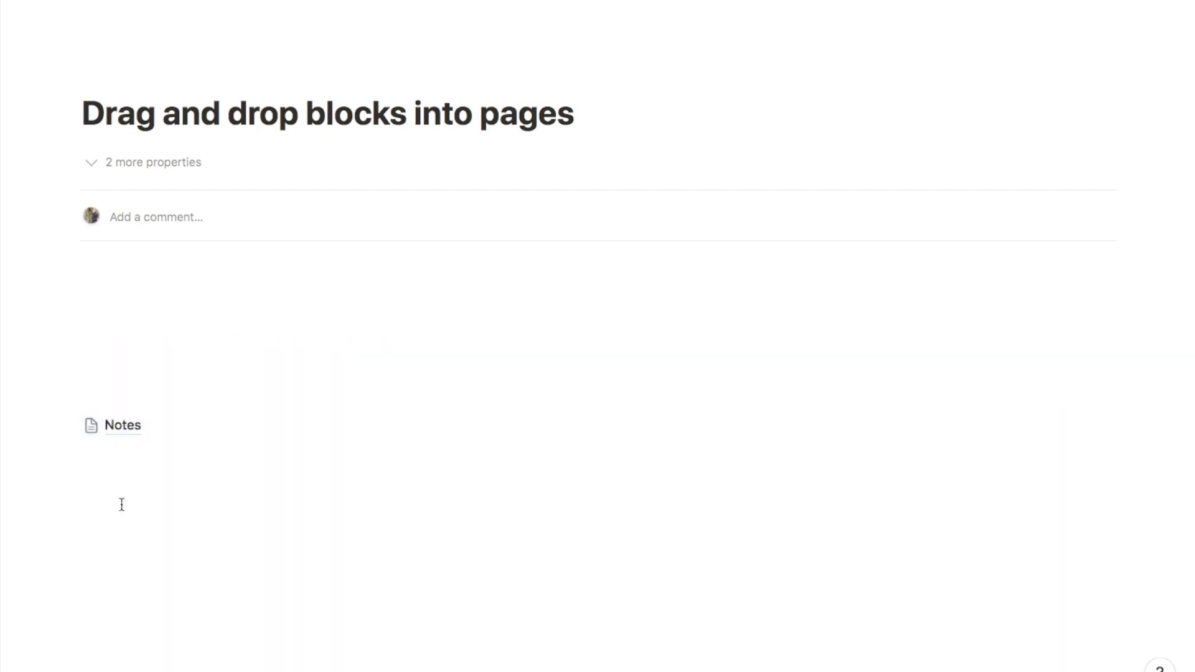
pyautogui.click(122, 425)
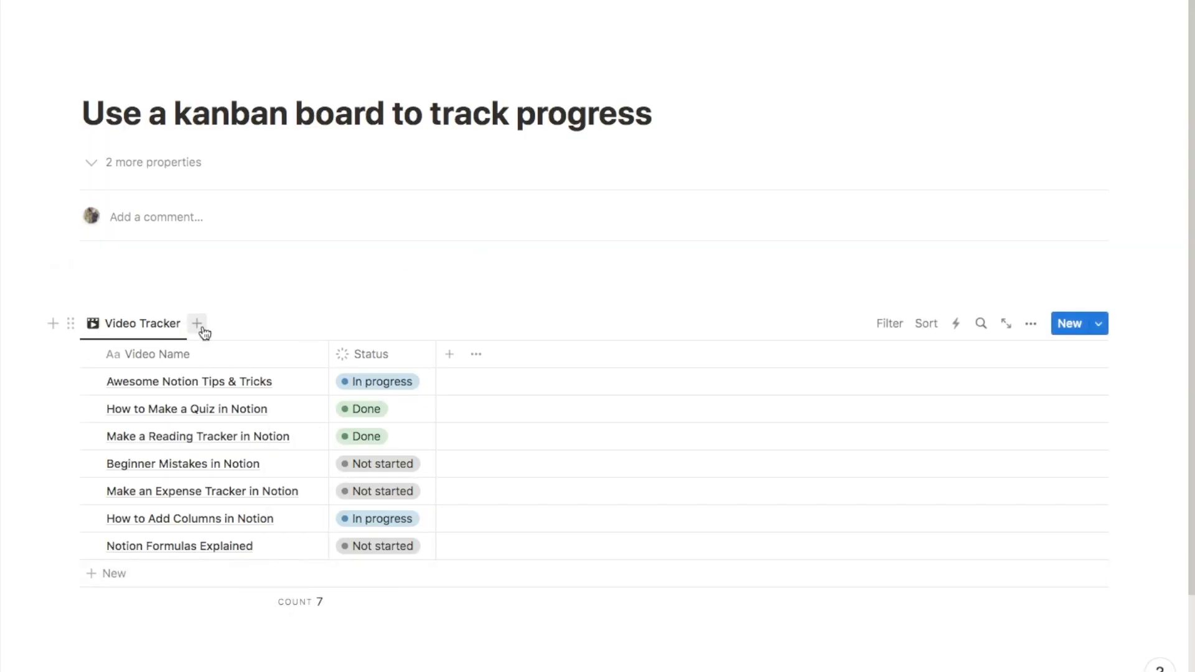
# Change the Video Tracker database view from a table to the Board layout
pyautogui.scroll(-1, 289, 311)
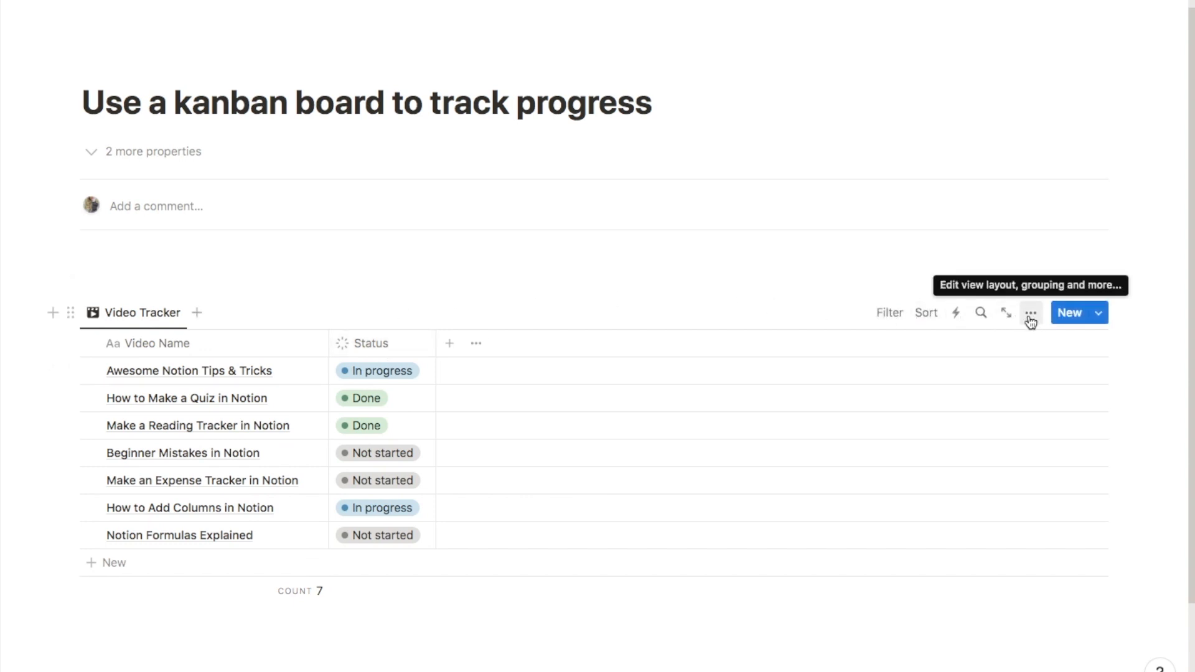
pyautogui.click(1031, 320)
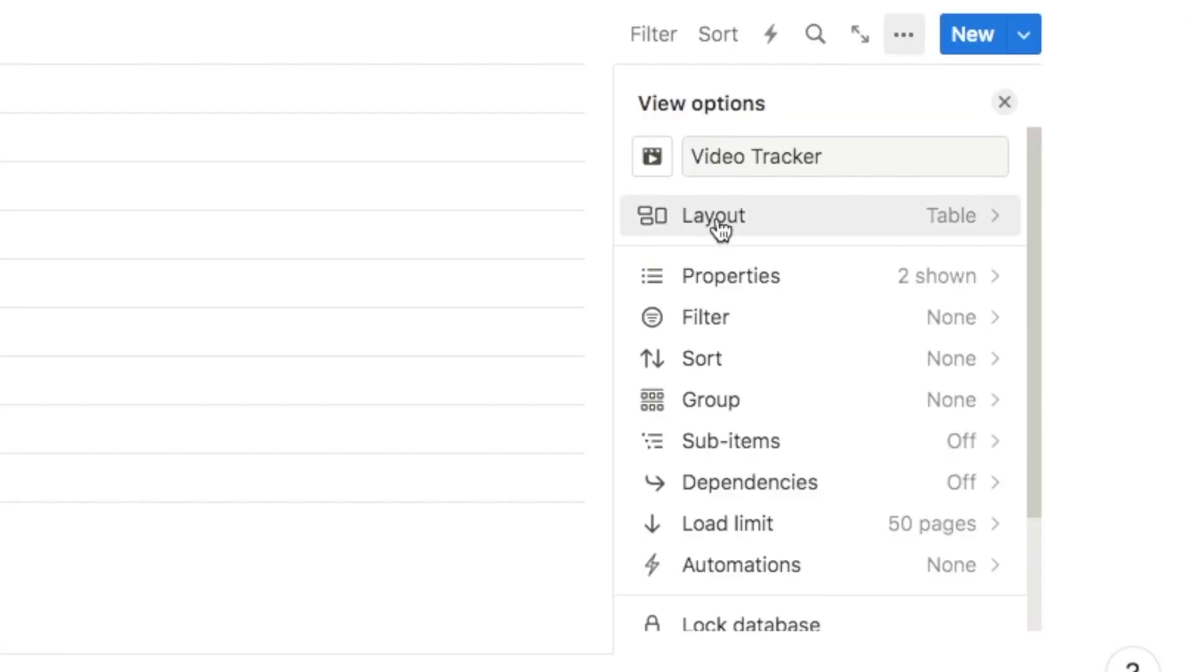
pyautogui.click(927, 424)
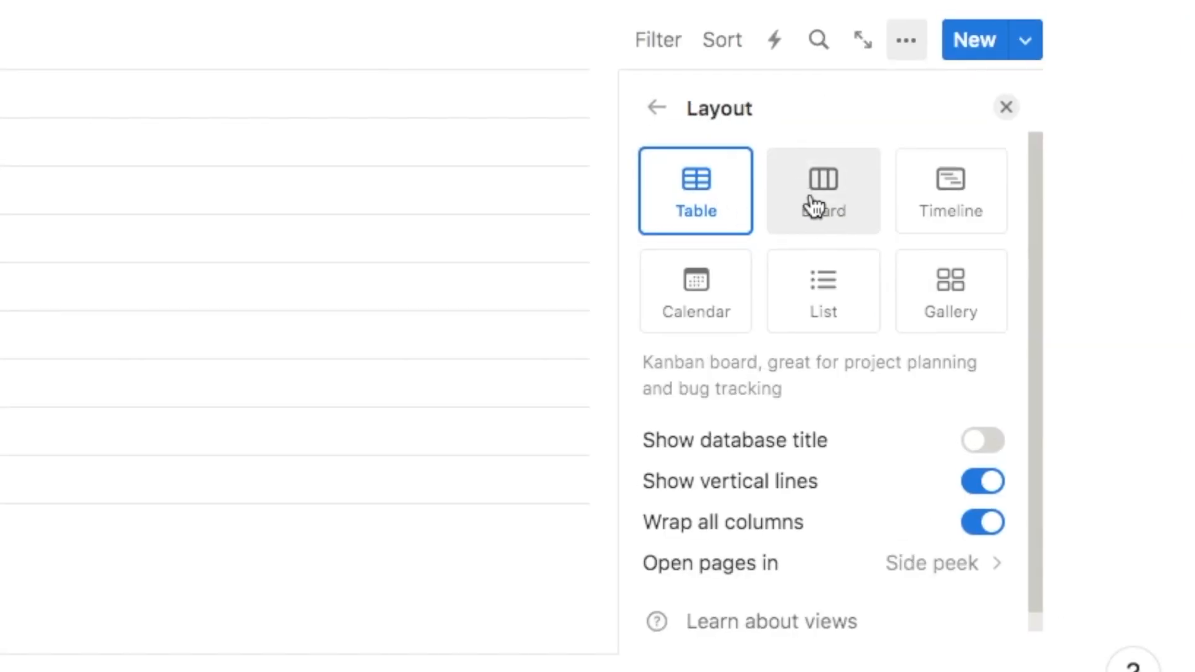
pyautogui.click(815, 205)
pyautogui.press('Escape')
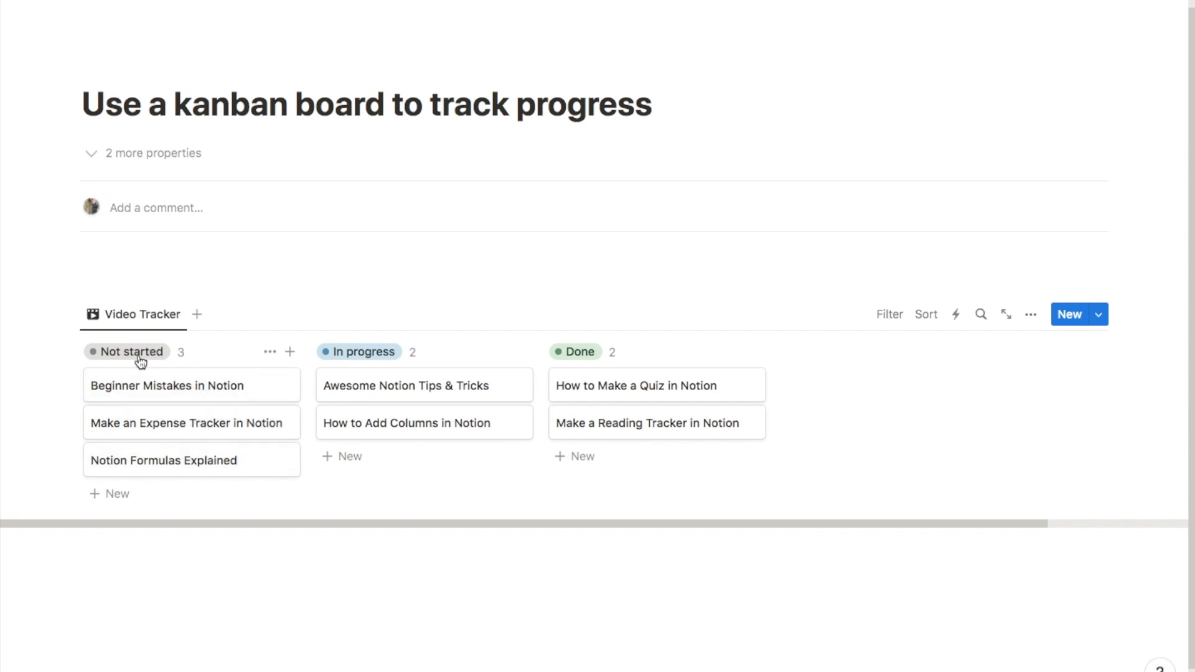
# Turn on colored columns for the Video Tracker board and close the layout options
pyautogui.click(1031, 315)
pyautogui.click(938, 422)
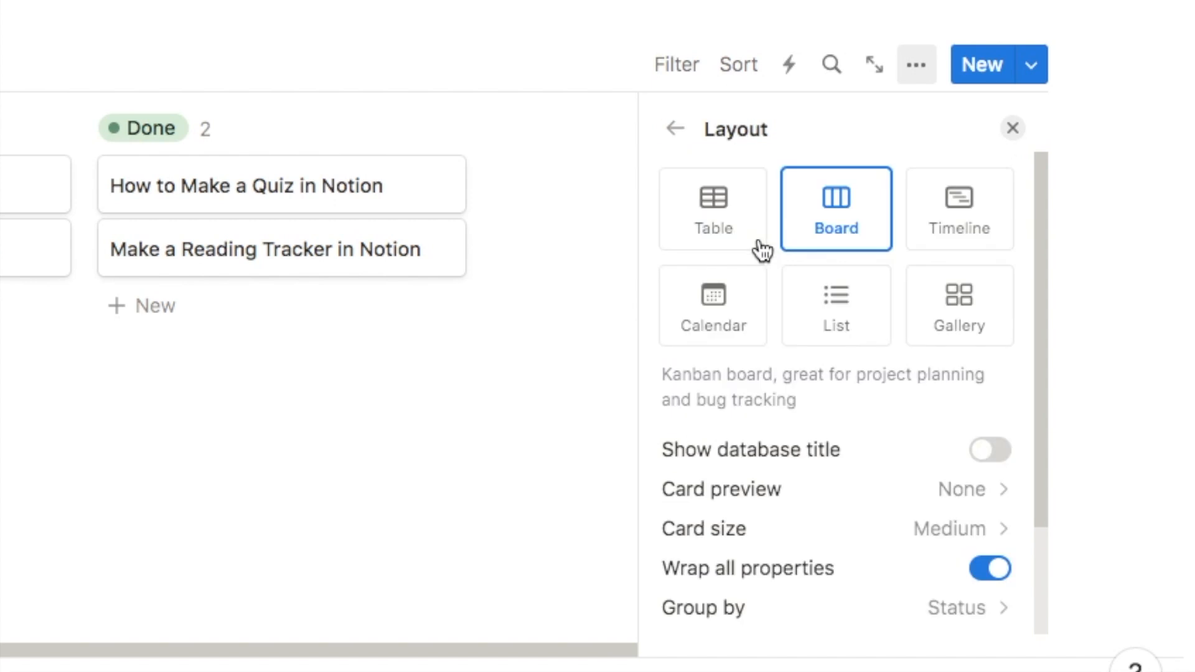
pyautogui.scroll(-2, 749, 548)
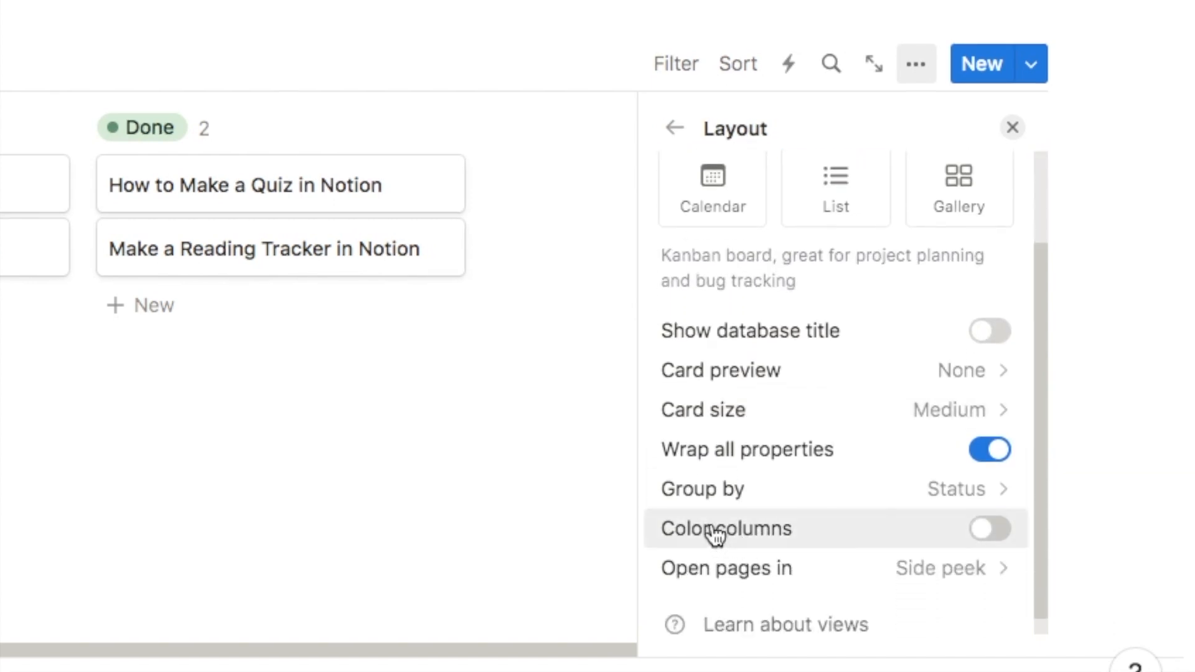
pyautogui.click(1001, 532)
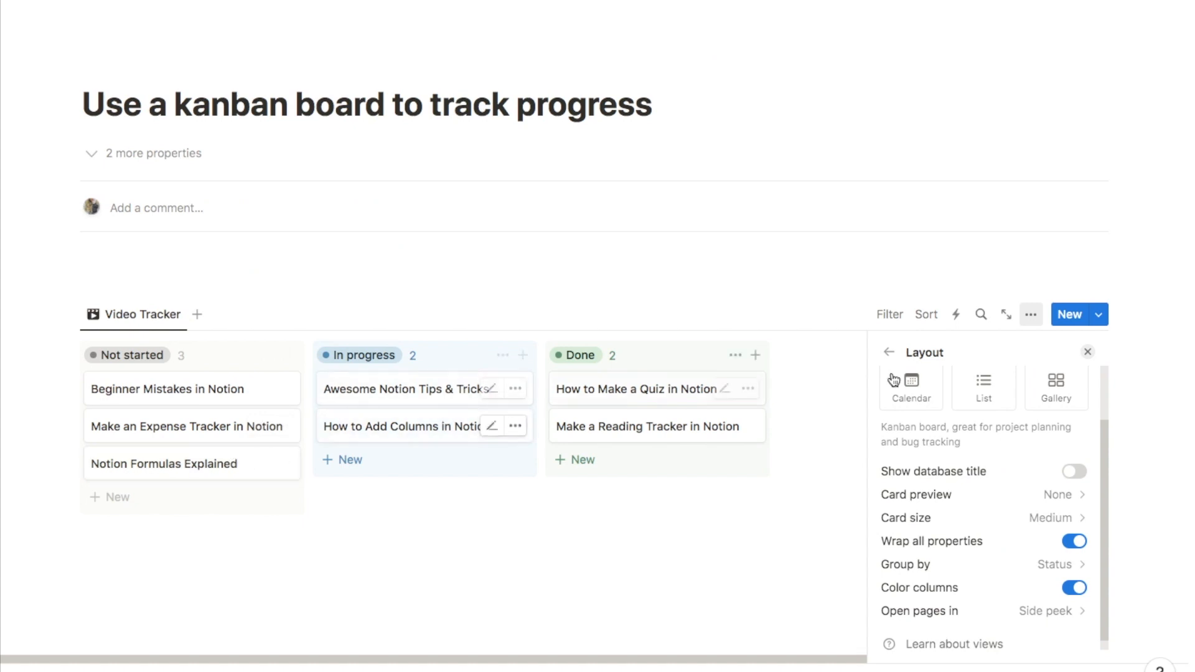
pyautogui.click(1088, 353)
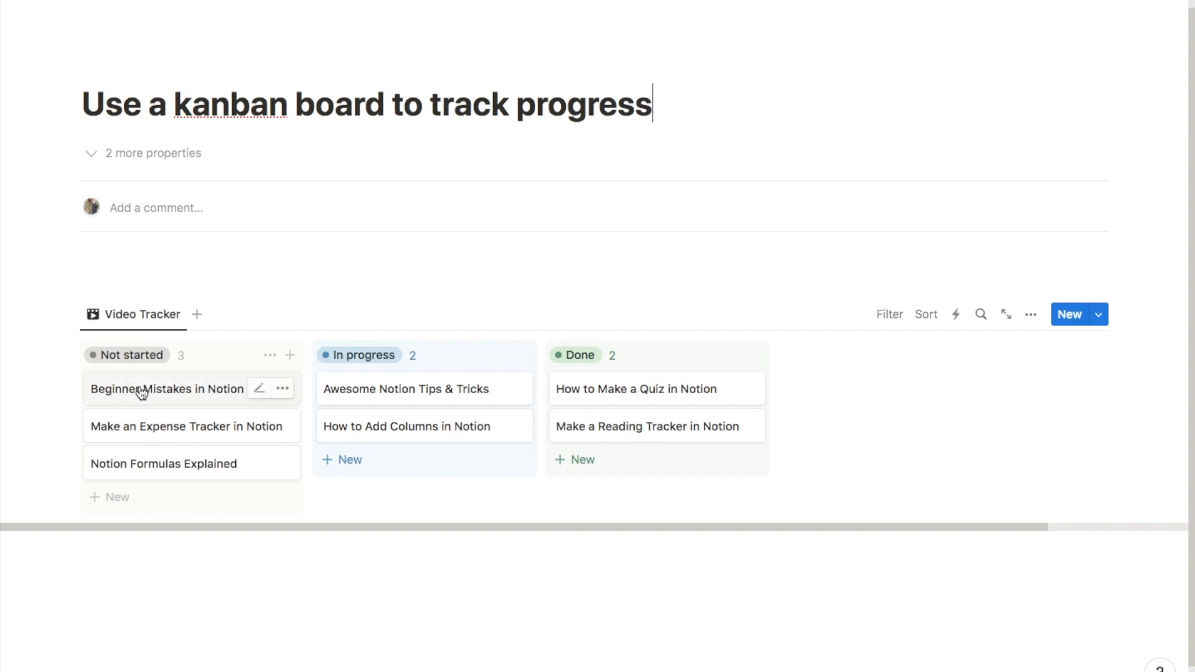
# Move the "Beginner Mistakes in Notion" card from Not started to In progress and on to Done
pyautogui.moveTo(142, 392); pyautogui.dragTo(376, 411)
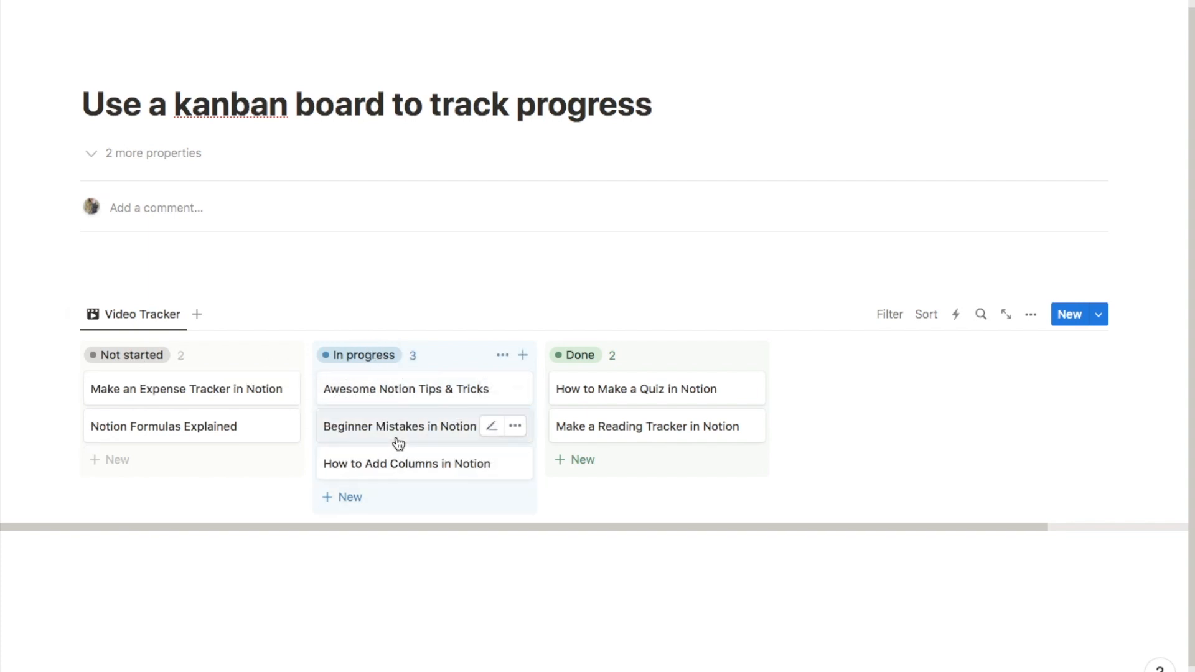
pyautogui.moveTo(382, 424); pyautogui.dragTo(618, 432)
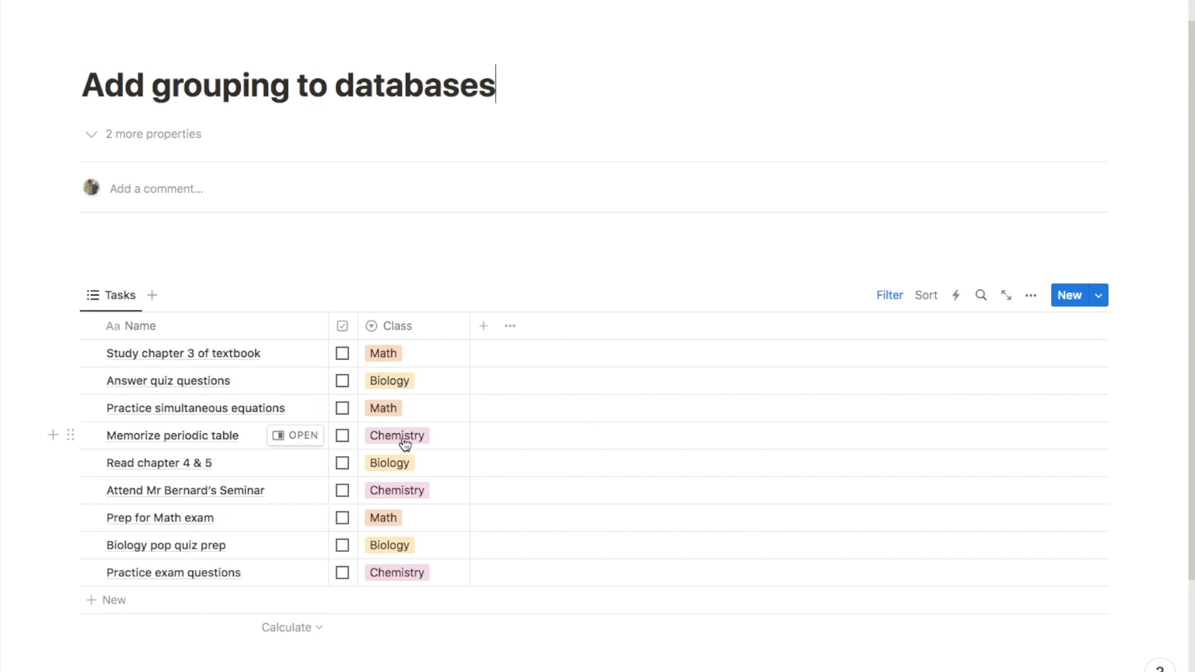
# Group the Tasks database by the Class property
pyautogui.click(1032, 300)
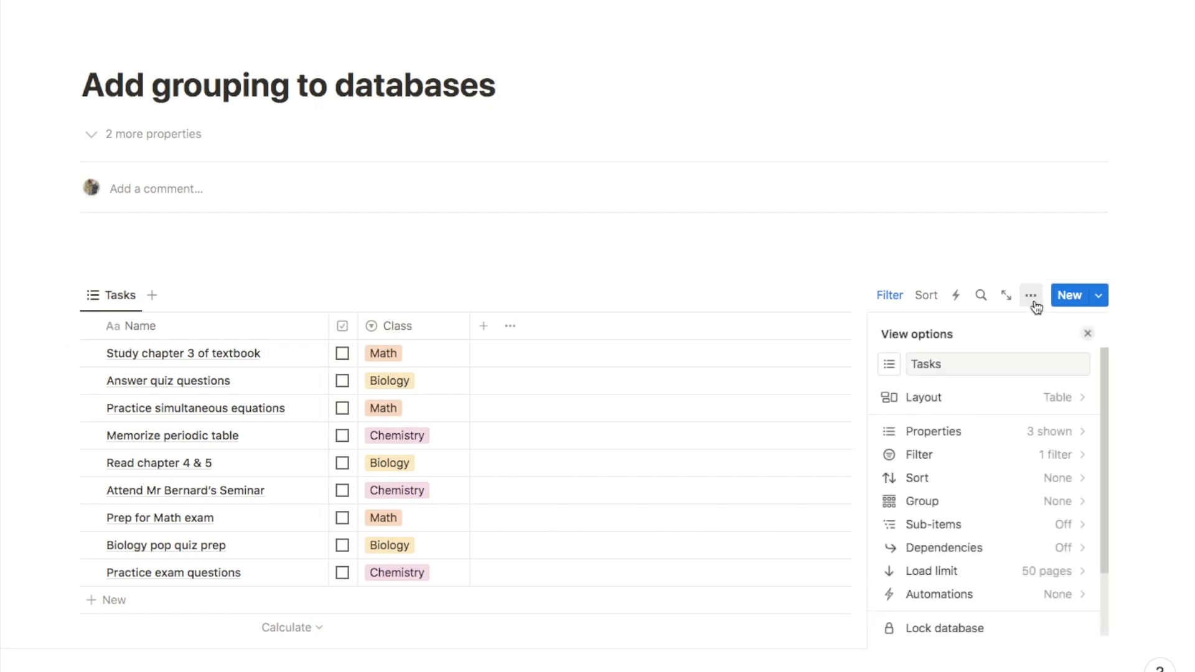
pyautogui.click(924, 504)
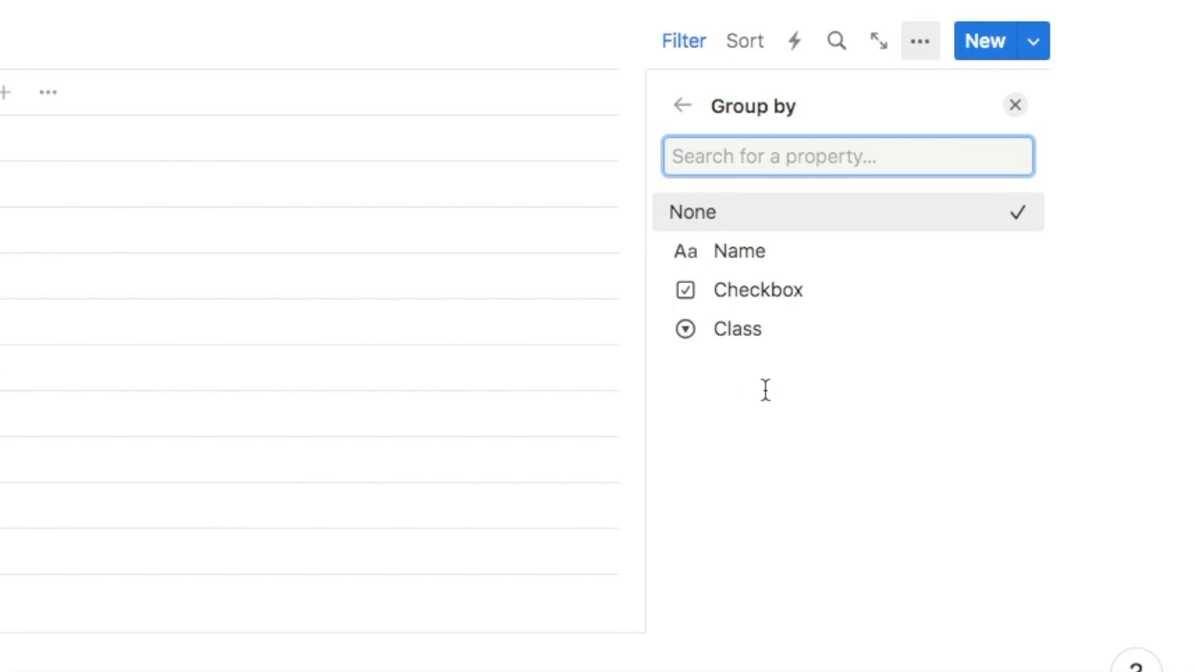
pyautogui.click(749, 334)
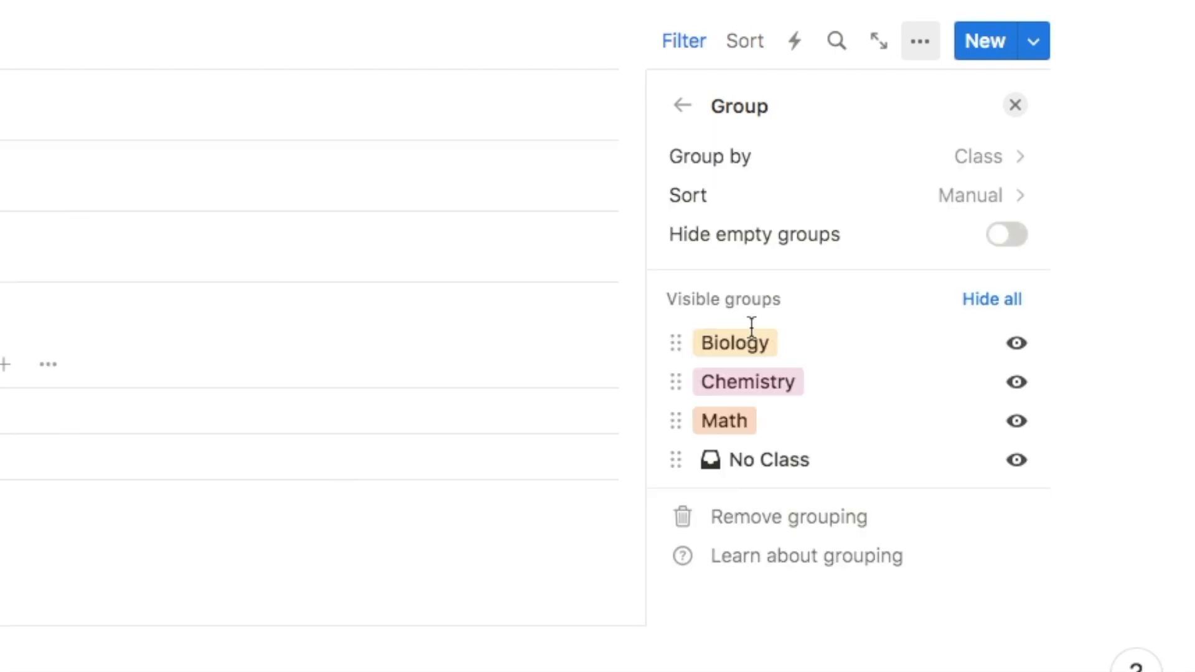
# Hide the empty groups in the Tasks database and check off all three tasks in the Biology group
pyautogui.click(1015, 244)
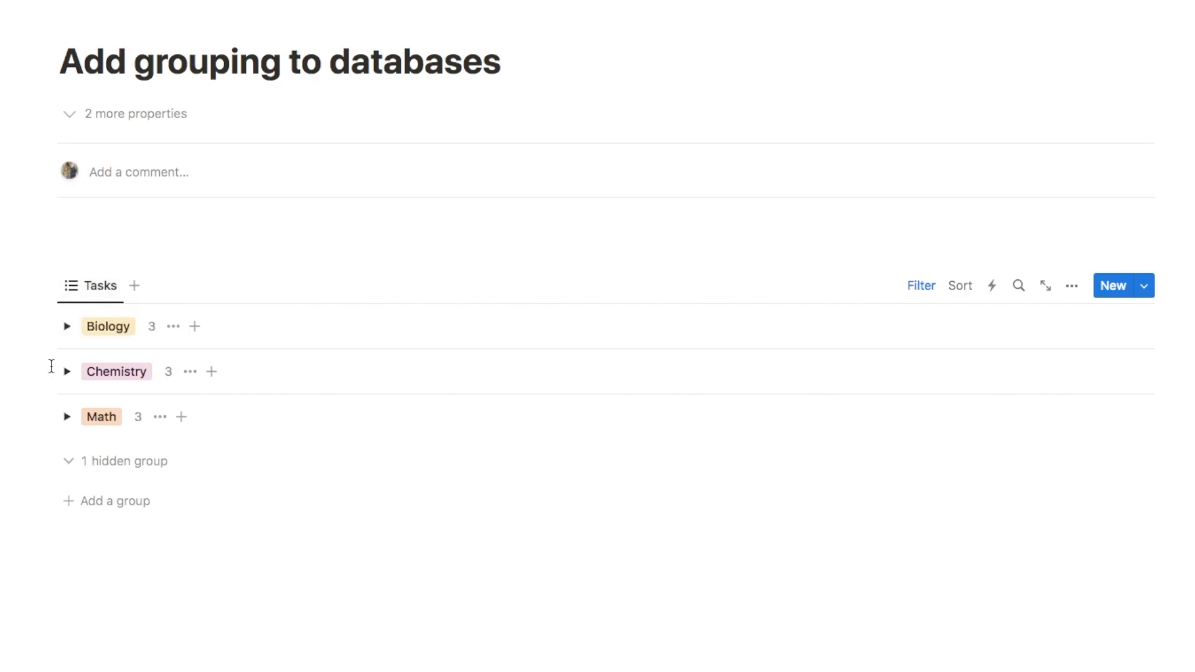
pyautogui.click(67, 326)
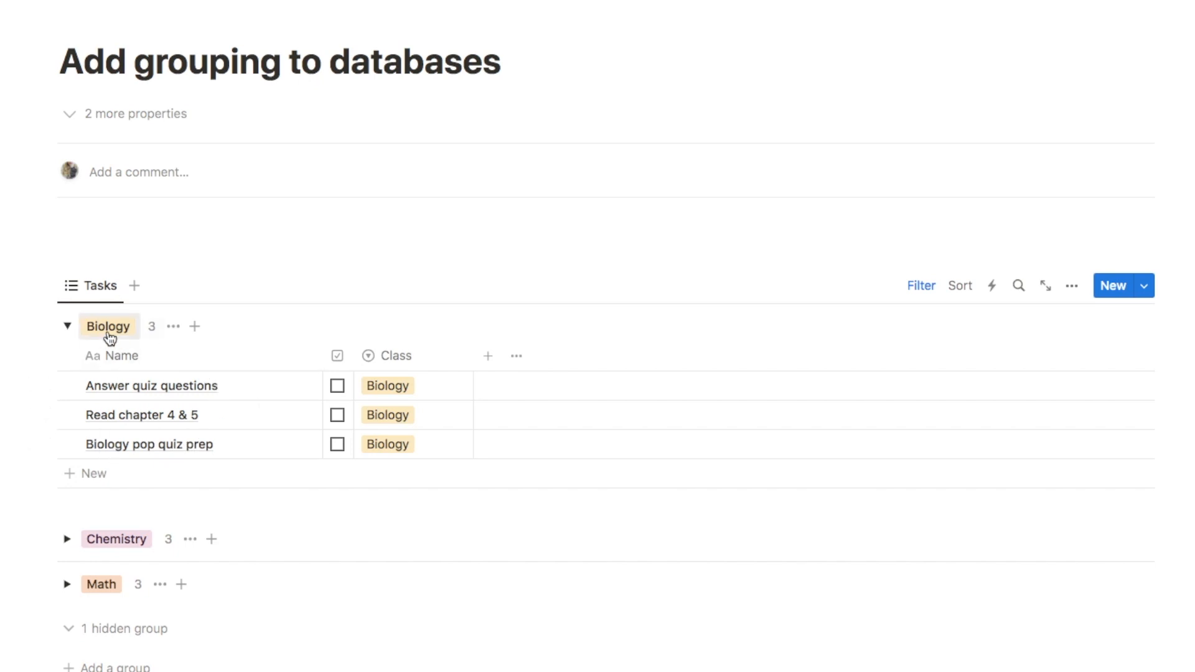
pyautogui.click(337, 386)
pyautogui.click(337, 415)
pyautogui.click(338, 445)
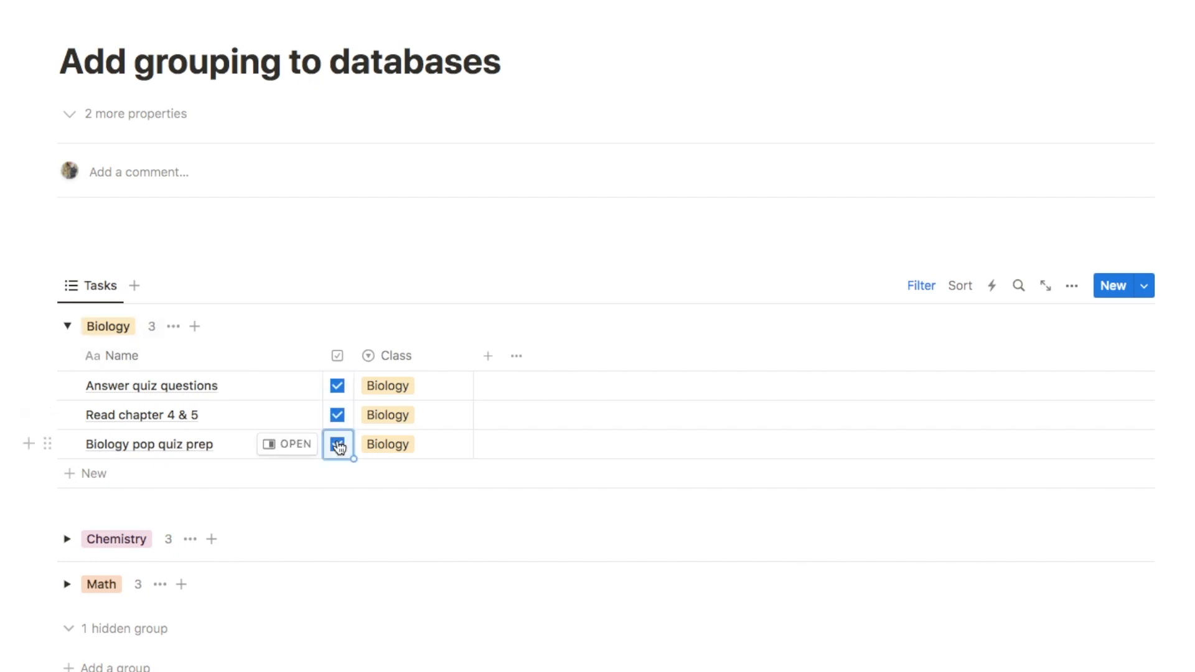
# Collapse the Biology group and expand the Chemistry group
pyautogui.click(68, 327)
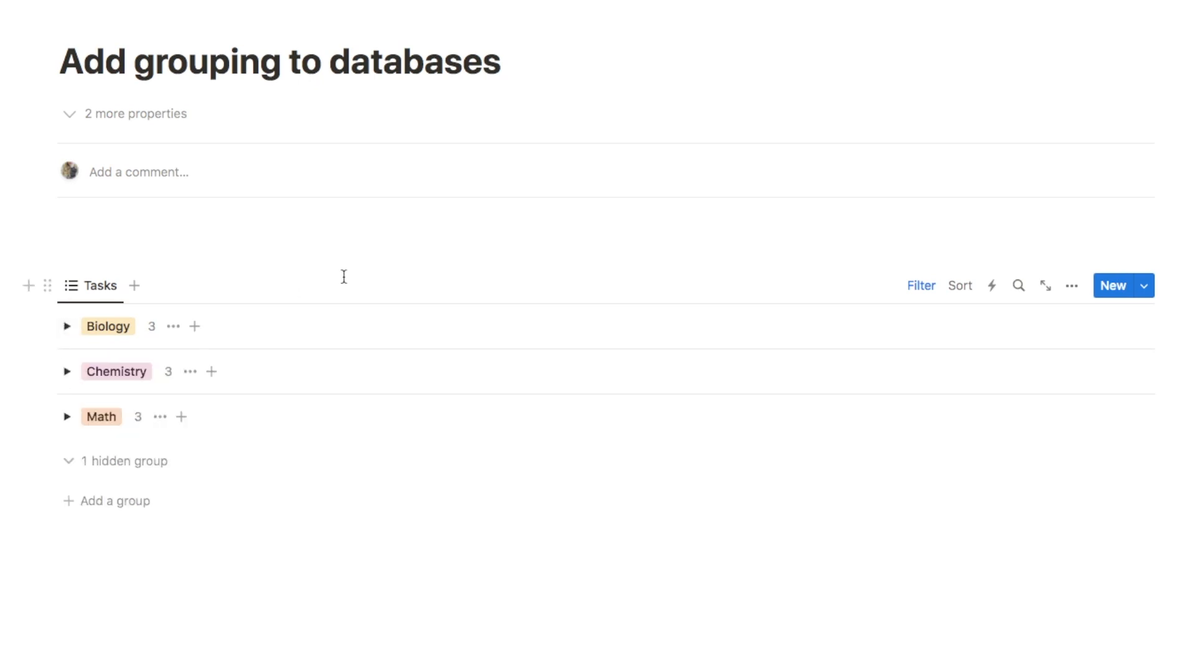
pyautogui.click(67, 371)
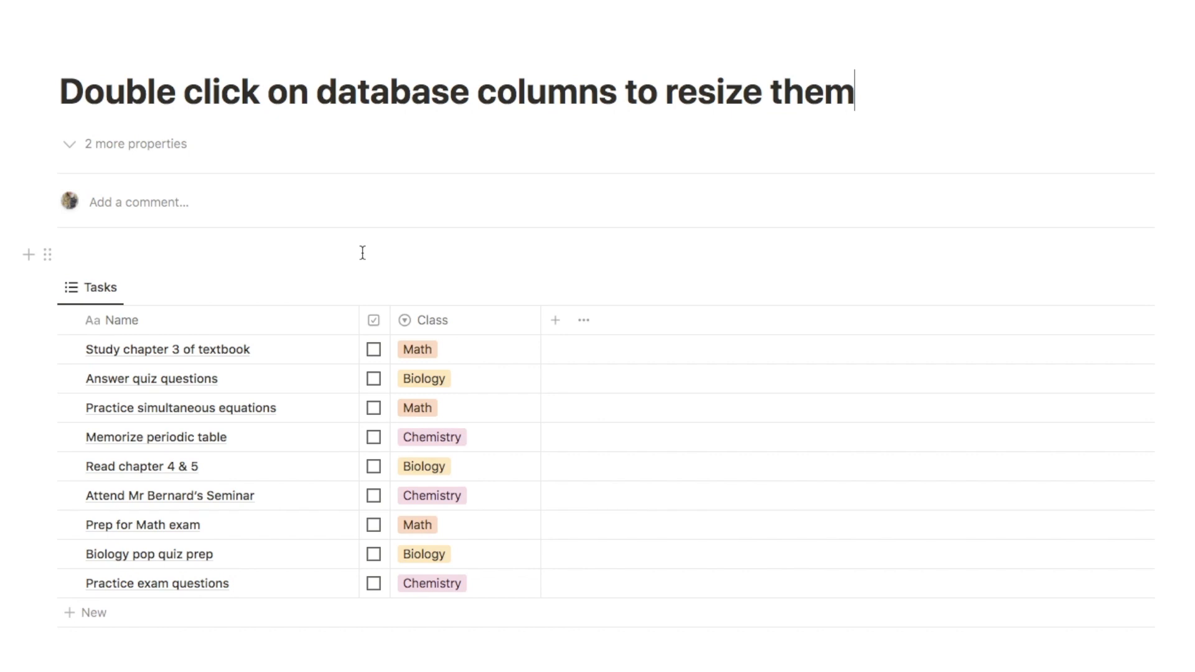
# Auto-fit the Name and Class columns of the Tasks table to the width of their content
pyautogui.doubleClick(358, 325)
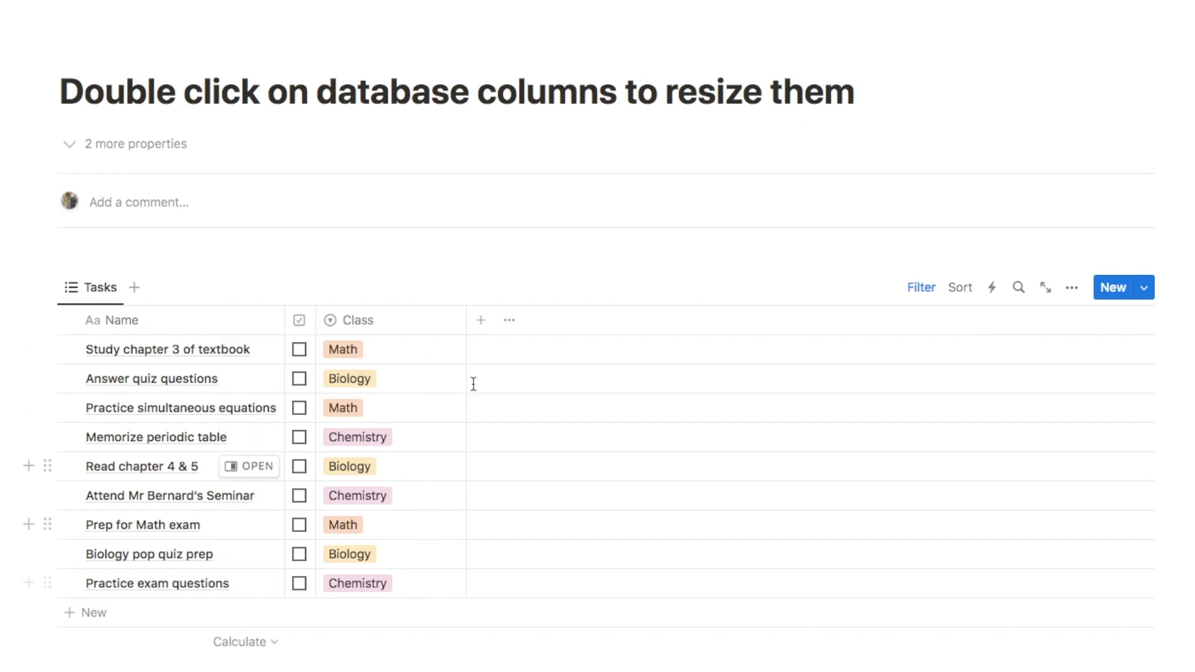
pyautogui.doubleClick(466, 325)
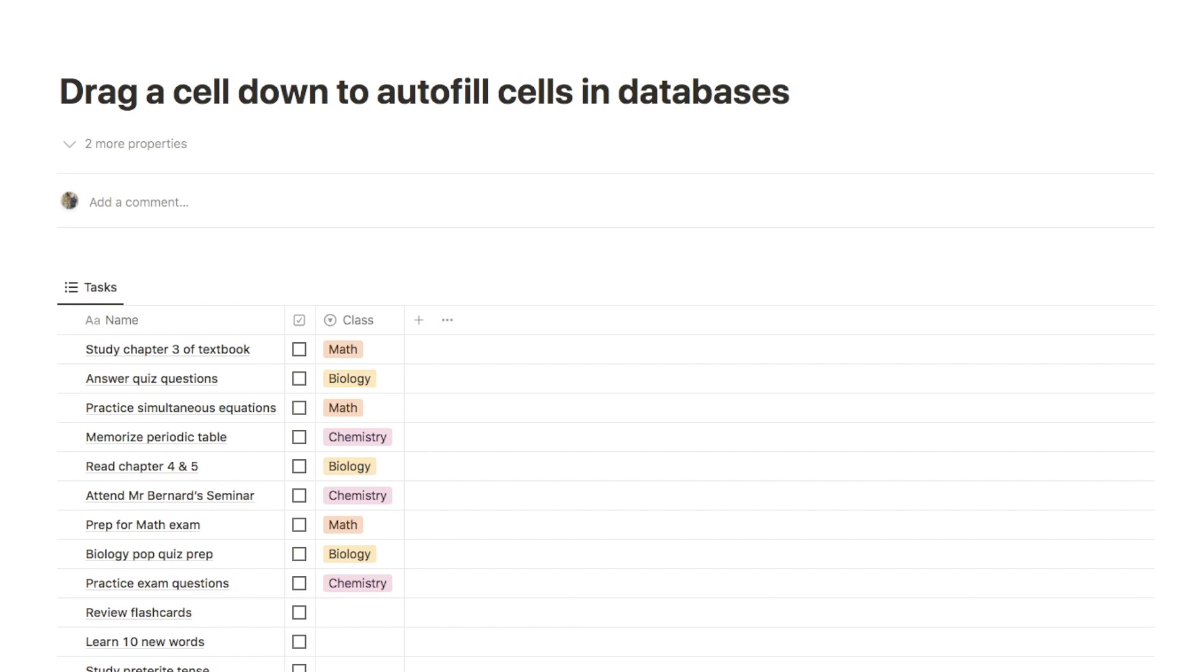
# Create a Spanish option and assign it as the Class of the "Review flashcards" task
pyautogui.scroll(-3, 598, 336)
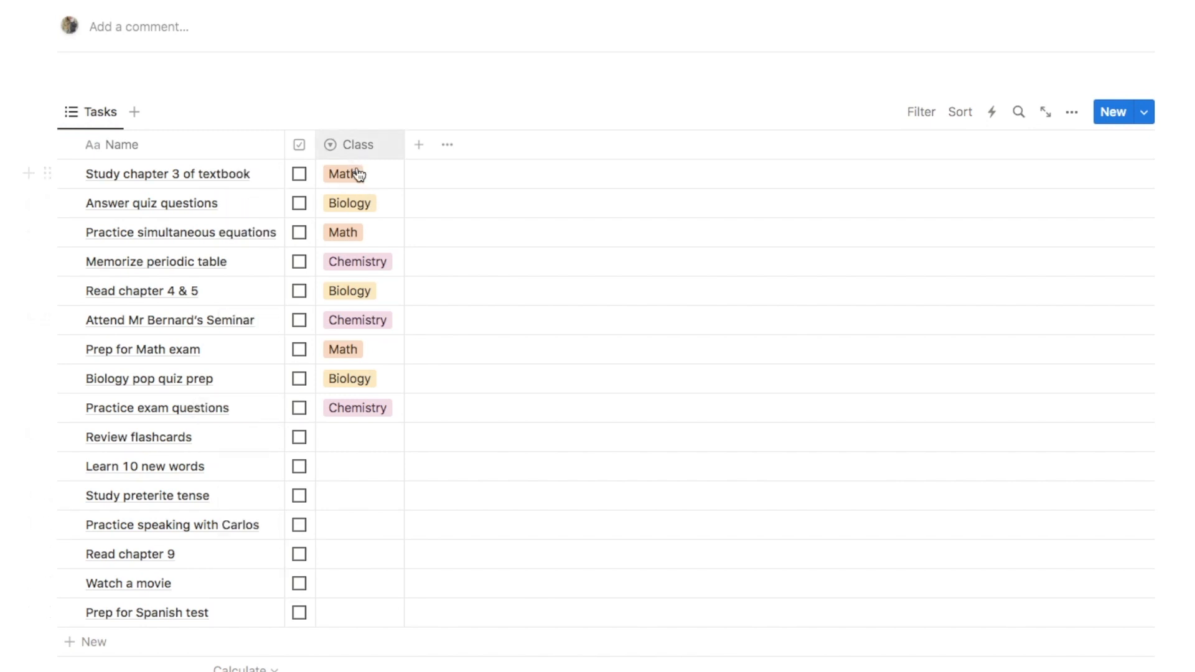
pyautogui.click(356, 445)
pyautogui.write('Spanish')
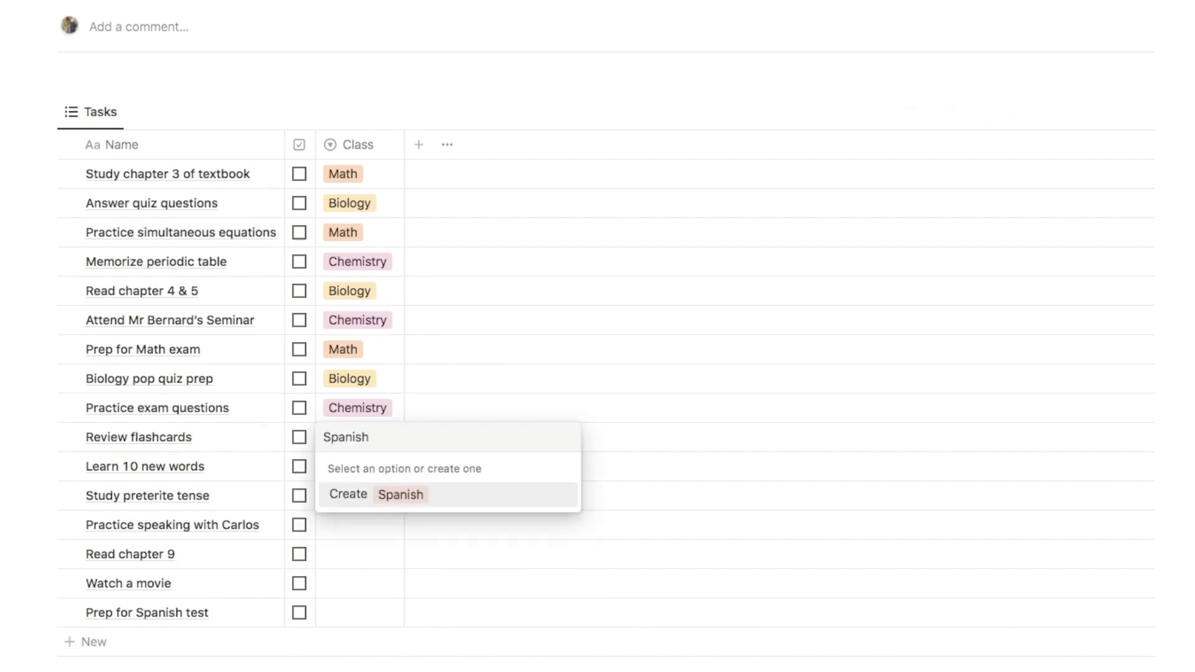
pyautogui.press('Return')
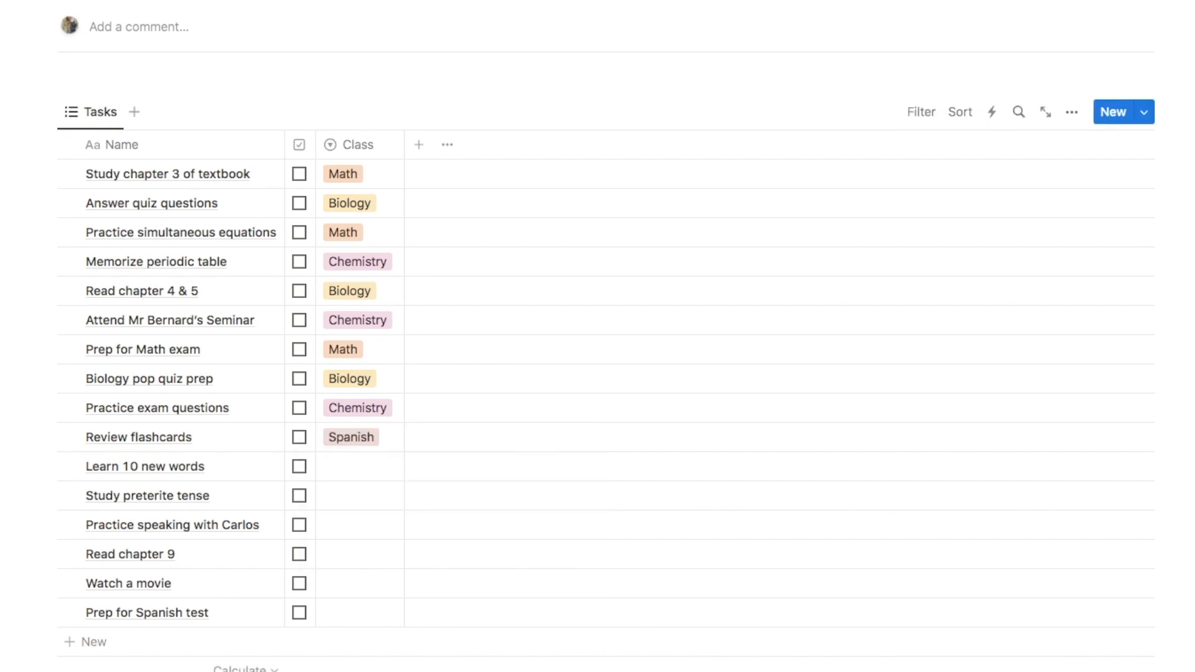
# Autofill the Spanish class from "Review flashcards" down the Class column to "Prep for Spanish test"
pyautogui.click(375, 475)
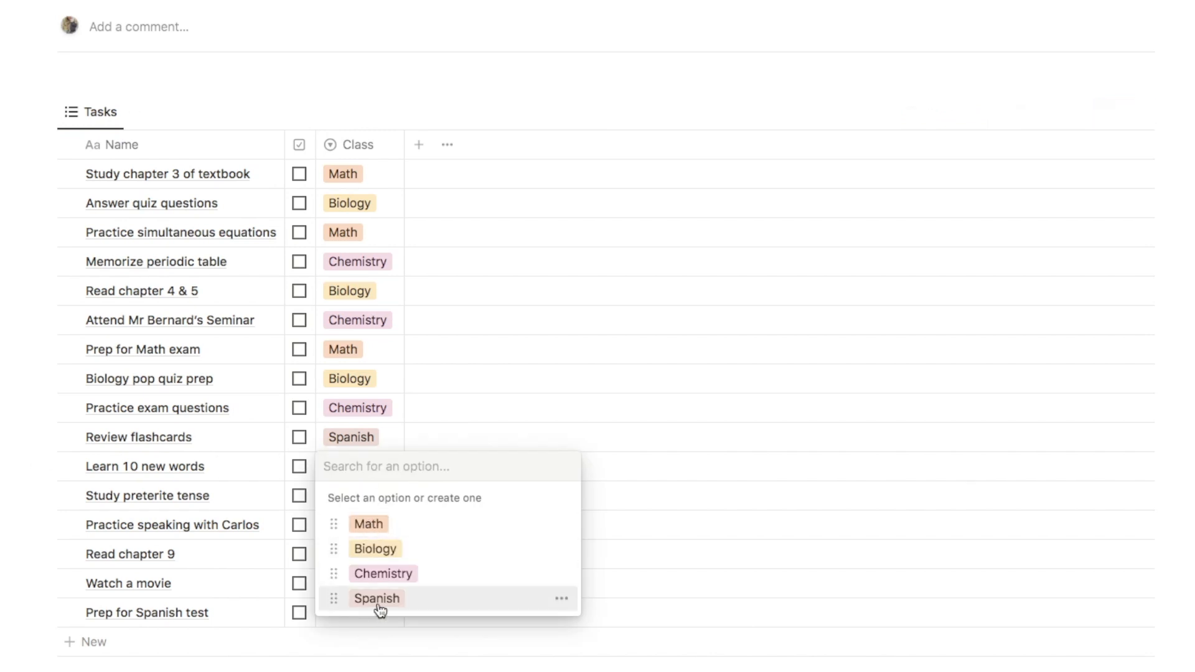
pyautogui.press('Escape')
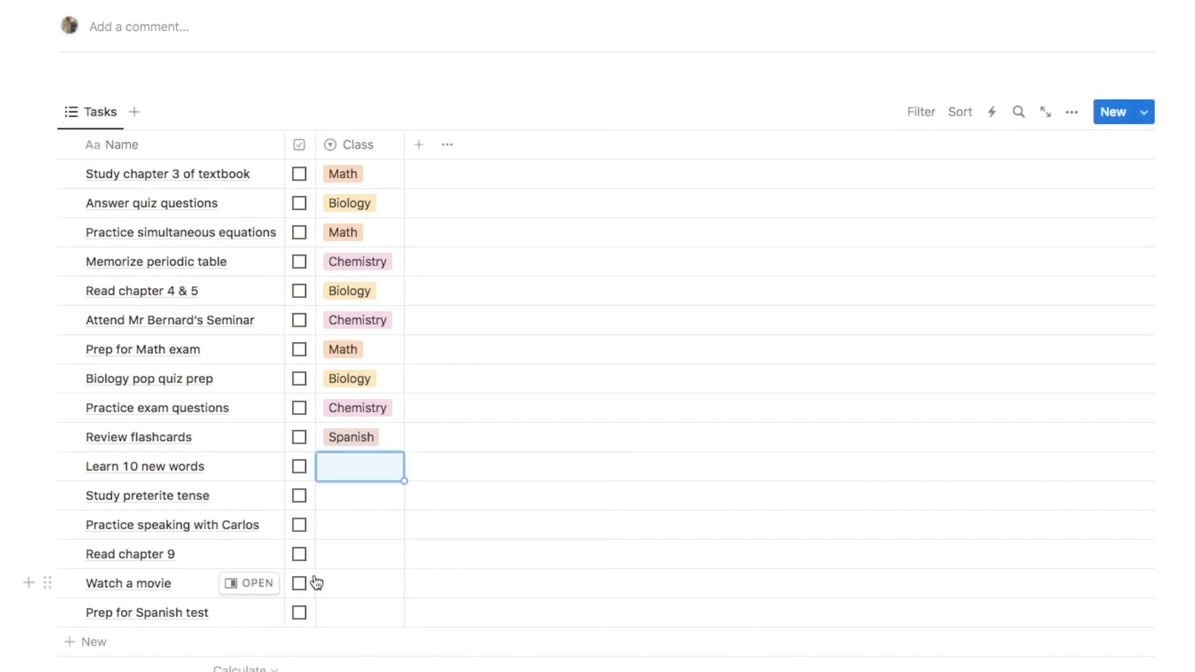
pyautogui.click(397, 442)
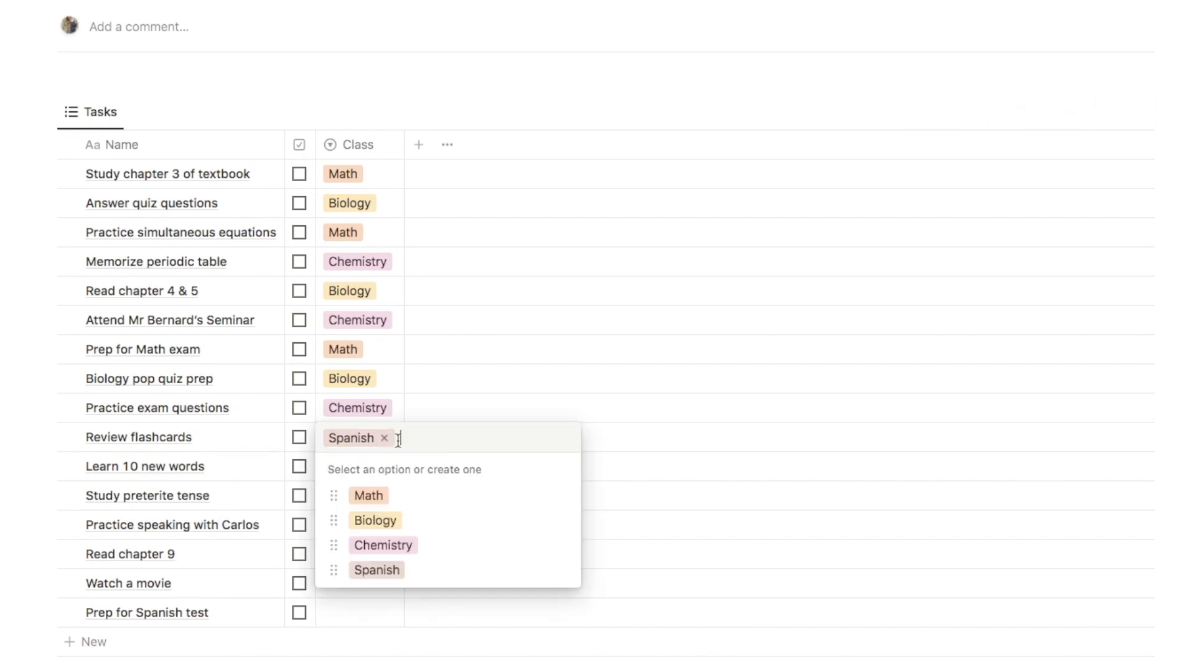
pyautogui.press('Escape')
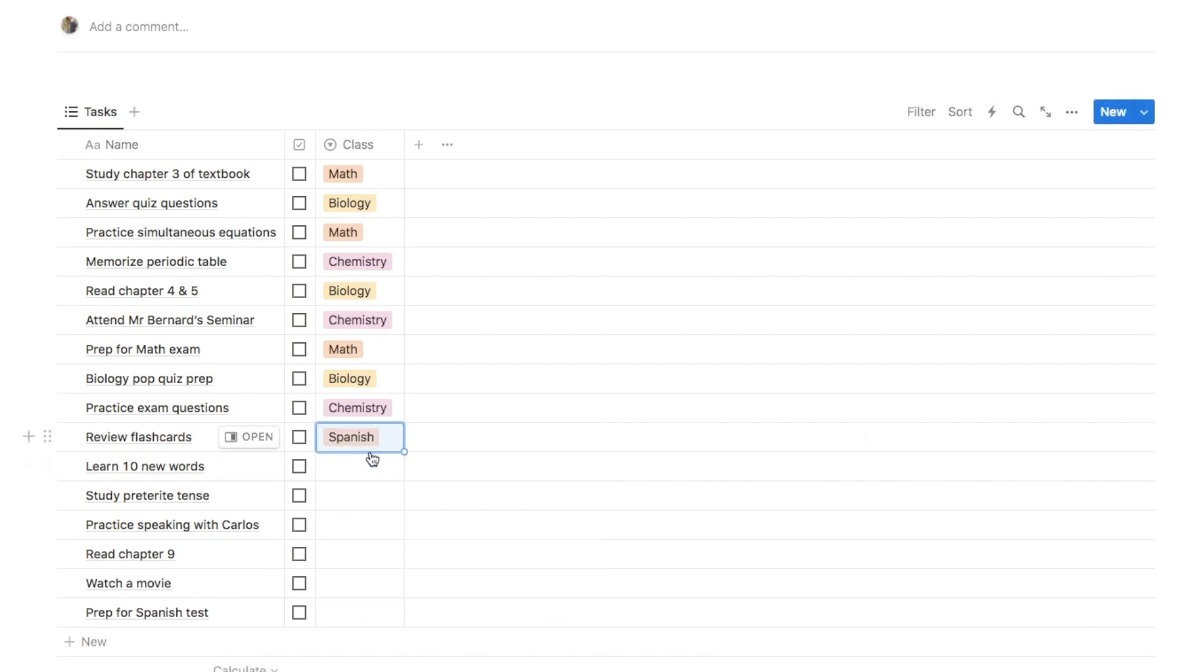
pyautogui.moveTo(405, 456); pyautogui.dragTo(395, 615)
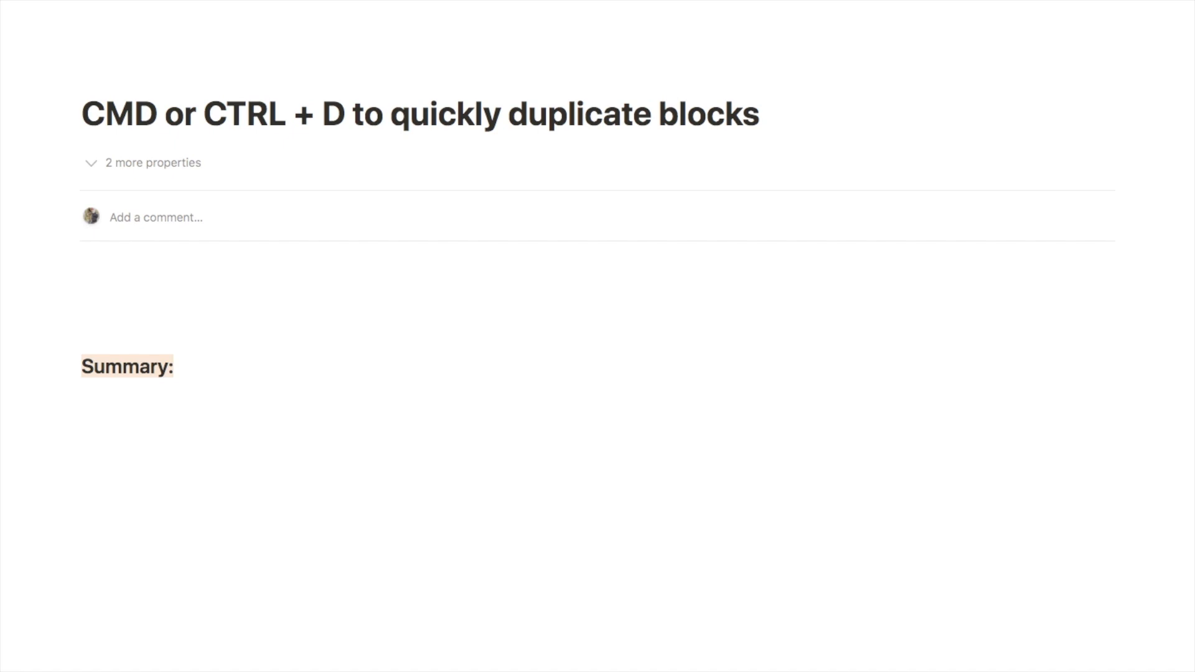
# Duplicate the "Summary:" heading block six times
pyautogui.click(174, 369)
pyautogui.press('super+d')
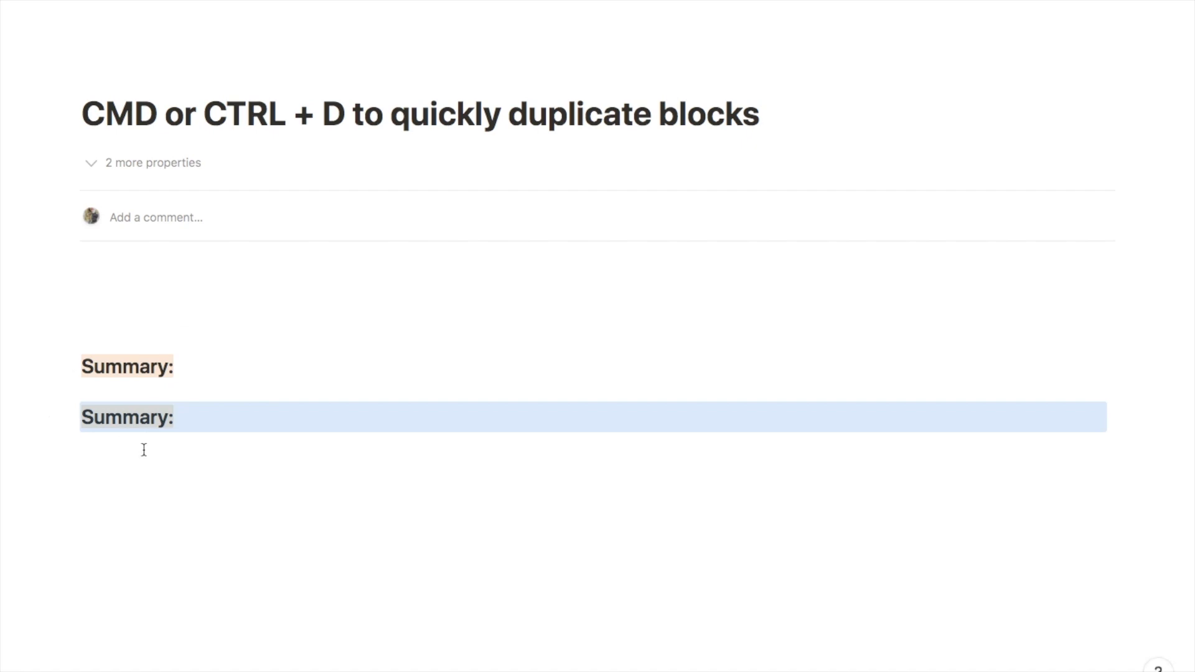
pyautogui.press('super+d')
pyautogui.press('super+d')
pyautogui.press('super+d')
pyautogui.press('super+d')
pyautogui.press('super+d')
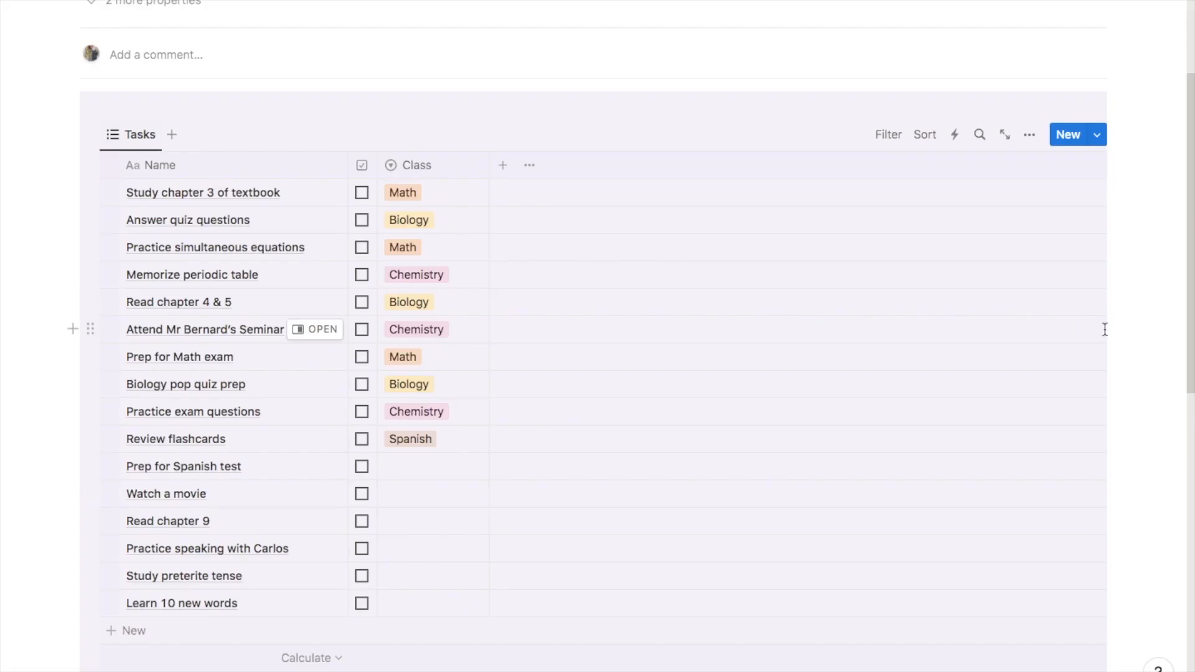
# Insert a Toggle list block in the empty line above the uncolored Tasks database
pyautogui.scroll(-1, 1122, 429)
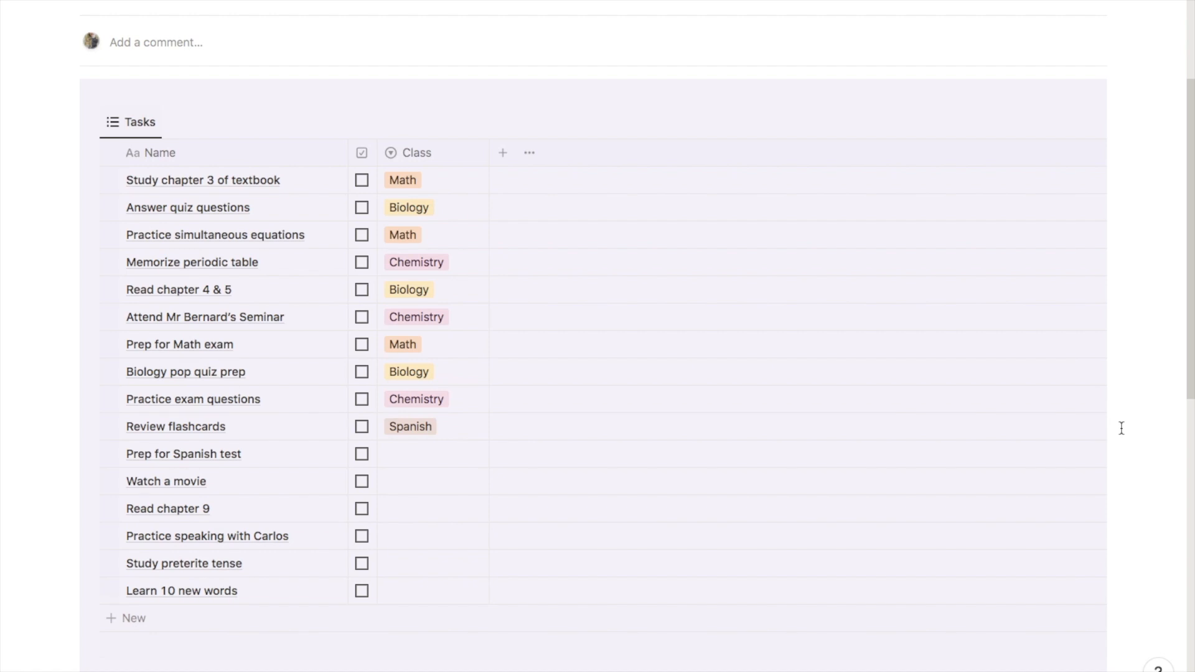
pyautogui.scroll(-1, 1121, 428)
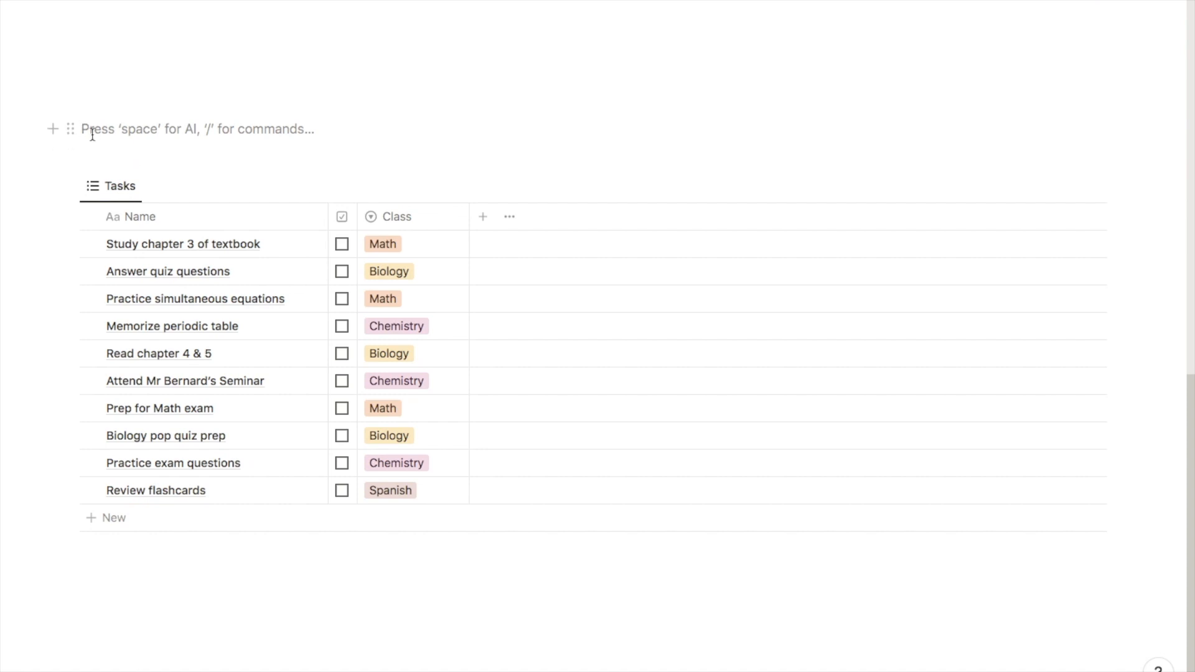
pyautogui.write('/togg')
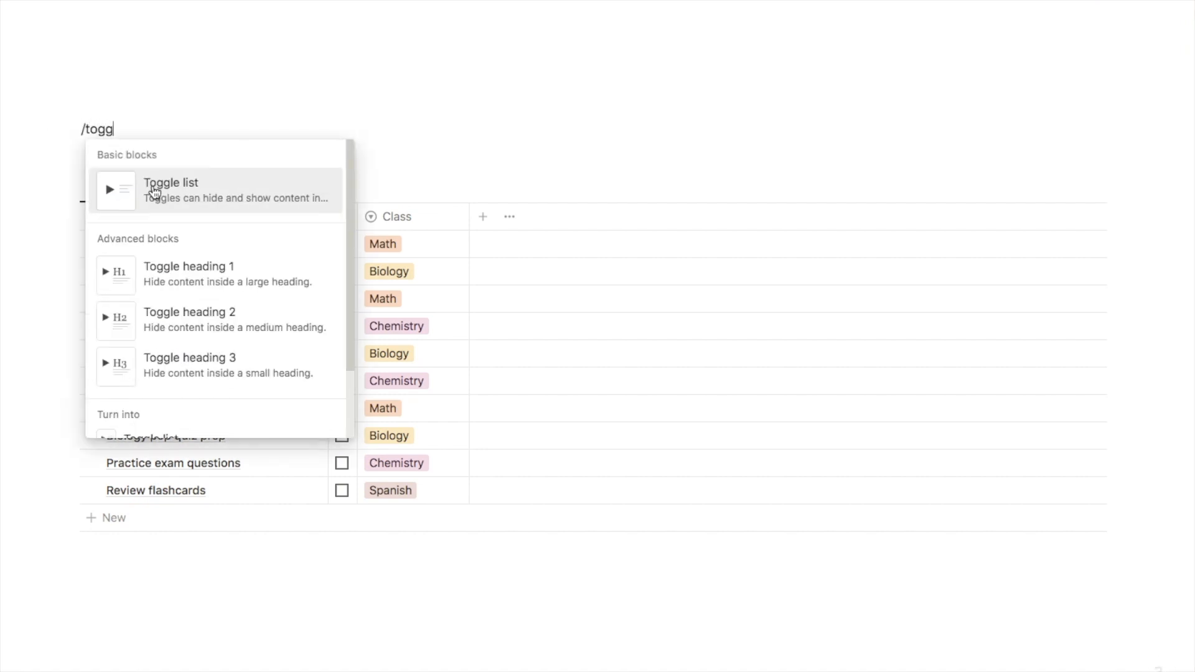
pyautogui.click(165, 204)
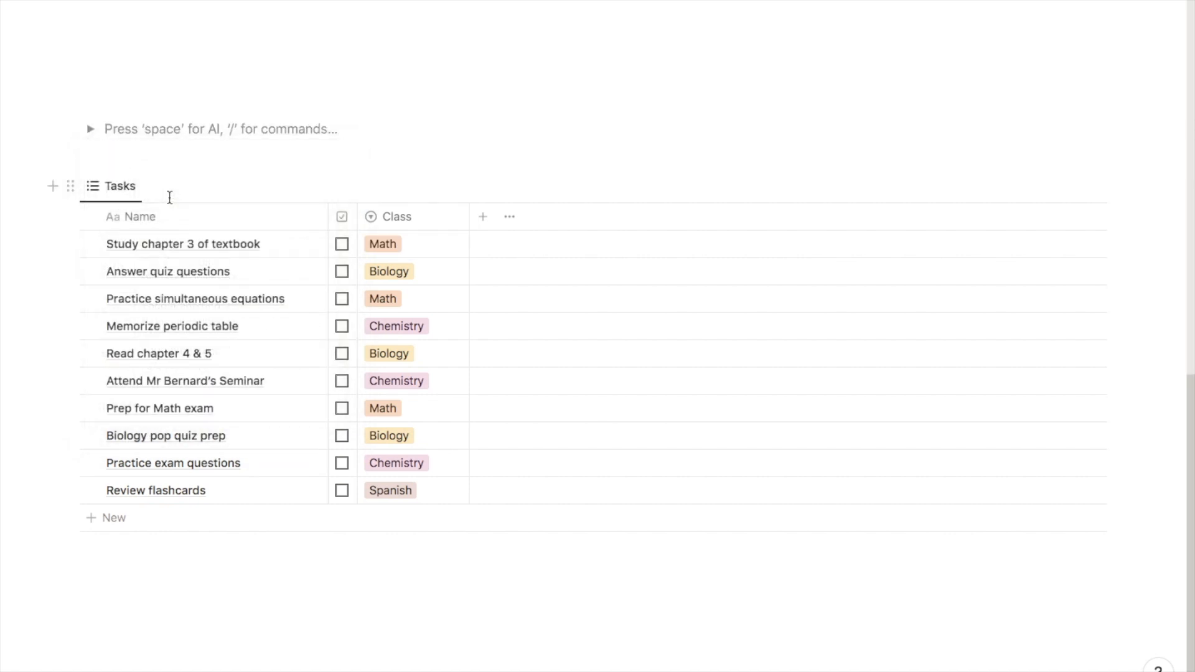
# Expand the empty toggle and move the Tasks database inside it
pyautogui.click(91, 130)
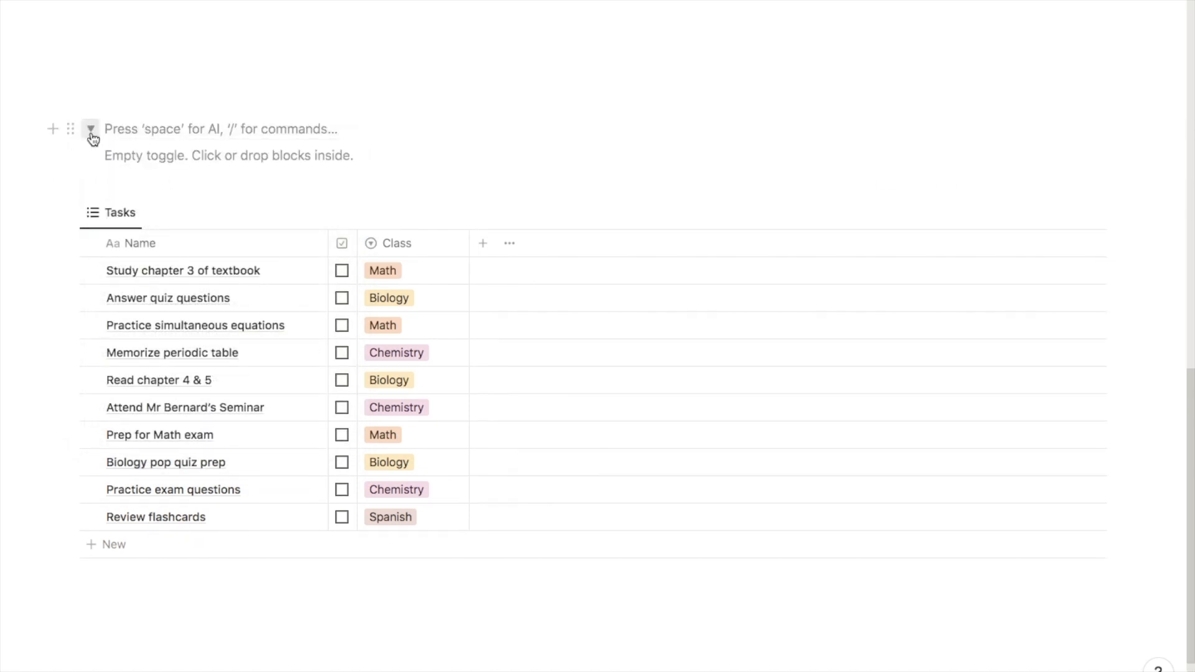
pyautogui.moveTo(74, 213); pyautogui.dragTo(118, 139)
pyautogui.click(119, 140)
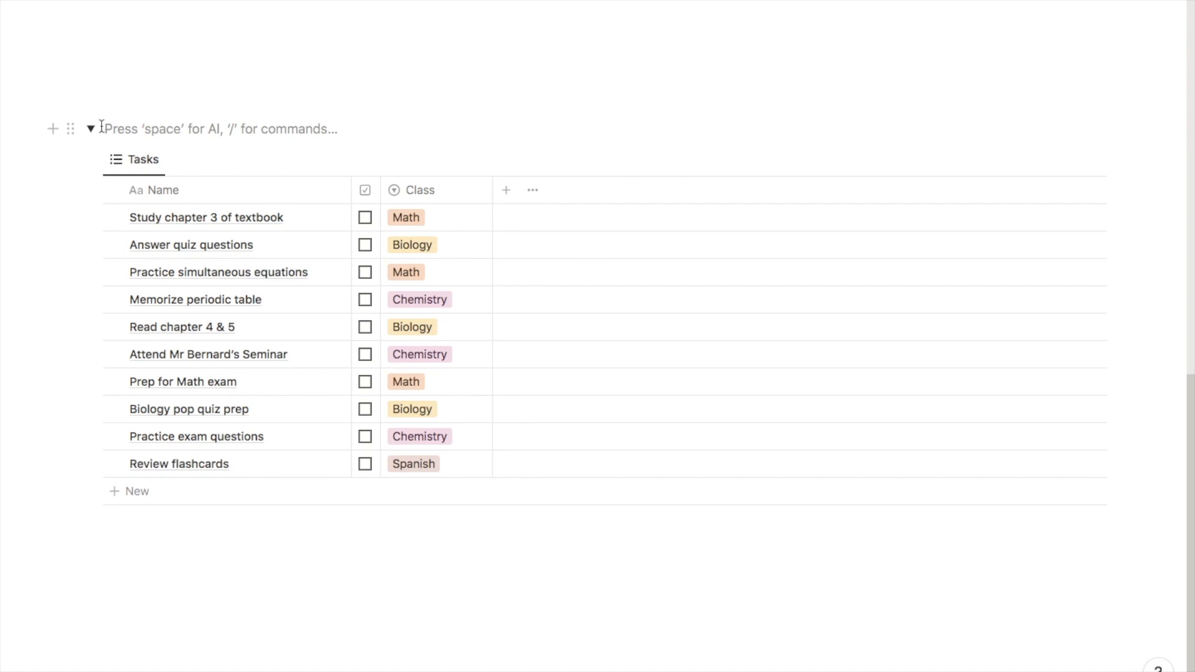
# Apply a Blue background to the toggle block containing the Tasks database
pyautogui.click(70, 129)
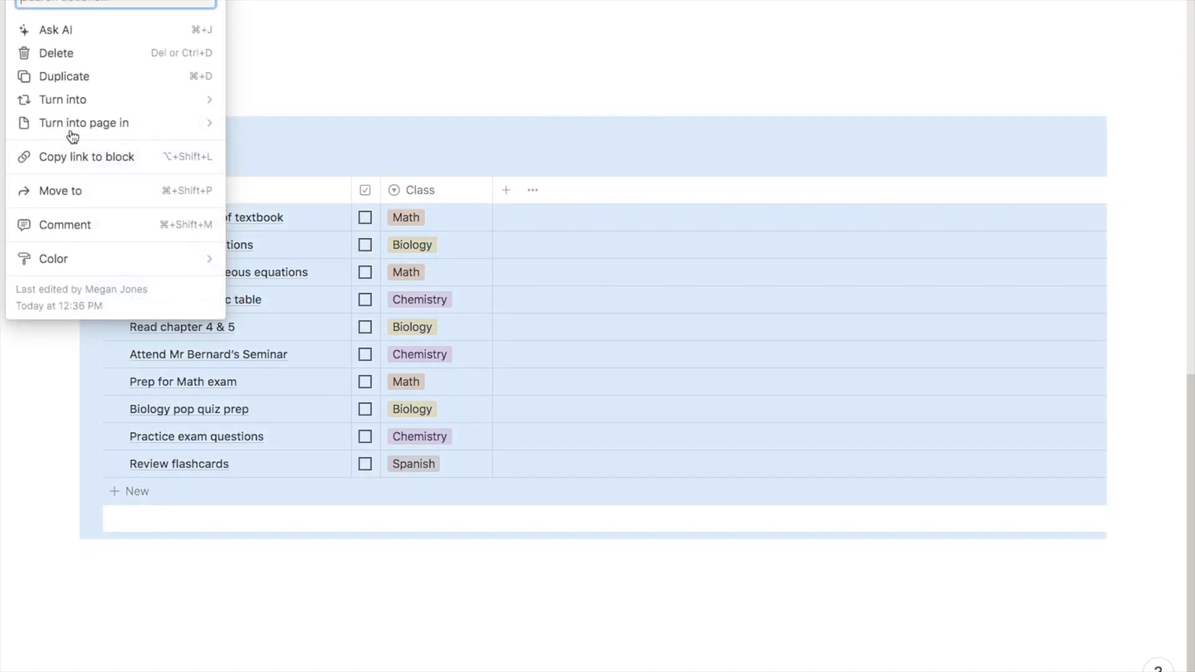
pyautogui.moveTo(62, 257)
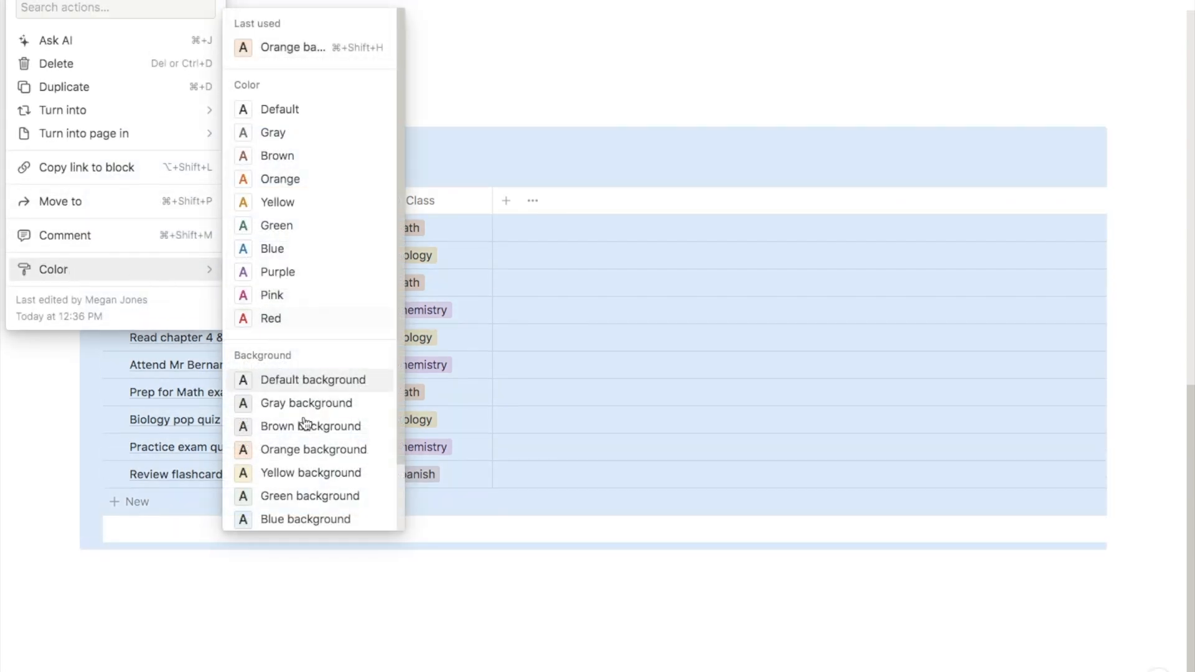
pyautogui.scroll(-2, 305, 412)
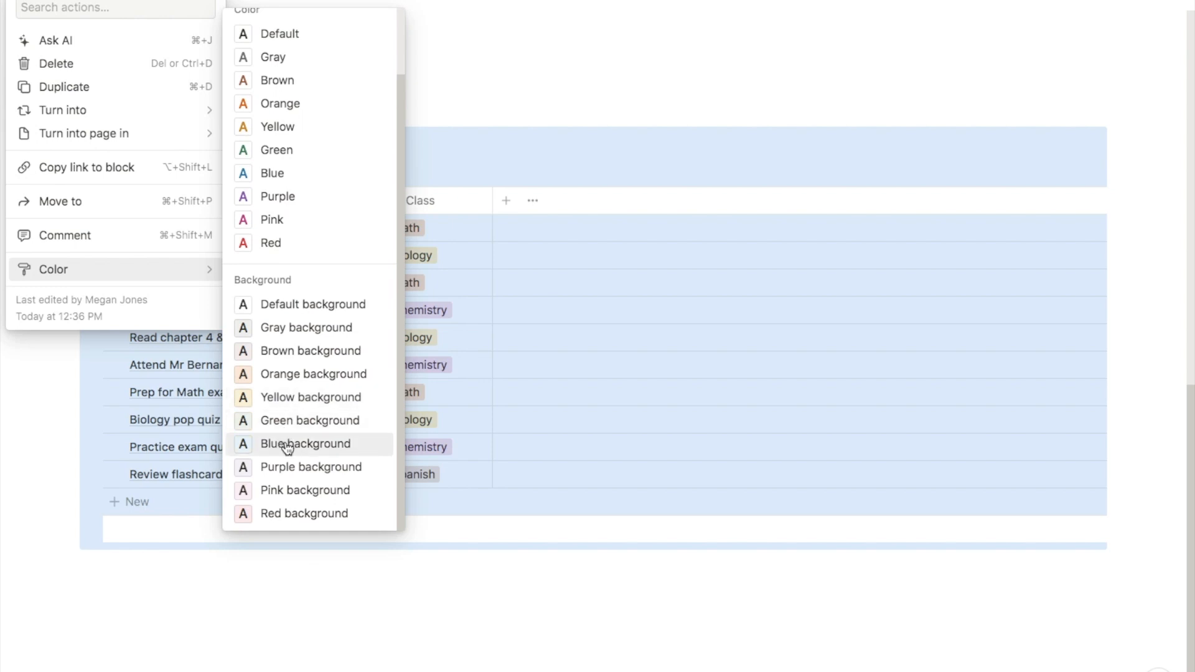
pyautogui.click(285, 444)
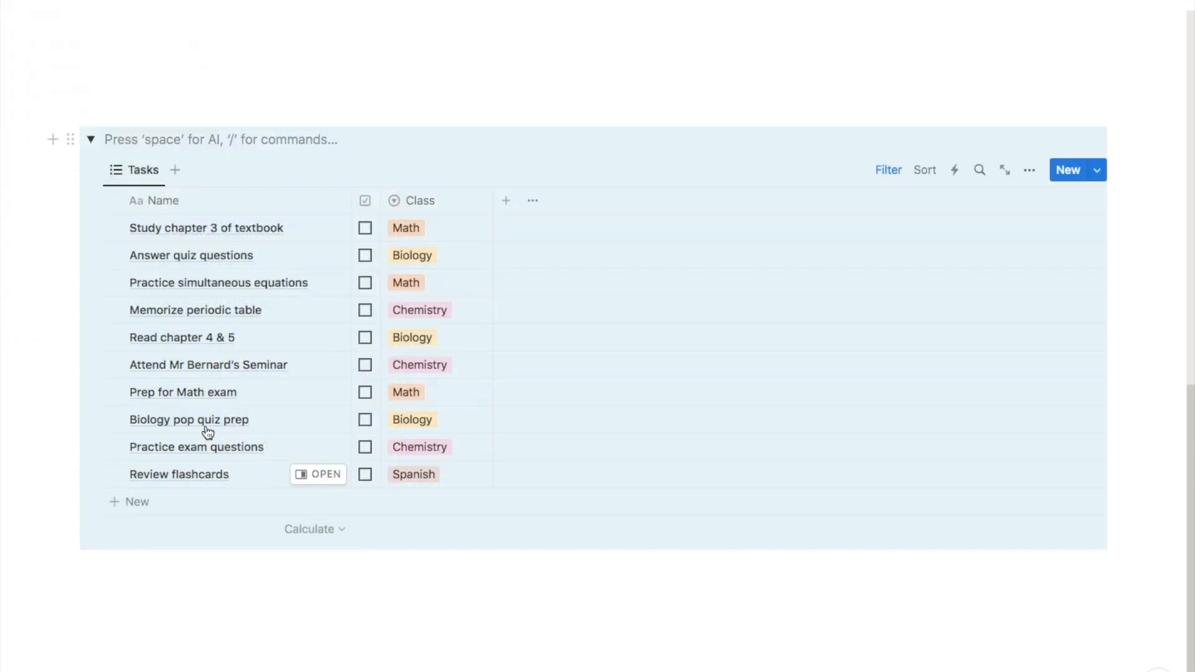
# Turn the blue toggle block around the Tasks database into a Text block
pyautogui.click(71, 139)
pyautogui.moveTo(66, 111)
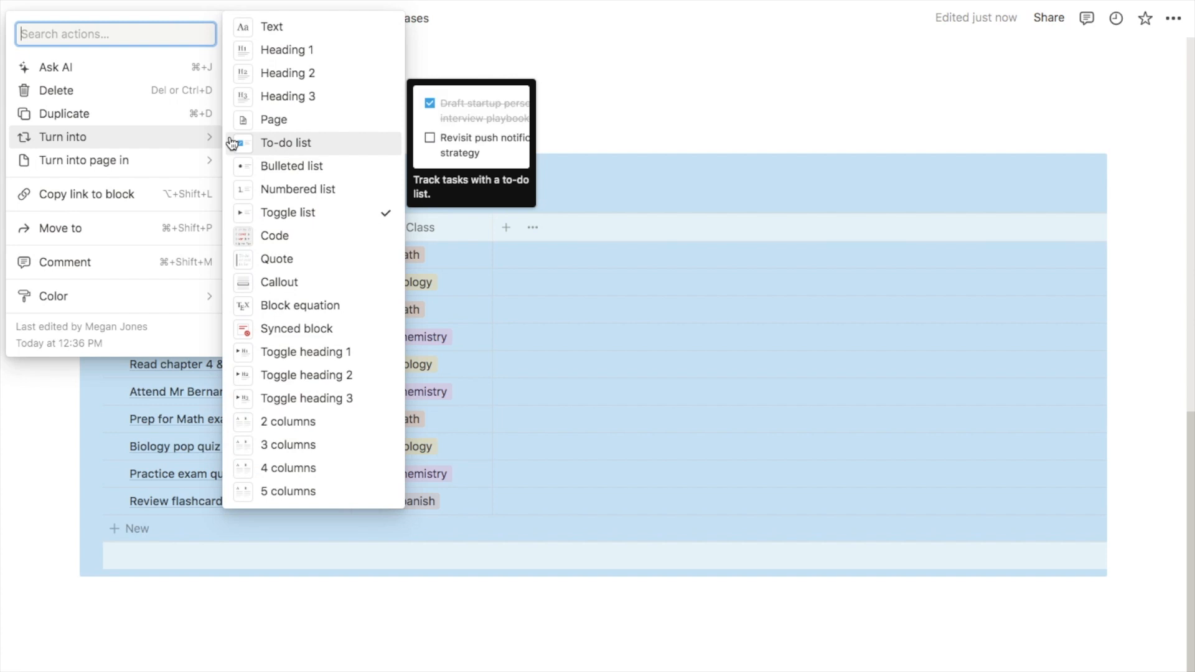
pyautogui.click(273, 26)
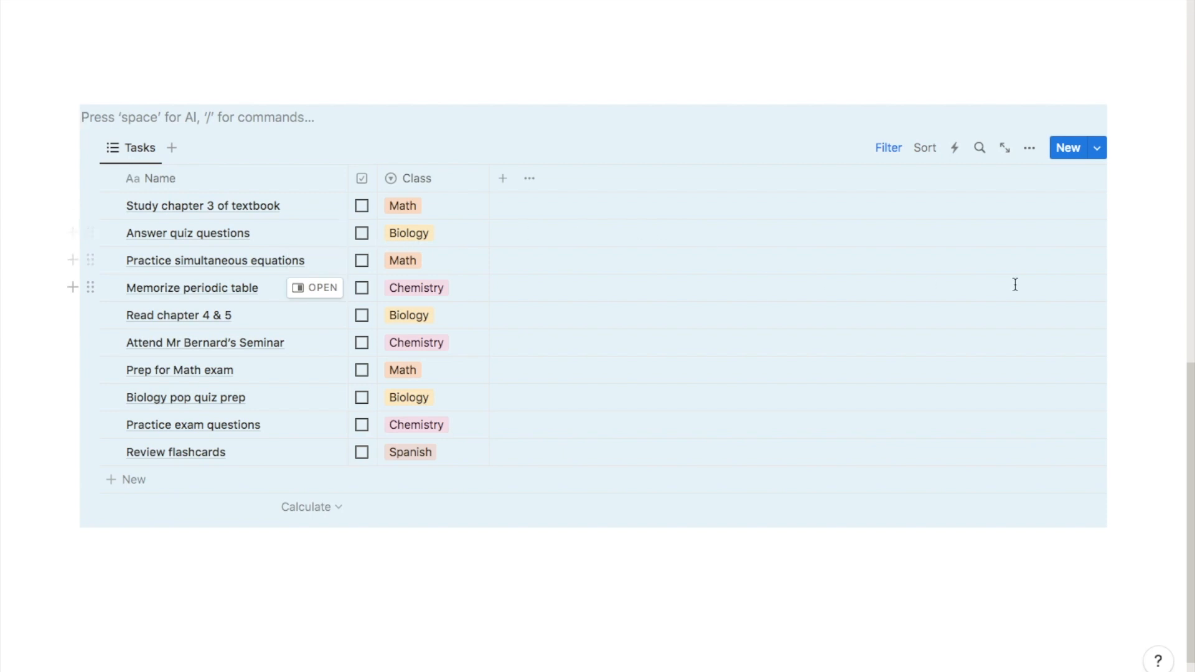
pyautogui.hotkey('ctrl', 'shift', 'Down')
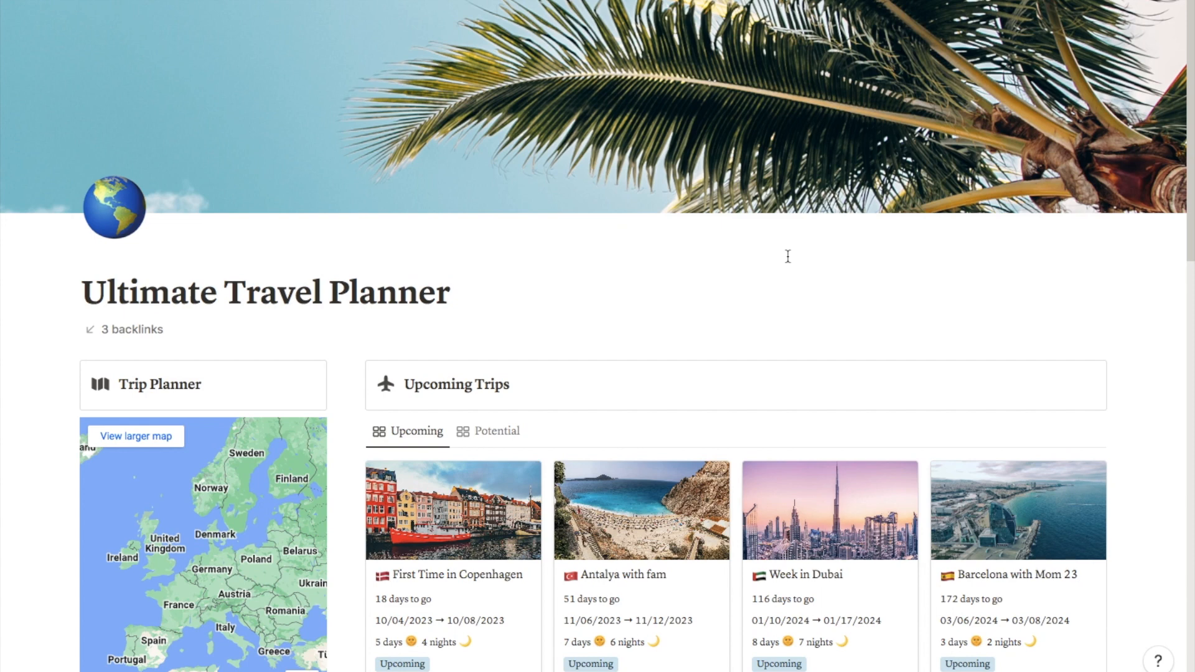
# Browse the Ultimate Travel Planner page, the featured Notion templates and the items in the CreativeCoveHQ shop
pyautogui.scroll(-1, 788, 257)
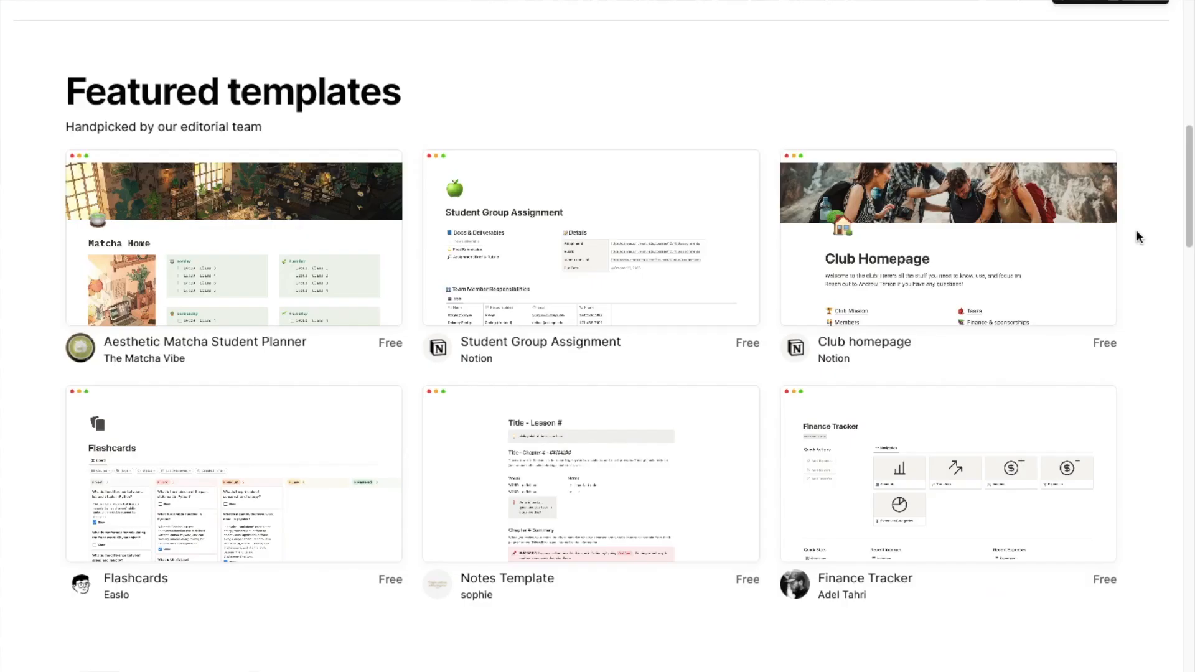
pyautogui.scroll(-4, 1137, 230)
pyautogui.scroll(-8, 1137, 237)
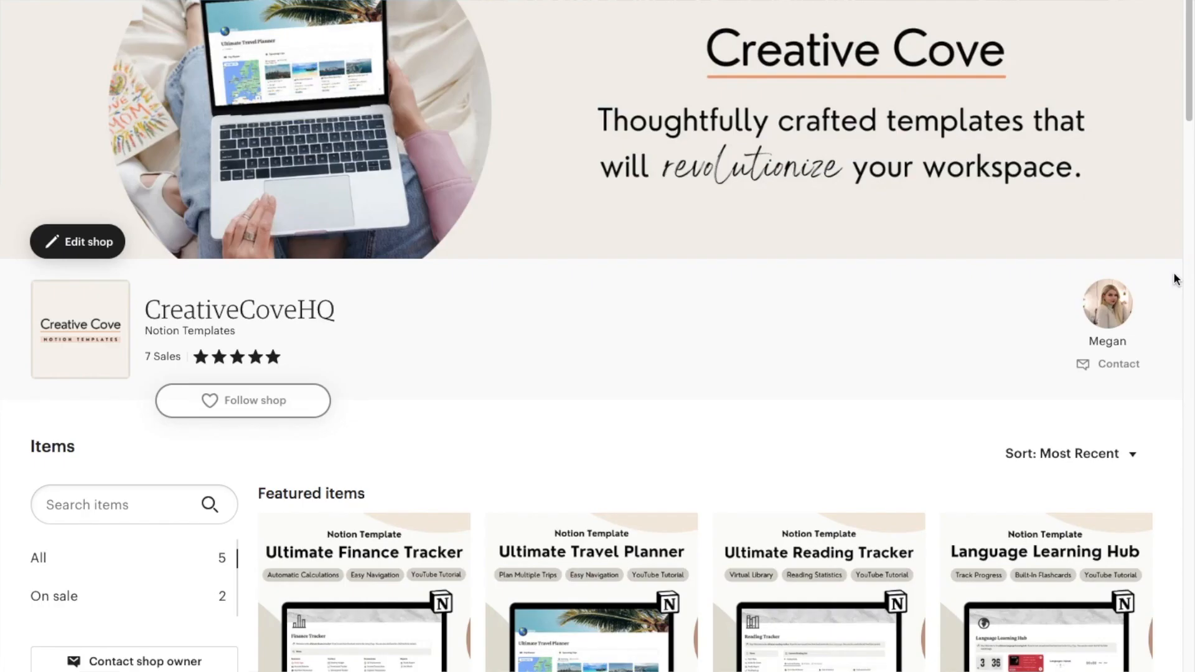
pyautogui.scroll(-4, 1177, 278)
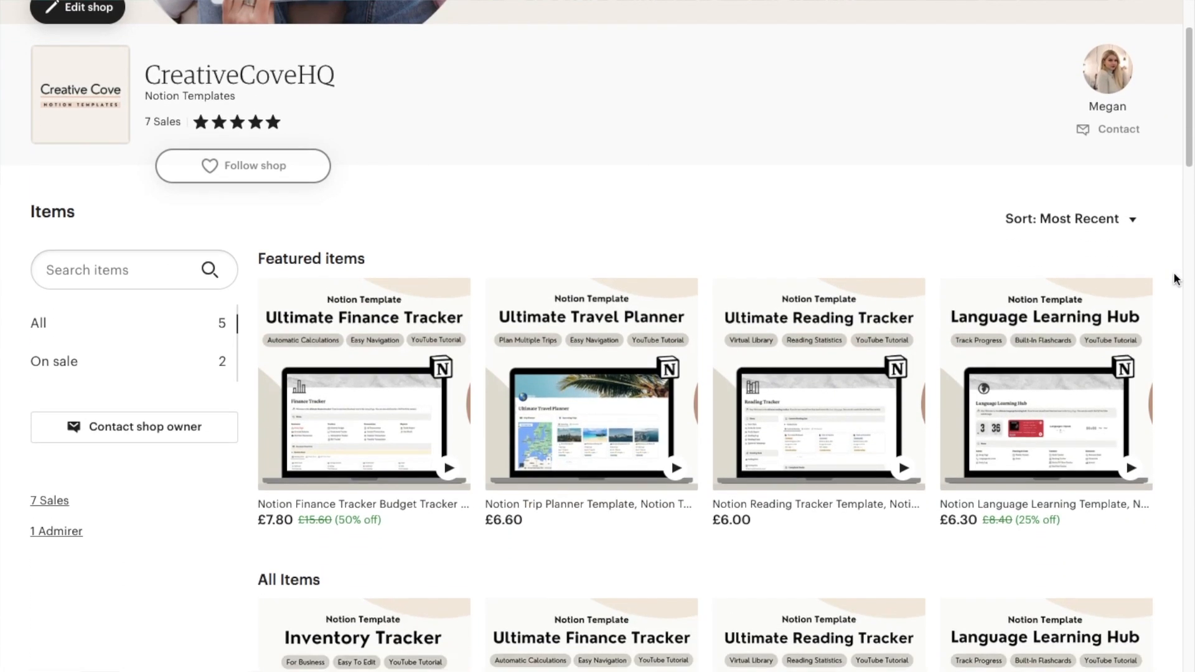
pyautogui.scroll(-6, 1176, 279)
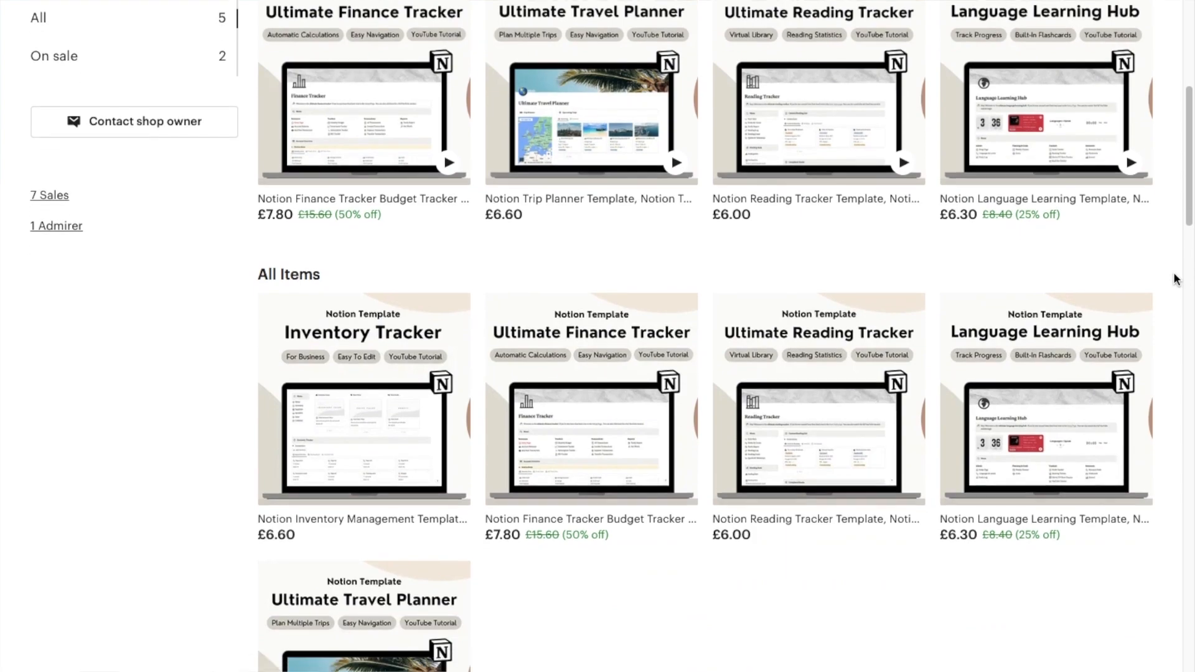
pyautogui.scroll(-2, 1177, 279)
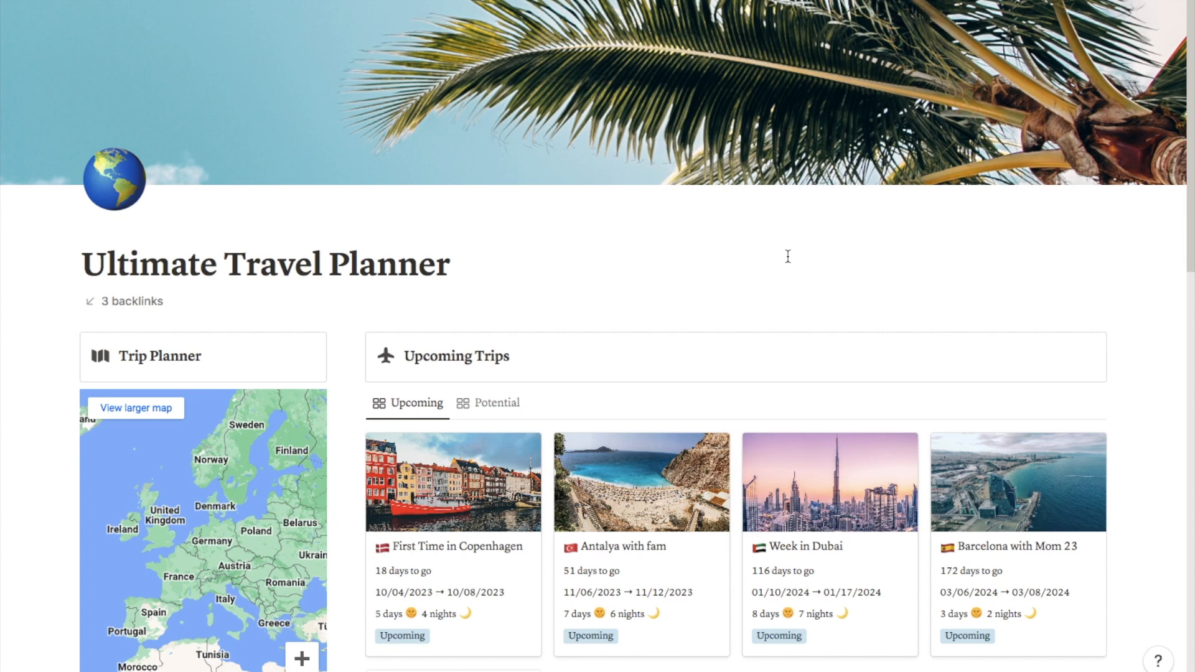
# Review the Ultimate Travel Planner page and the trip details, budget, itinerary, restaurants and activities on the New York Trip 23 page
pyautogui.scroll(1, 876, 211)
pyautogui.scroll(-3, 877, 210)
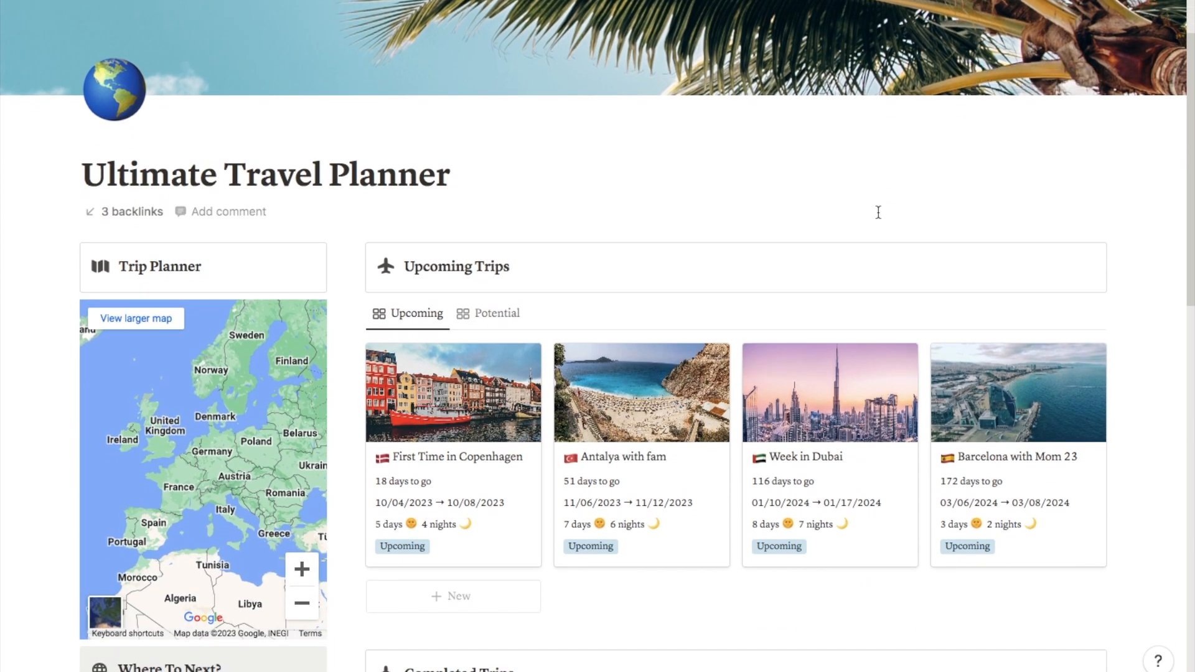
pyautogui.scroll(-1, 878, 212)
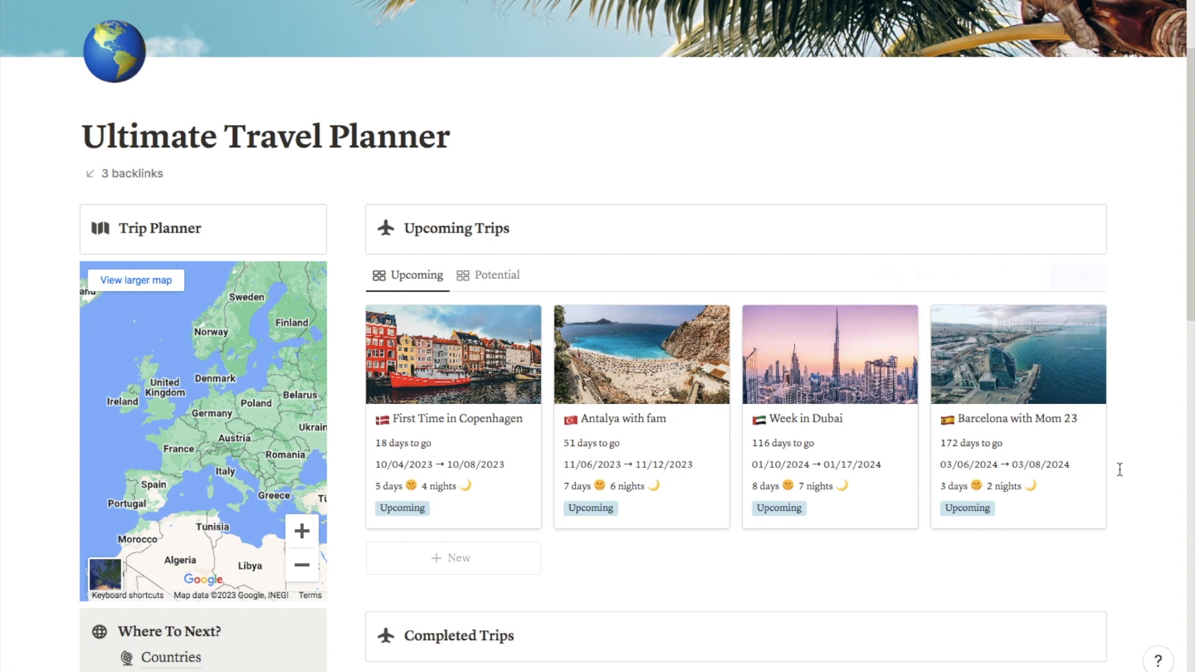
pyautogui.scroll(-1, 533, 498)
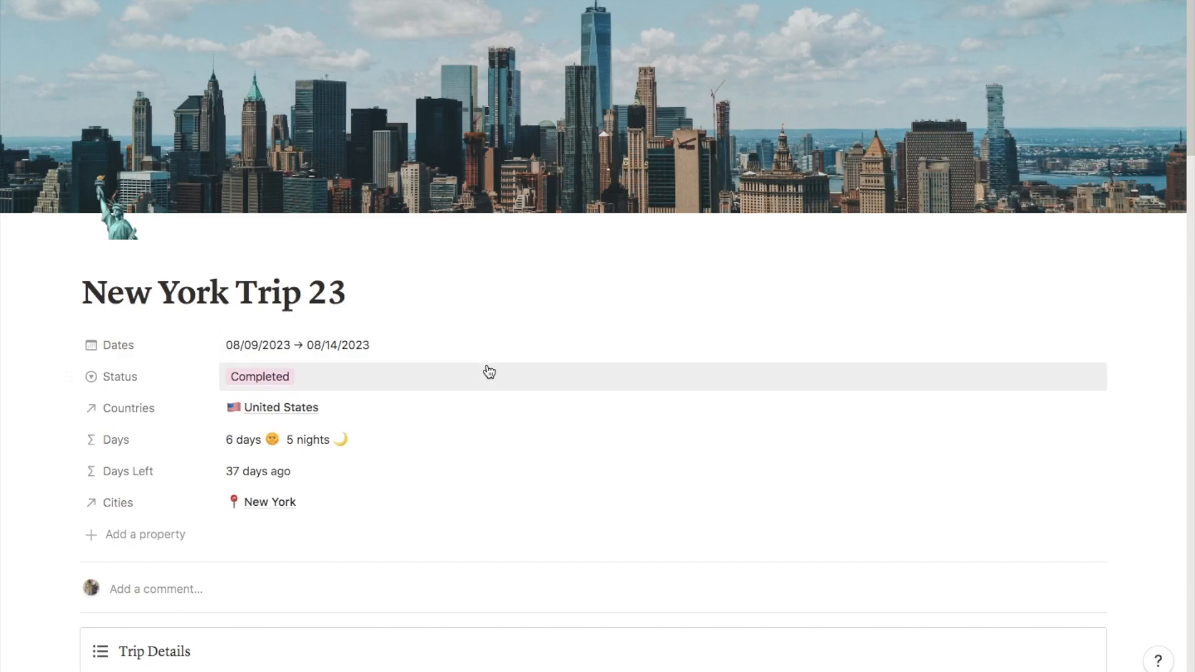
pyautogui.scroll(-3, 490, 371)
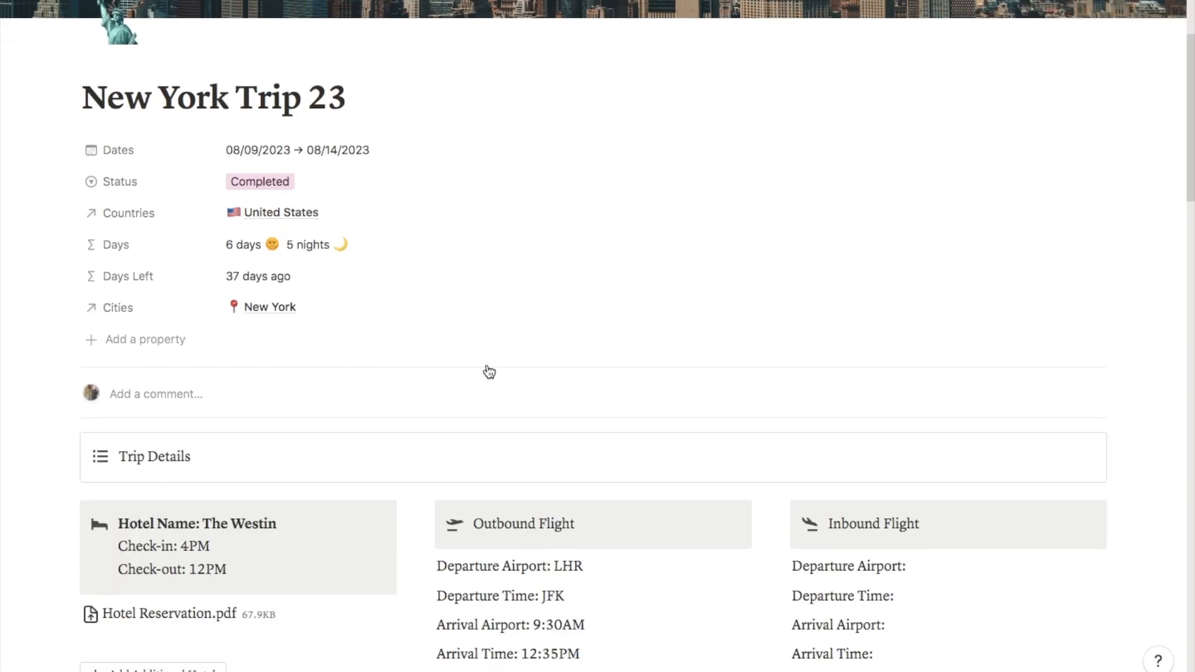
pyautogui.scroll(-5, 490, 371)
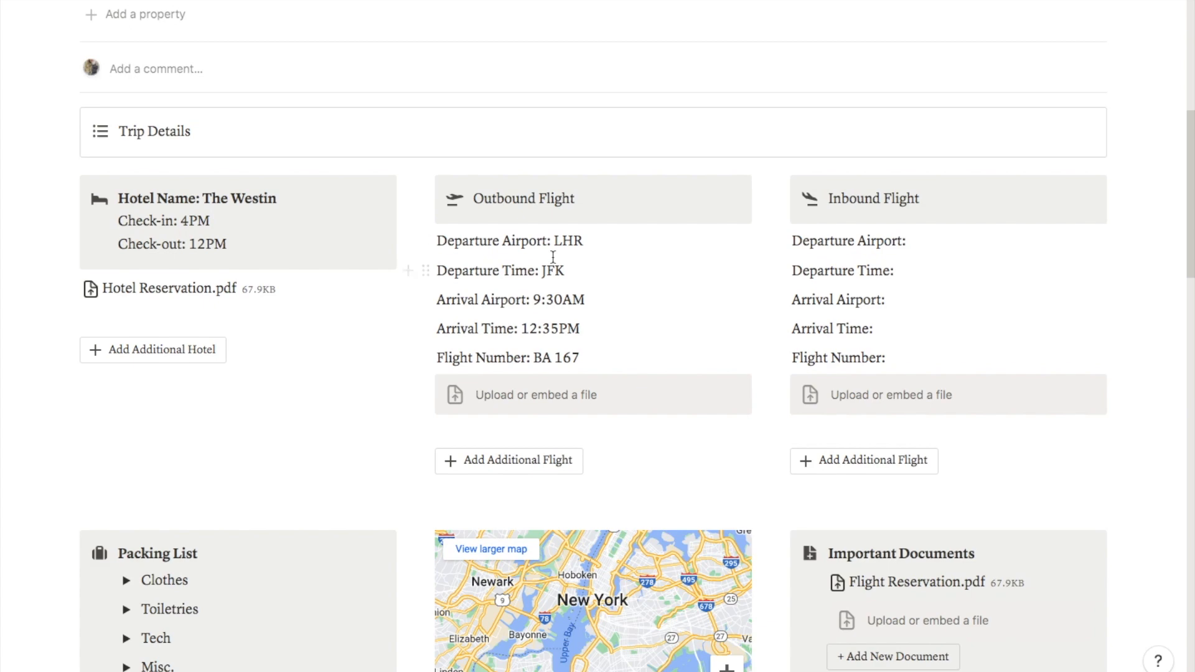
pyautogui.scroll(-3, 641, 390)
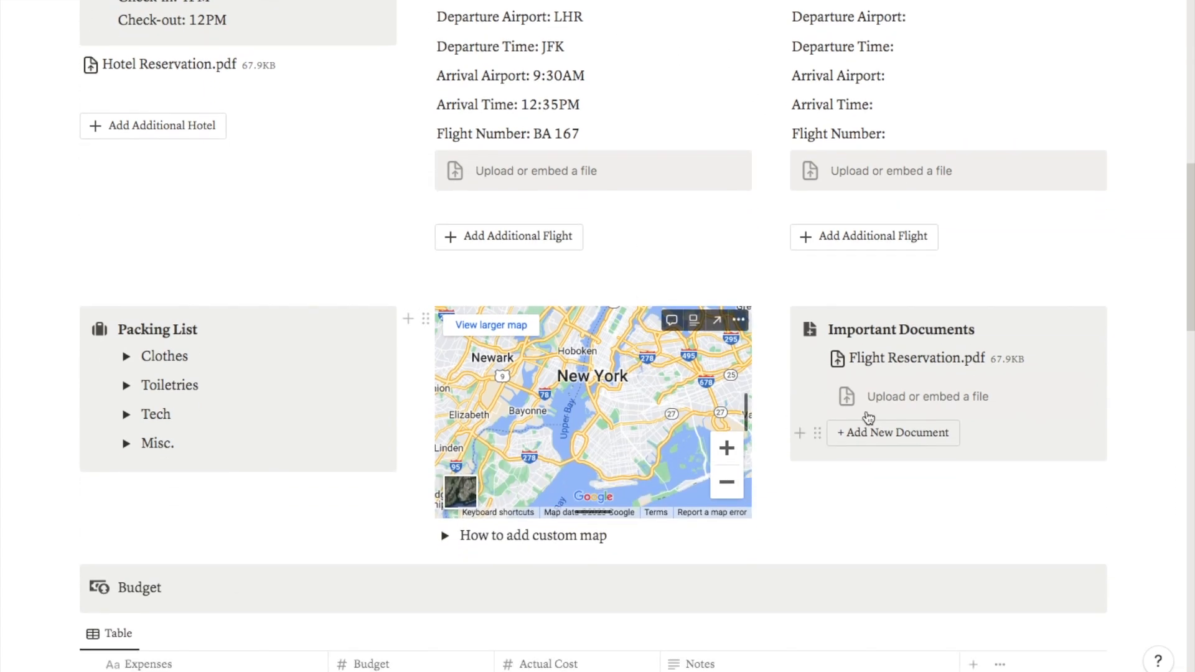
pyautogui.scroll(-4, 621, 399)
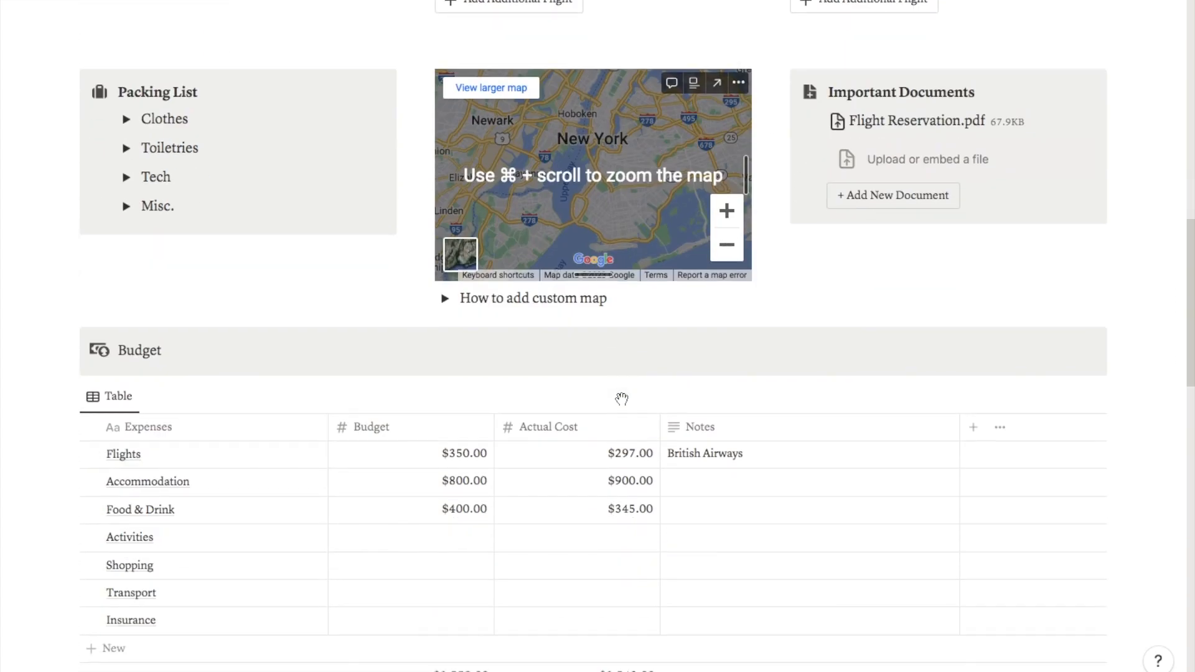
pyautogui.scroll(-3, 621, 399)
pyautogui.scroll(-2, 424, 413)
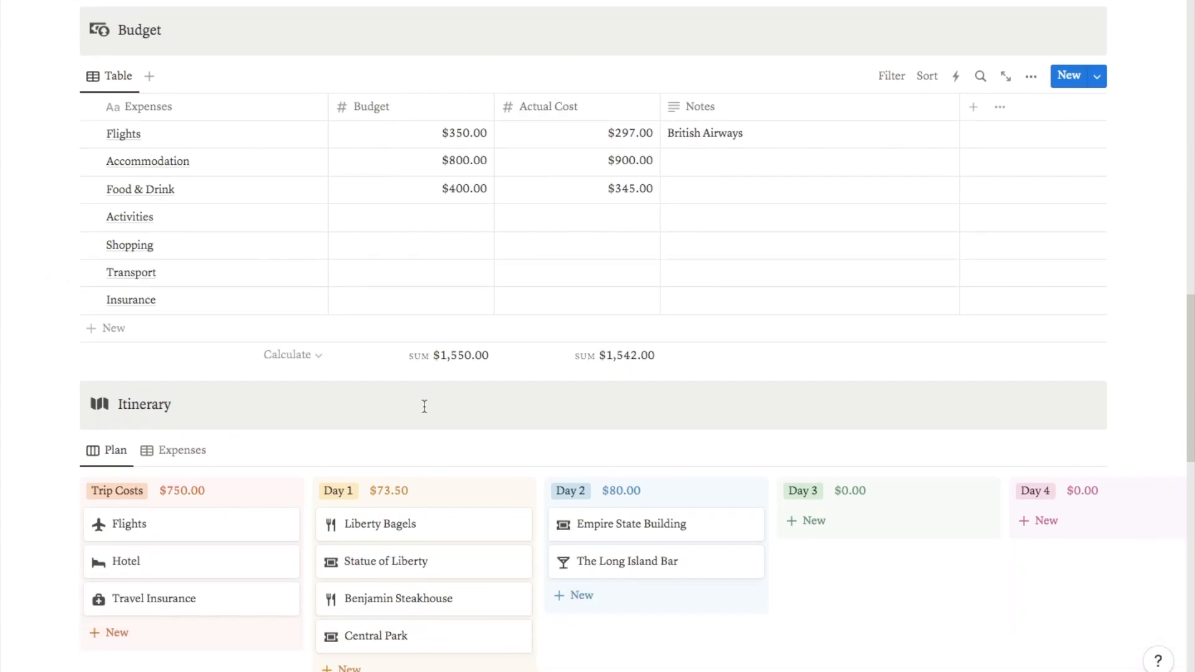
pyautogui.scroll(-4, 424, 407)
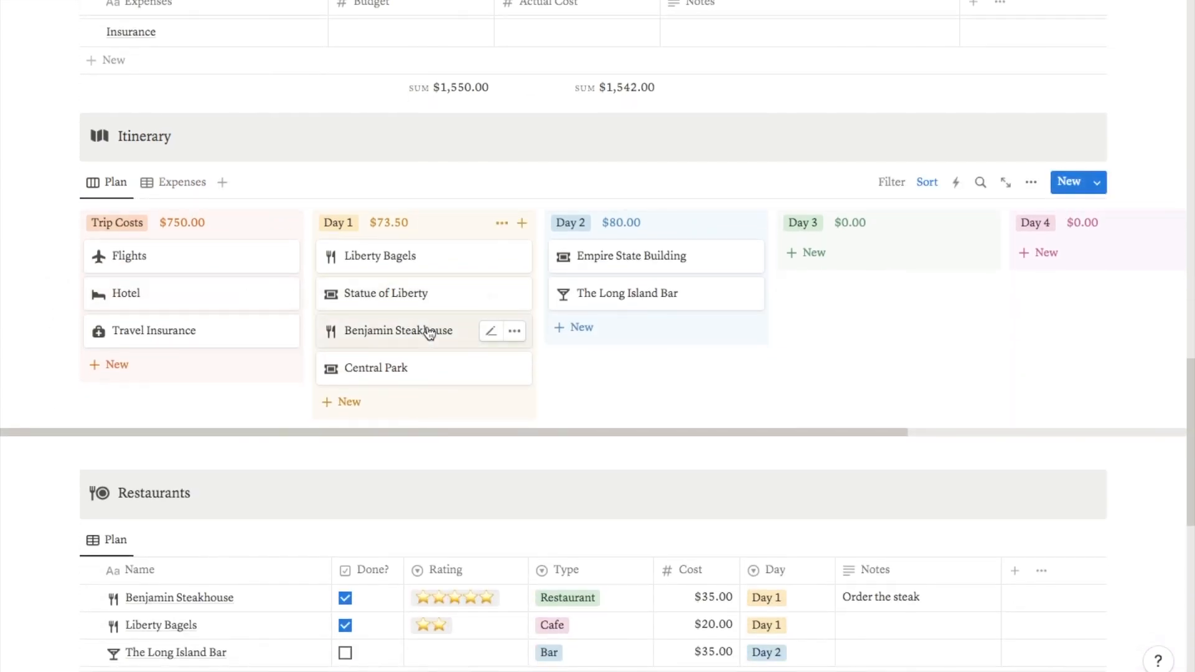
pyautogui.scroll(-6, 429, 334)
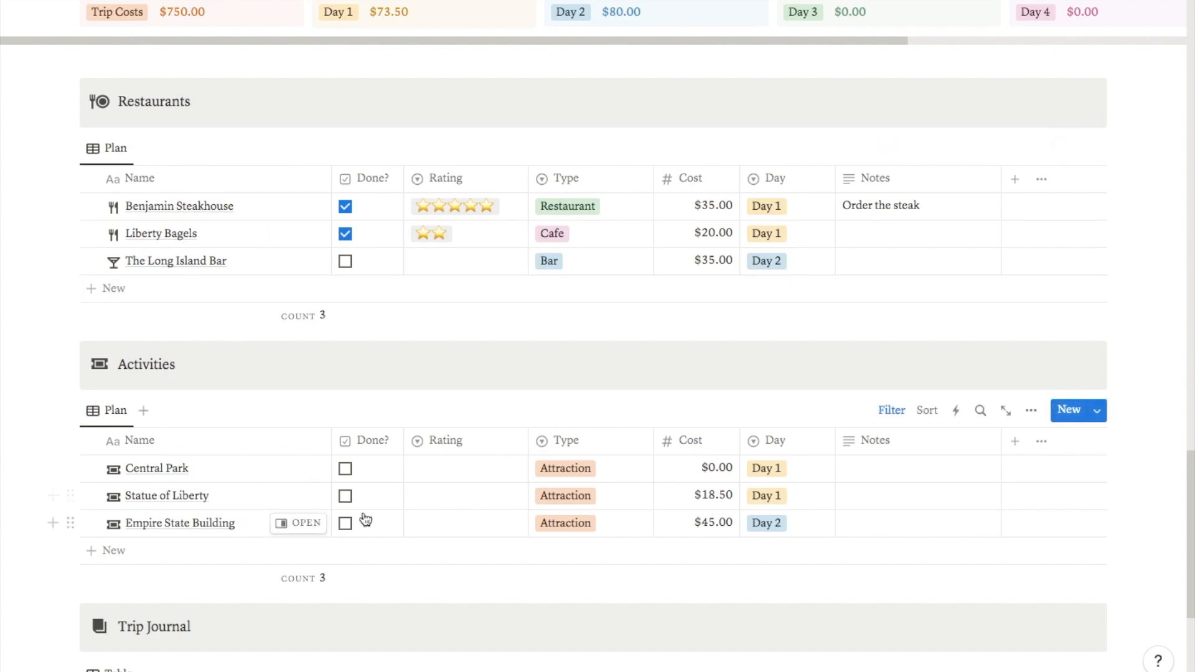
pyautogui.scroll(20, 365, 520)
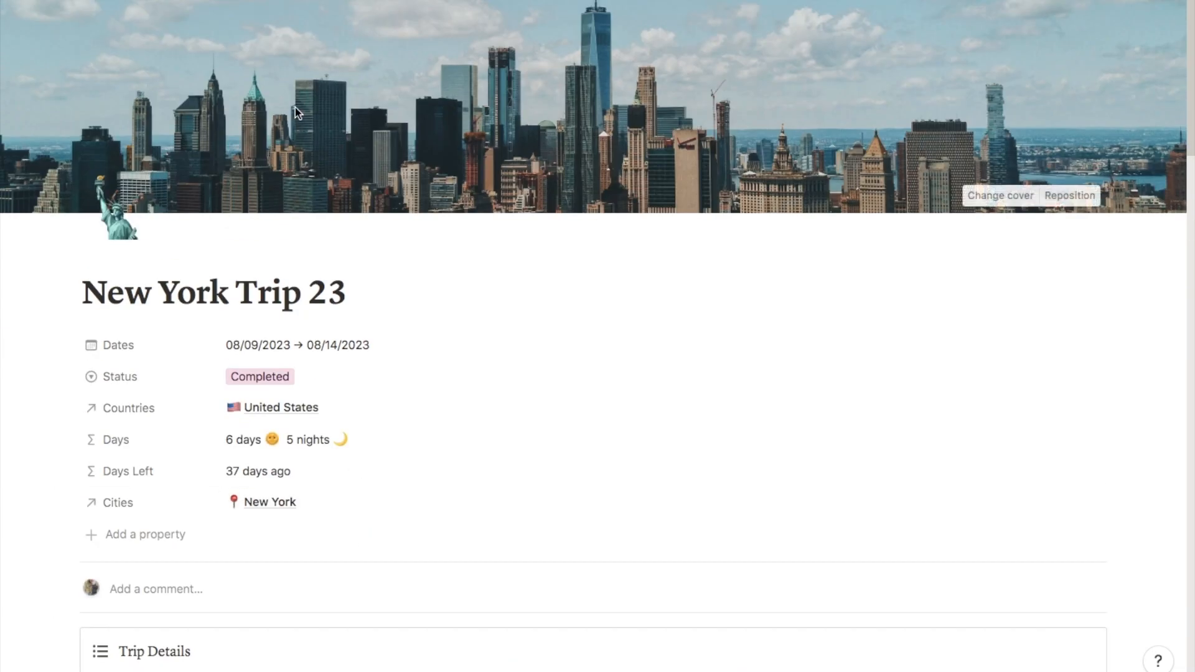
# Open the Countries page from the travel planner and mark Algeria as Visited in the Country List gallery
pyautogui.scroll(-5, 333, 328)
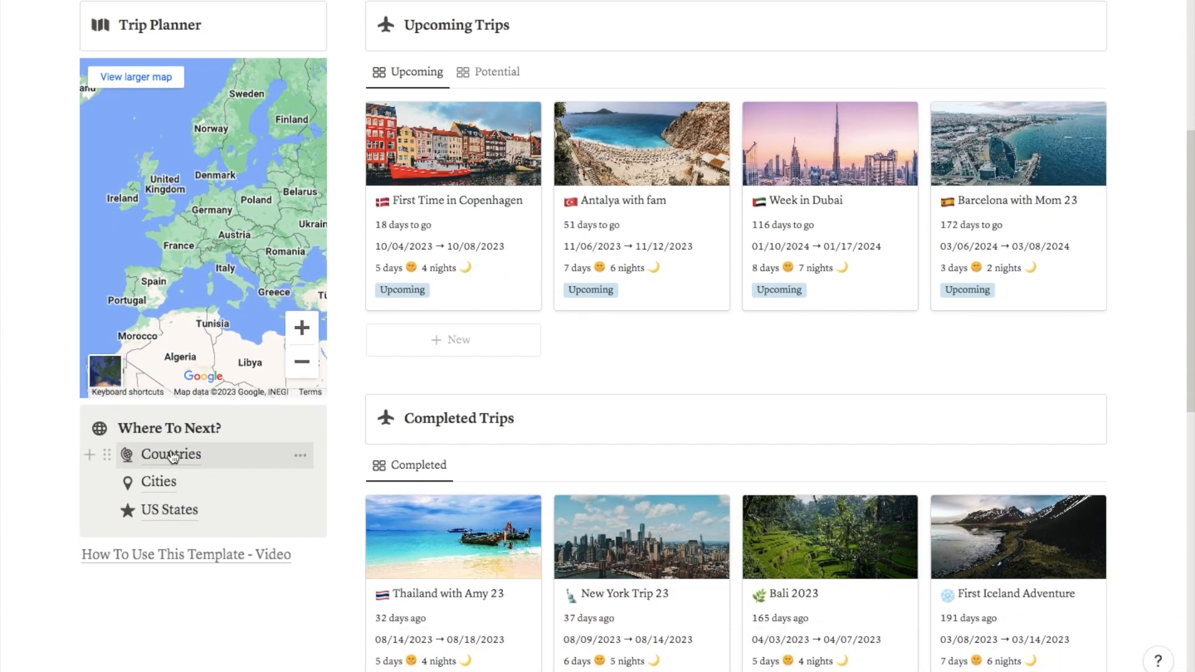
pyautogui.click(173, 456)
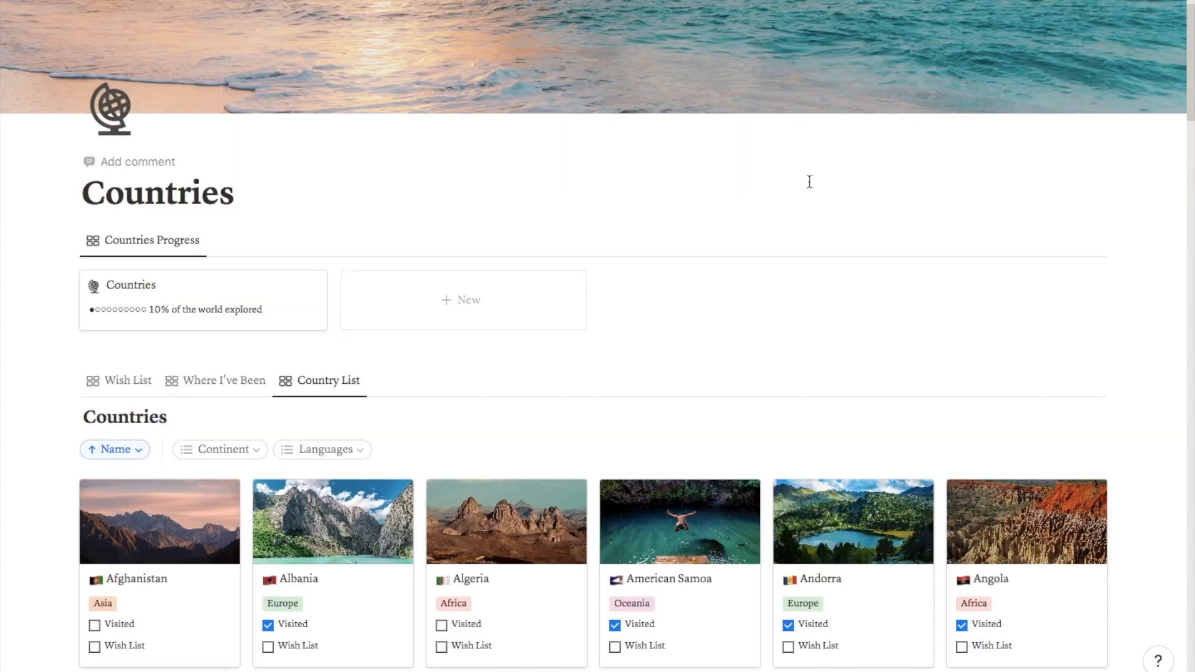
pyautogui.scroll(-5, 809, 182)
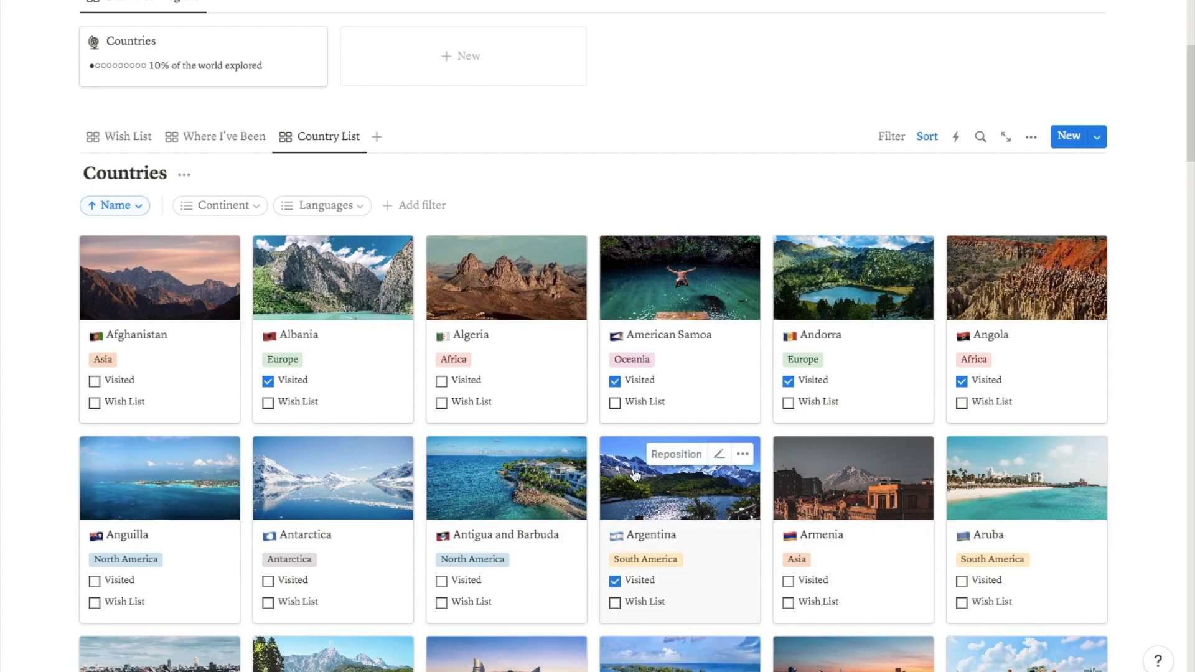
pyautogui.scroll(3, 473, 498)
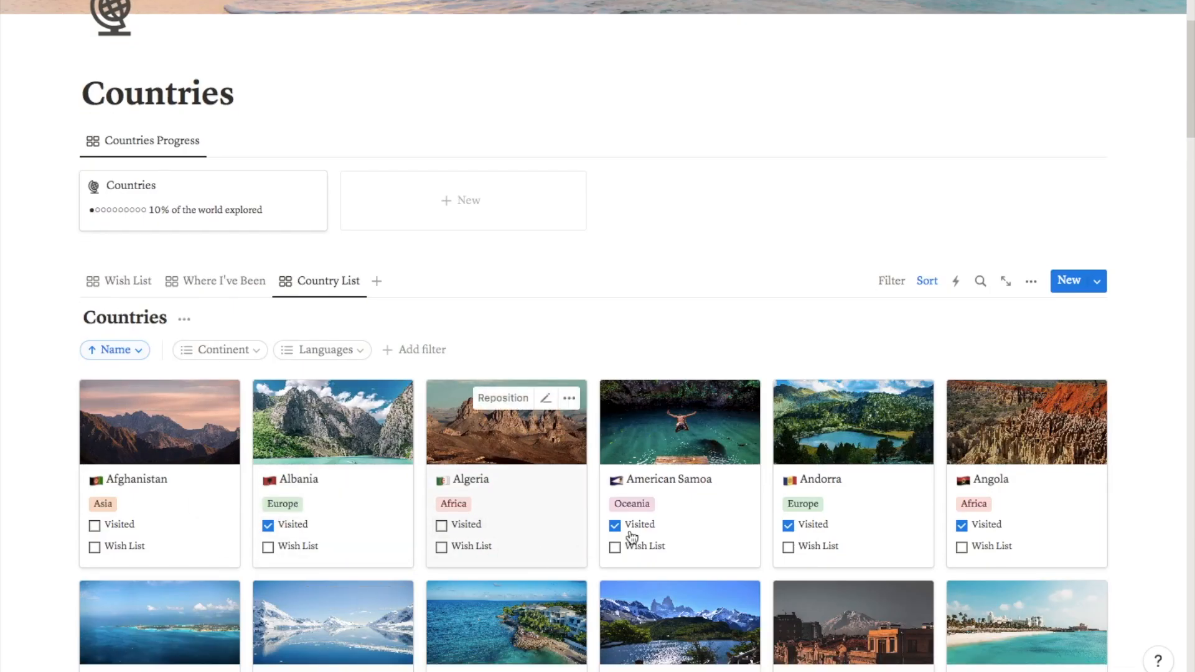
pyautogui.click(442, 528)
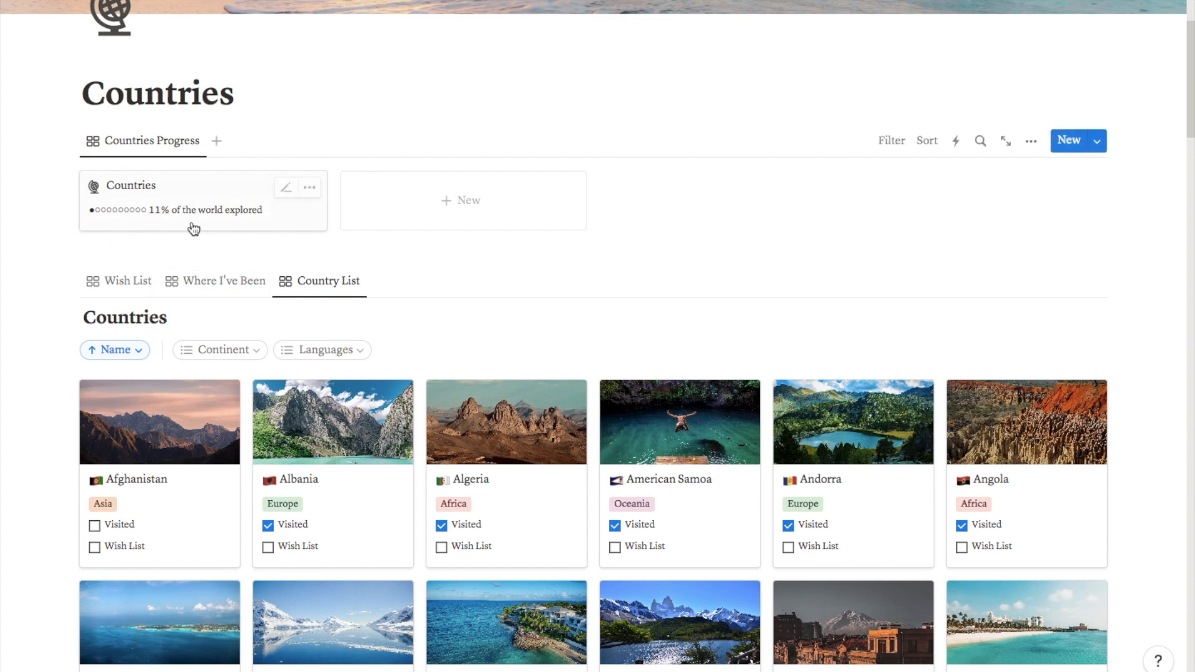
# Add two countries to the Wish List in the Country List gallery and switch to the Wish List view
pyautogui.scroll(-4, 268, 399)
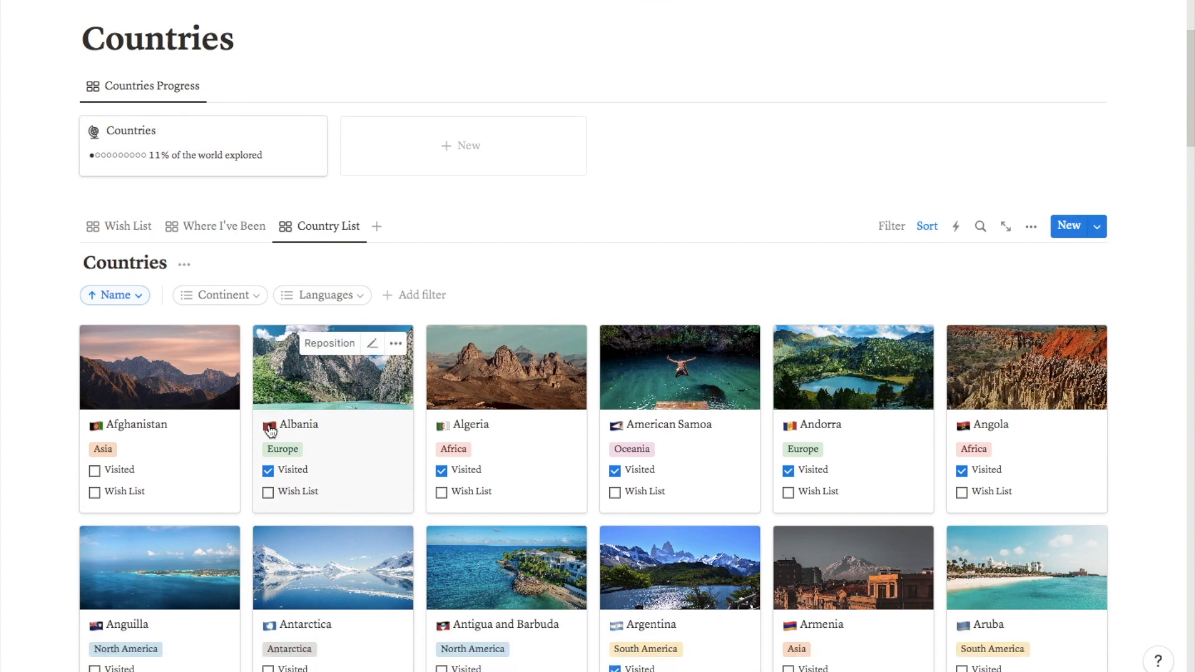
pyautogui.click(268, 544)
pyautogui.click(94, 544)
pyautogui.scroll(6, 113, 398)
pyautogui.click(118, 371)
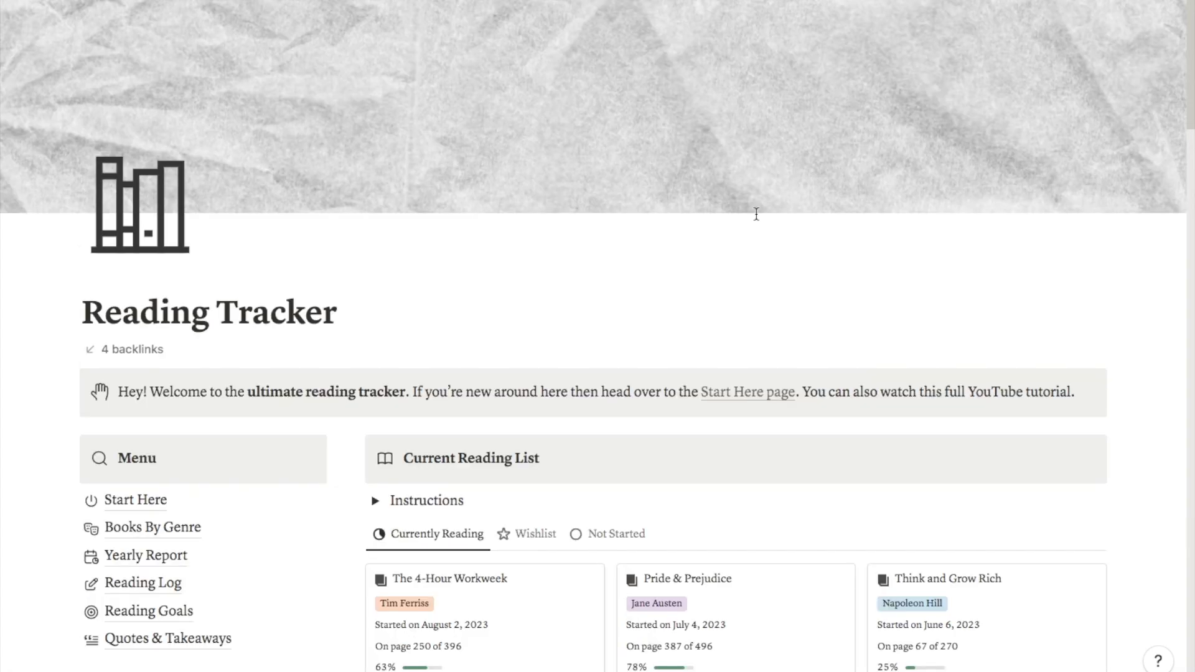
# Review the current reading list, completed books, Reading Stats and Reading Log Stats on the Reading Tracker page
pyautogui.scroll(-3, 756, 214)
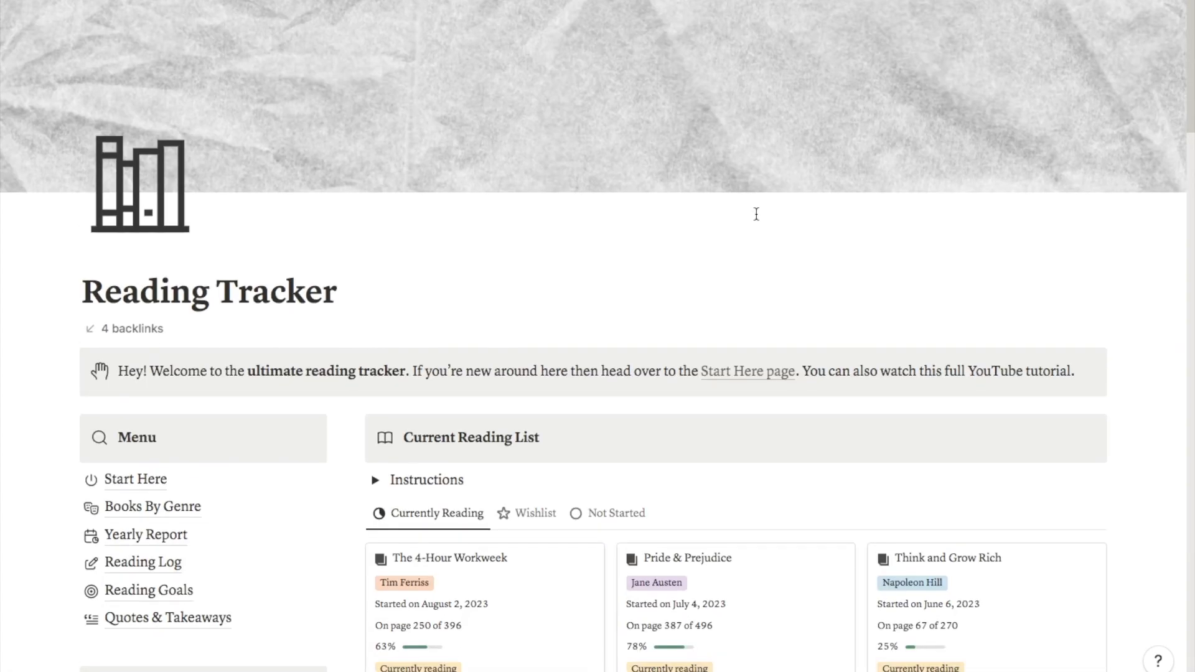
pyautogui.scroll(-5, 757, 214)
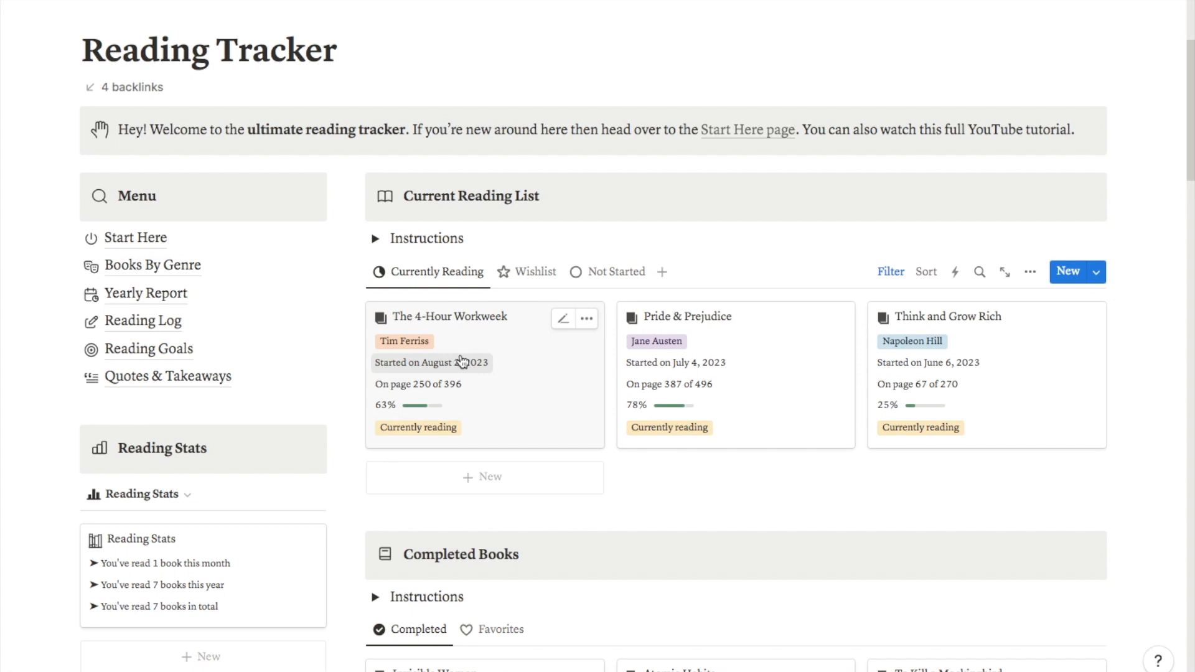
pyautogui.scroll(-2, 533, 392)
pyautogui.scroll(-4, 534, 392)
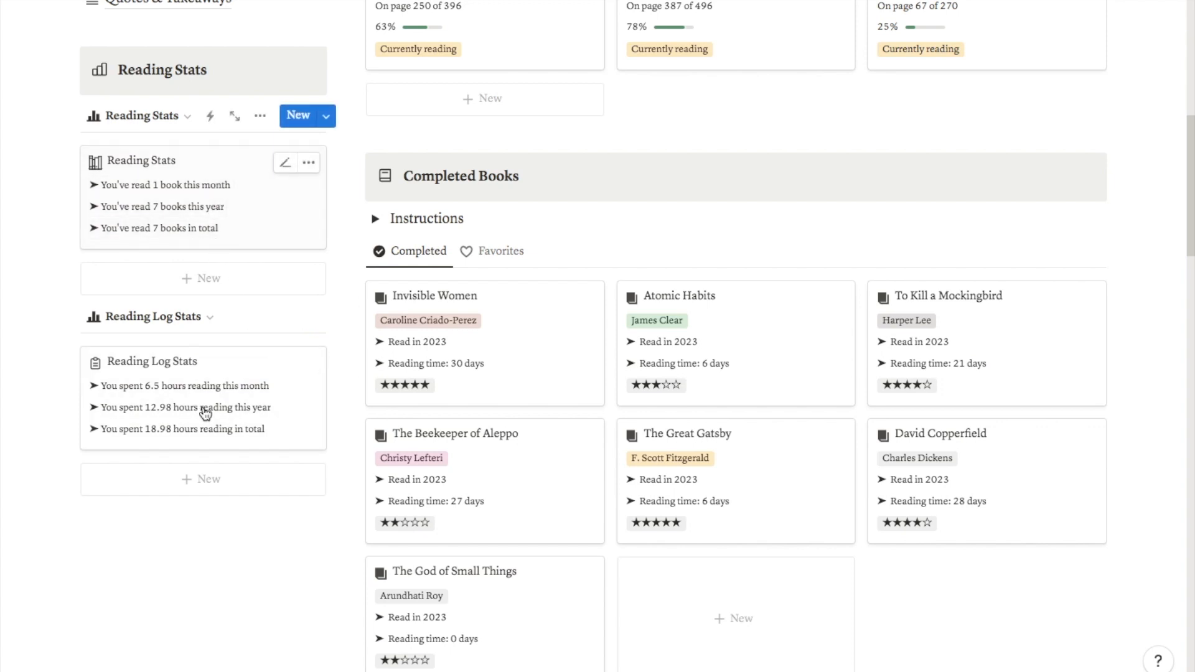
pyautogui.scroll(2, 261, 430)
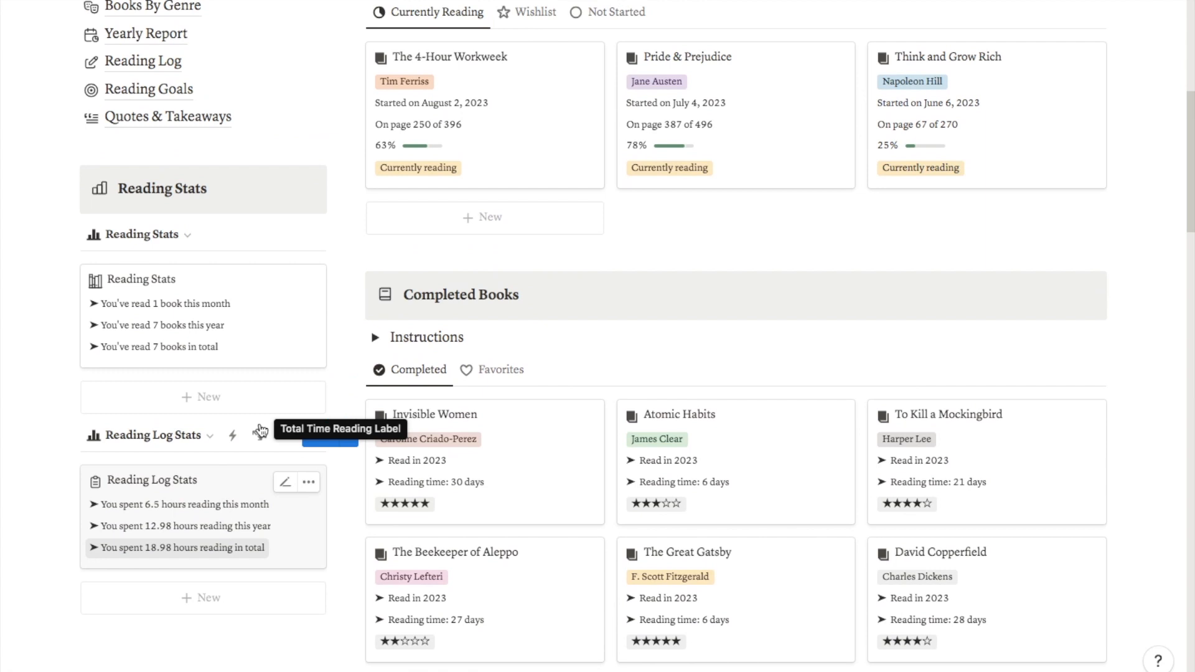
pyautogui.scroll(4, 260, 430)
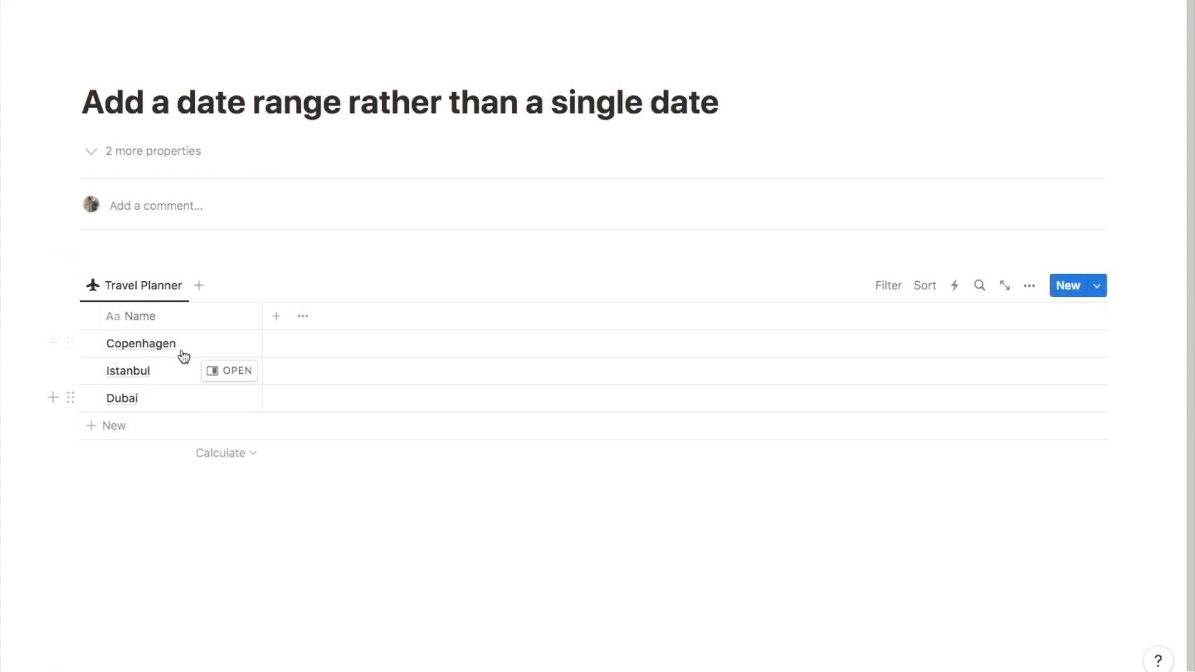
# Add a Date property to the Travel Planner table
pyautogui.click(277, 317)
pyautogui.write('date')
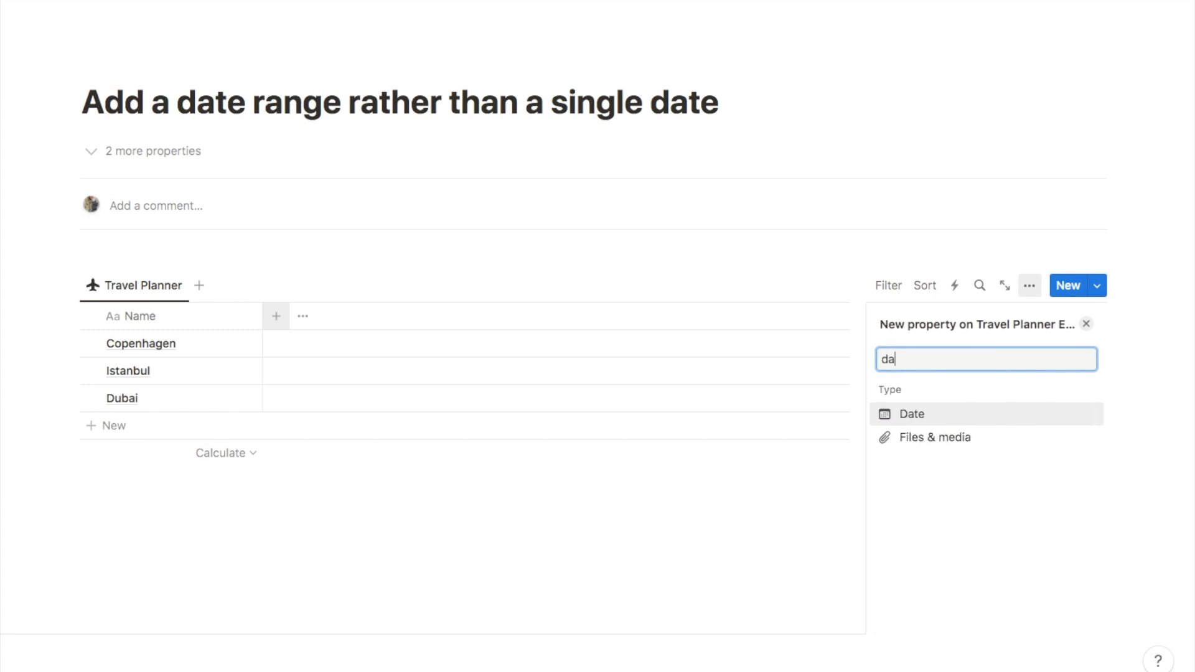
pyautogui.click(930, 424)
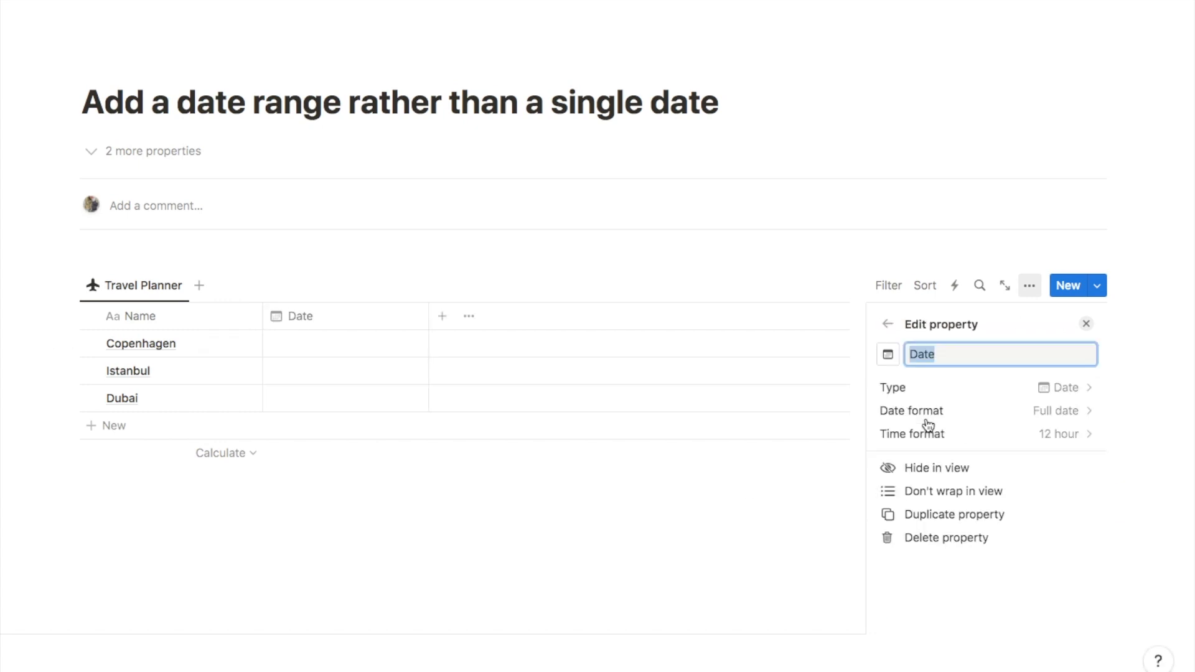
# Give Copenhagen a date range from October 4, 2023 to October 8, 2023, and widen the Date column to fit it
pyautogui.click(357, 347)
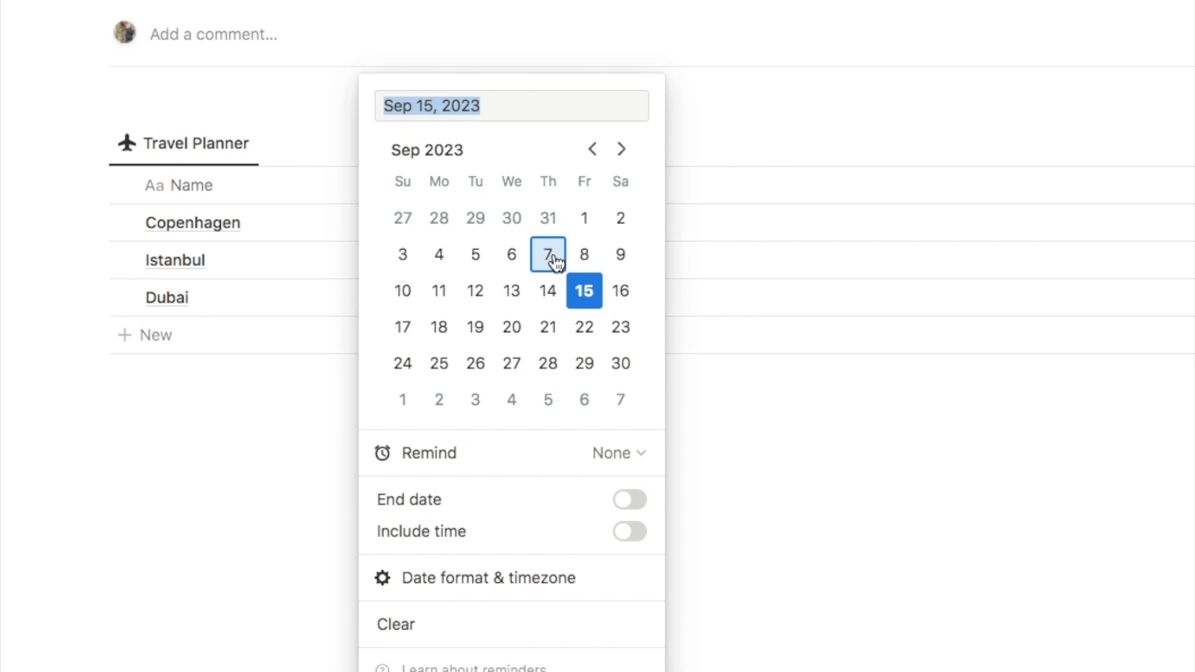
pyautogui.click(622, 150)
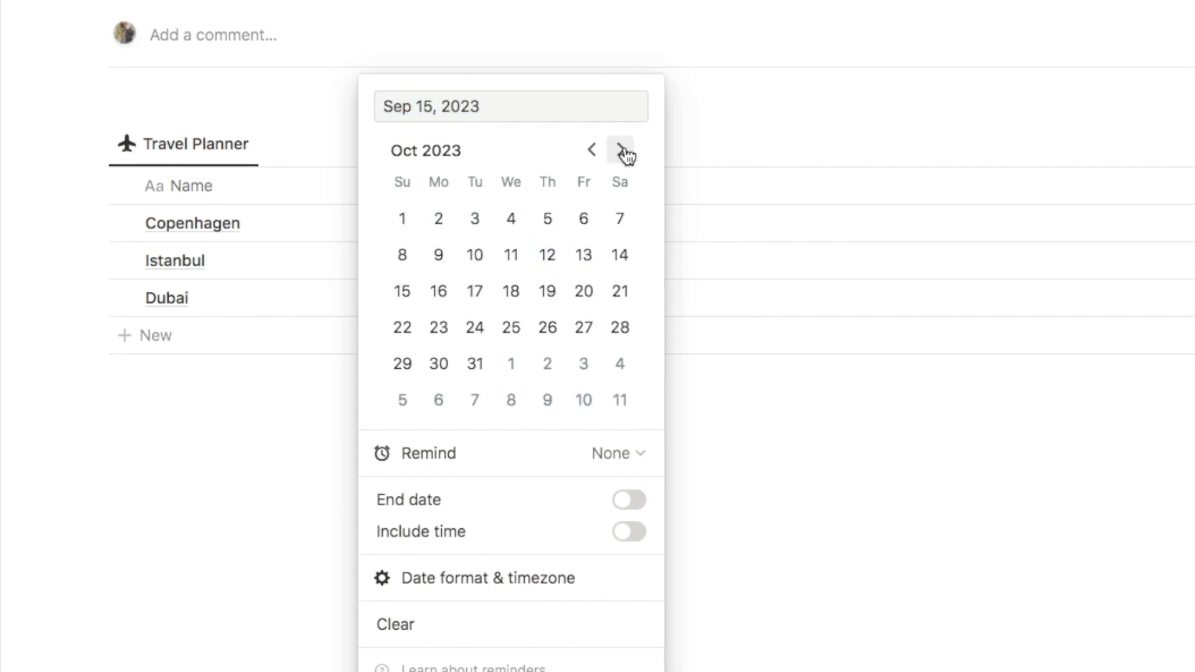
pyautogui.click(512, 230)
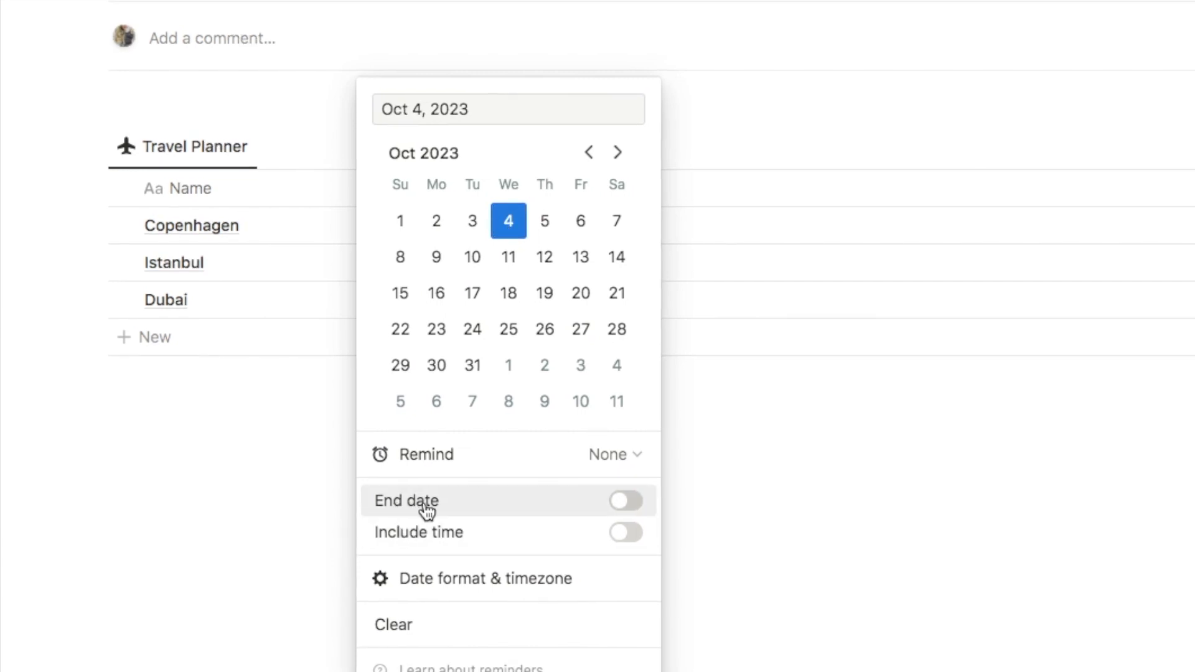
pyautogui.click(626, 503)
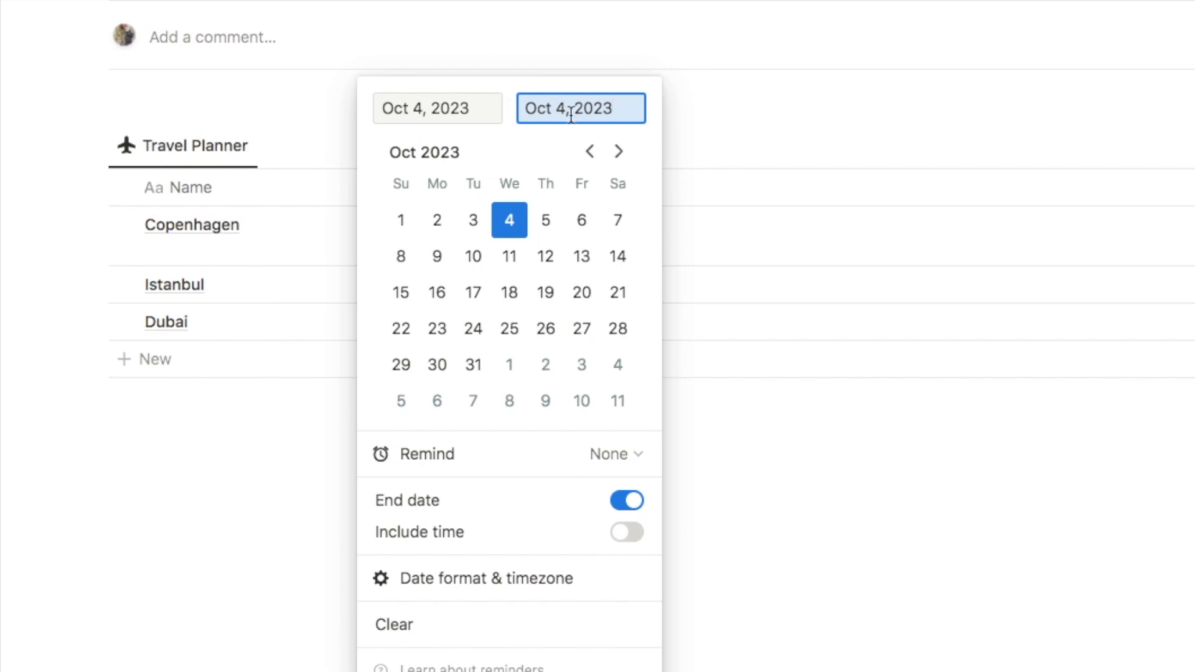
pyautogui.click(405, 265)
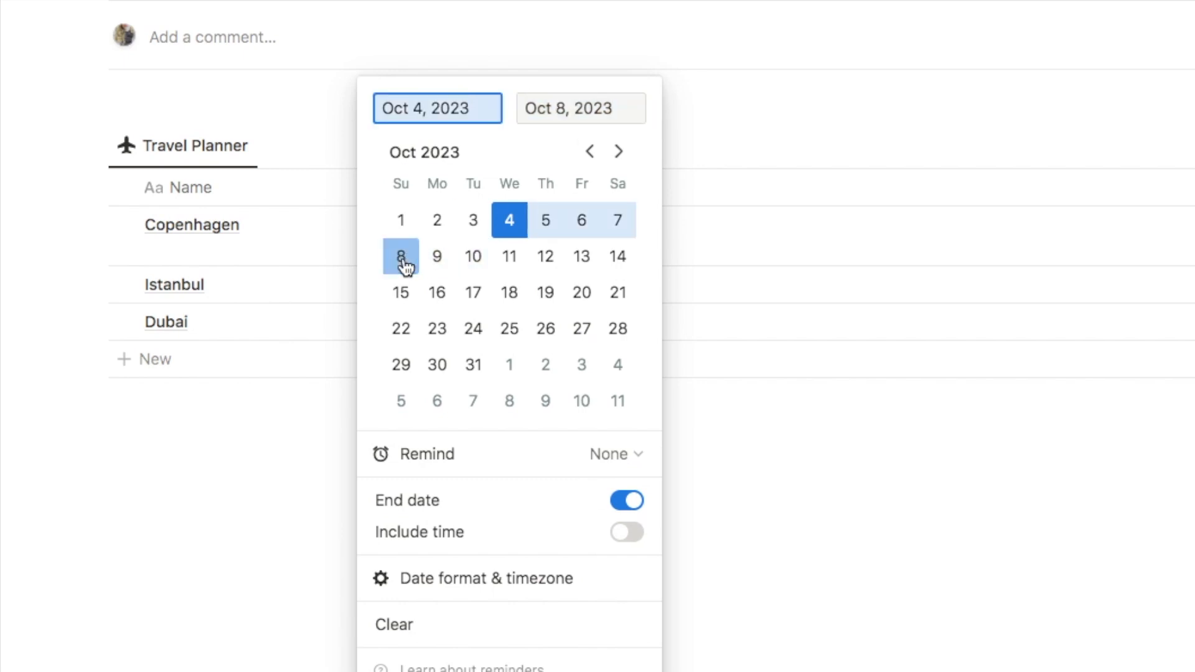
pyautogui.click(801, 566)
pyautogui.moveTo(585, 188); pyautogui.dragTo(664, 190)
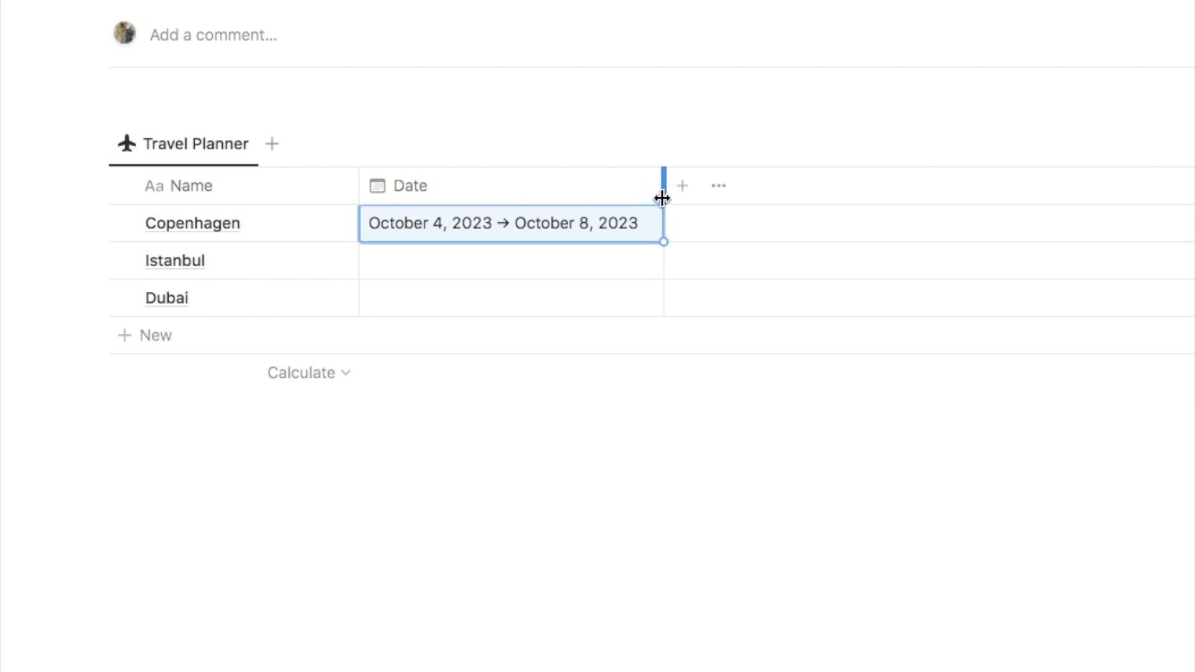
# Include times in Copenhagen's date range
pyautogui.click(492, 230)
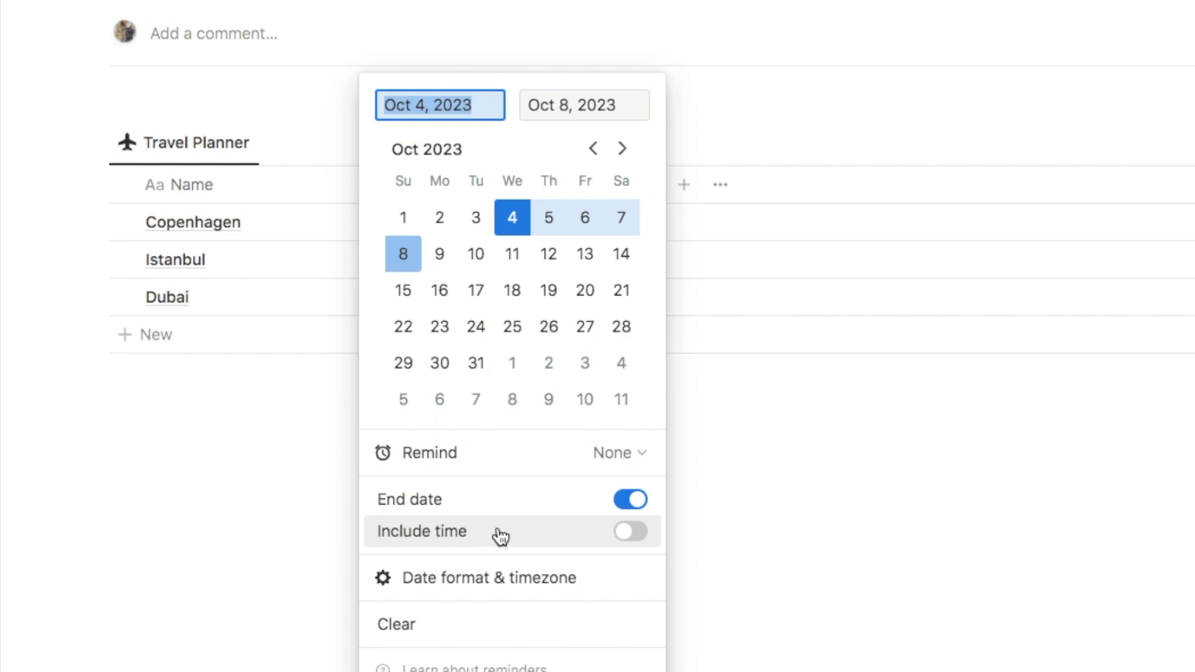
pyautogui.click(630, 531)
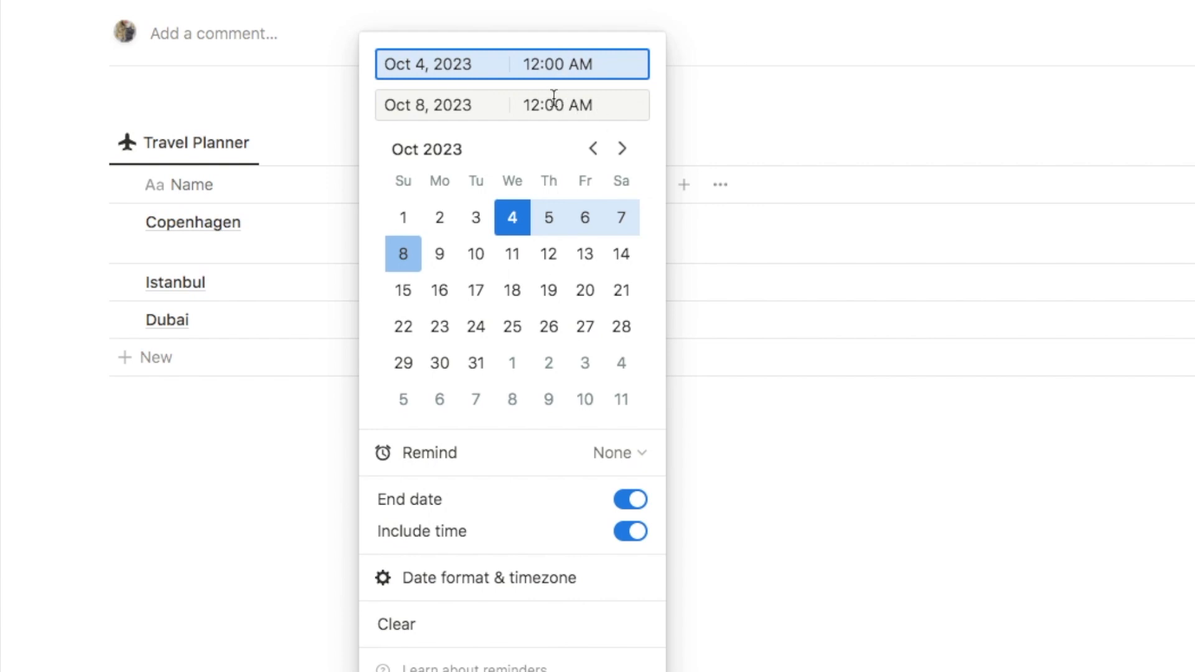
pyautogui.click(789, 638)
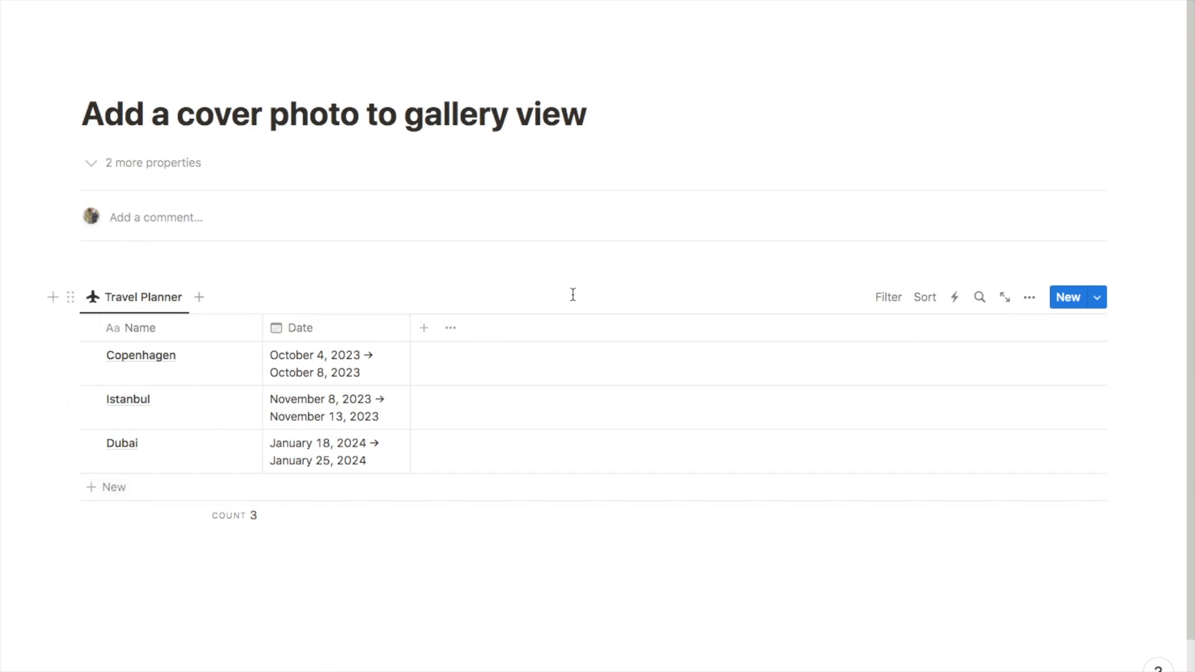
# Switch the Travel Planner database to the Gallery layout and set its card preview to Page cover
pyautogui.click(1029, 301)
pyautogui.click(922, 424)
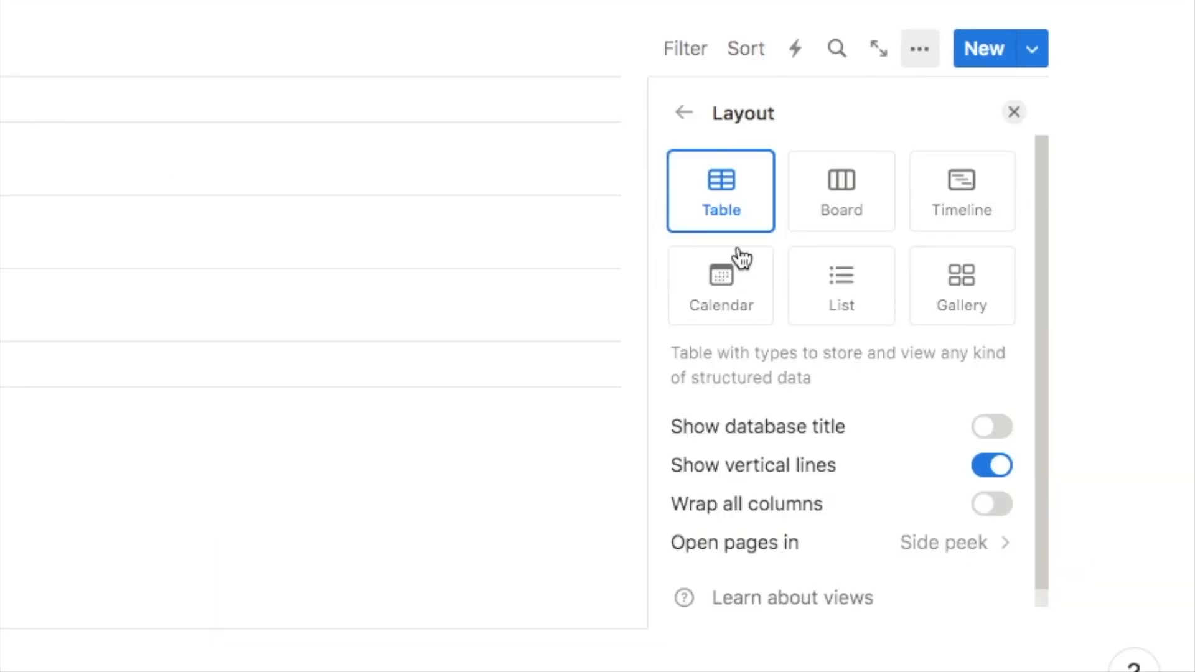
pyautogui.click(962, 300)
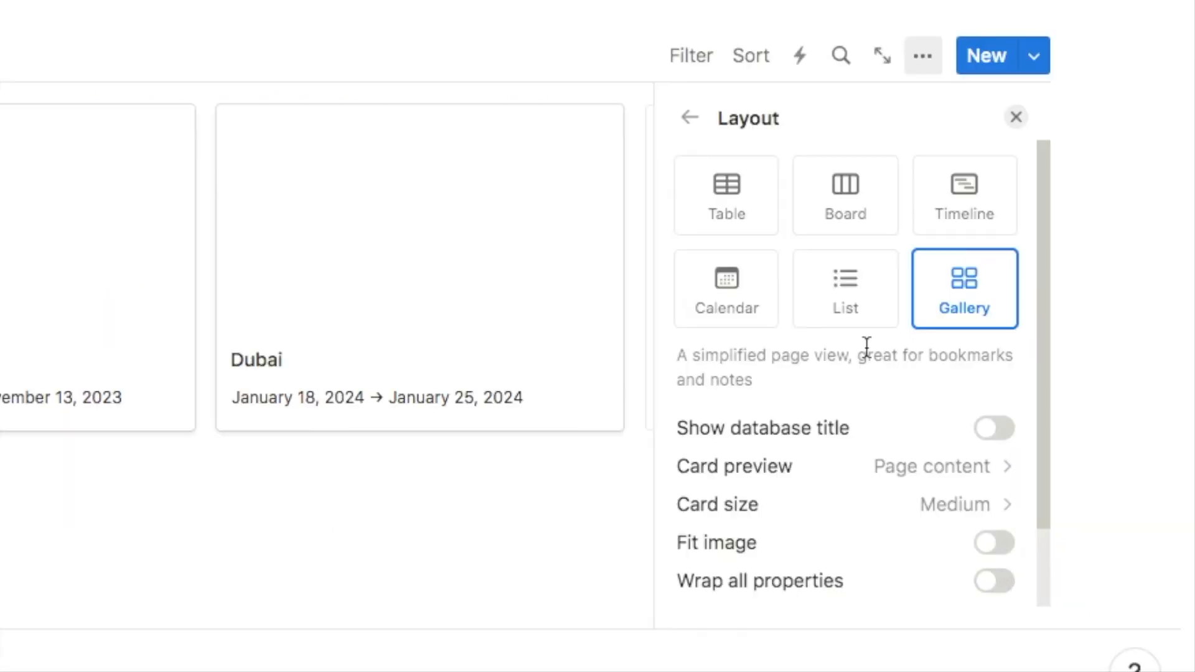
pyautogui.click(887, 468)
pyautogui.click(770, 560)
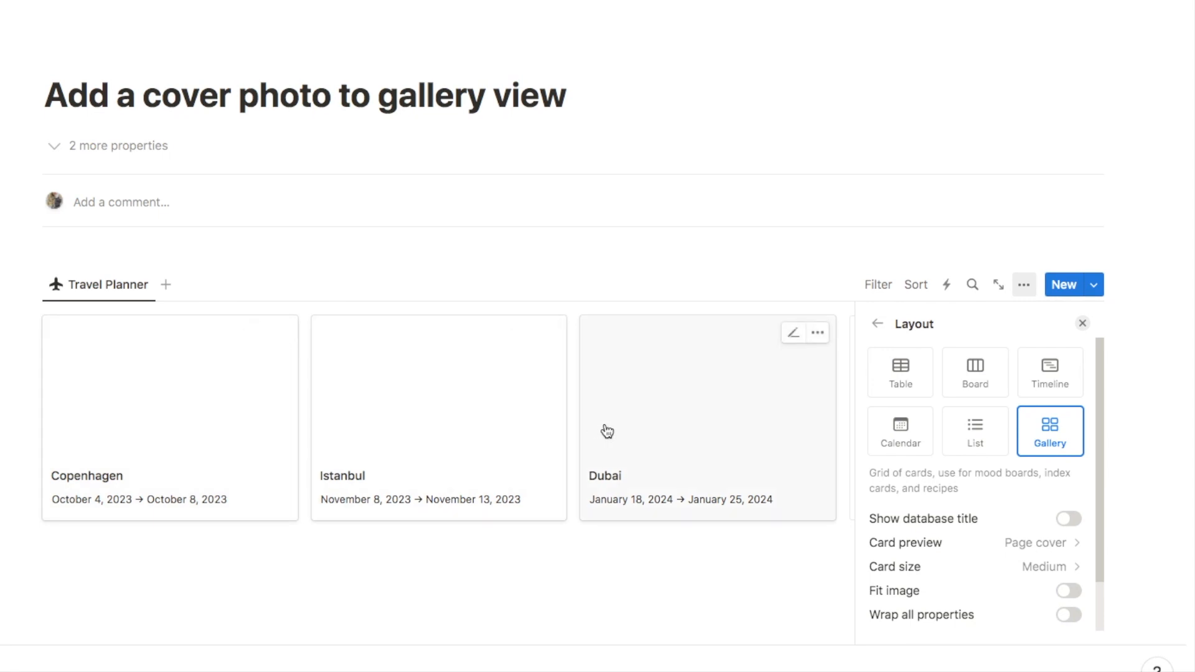
pyautogui.click(1083, 323)
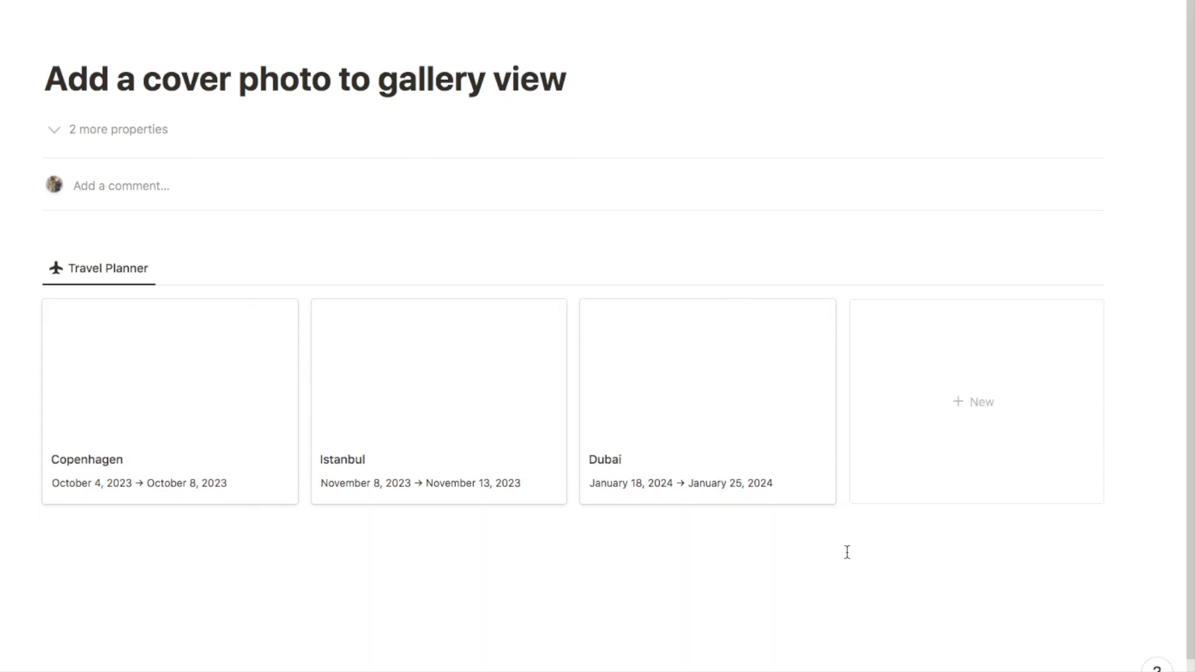
# Add a cover to the Copenhagen page and replace the default image with the uploaded file Copenhagen.jpg
pyautogui.click(160, 393)
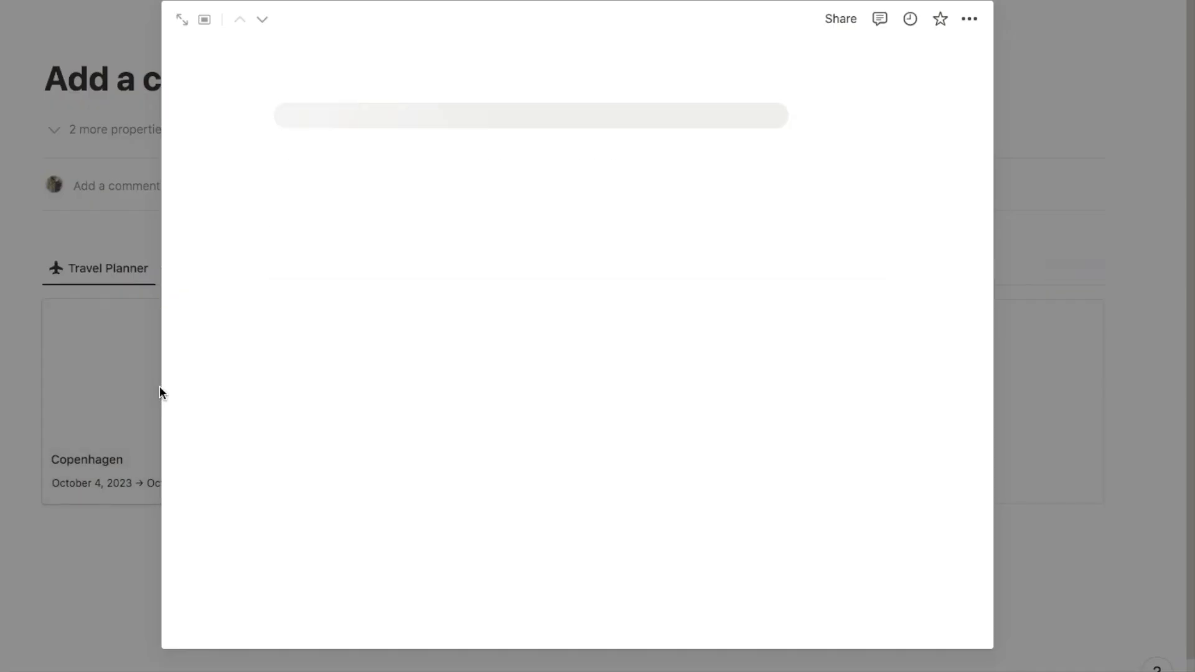
pyautogui.moveTo(308, 109)
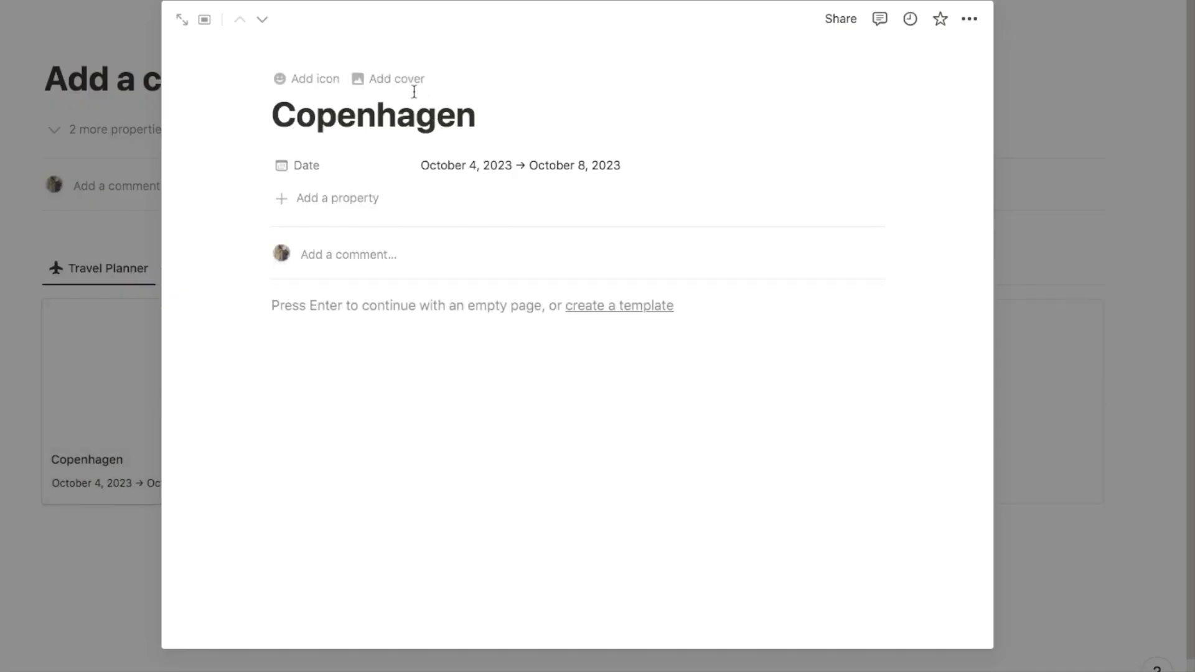
pyautogui.click(394, 85)
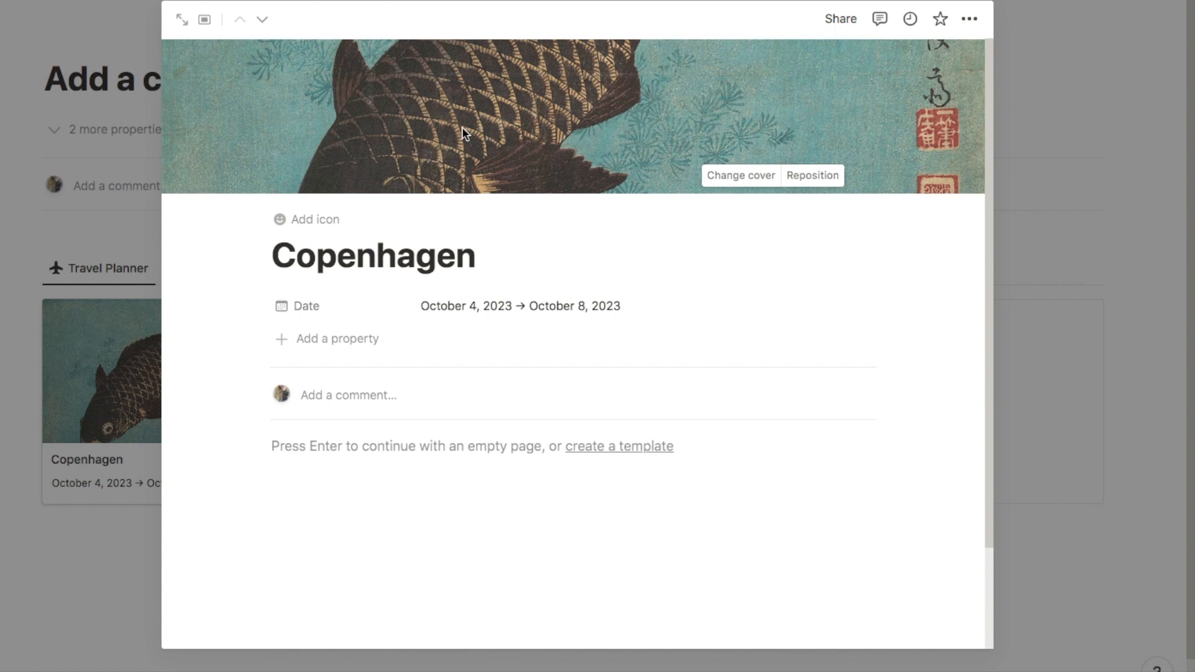
pyautogui.click(735, 177)
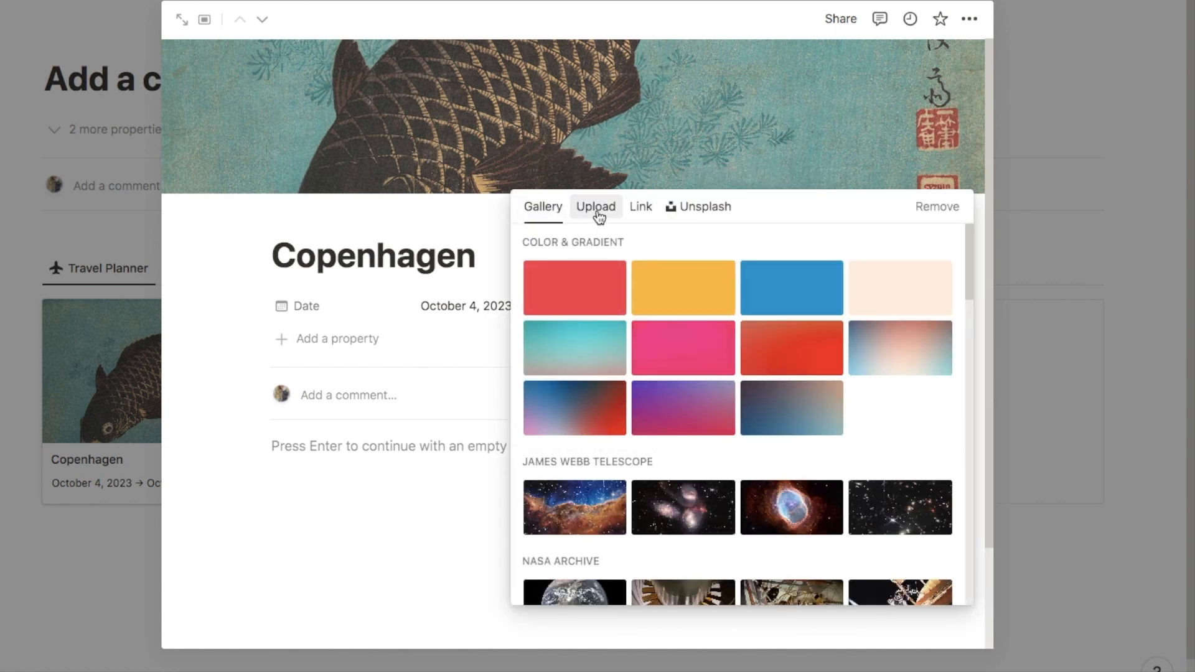
pyautogui.click(597, 212)
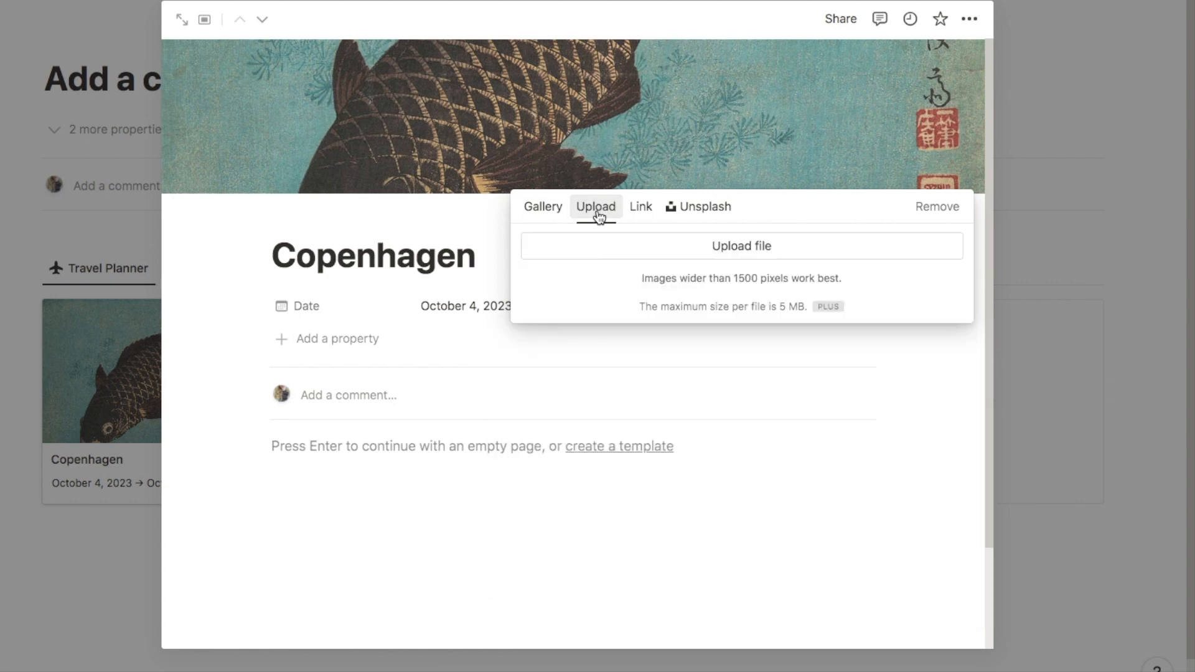
pyautogui.click(640, 257)
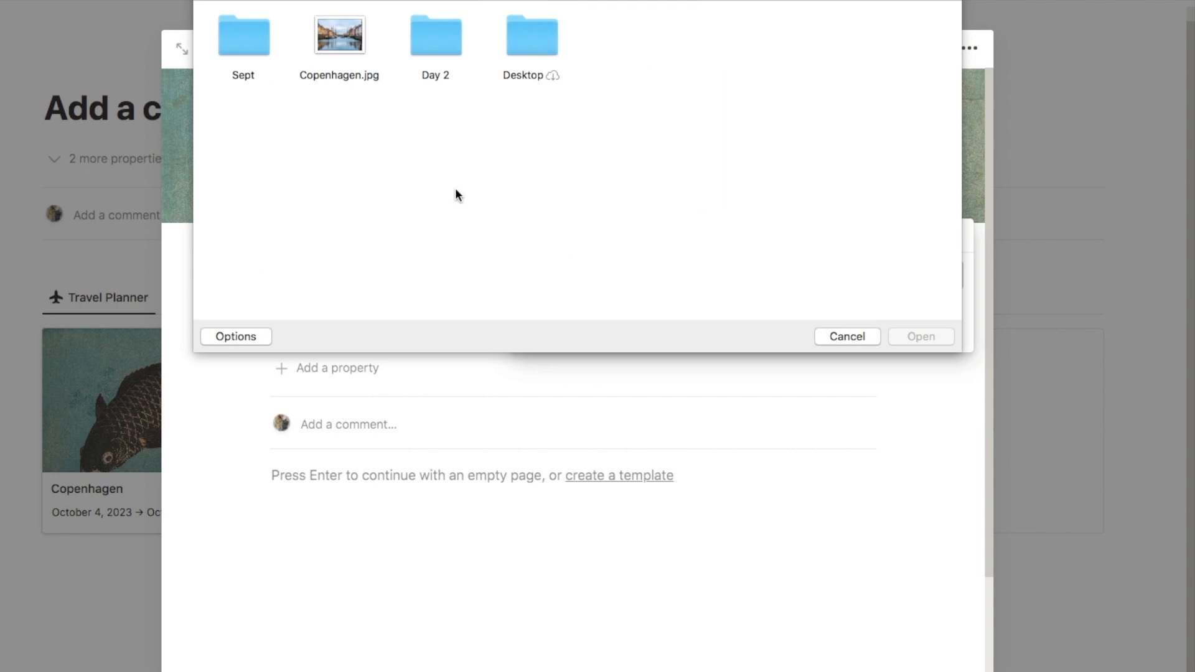
pyautogui.doubleClick(342, 49)
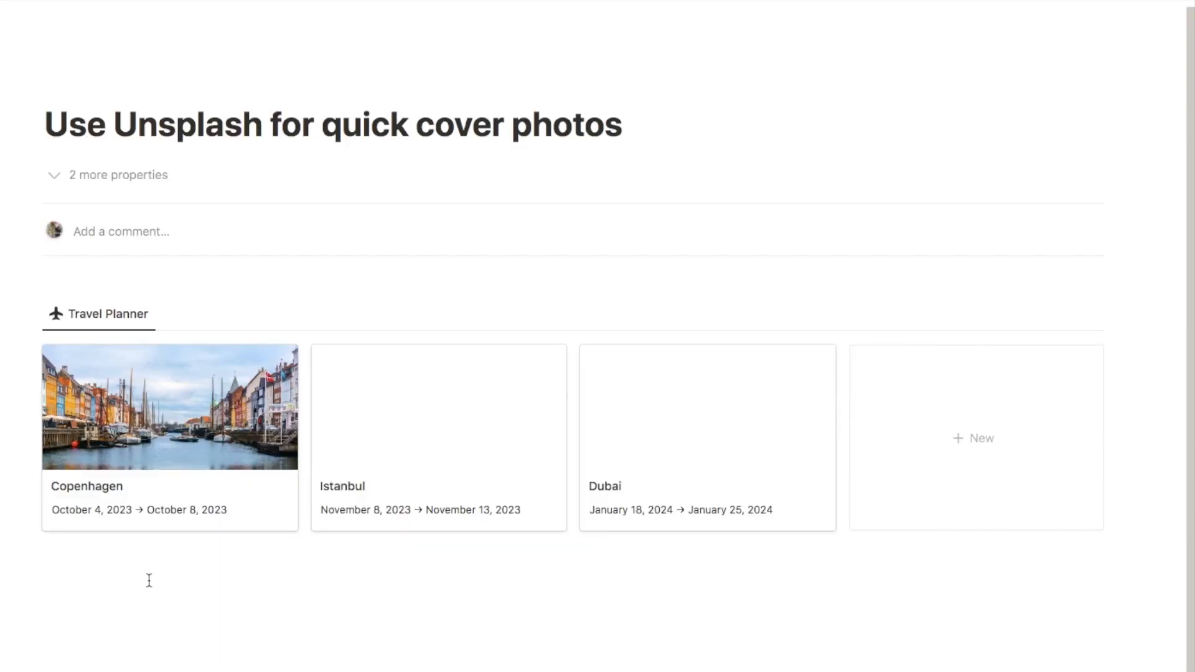
# Start changing the Copenhagen page's cover and search Unsplash for "copenhagen"
pyautogui.moveTo(178, 505)
pyautogui.moveTo(152, 436)
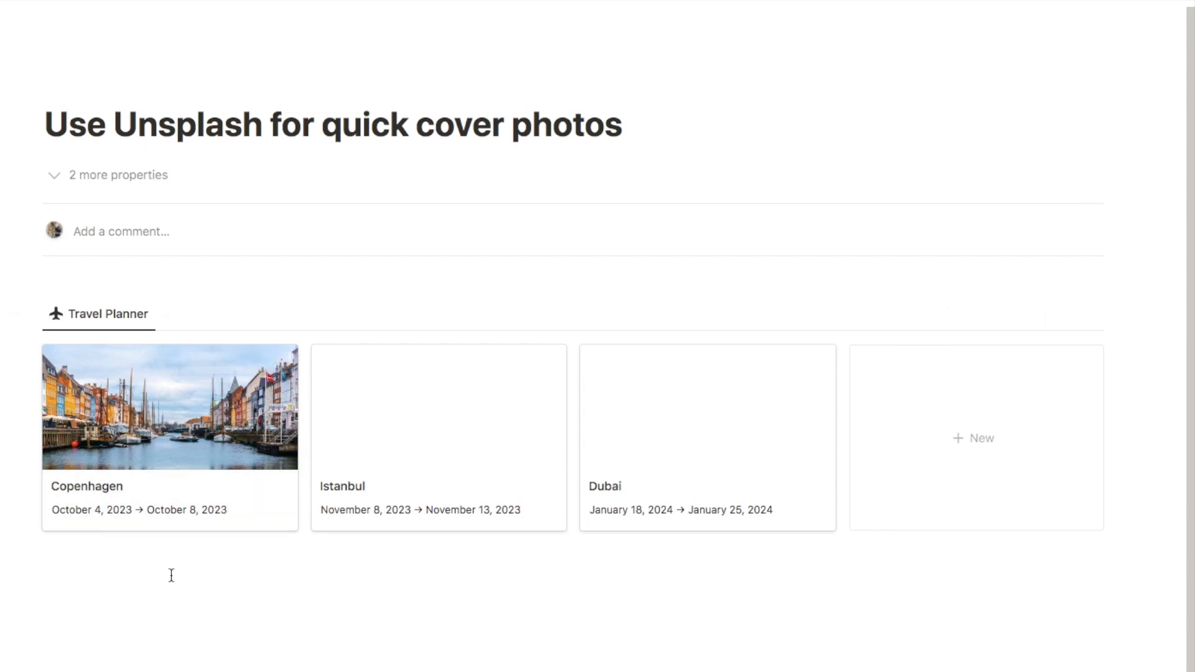
pyautogui.click(175, 429)
pyautogui.moveTo(579, 163)
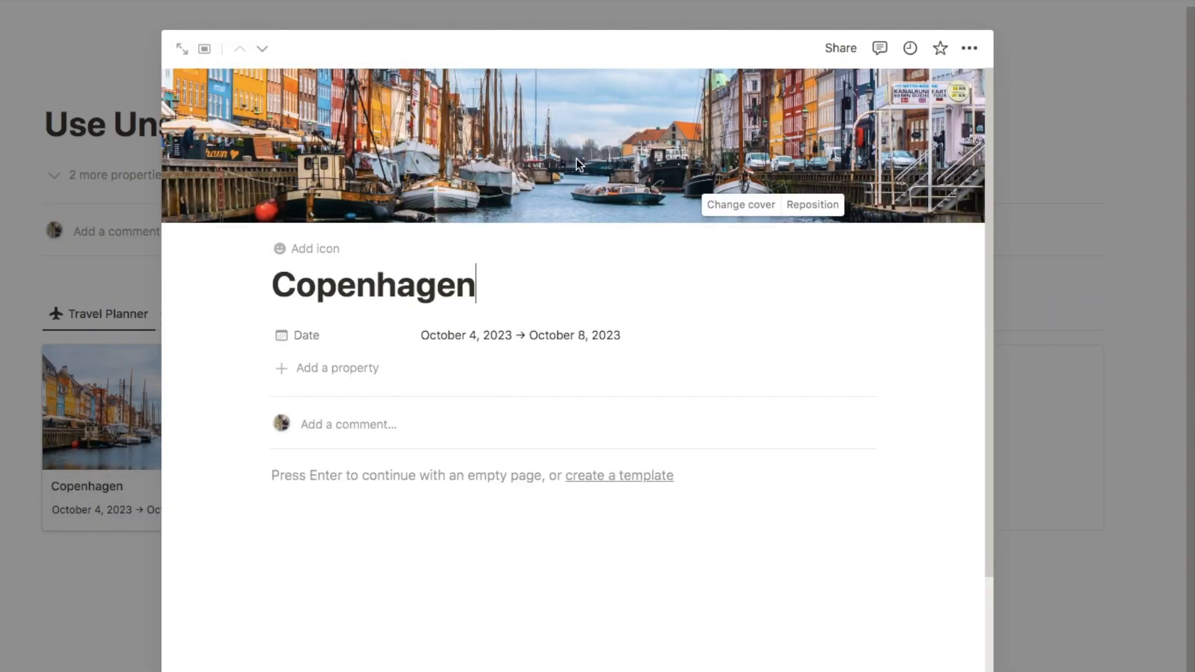
pyautogui.click(722, 208)
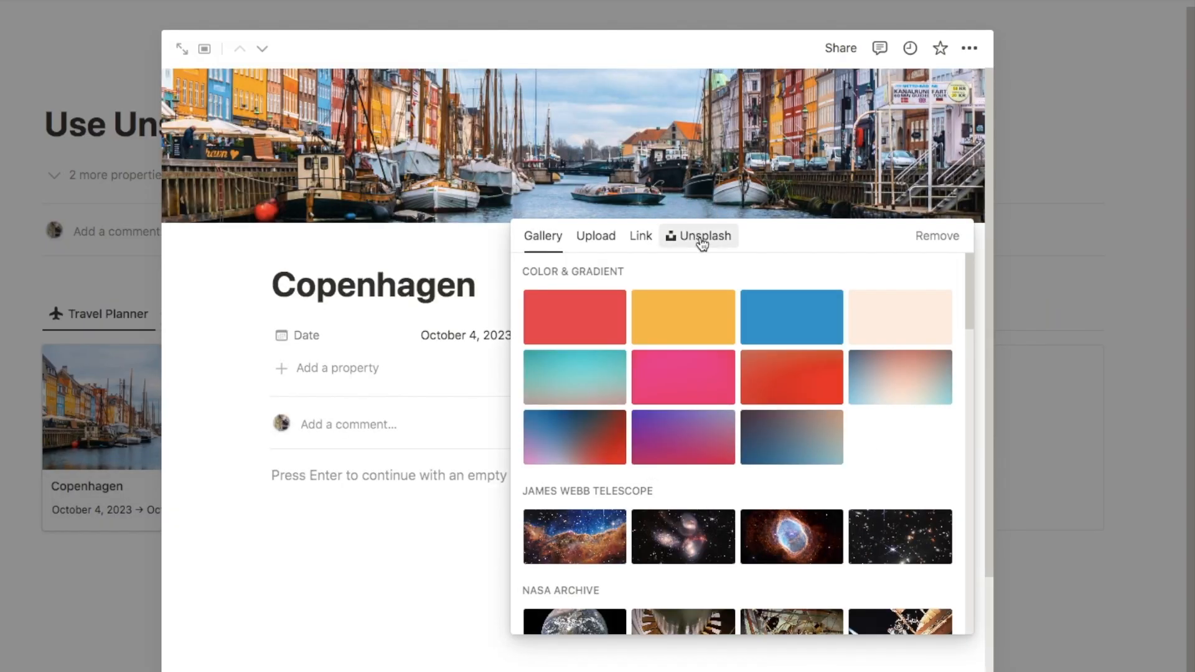
pyautogui.click(691, 243)
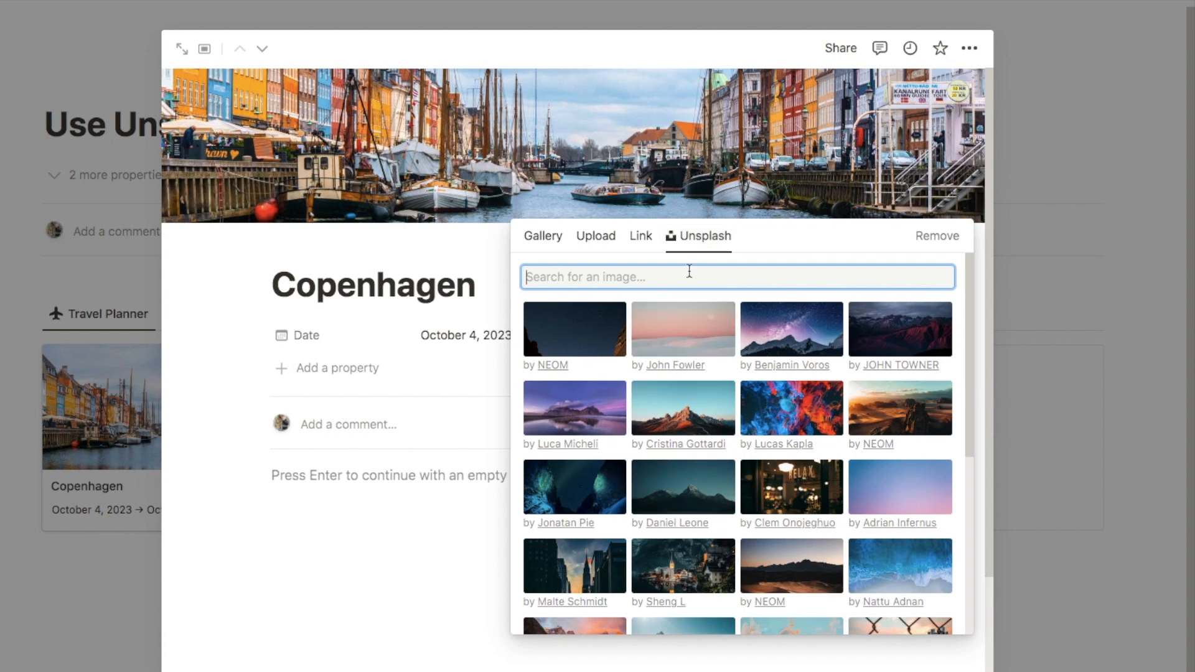
pyautogui.write('copenhagen')
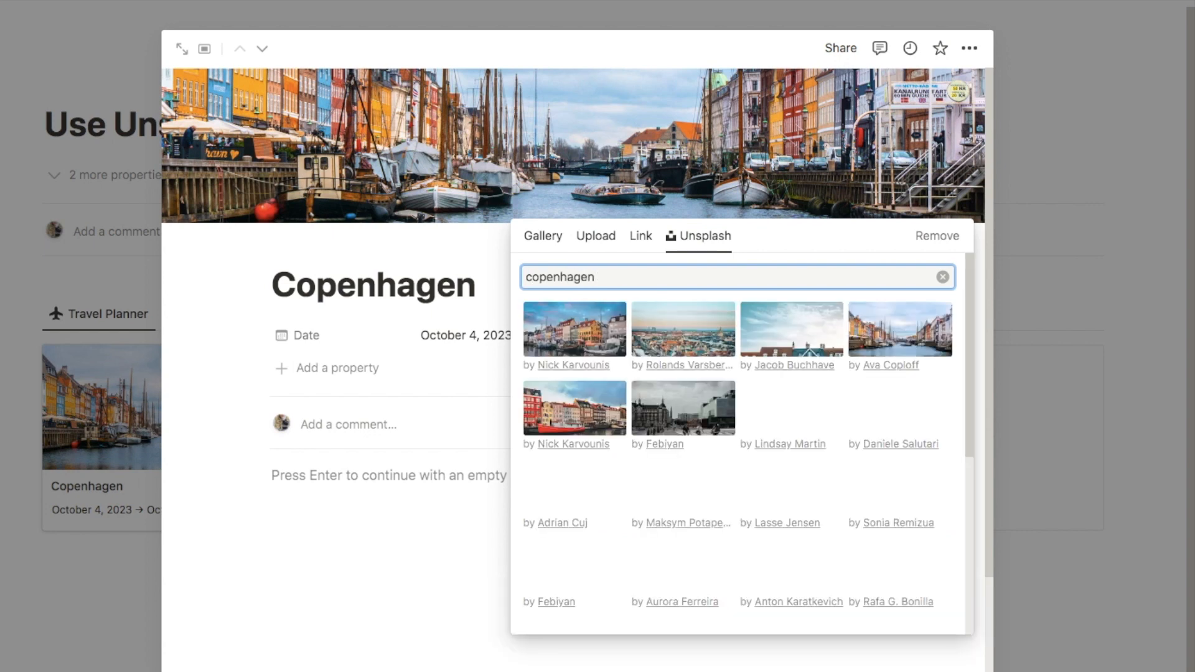
# Set the Unsplash photo of colourful waterfront houses with a red boat as Copenhagen's cover and close the page
pyautogui.scroll(-5, 637, 432)
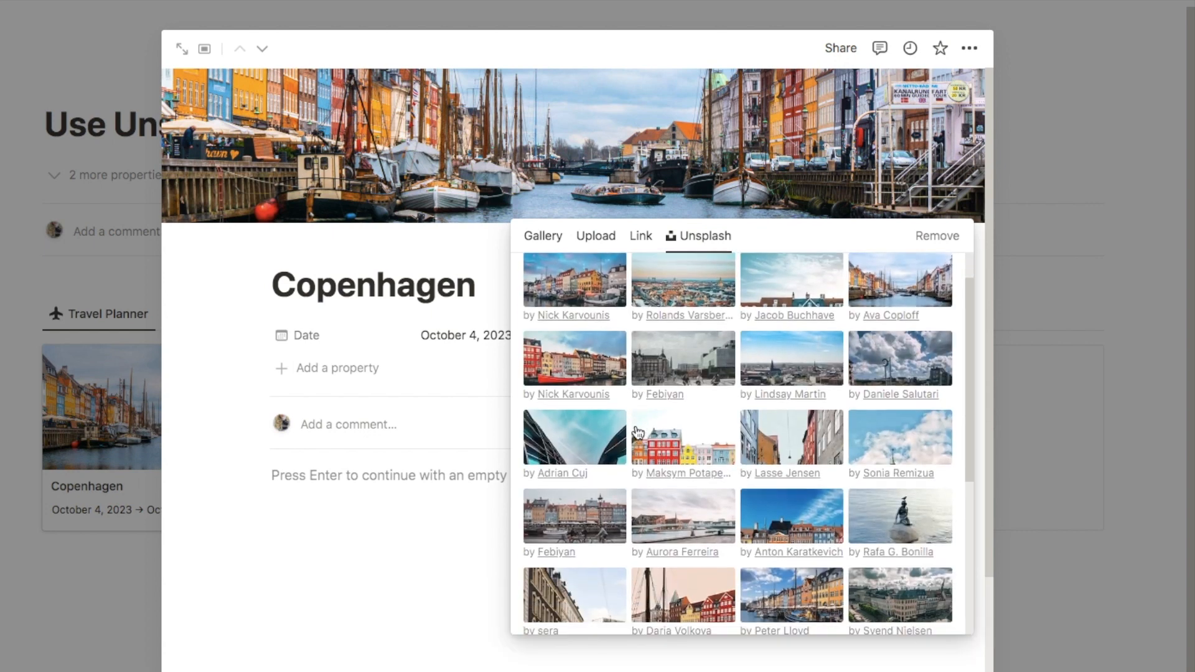
pyautogui.scroll(3, 638, 432)
pyautogui.scroll(2, 637, 432)
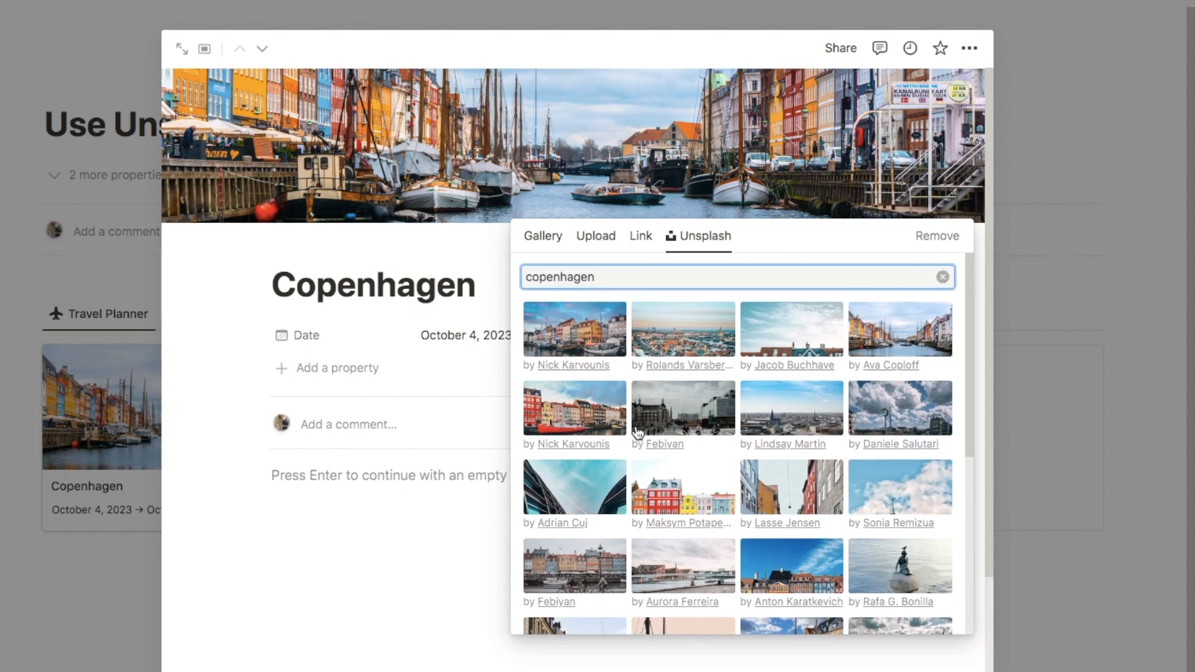
pyautogui.click(567, 409)
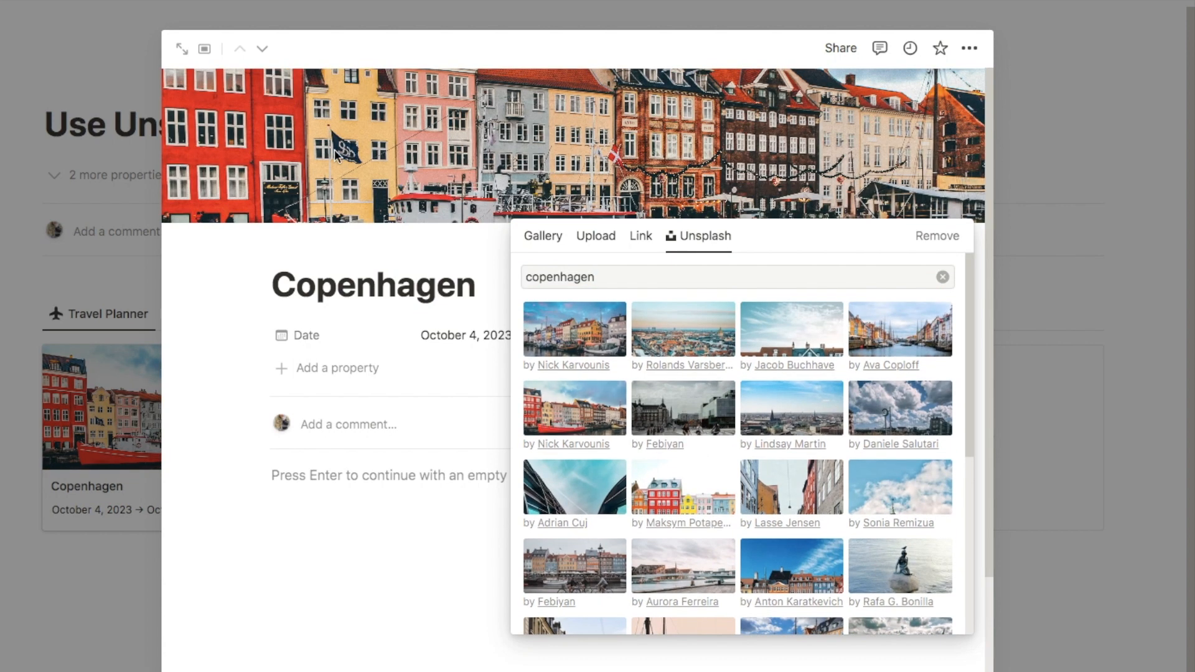
pyautogui.click(17, 545)
pyautogui.click(17, 546)
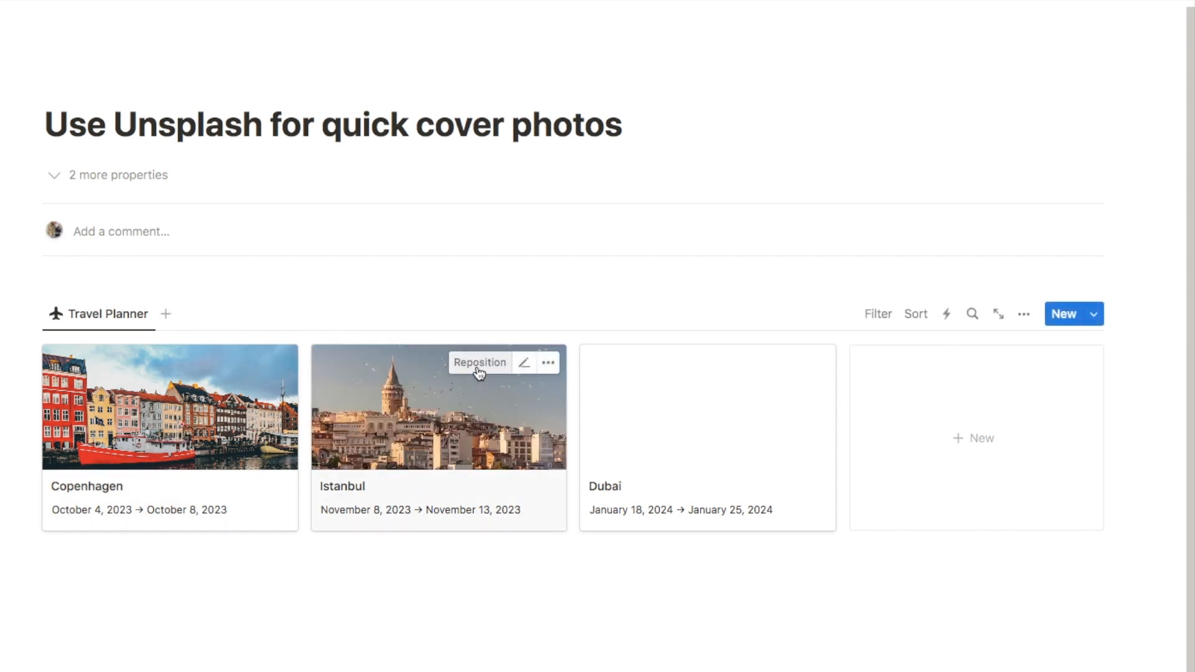
# Reposition the cover photo on the Istanbul card
pyautogui.click(479, 366)
pyautogui.moveTo(531, 416)
pyautogui.mouseDown()
pyautogui.moveTo(556, 377)
pyautogui.moveTo(546, 418)
pyautogui.mouseUp()
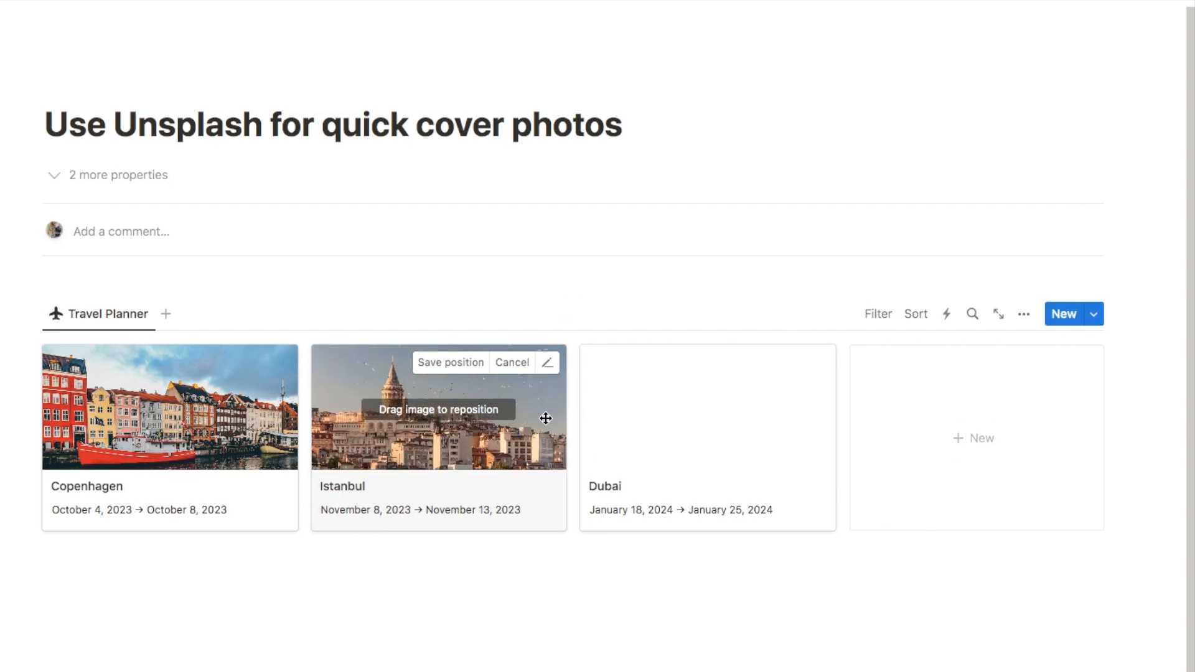
pyautogui.click(427, 651)
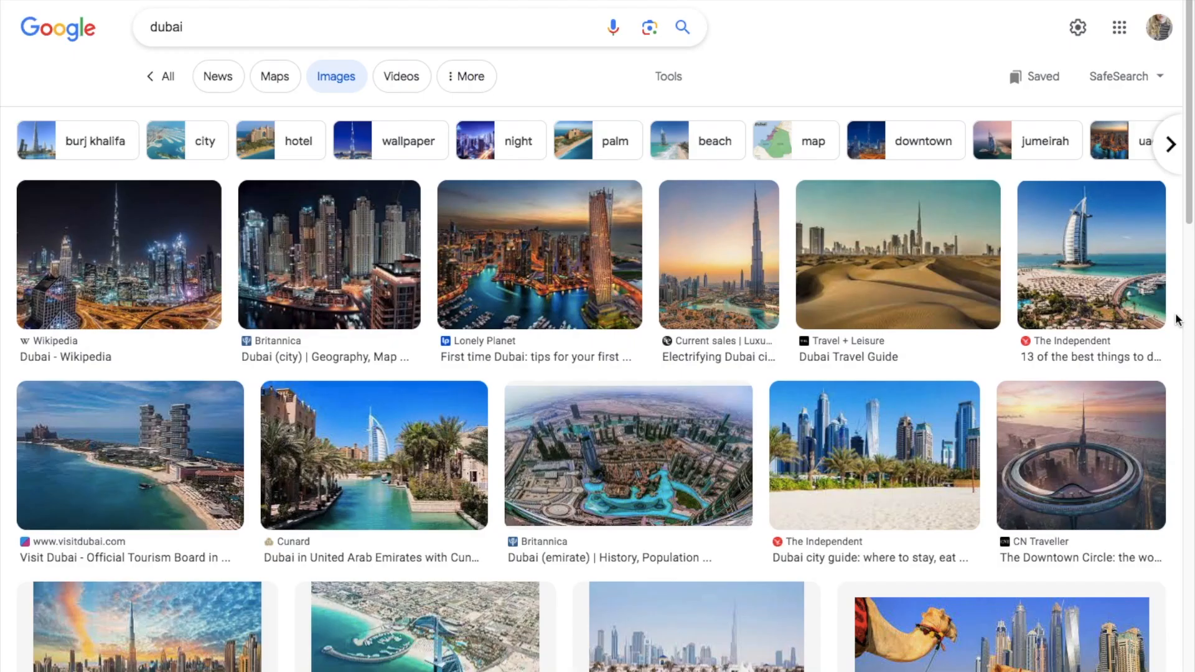
# In the Google Images results for dubai, open The Globetrotting Detective's sunset skyline photo and copy its image address
pyautogui.scroll(-1, 454, 443)
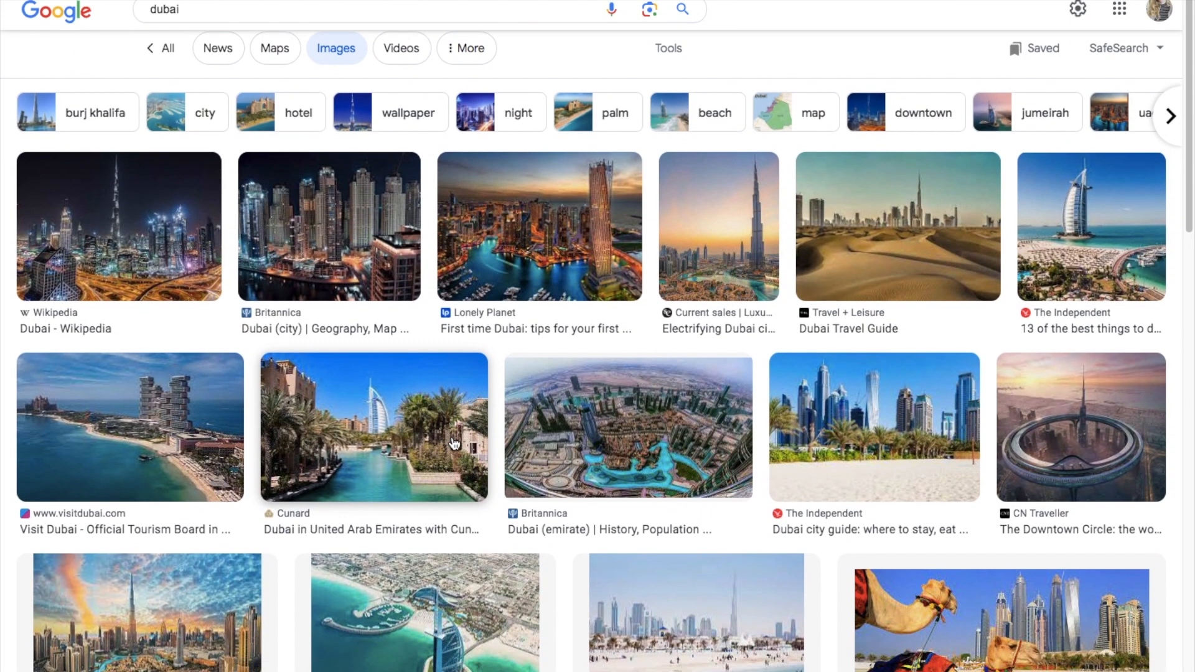
pyautogui.scroll(-3, 454, 443)
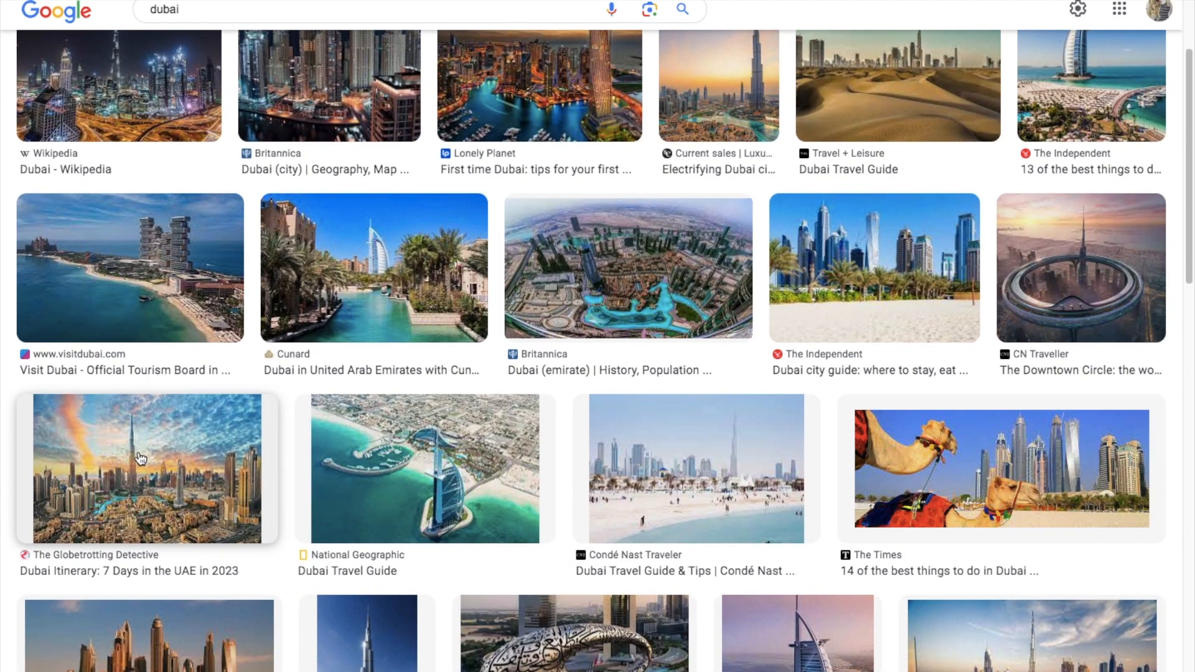
pyautogui.click(141, 459)
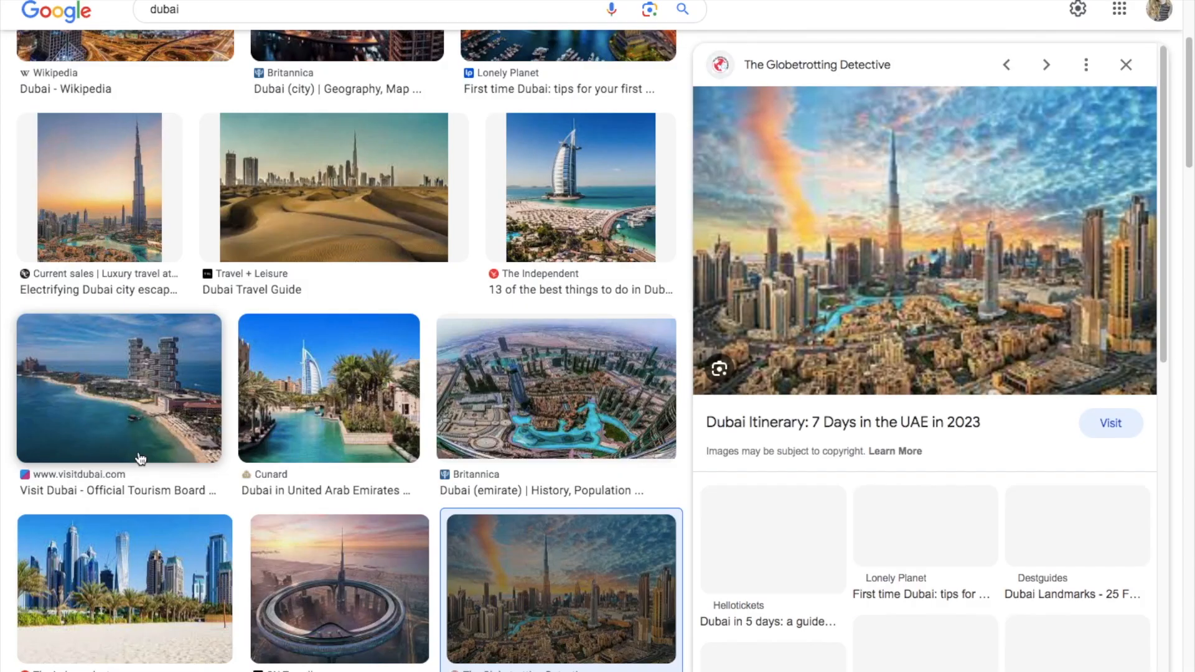
pyautogui.rightClick(935, 247)
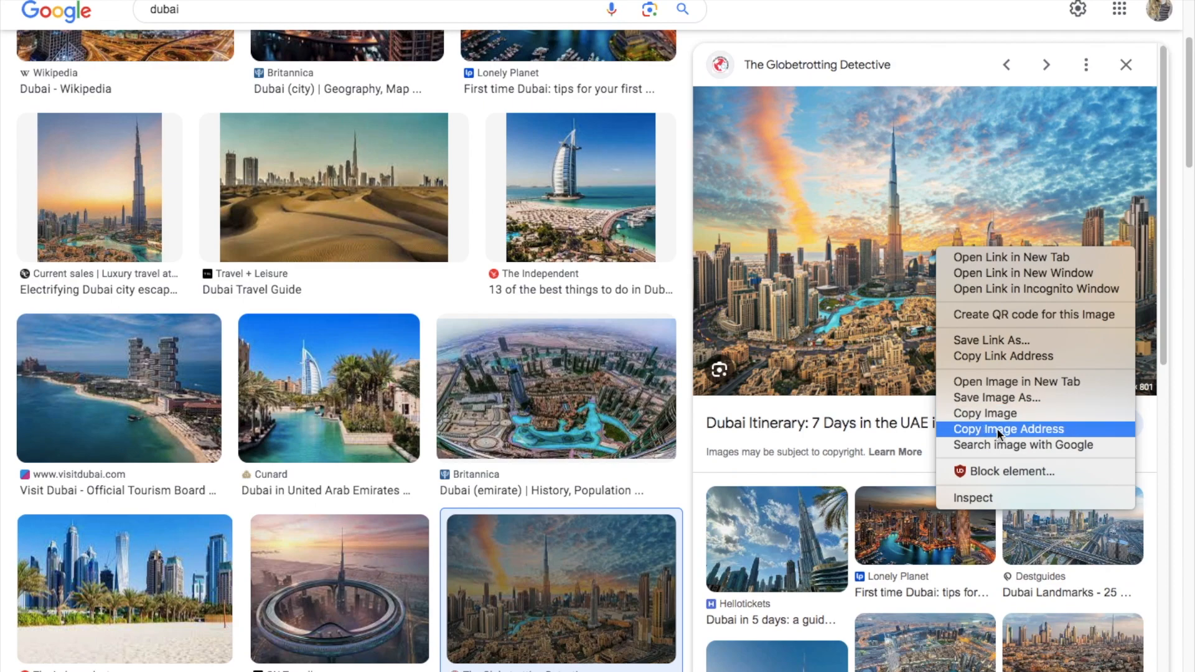
pyautogui.click(1043, 428)
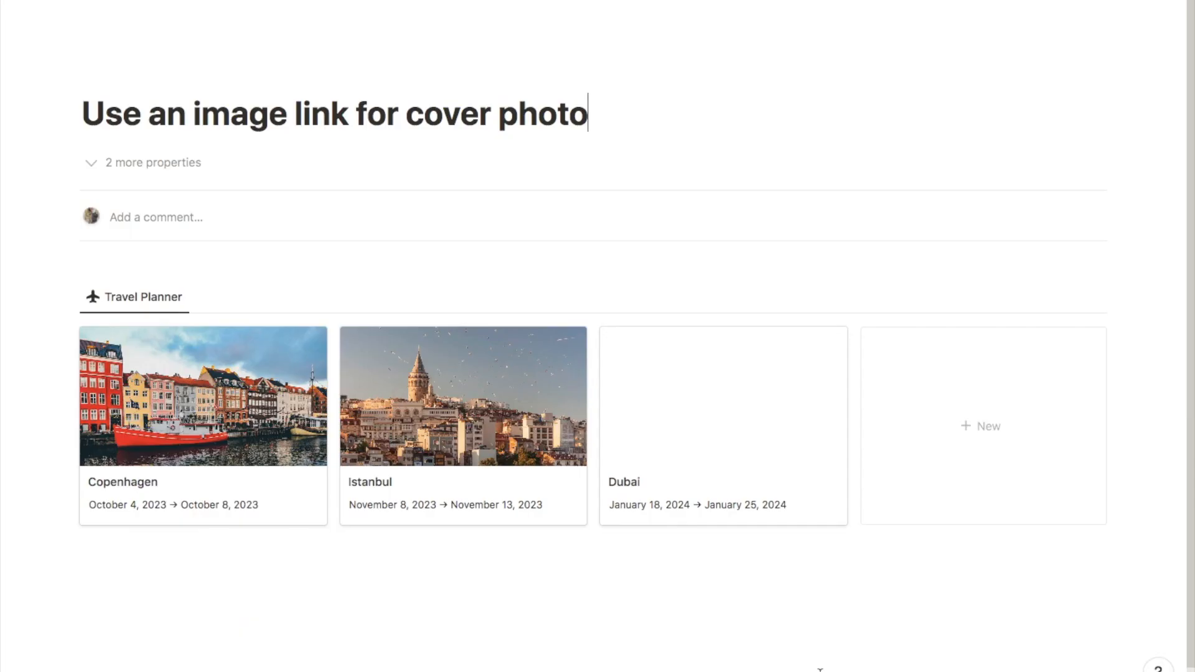
# Back in Notion, add a cover to the Dubai page from the copied image link and close the page
pyautogui.click(666, 405)
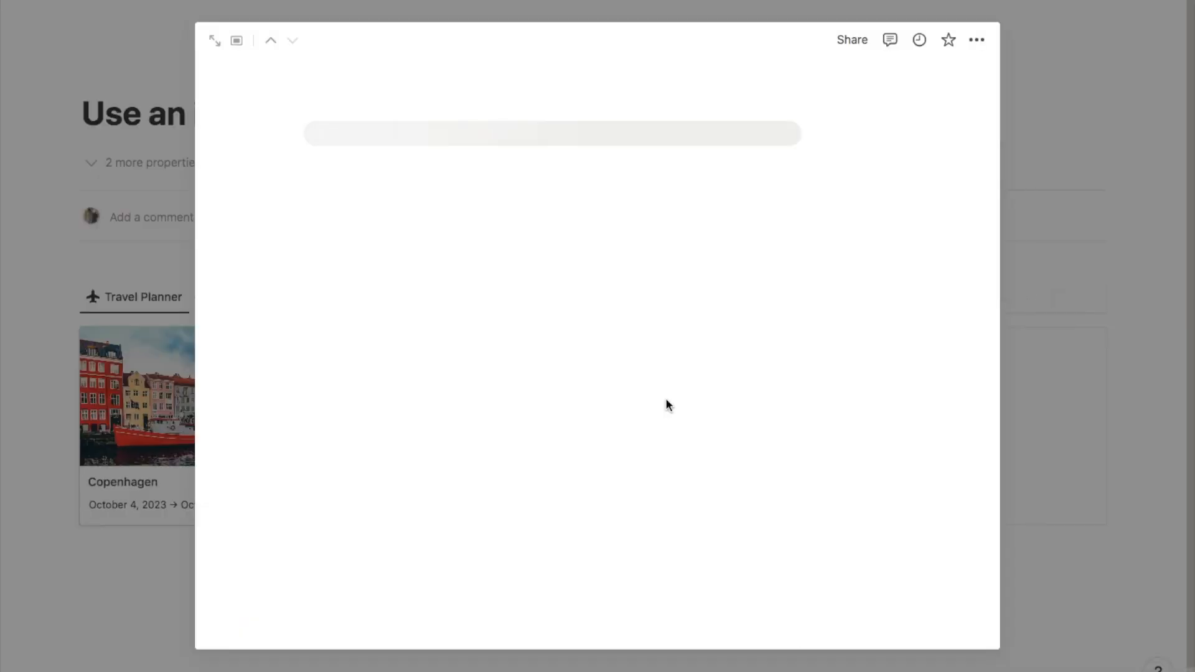
pyautogui.click(432, 99)
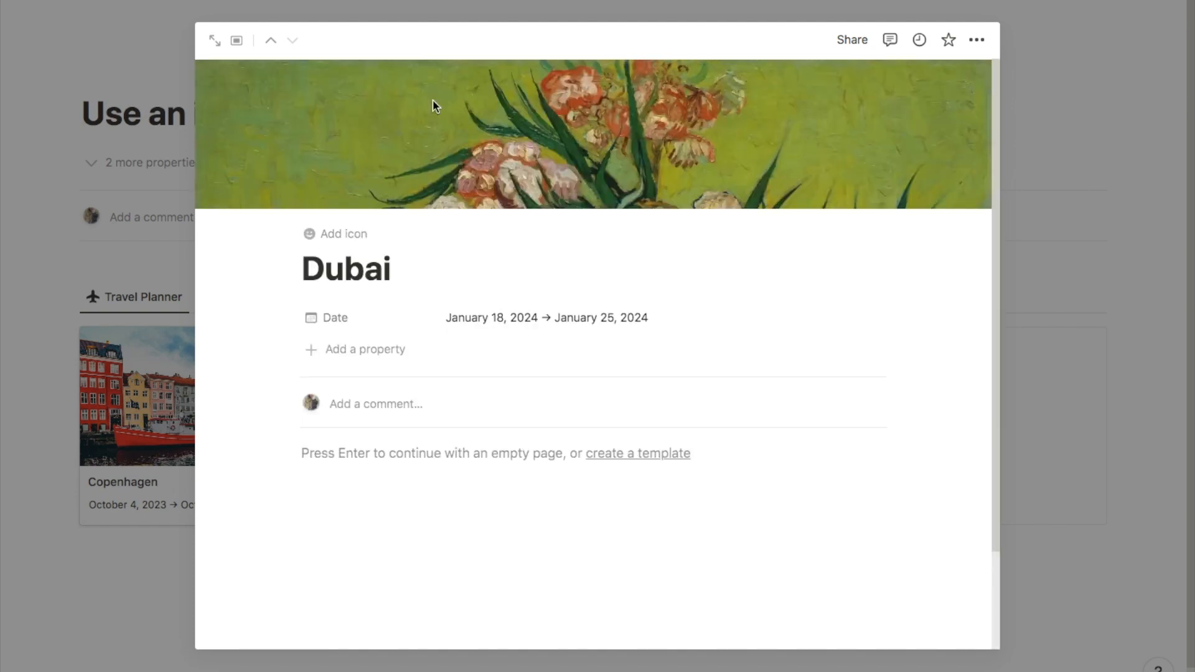
pyautogui.click(765, 192)
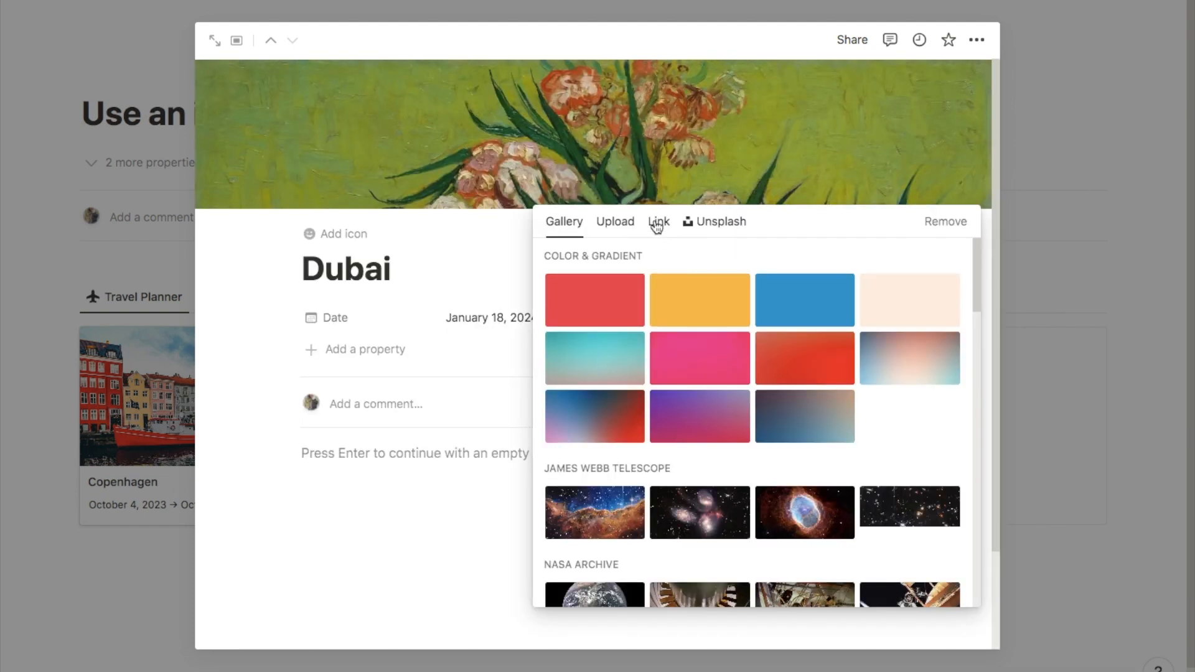
pyautogui.click(659, 224)
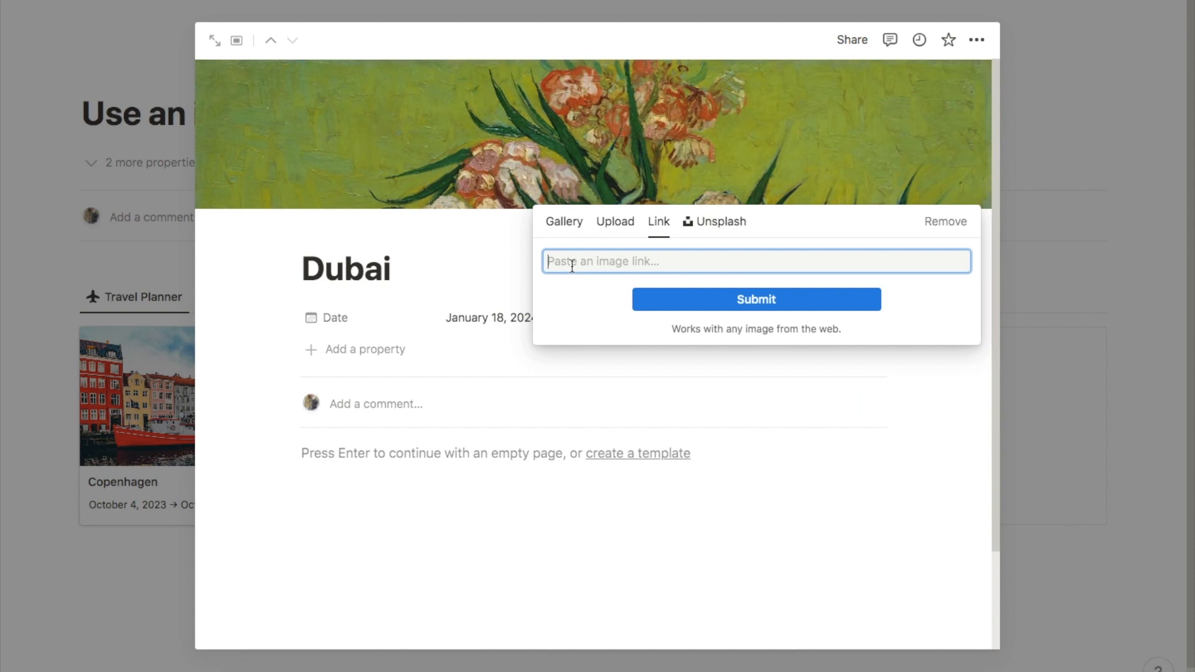
pyautogui.hotkey('ctrl', 'v')
pyautogui.click(769, 301)
pyautogui.press('Escape')
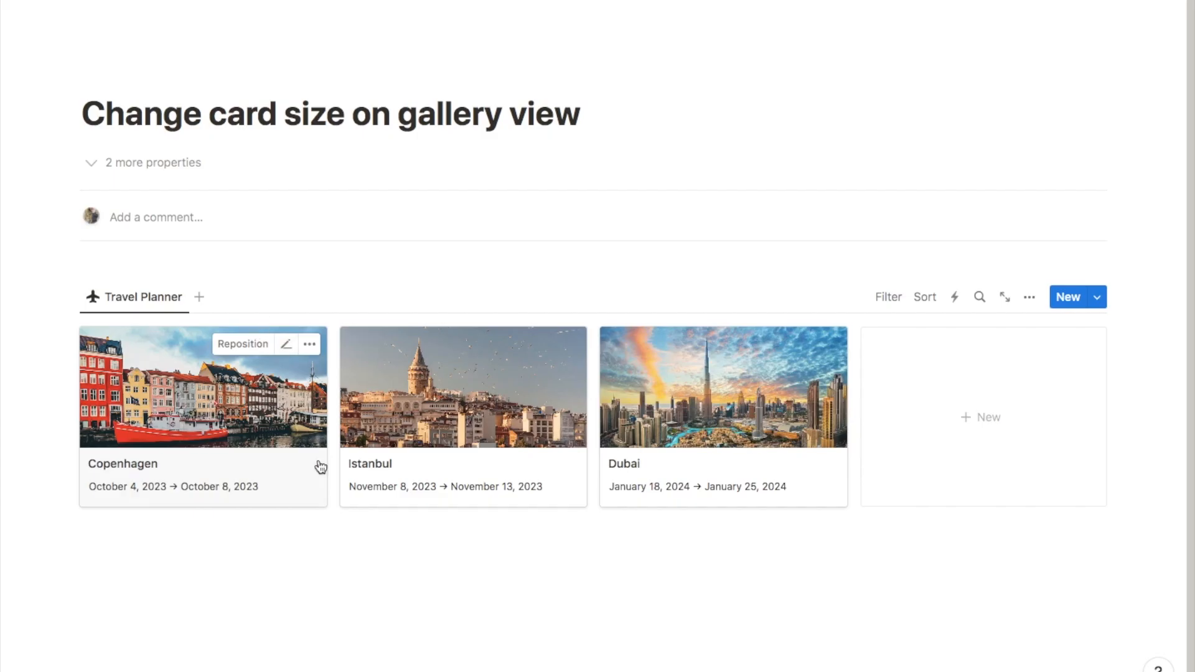
# In the Travel Planner gallery's layout settings, set the card size to Small
pyautogui.click(1030, 297)
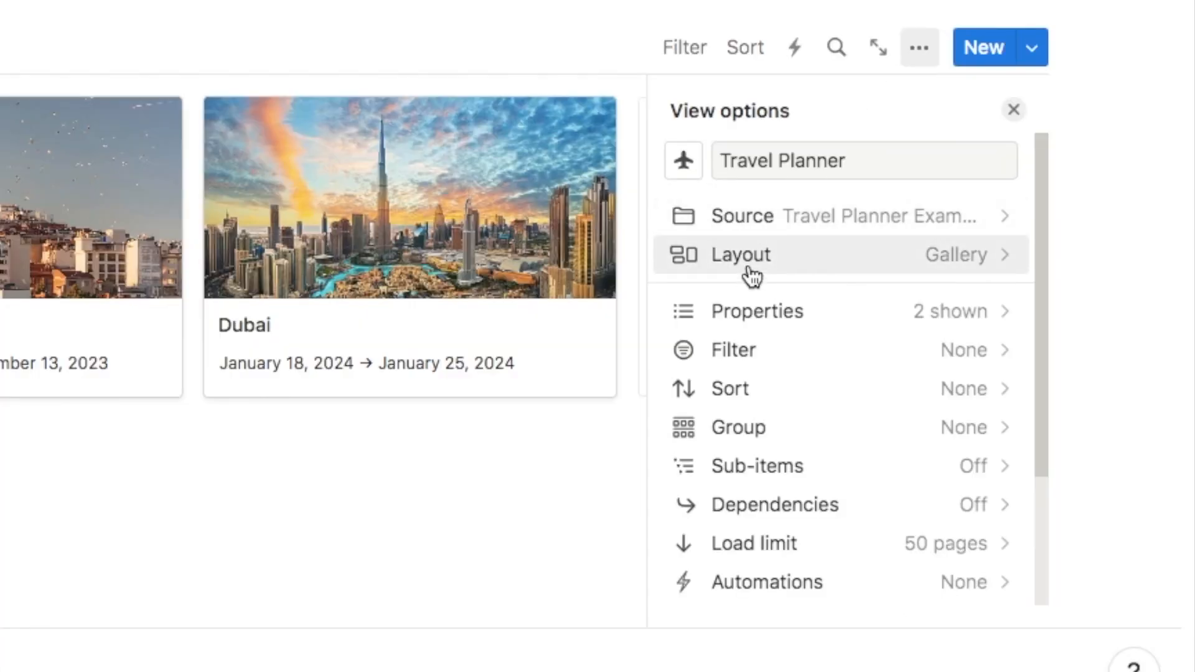
pyautogui.click(750, 269)
pyautogui.scroll(-3, 768, 458)
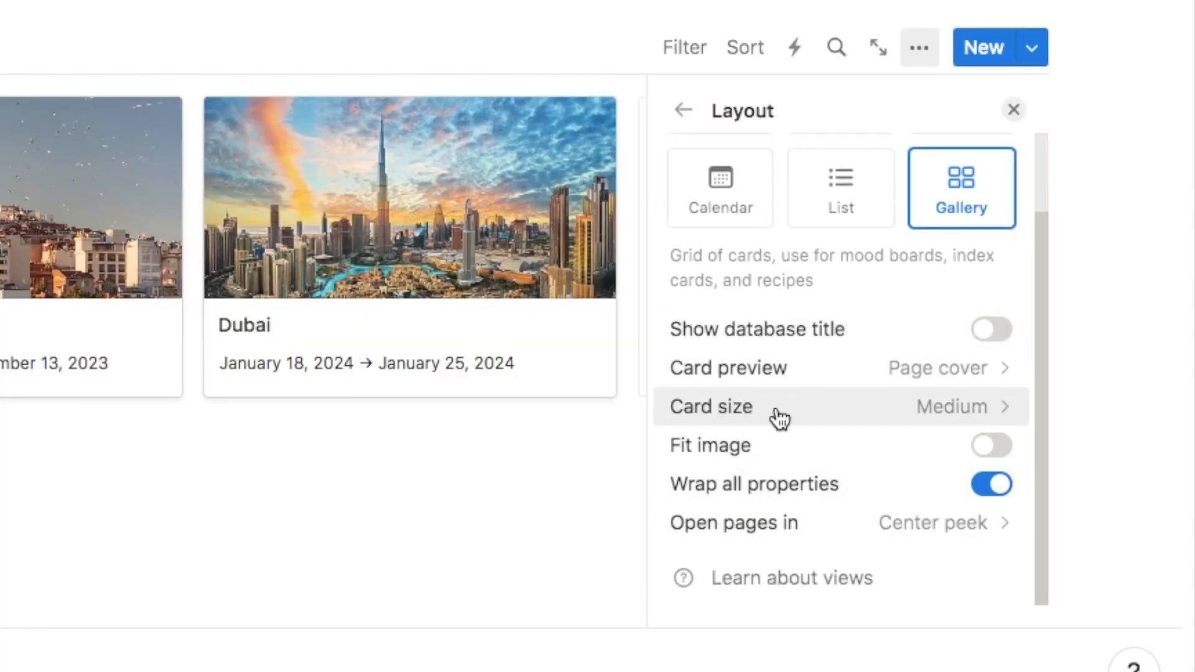
pyautogui.click(925, 407)
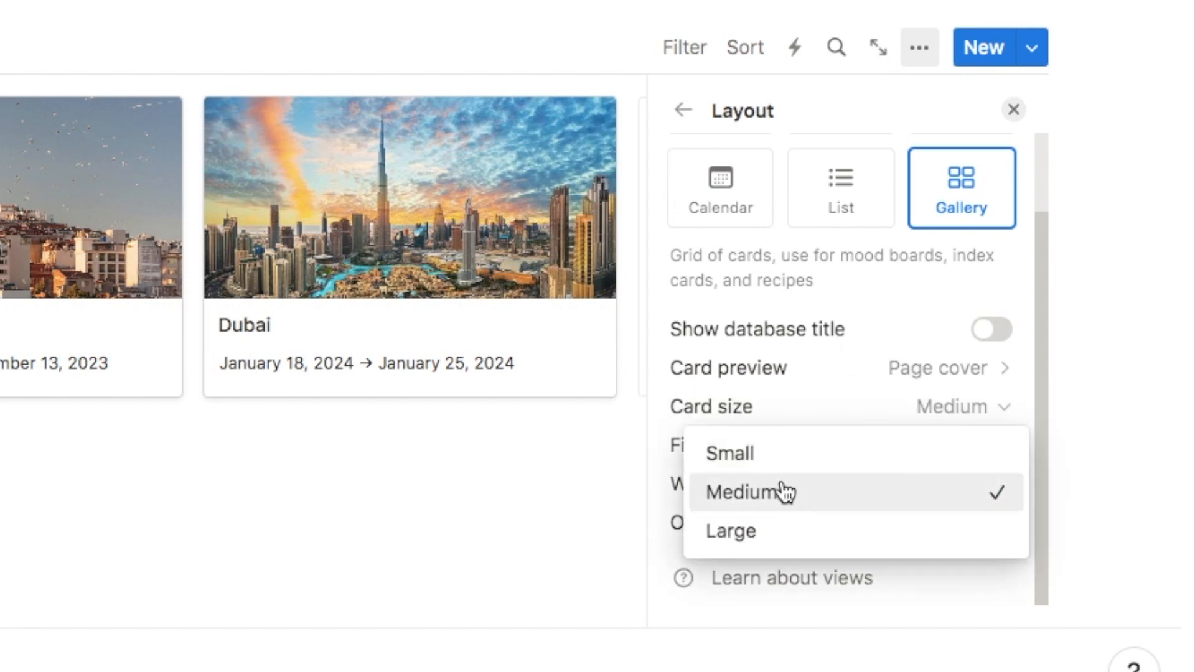
pyautogui.click(756, 464)
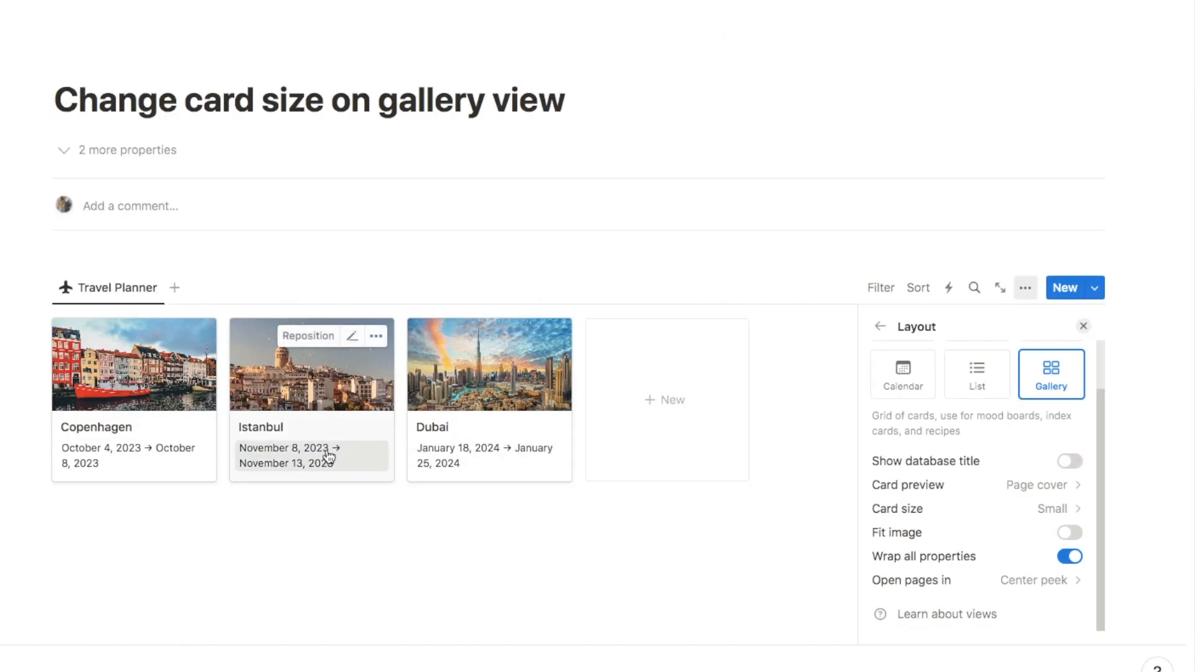
# Change the Travel Planner gallery's card size to Large and close the view options
pyautogui.click(1029, 509)
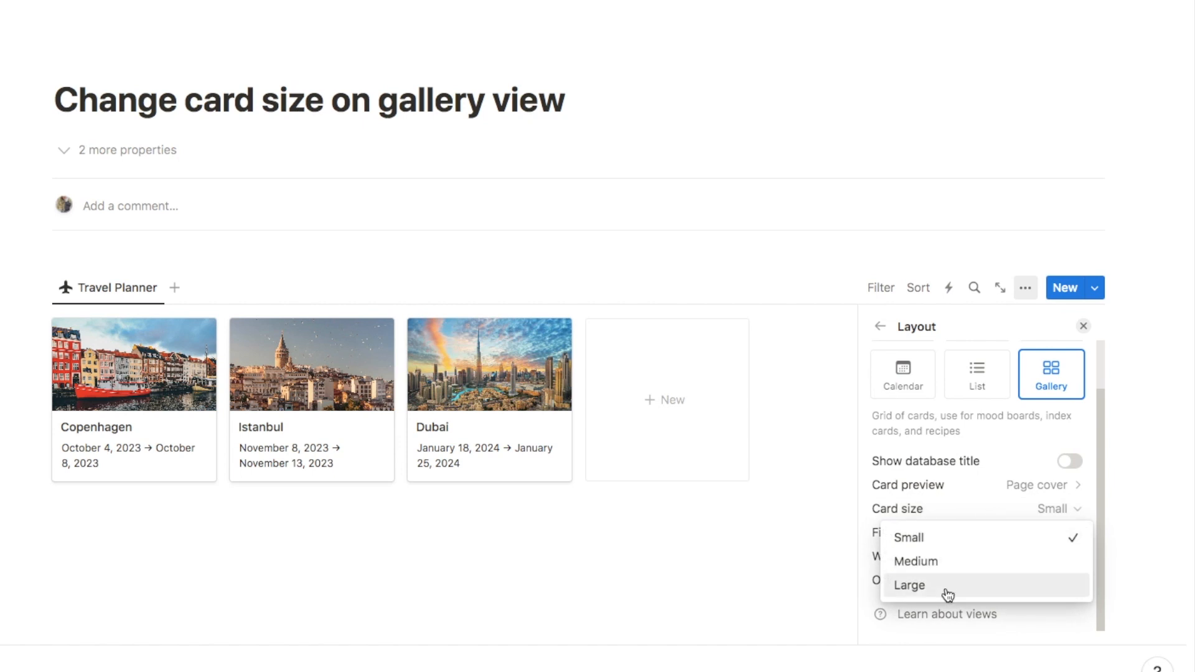
pyautogui.click(939, 585)
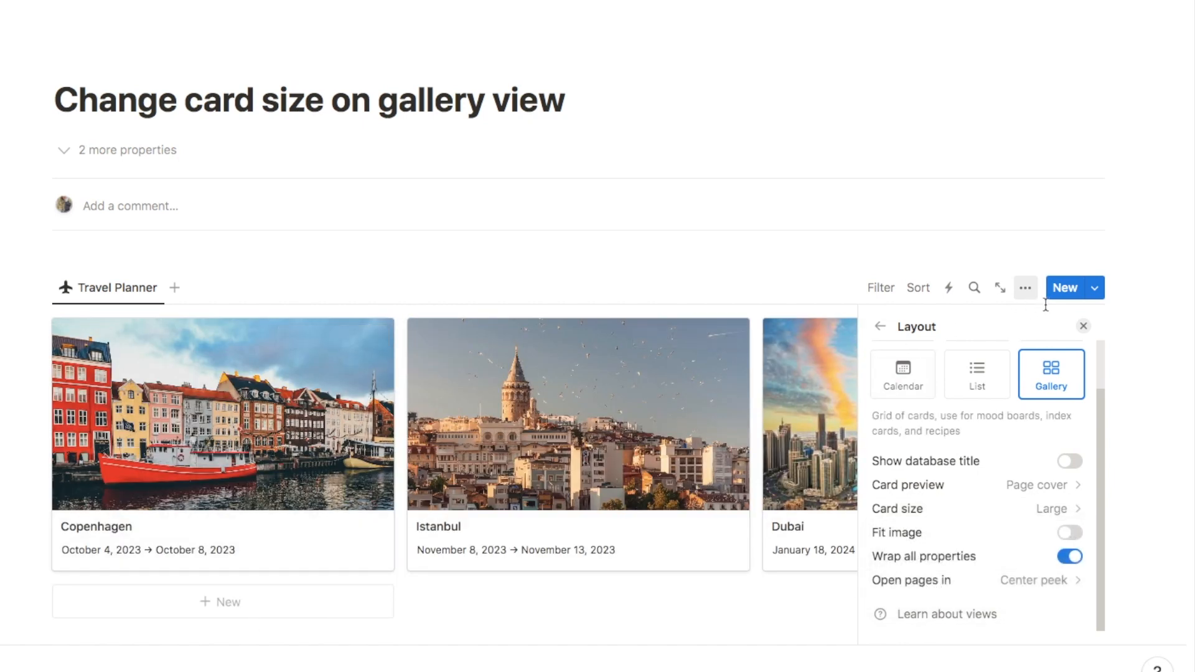
pyautogui.click(1083, 326)
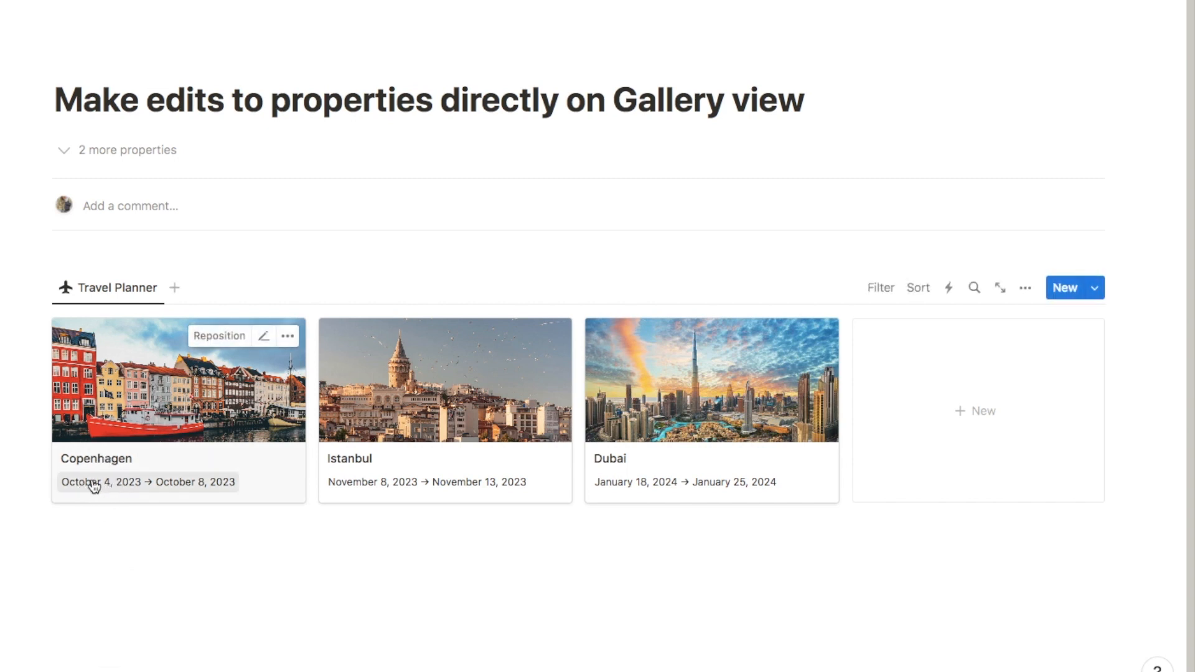
# Edit the Copenhagen card's dates directly in the gallery to October 8 to October 17, 2023
pyautogui.click(116, 486)
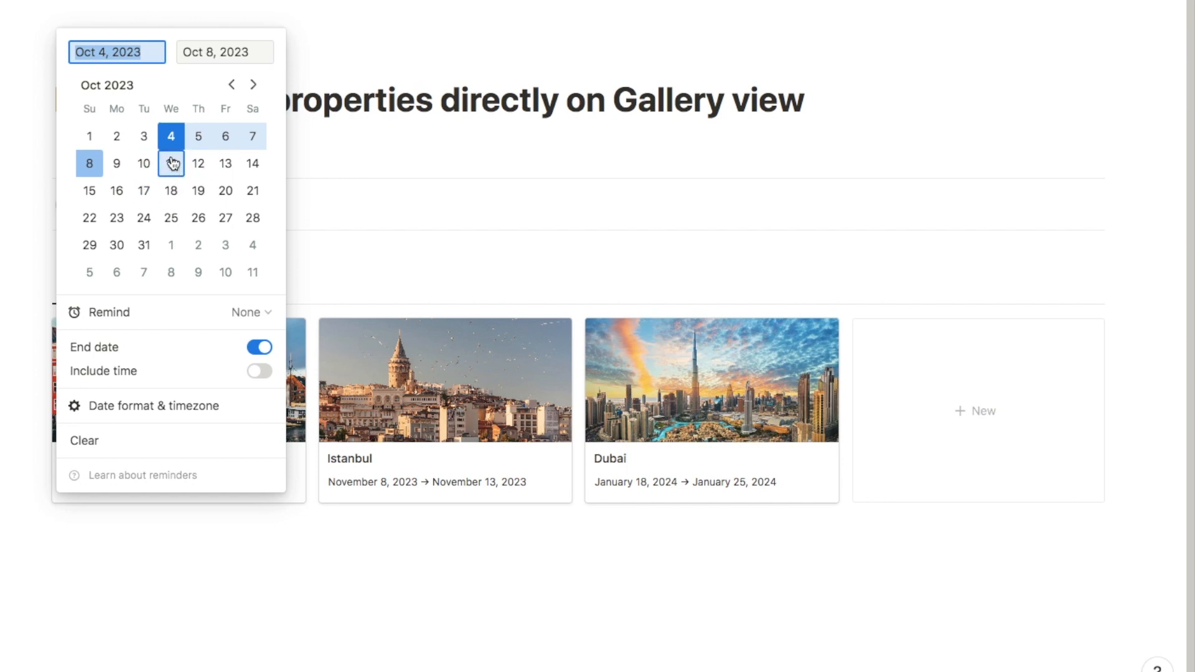
pyautogui.click(142, 165)
pyautogui.click(146, 190)
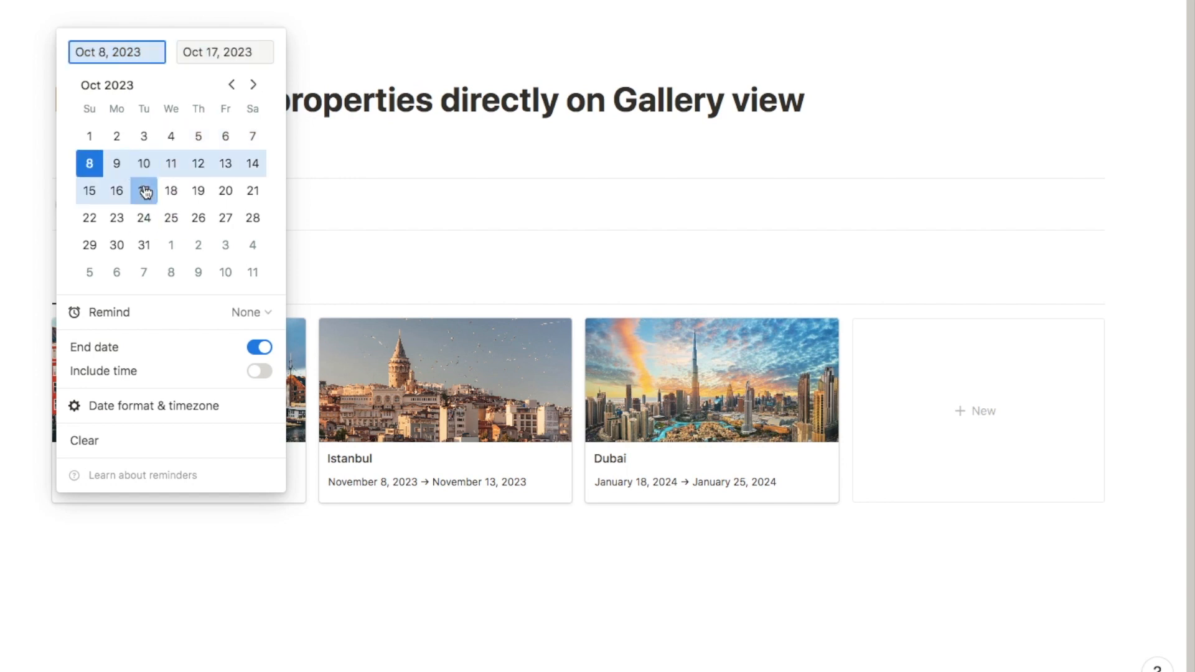
pyautogui.click(202, 609)
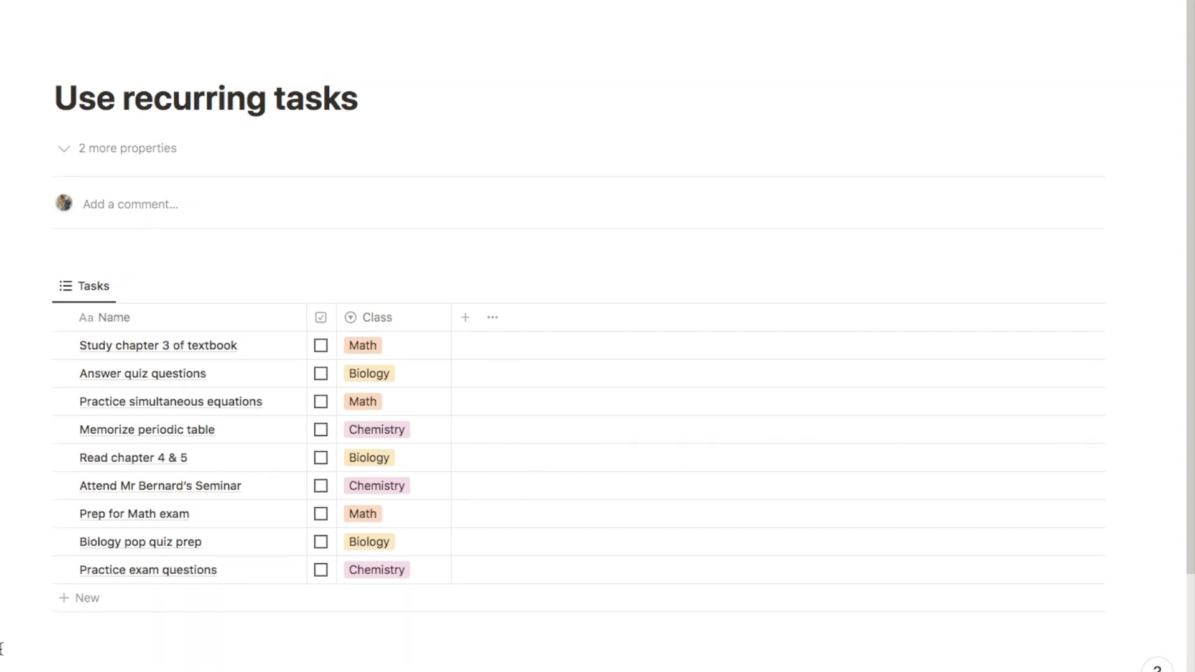
# Create a Task List template titled Review Spanish flashcards with its Class set to Spanish, and return to the task table
pyautogui.scroll(-1, 1, 649)
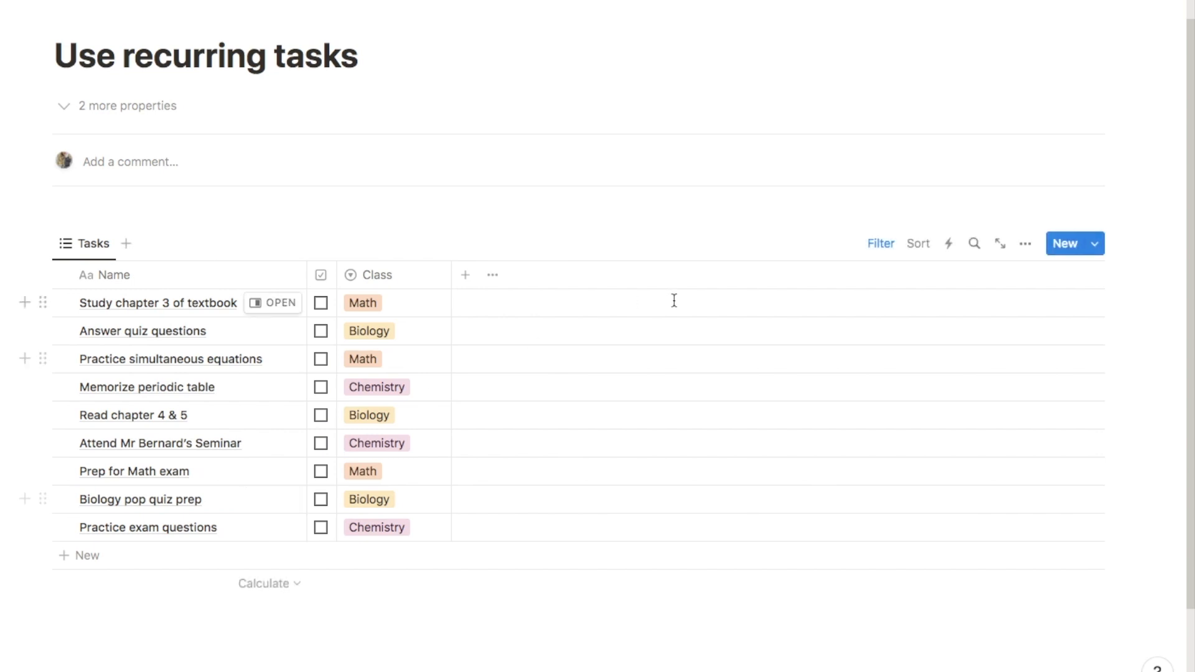
pyautogui.click(1095, 246)
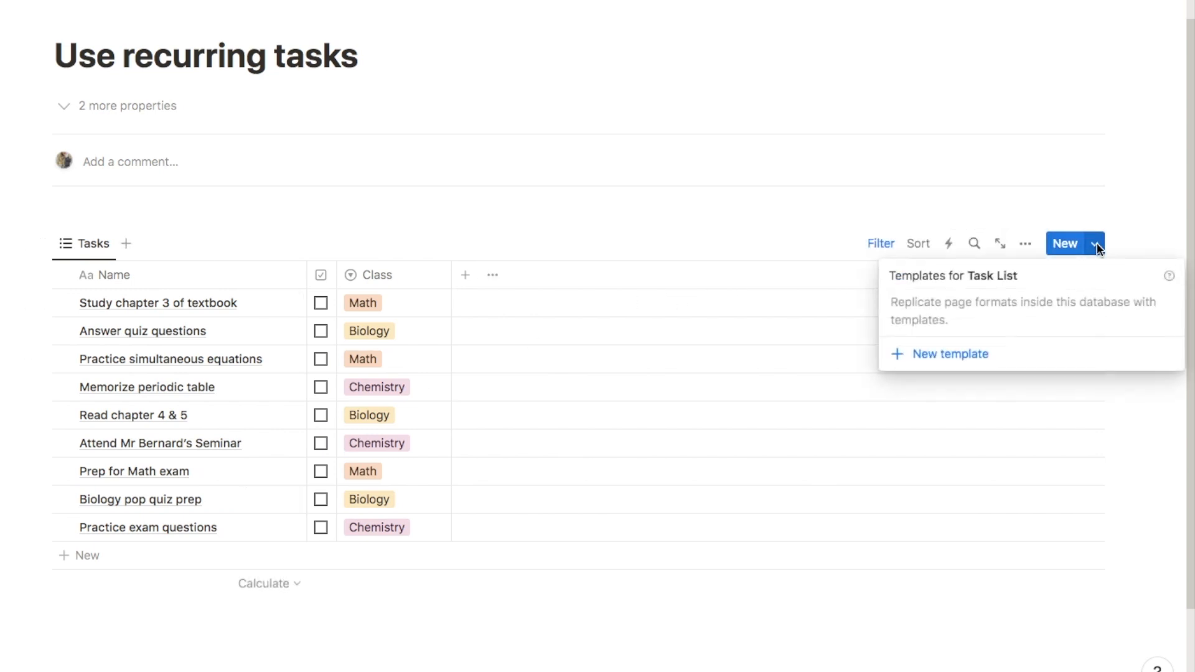
pyautogui.click(944, 361)
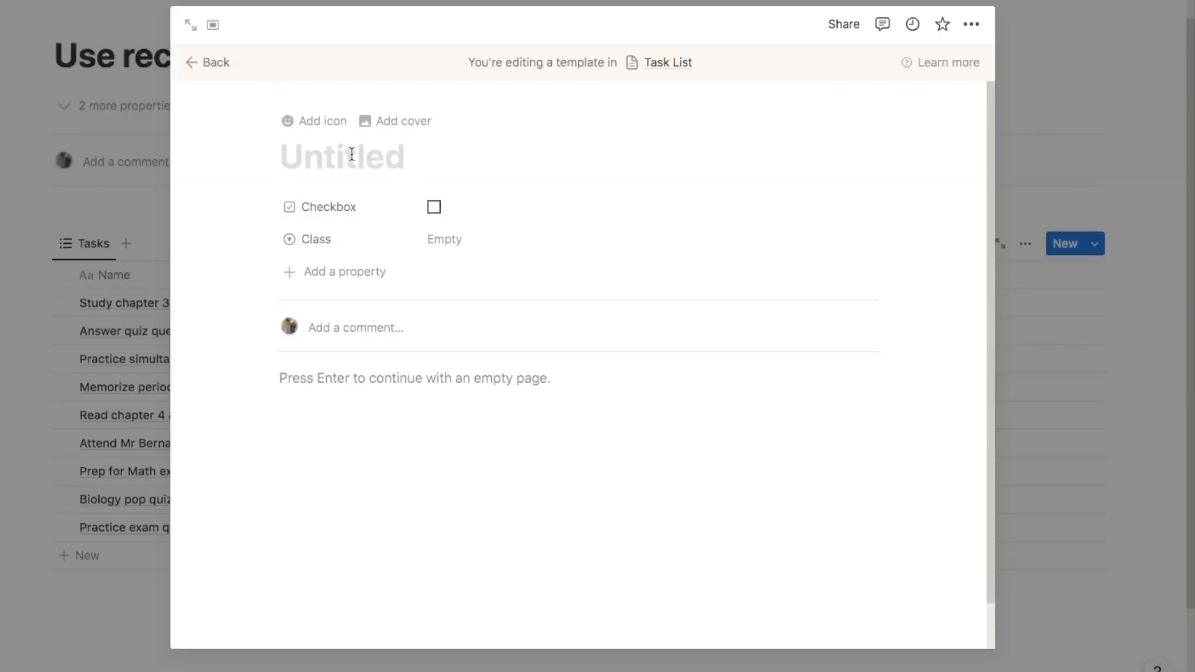
pyautogui.write('Review Spanish flashcards')
pyautogui.click(448, 241)
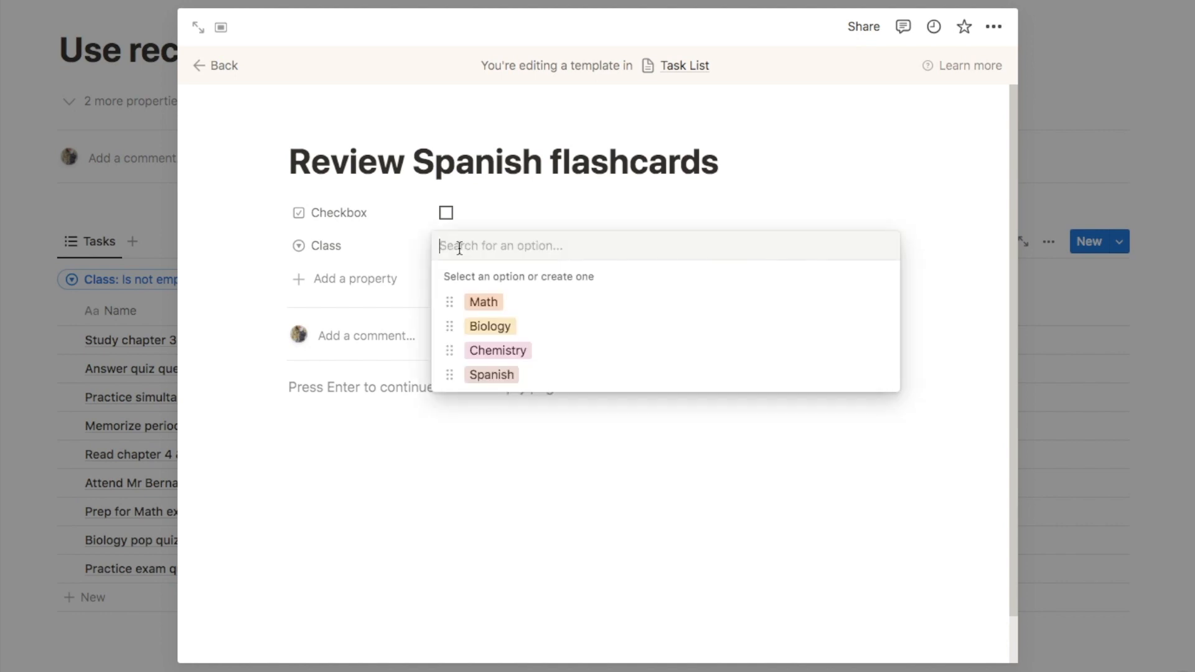
pyautogui.click(488, 376)
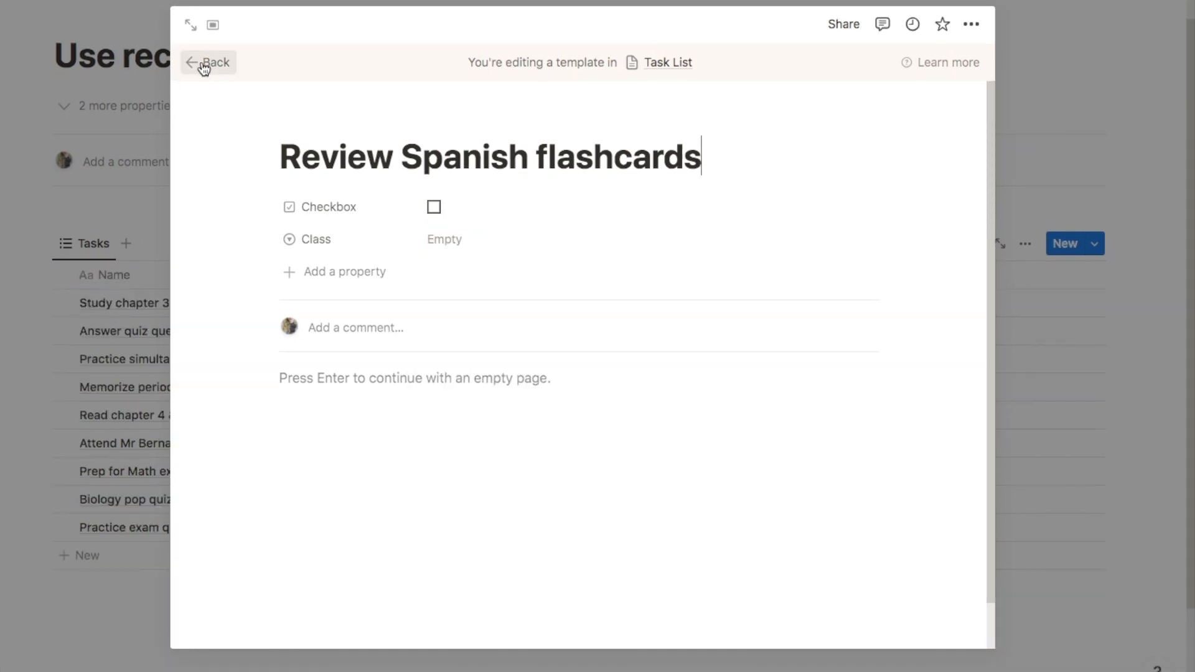
pyautogui.click(207, 65)
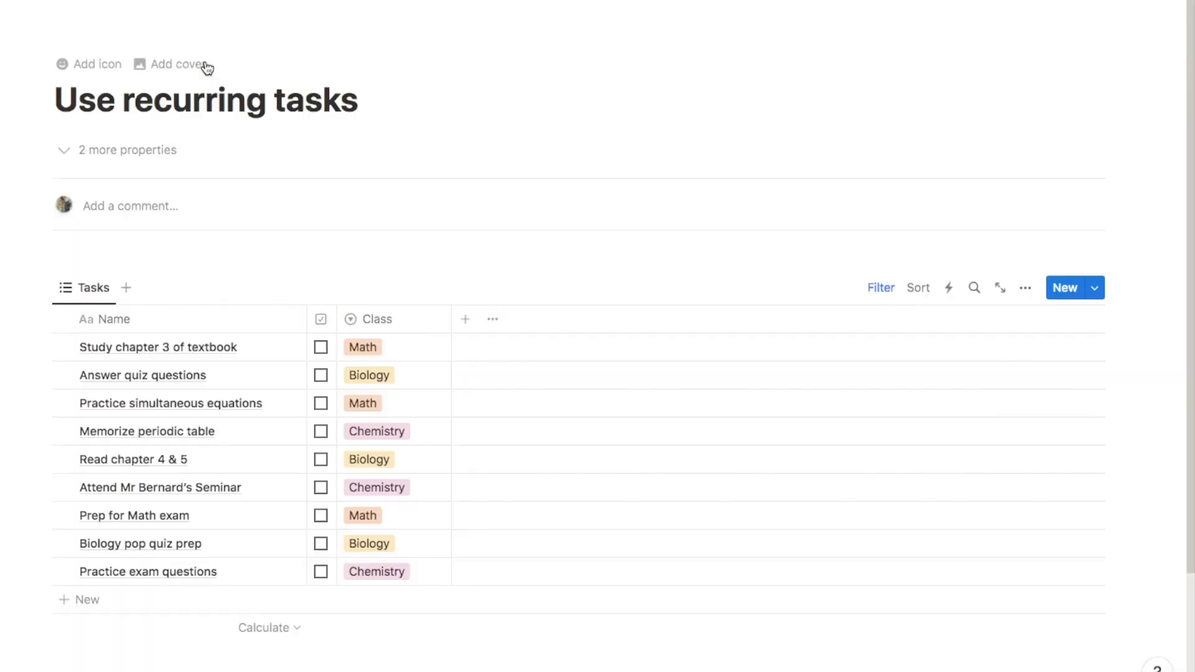
# Set the Review Spanish flashcards template to repeat every day
pyautogui.click(1095, 275)
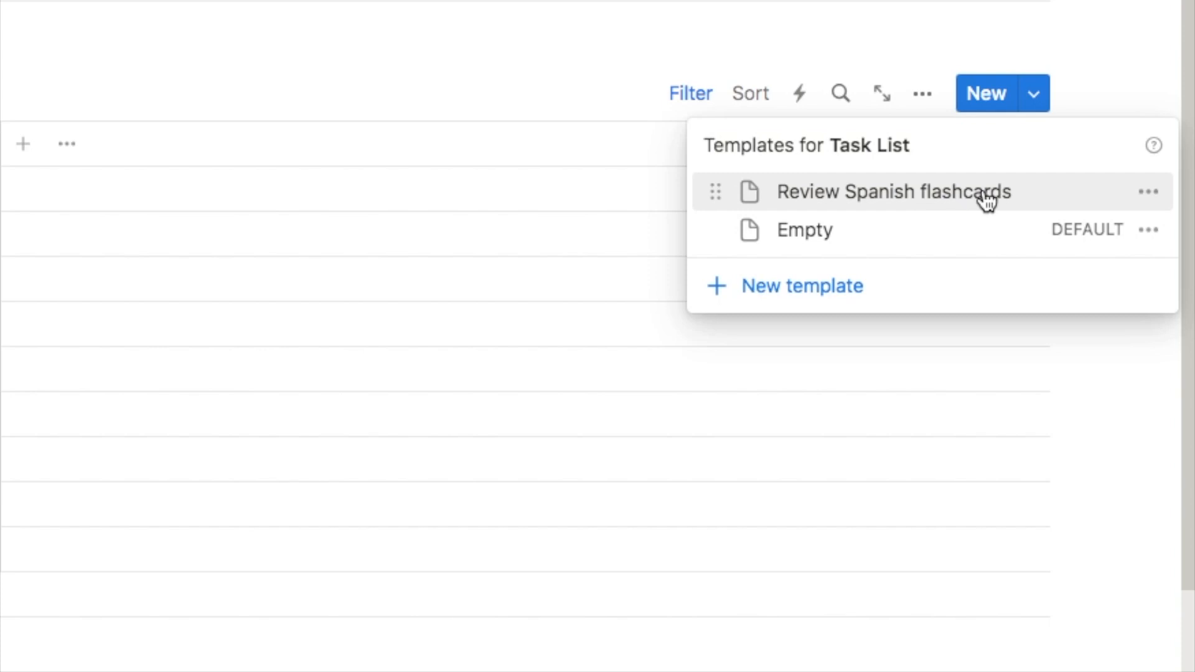
pyautogui.click(1149, 193)
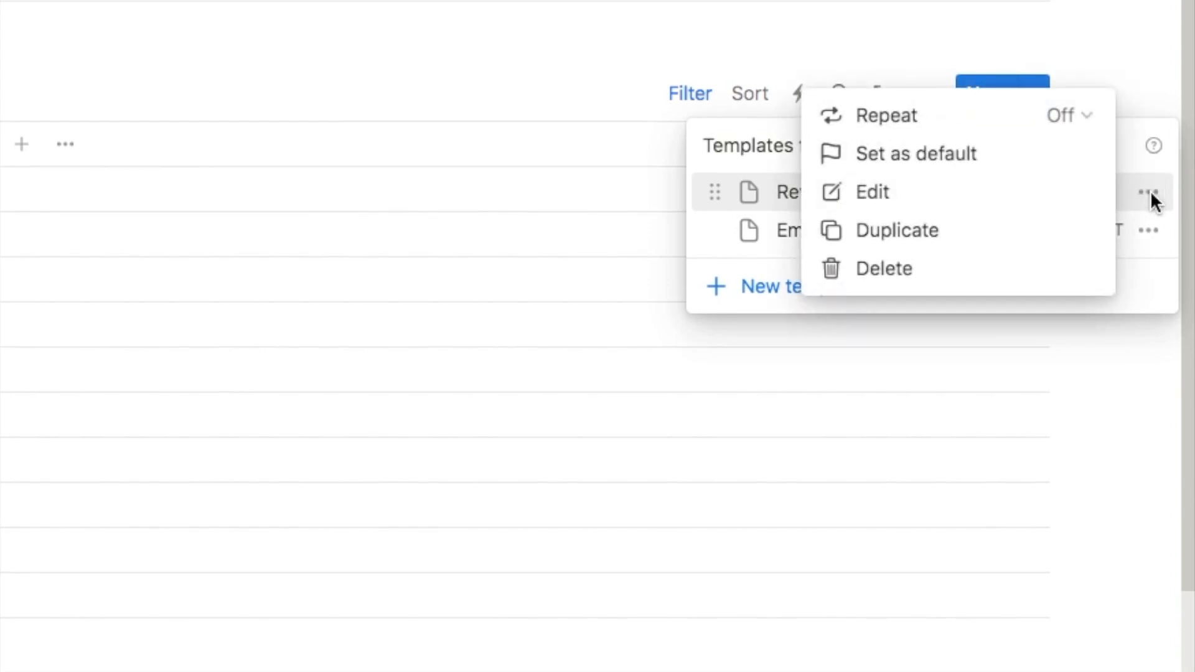
pyautogui.click(900, 123)
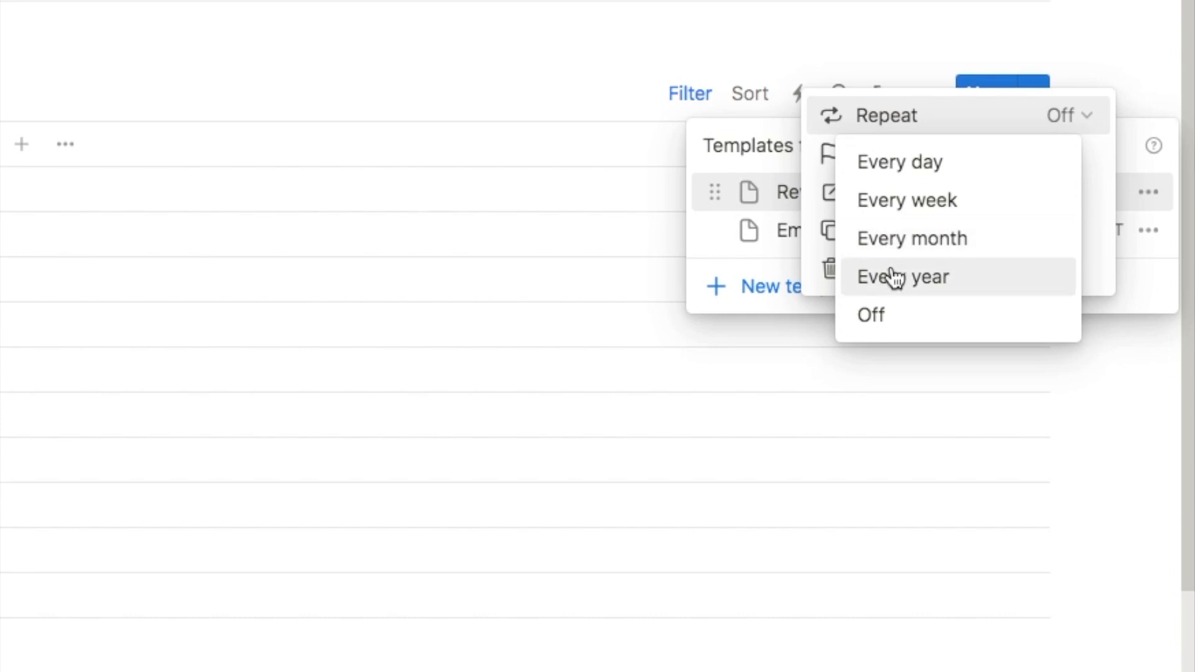
pyautogui.click(898, 165)
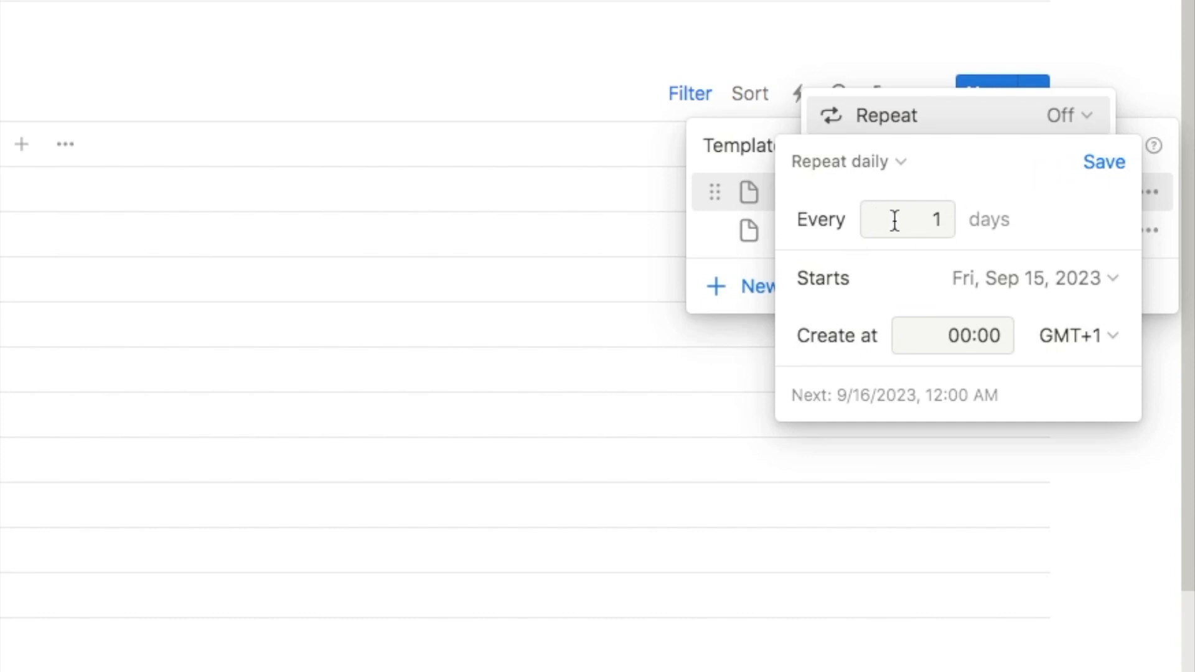
# Try repeat intervals of 2 and 3 days for the template
pyautogui.click(938, 219)
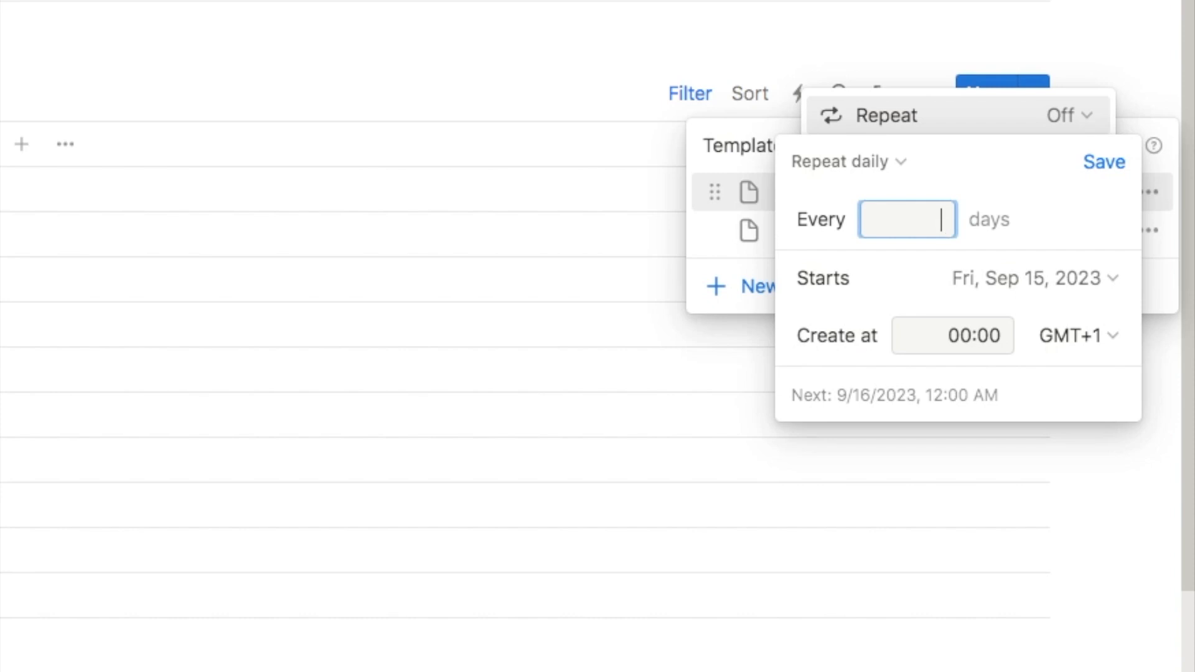
pyautogui.write('2')
pyautogui.press('BackSpace')
pyautogui.write('3')
pyautogui.press('BackSpace')
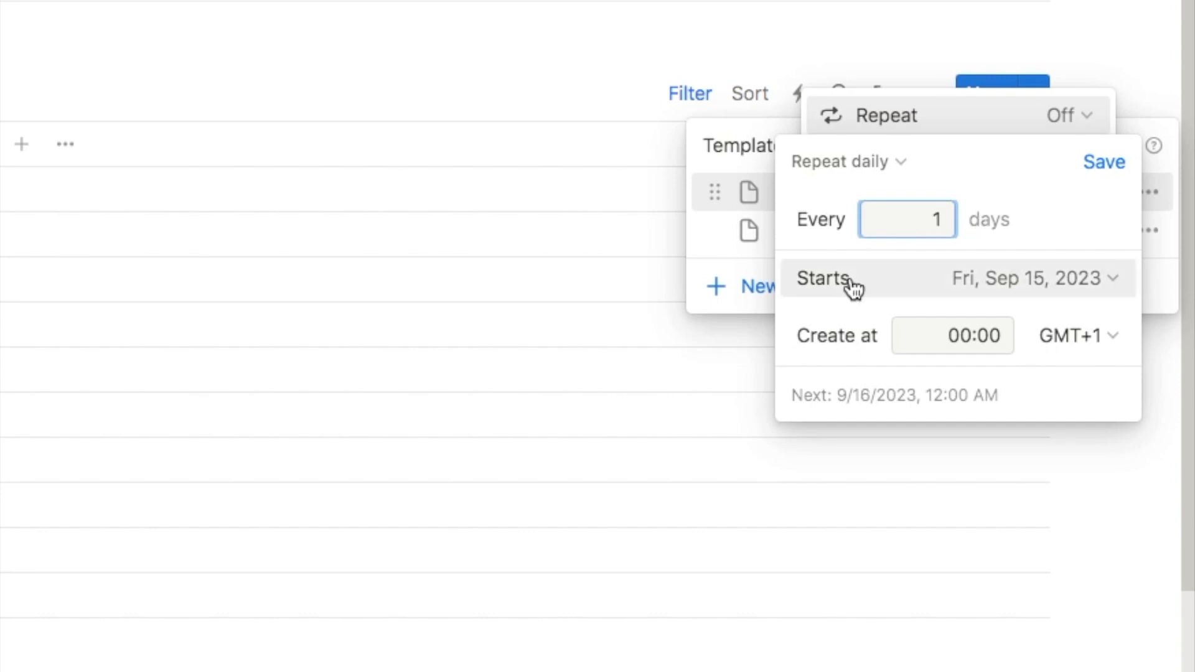
# View the start date calendar and save the daily repeat starting Sep 15, 2023, with creation at 13:13
pyautogui.click(1012, 282)
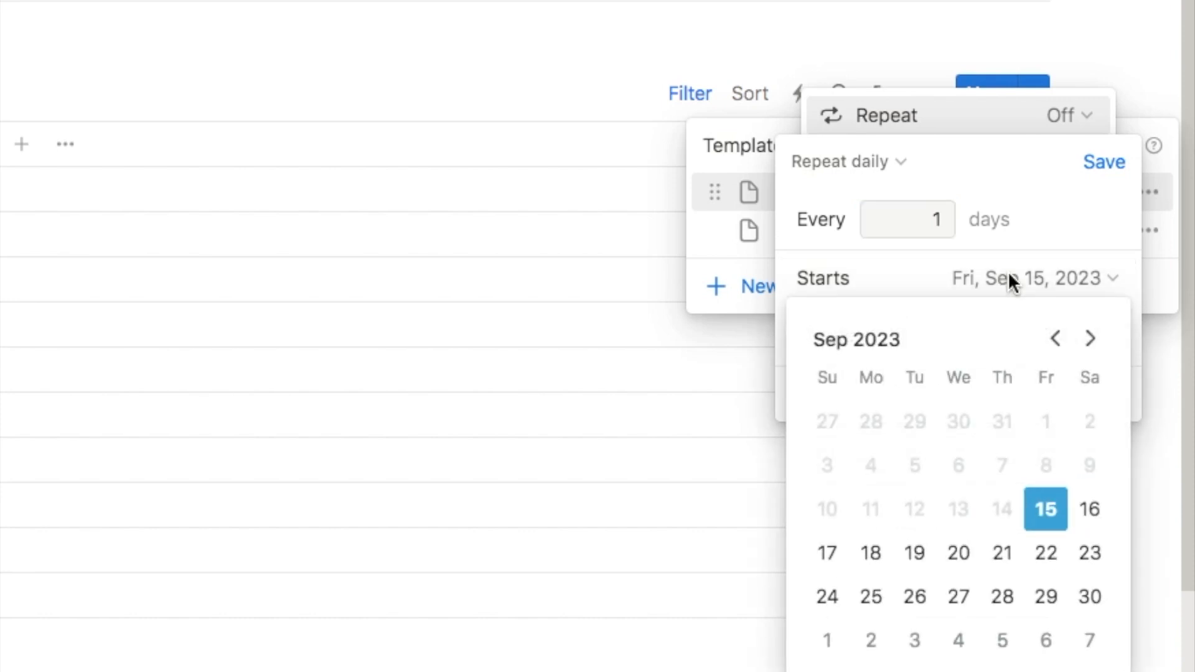
pyautogui.click(1052, 230)
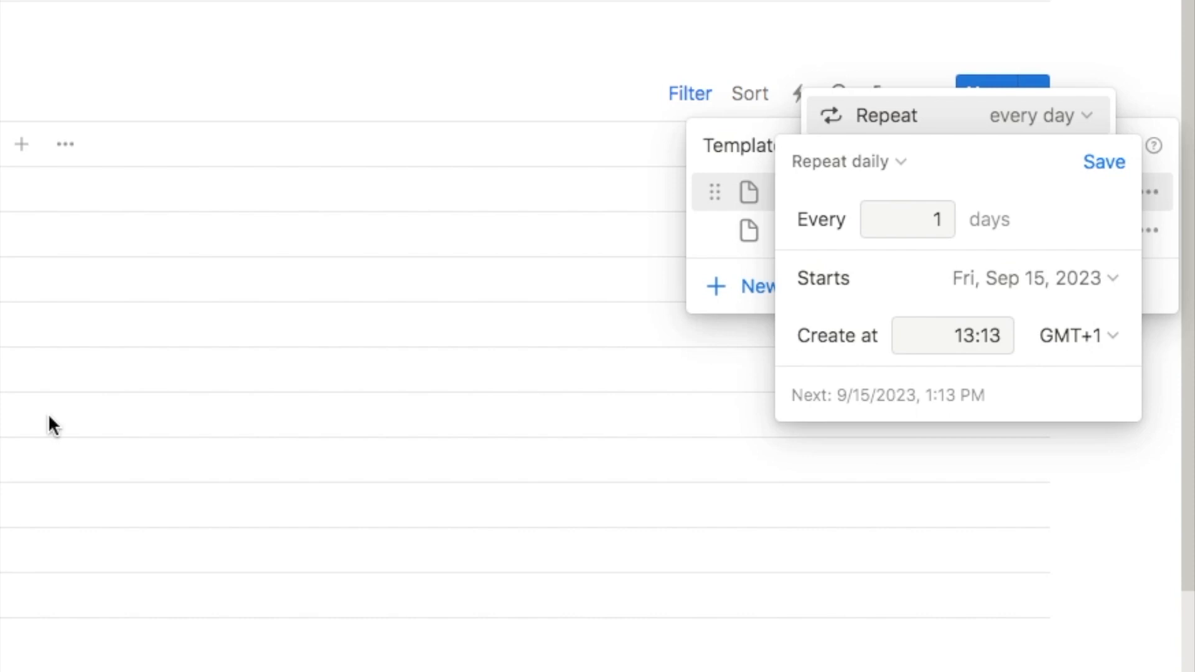
pyautogui.click(1113, 161)
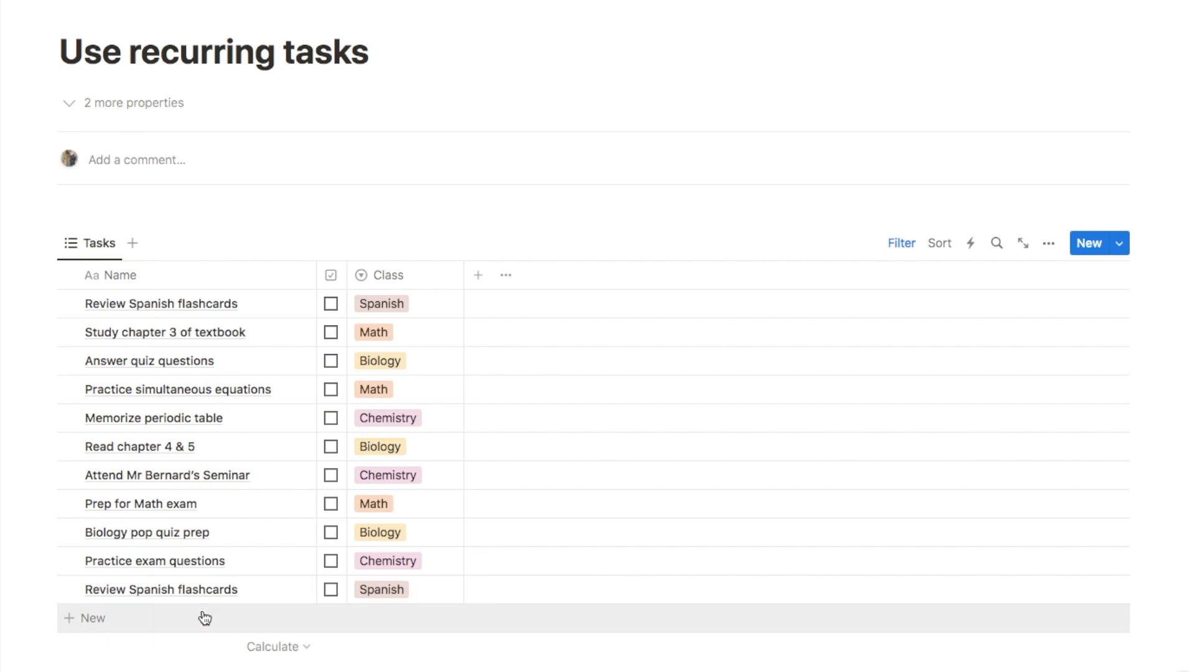
# Reopen the Review Spanish flashcards template's repeat settings and switch the schedule to Repeat weekly
pyautogui.click(1120, 246)
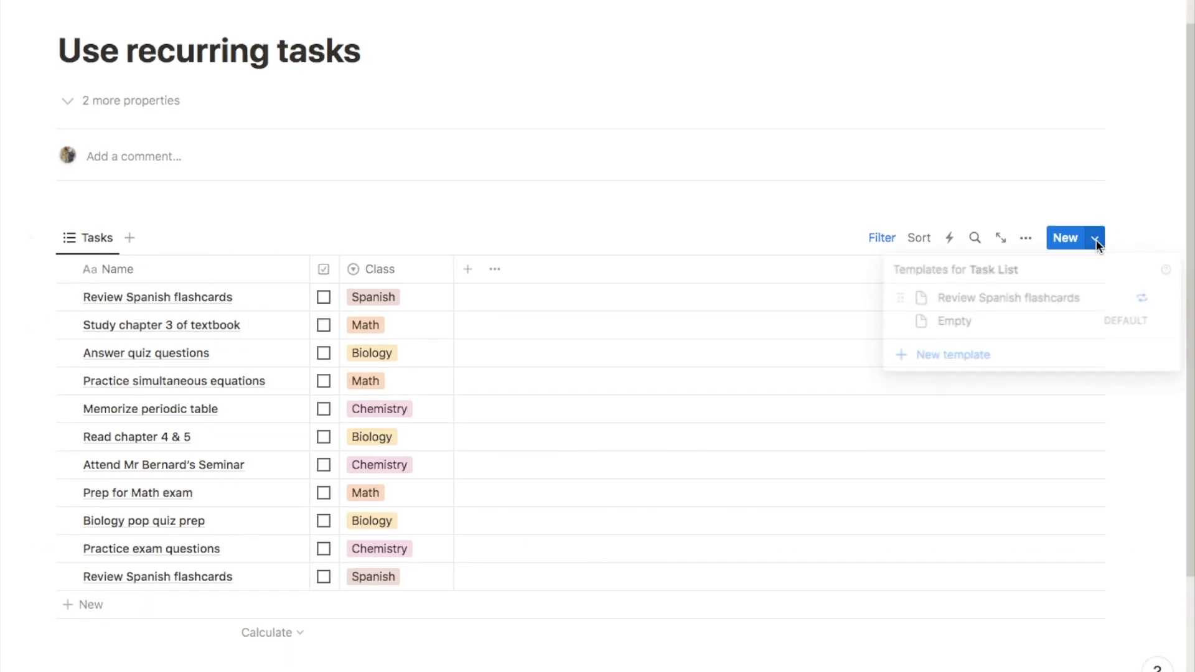
pyautogui.click(1162, 298)
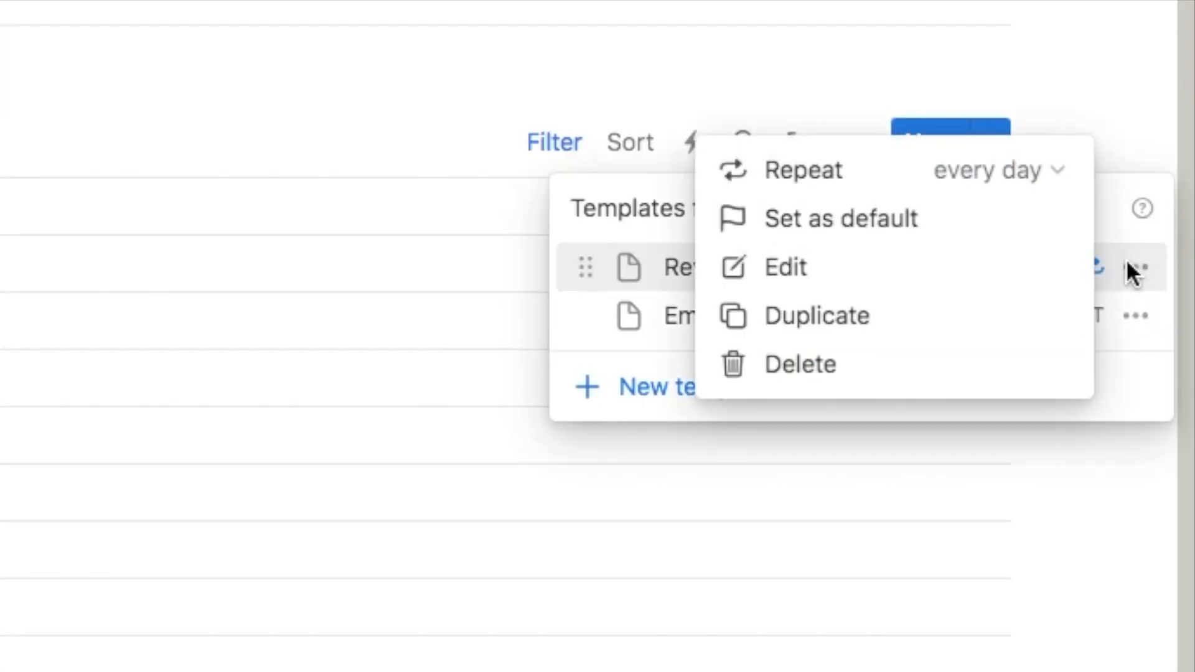
pyautogui.click(823, 163)
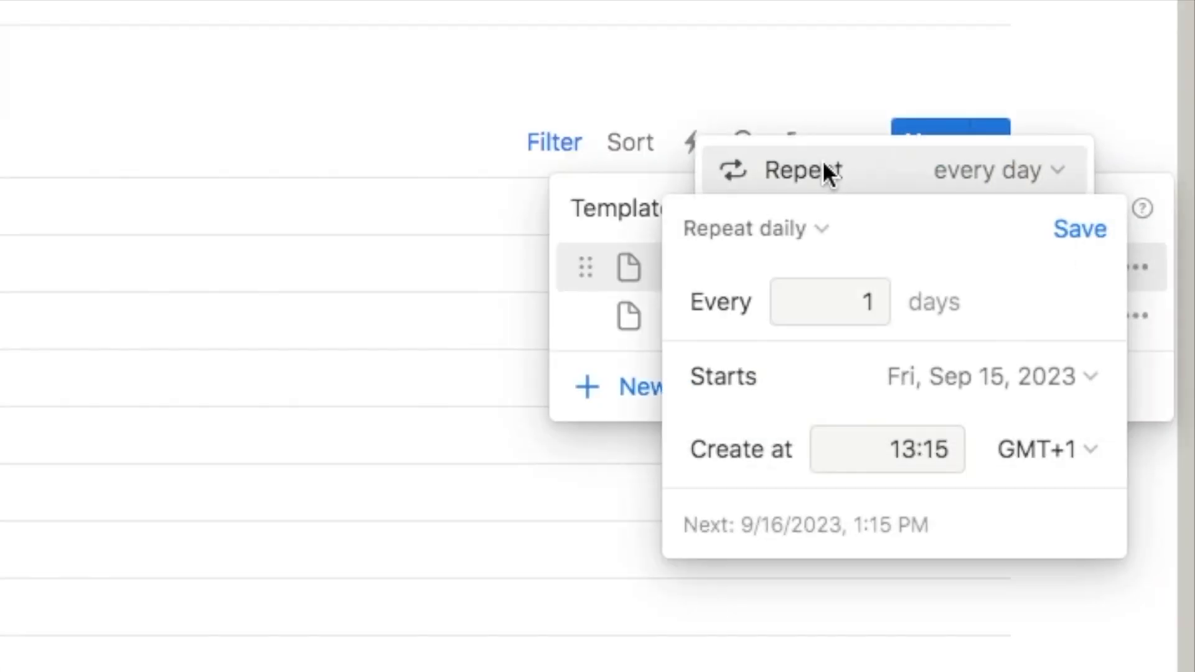
pyautogui.click(774, 238)
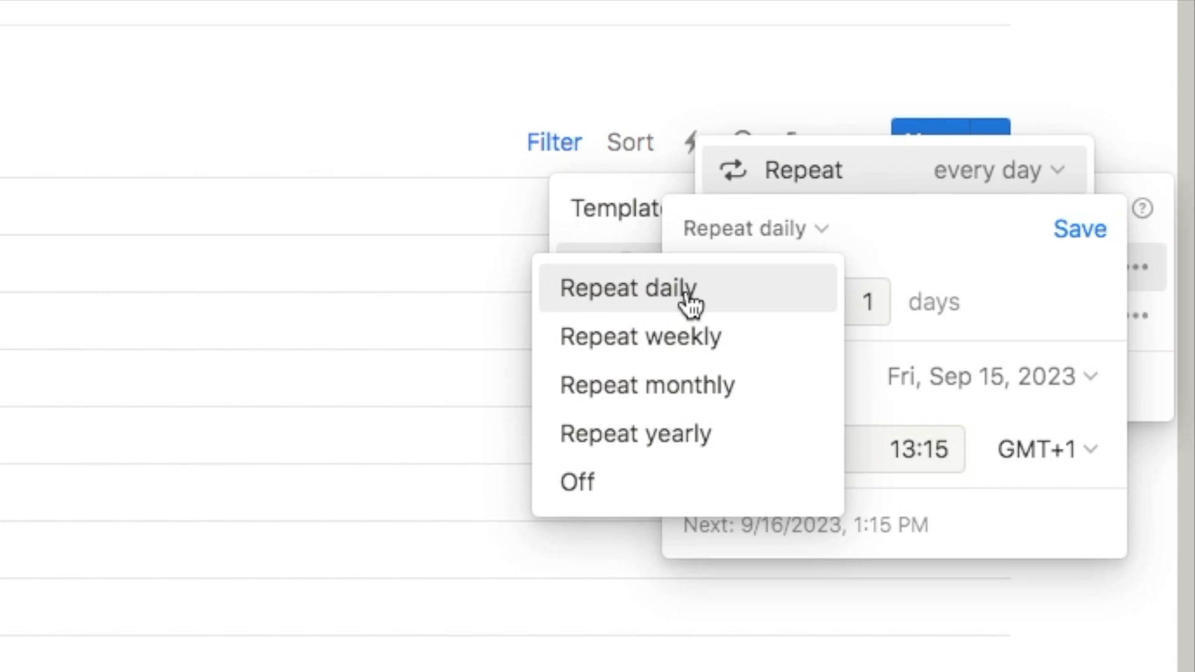
pyautogui.click(670, 337)
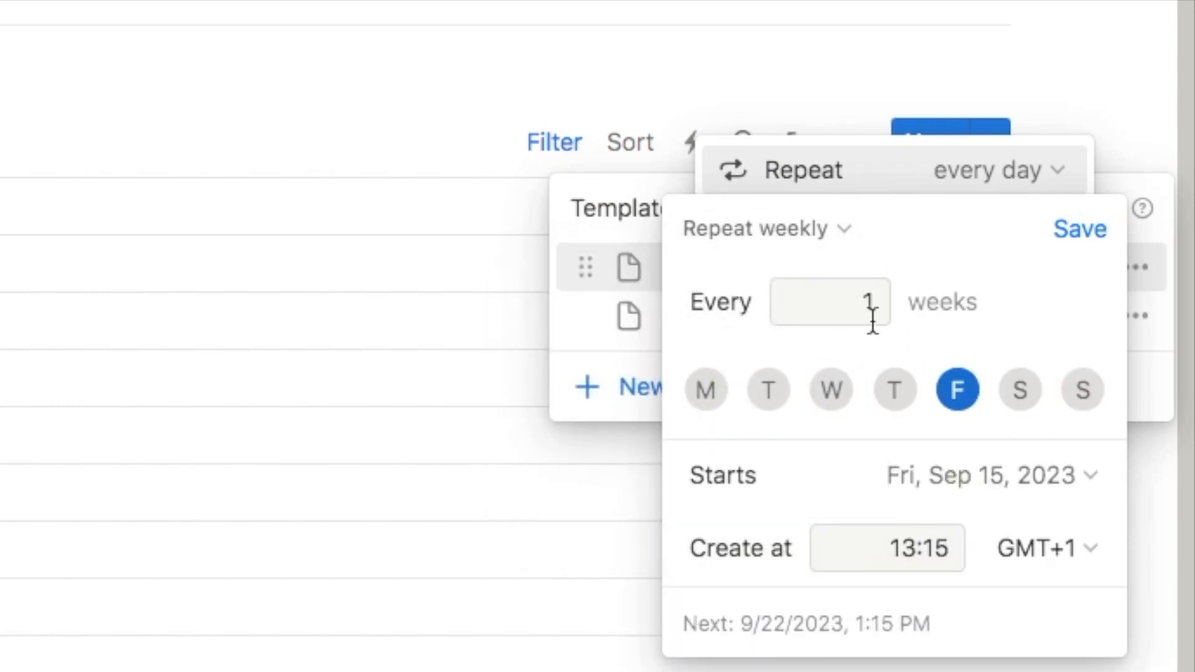
# Add Monday, Tuesday, Wednesday and Thursday to the template's weekly repeat days and open the repeat frequency options
pyautogui.click(710, 393)
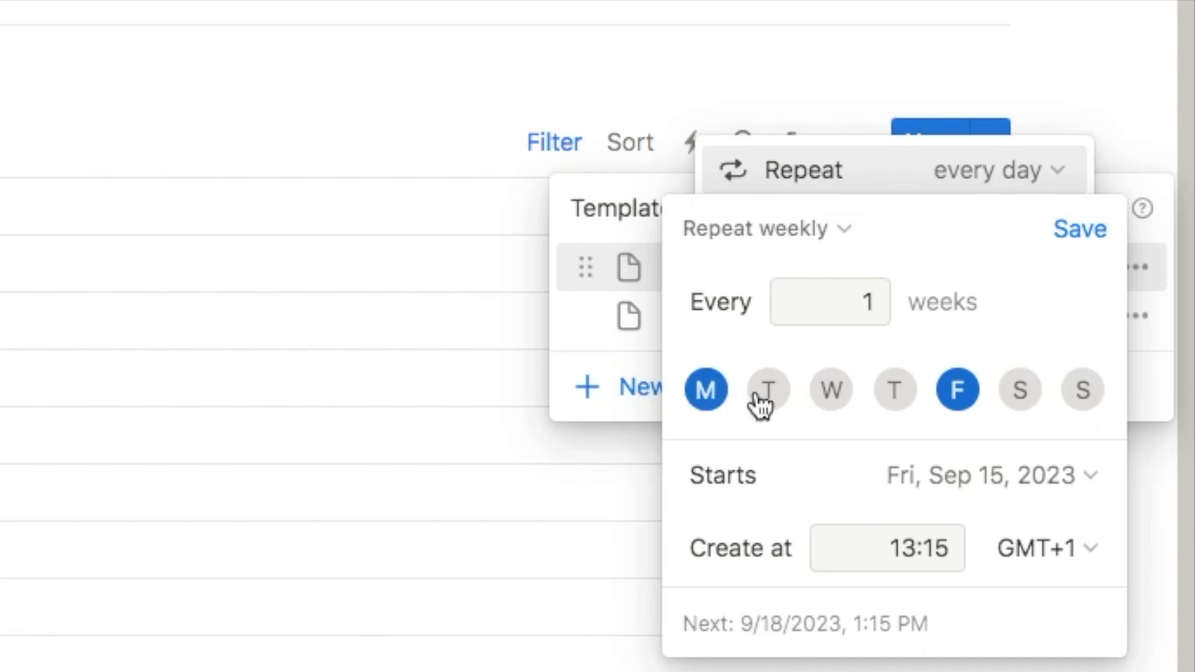
pyautogui.click(772, 406)
pyautogui.click(834, 411)
pyautogui.click(903, 411)
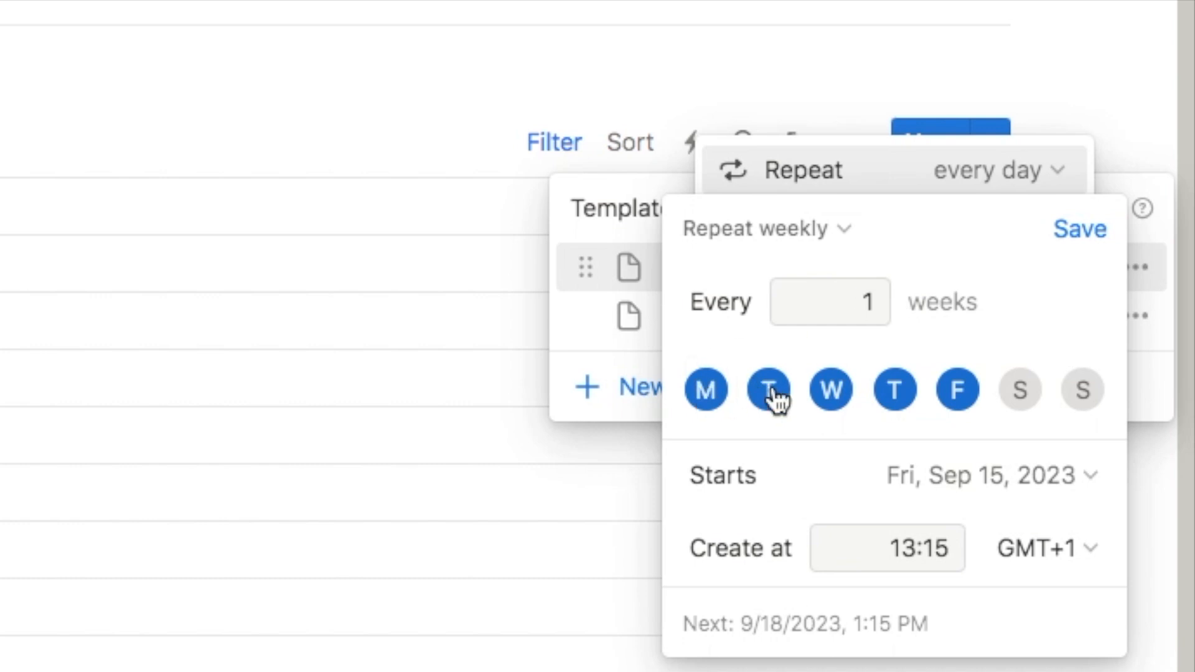
pyautogui.click(767, 230)
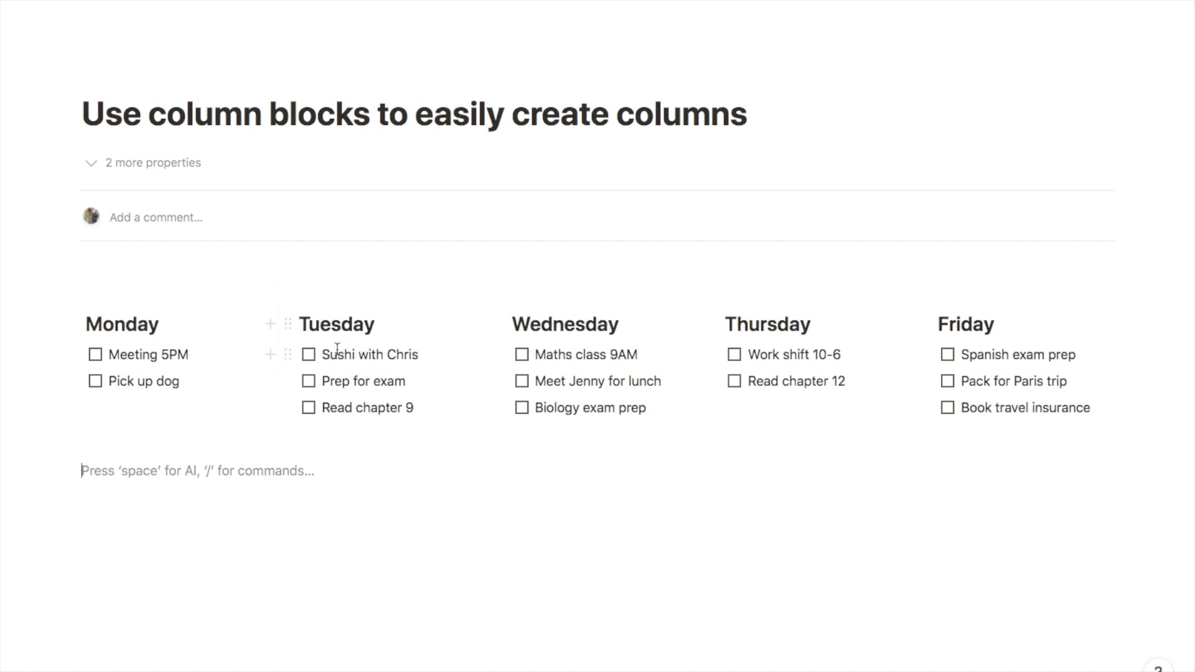
# Add a Heading 3 block reading Saturday below the weekday columns and move it beside Friday as a new column
pyautogui.write('/h3')
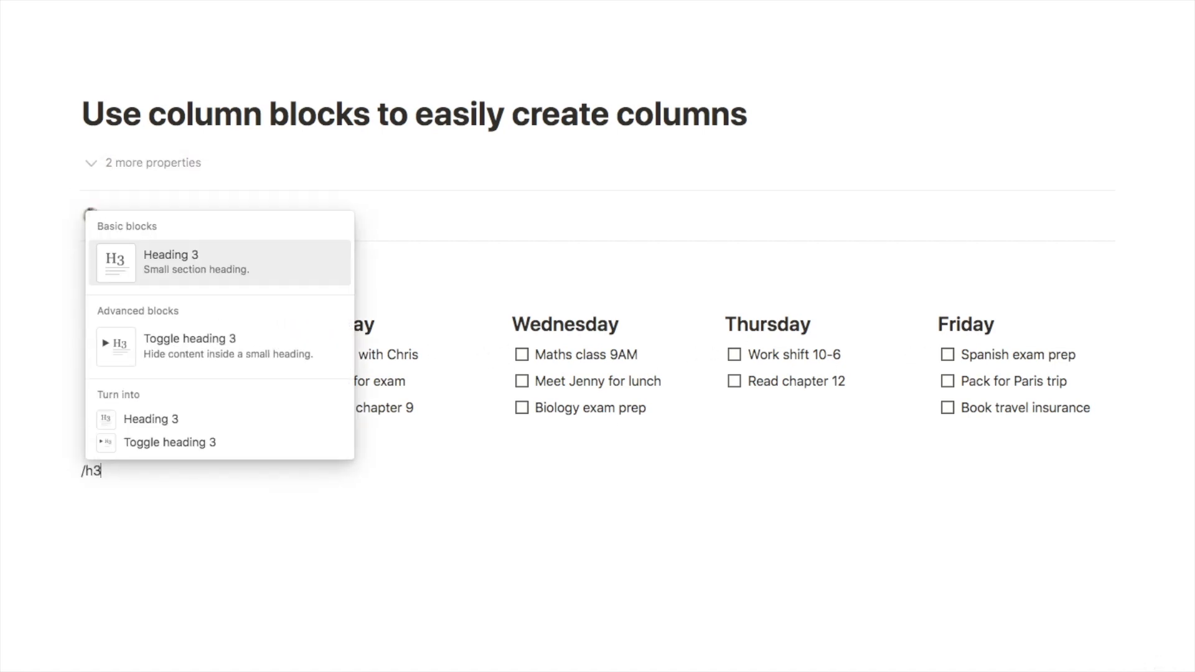
pyautogui.press('Return')
pyautogui.write('Saturday')
pyautogui.moveTo(67, 483); pyautogui.dragTo(1128, 372)
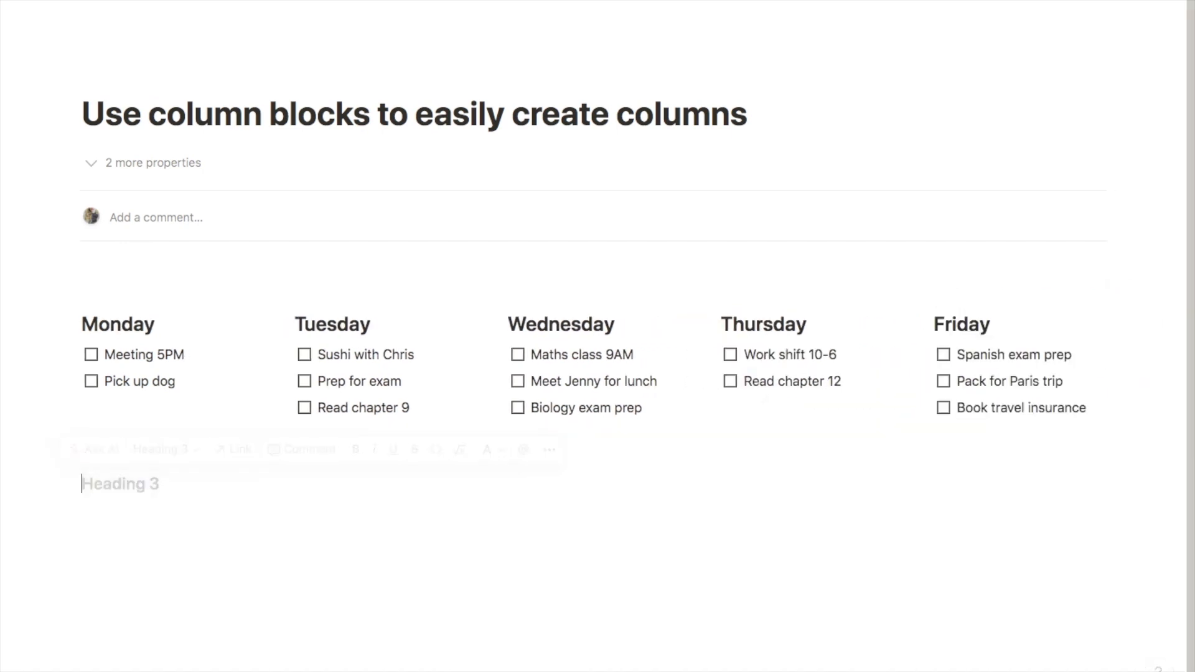
# Replace the empty heading with a 5-column block below the weekday columns and number its columns 1 to 5
pyautogui.press('BackSpace')
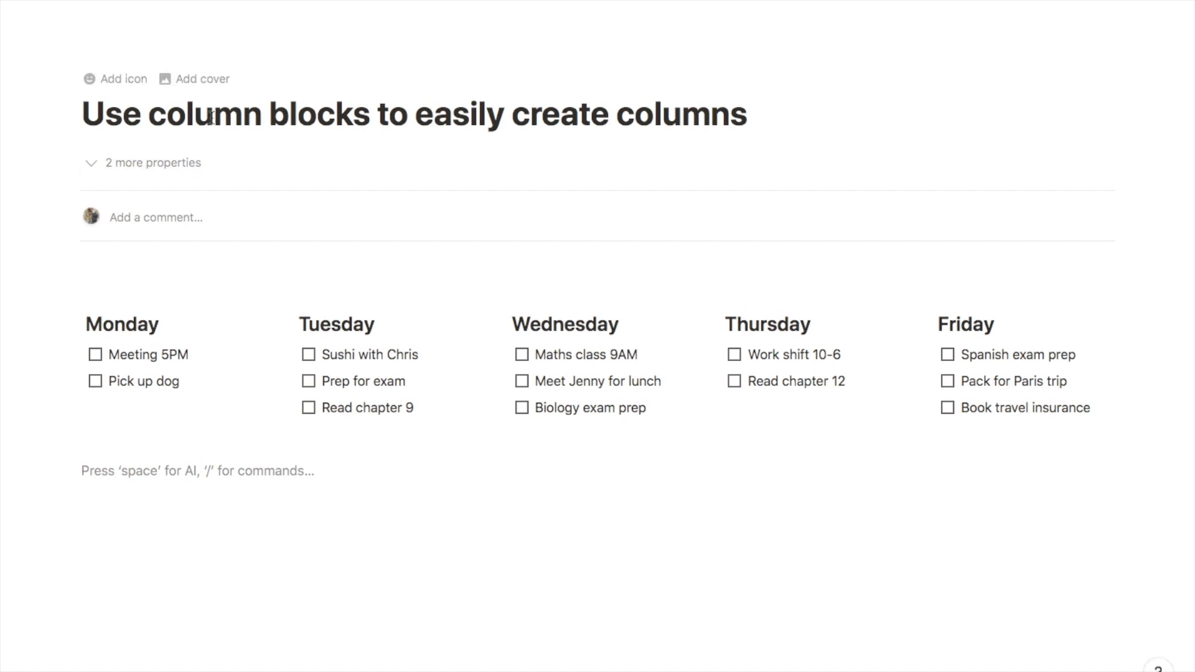
pyautogui.press('Return')
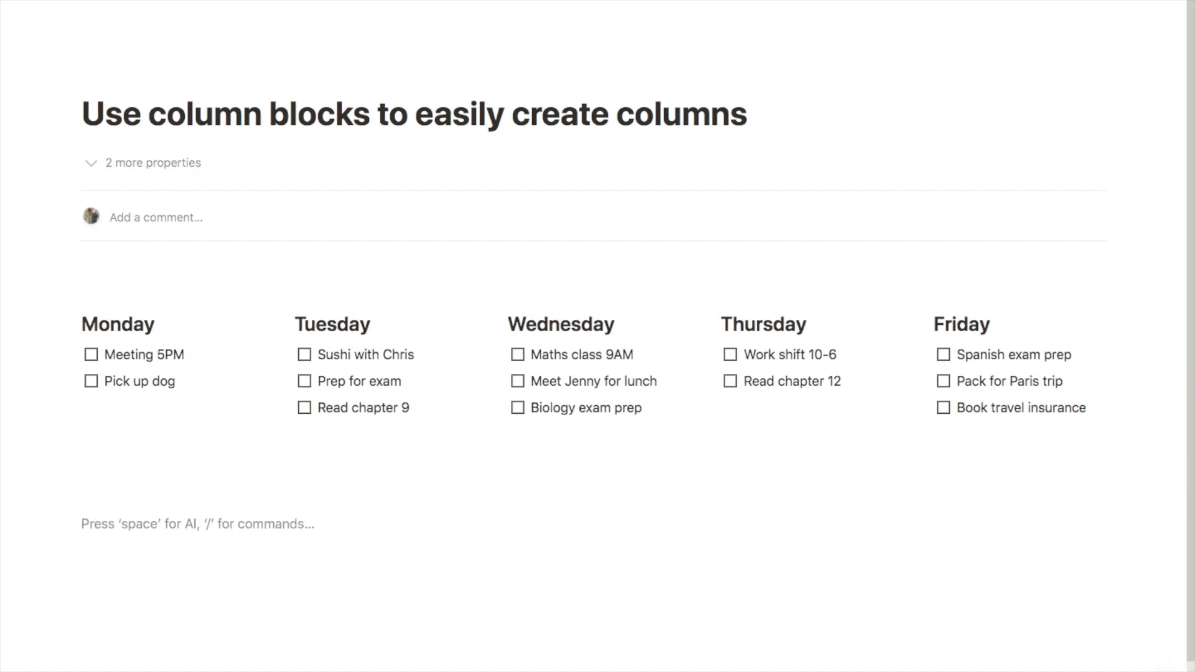
pyautogui.write('/column')
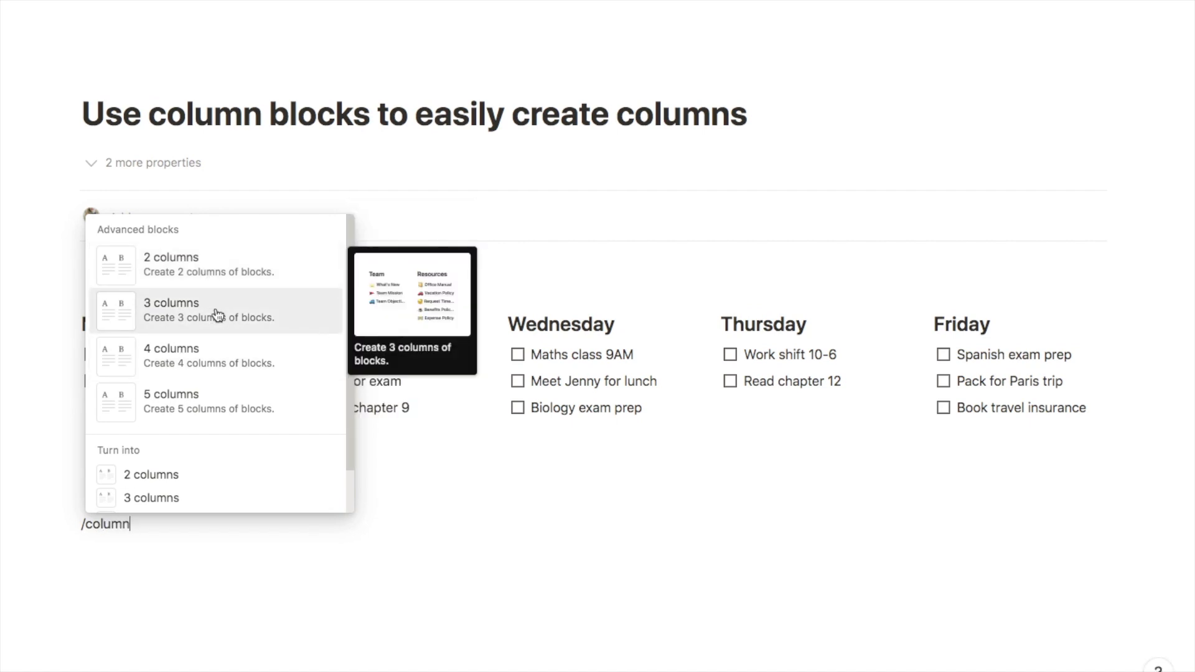
pyautogui.click(189, 414)
pyautogui.scroll(-2, 186, 461)
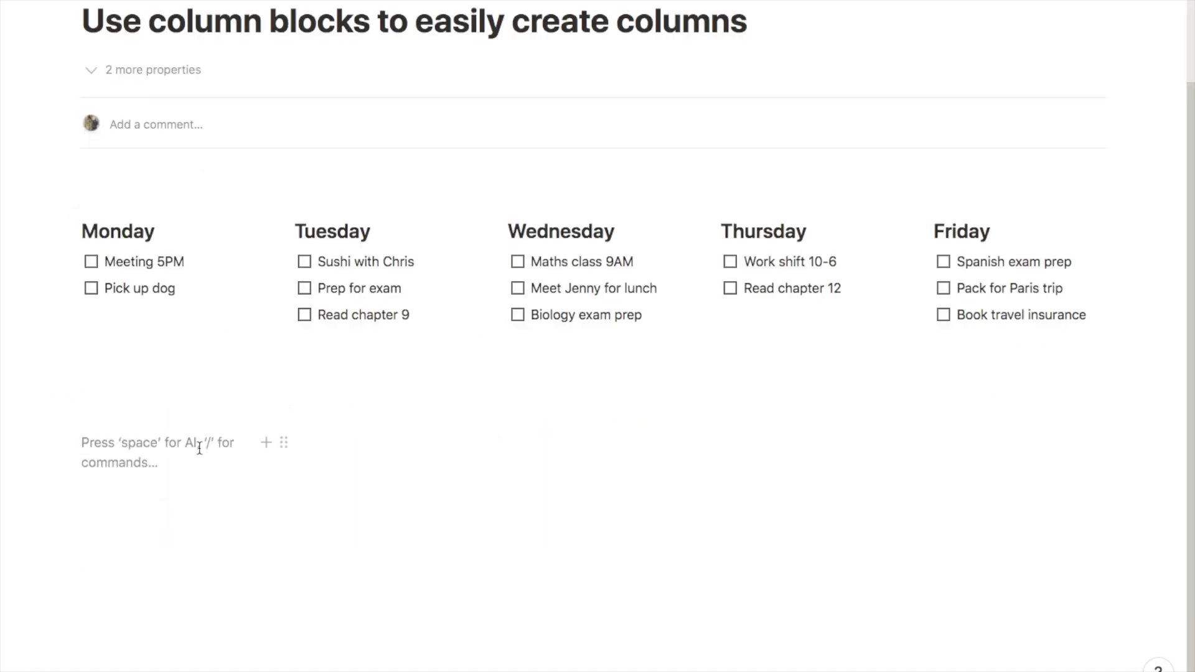
pyautogui.write('1')
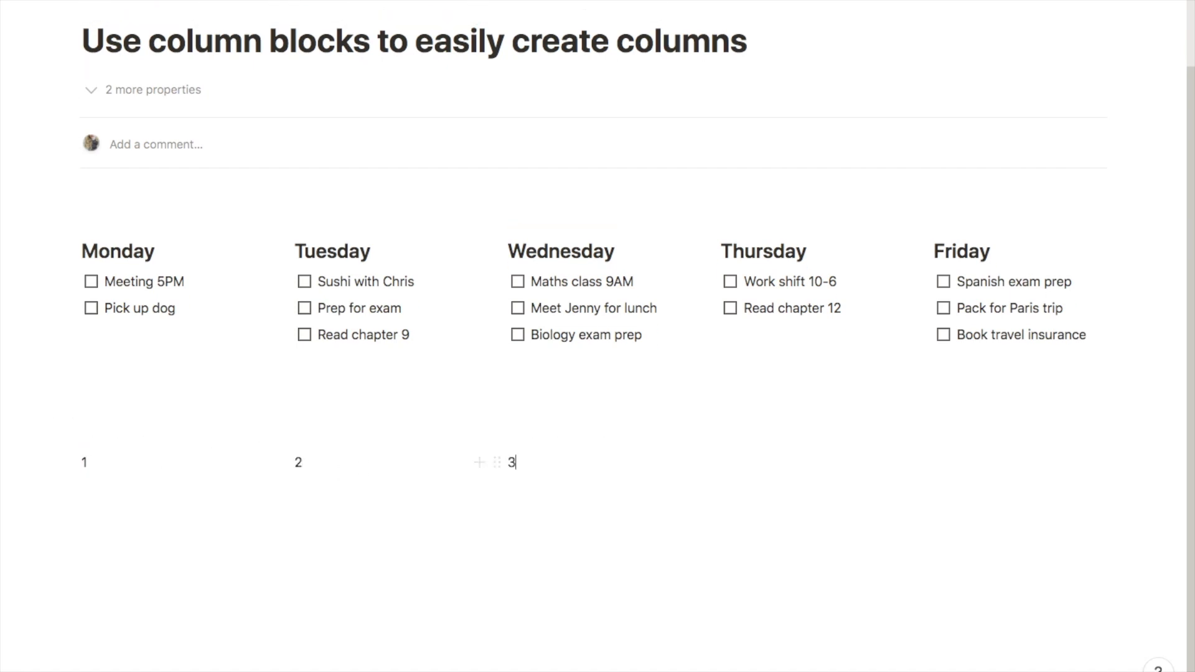
pyautogui.click(745, 464)
pyautogui.write('45')
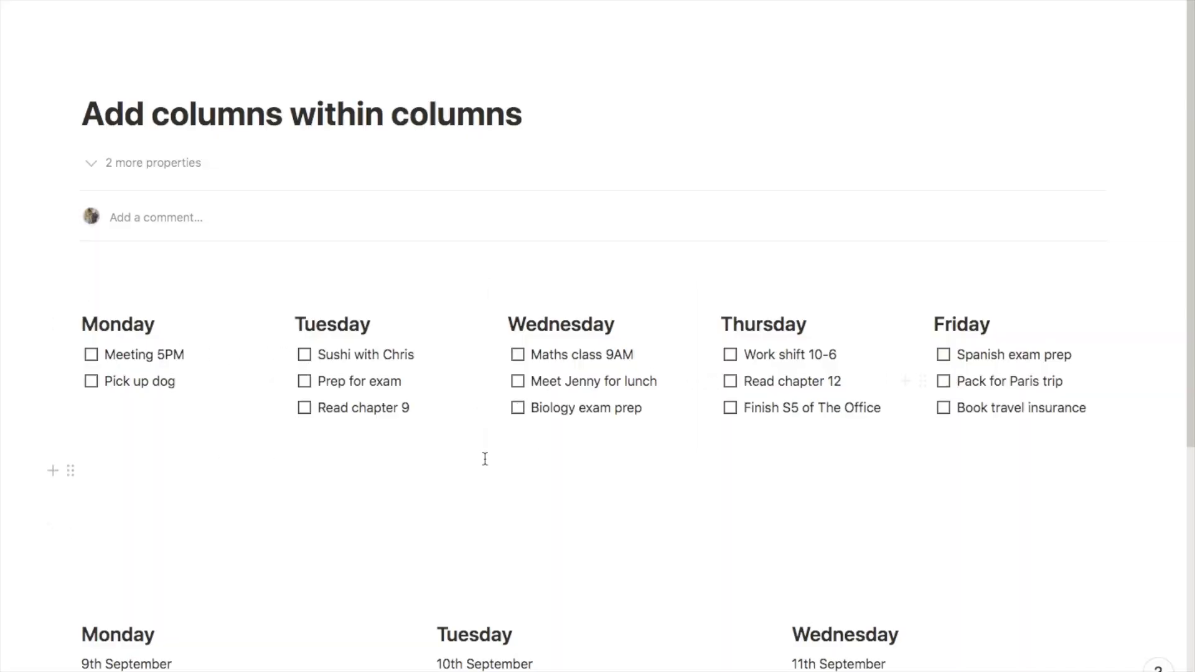
# Insert a 2-column block below the Monday to Wednesday example with nested Work and Personal columns
pyautogui.scroll(-3, 155, 458)
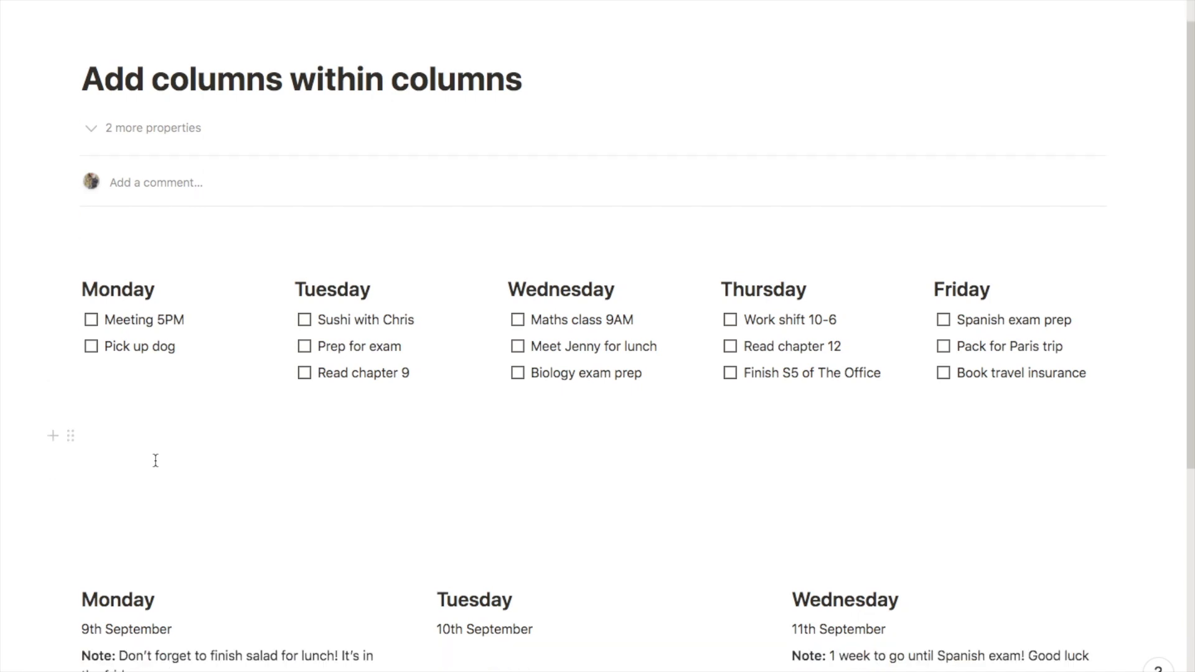
pyautogui.scroll(-4, 155, 460)
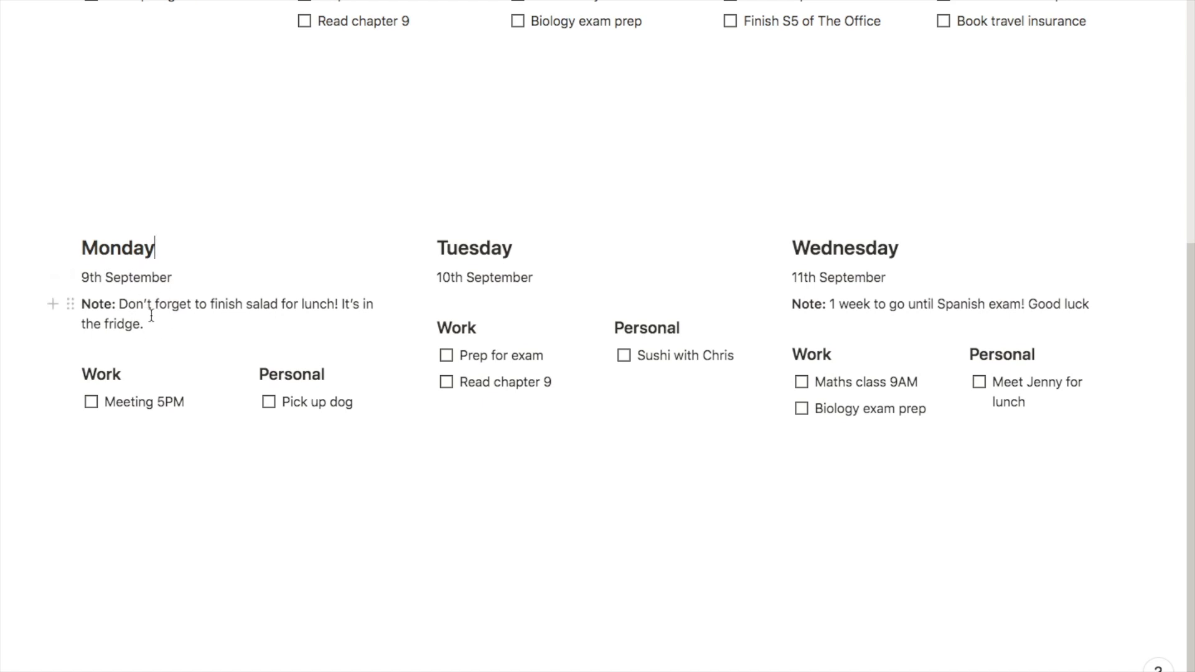
pyautogui.scroll(1, 159, 317)
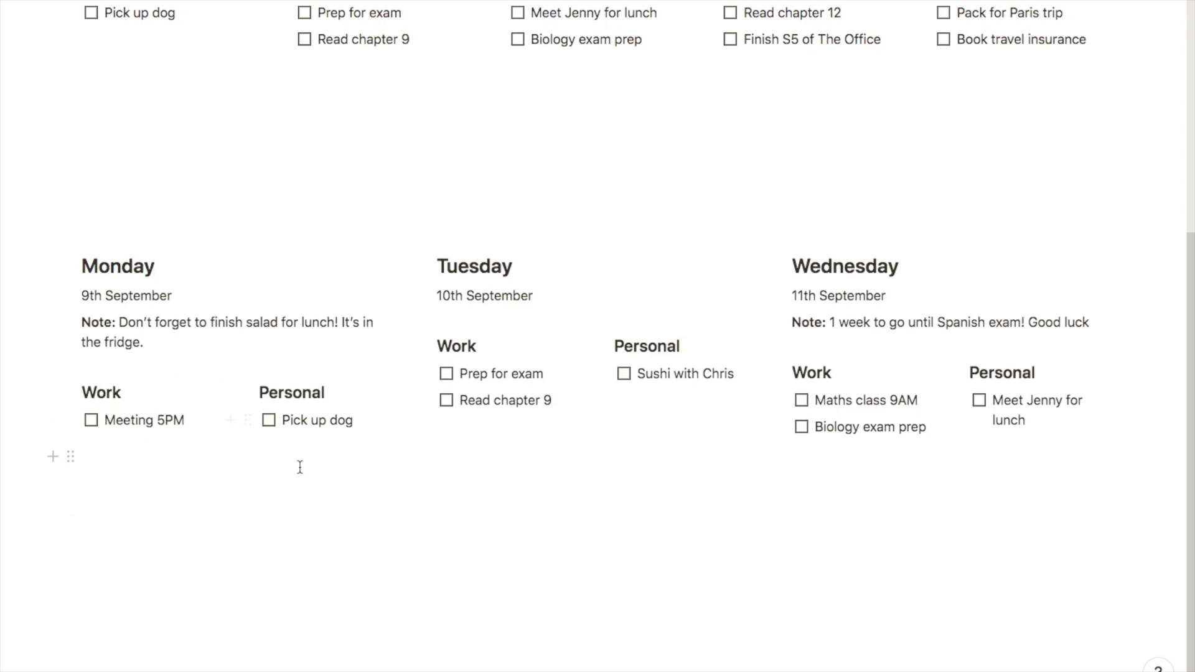
pyautogui.scroll(1, 298, 466)
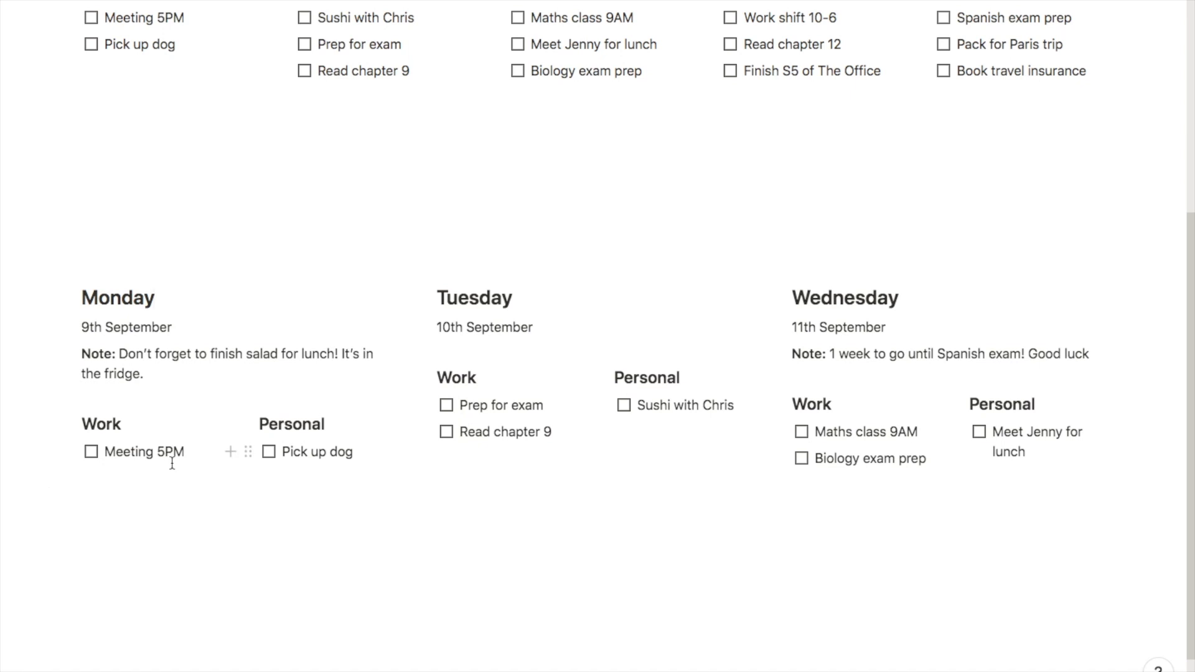
pyautogui.scroll(3, 172, 464)
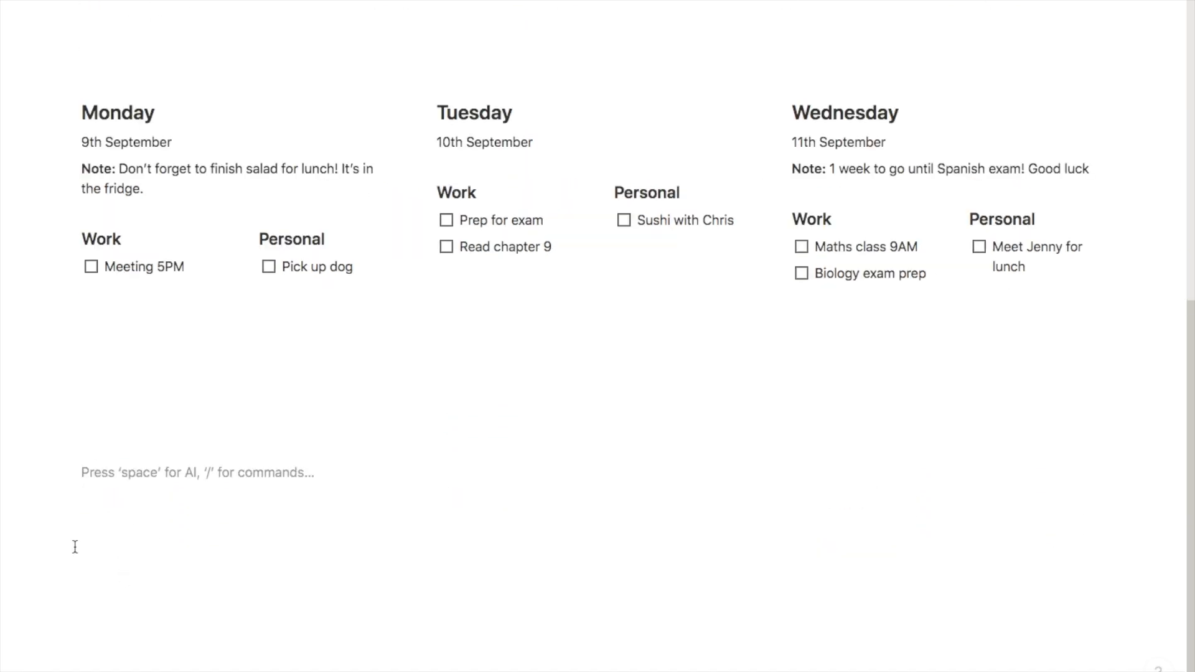
pyautogui.write('/colu')
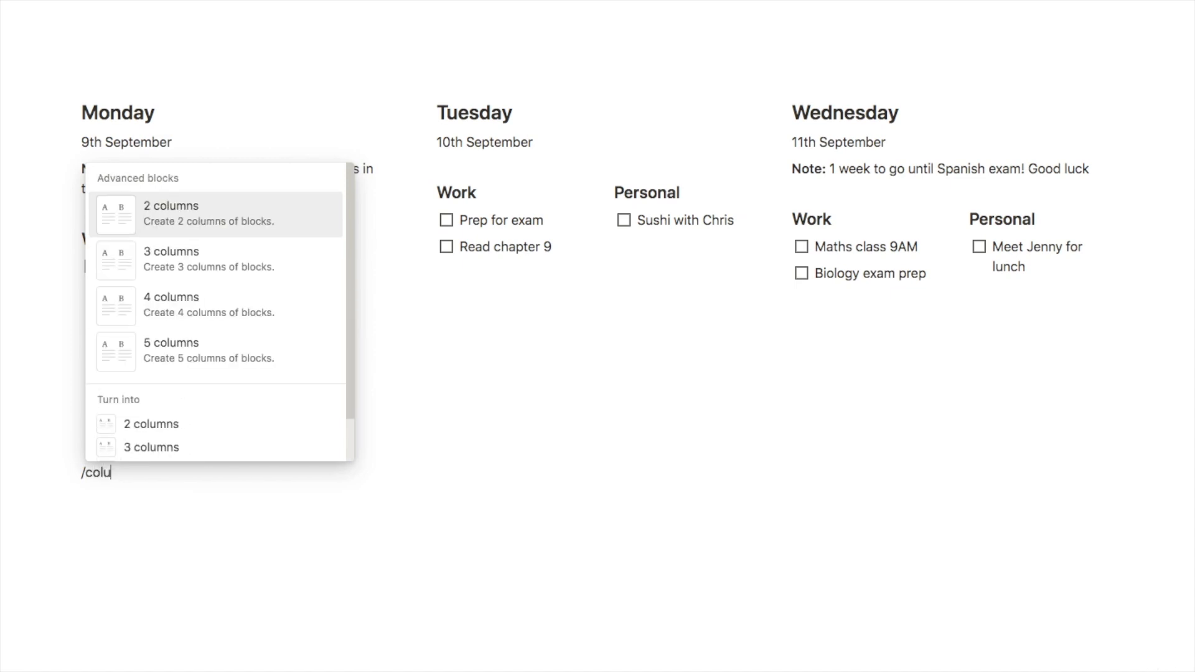
pyautogui.click(195, 227)
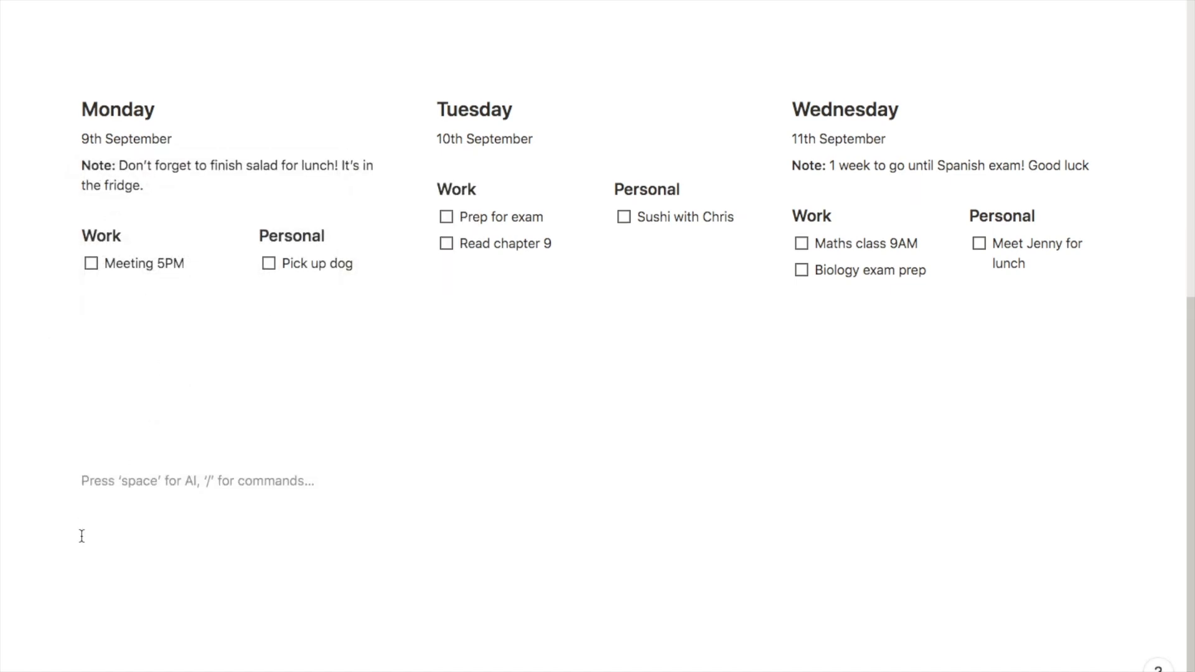
# Add Heading 2 titles Monday and Tuesday to the two new columns, with 9th September and the salad note under Monday
pyautogui.scroll(-1, 81, 536)
pyautogui.write('/h2')
pyautogui.press('Return')
pyautogui.write('Monday')
pyautogui.click(763, 491)
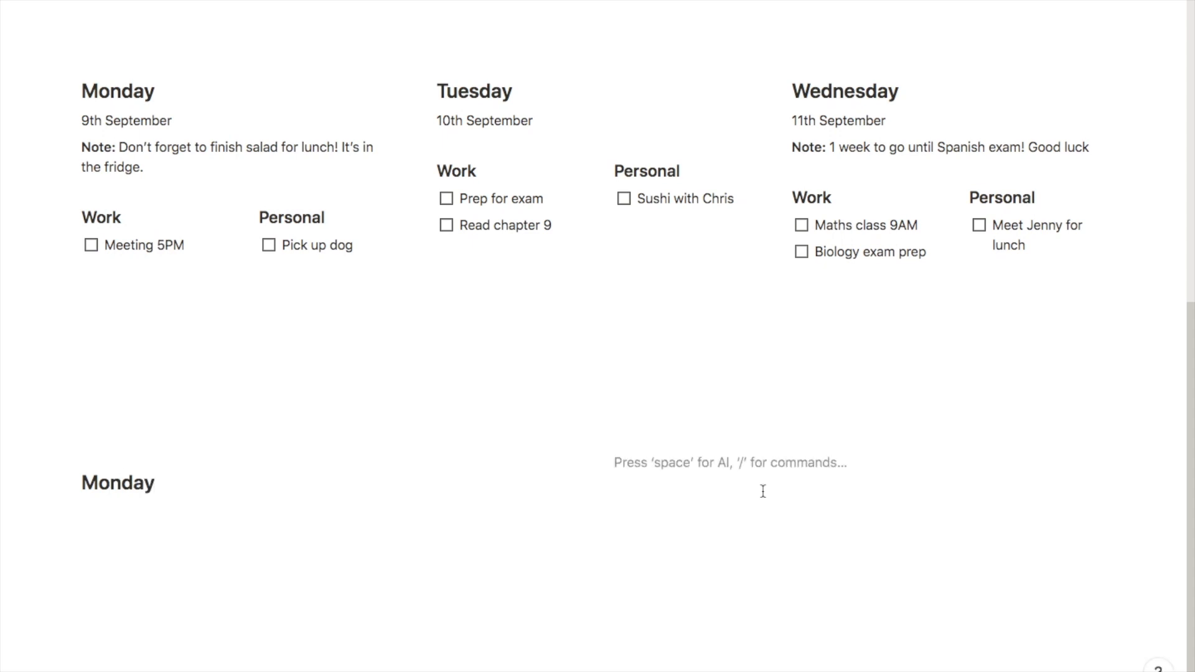
pyautogui.write('/h2')
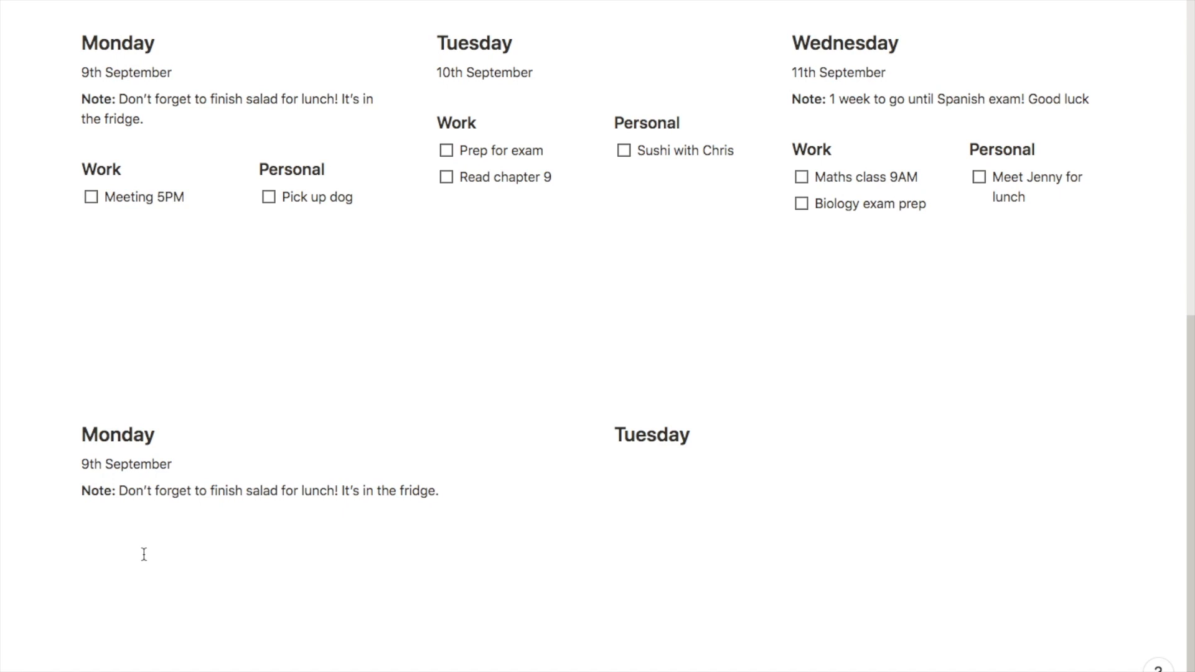
# Embed a sub-page below Monday's note, title it Columns and start it as an empty page
pyautogui.press('Return')
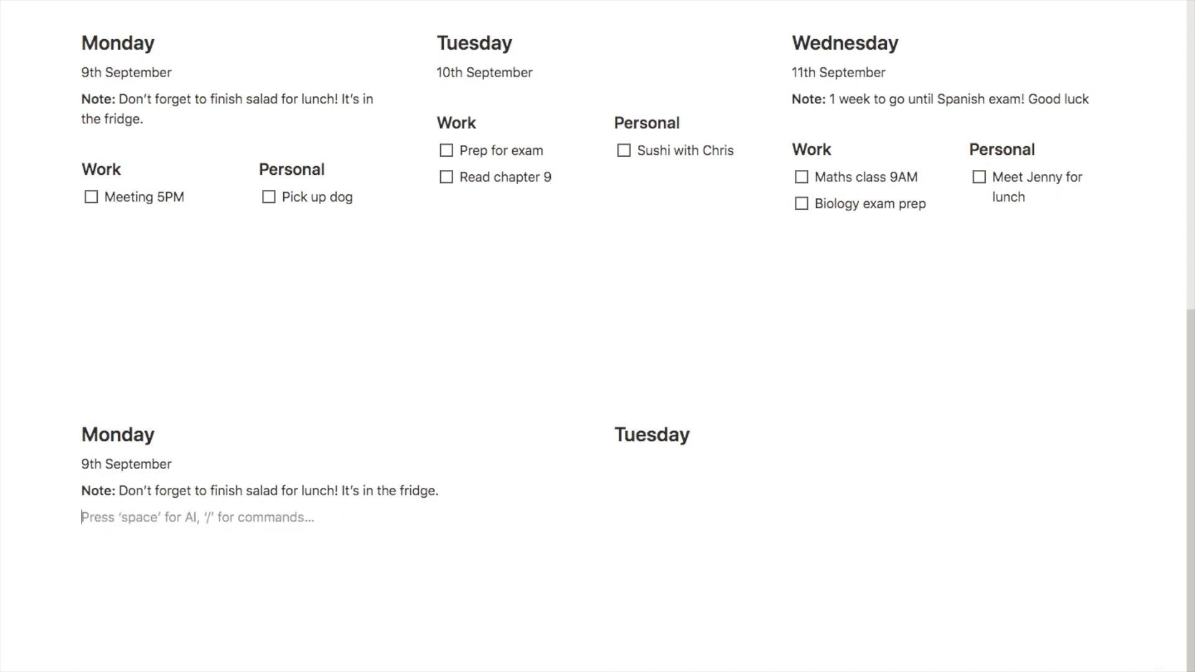
pyautogui.write('/page')
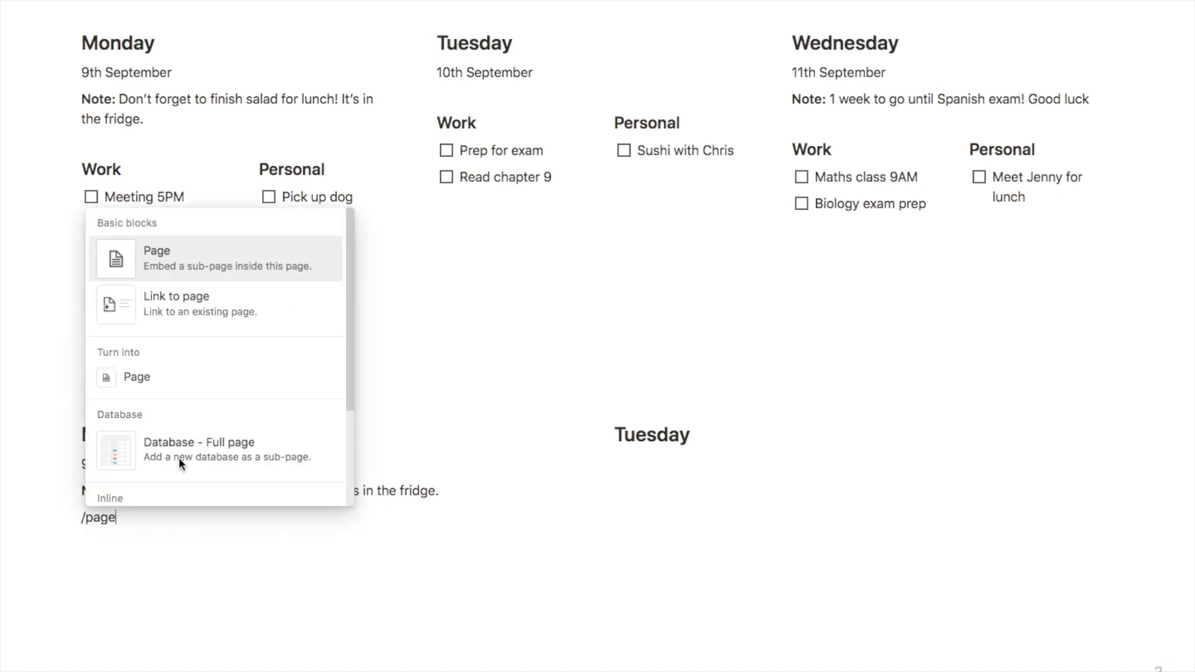
pyautogui.click(193, 264)
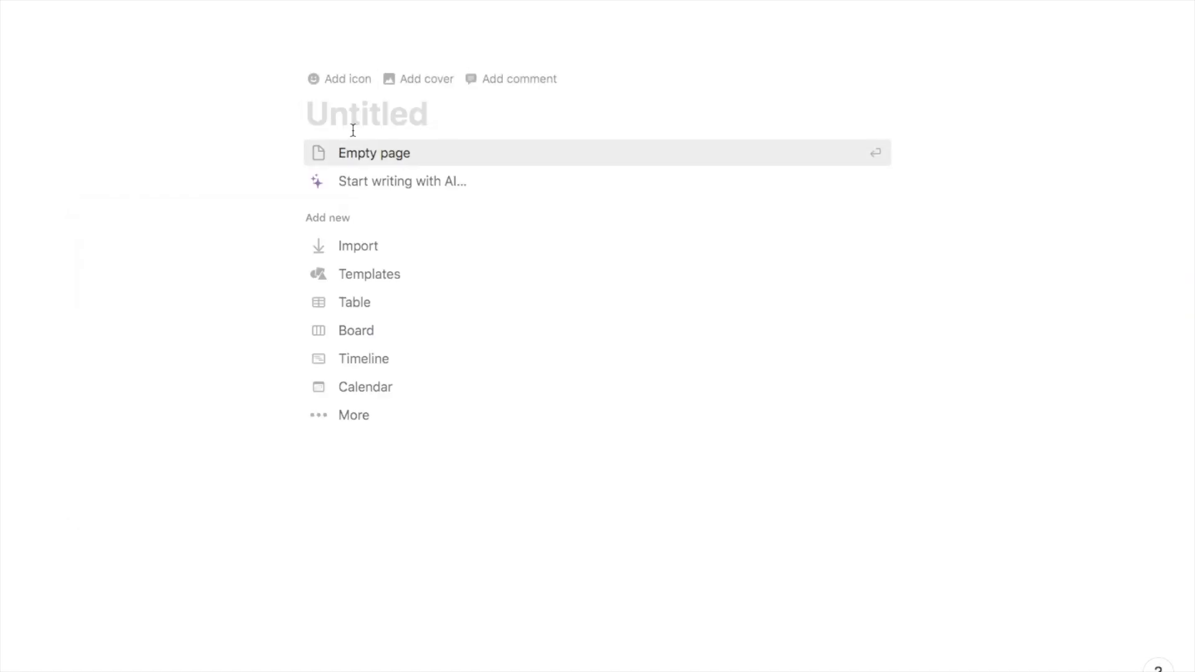
pyautogui.write('Columns')
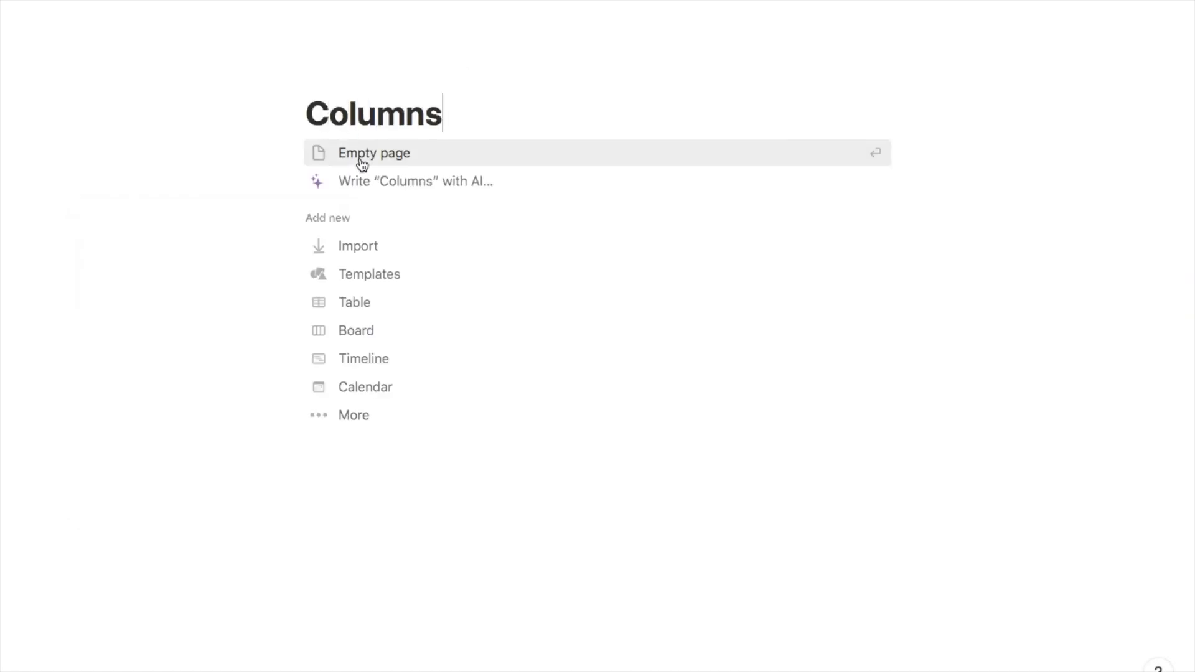
pyautogui.click(361, 164)
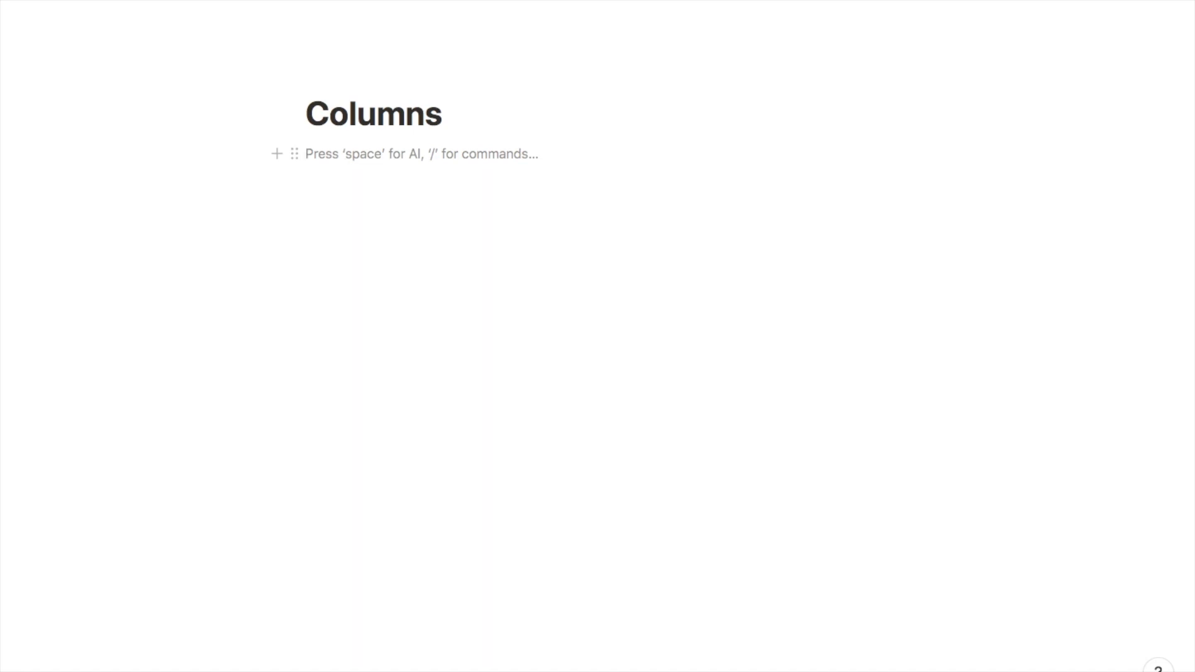
# Insert a 2-column block in the Columns page and add a blank to-do item in each column
pyautogui.write('/colum')
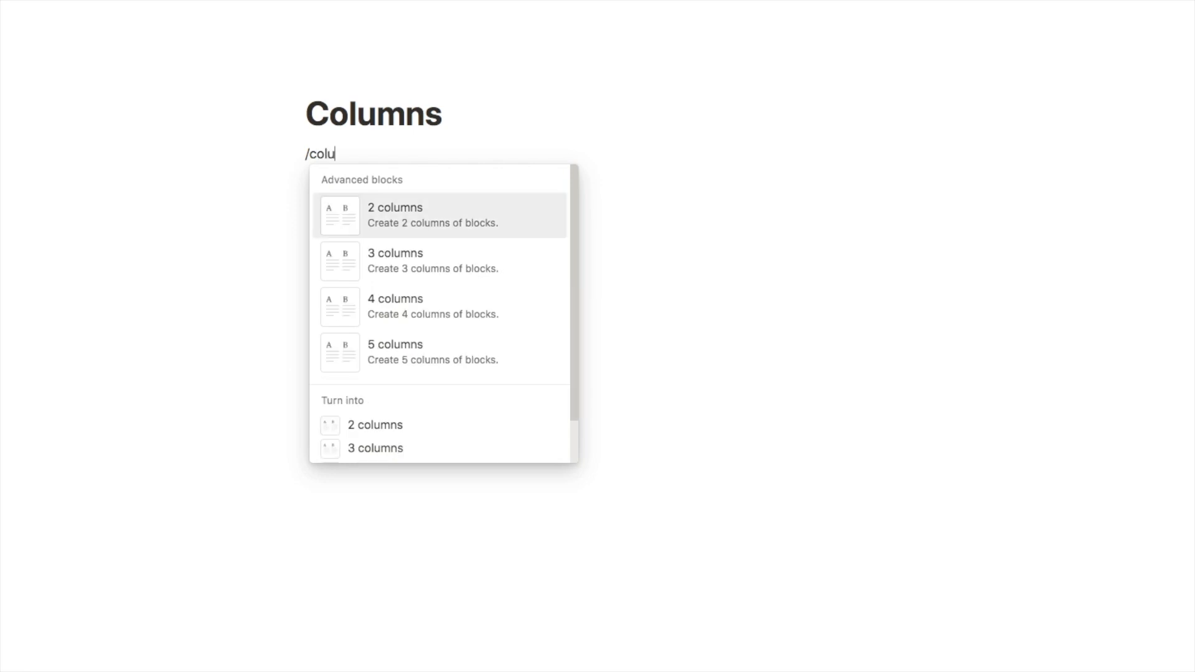
pyautogui.click(405, 221)
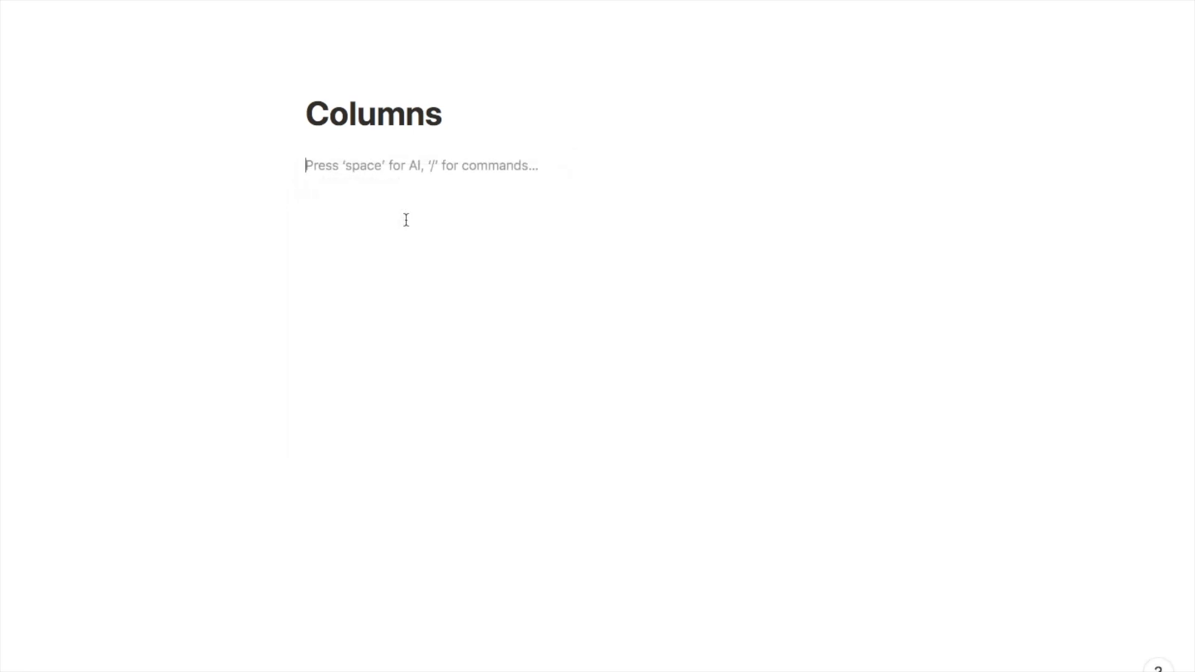
pyautogui.write('/todo')
pyautogui.press('Return')
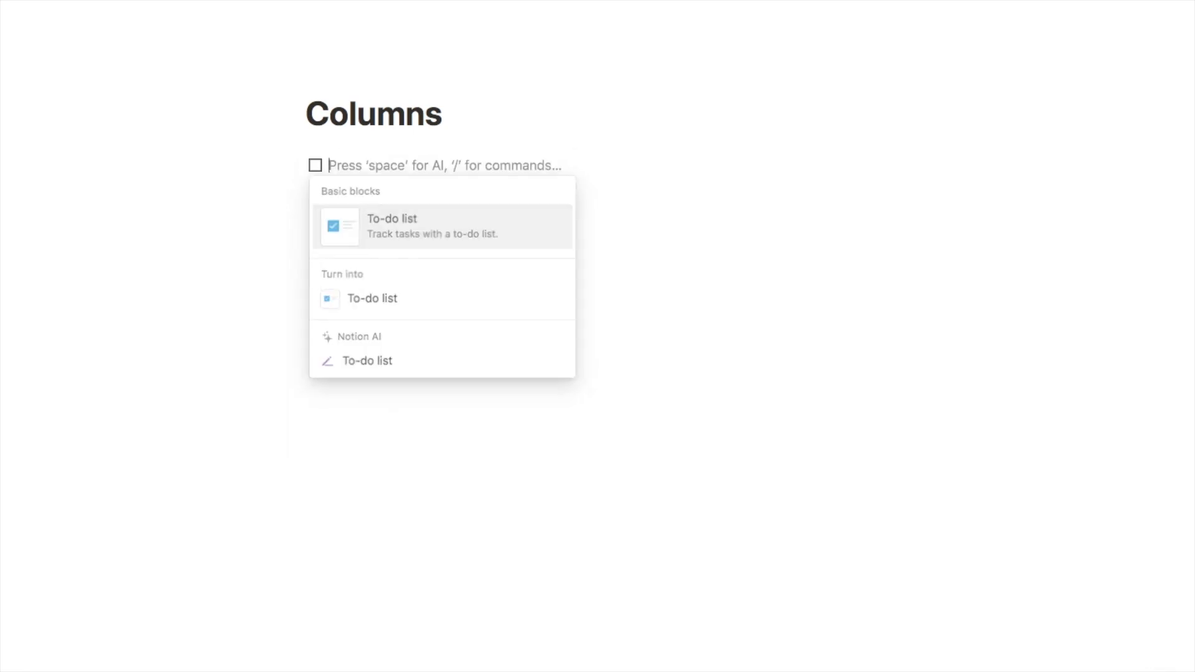
pyautogui.click(725, 173)
pyautogui.write('/todo')
pyautogui.press('Return')
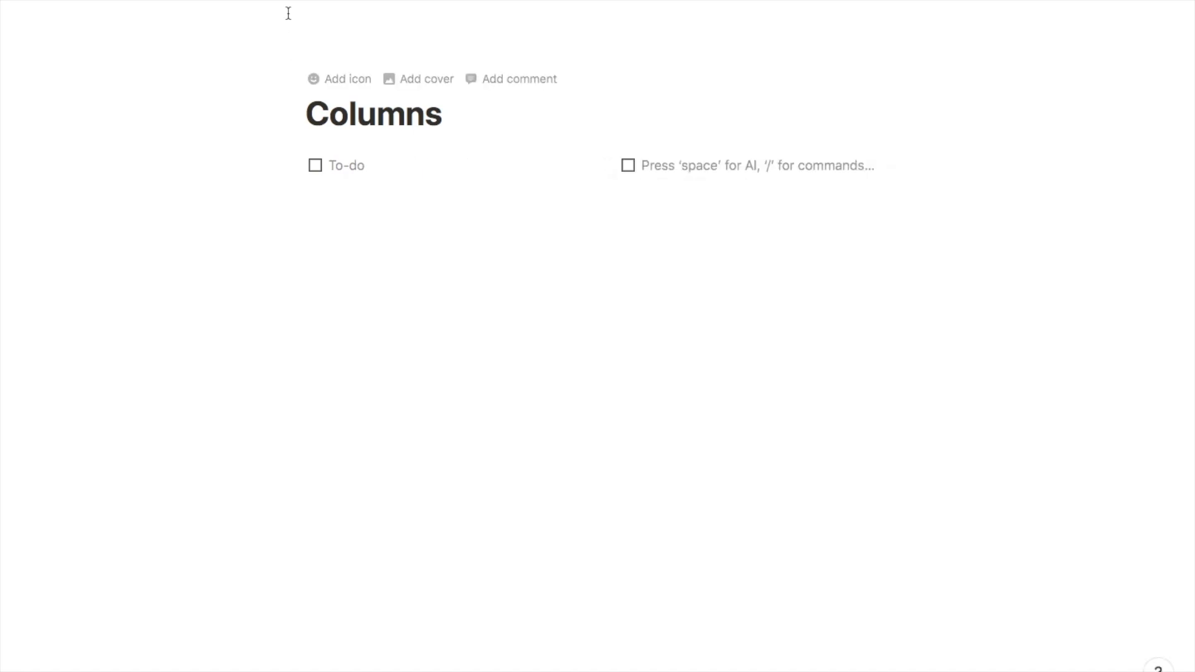
# Return to the parent page and turn the Columns page block under Monday into Text
pyautogui.click(250, 0)
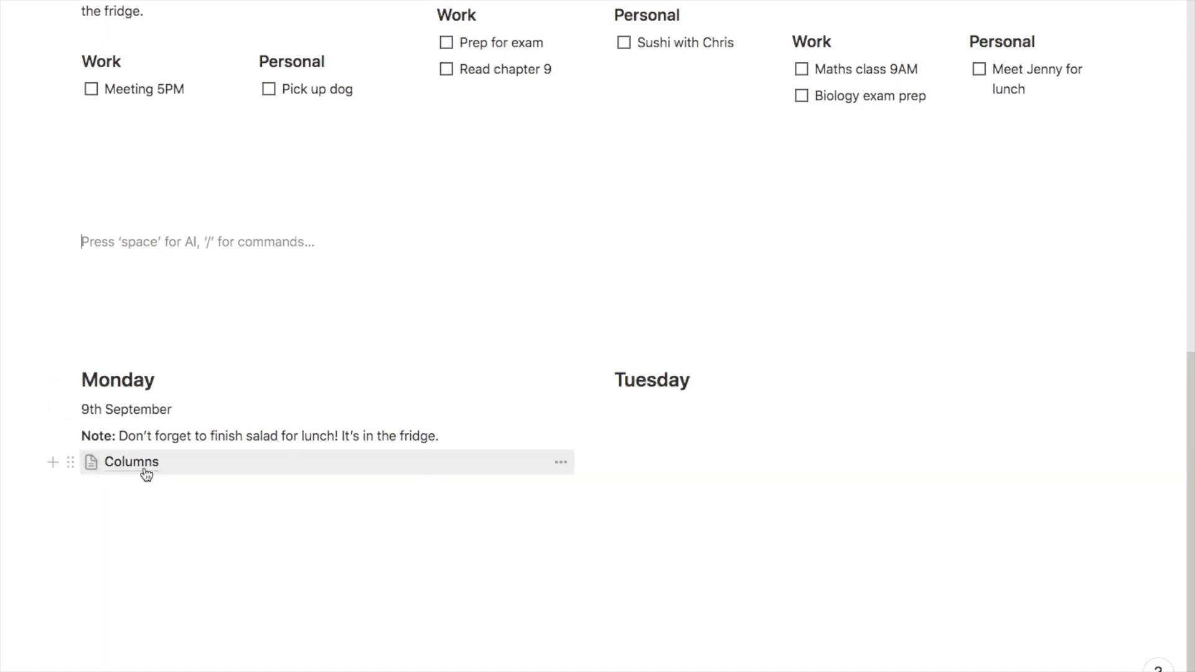
pyautogui.click(71, 465)
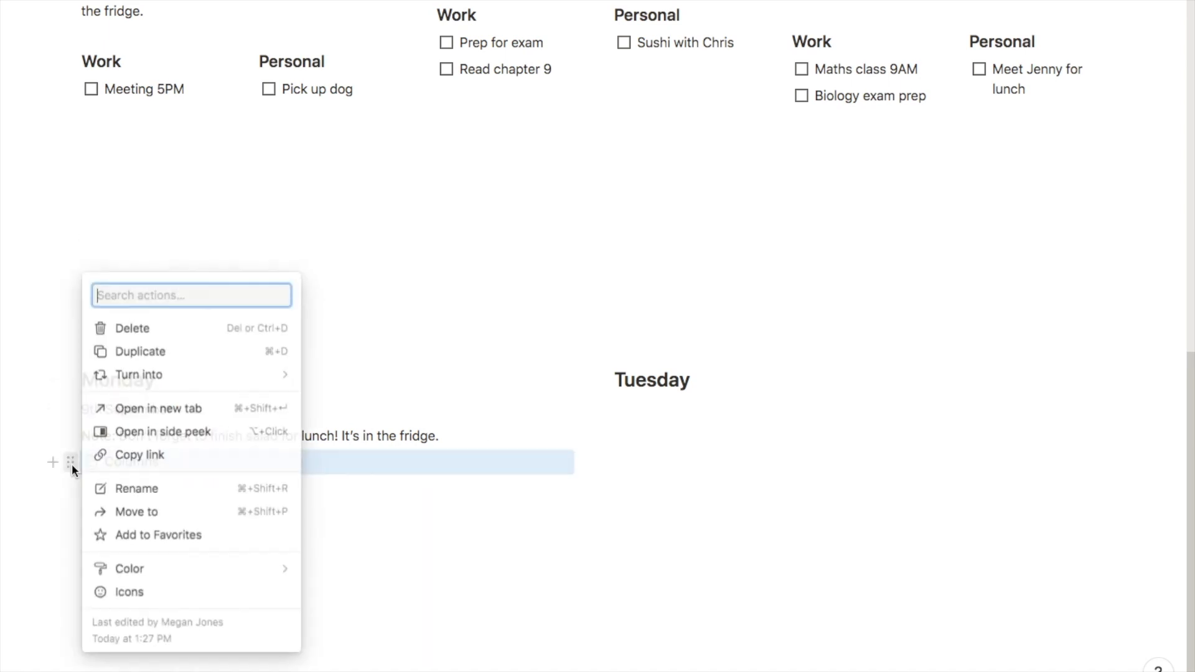
pyautogui.moveTo(145, 378)
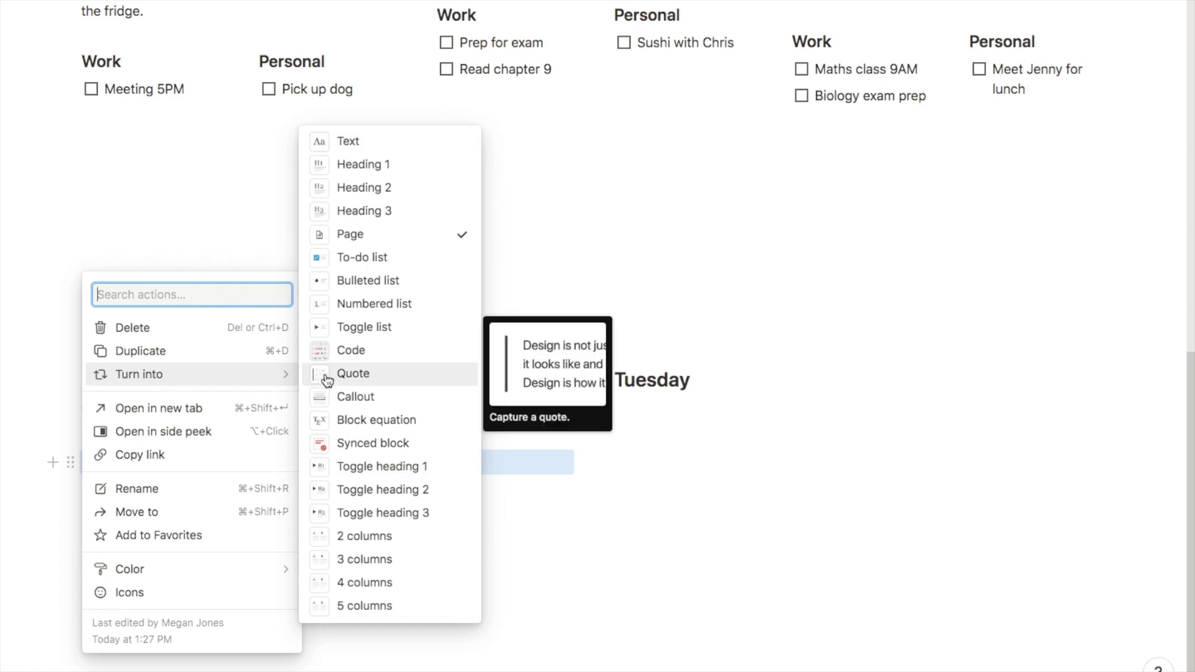
pyautogui.click(365, 142)
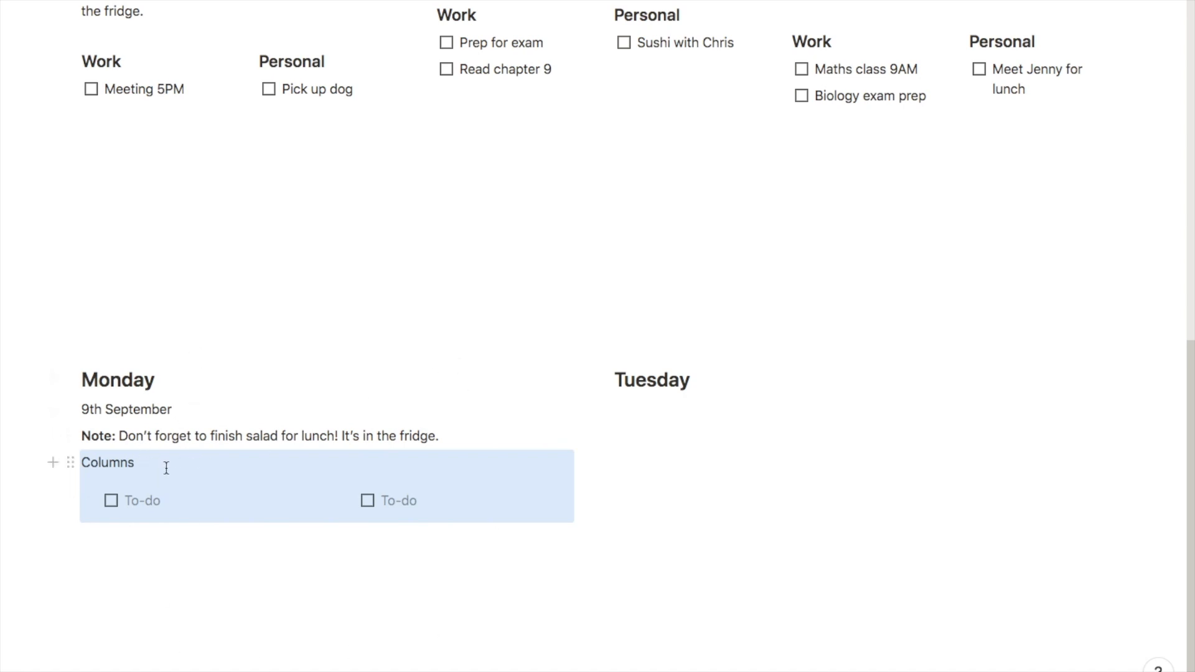
# Remove the Columns text line above the nested to-do columns and enter Walk dog in the first to-do
pyautogui.click(145, 462)
pyautogui.press('BackSpace')
pyautogui.press('BackSpace')
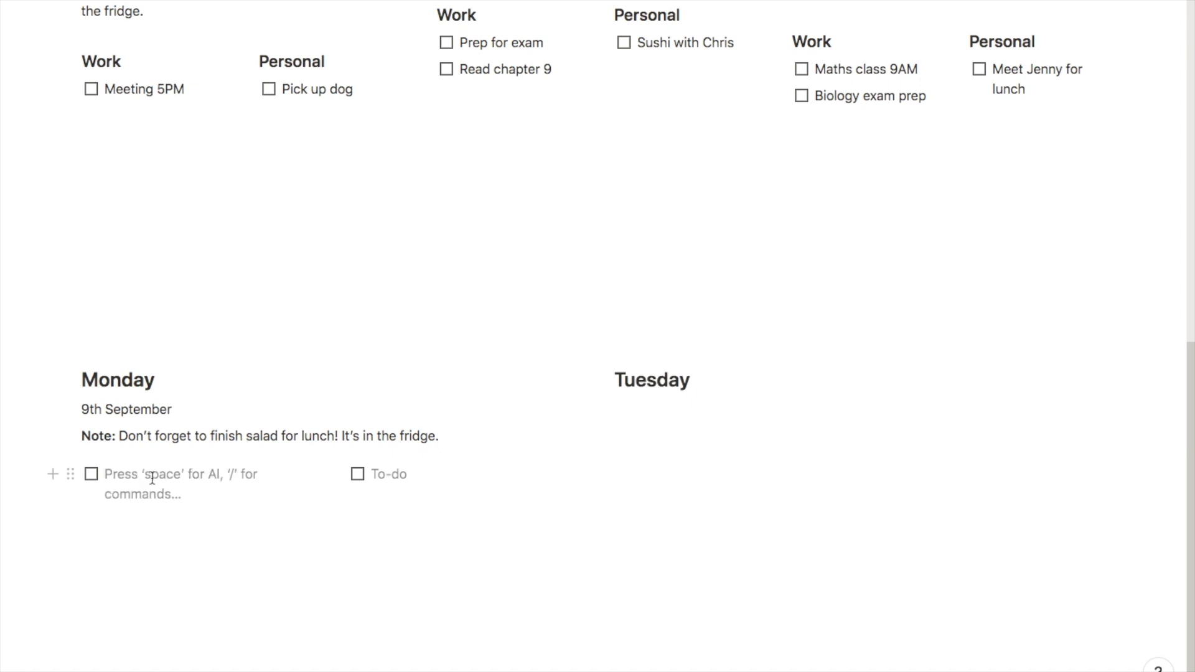
pyautogui.scroll(-1, 261, 470)
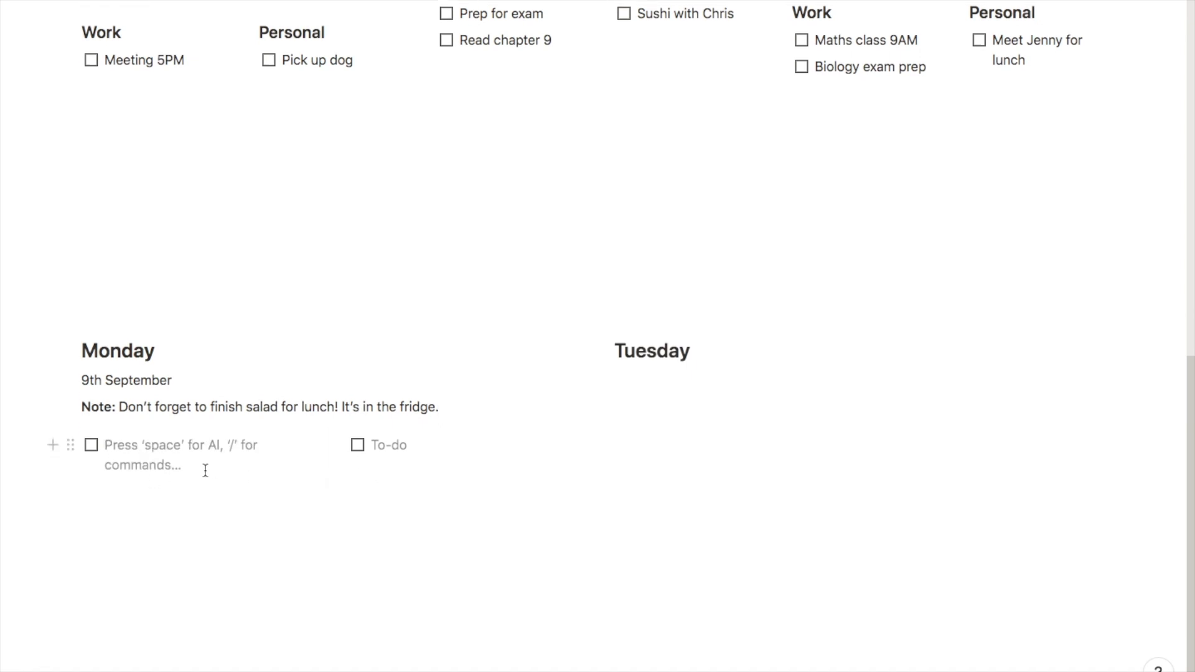
pyautogui.write('Walk dog')
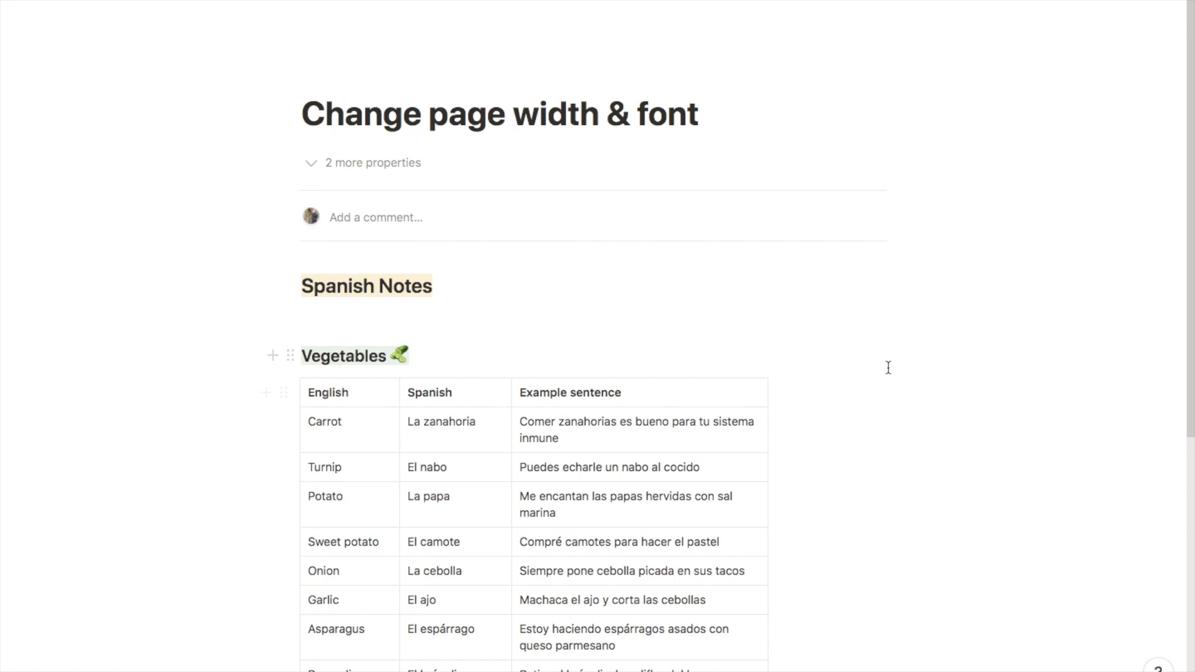
# Turn on Full width for the Change page width & font page and close the page options
pyautogui.scroll(-1, 888, 368)
pyautogui.scroll(-7, 411, 383)
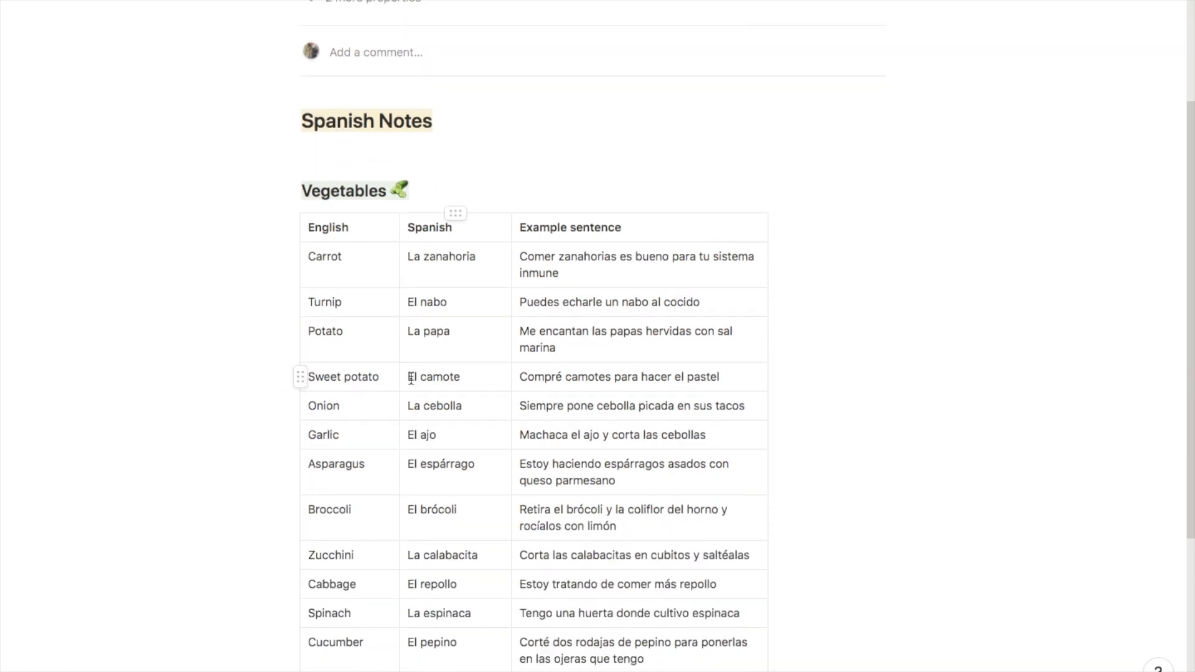
pyautogui.scroll(7, 701, 456)
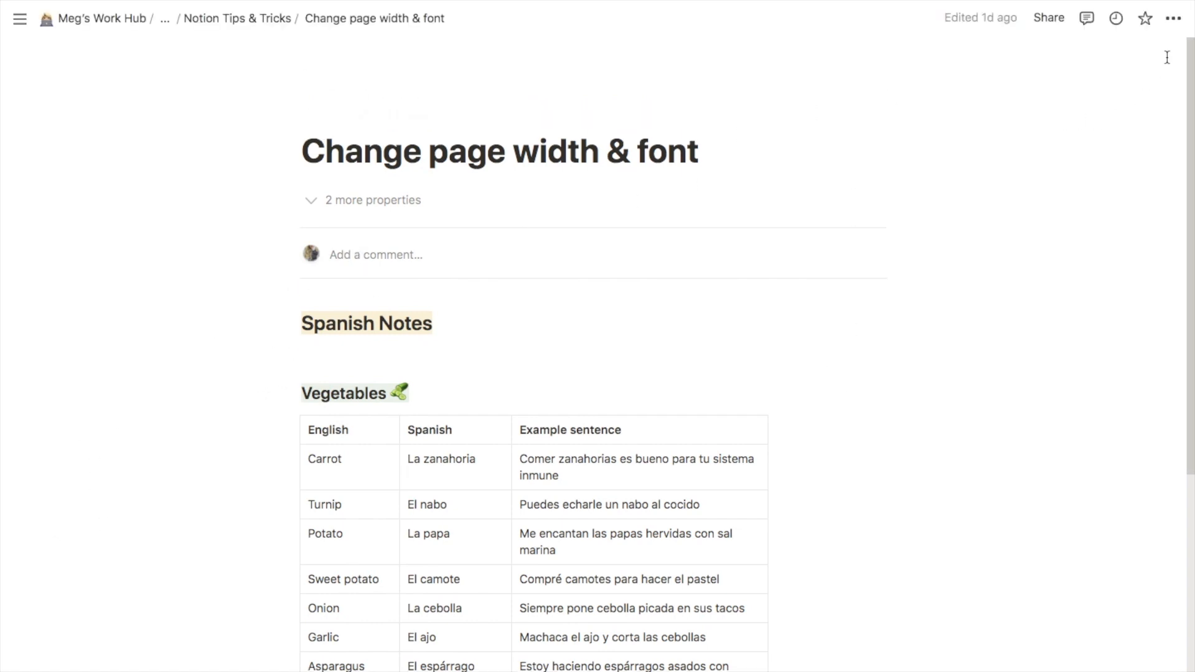
pyautogui.click(1174, 19)
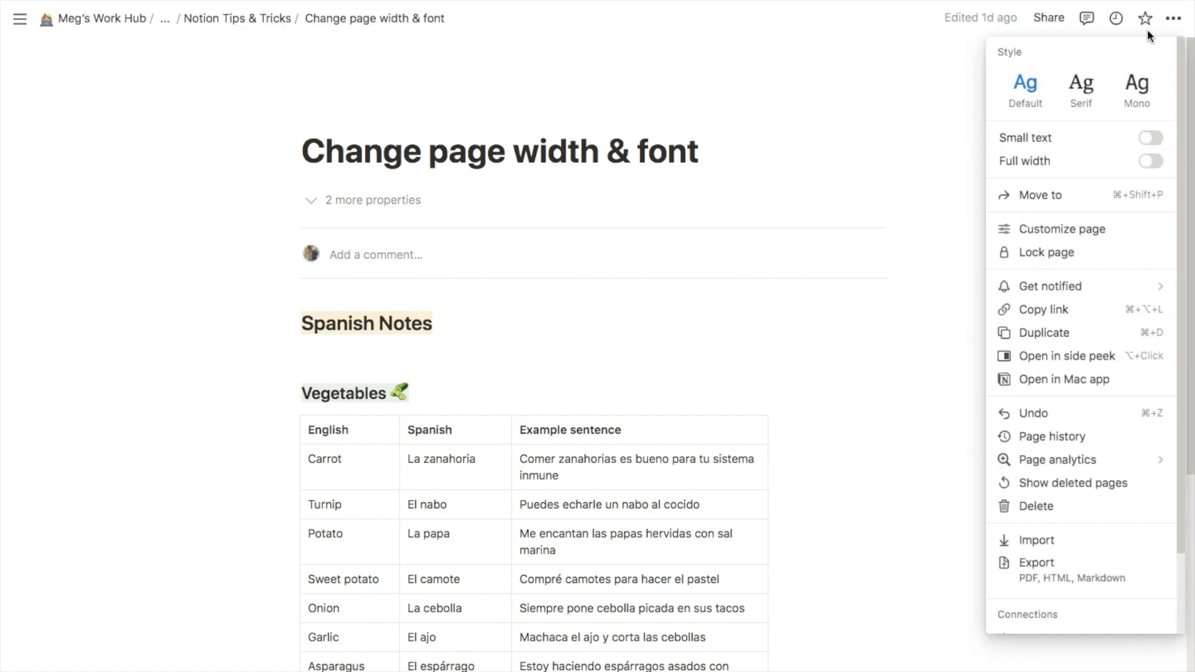
pyautogui.click(1152, 163)
pyautogui.click(923, 494)
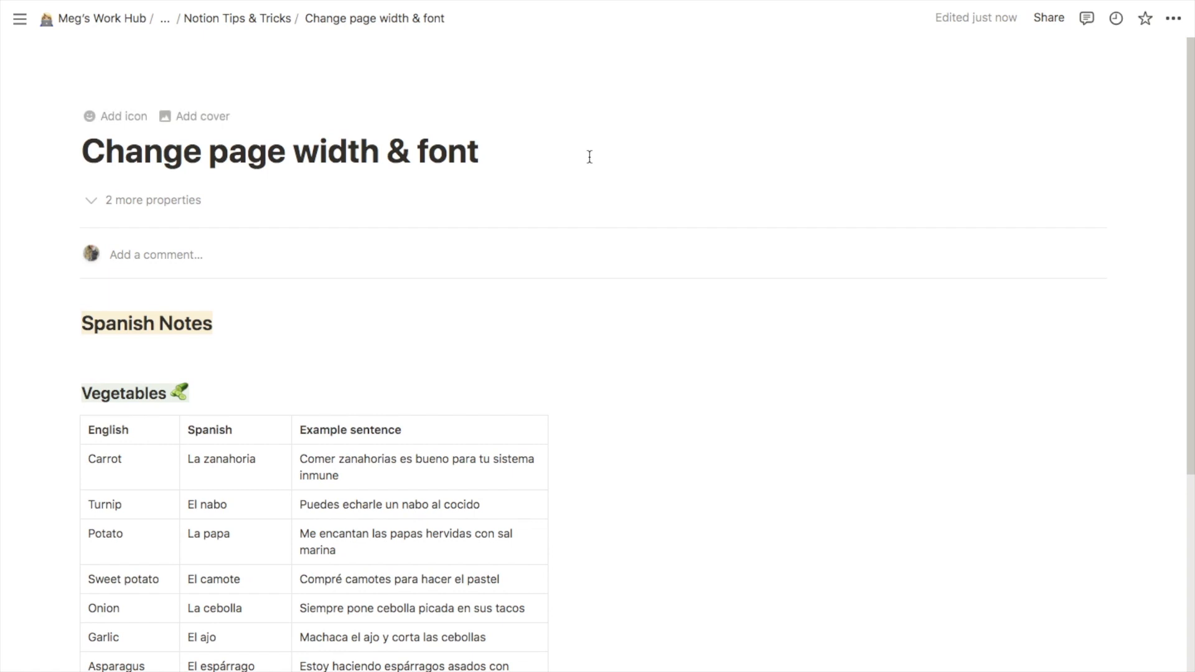
# Try the Serif and Mono font styles on the Change page width & font page, finishing with Serif
pyautogui.scroll(-2, 824, 394)
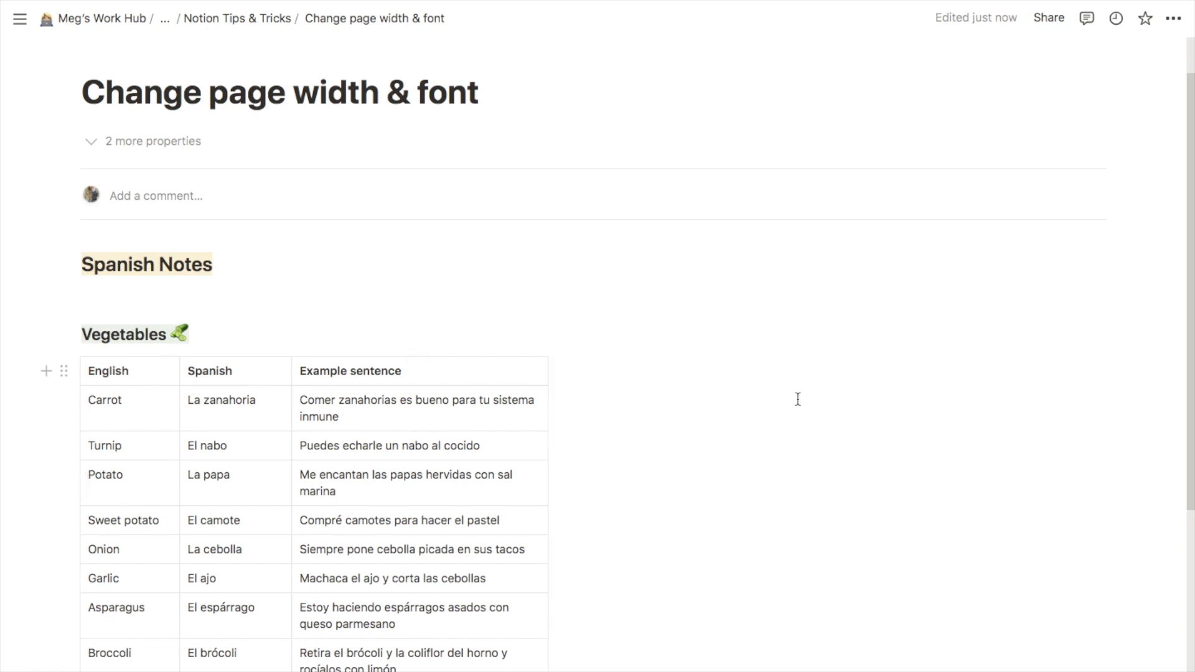
pyautogui.scroll(2, 798, 398)
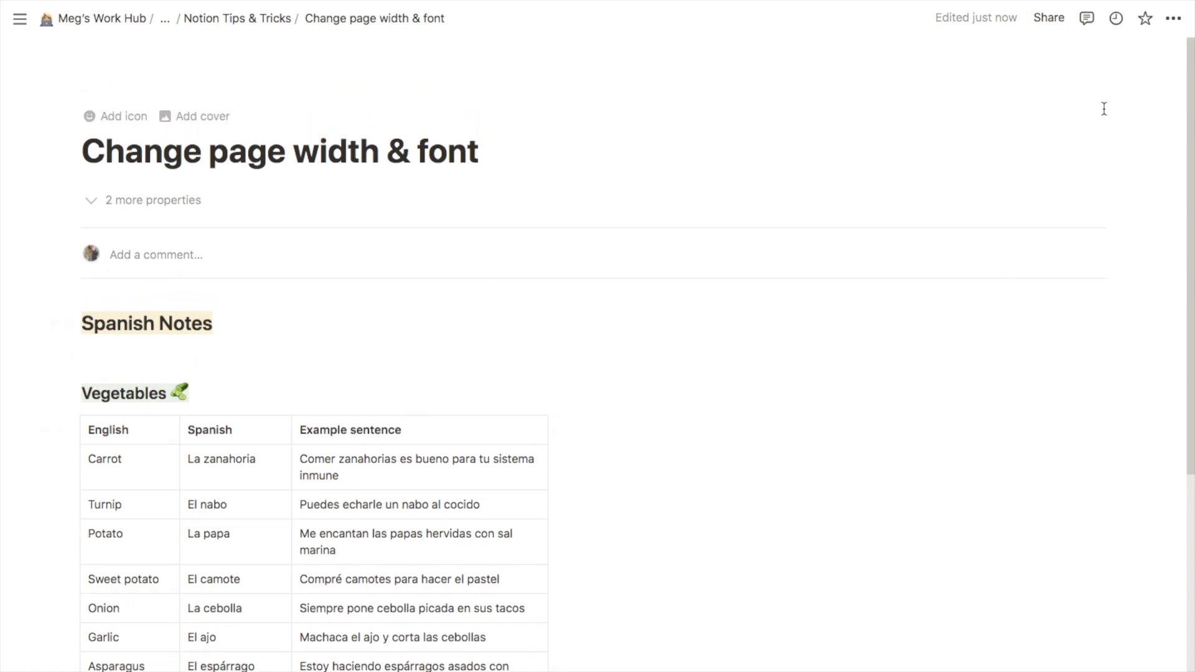
pyautogui.click(1174, 18)
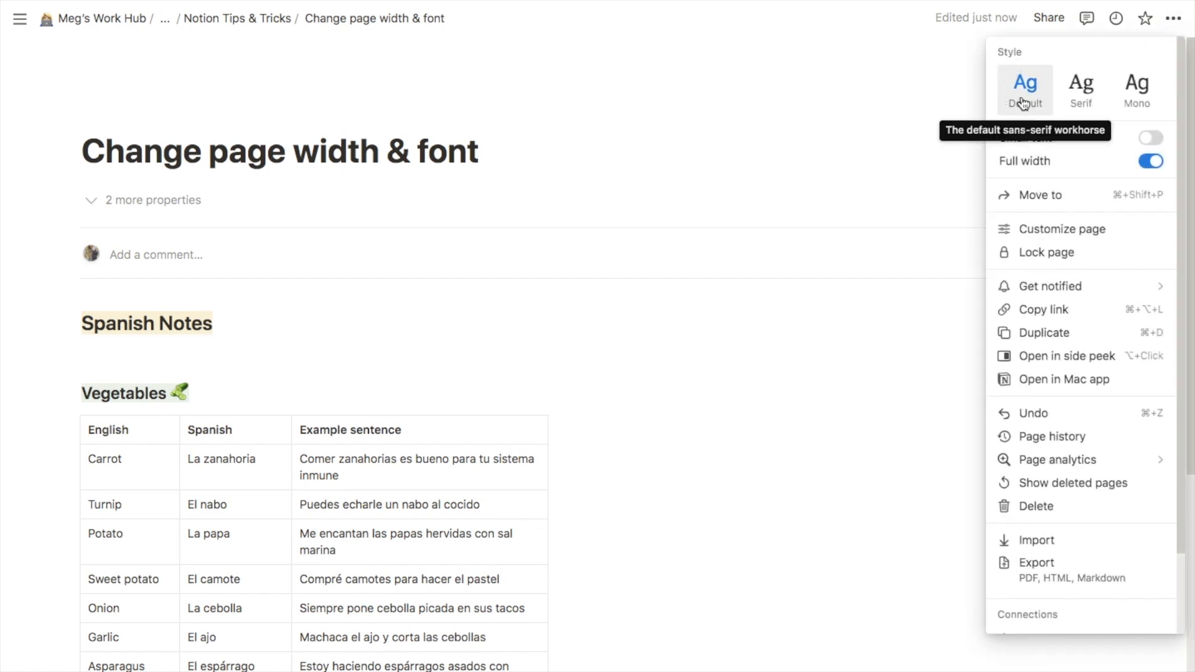
pyautogui.click(1081, 87)
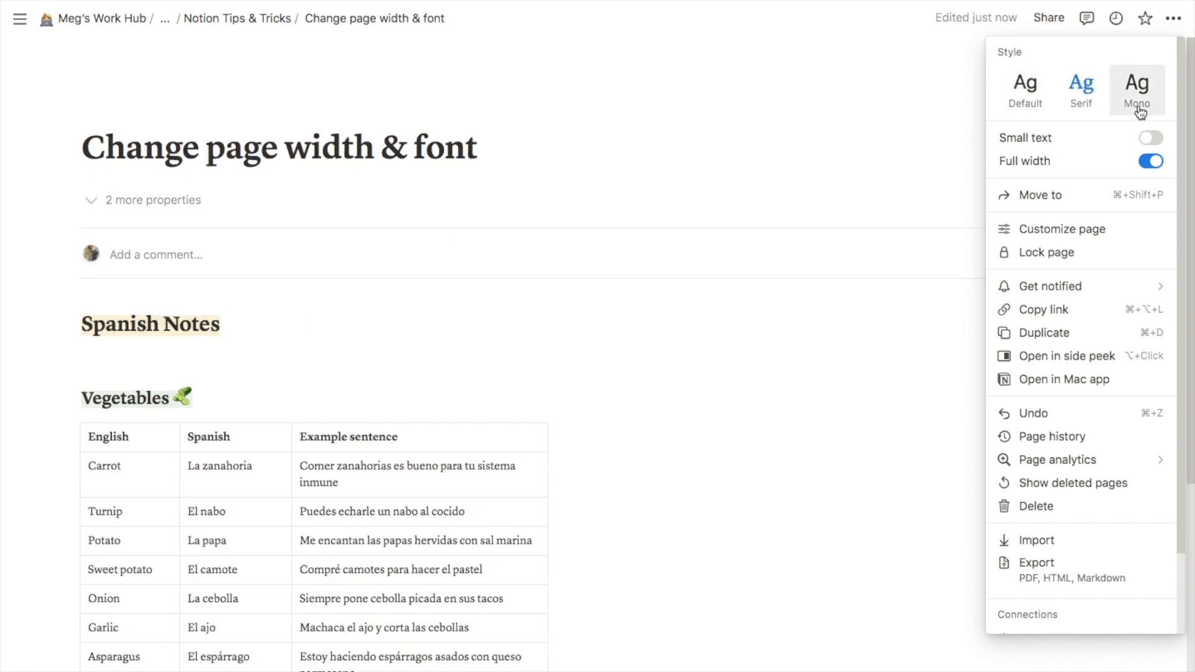
pyautogui.click(1137, 87)
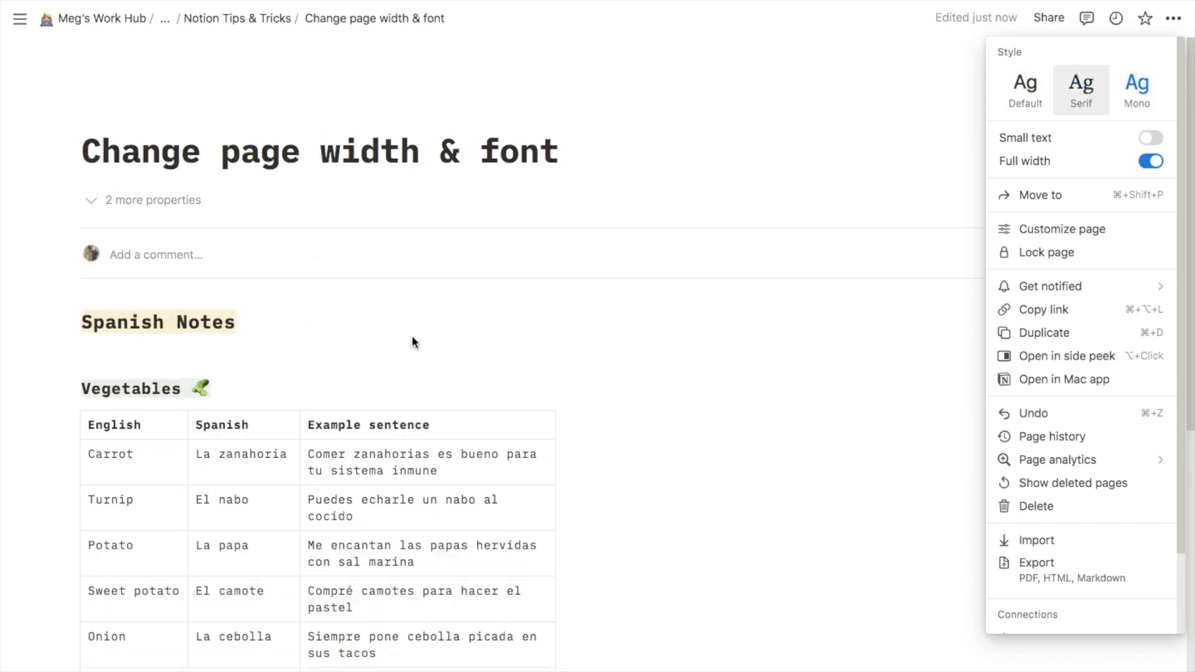
pyautogui.click(1081, 91)
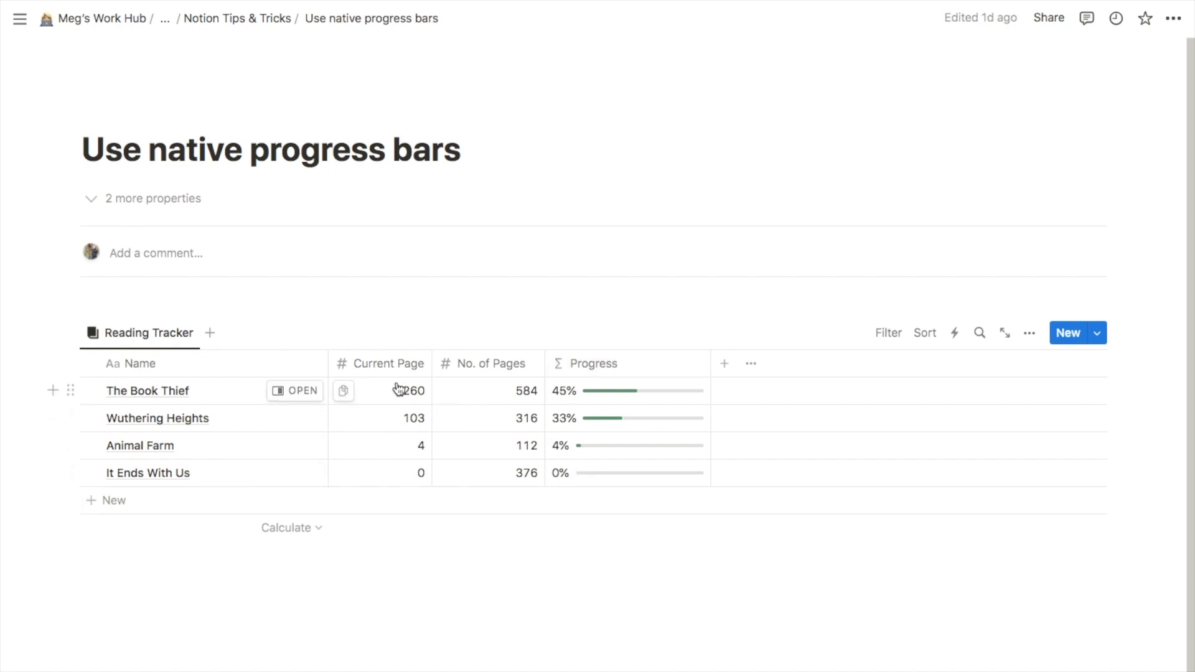
# Add a Formula property named Progress to the Reading Tracker table
pyautogui.moveTo(483, 533)
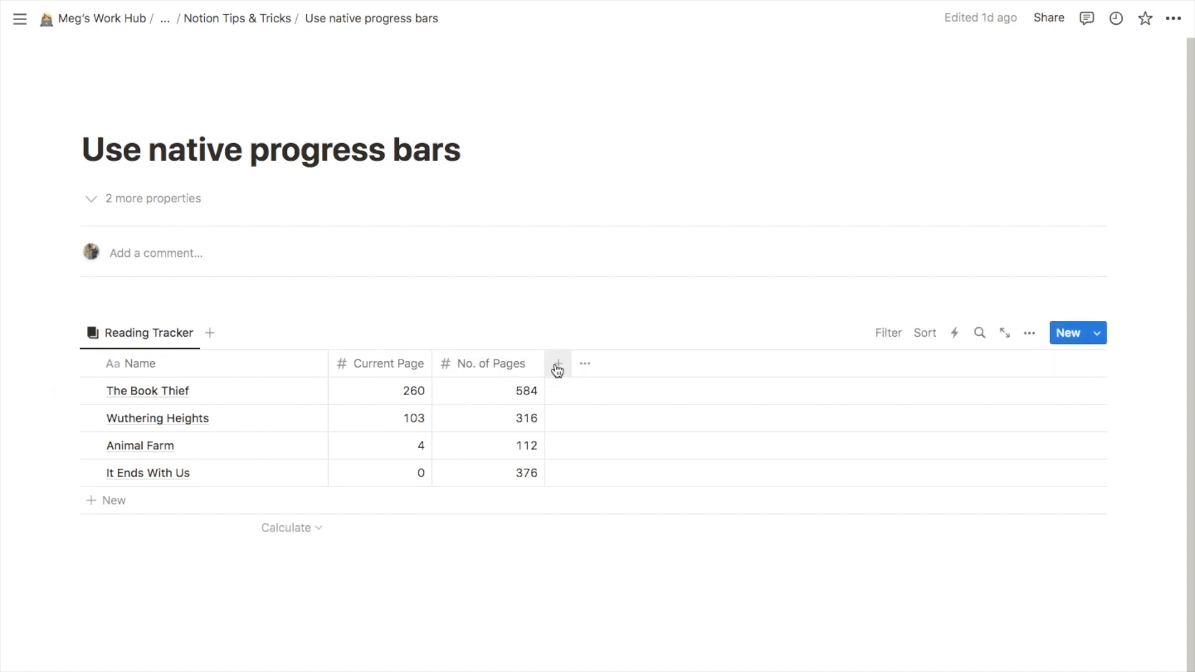
pyautogui.click(558, 367)
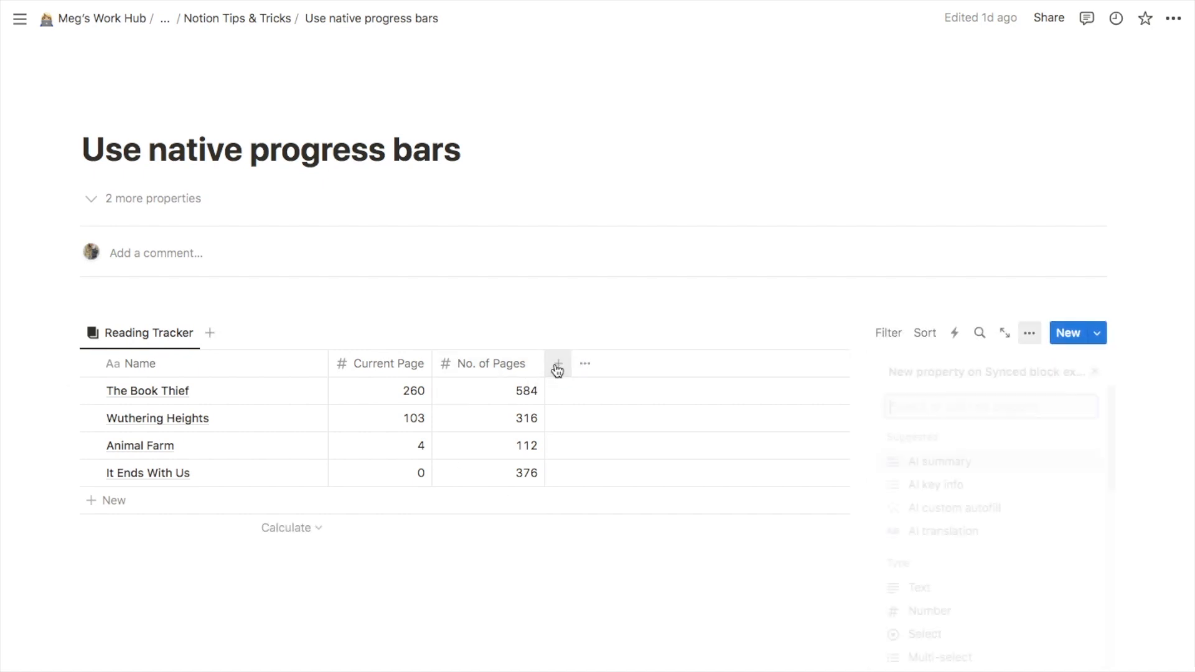
pyautogui.write('for')
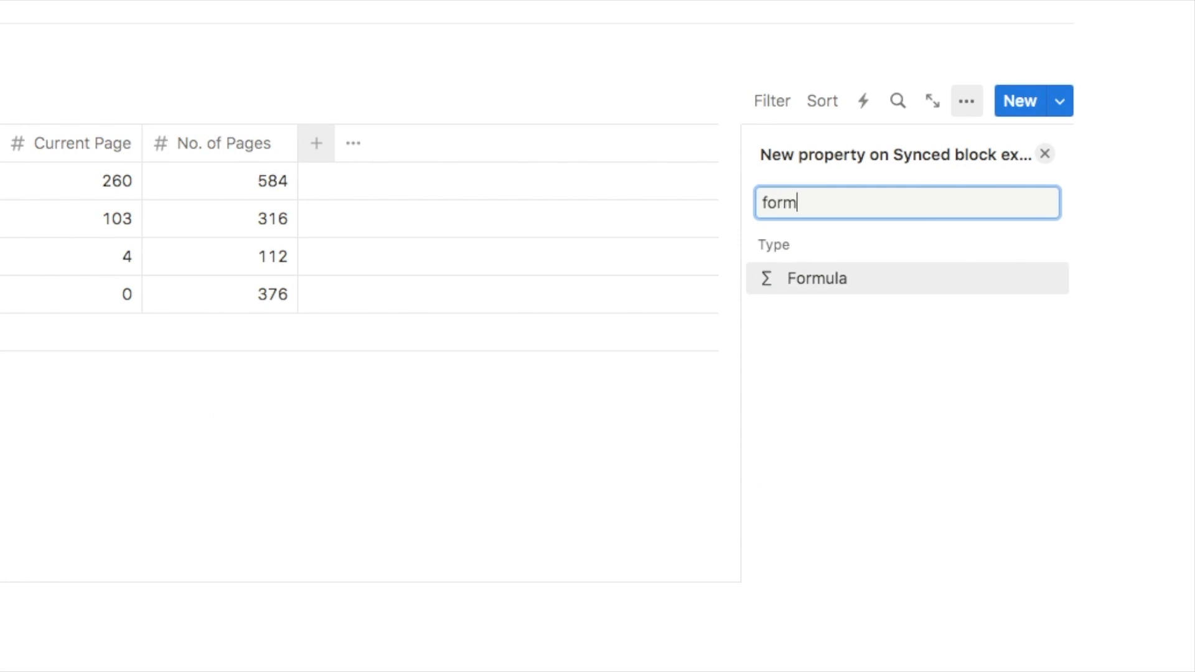
pyautogui.write('m')
pyautogui.click(827, 281)
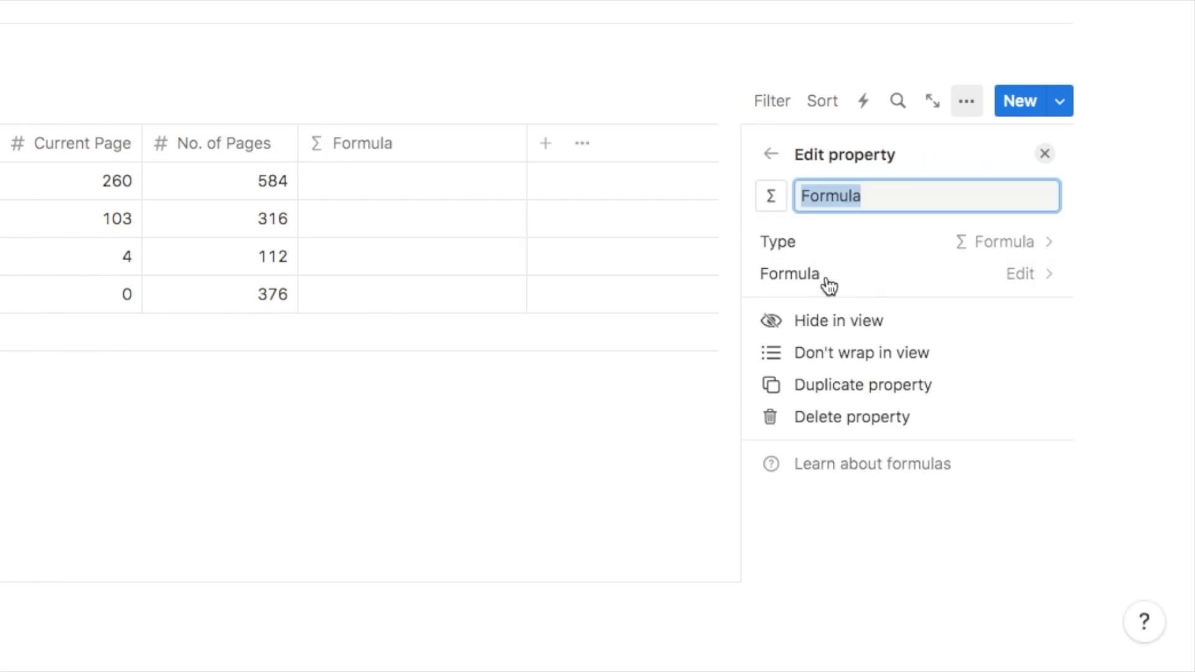
pyautogui.write('Progress')
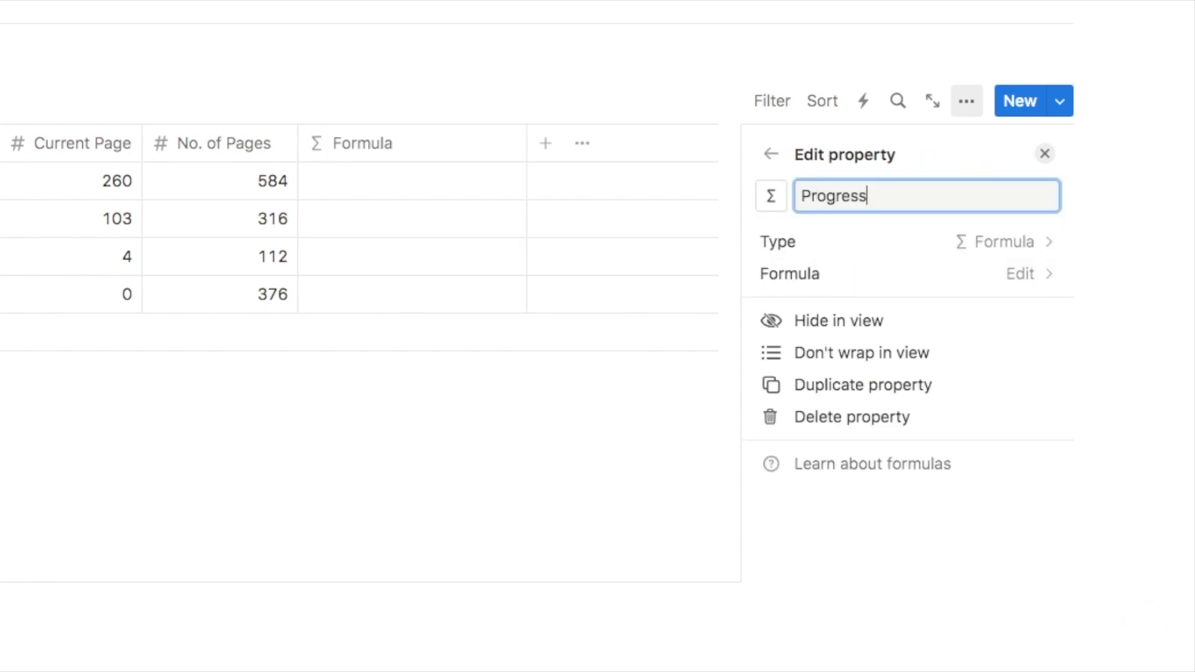
# Enter the formula (Current Page/No. of Pages) for the Progress property, using the two number properties
pyautogui.click(1002, 277)
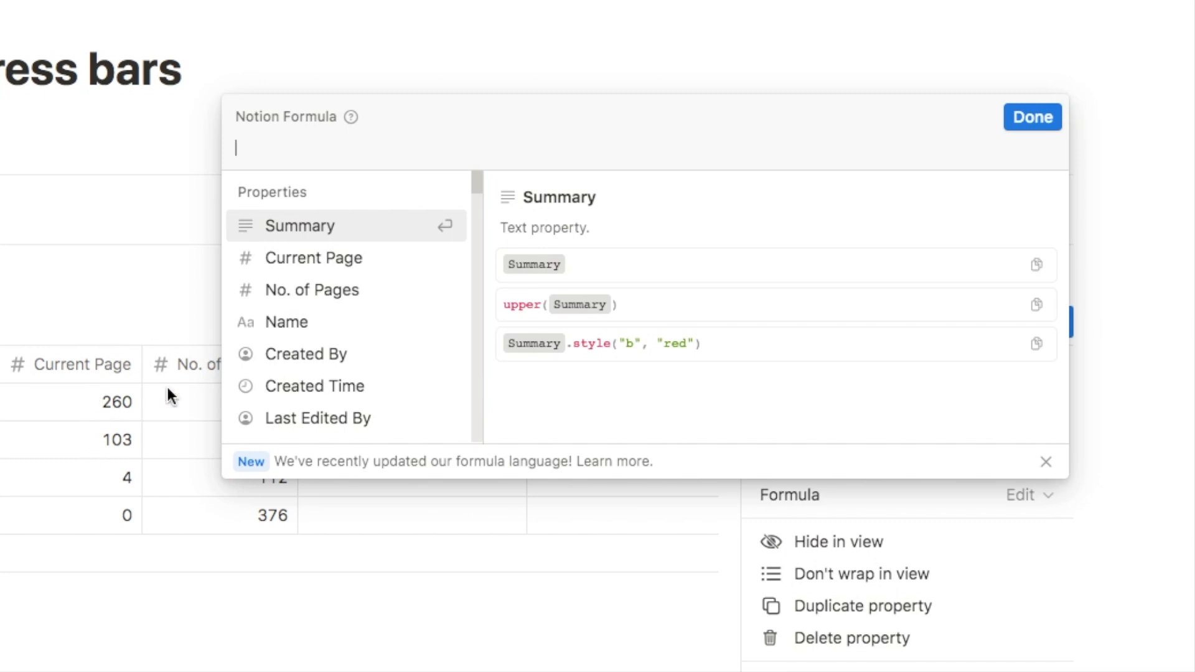
pyautogui.click(301, 265)
pyautogui.write('/')
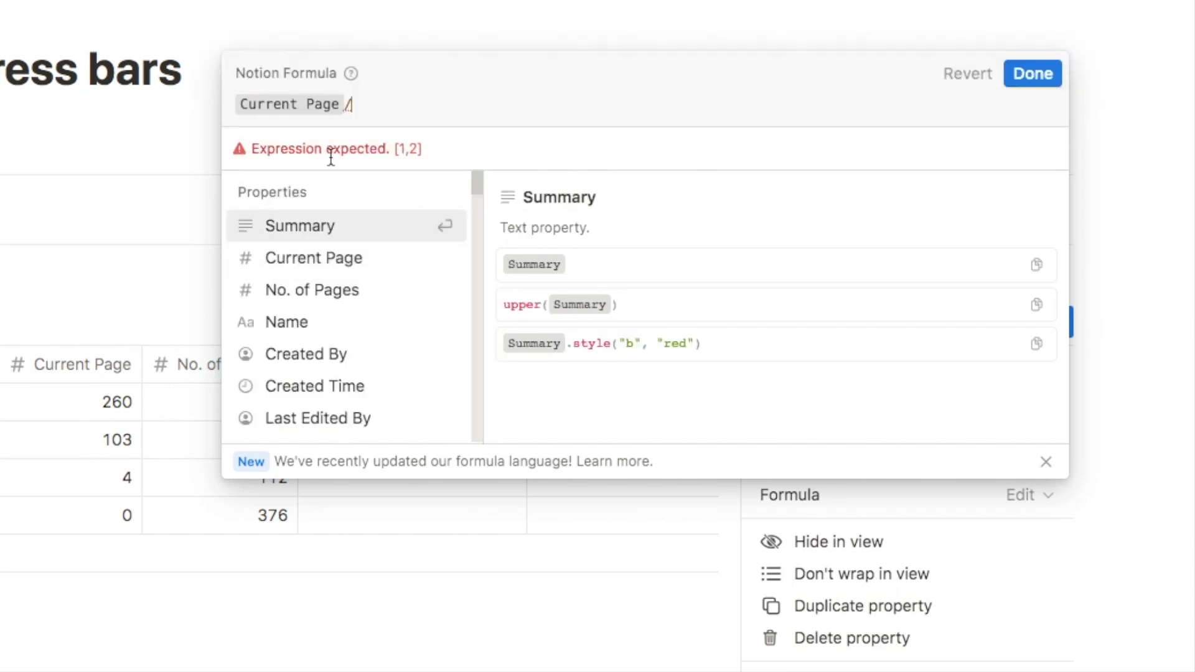
pyautogui.click(311, 292)
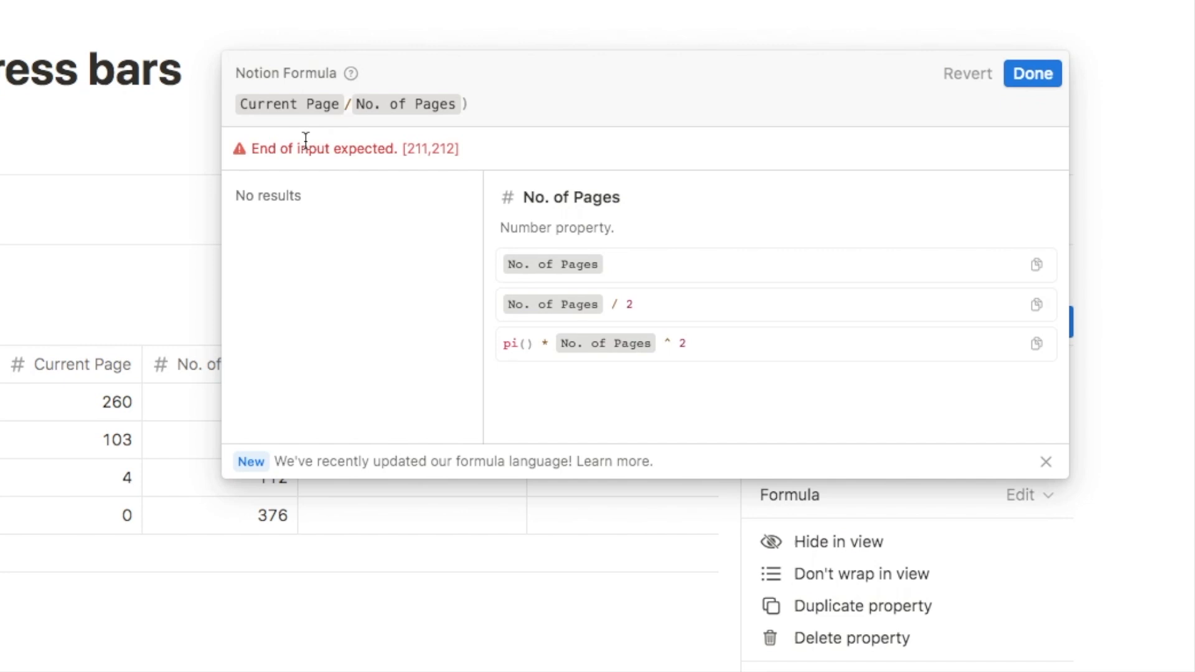
pyautogui.click(234, 105)
pyautogui.write('(')
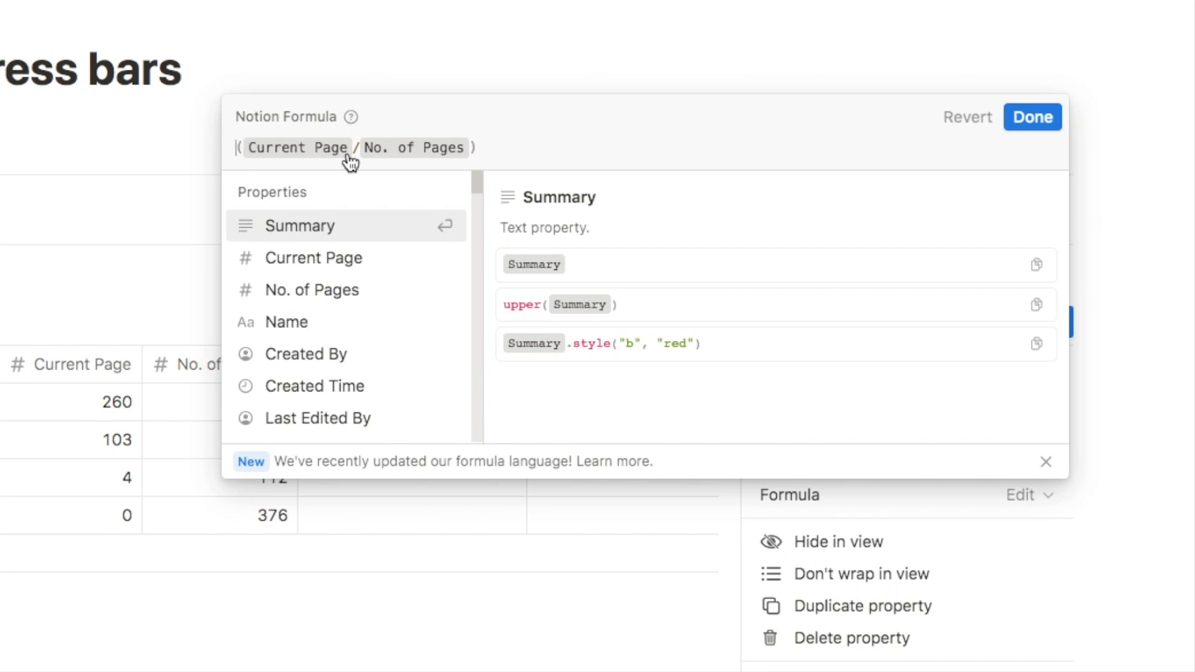
# Extend the Progress formula to round(100*(Current Page/No. of Pages))/100 and save it
pyautogui.click(231, 150)
pyautogui.write('round')
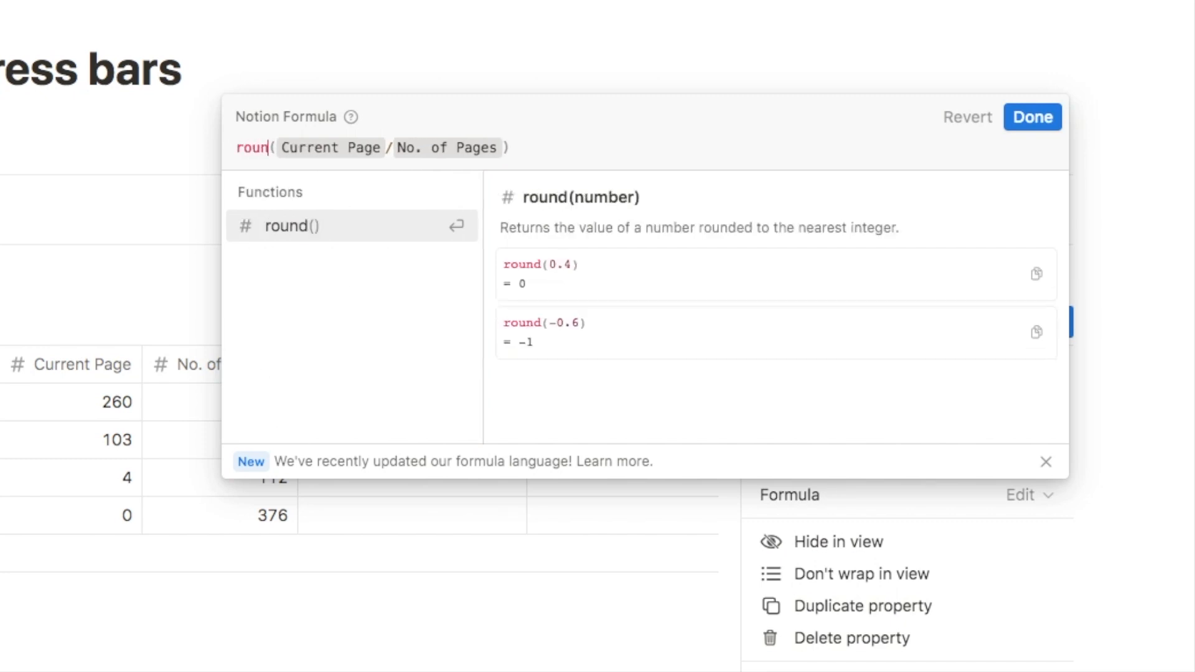
pyautogui.write('(')
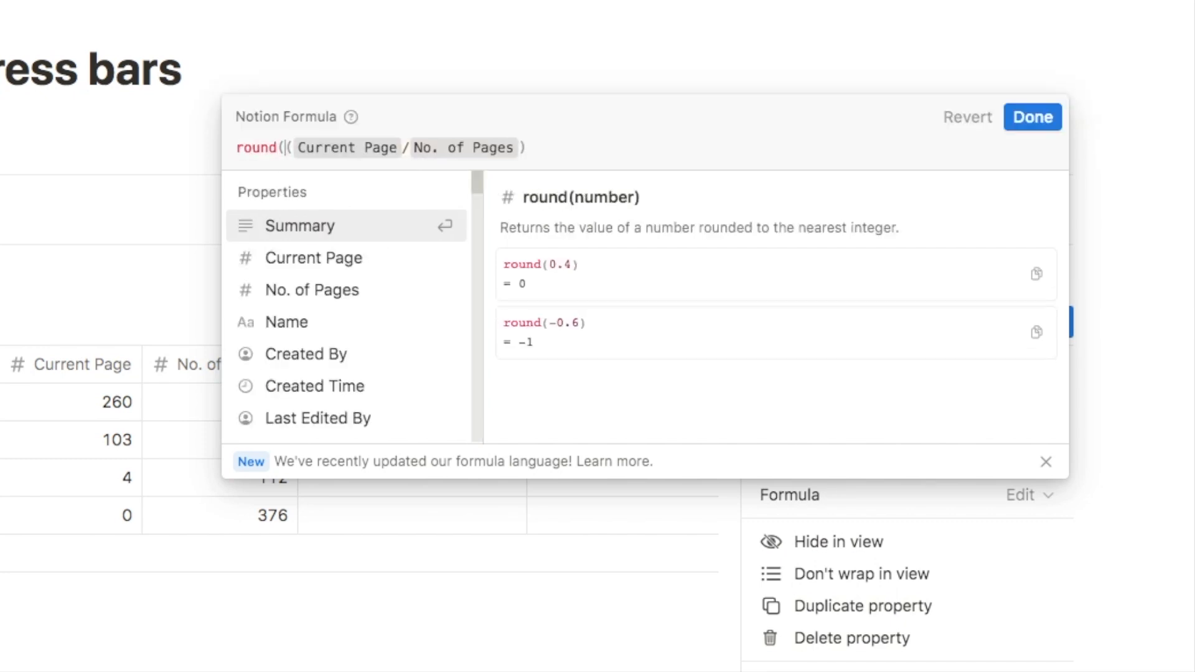
pyautogui.write('100')
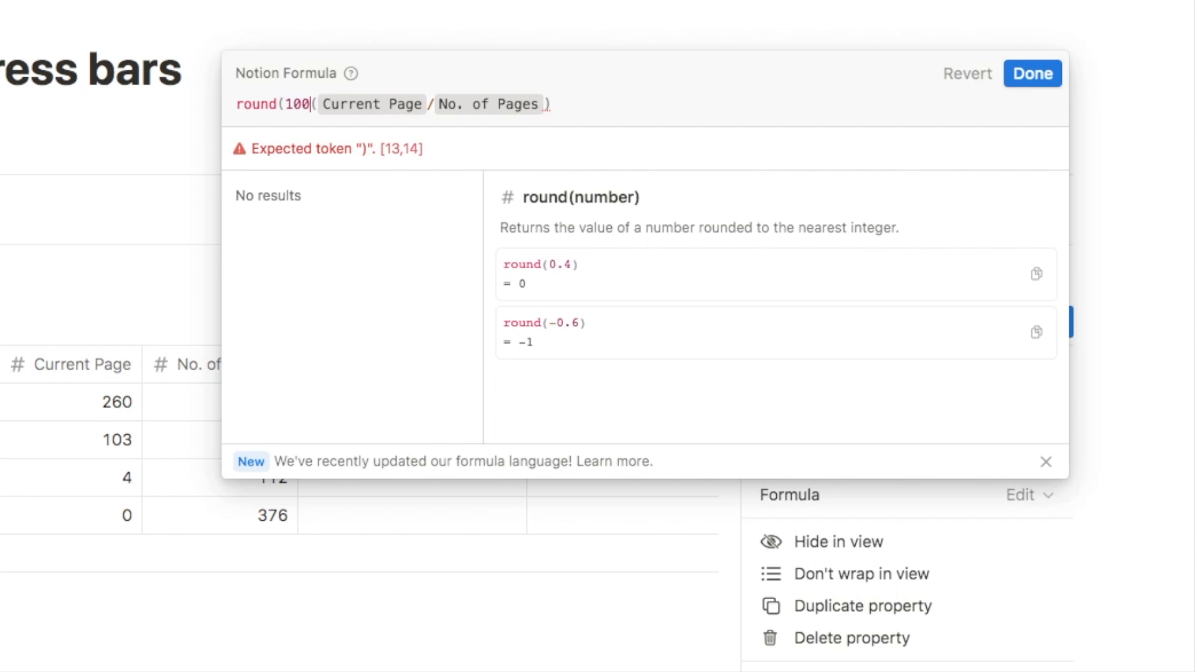
pyautogui.write('*')
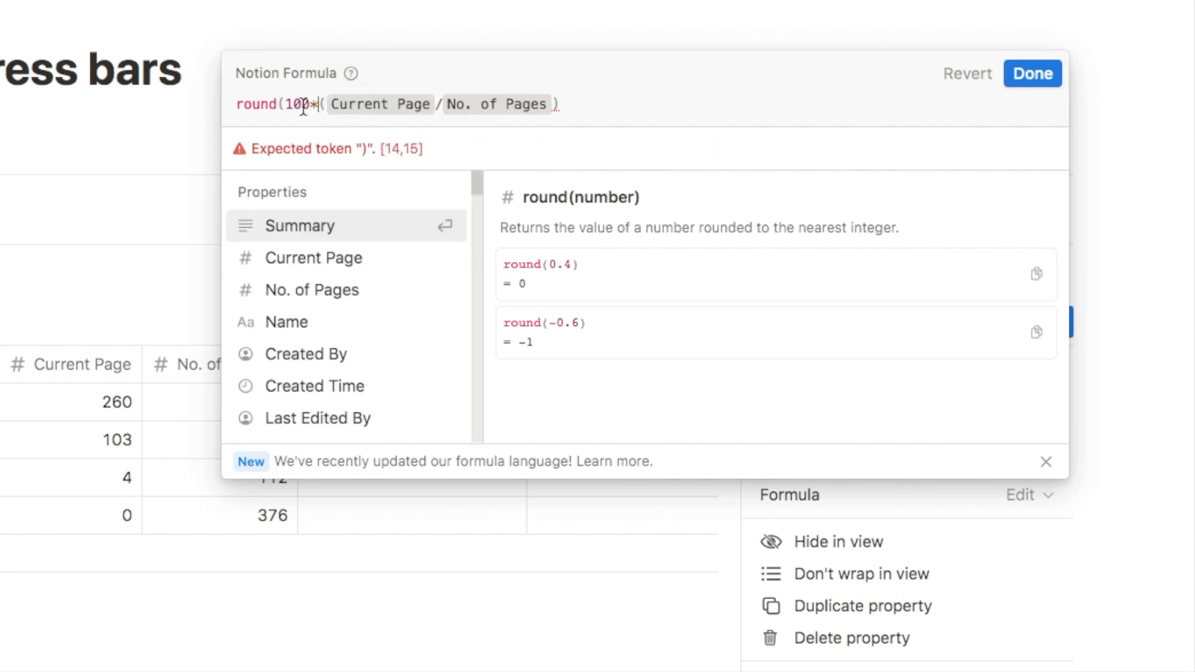
pyautogui.click(582, 105)
pyautogui.write(')')
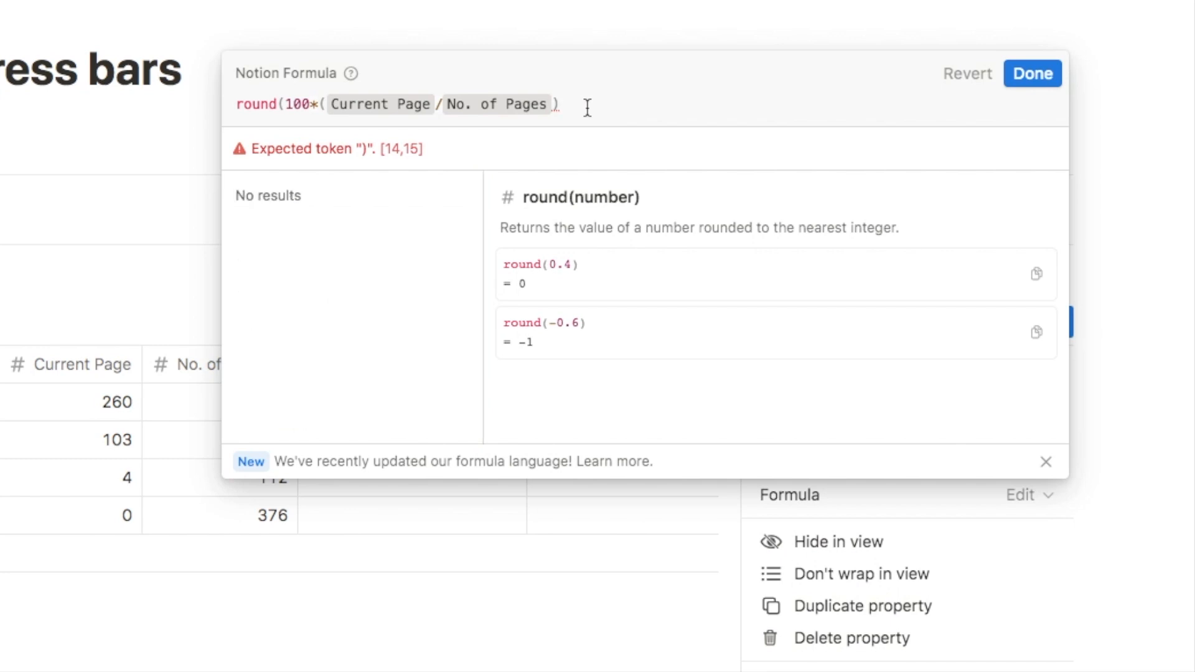
pyautogui.write('/100')
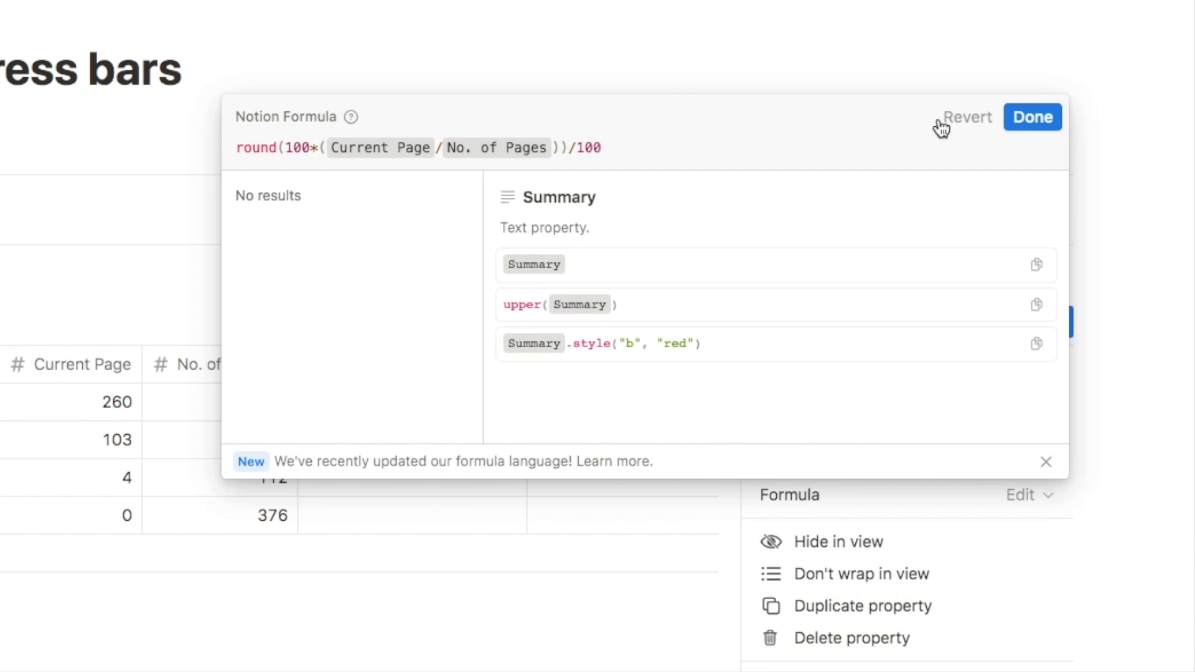
pyautogui.click(1027, 124)
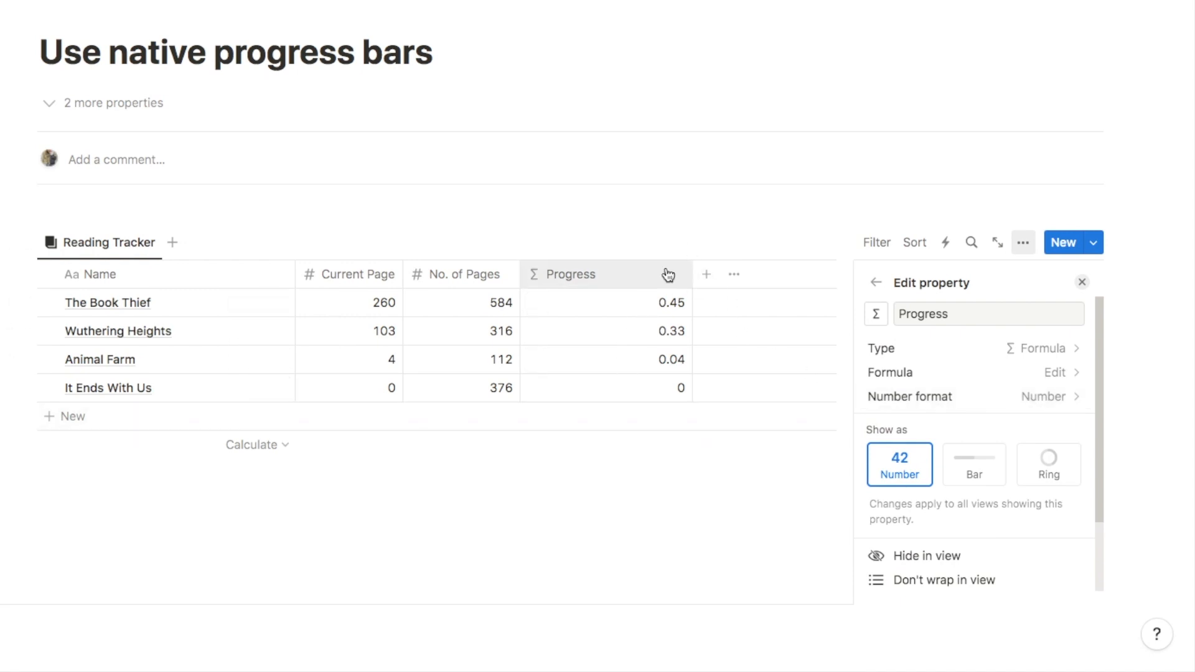
# Set the Progress number format to Percent and show it as a Bar, trying the Ring display as well
pyautogui.click(906, 402)
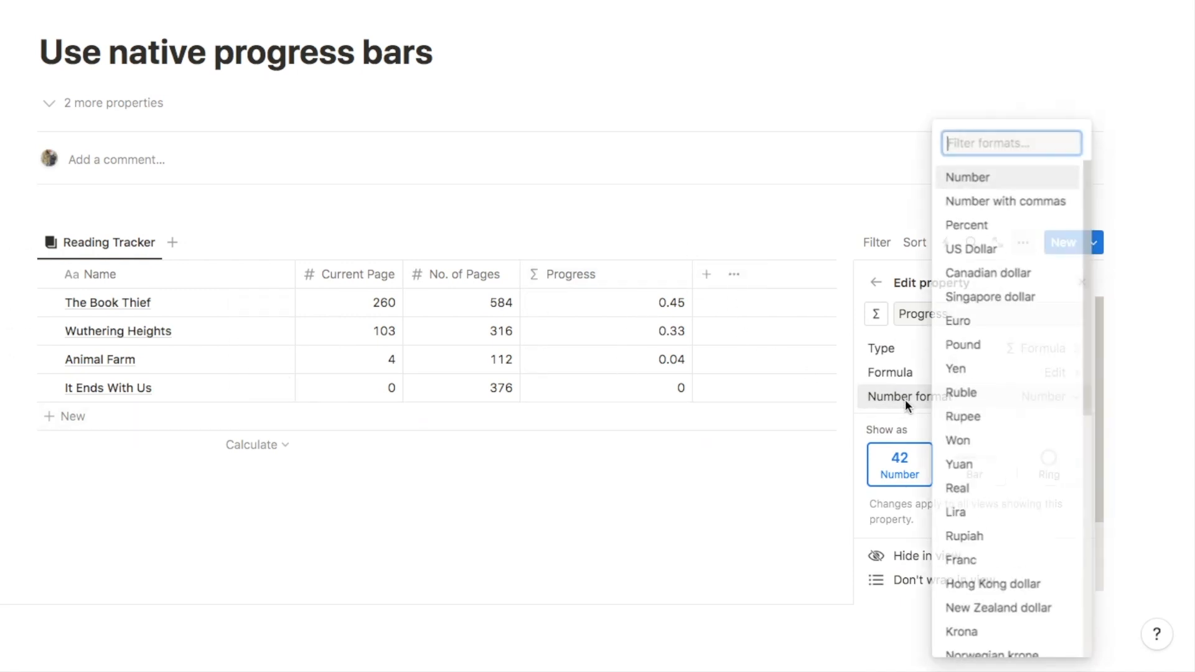
pyautogui.click(966, 225)
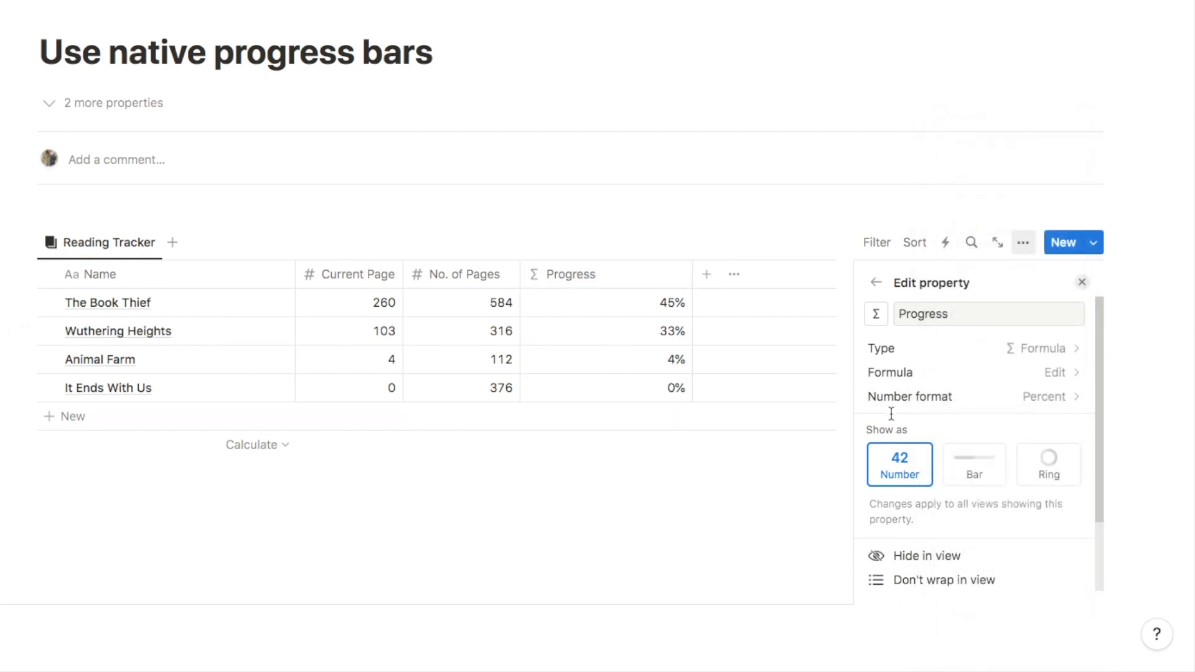
pyautogui.click(968, 480)
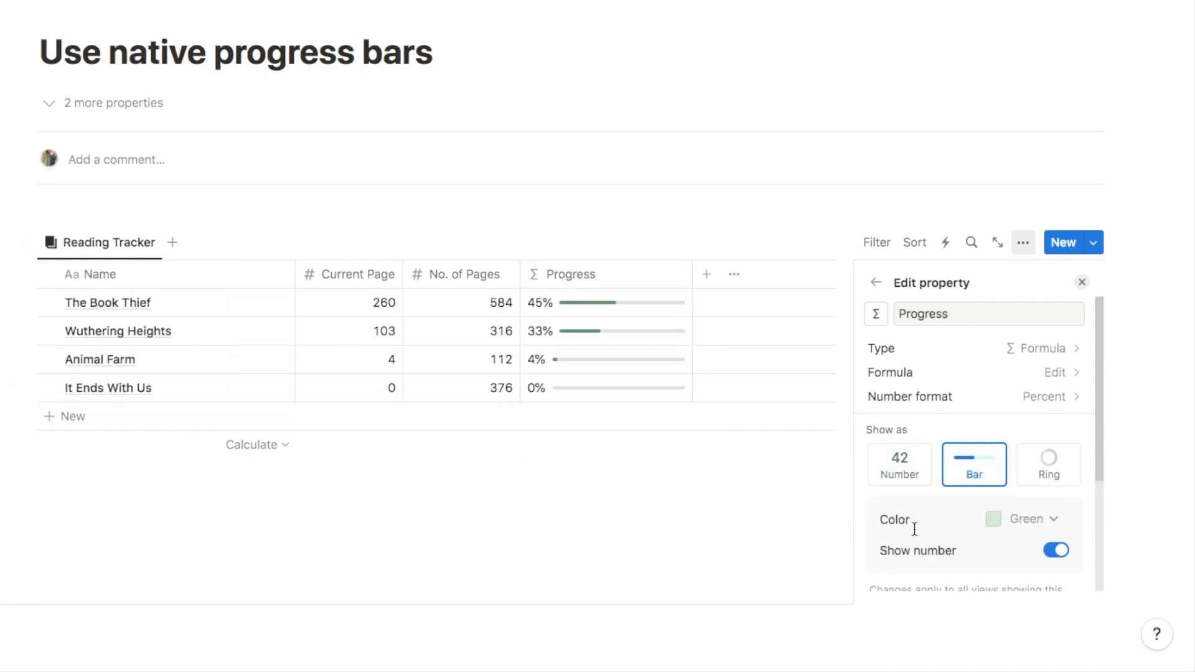
pyautogui.click(1042, 472)
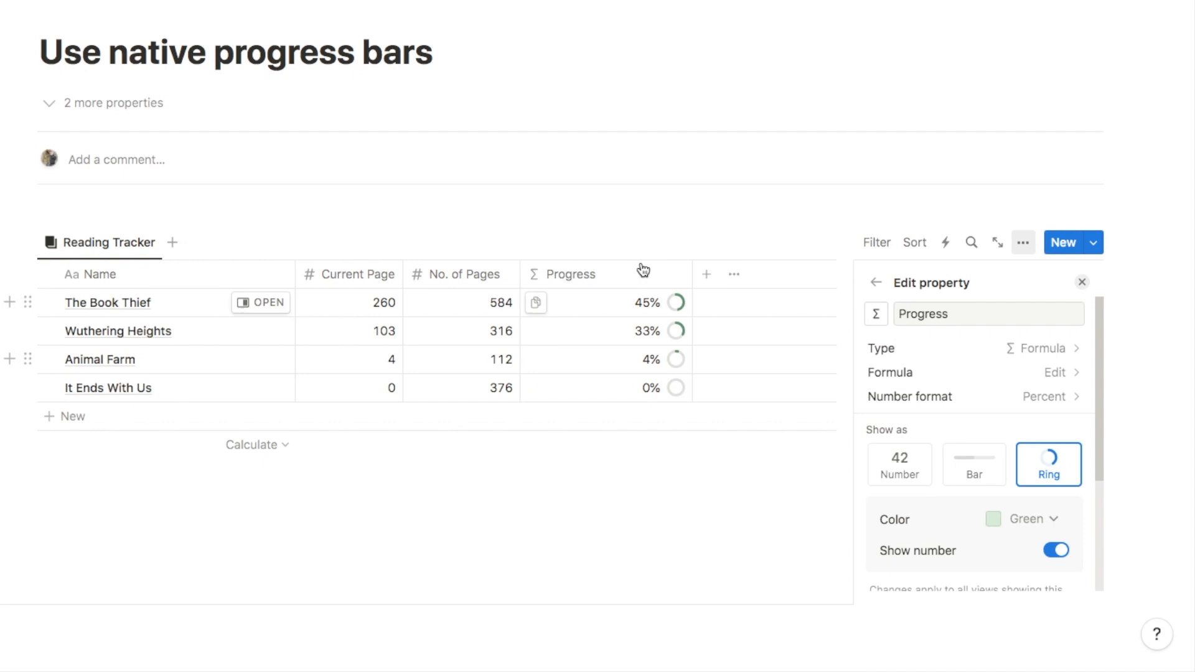
pyautogui.click(957, 464)
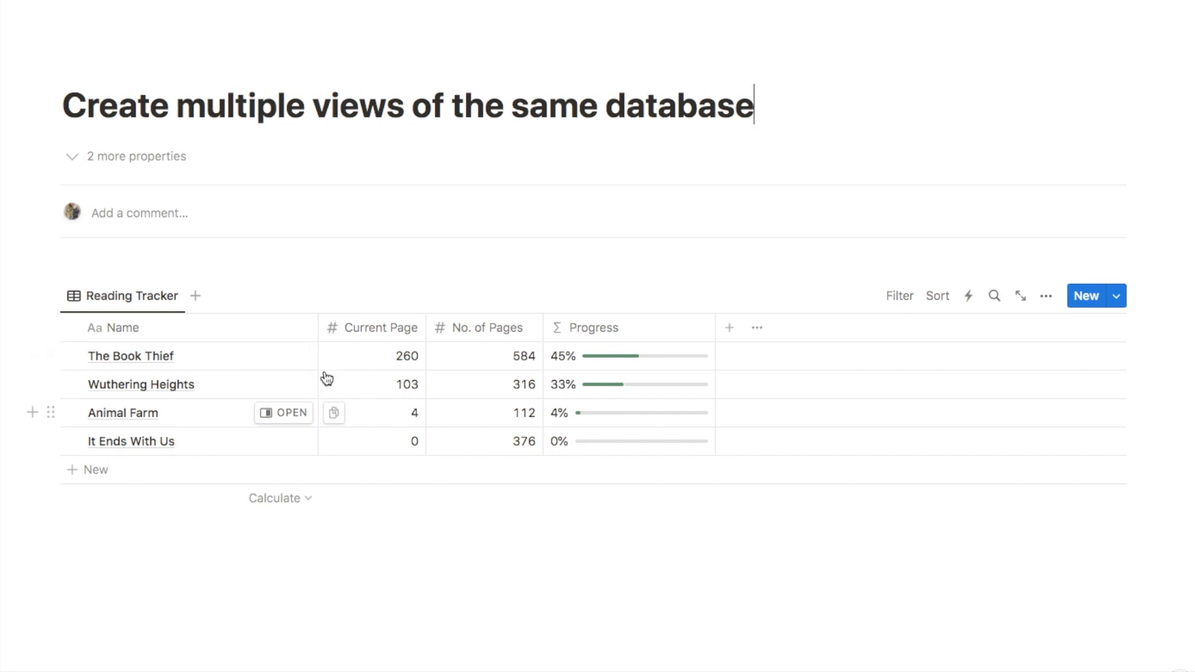
# Duplicate the Reading Tracker view, name the copy Progress Overview, and place it before the original view
pyautogui.click(109, 298)
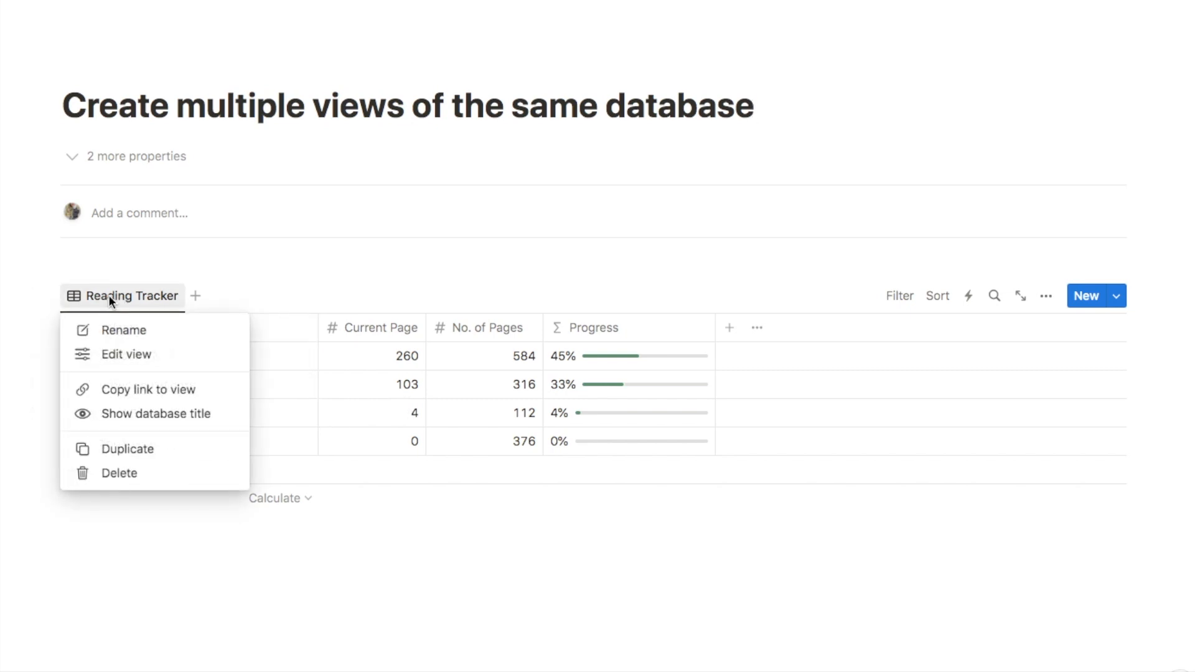
pyautogui.click(126, 450)
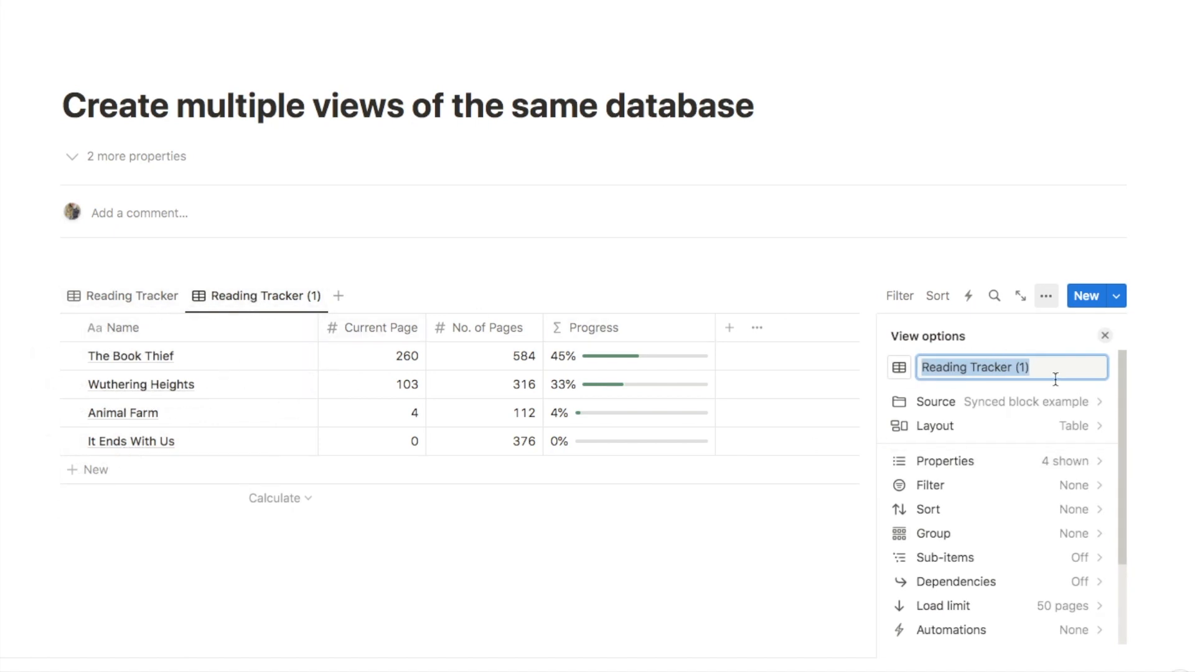
pyautogui.write('Progres')
pyautogui.moveTo(211, 298); pyautogui.dragTo(109, 303)
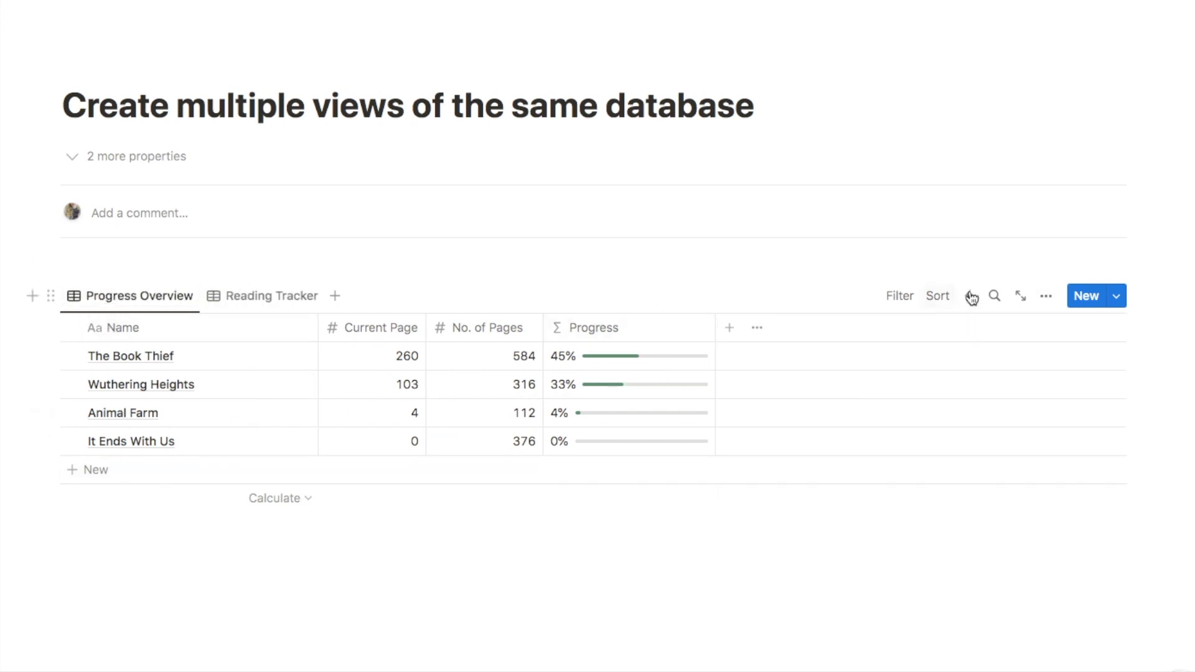
# Change the Progress Overview view to a Gallery layout with card preview set to None, and return to the view options
pyautogui.click(1046, 296)
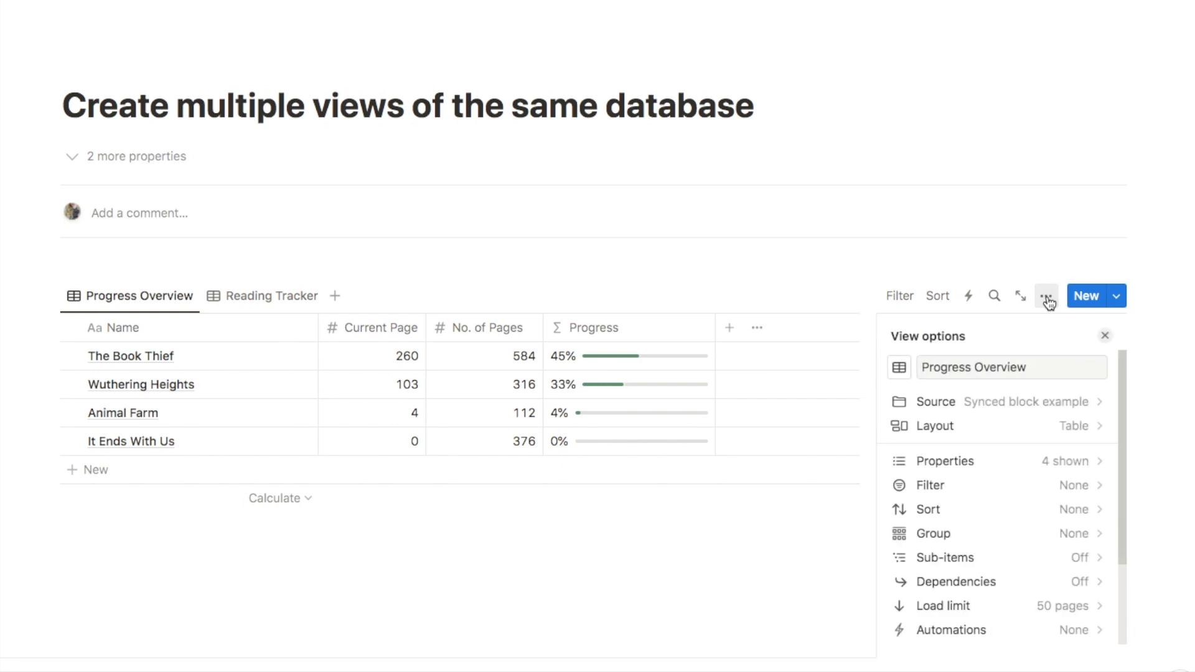
pyautogui.click(940, 425)
pyautogui.click(1023, 291)
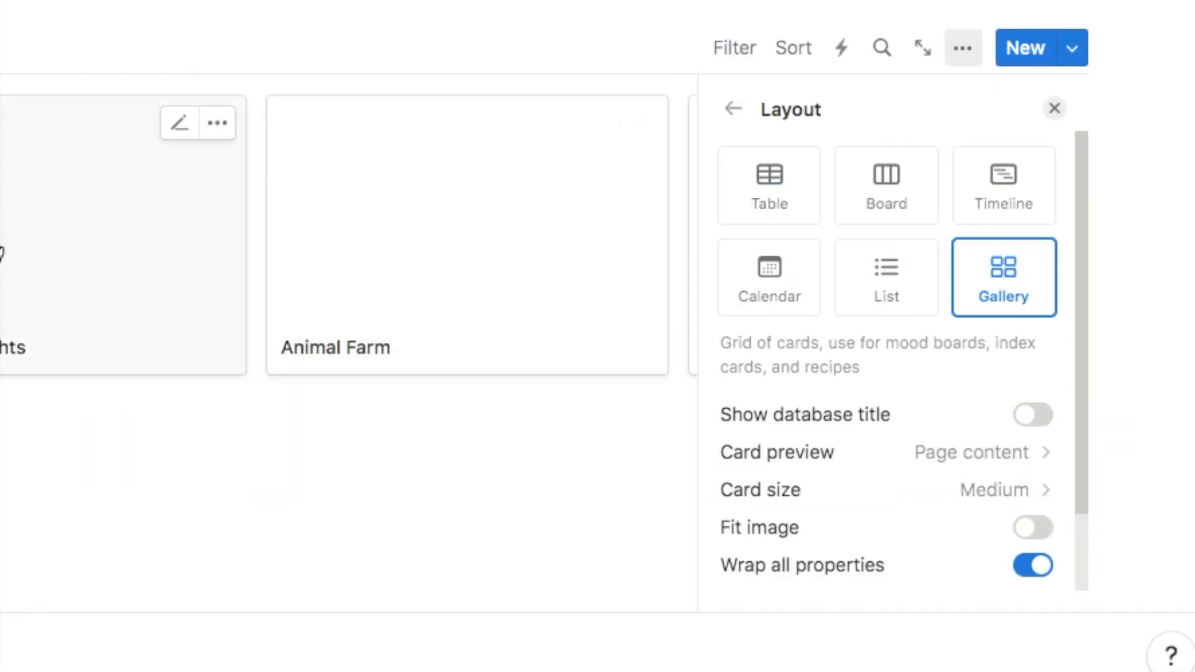
pyautogui.click(781, 455)
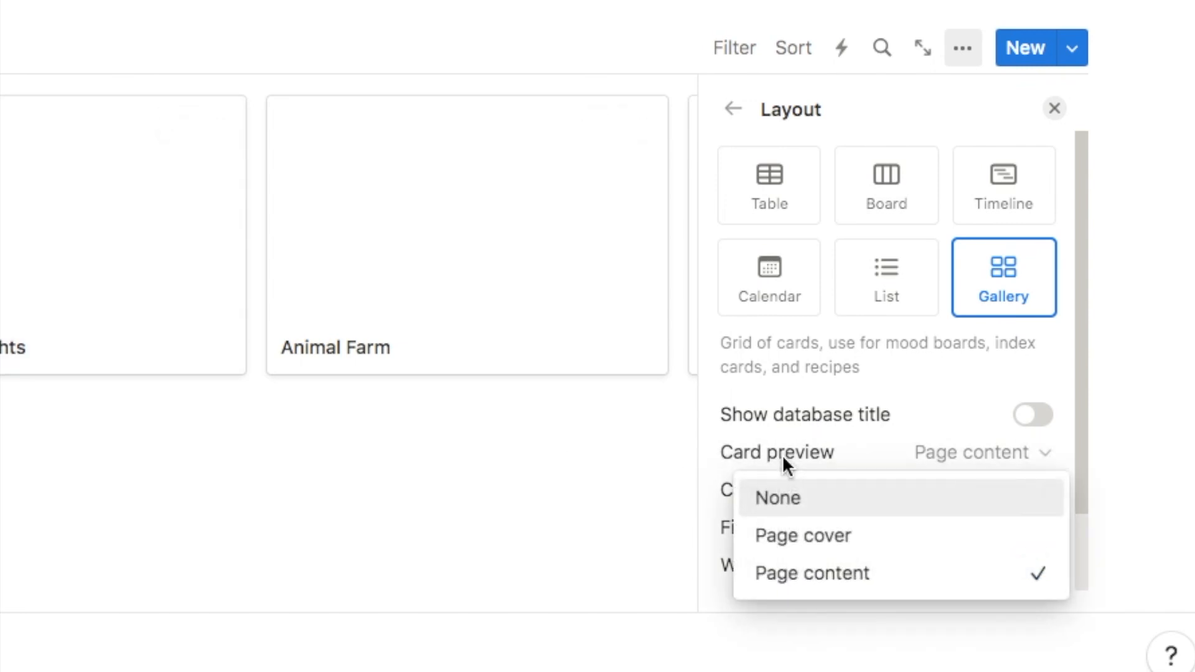
pyautogui.click(782, 500)
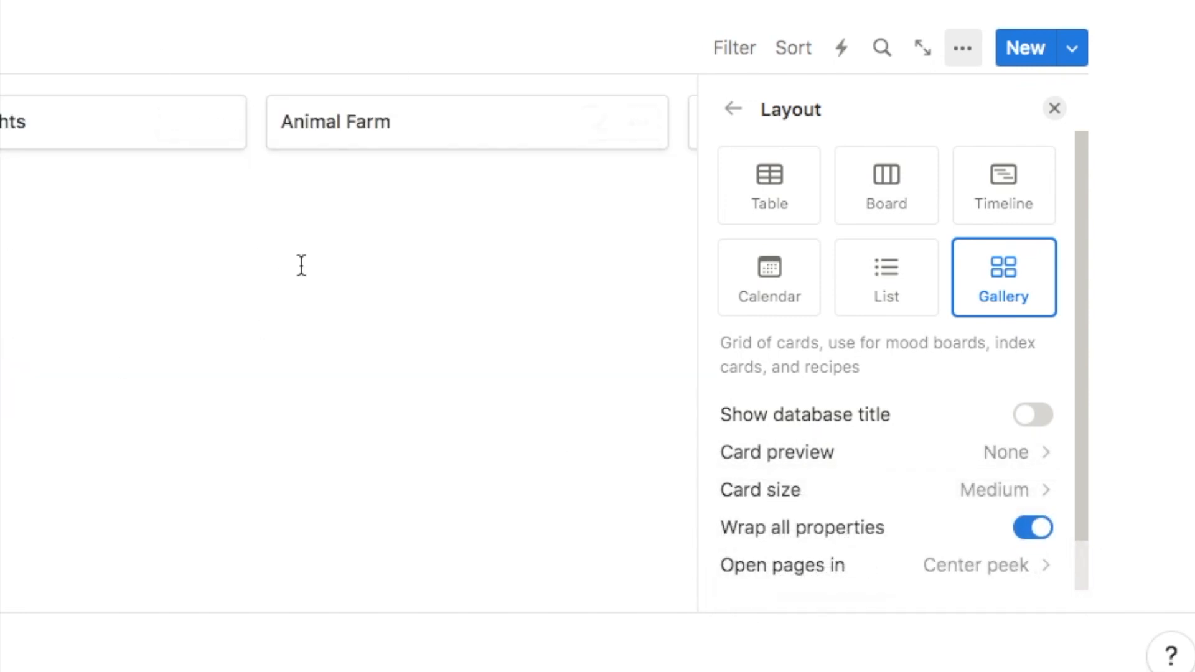
pyautogui.click(736, 112)
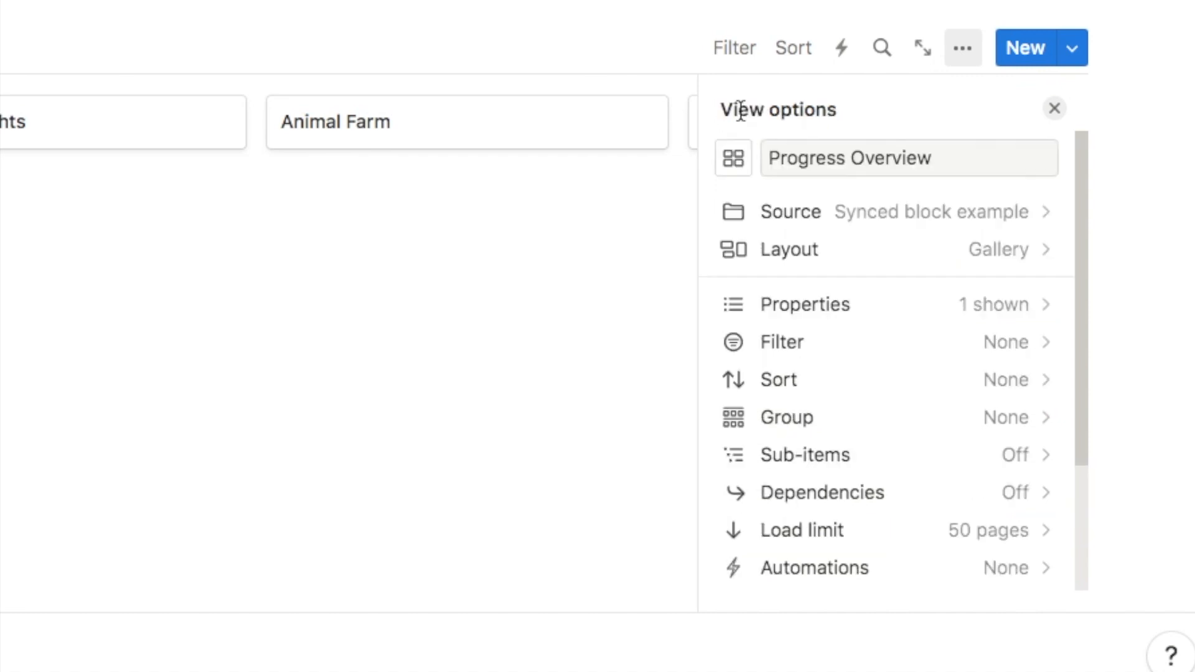
# Show the Progress property on the Progress Overview gallery cards and close the view options
pyautogui.click(783, 306)
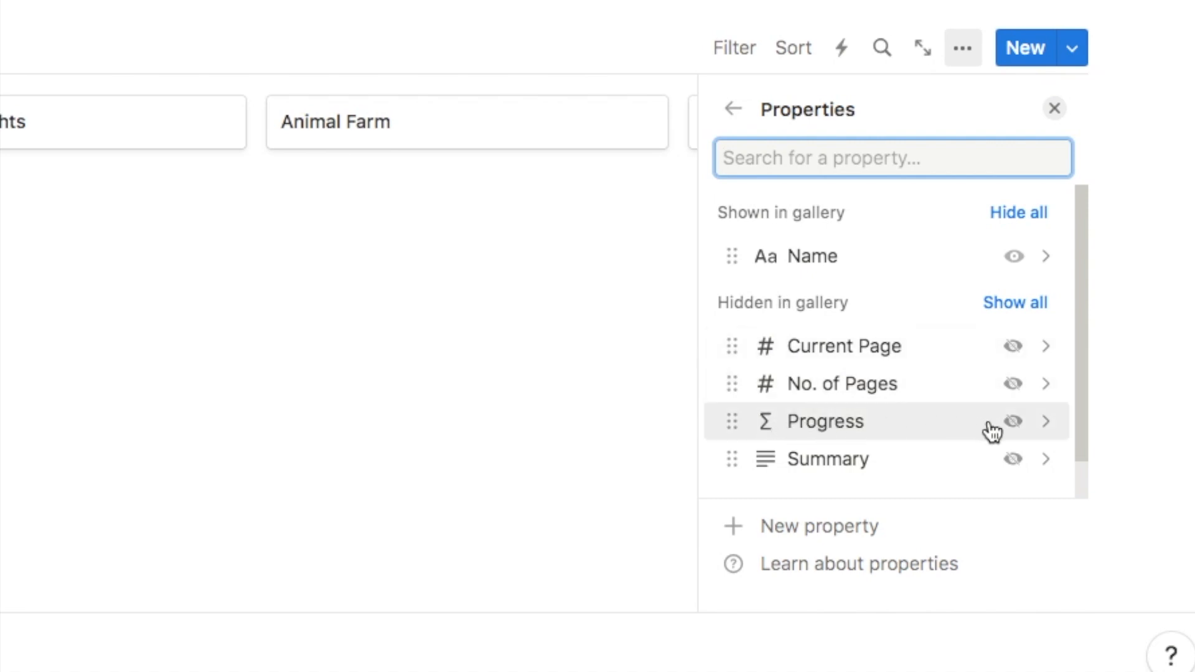
pyautogui.click(1013, 423)
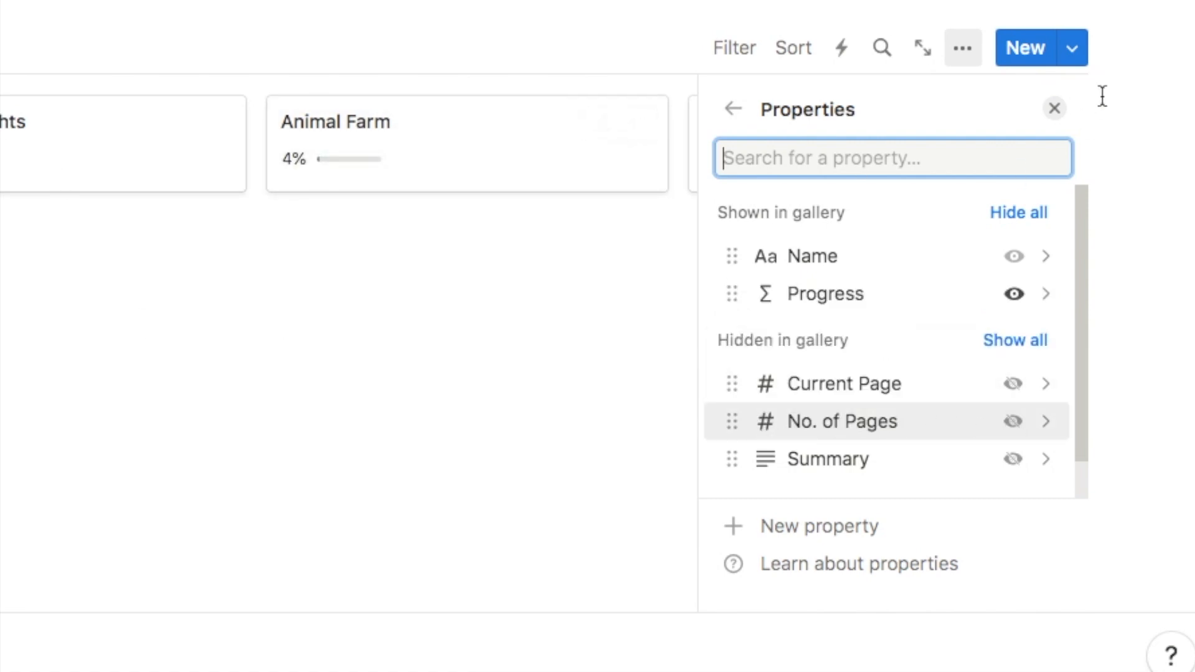
pyautogui.click(1056, 111)
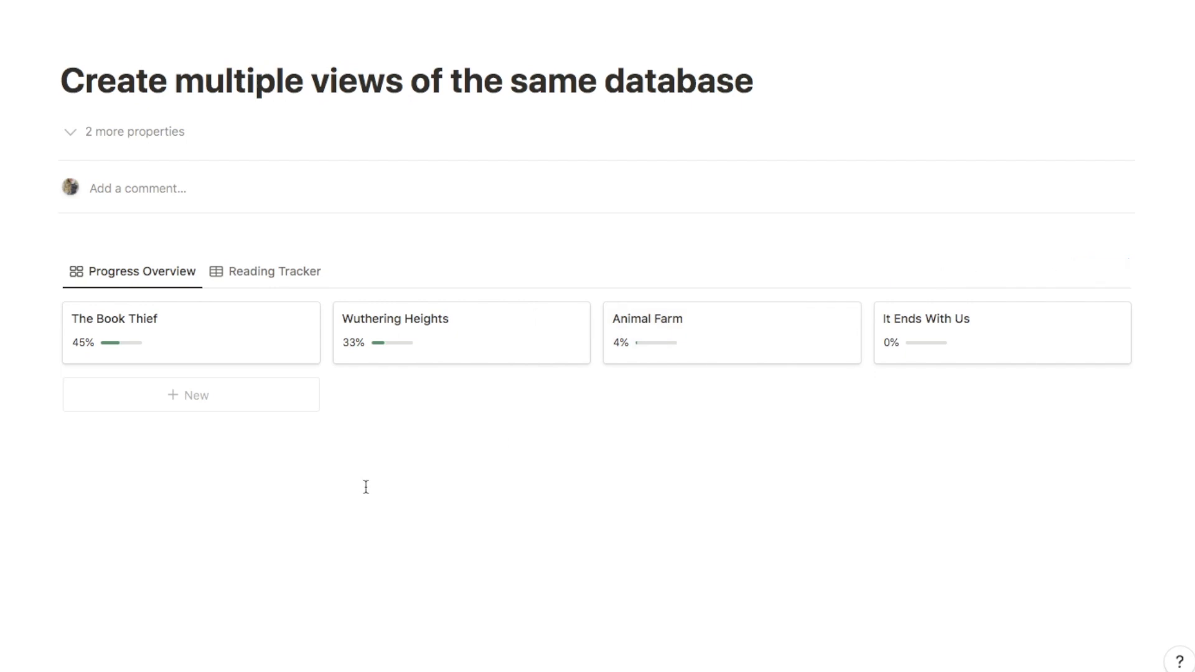
# Set The Book Thief's Current Page to 300 in the Reading Tracker view and return to the Progress Overview view
pyautogui.click(260, 277)
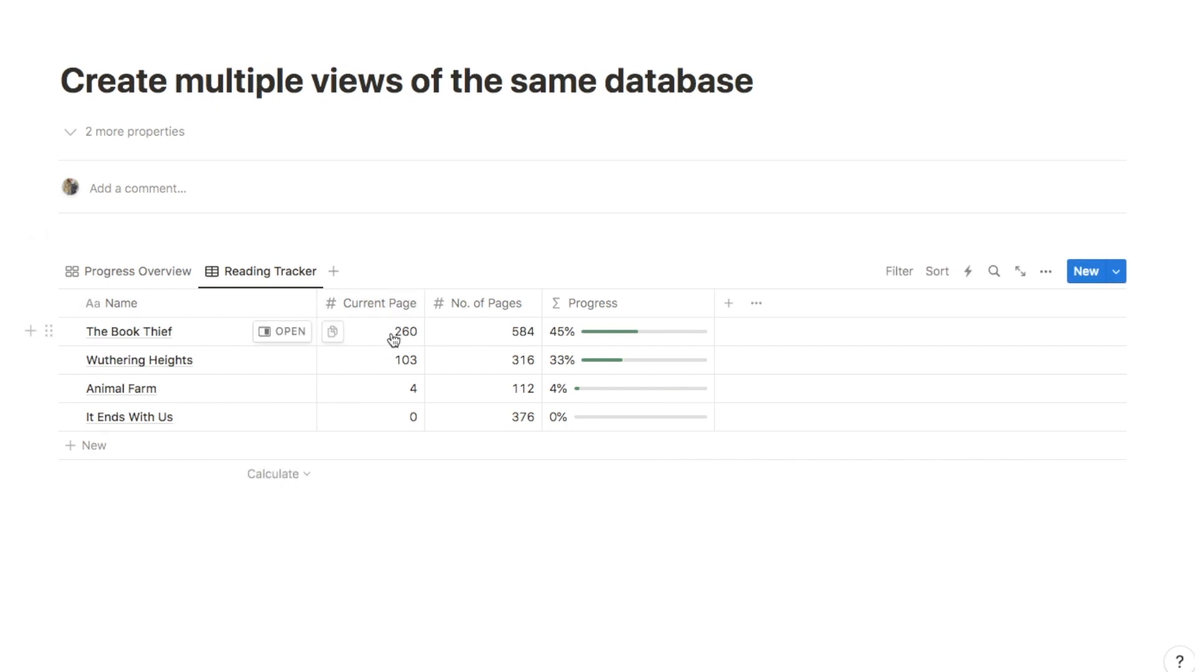
pyautogui.click(149, 274)
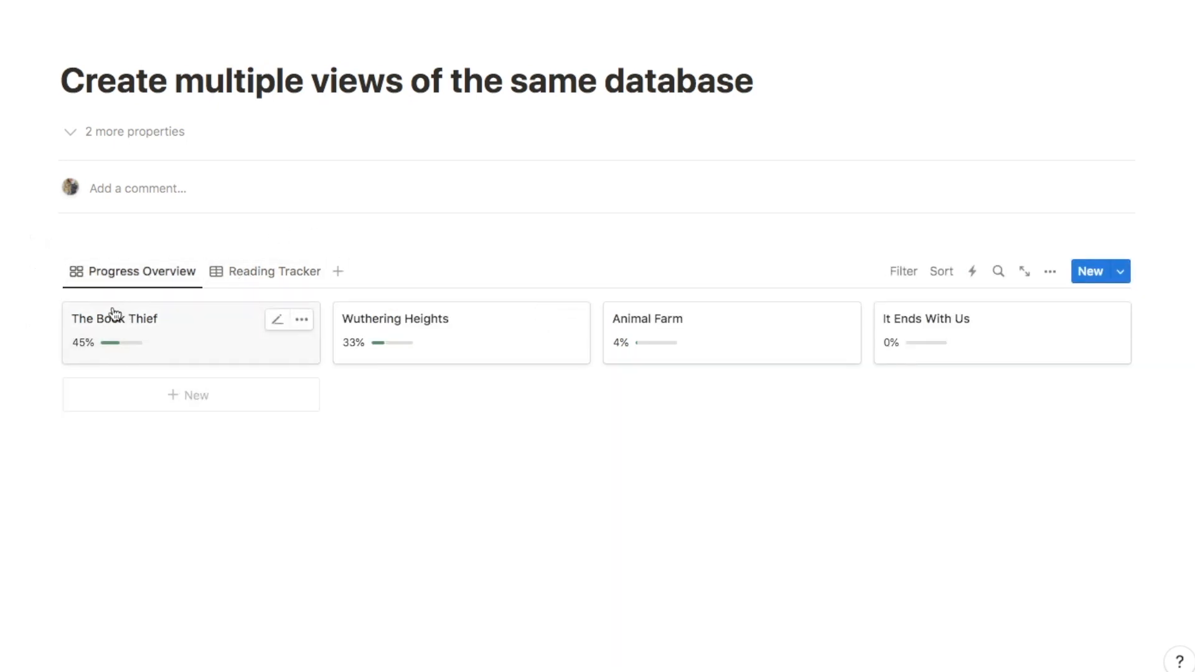
pyautogui.click(285, 281)
pyautogui.click(418, 340)
pyautogui.press('BackSpace')
pyautogui.press('BackSpace')
pyautogui.write('00')
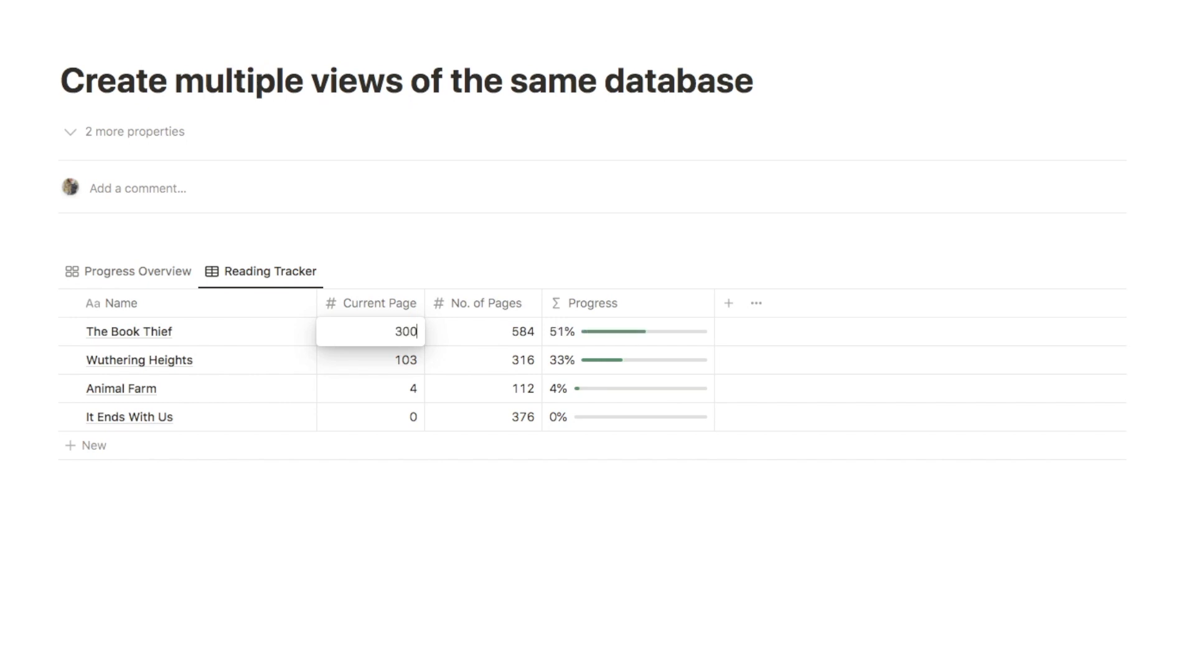
pyautogui.press('Return')
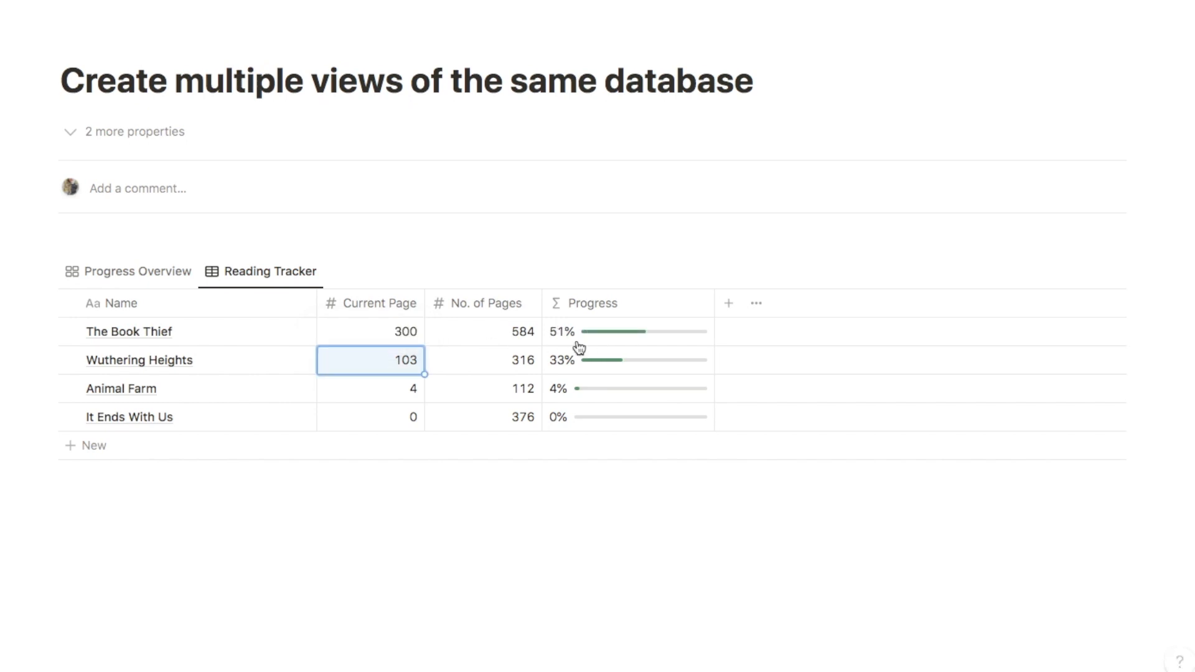
pyautogui.click(165, 275)
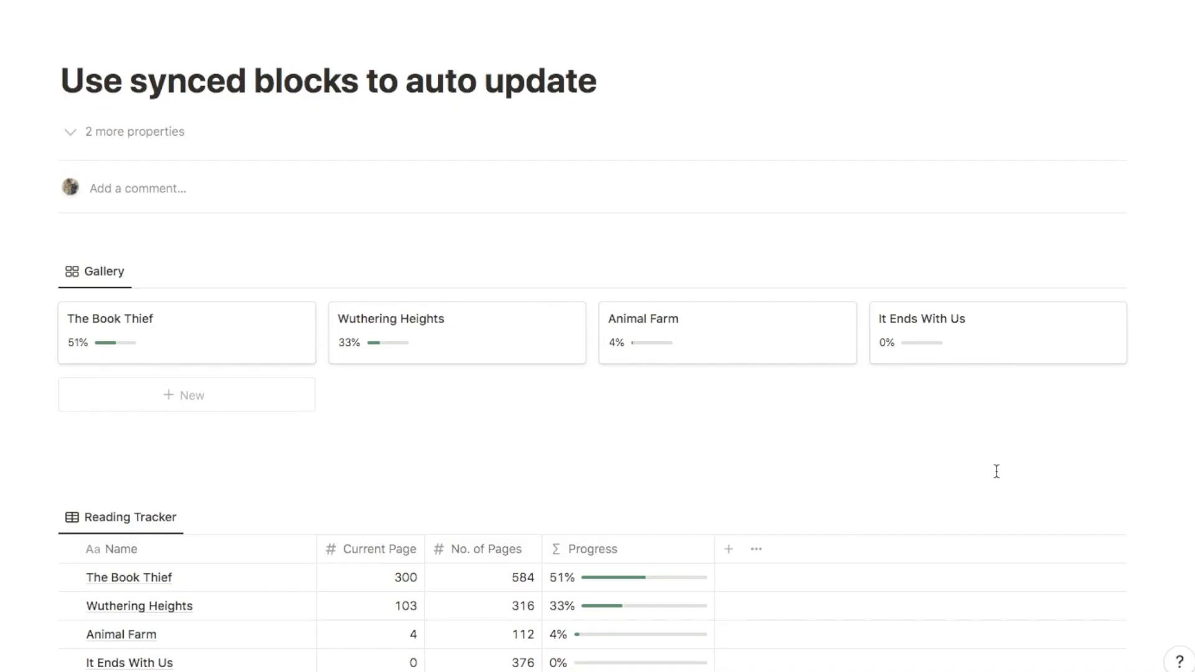
# Insert a linked view of the Synced block example database below the table, copying its existing Reading Tracker view
pyautogui.scroll(-3, 997, 471)
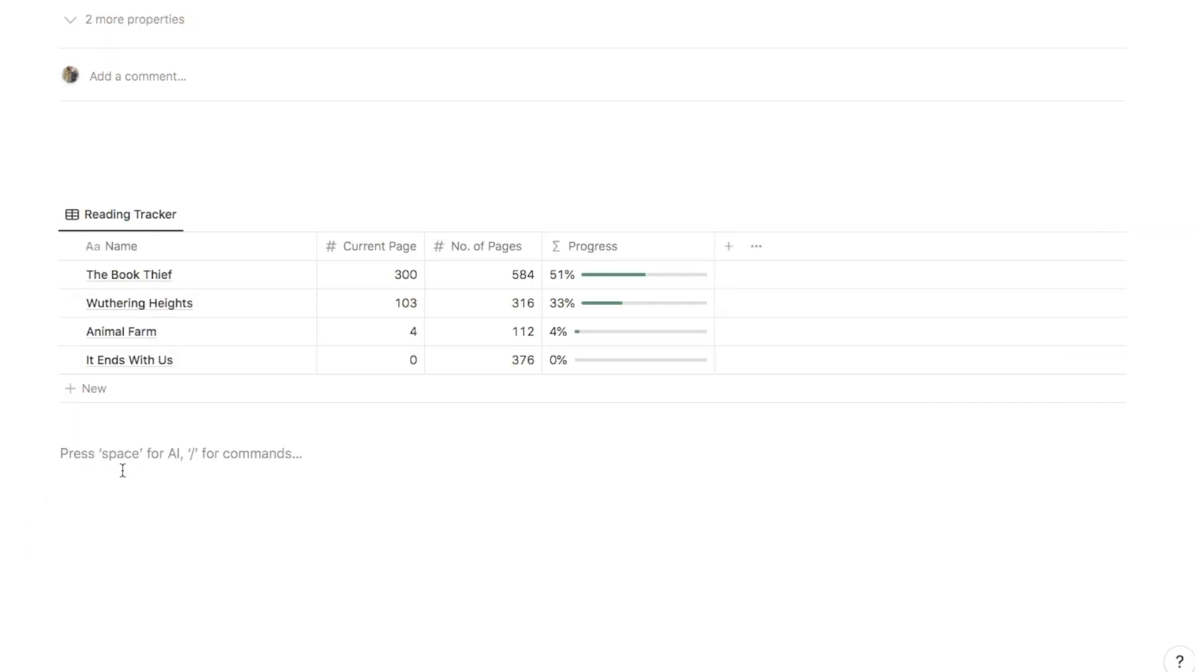
pyautogui.press('Return')
pyautogui.write('/vi')
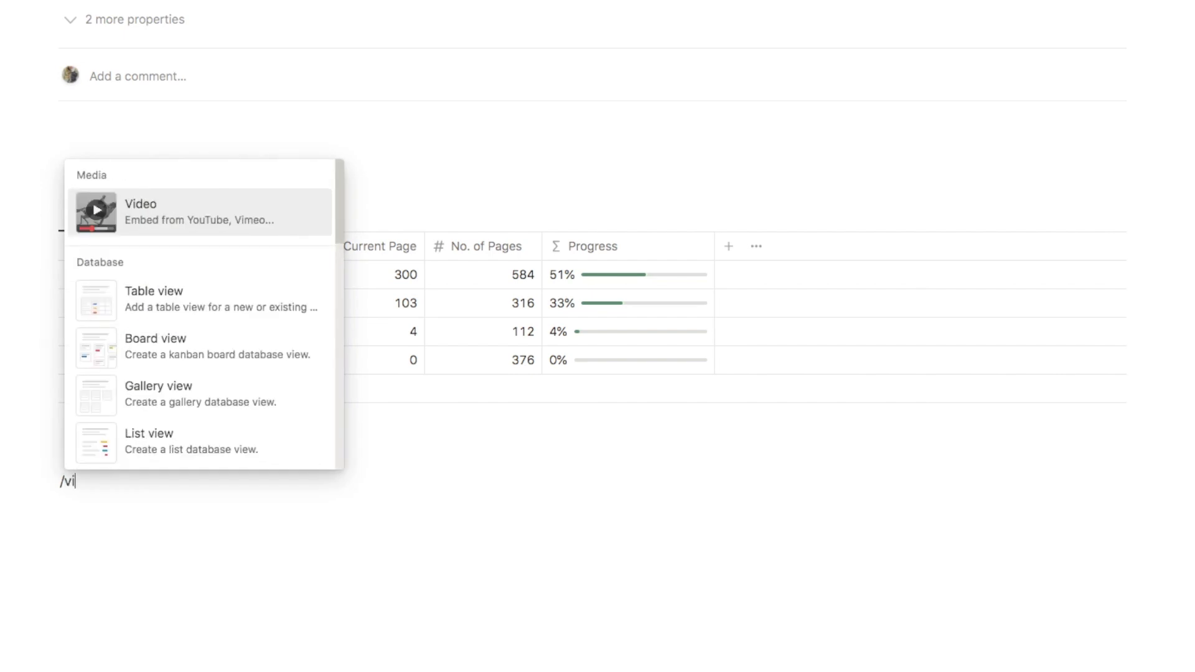
pyautogui.write('ew')
pyautogui.click(190, 213)
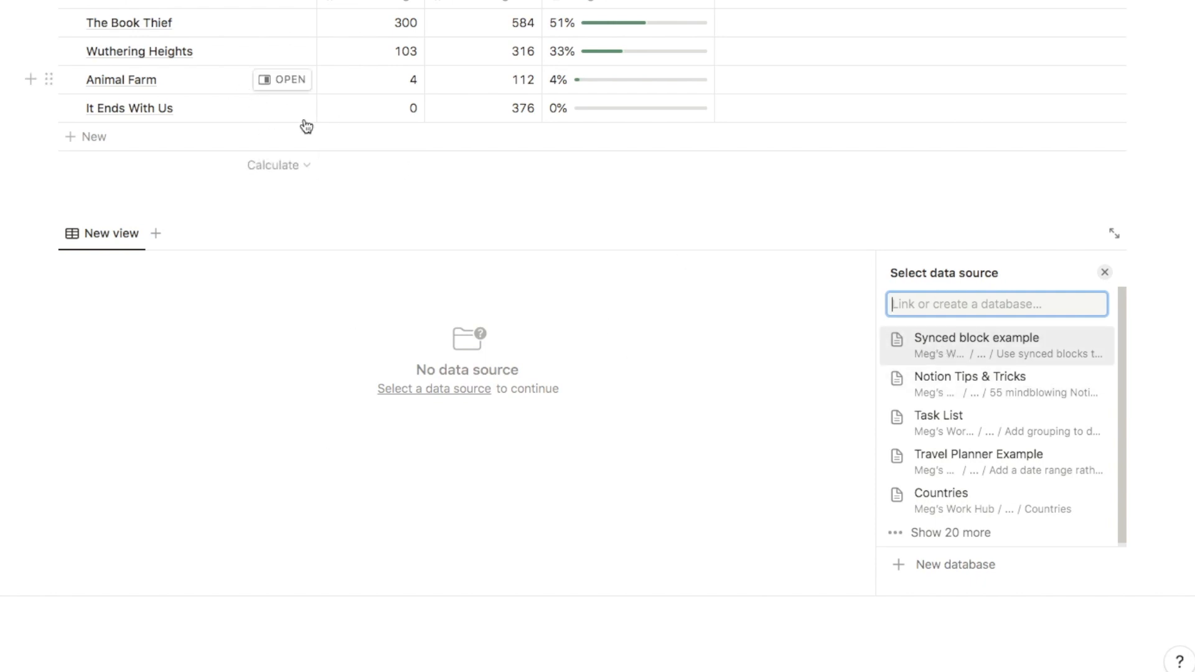
pyautogui.click(977, 350)
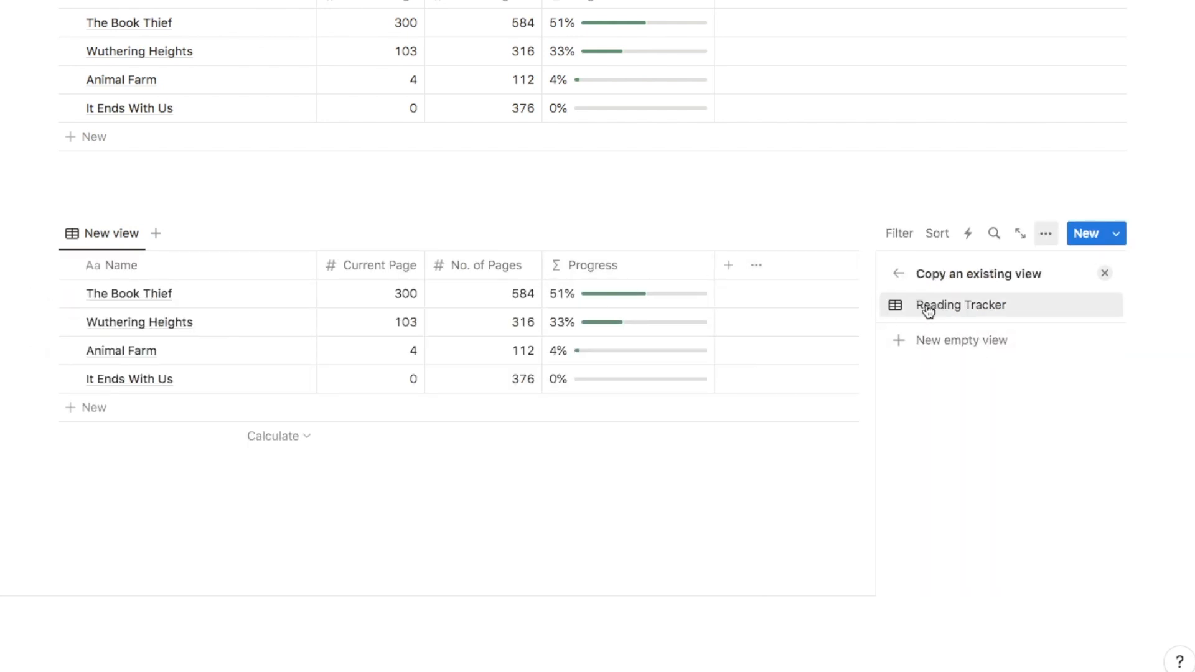
pyautogui.click(963, 305)
pyautogui.click(822, 485)
pyautogui.scroll(2, 821, 485)
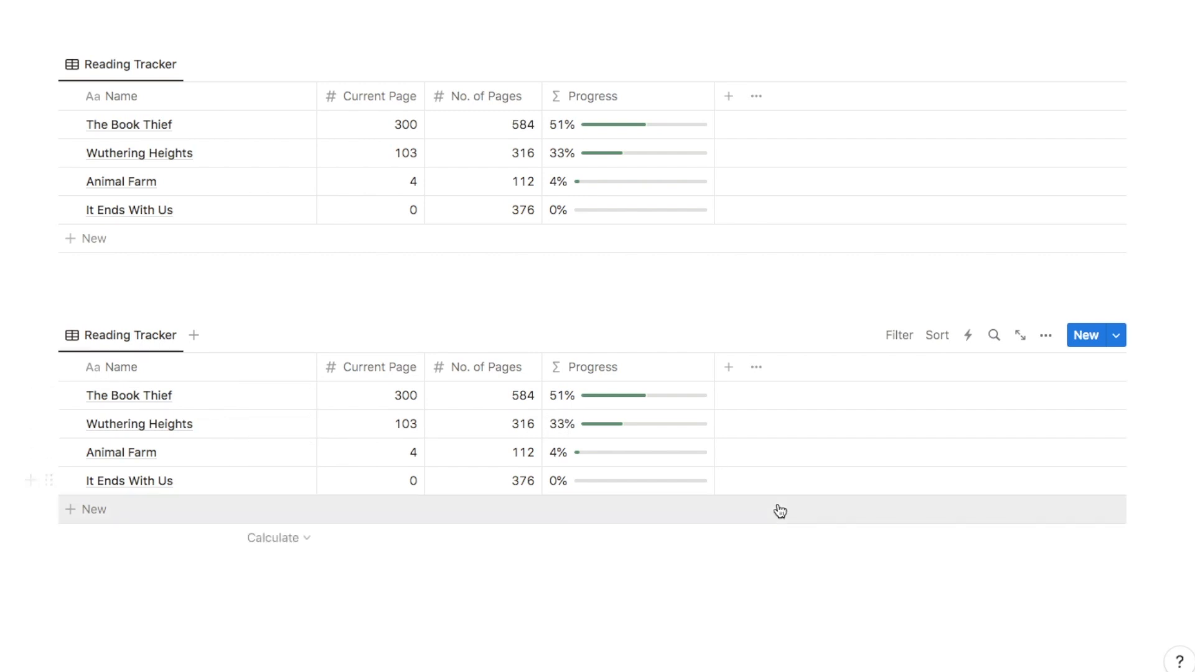
# Change the lower Reading Tracker view to a Gallery layout and open its card preview setting
pyautogui.click(1045, 339)
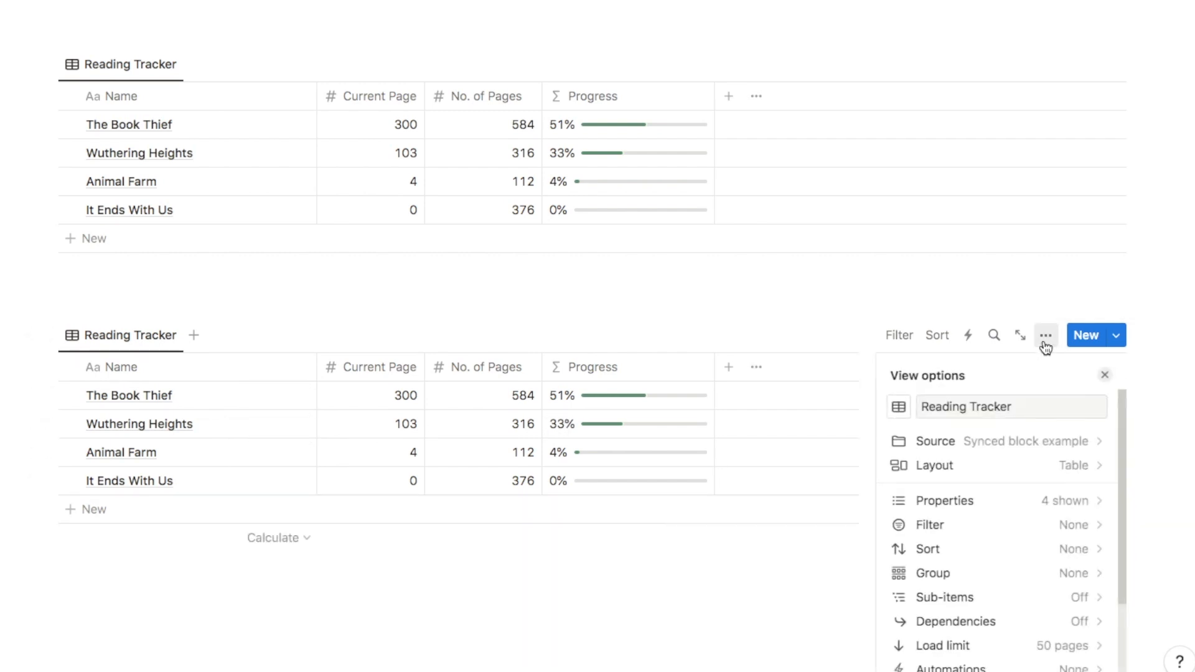
pyautogui.click(963, 471)
pyautogui.click(1079, 491)
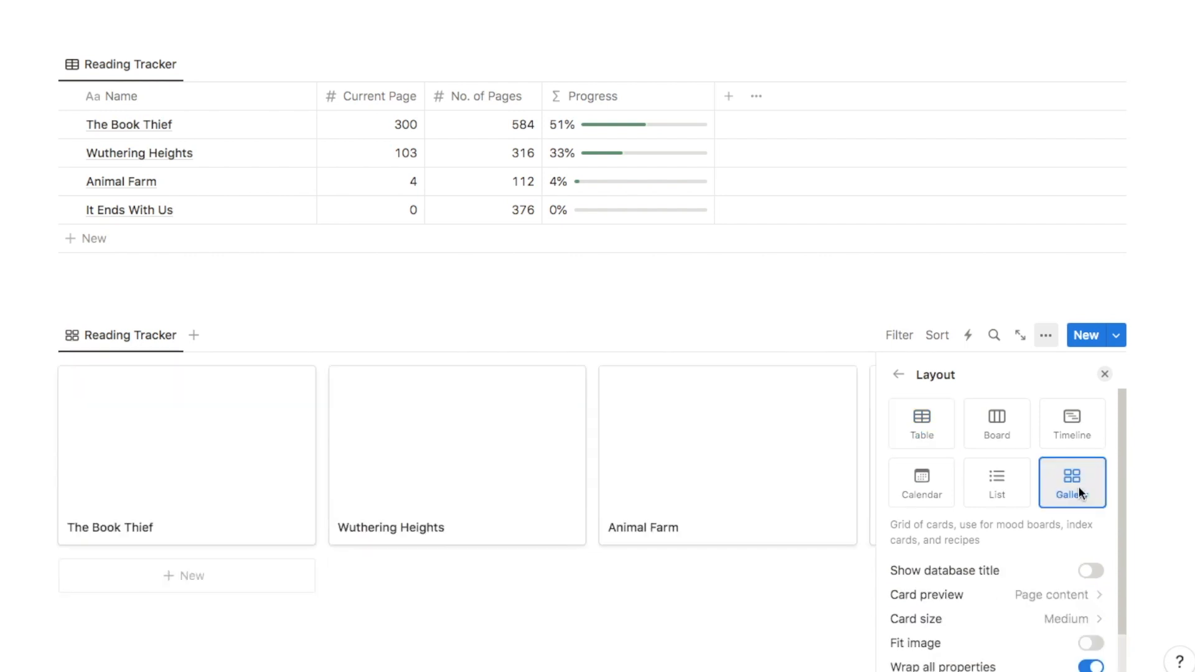
pyautogui.click(930, 596)
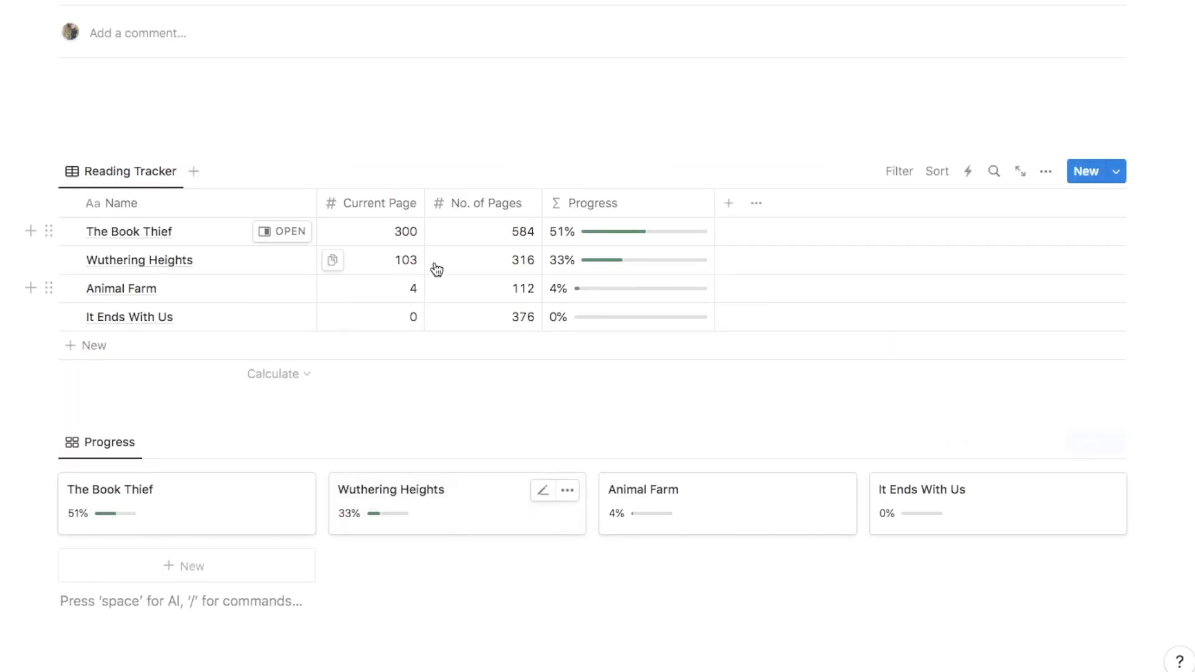
# Set Animal Farm's Current Page to 80 in the Reading Tracker table
pyautogui.click(414, 288)
pyautogui.write('80')
pyautogui.press('Return')
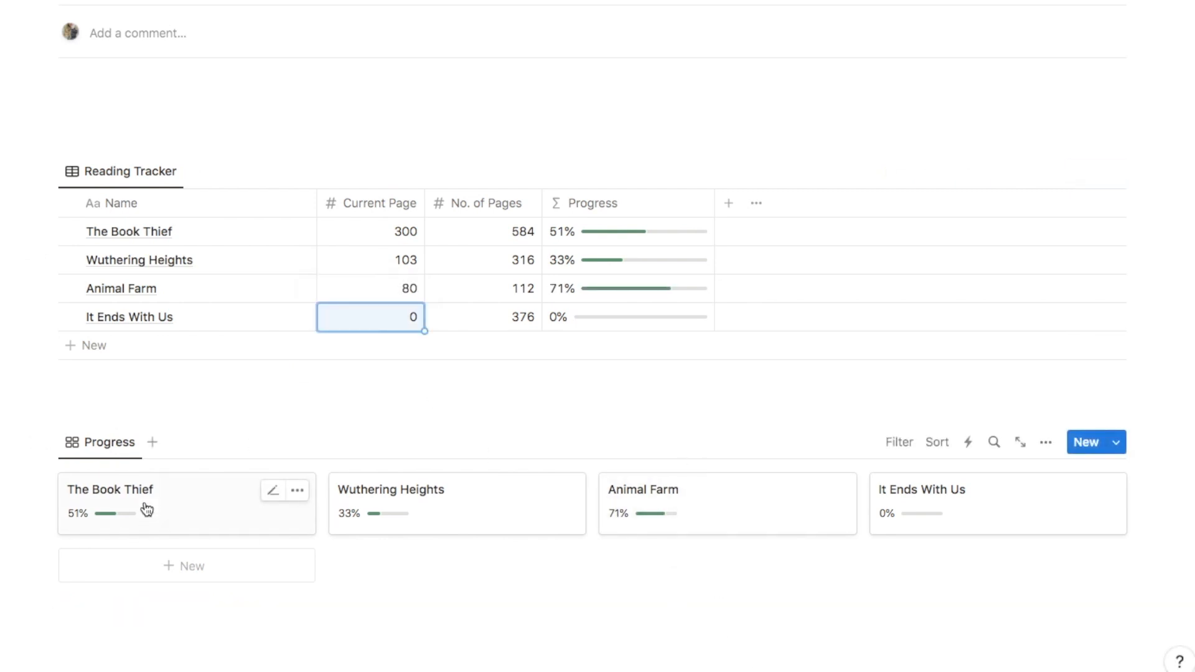
# Add a Reading Progress page below the Progress gallery, and move the gallery into that page to view it there
pyautogui.scroll(-3, 142, 503)
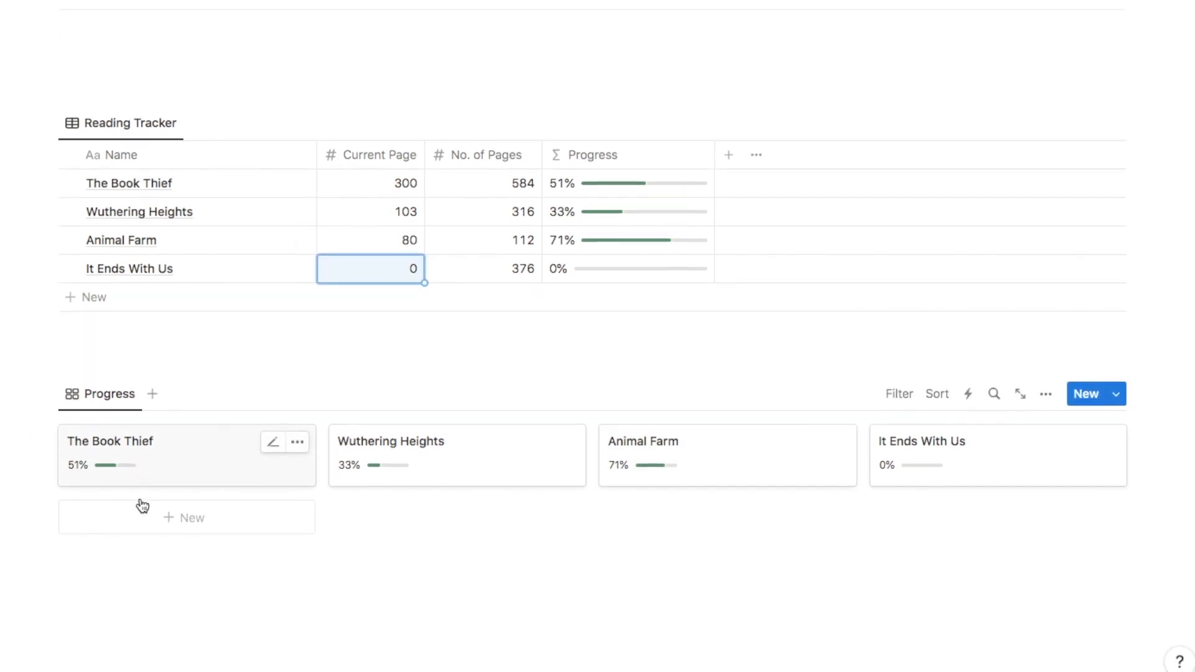
pyautogui.click(81, 546)
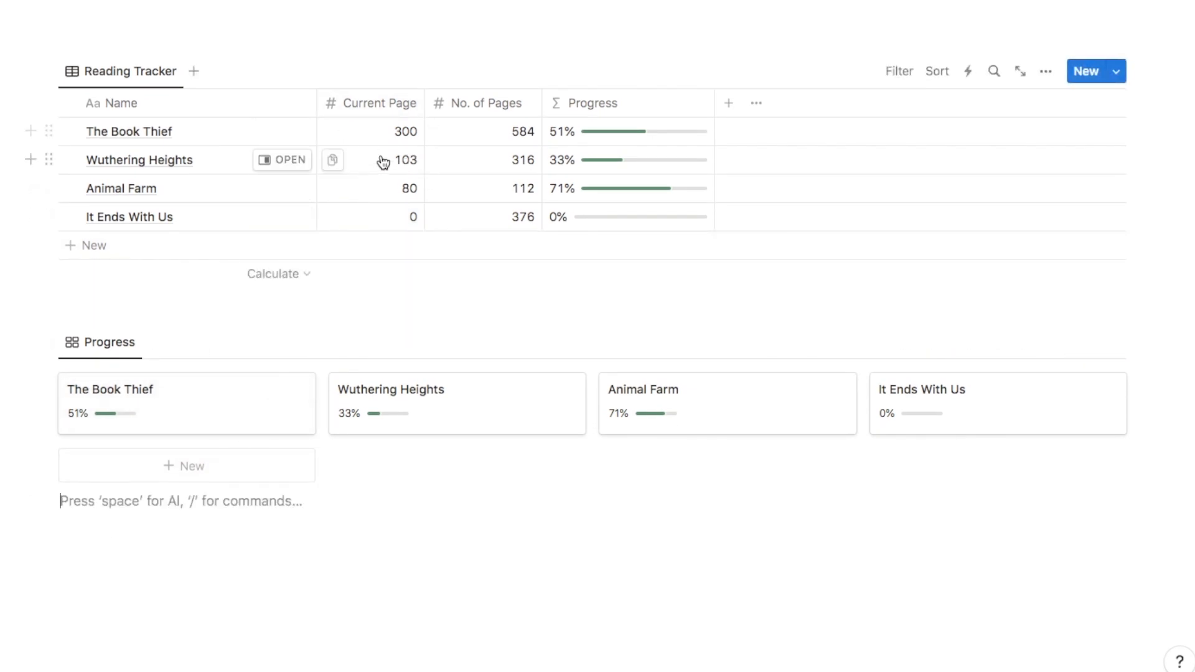
pyautogui.press('Return')
pyautogui.write('/pa')
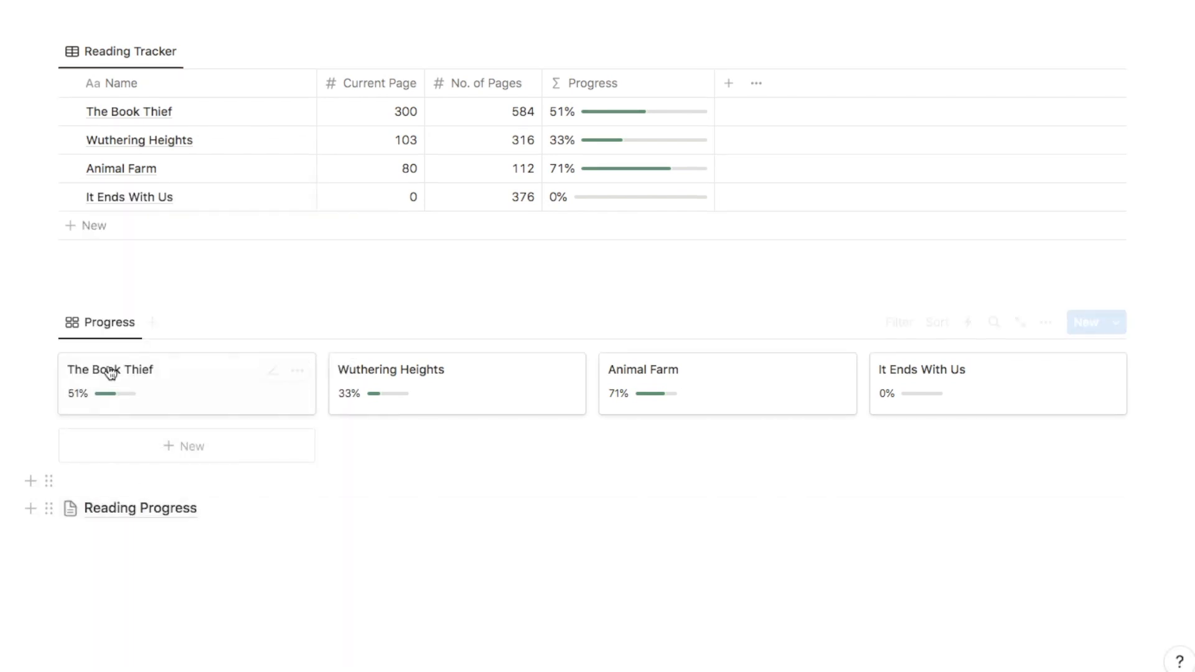
pyautogui.moveTo(48, 323); pyautogui.dragTo(95, 512)
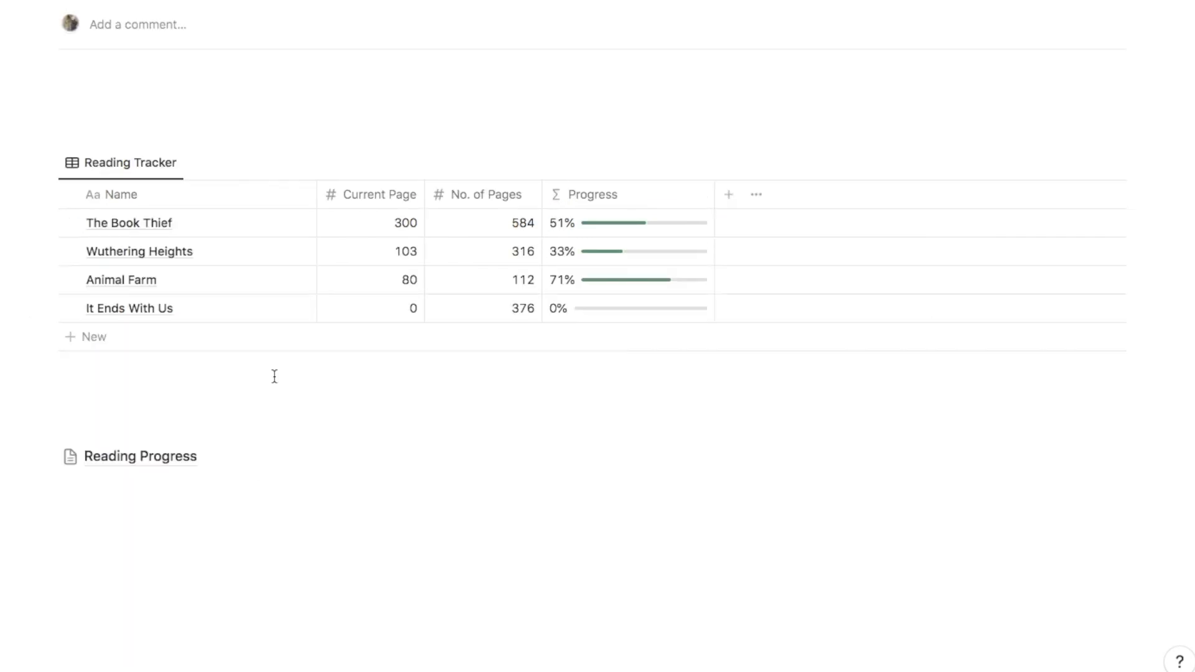
pyautogui.click(124, 464)
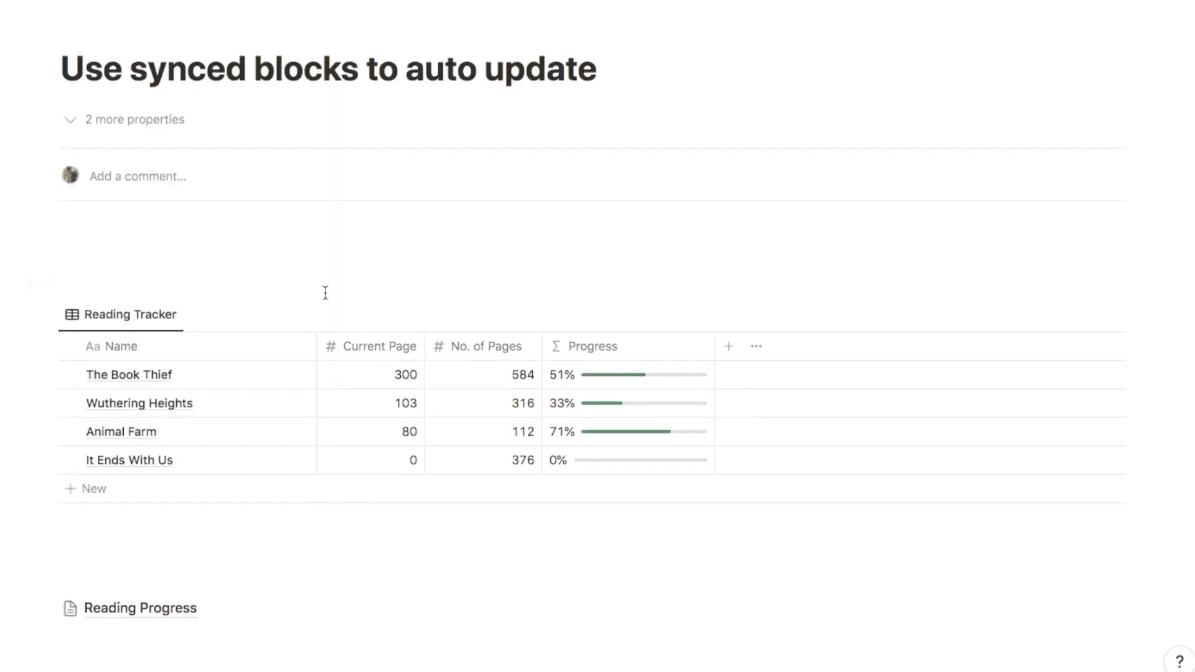
# Set It Ends With Us's Current Page to 50 and open the Reading Progress page to check the gallery
pyautogui.scroll(-1, 181, 366)
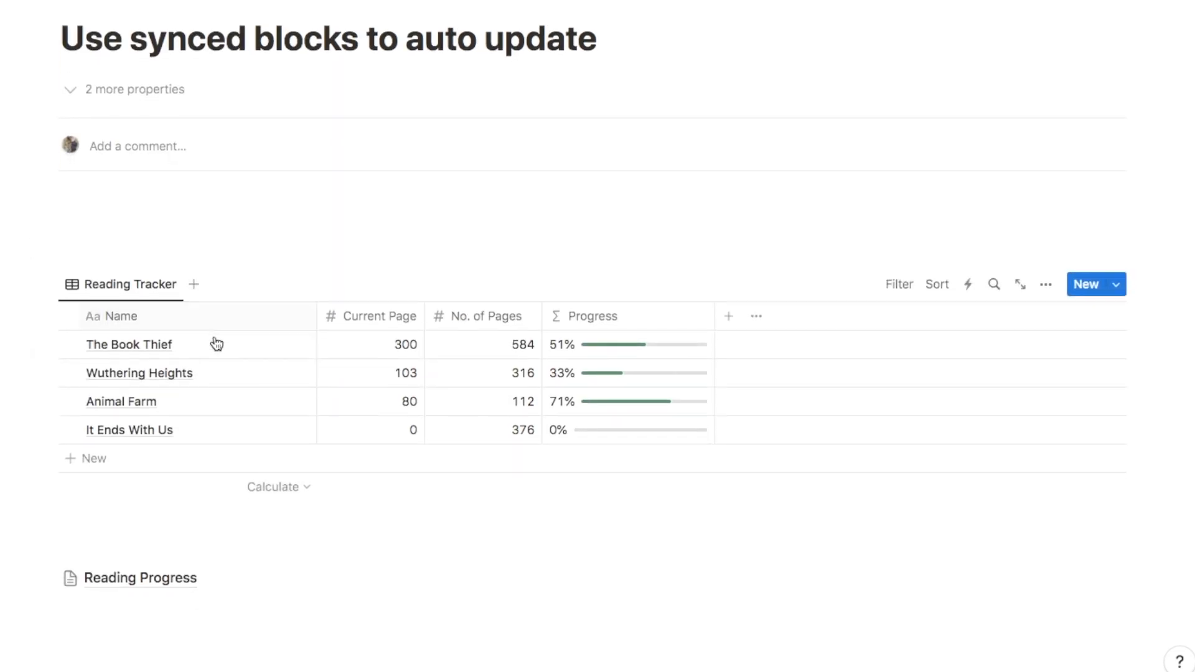
pyautogui.click(412, 429)
pyautogui.press('BackSpace')
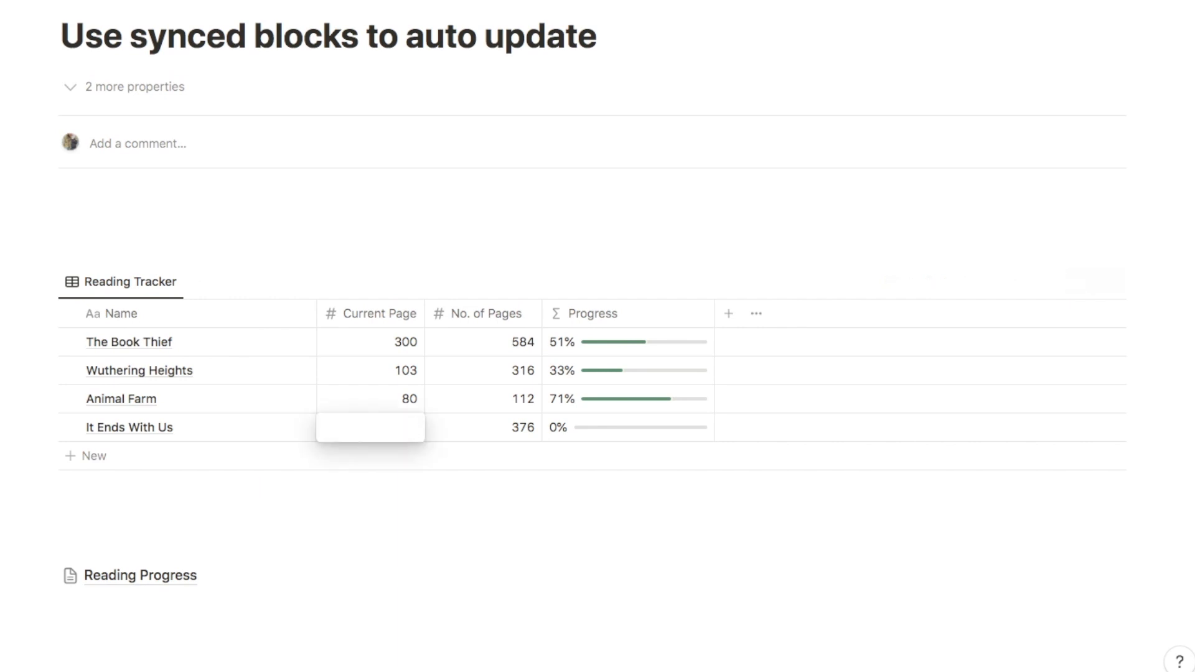
pyautogui.press('Return')
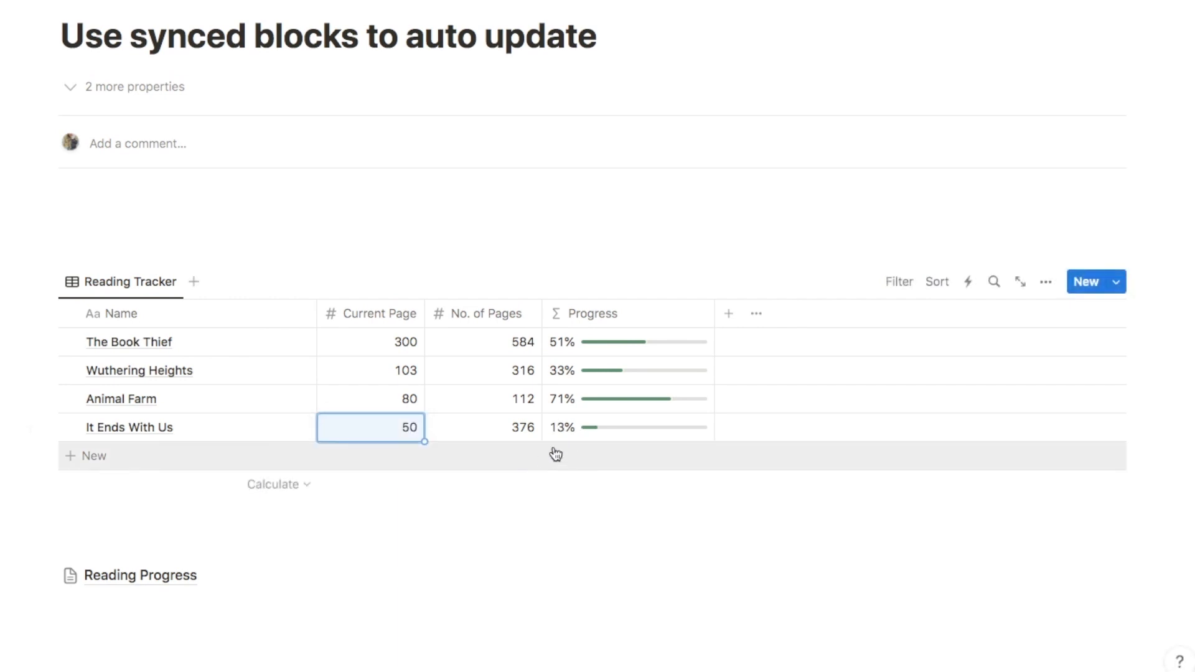
pyautogui.scroll(-1, 308, 517)
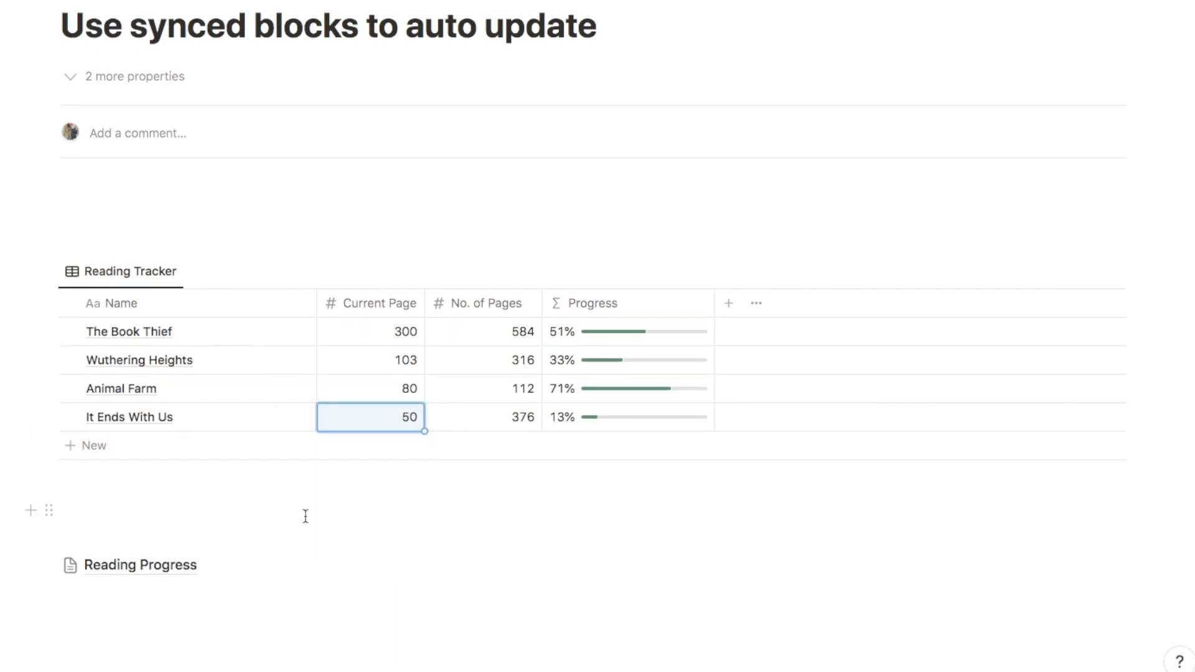
pyautogui.click(122, 566)
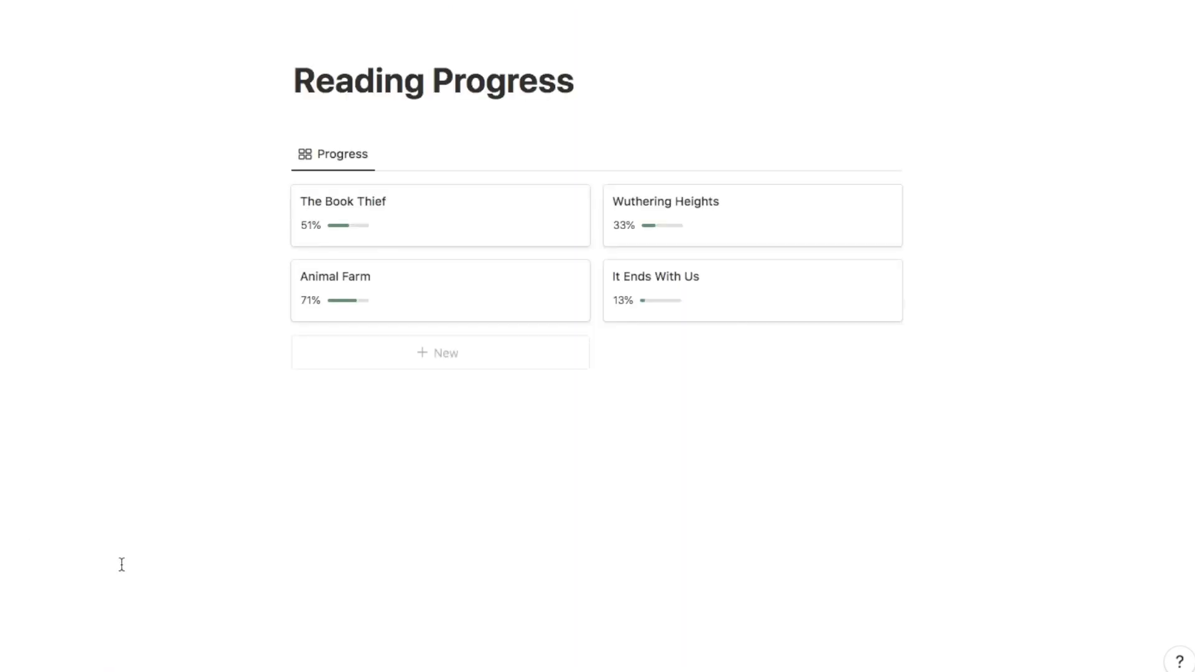
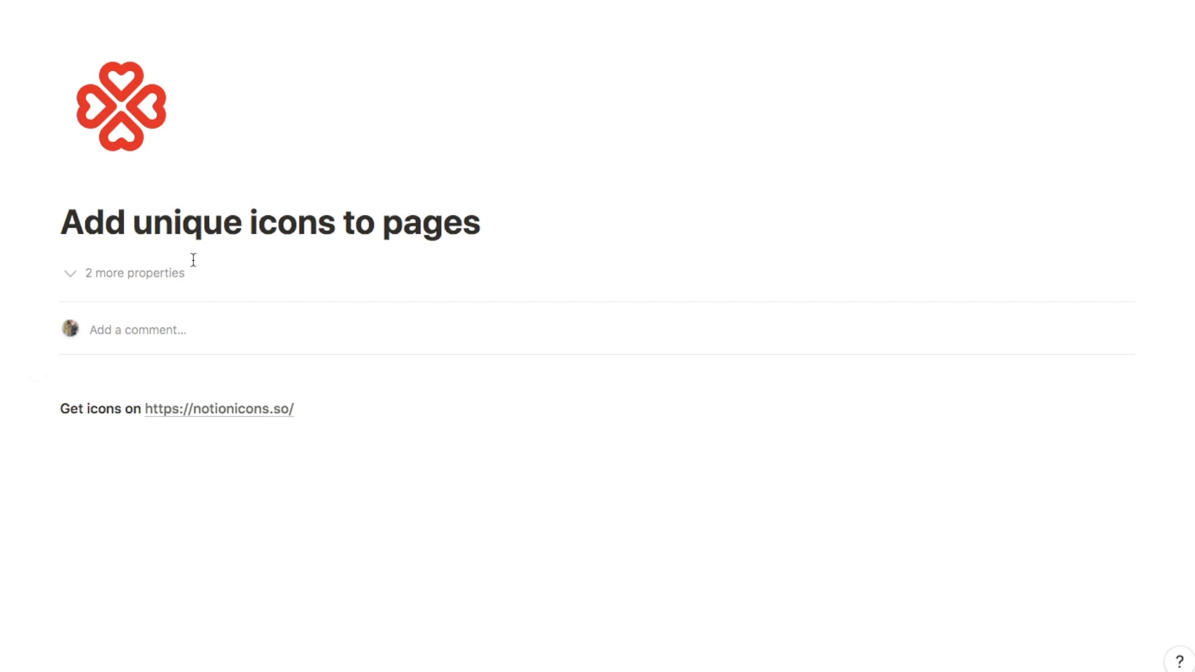
# Browse the emoji and built-in icon choices, and change the page icon to a green four-leaf clover
pyautogui.click(130, 125)
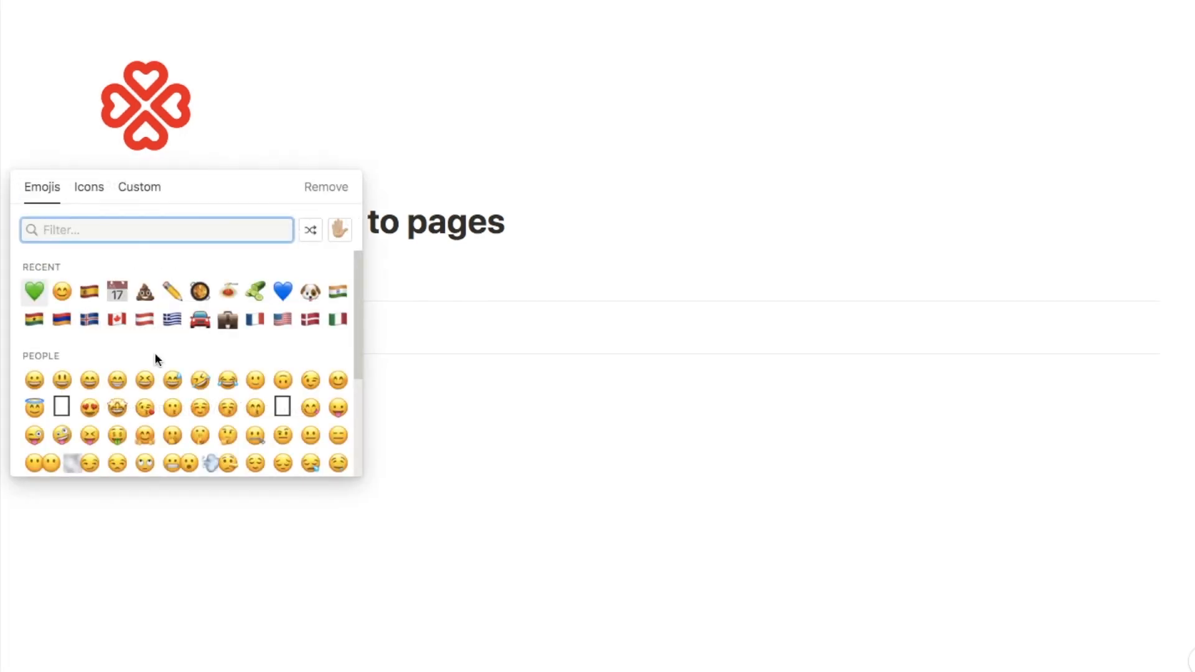
pyautogui.scroll(-5, 175, 377)
pyautogui.scroll(-10, 175, 377)
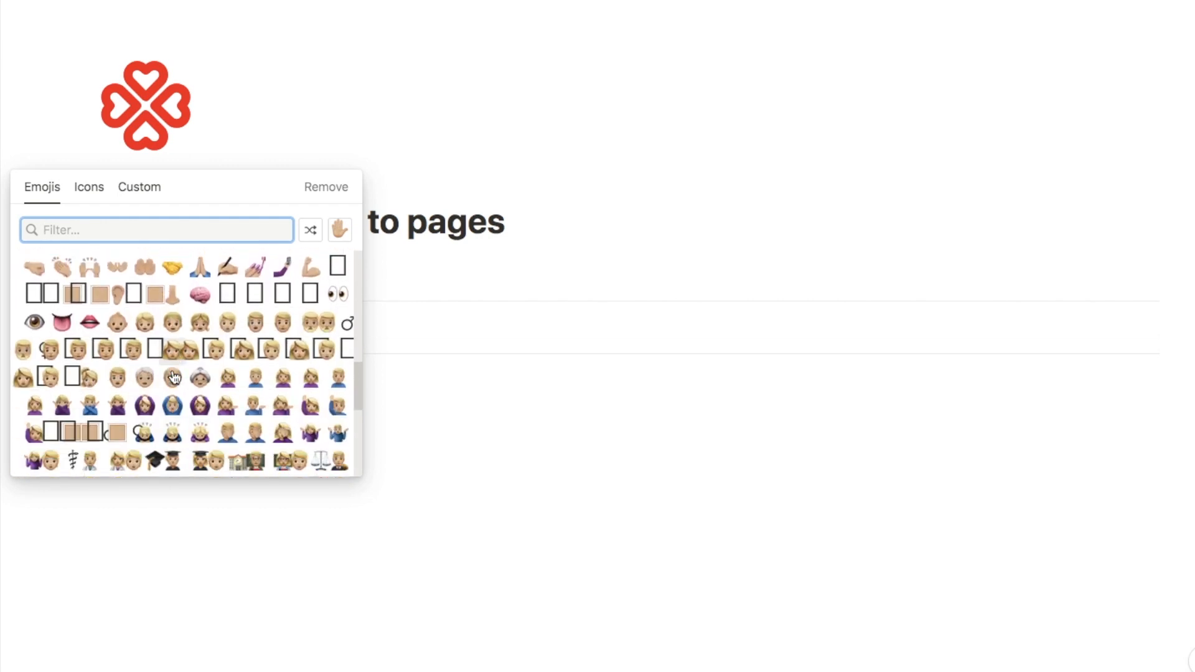
pyautogui.scroll(-5, 175, 376)
pyautogui.click(41, 187)
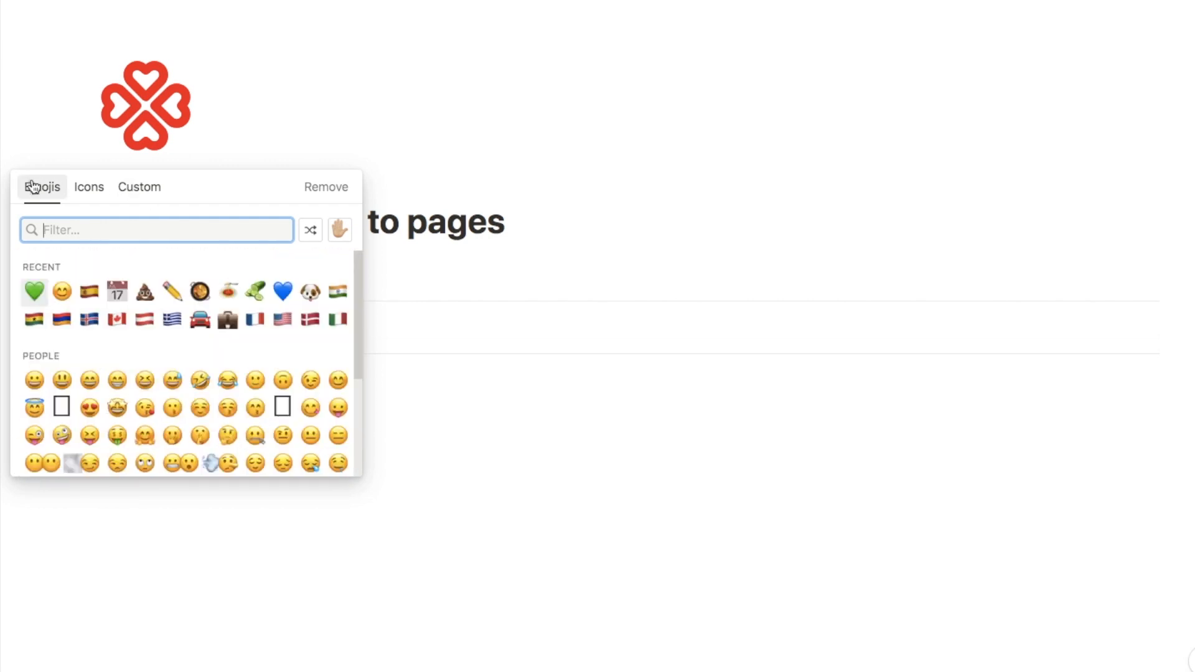
pyautogui.click(84, 188)
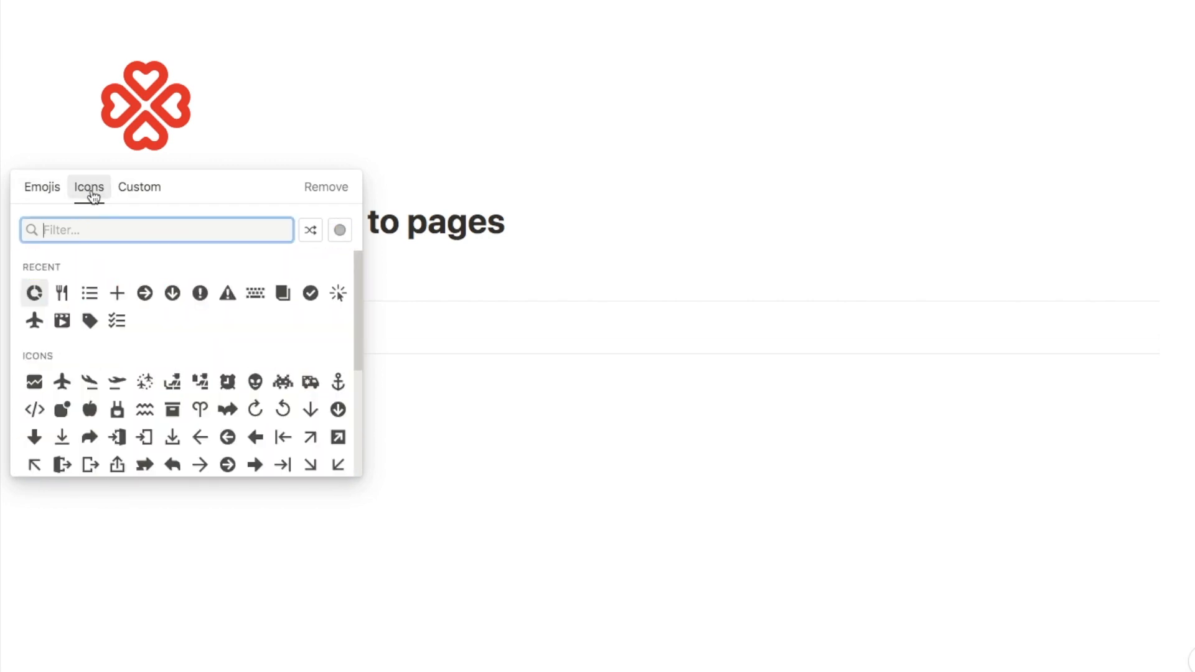
pyautogui.scroll(-5, 230, 355)
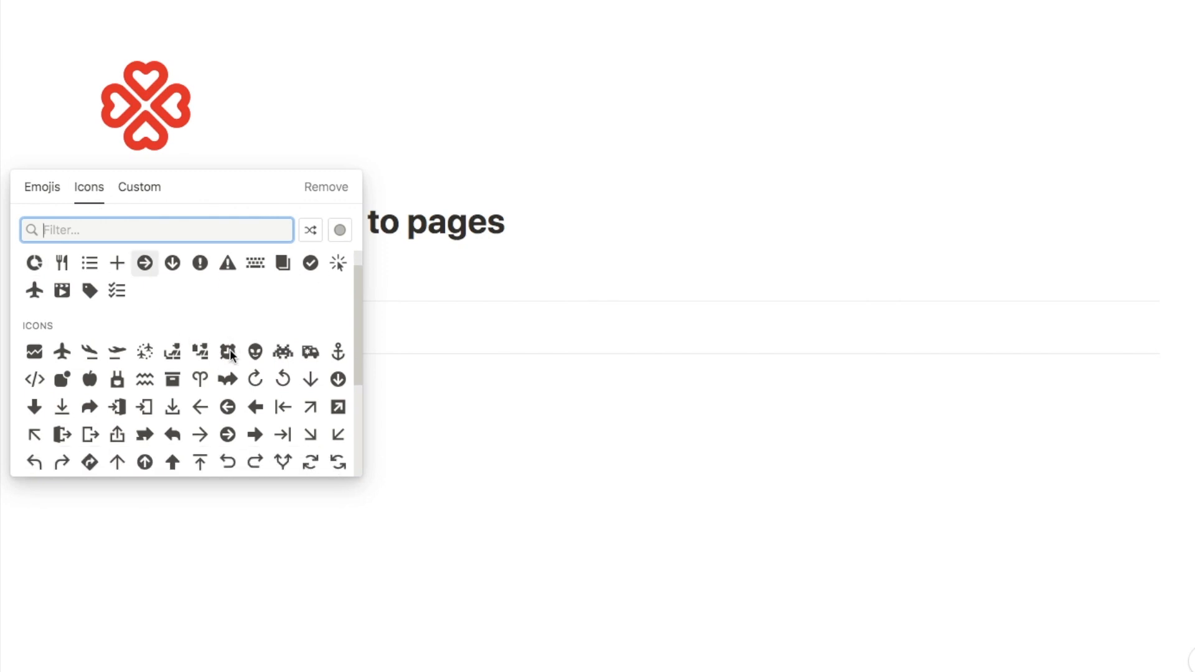
pyautogui.scroll(-5, 230, 356)
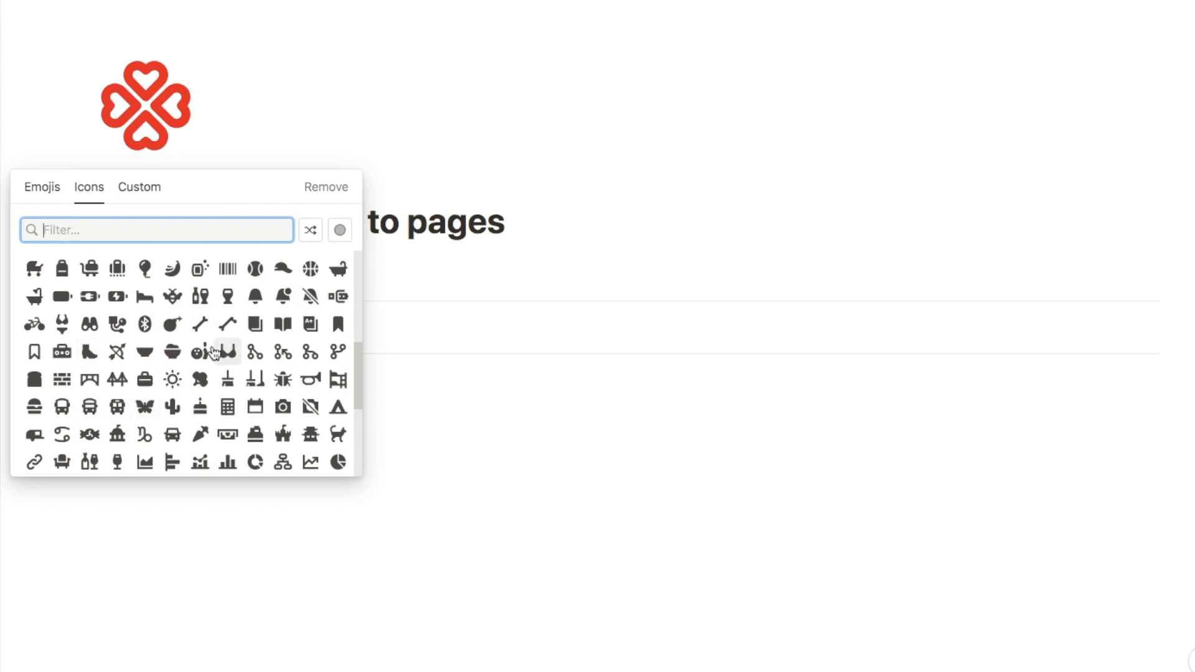
pyautogui.scroll(-5, 201, 351)
pyautogui.scroll(-5, 202, 352)
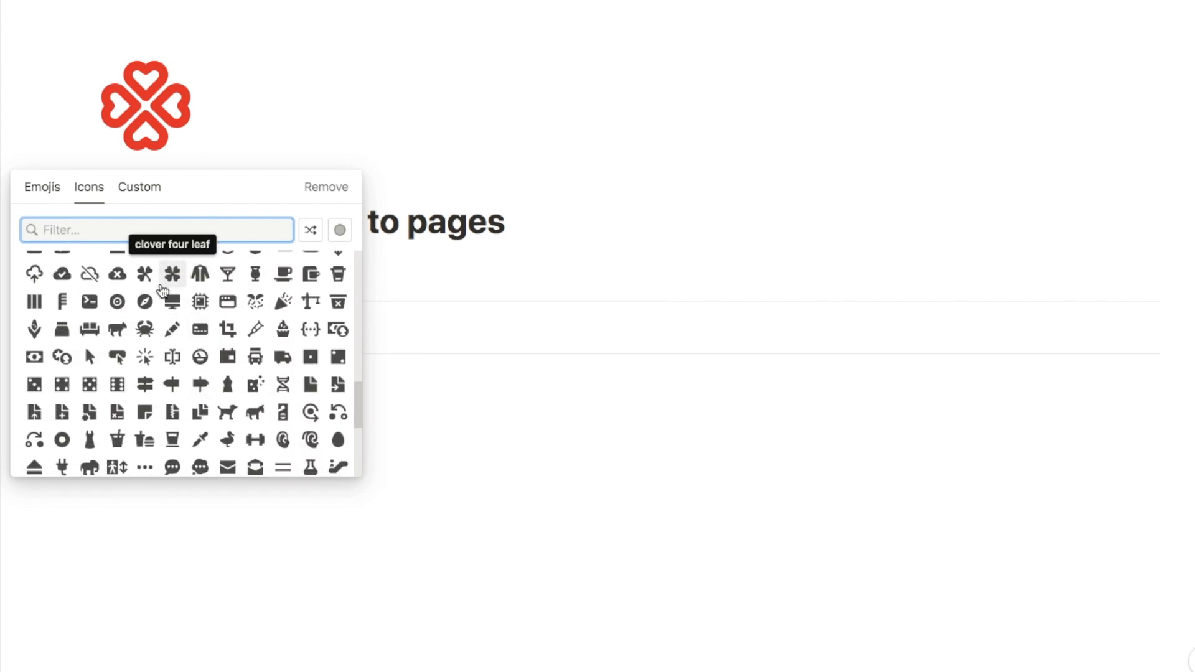
pyautogui.click(172, 277)
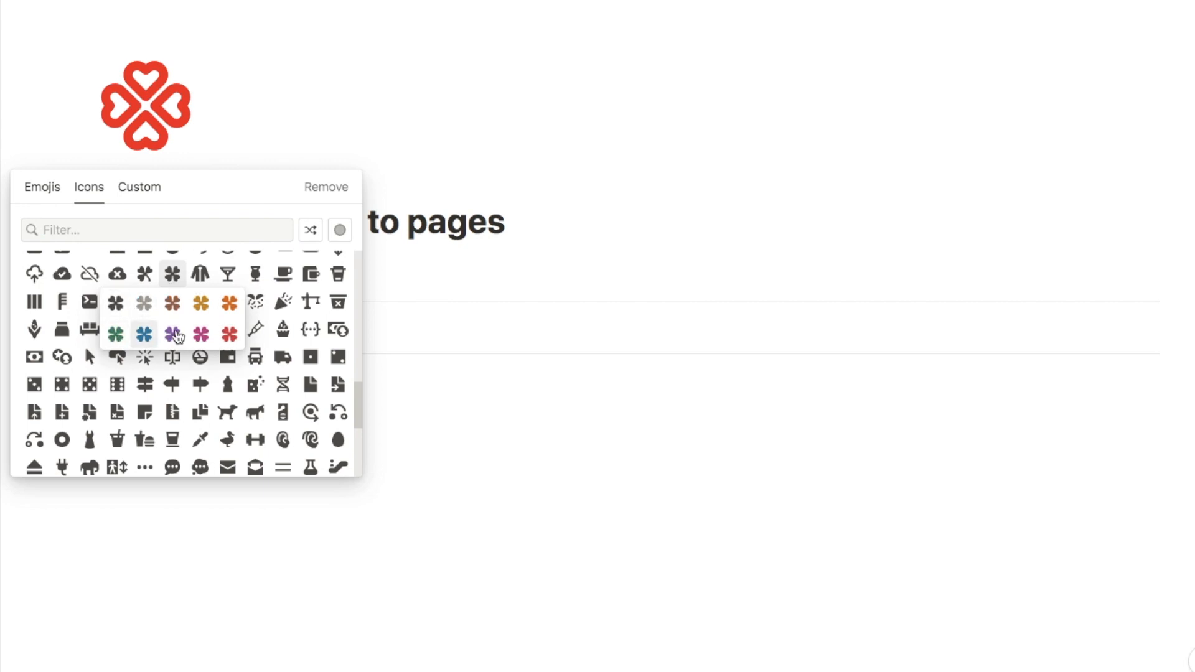
pyautogui.click(117, 336)
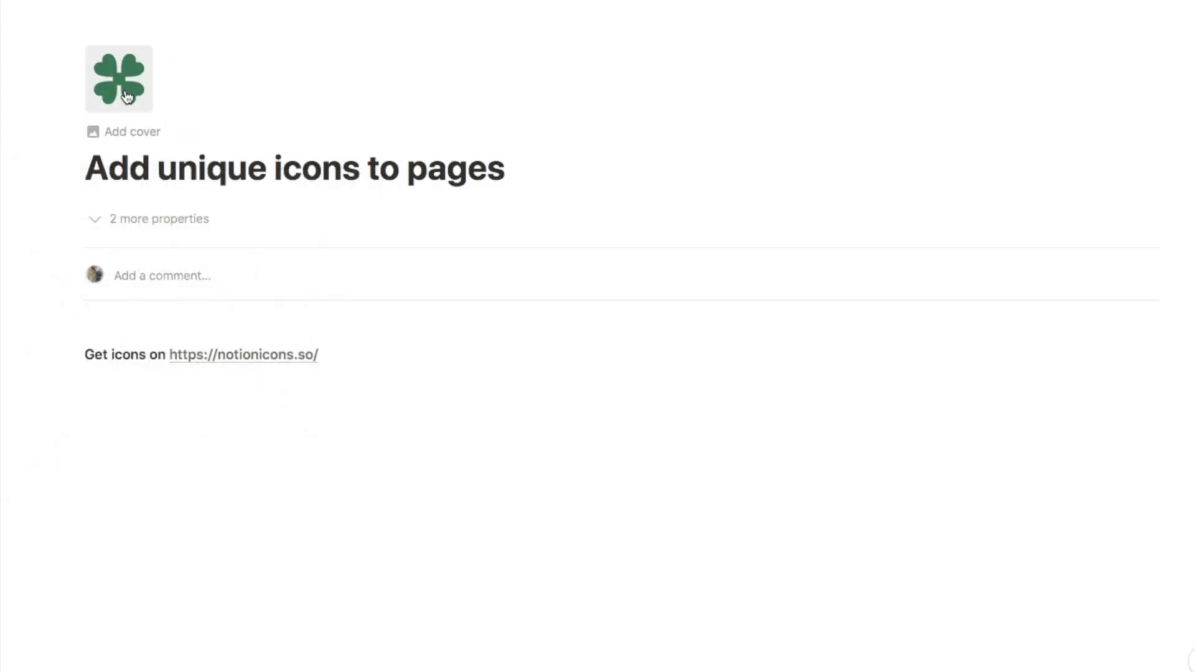
# View the custom image options for the page icon and close the icon picker
pyautogui.click(137, 96)
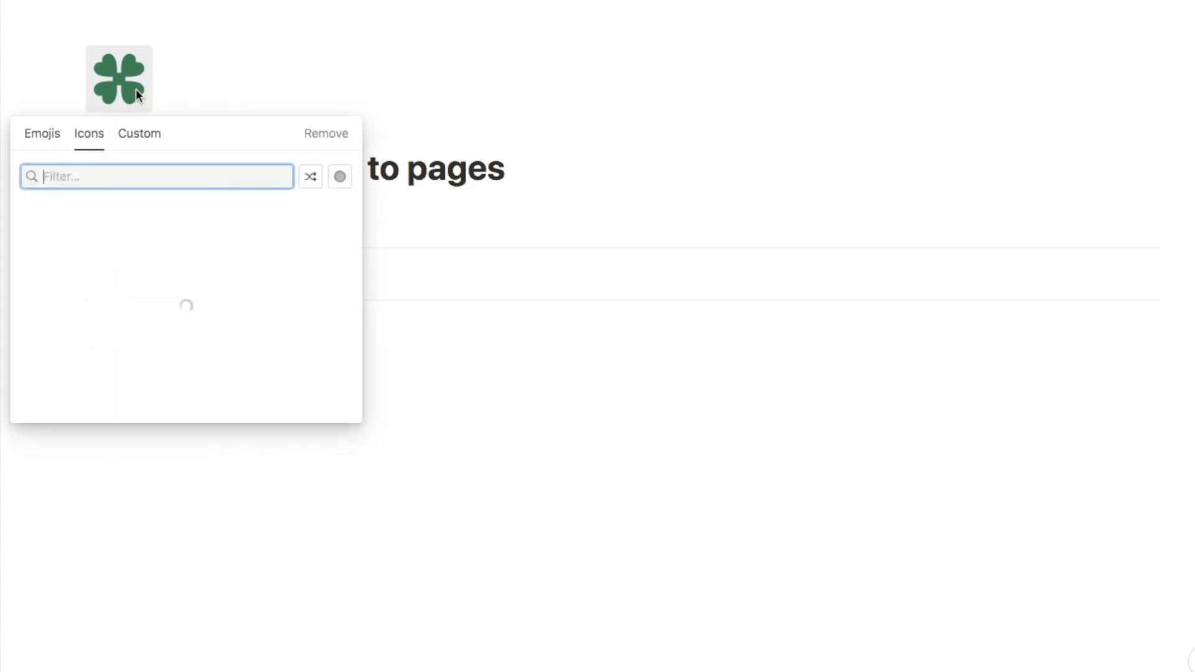
pyautogui.click(139, 135)
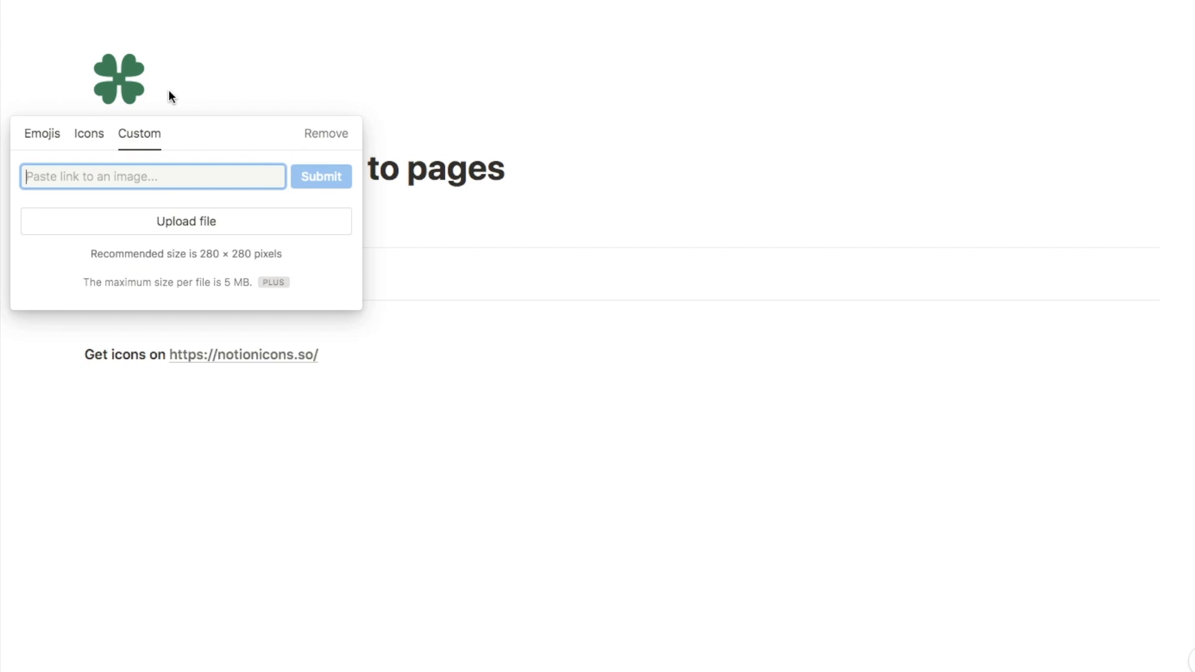
pyautogui.click(281, 435)
# Open the Notion Icons website linked on the page and browse its Tabler icon set
pyautogui.moveTo(301, 365)
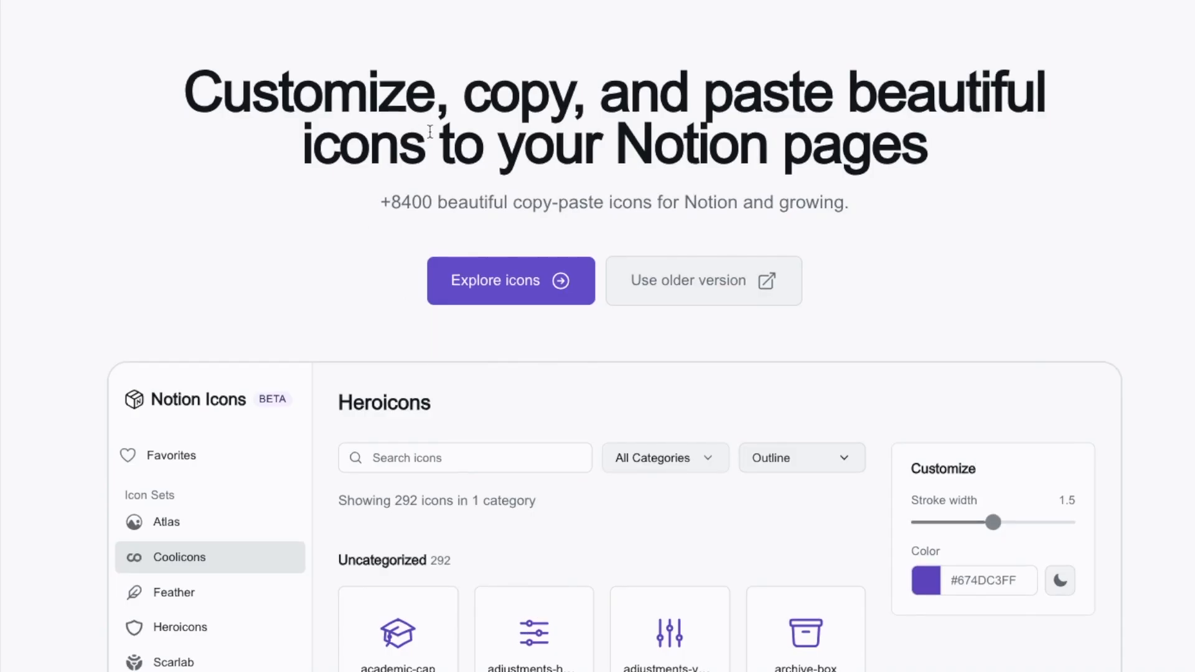
pyautogui.click(504, 292)
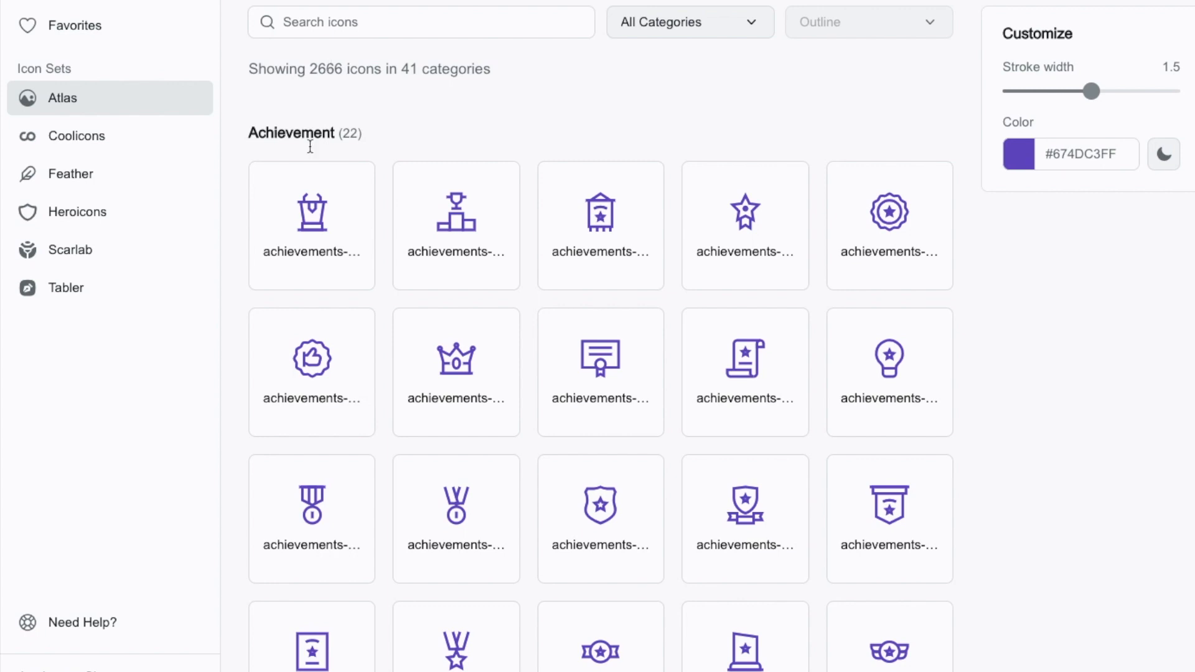
pyautogui.click(95, 293)
pyautogui.scroll(-5, 551, 402)
pyautogui.scroll(5, 551, 399)
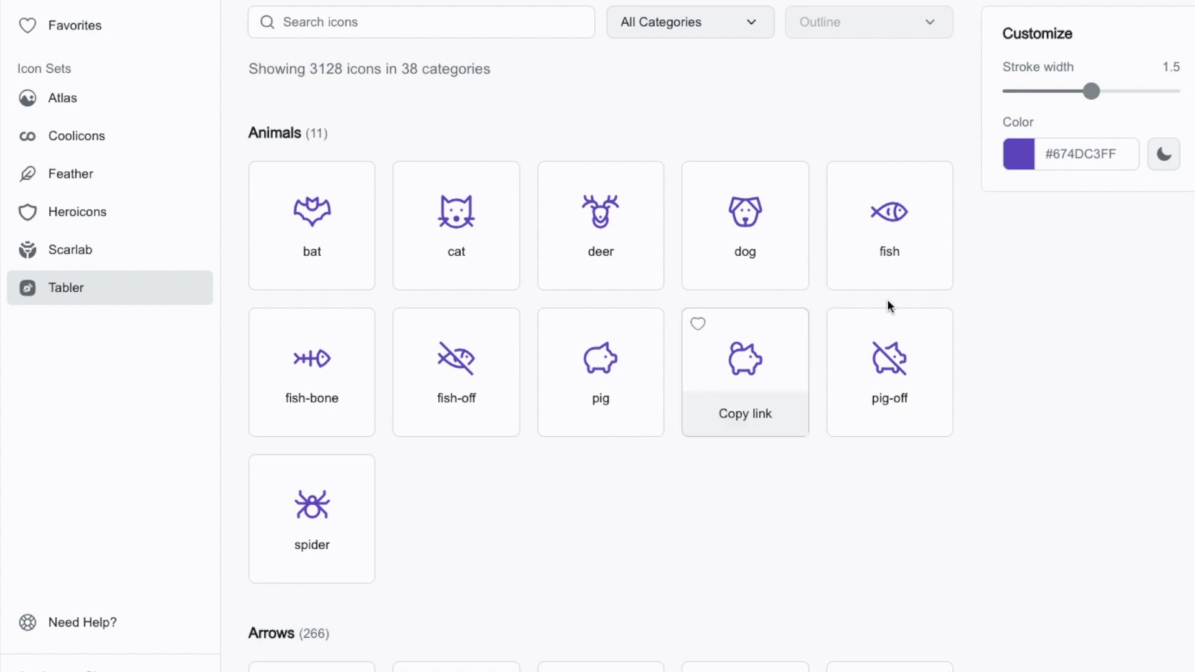
# Recolour the Tabler icons dark green and increase their stroke width
pyautogui.click(1019, 163)
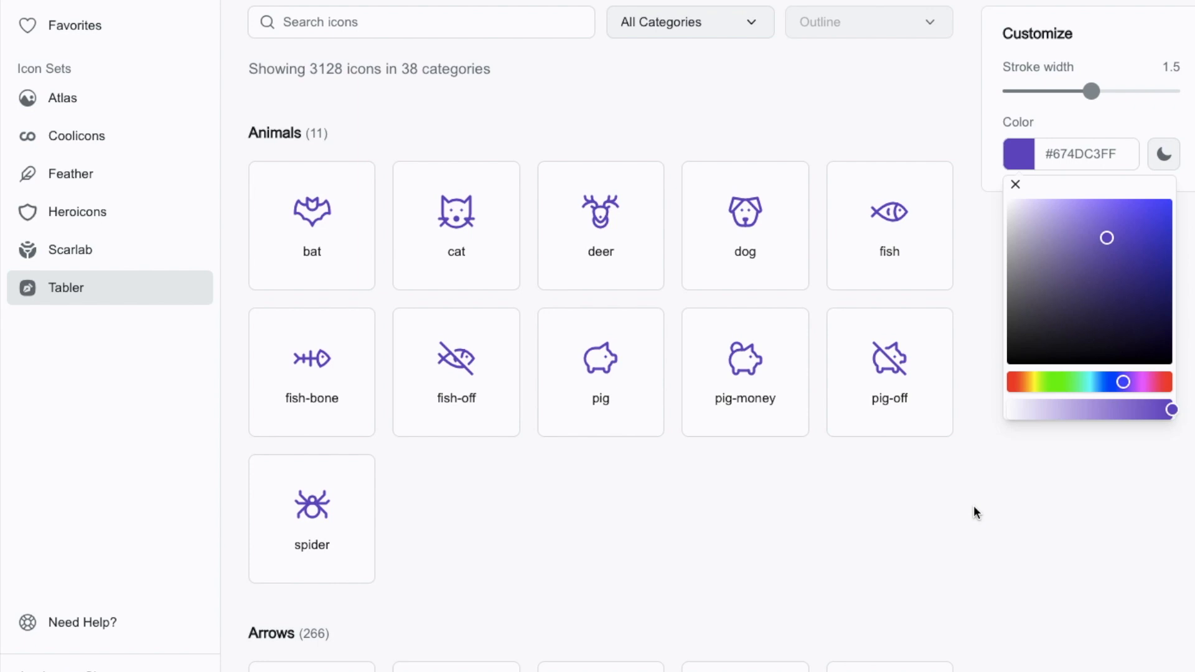
pyautogui.click(1061, 382)
pyautogui.moveTo(1074, 284)
pyautogui.mouseDown()
pyautogui.moveTo(1185, 252)
pyautogui.moveTo(1131, 211)
pyautogui.moveTo(1186, 287)
pyautogui.mouseUp()
pyautogui.click(724, 522)
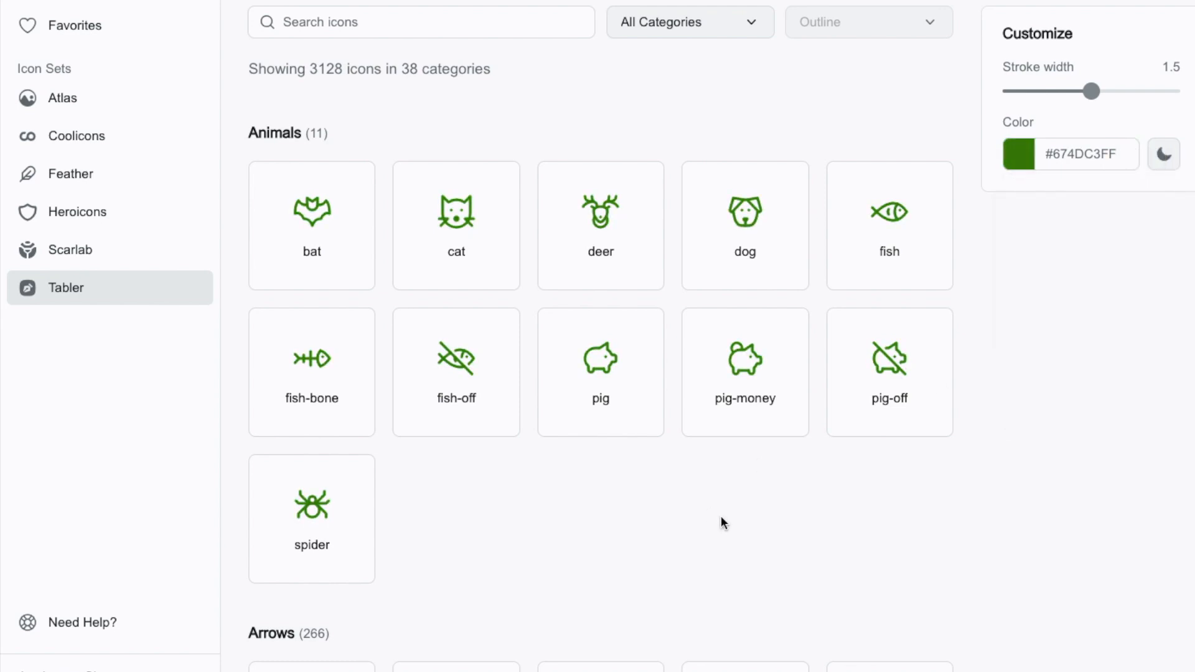
pyautogui.moveTo(1091, 95)
pyautogui.mouseDown()
pyautogui.moveTo(1002, 92)
pyautogui.moveTo(1156, 110)
pyautogui.moveTo(1177, 100)
pyautogui.mouseUp()
# Return to the Notion page and set its custom icon from a copied Notion Icons link
pyautogui.moveTo(285, 538)
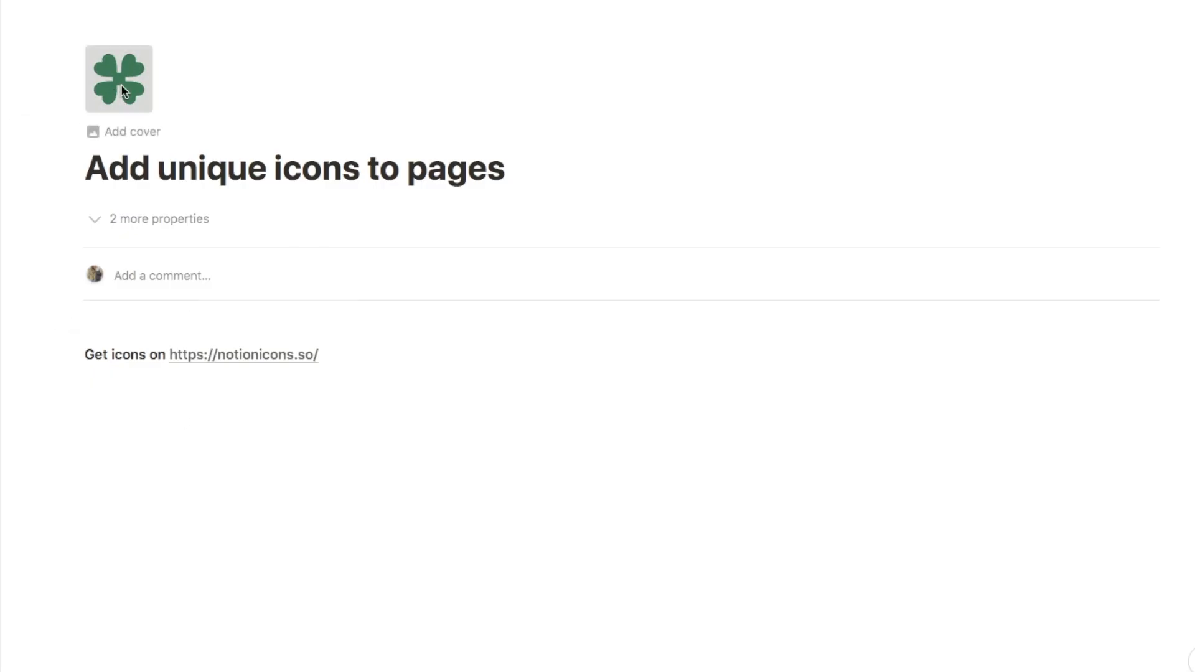
pyautogui.click(122, 88)
pyautogui.click(138, 134)
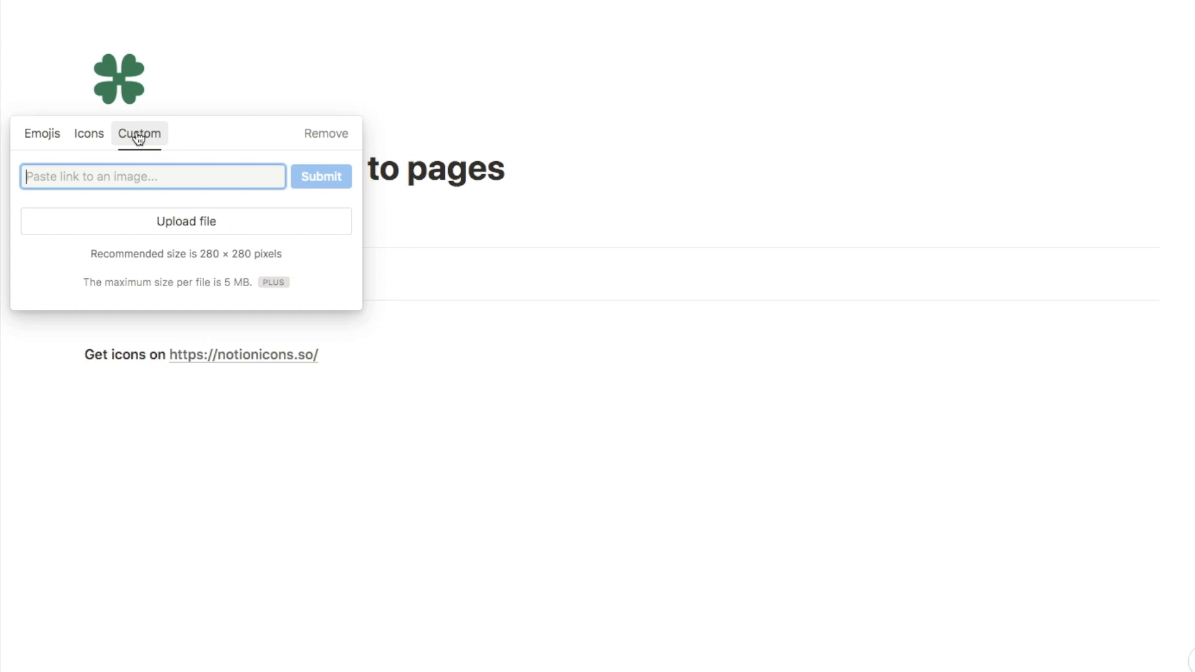
pyautogui.hotkey('ctrl', 'v')
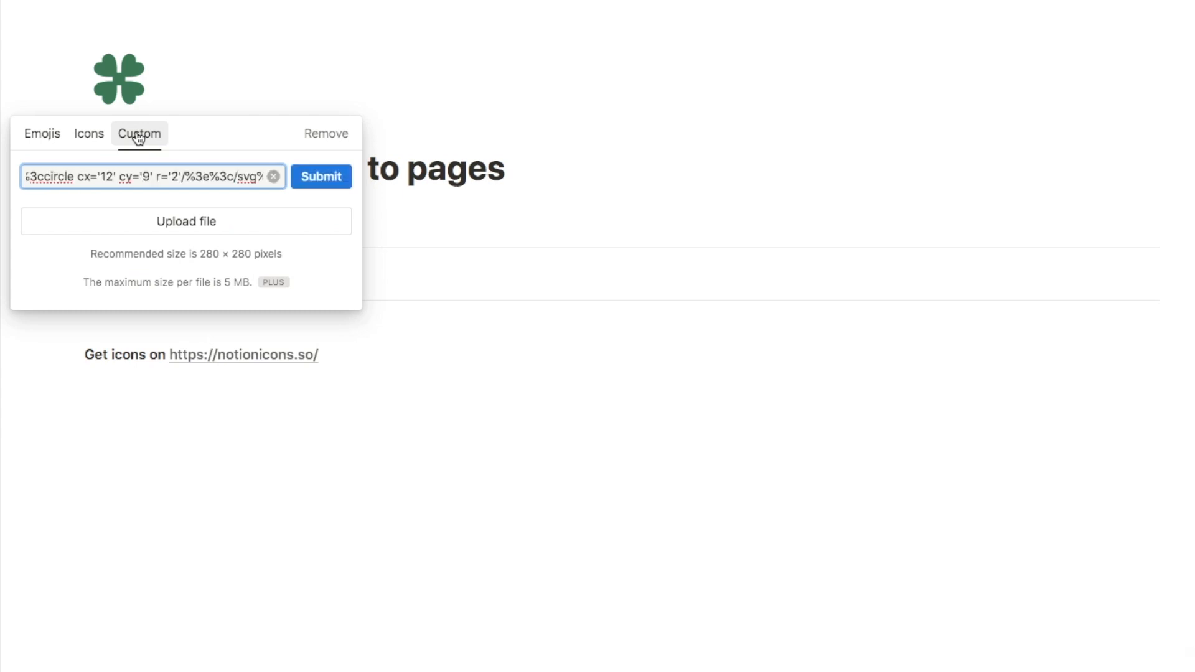
pyautogui.click(317, 177)
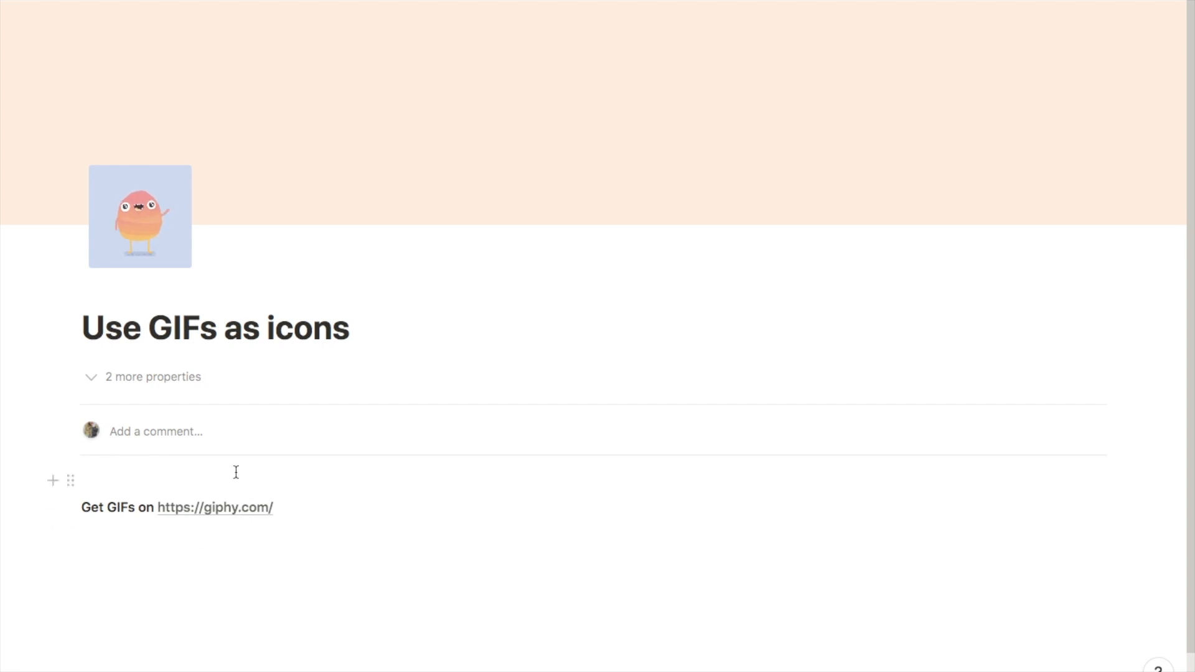
# Open GIPHY from the link on the Use GIFs as icons page and search for "cute"
pyautogui.click(221, 510)
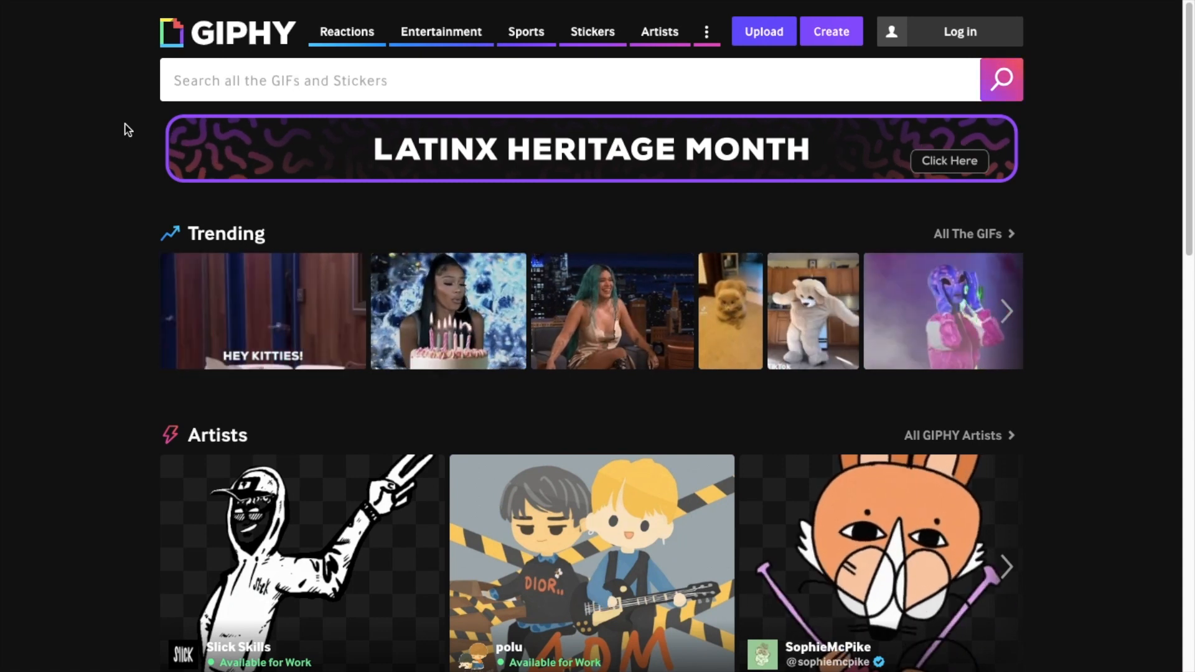
pyautogui.write('cute')
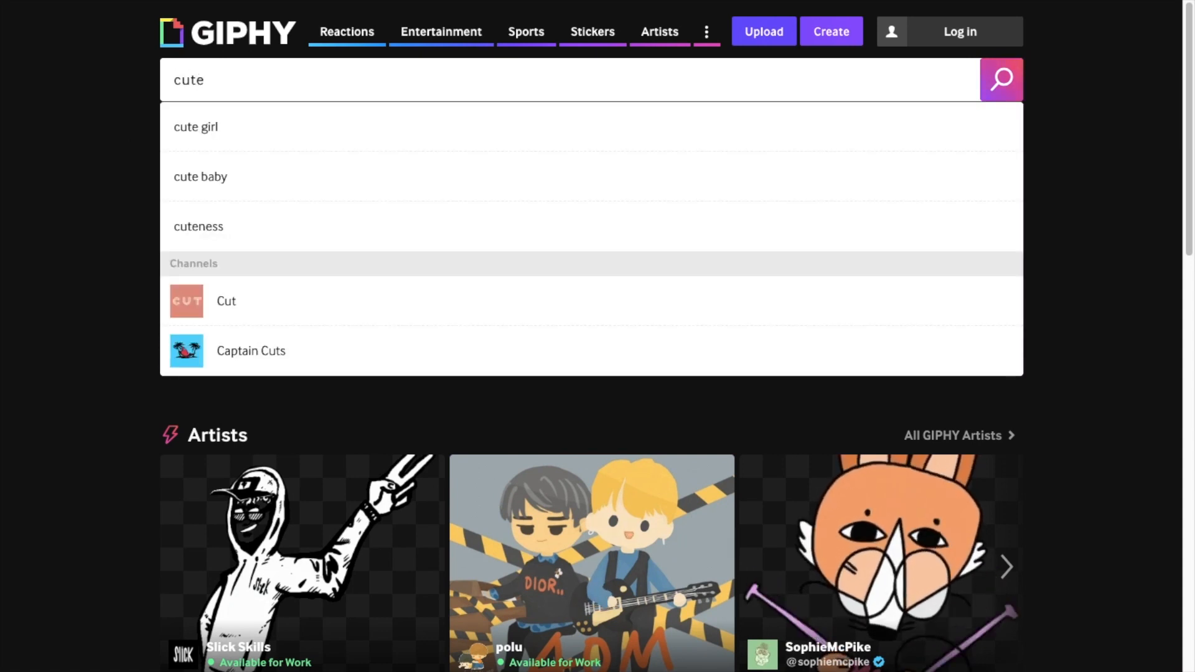
pyautogui.press('Return')
pyautogui.scroll(-2, 101, 284)
pyautogui.scroll(-3, 101, 283)
pyautogui.scroll(4, 101, 283)
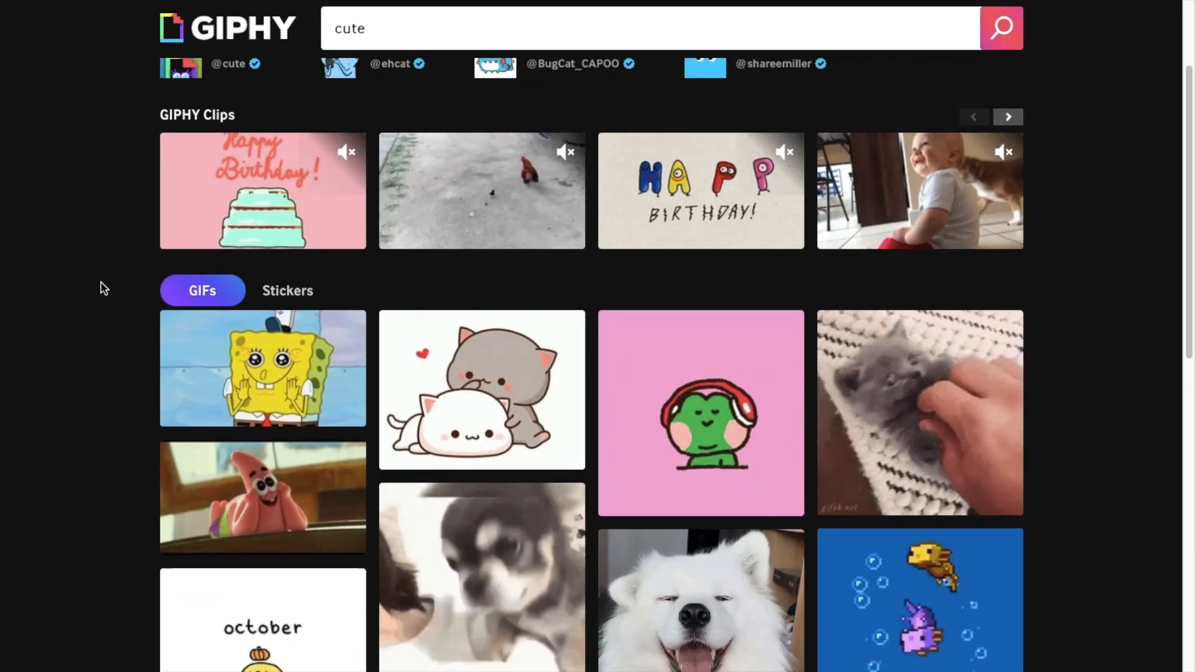
# Show the sticker results for "cute" and copy the link of the transparent puppy sticker
pyautogui.click(286, 290)
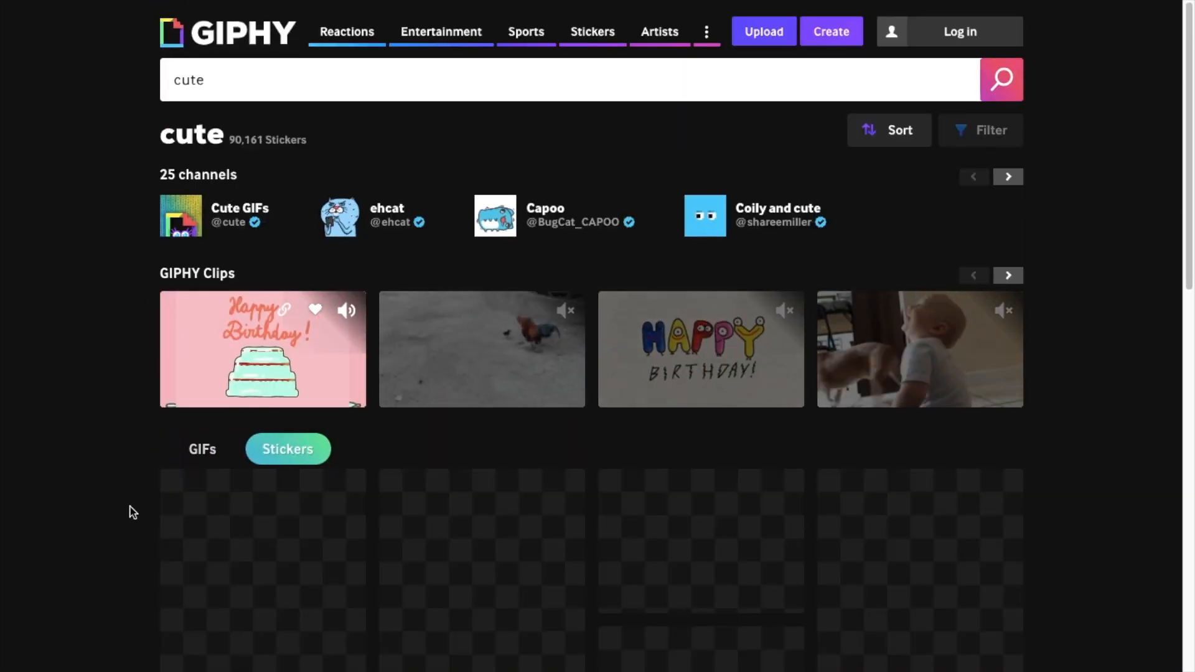
pyautogui.scroll(-3, 118, 506)
pyautogui.scroll(-2, 132, 503)
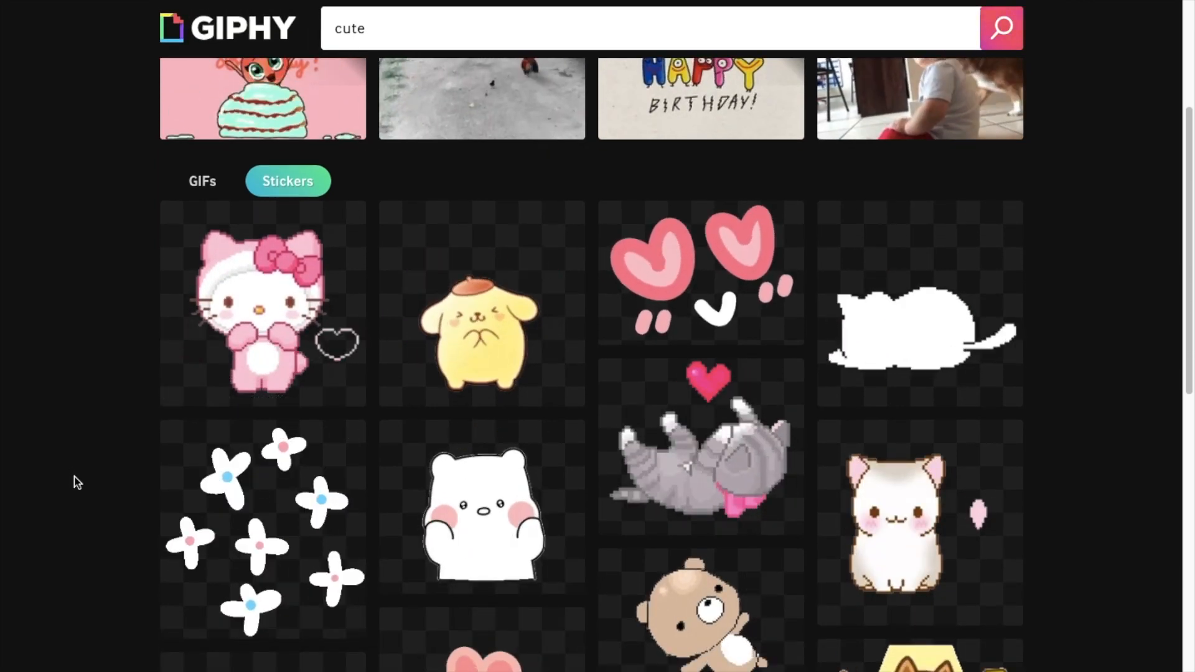
pyautogui.scroll(-1, 74, 479)
pyautogui.scroll(-3, 187, 488)
pyautogui.scroll(-3, 188, 491)
pyautogui.scroll(-1, 128, 521)
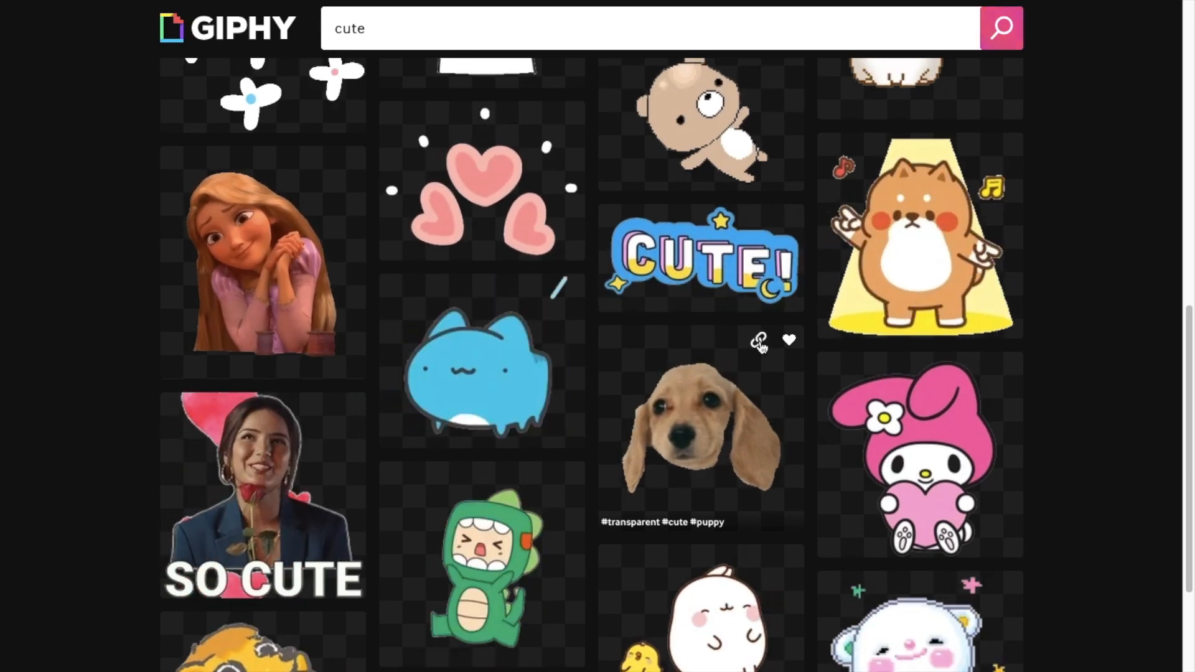
pyautogui.click(759, 341)
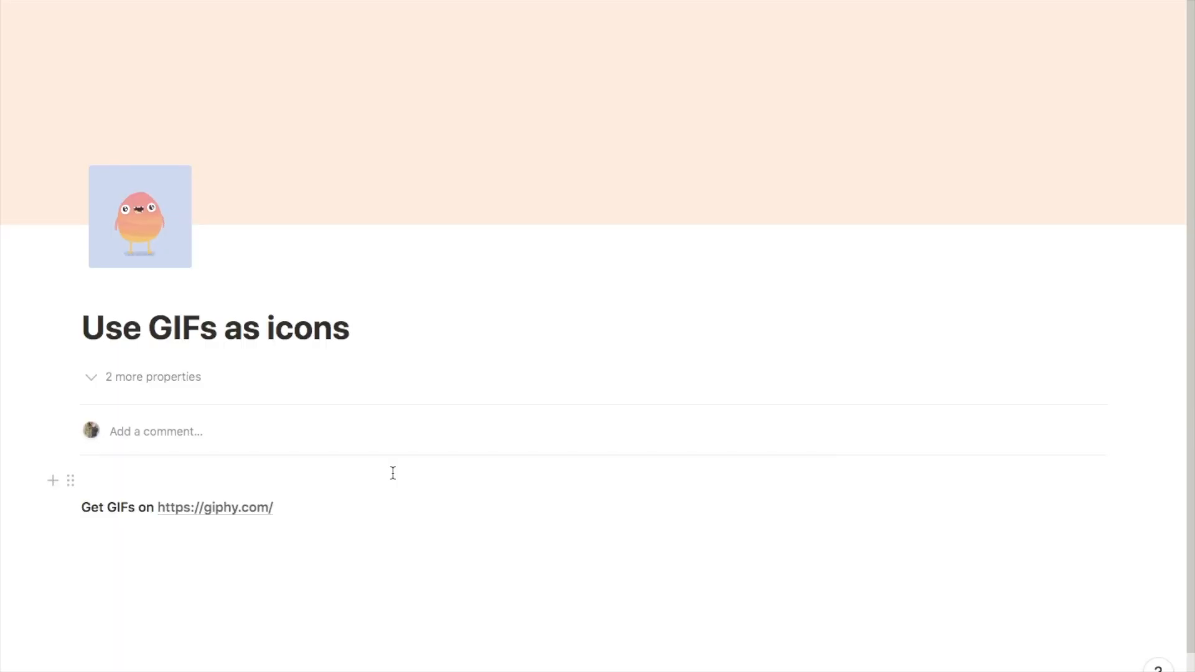
# Return to Notion and set the copied puppy sticker link as the custom icon of the Use GIFs as icons page
pyautogui.click(151, 240)
pyautogui.click(138, 301)
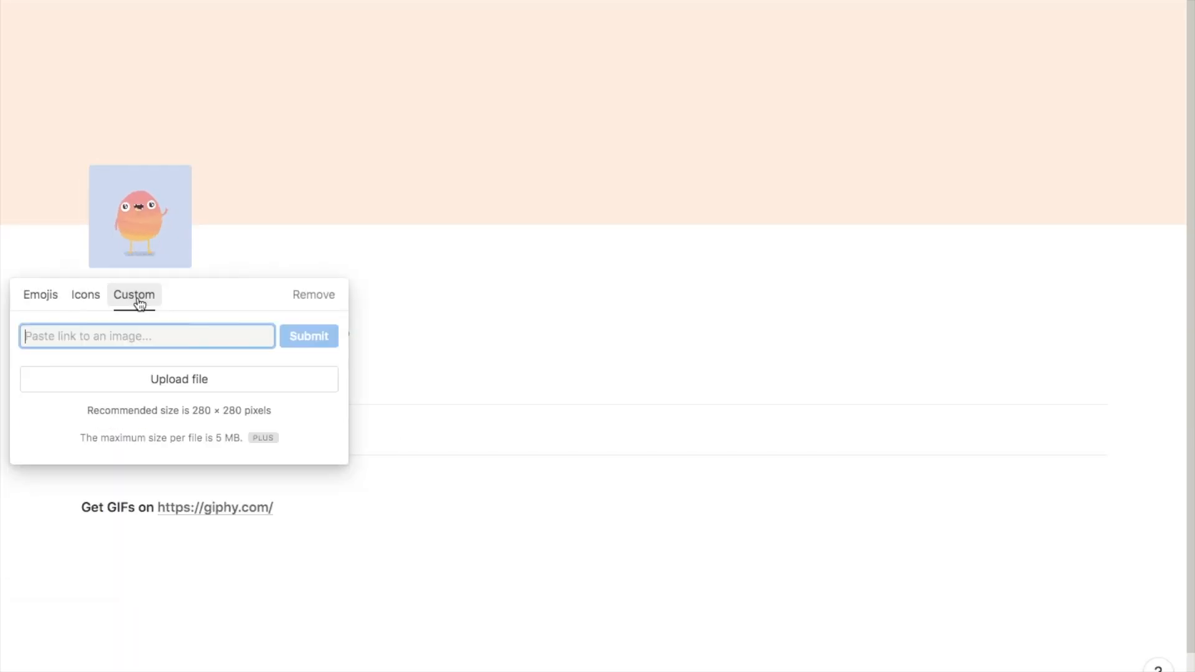
pyautogui.press('super+v')
pyautogui.click(312, 339)
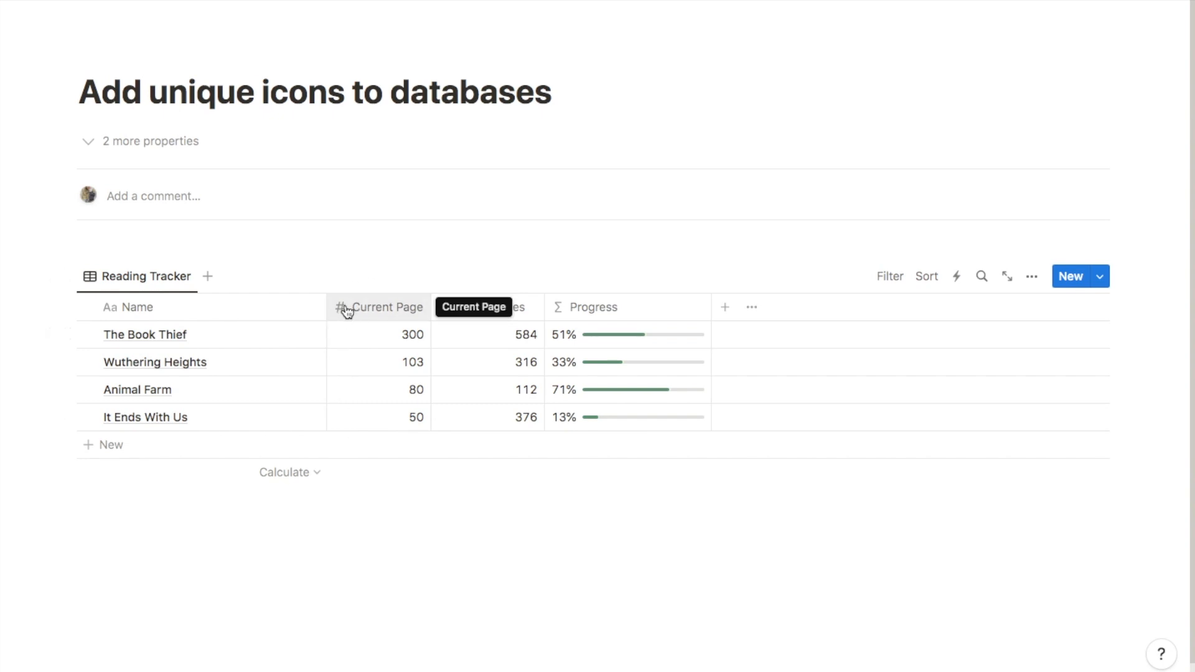
# Change the Progress property's icon to the horizontal bar chart found by filtering the icons for "graph"
pyautogui.scroll(-1, 561, 417)
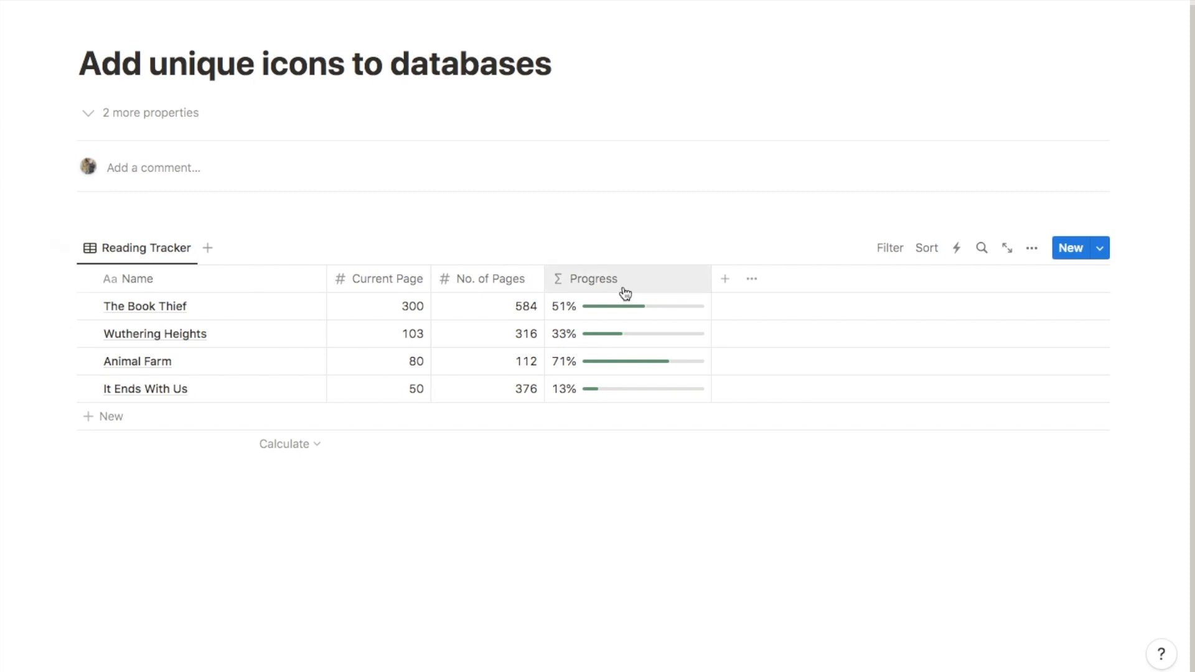
pyautogui.click(574, 288)
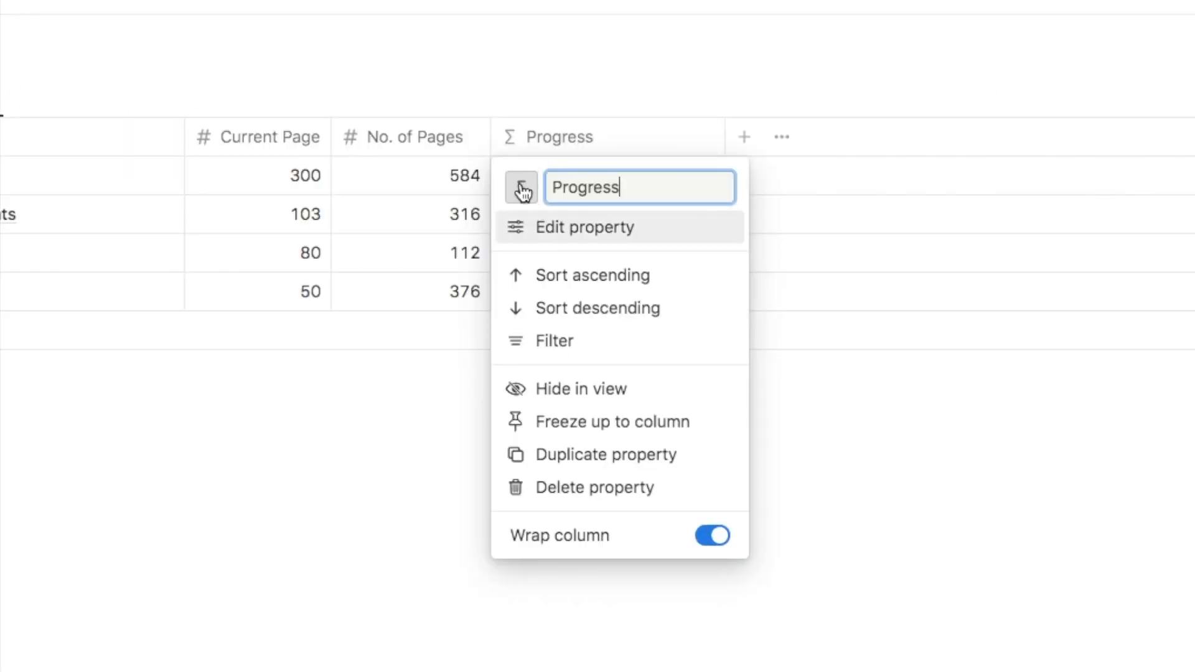
pyautogui.click(522, 189)
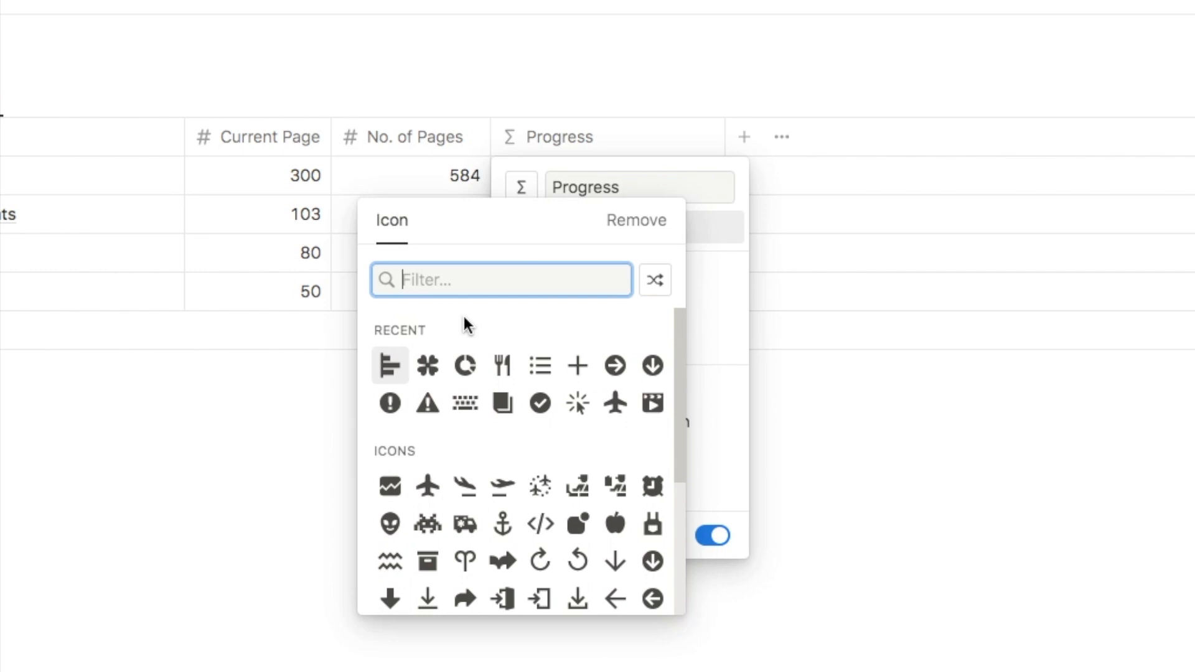
pyautogui.scroll(-15, 473, 523)
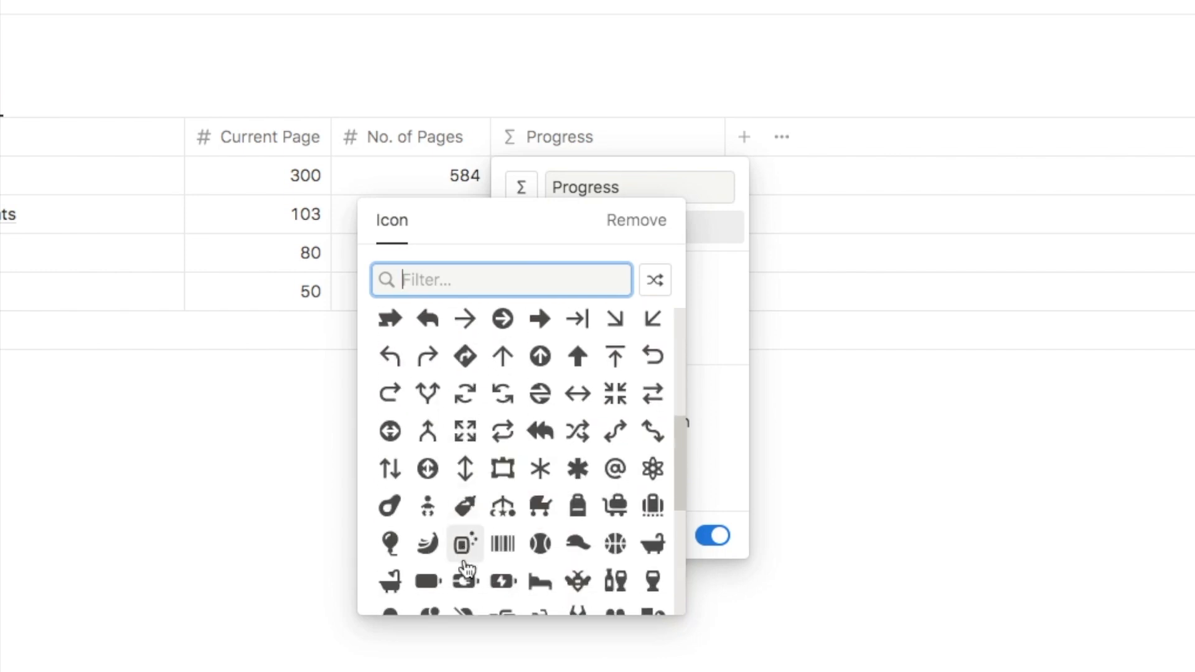
pyautogui.scroll(3, 451, 309)
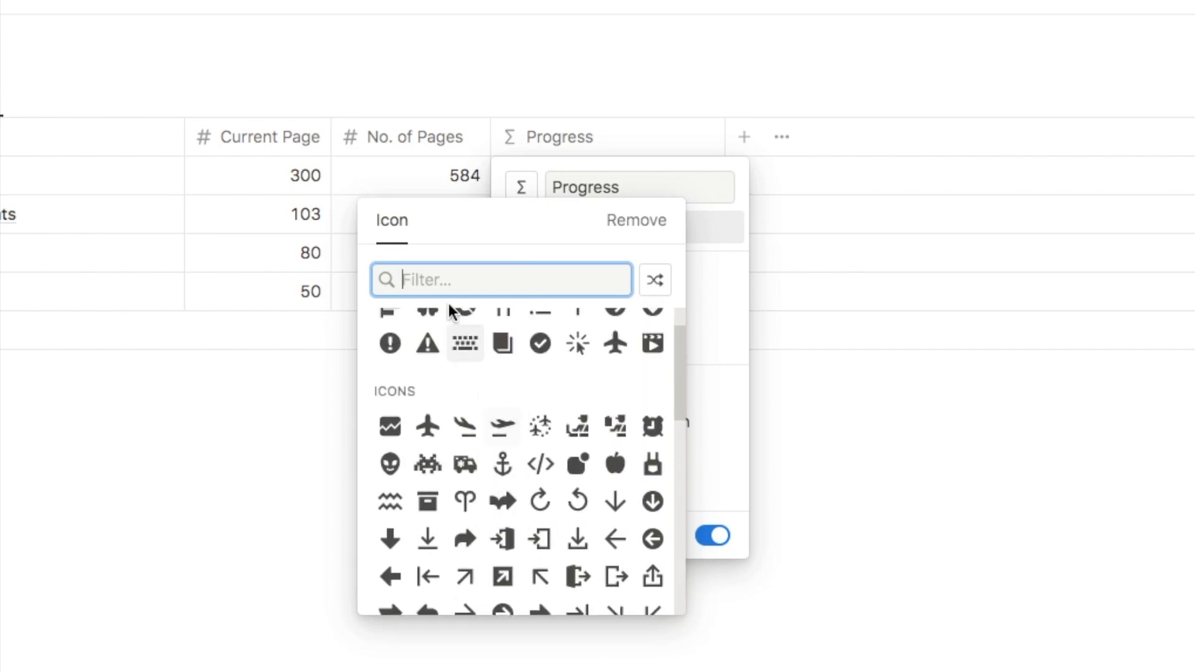
pyautogui.write('graph')
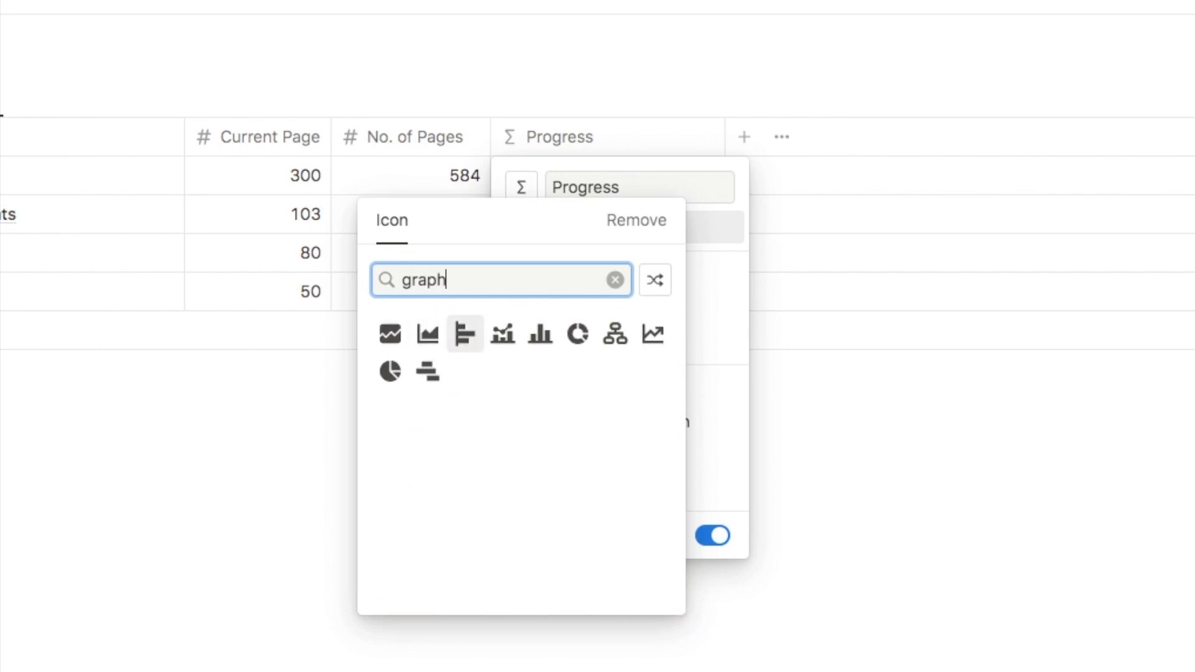
pyautogui.click(466, 343)
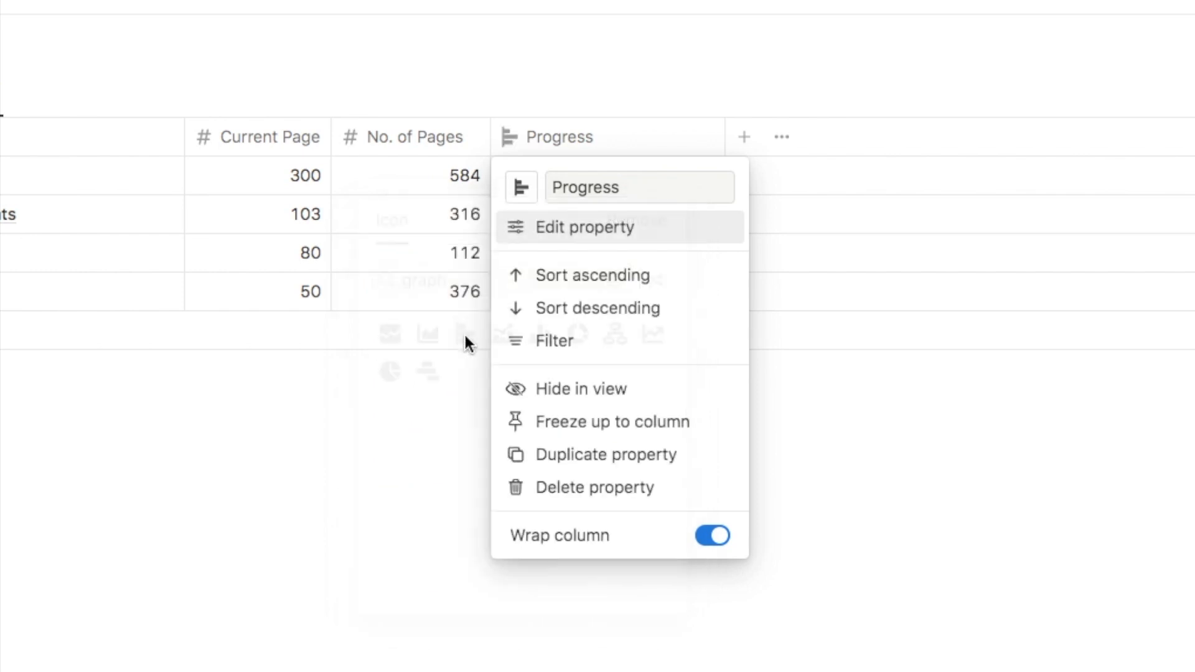
pyautogui.click(806, 328)
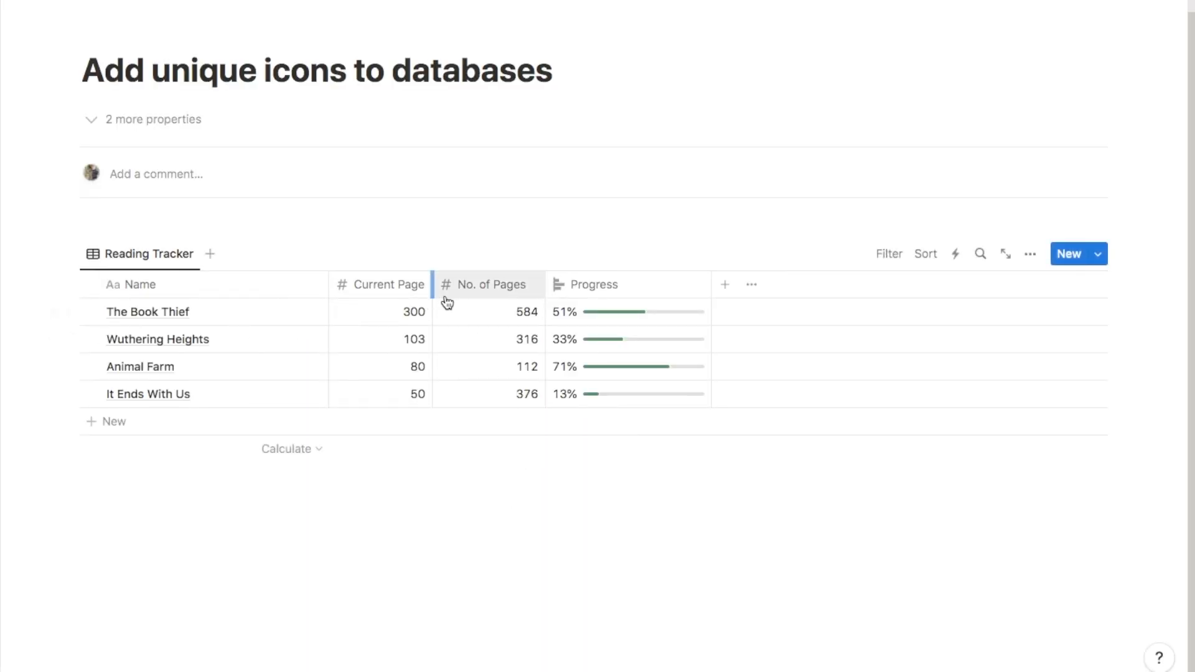
# Change the No. of Pages property's icon to the open book found by filtering the icons for "book"
pyautogui.click(474, 290)
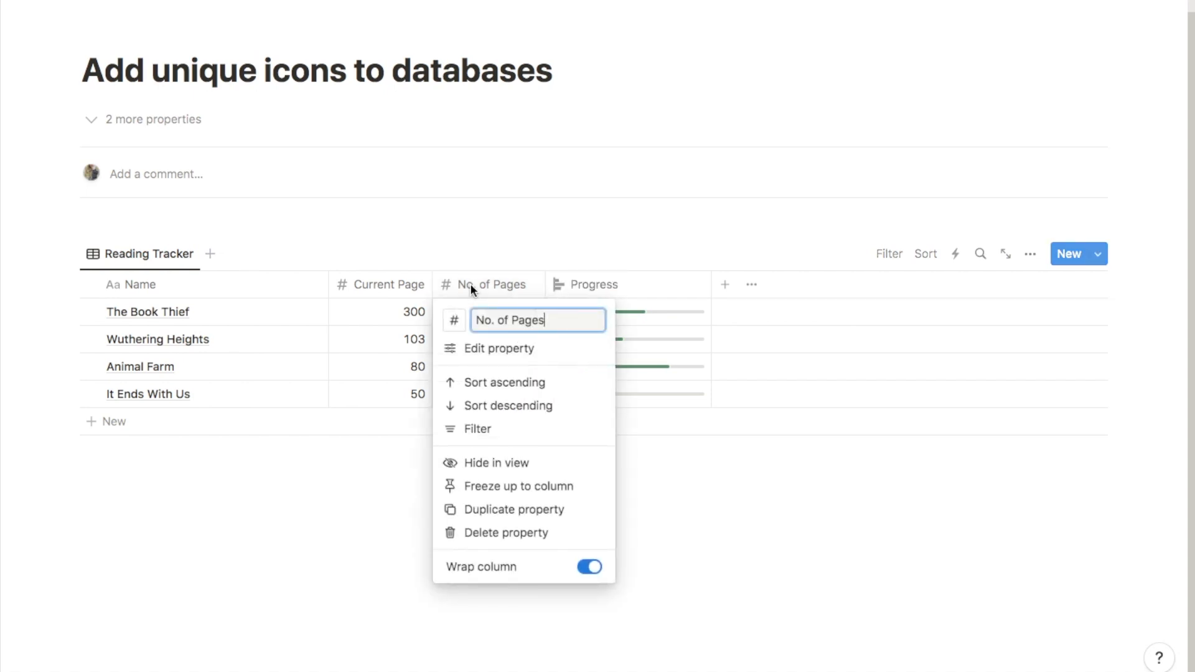
pyautogui.click(454, 321)
pyautogui.write('n')
pyautogui.press('BackSpace')
pyautogui.write('book')
pyautogui.click(387, 424)
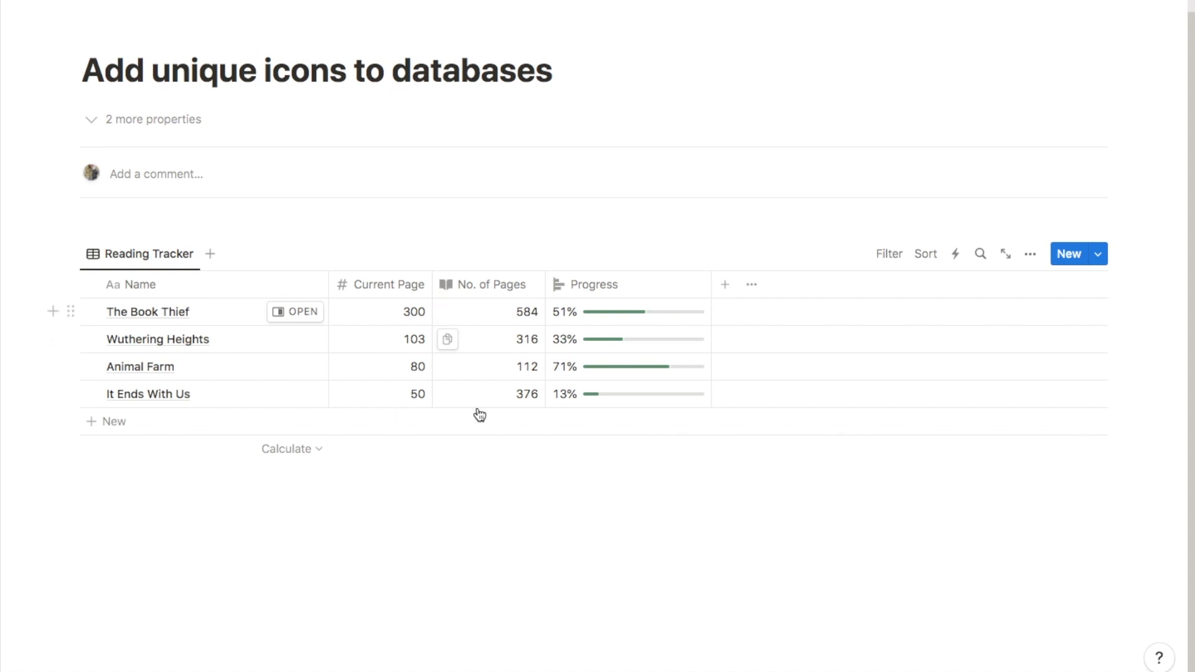
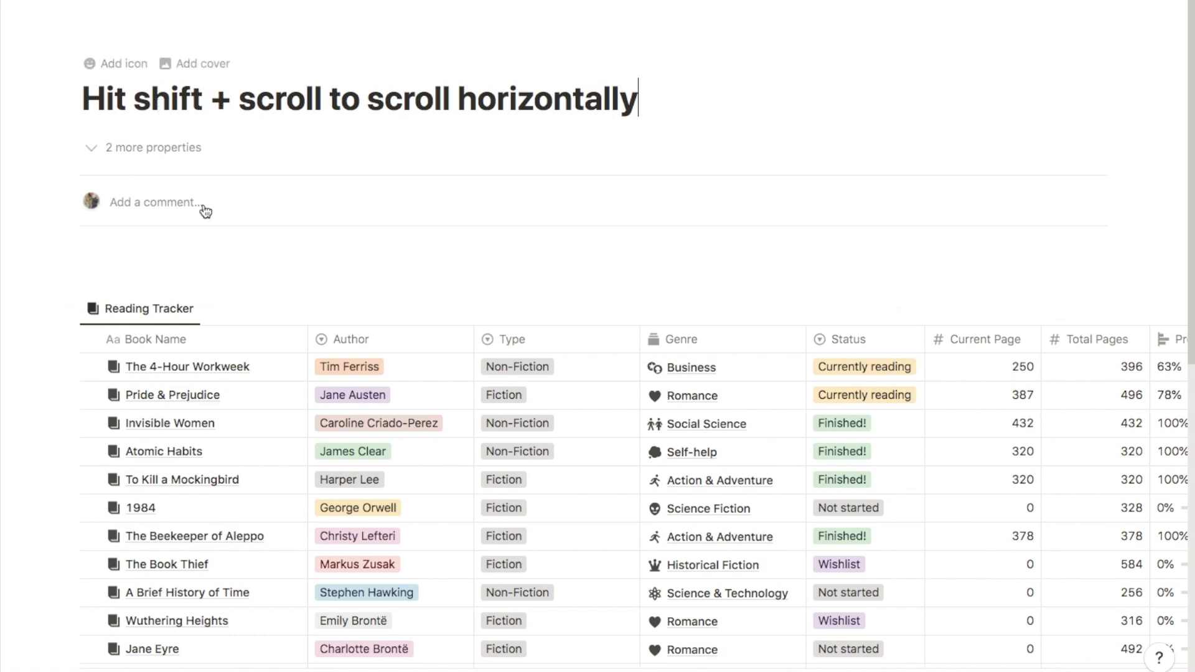
# View the Reading Tracker table across to its Completion Date column and back, and down to its last rows and horizontal scrollbar
pyautogui.scroll(-5, 550, 282)
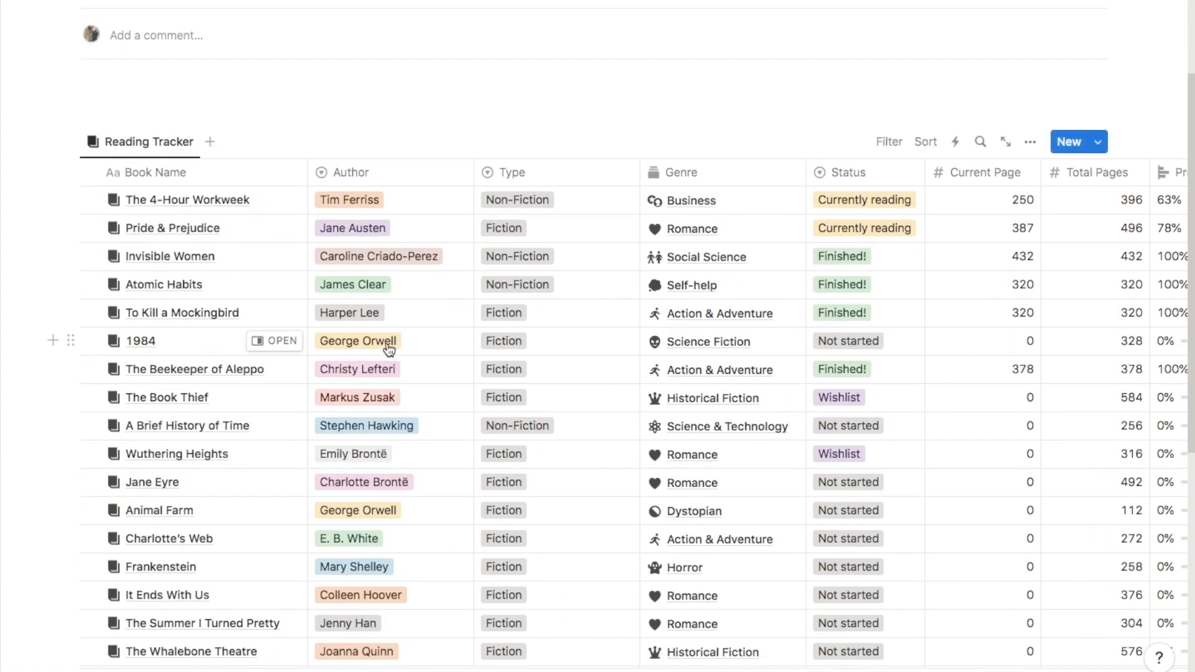
pyautogui.hscroll(10, 389, 348)
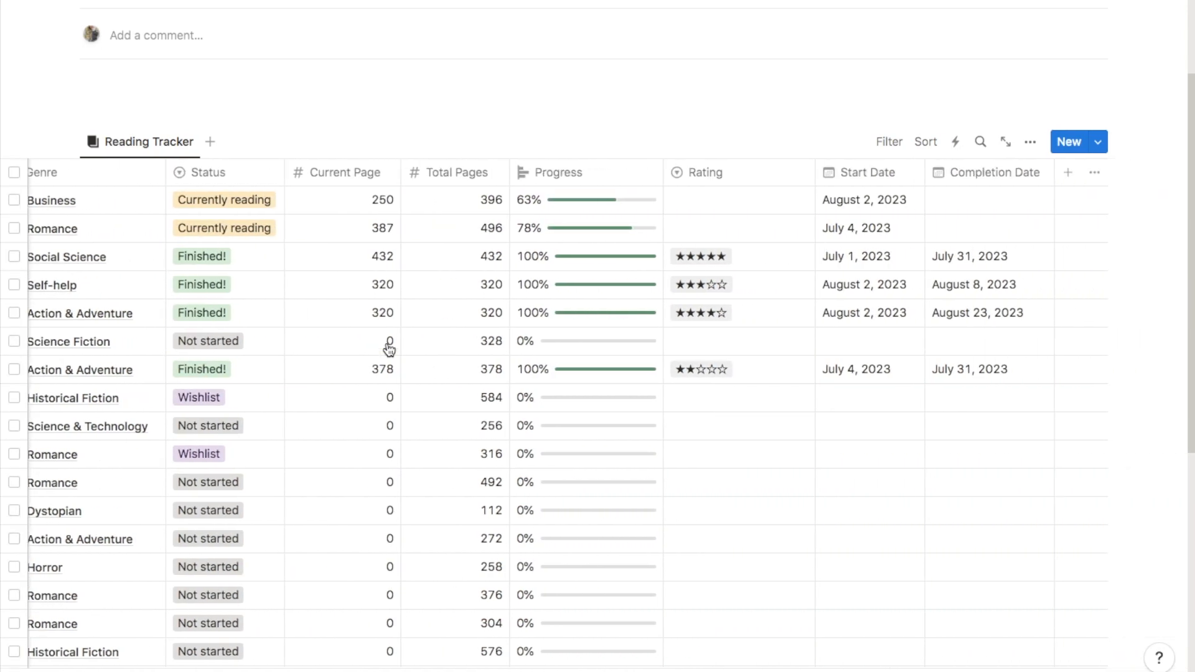
pyautogui.hscroll(-10, 389, 349)
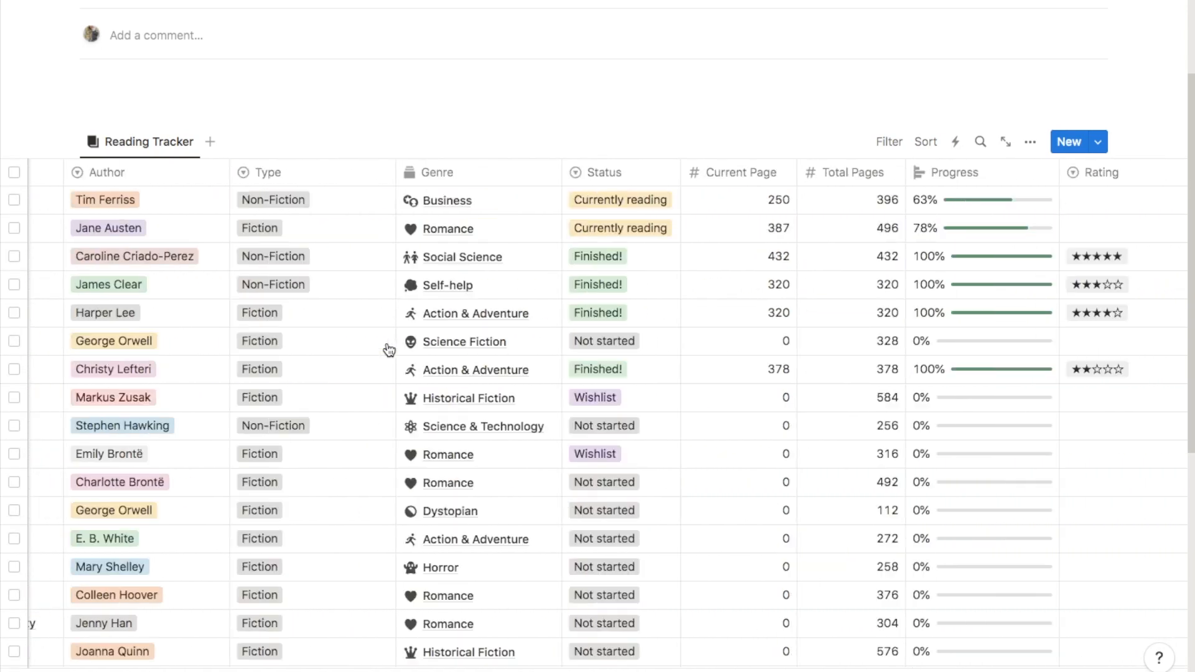
pyautogui.scroll(-10, 389, 349)
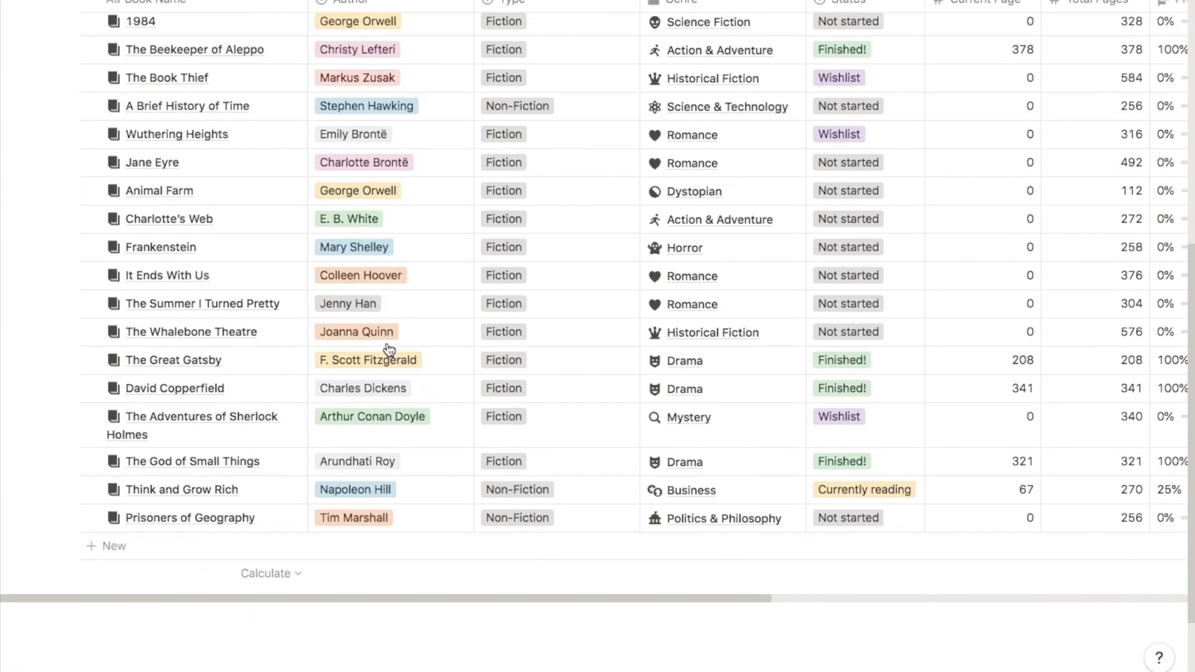
pyautogui.moveTo(303, 545); pyautogui.dragTo(274, 552)
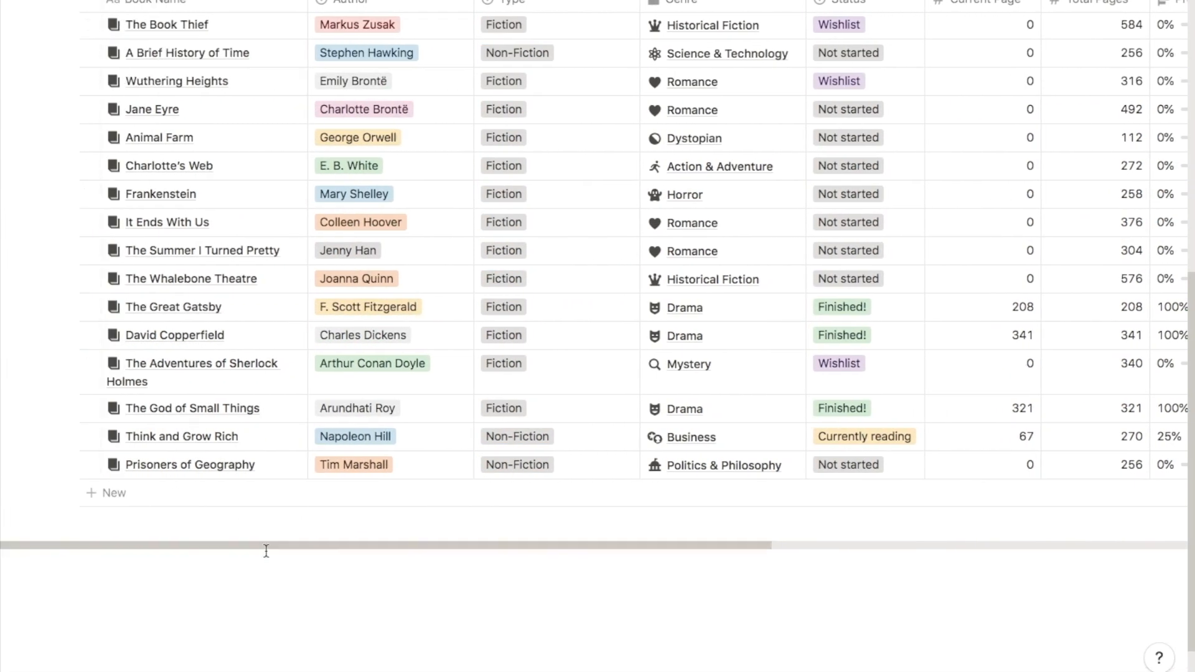
# Look through the Reading Tracker database's rows and all its columns, from Book Name to Completion Date
pyautogui.scroll(3, 264, 552)
pyautogui.scroll(4, 267, 553)
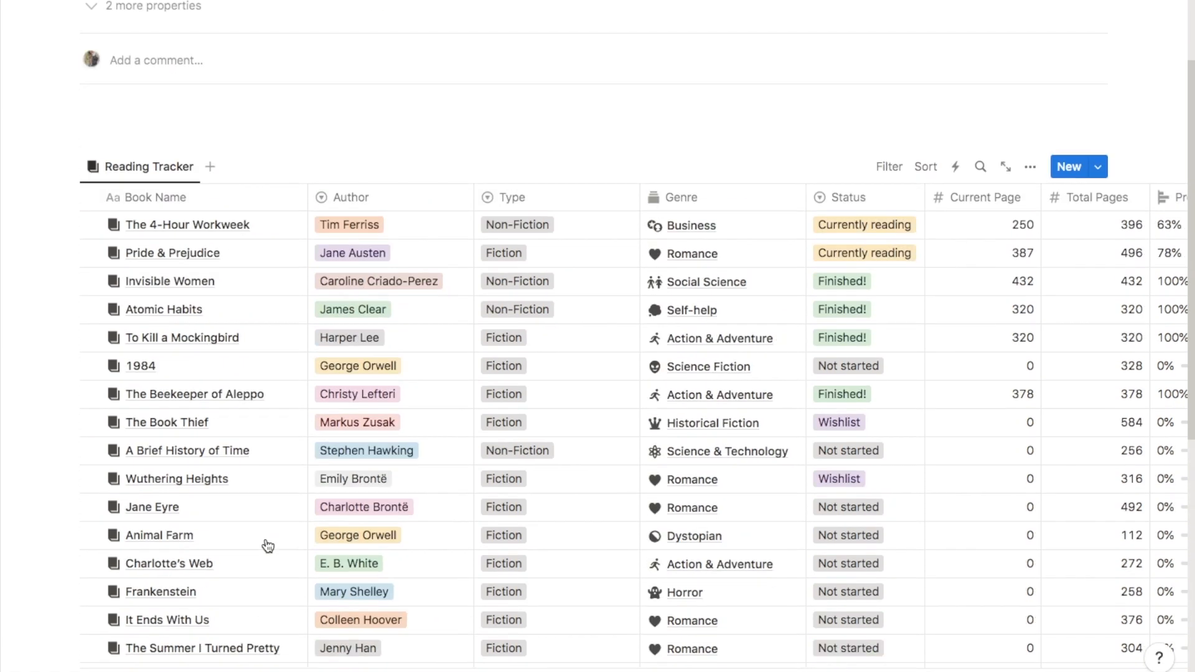
pyautogui.hscroll(5, 268, 546)
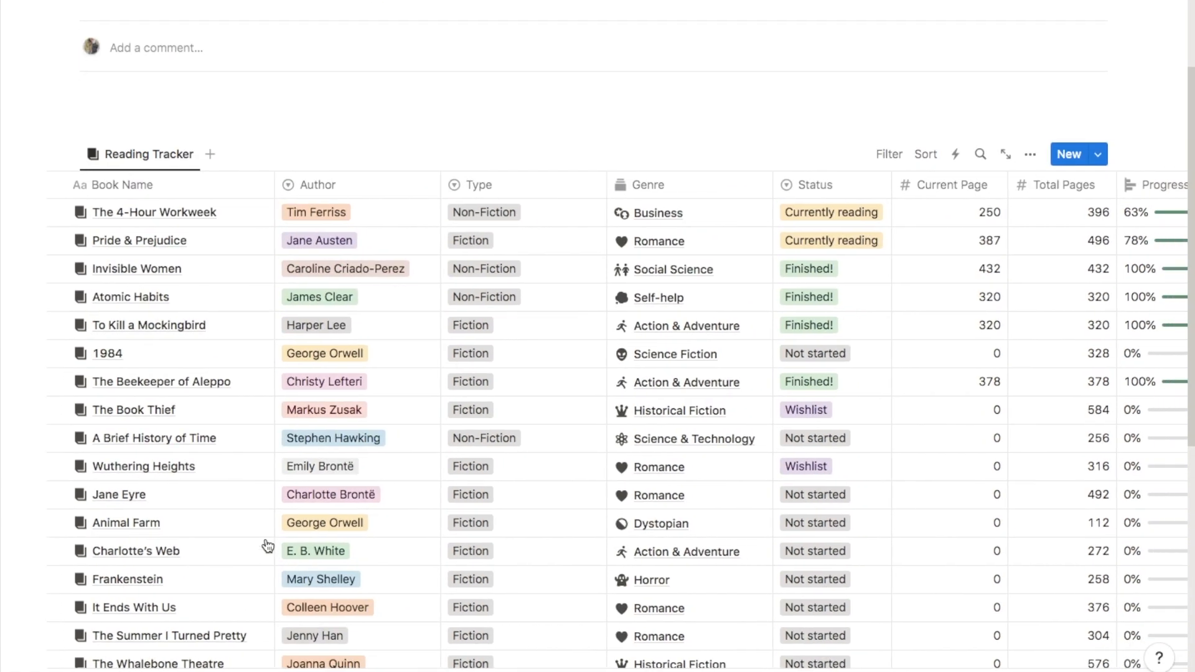
pyautogui.hscroll(3, 268, 546)
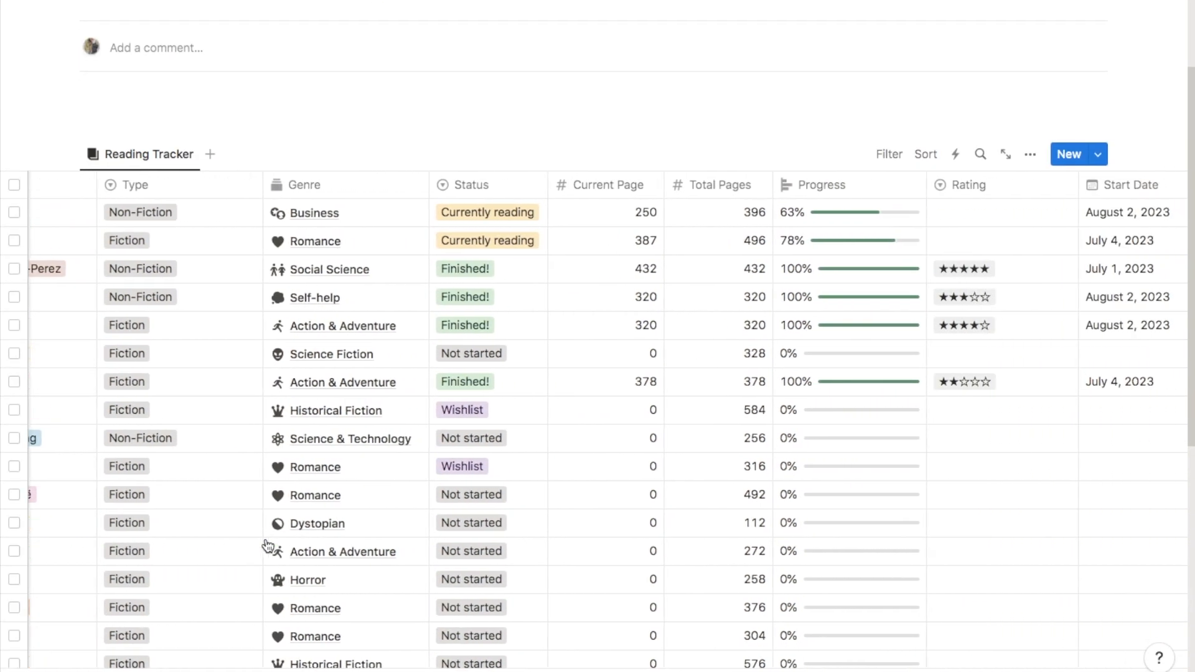
pyautogui.scroll(-4, 268, 546)
pyautogui.scroll(3, 268, 546)
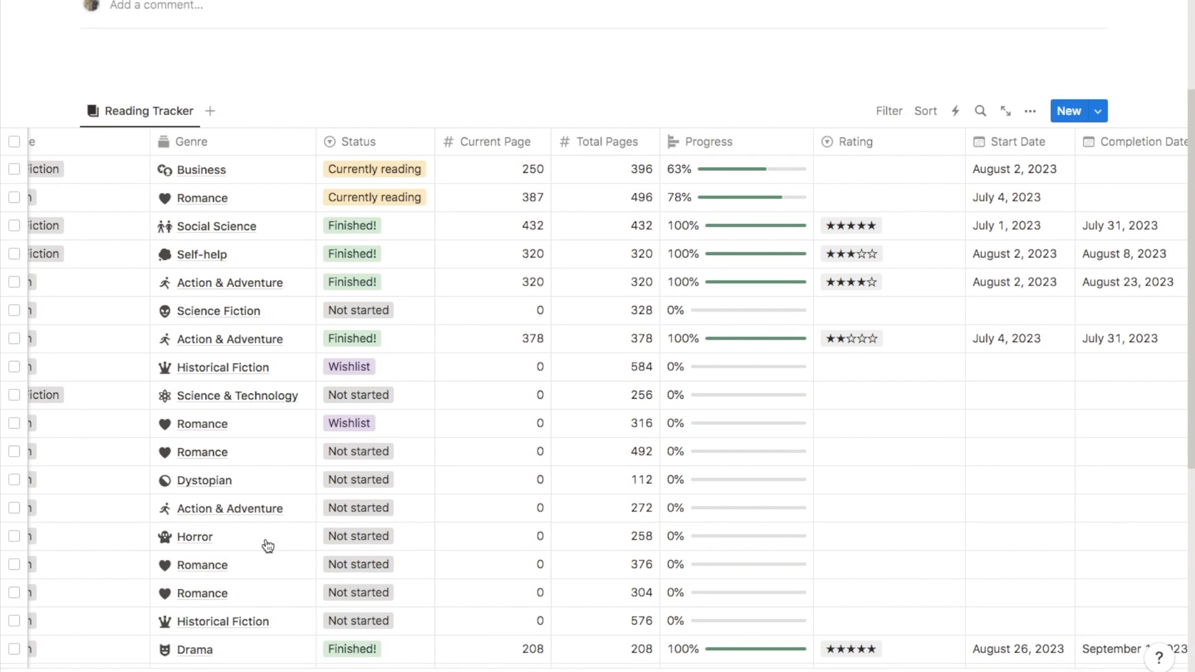
pyautogui.hscroll(2, 268, 546)
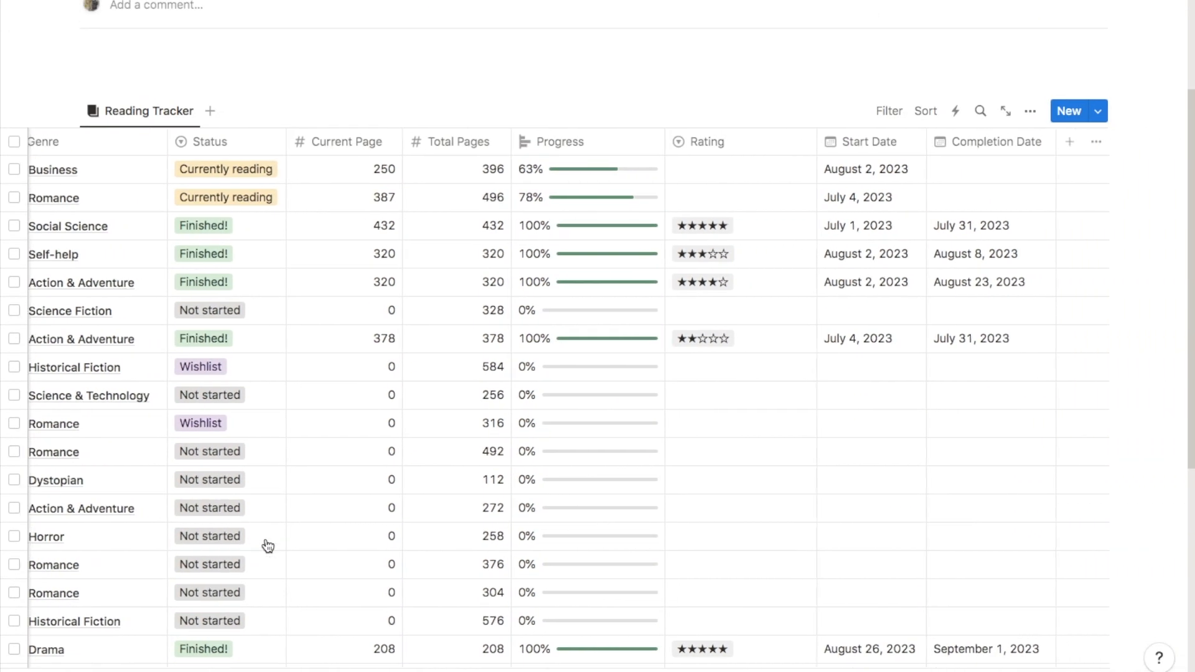
pyautogui.hscroll(-2, 268, 546)
pyautogui.hscroll(1, 268, 546)
pyautogui.hscroll(-2, 268, 546)
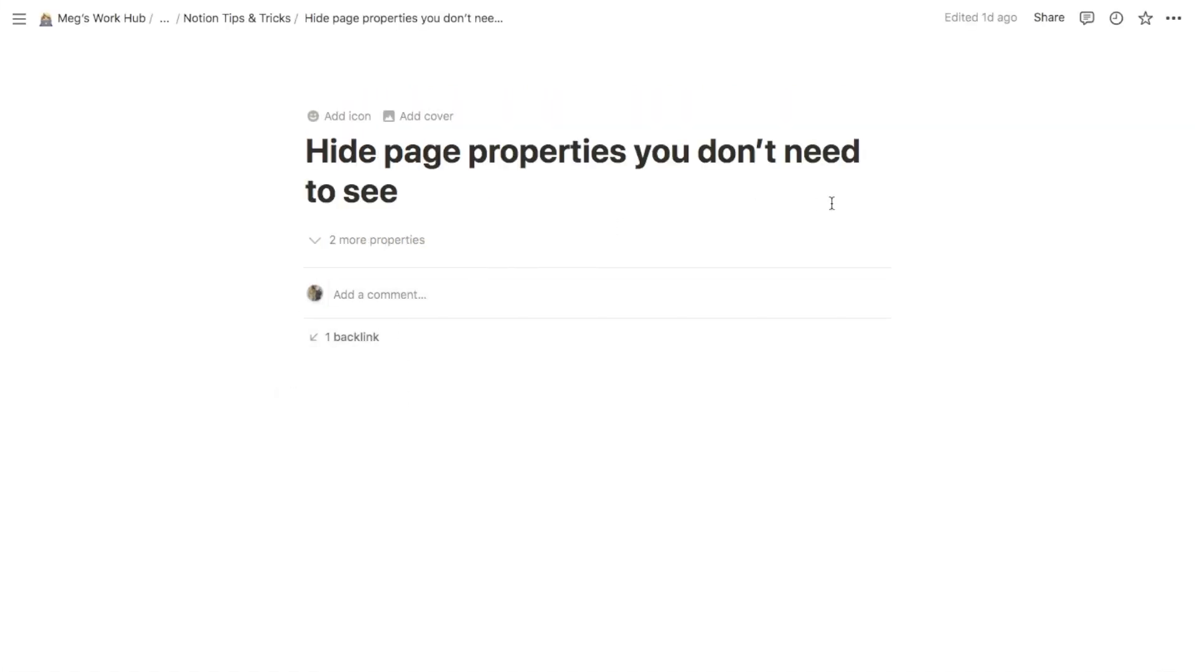
# Customize all pages in Notion Tips & Tricks by setting both top-level page discussions and backlinks to Off
pyautogui.click(1173, 18)
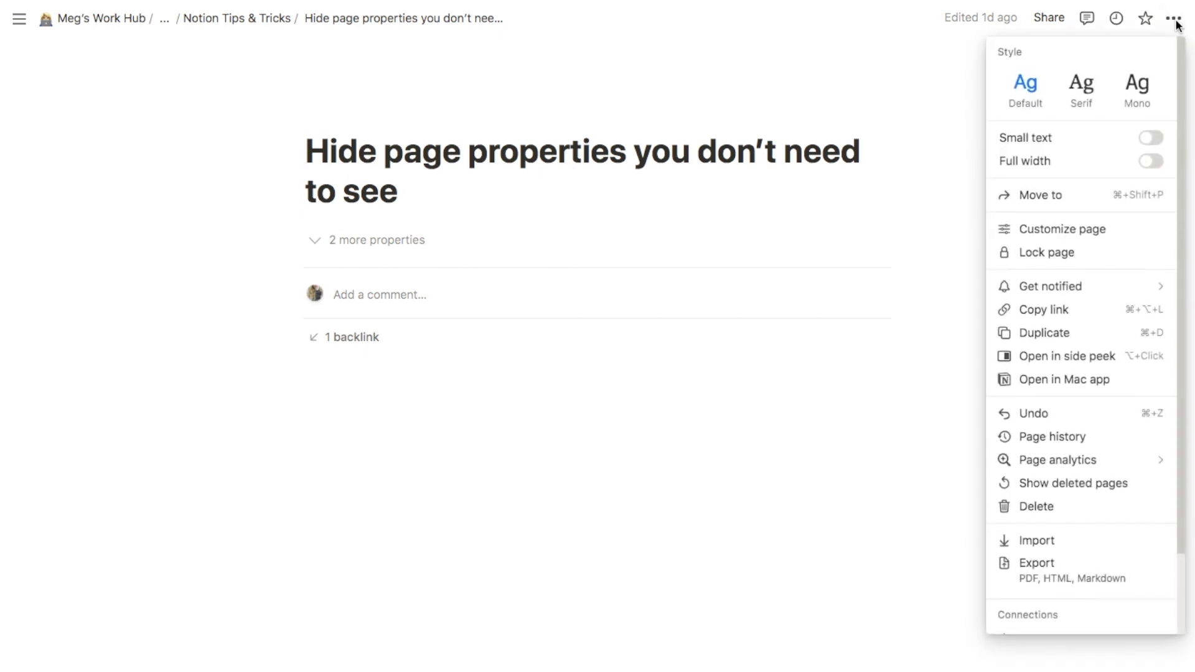
pyautogui.click(1059, 230)
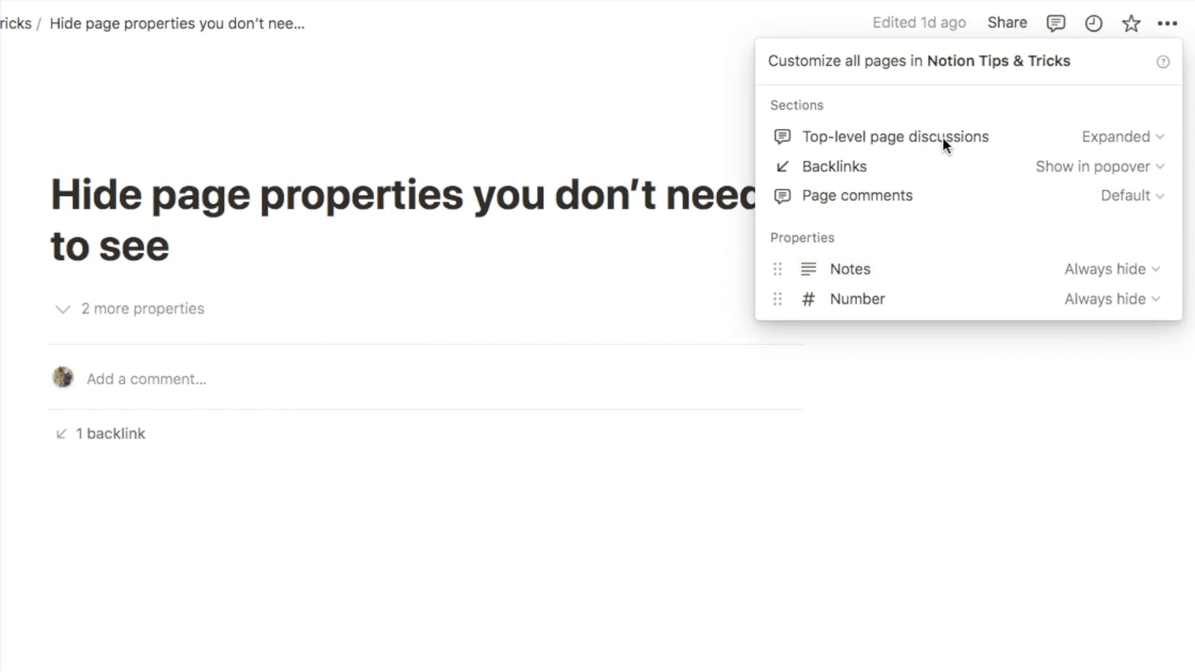
pyautogui.click(1127, 143)
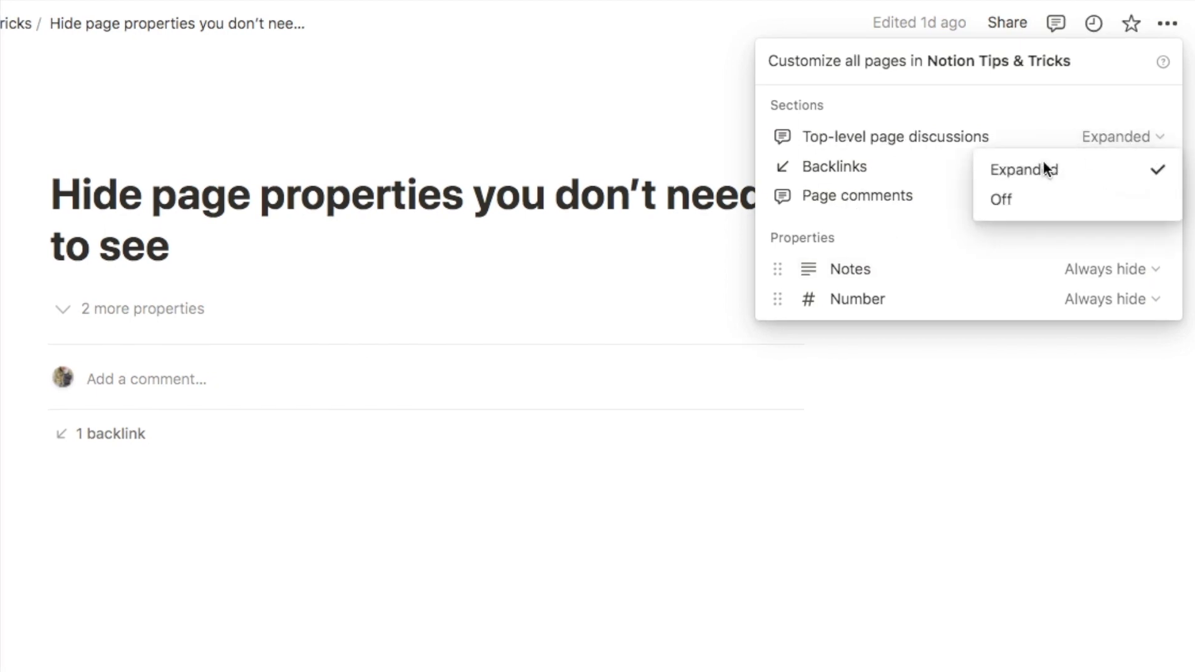
pyautogui.click(1014, 206)
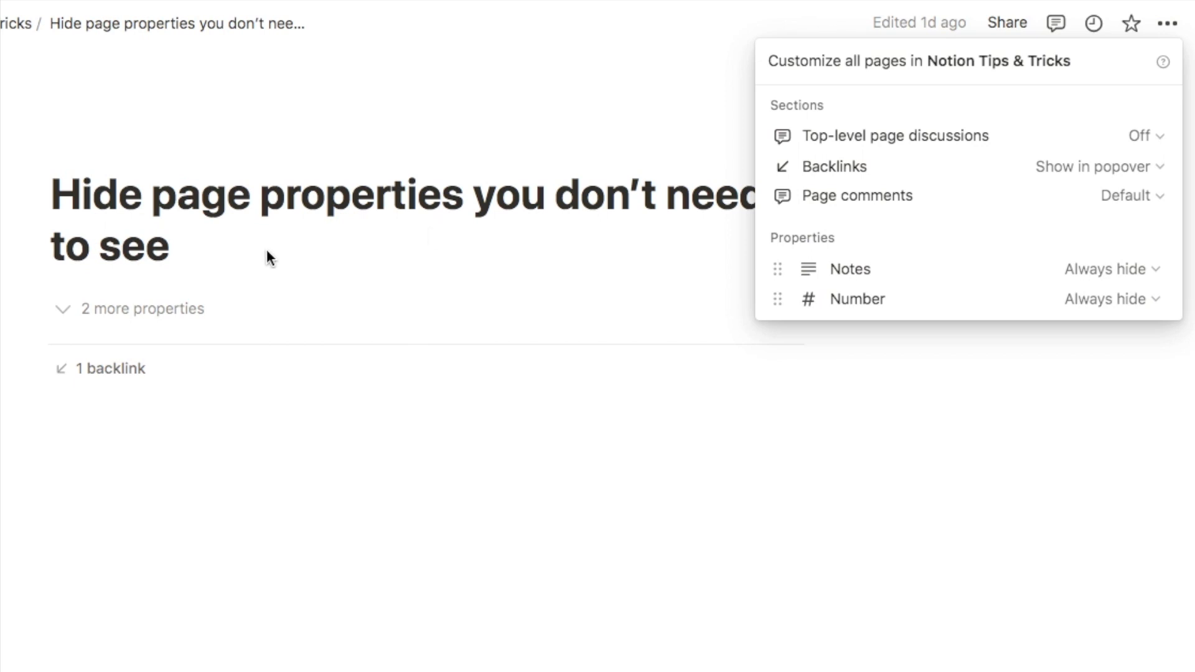
pyautogui.click(1081, 171)
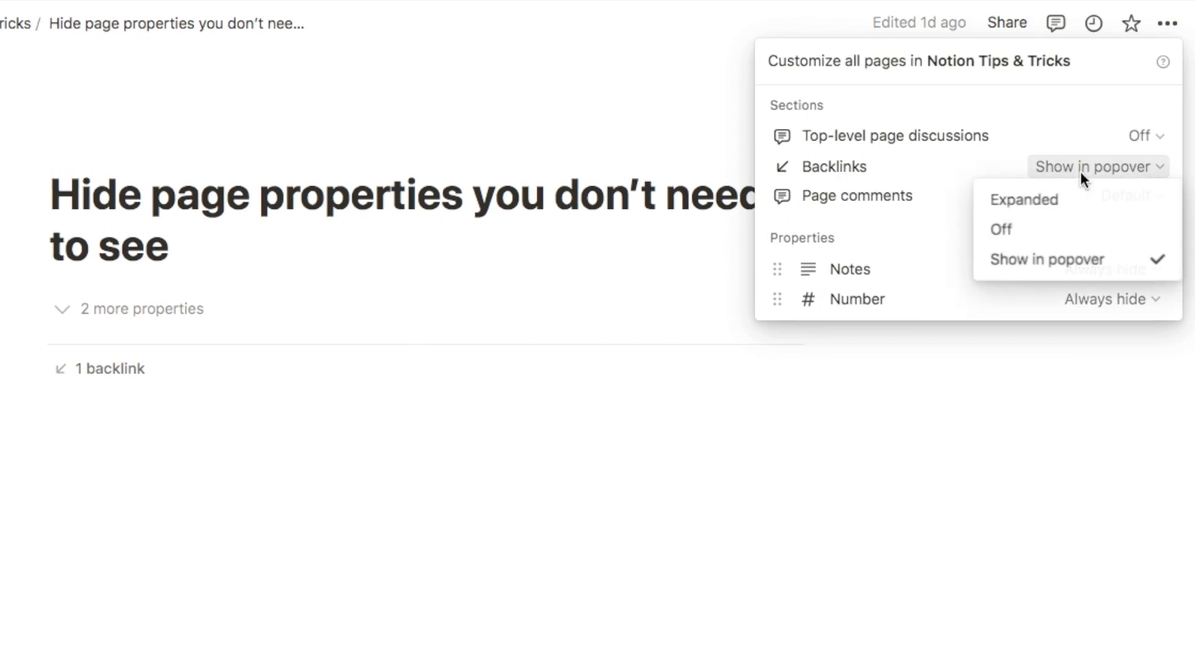
pyautogui.click(1015, 230)
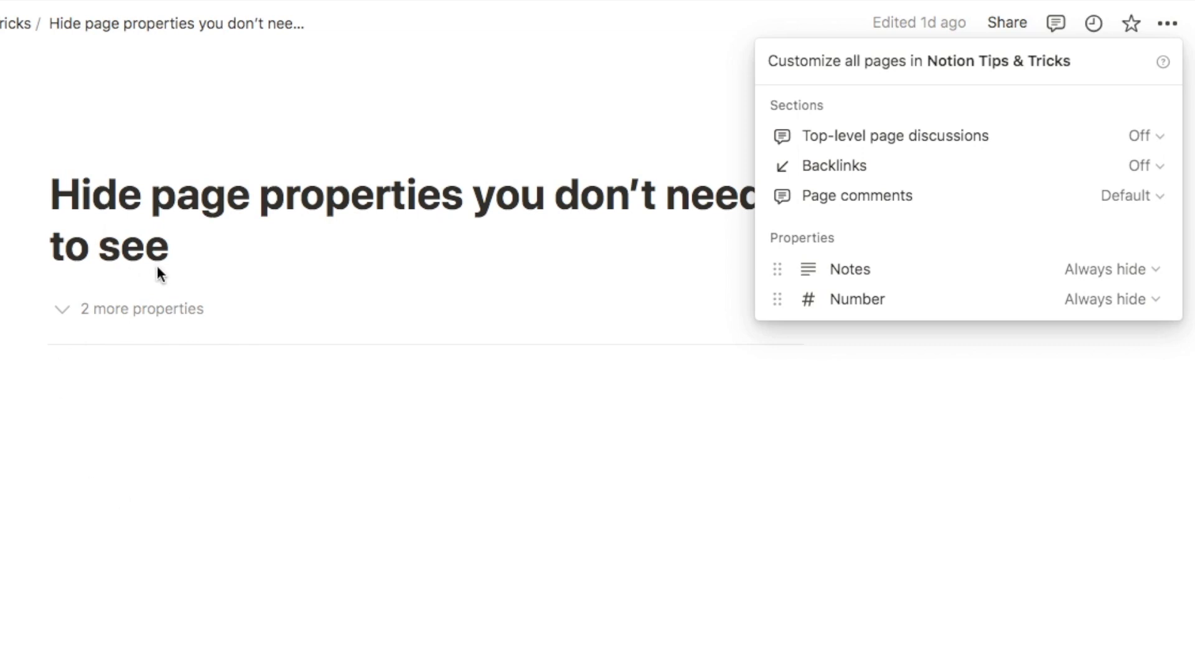
pyautogui.click(73, 461)
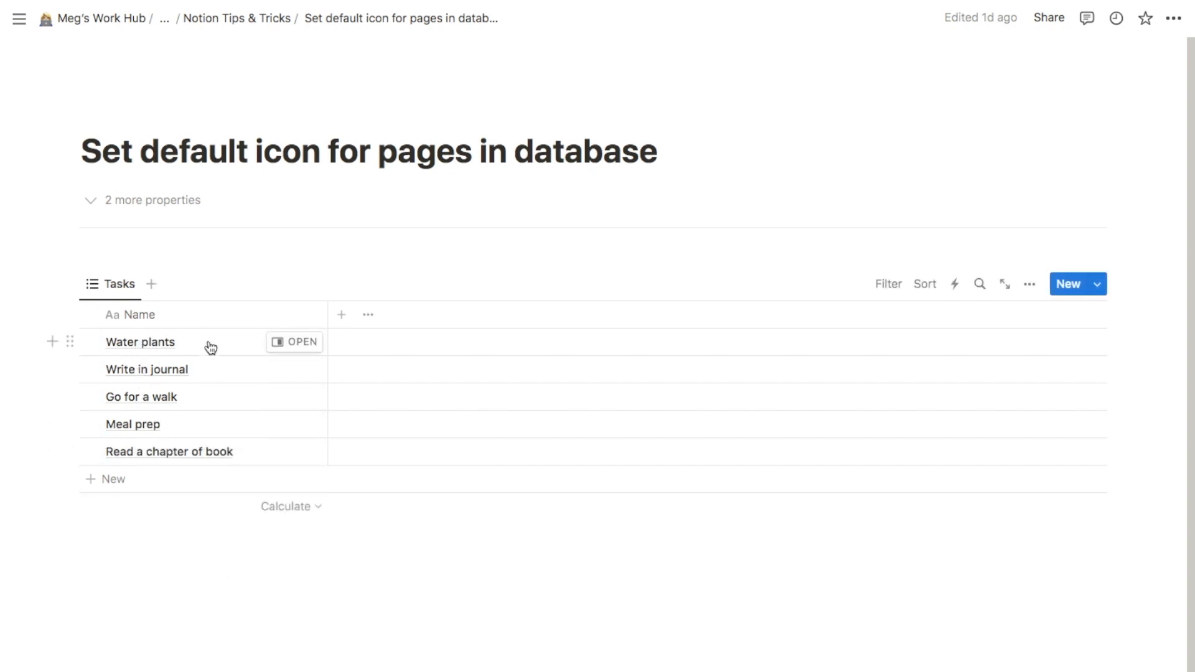
# Give the Water plants page in the Tasks database a check mark icon, finding it by filtering icons for "check"
pyautogui.click(286, 342)
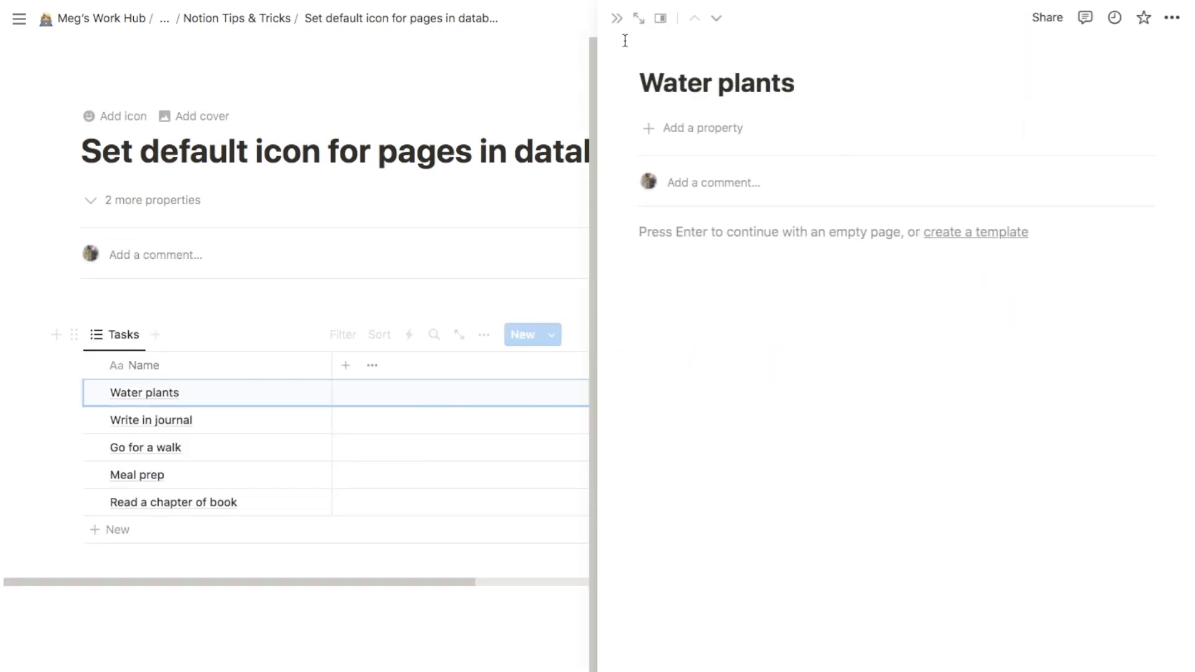
pyautogui.click(667, 56)
pyautogui.click(655, 81)
pyautogui.click(562, 130)
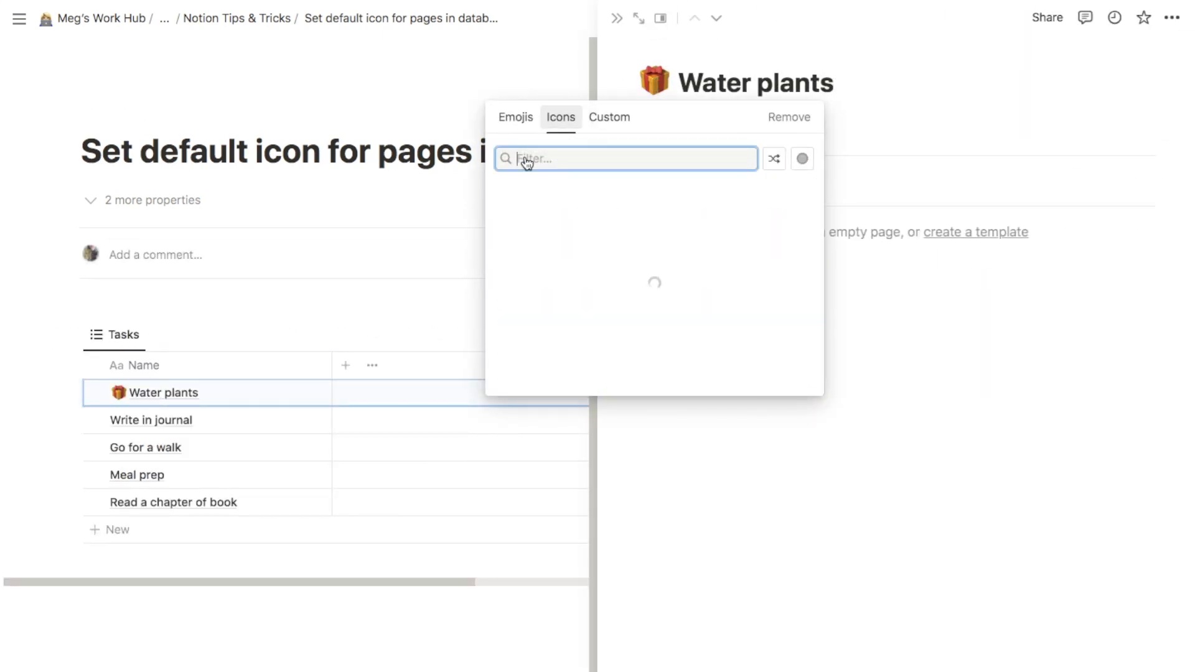
pyautogui.write('check')
pyautogui.moveTo(591, 197)
pyautogui.click(533, 224)
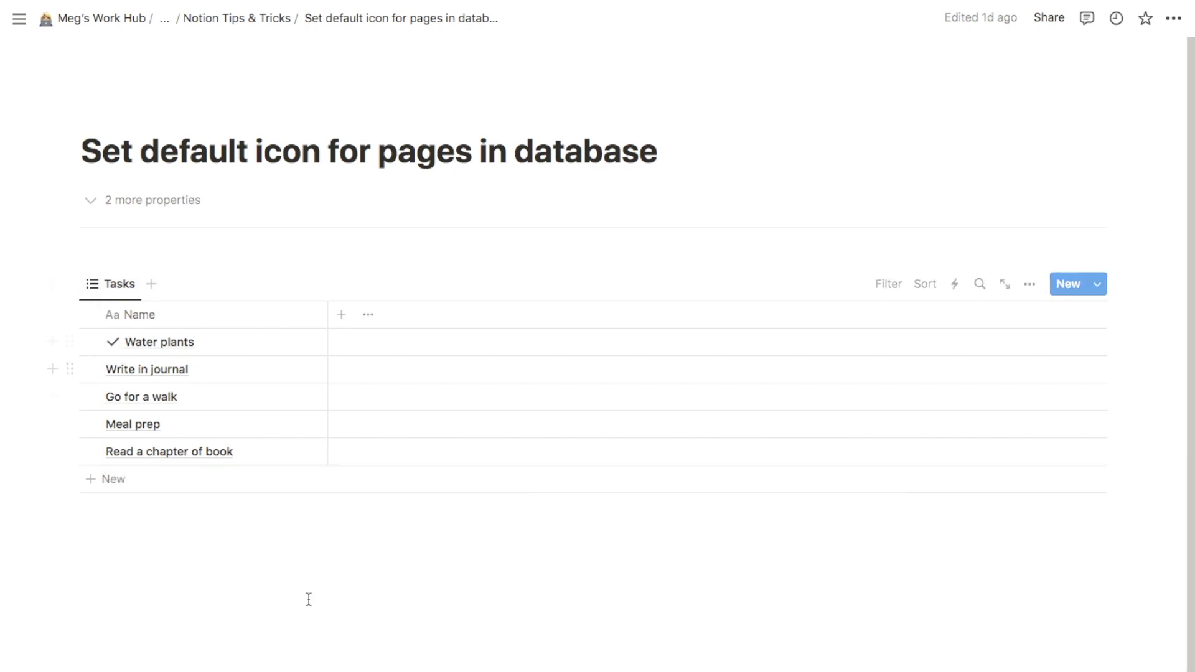
# Create an untitled template in the Default Icon Example database with the check mark as its page icon
pyautogui.click(1098, 287)
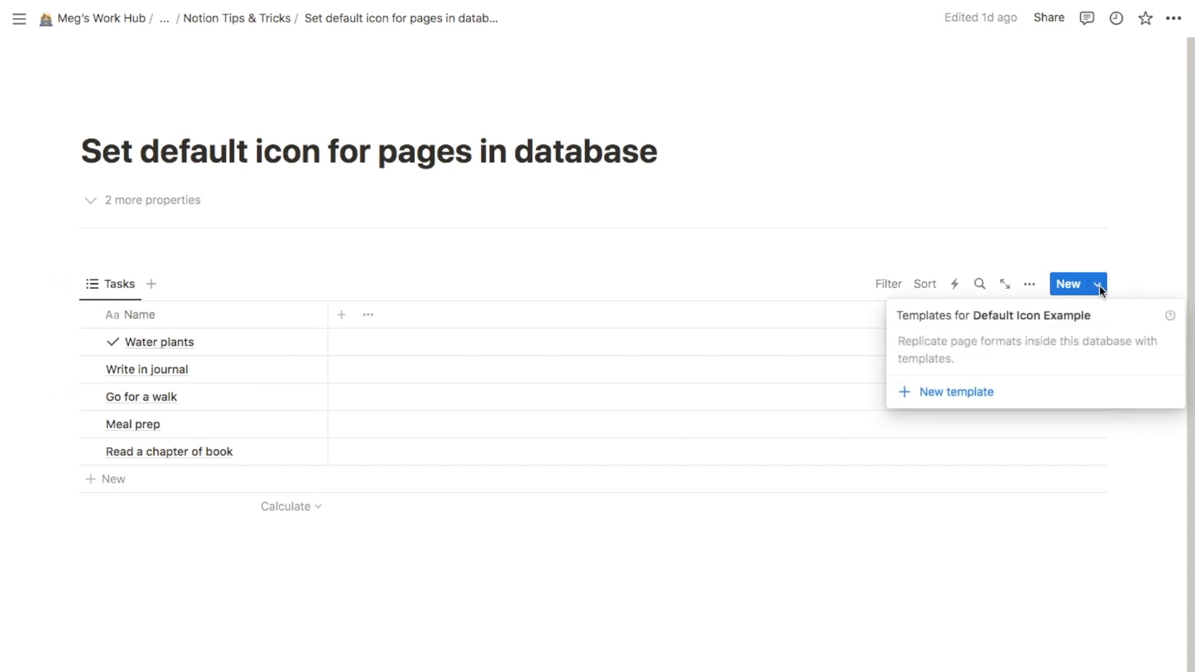
pyautogui.click(932, 392)
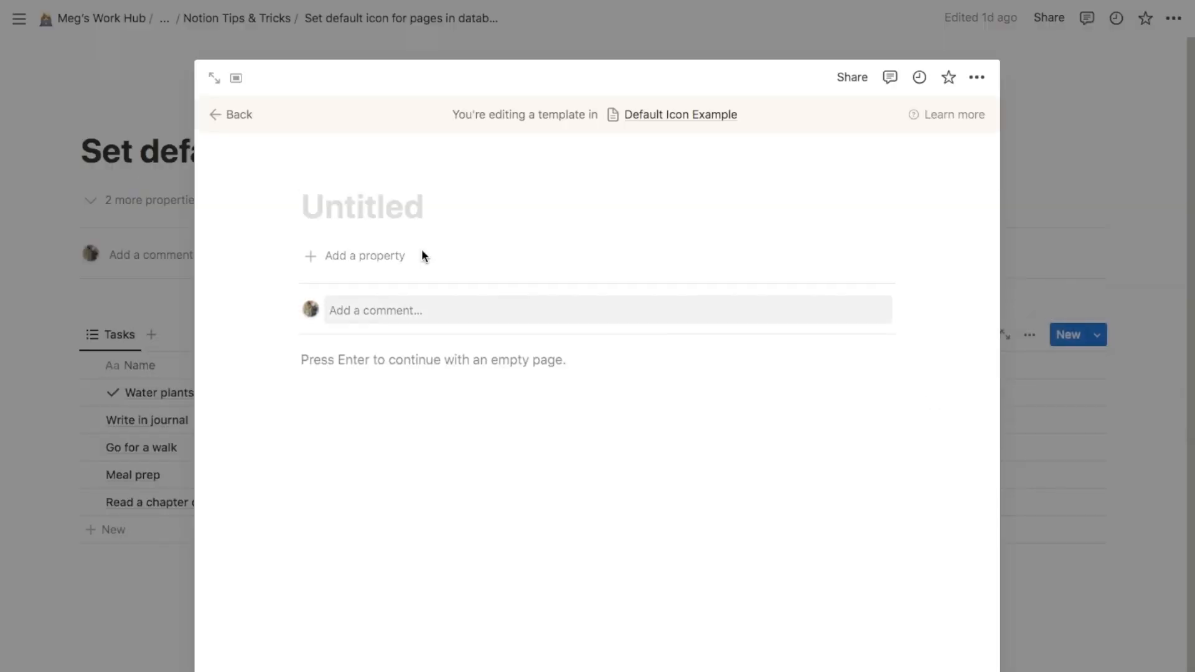
pyautogui.click(333, 177)
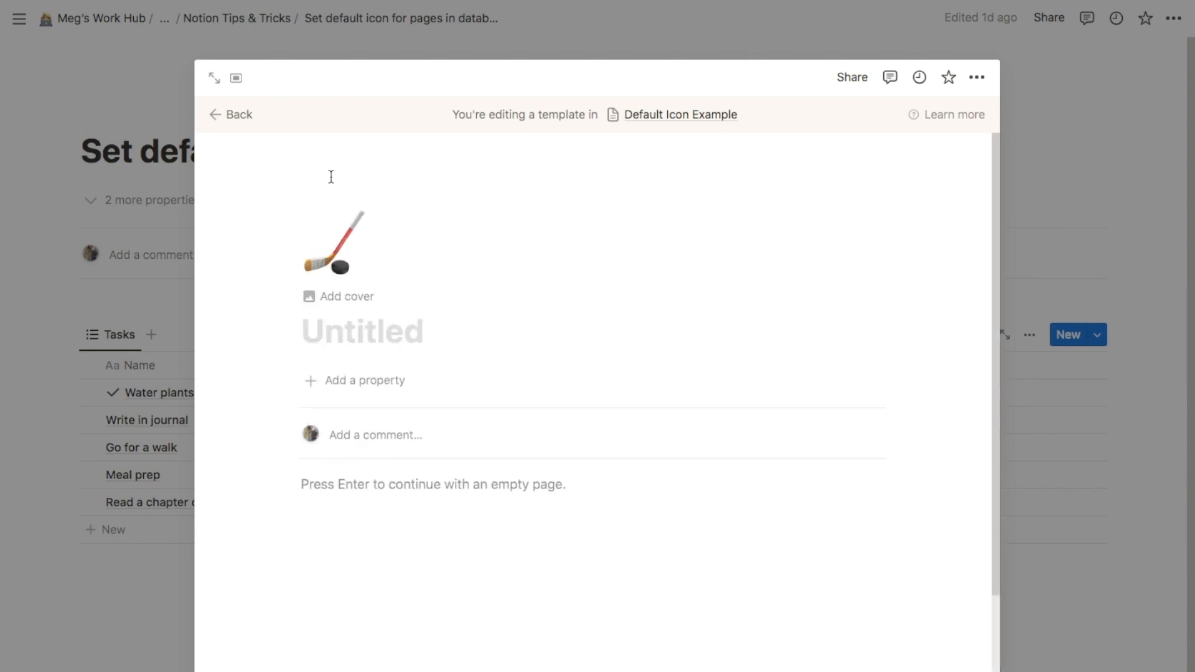
pyautogui.click(336, 260)
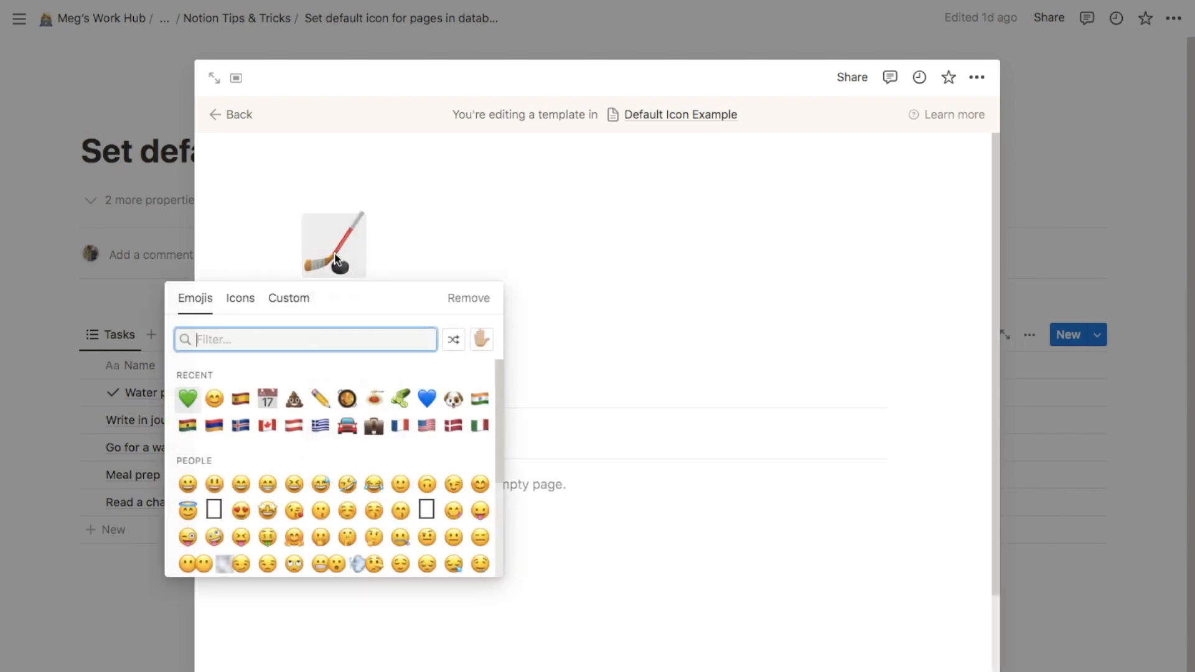
pyautogui.click(240, 301)
pyautogui.click(188, 401)
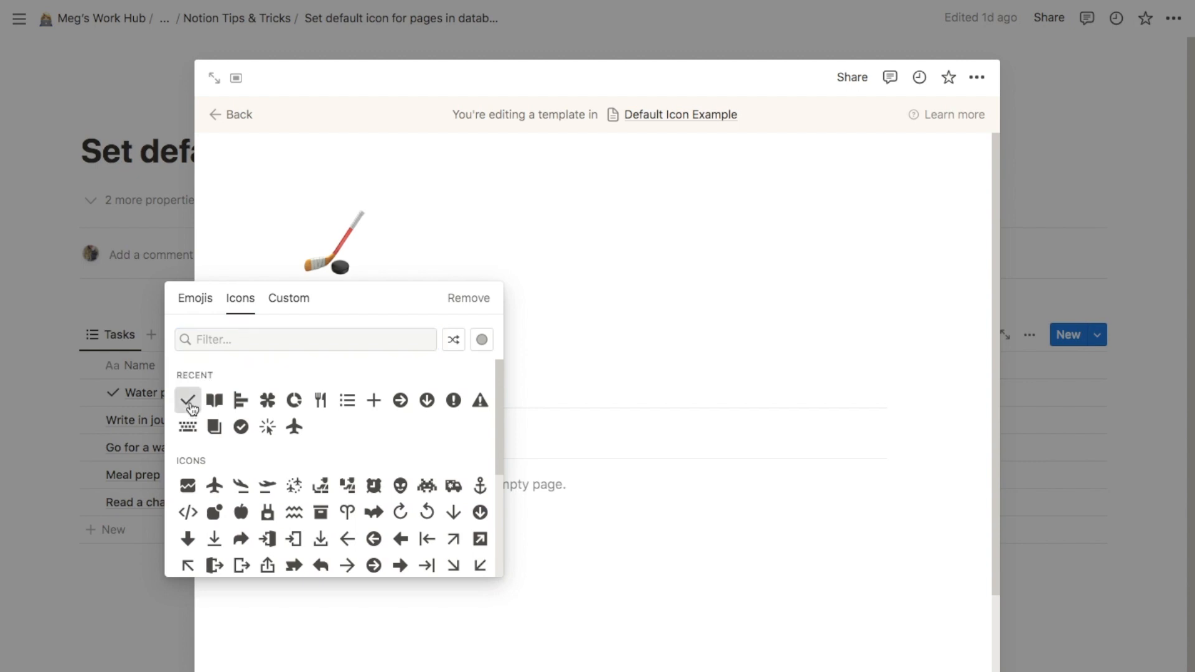
pyautogui.click(133, 430)
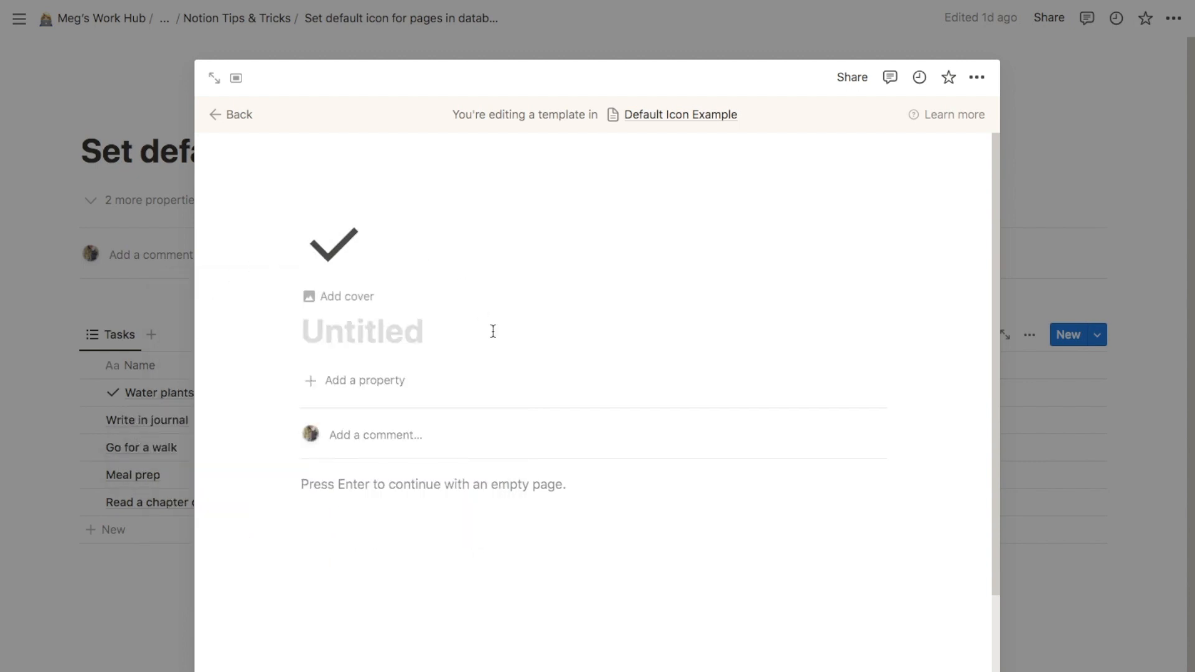
pyautogui.click(235, 117)
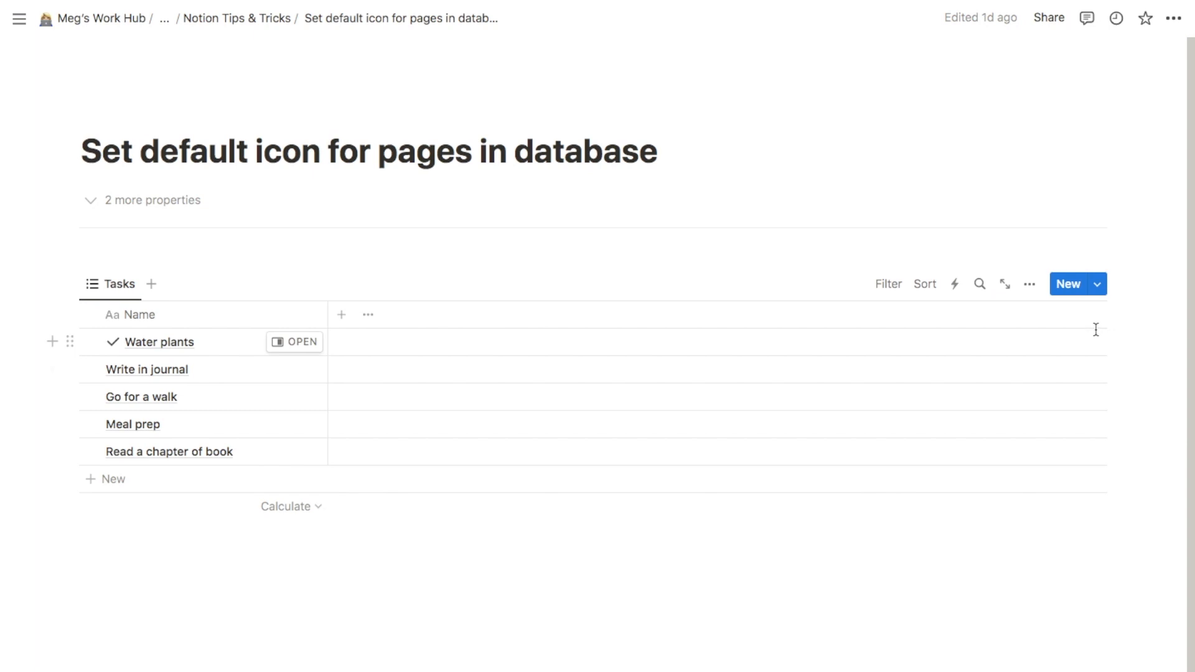
# Set the Untitled check mark template as the default for all views in the Default Icon Example database
pyautogui.click(1097, 284)
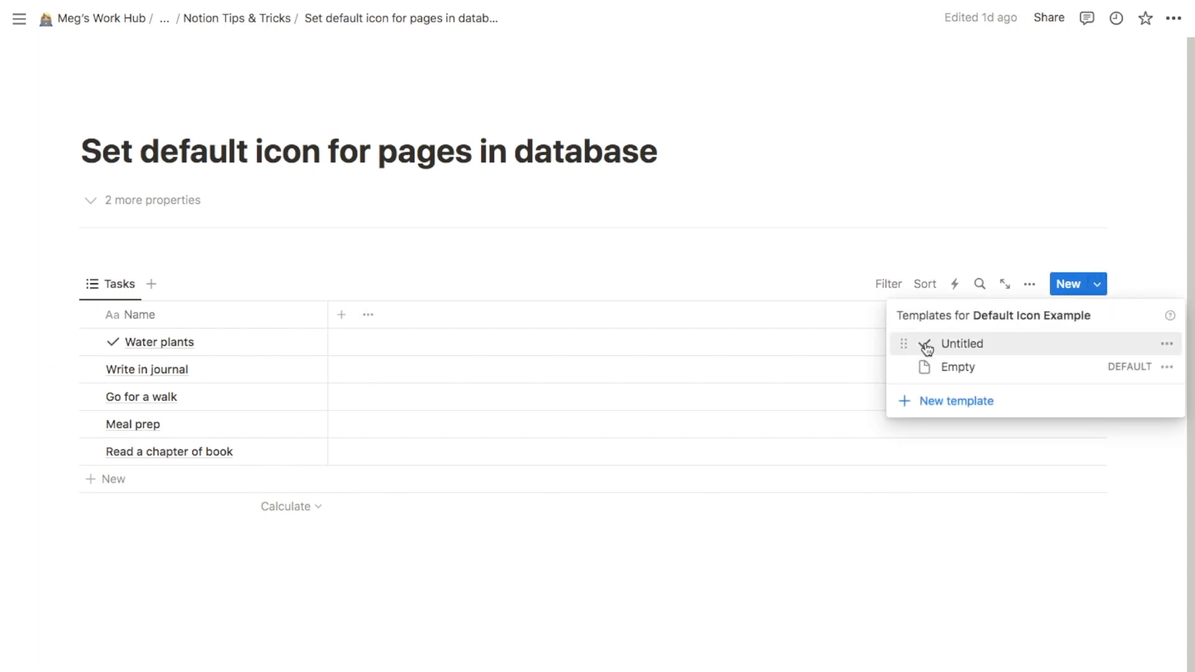
pyautogui.click(1167, 346)
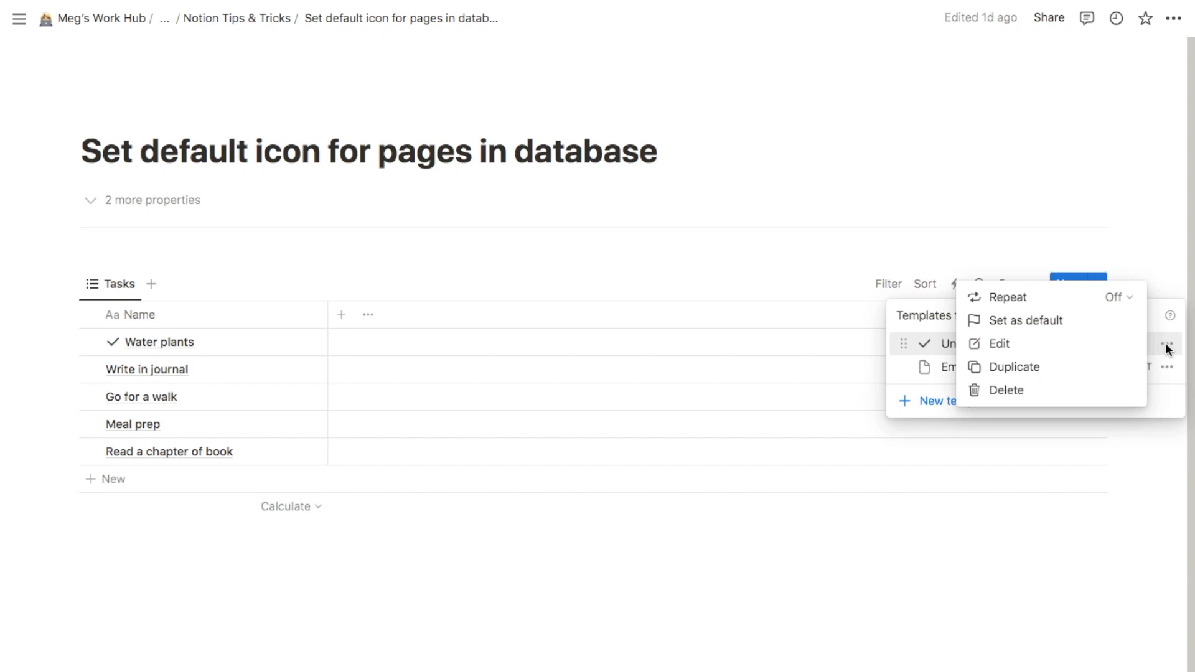
pyautogui.click(1016, 323)
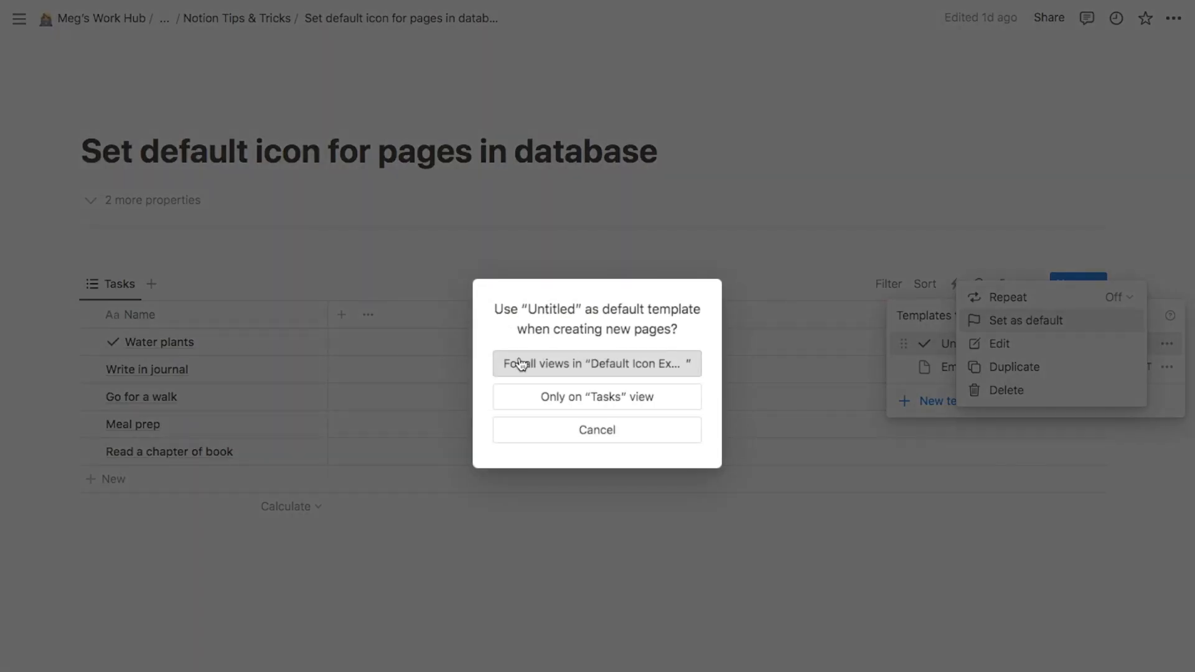
pyautogui.click(635, 369)
pyautogui.click(786, 633)
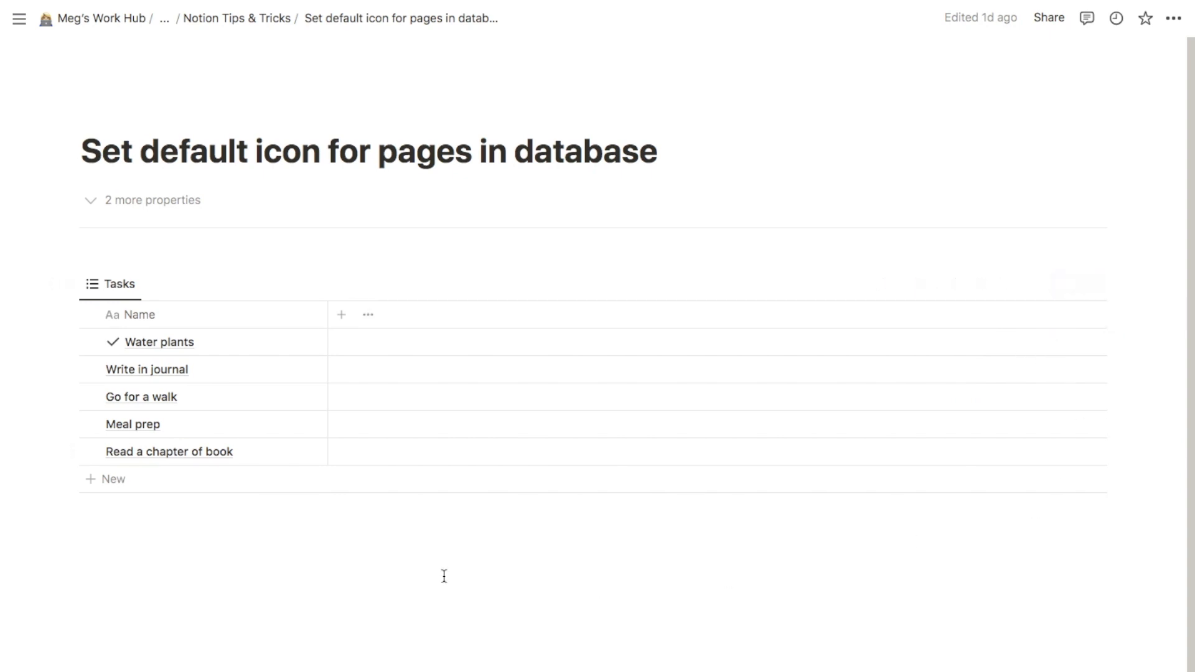
# Add two new pages to the Tasks table, named "Walk dog" and "fjefjoe"
pyautogui.click(125, 481)
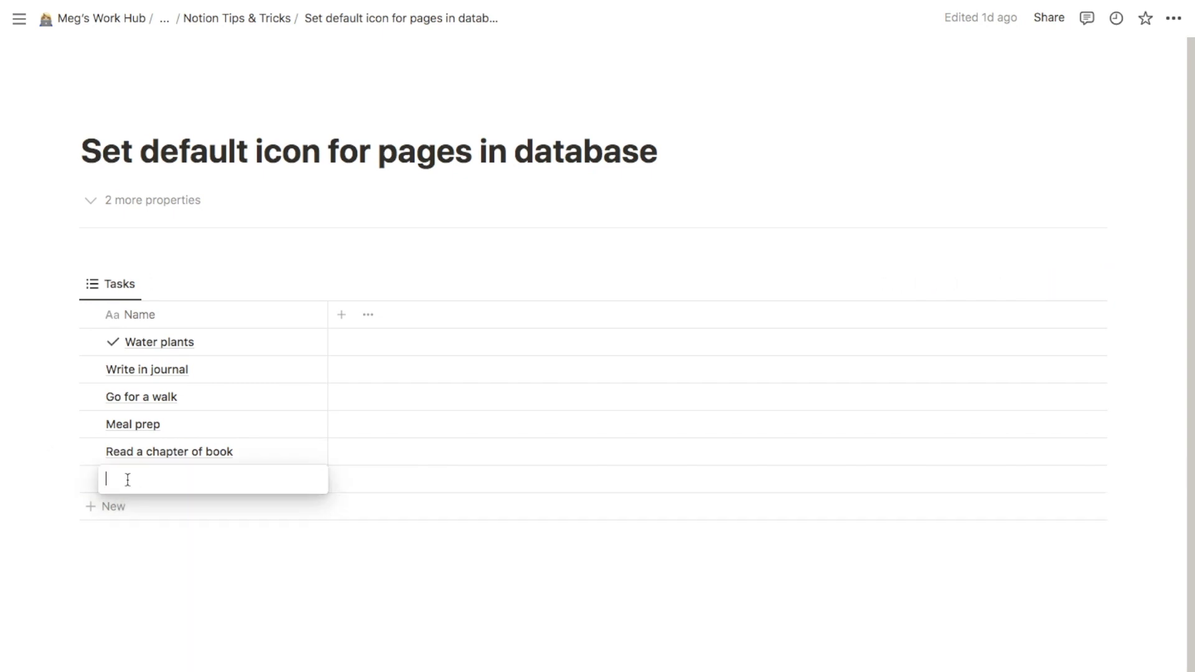
pyautogui.write('Walk dog')
pyautogui.press('Return')
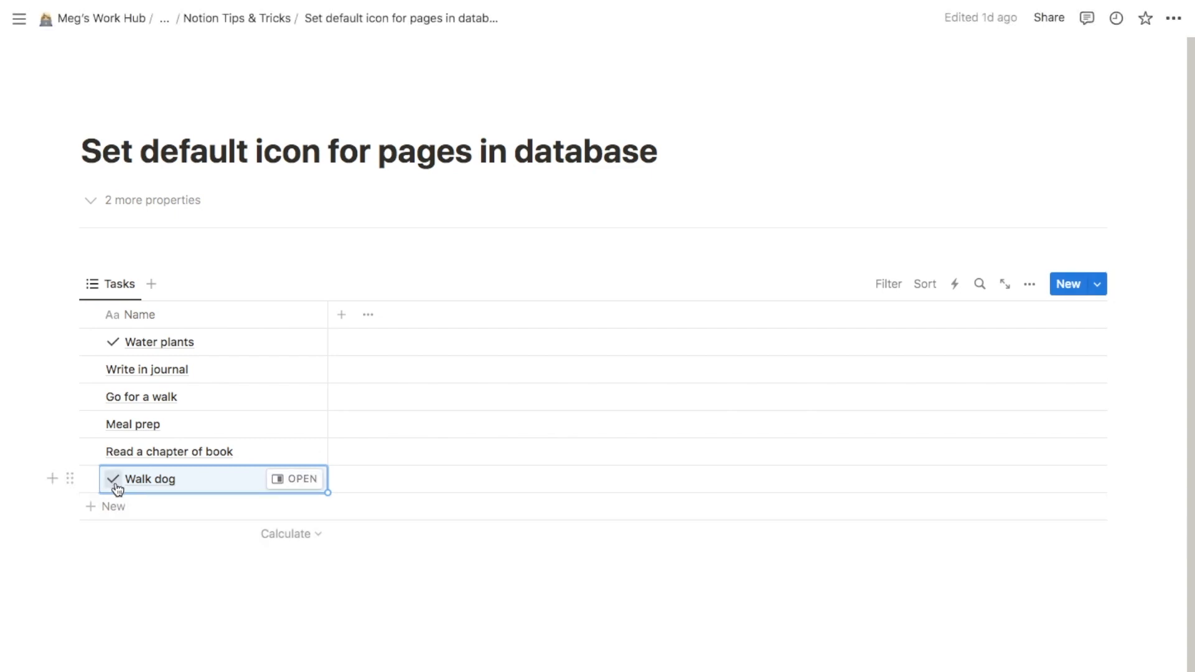
pyautogui.click(118, 506)
pyautogui.write('fjefjoe')
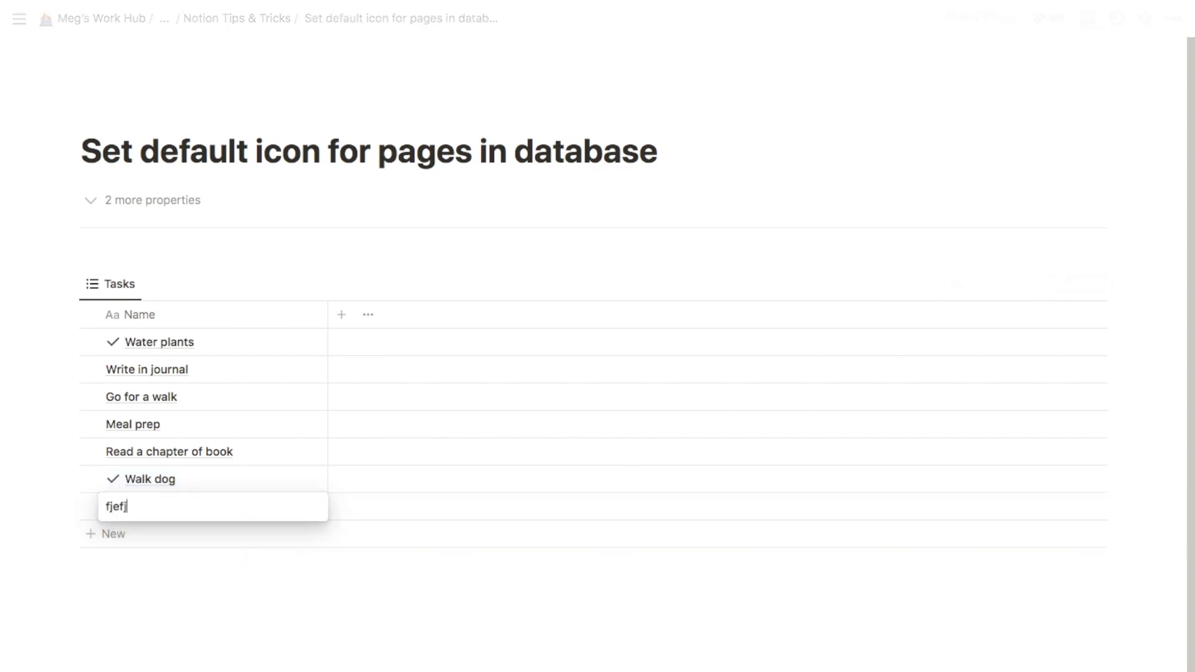
pyautogui.press('Return')
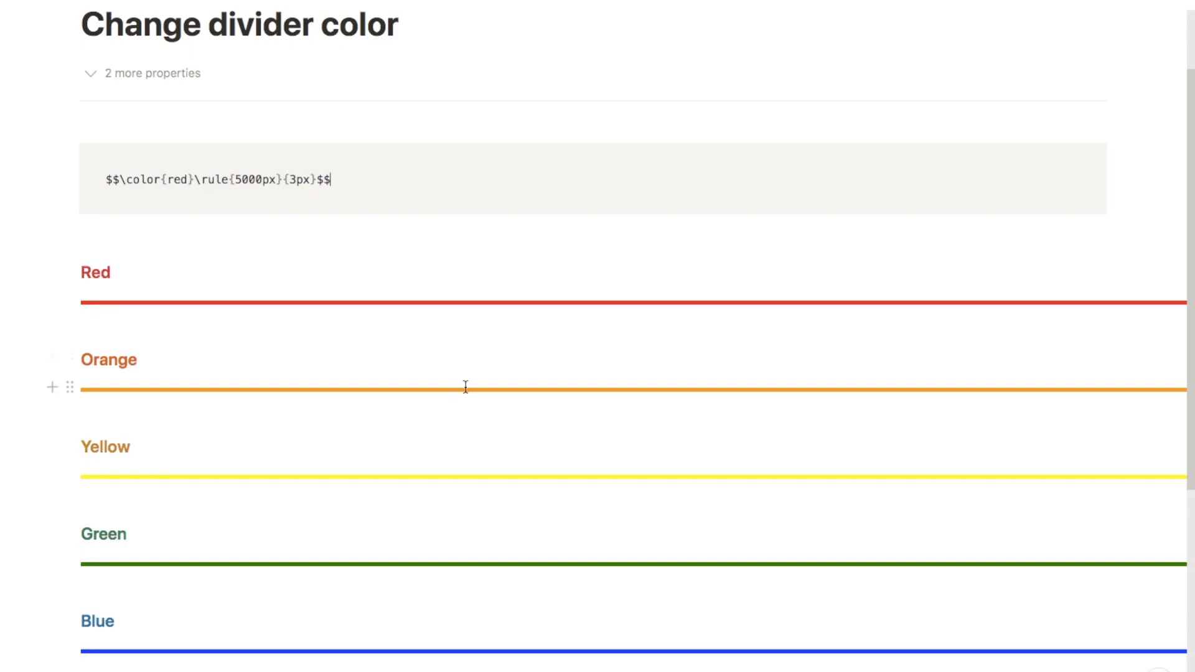
# Insert a plain divider below the violet line at the end of the Change divider color page
pyautogui.scroll(-5, 454, 495)
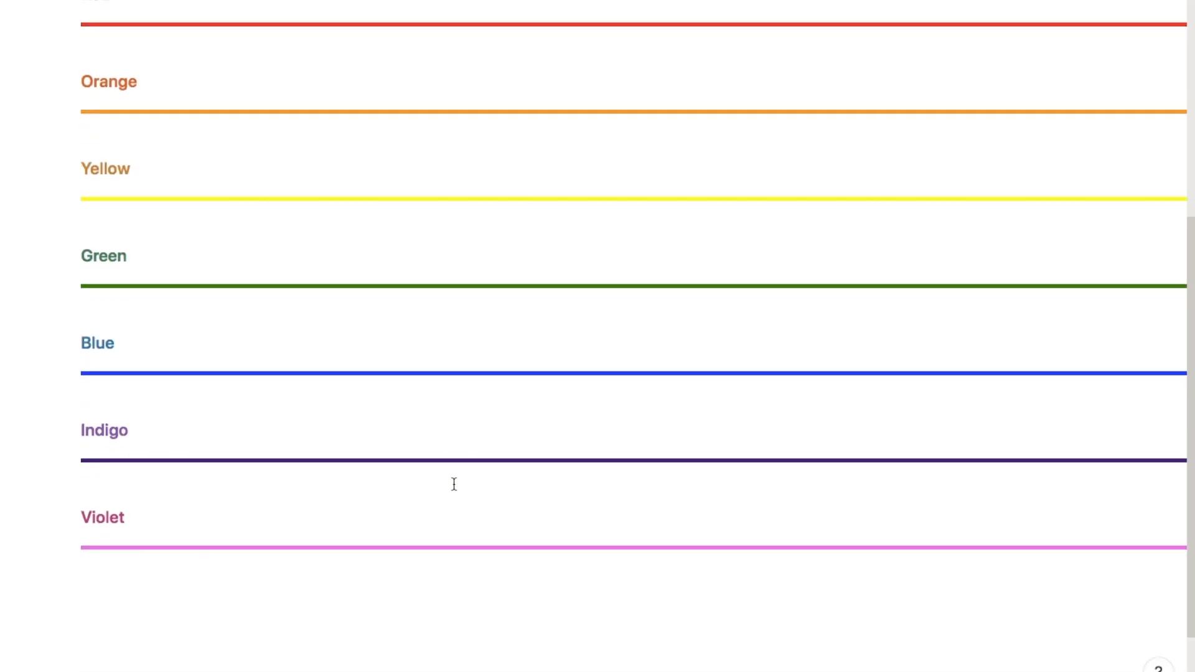
pyautogui.click(116, 568)
pyautogui.press('Return')
pyautogui.write('---')
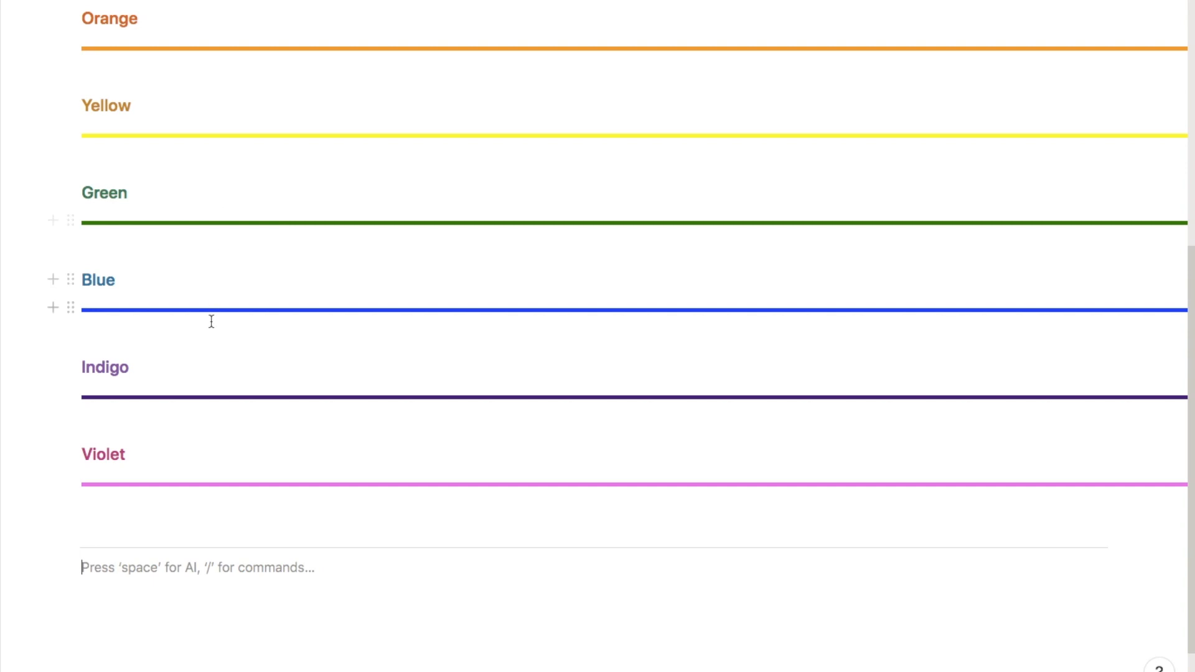
pyautogui.scroll(2, 206, 384)
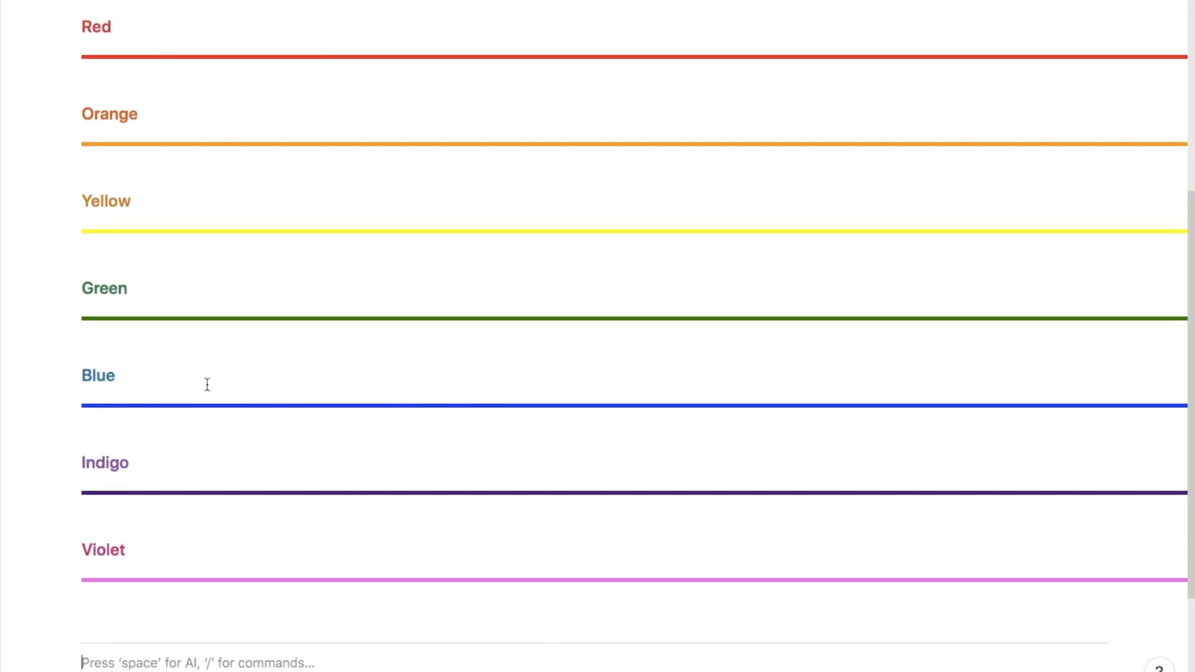
pyautogui.scroll(5, 208, 384)
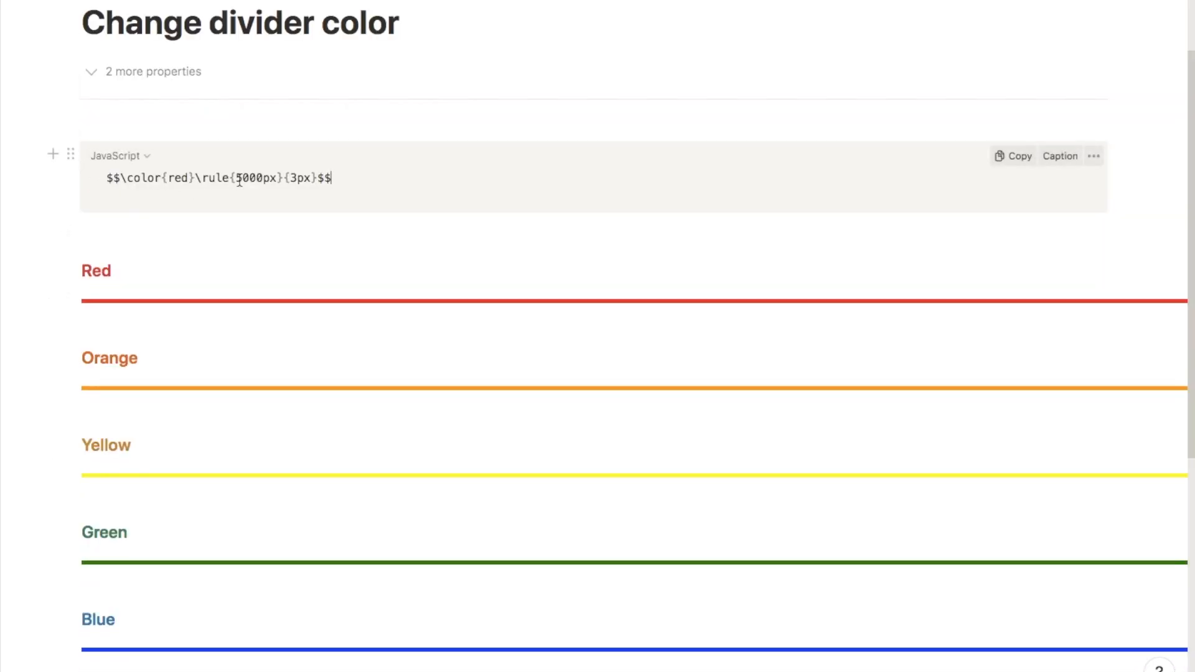
# Insert a red divider between the code block and the Red heading using the equation $$\color{red}\rule{5000px}{3px}$$
pyautogui.click(242, 193)
pyautogui.click(101, 234)
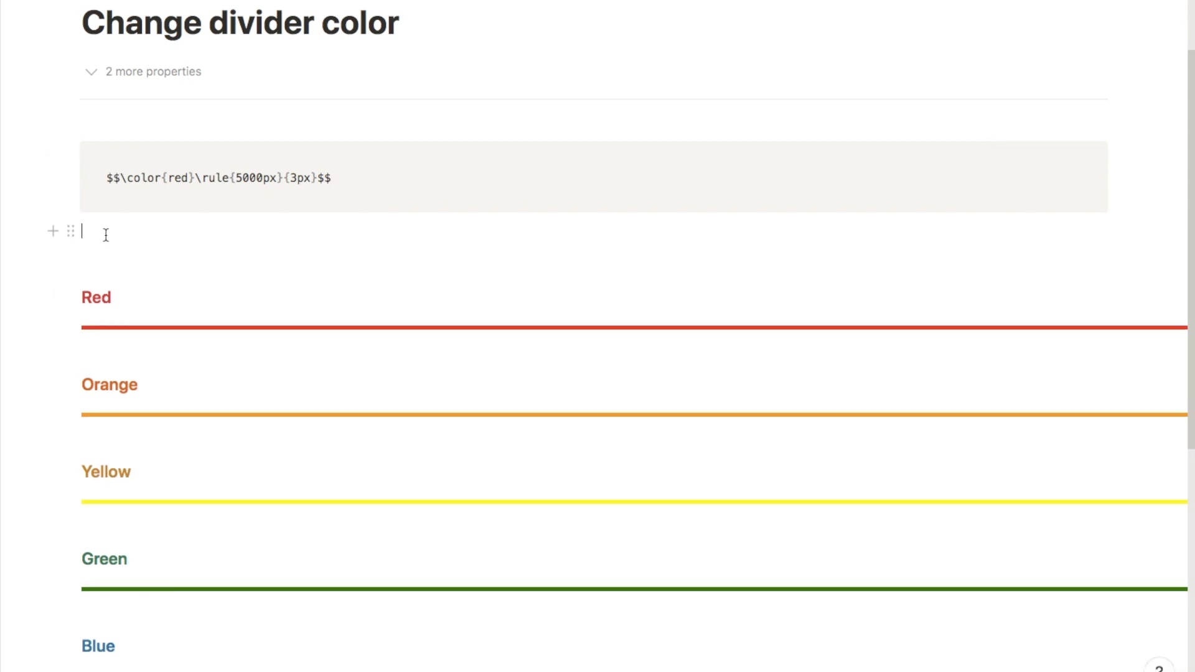
pyautogui.press('Return')
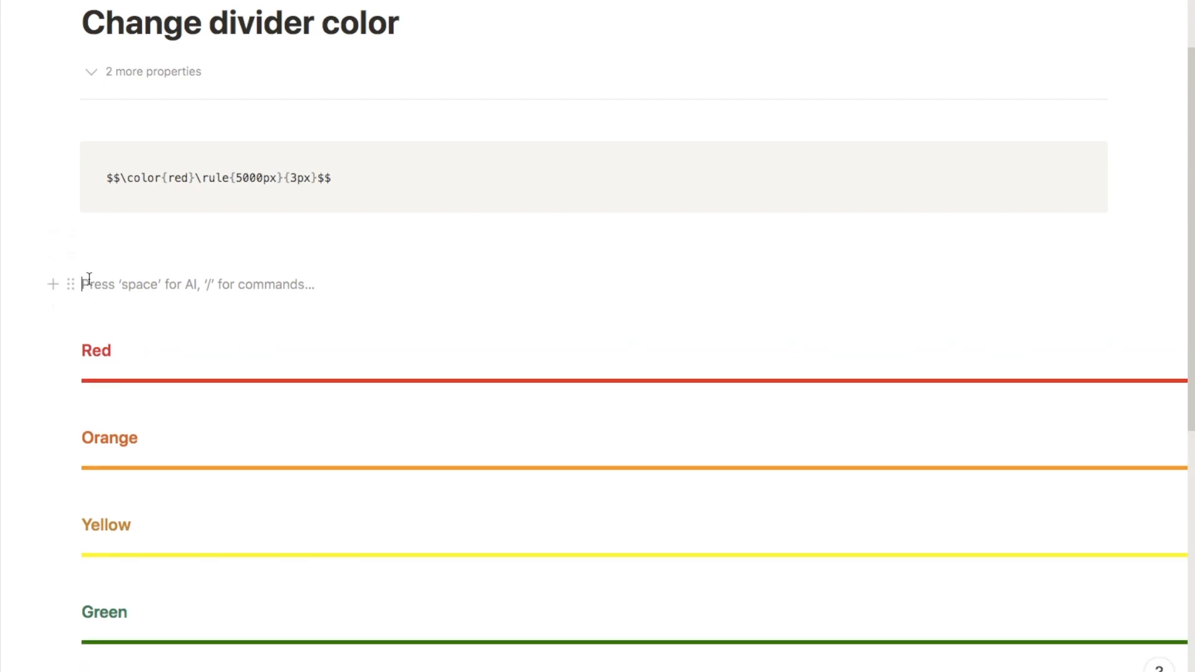
pyautogui.write('$$\\color{red}\\rule{5000px}{3px}$$')
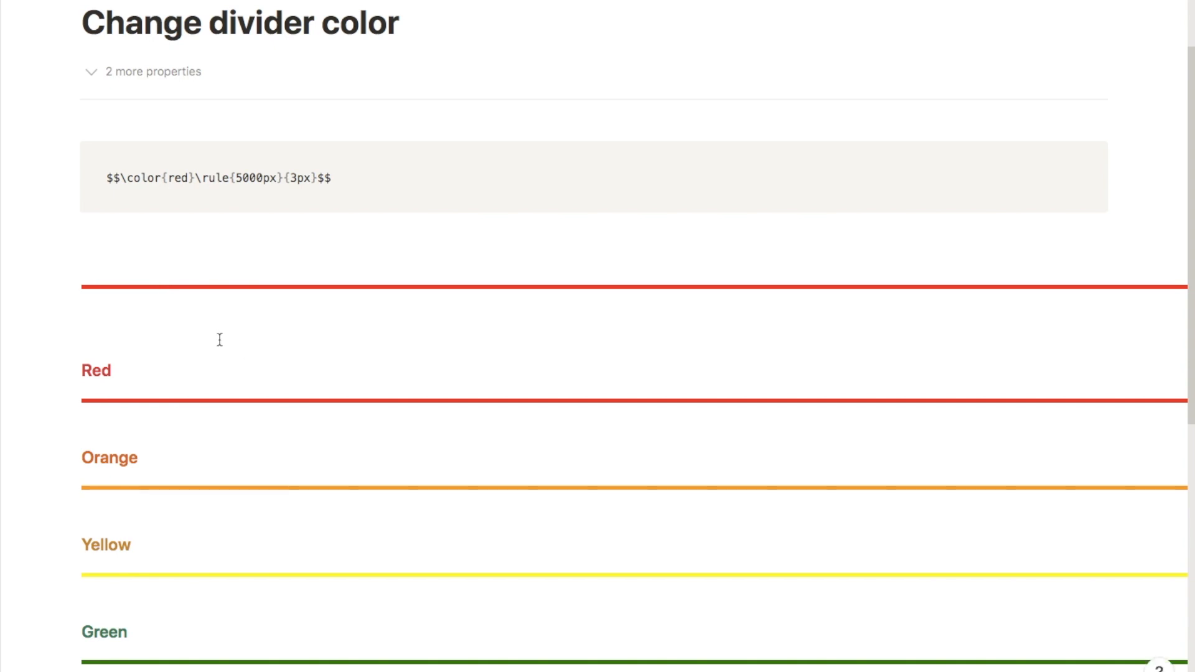
# Recolor the new divider through its equation, trying blue first and settling on green
pyautogui.click(274, 289)
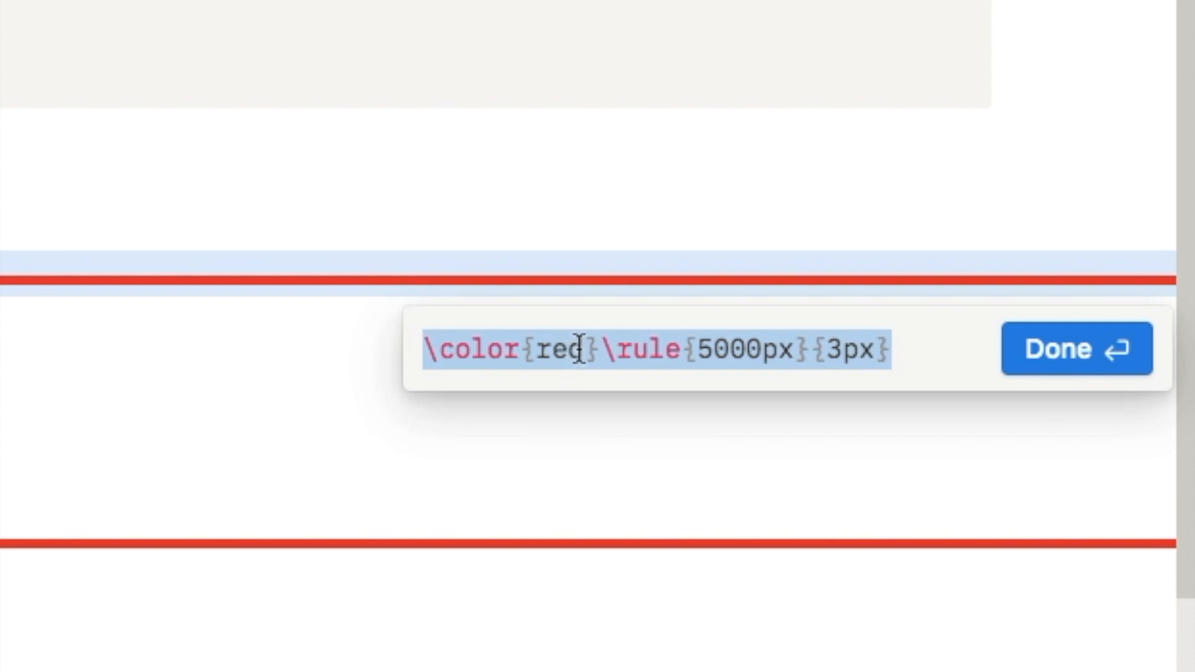
pyautogui.click(931, 316)
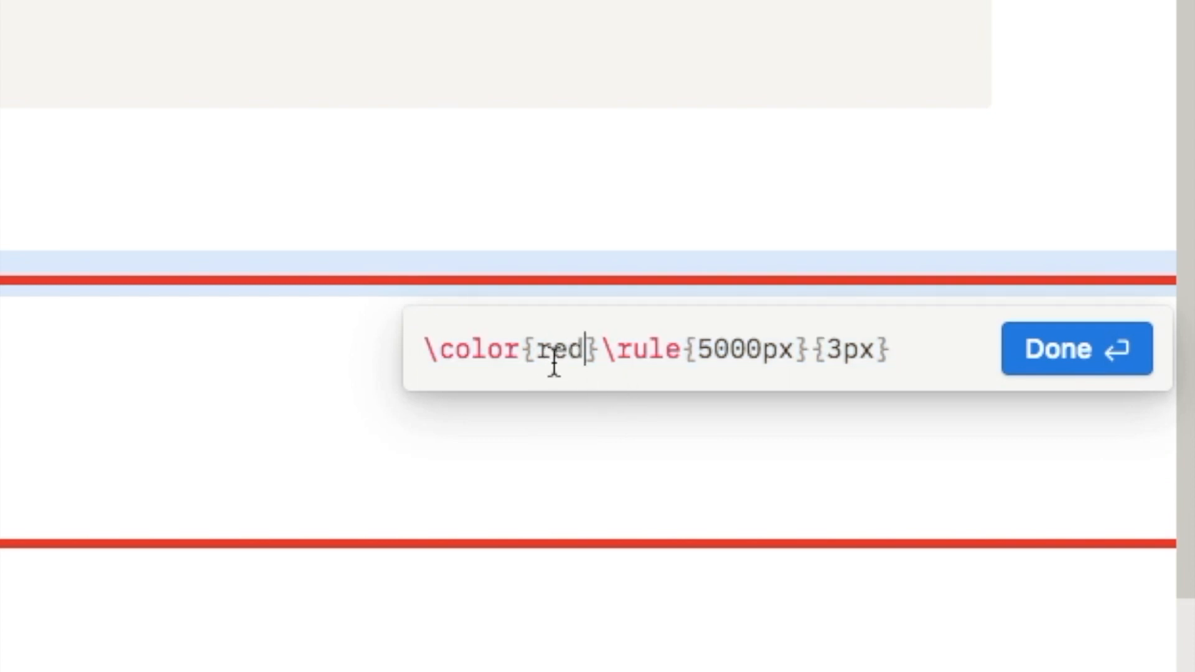
pyautogui.press('BackSpace')
pyautogui.press('BackSpace')
pyautogui.press('BackSpace')
pyautogui.write('blue')
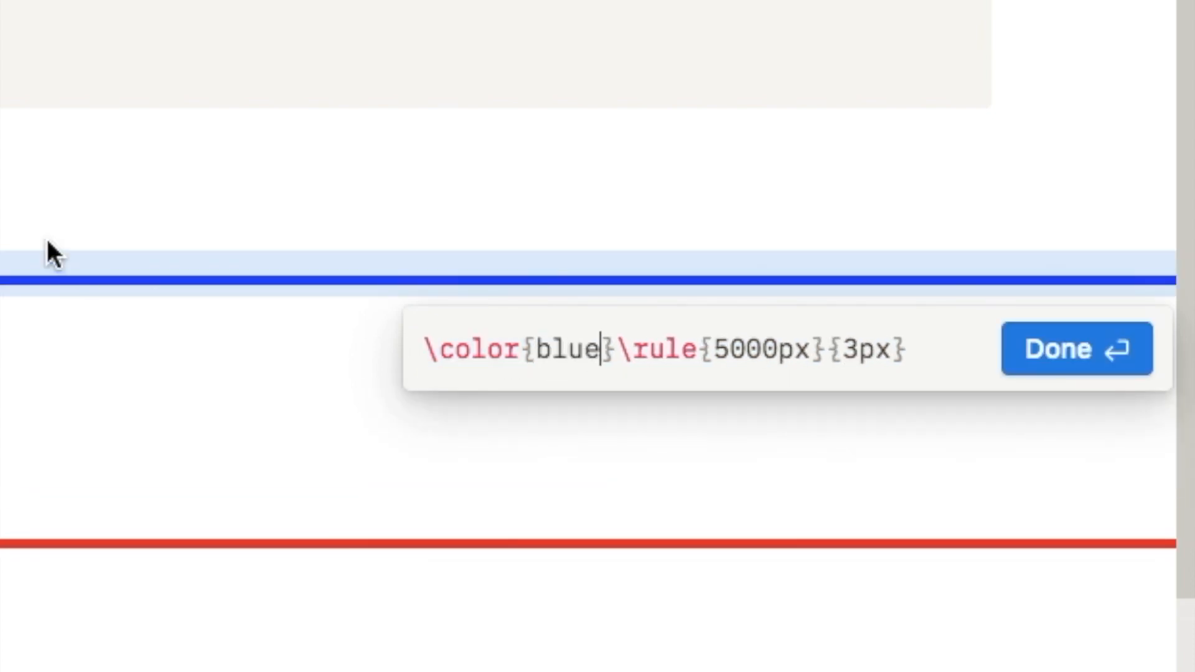
pyautogui.press('BackSpace')
pyautogui.press('BackSpace')
pyautogui.press('BackSpace')
pyautogui.press('BackSpace')
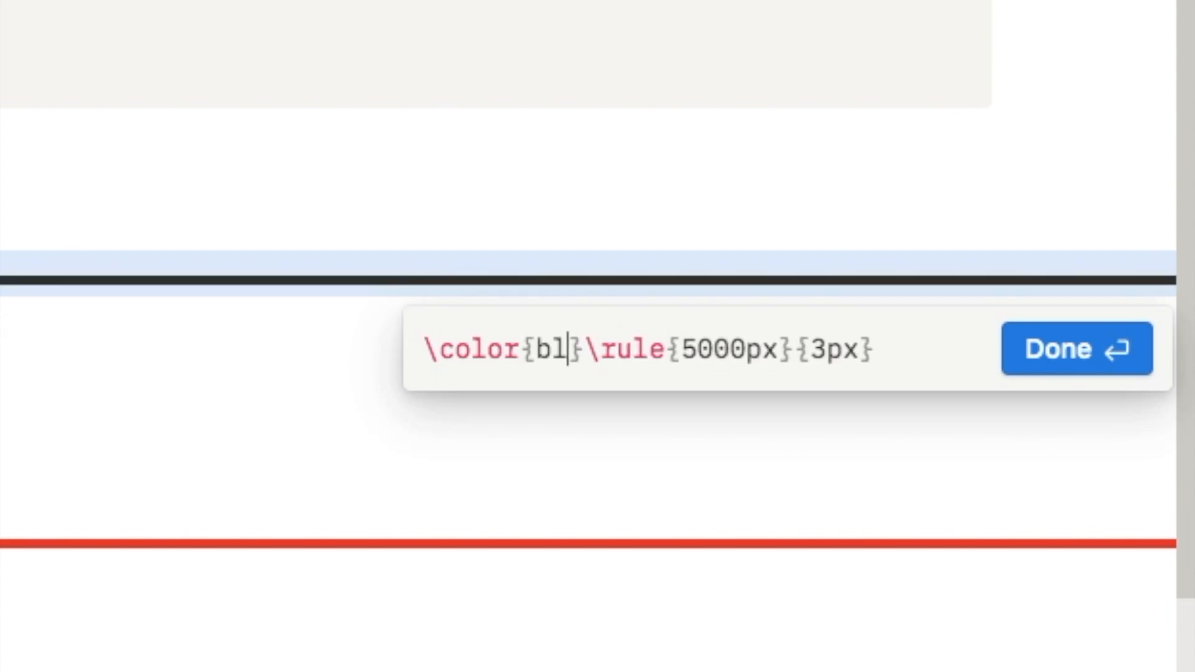
pyautogui.write('green')
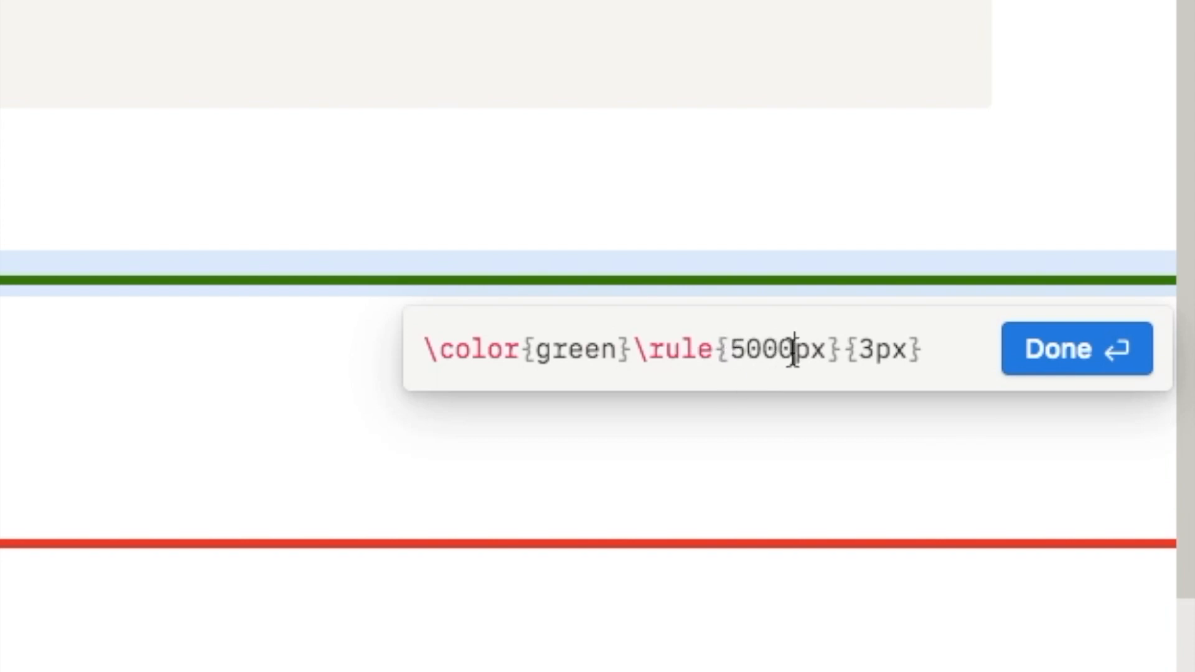
# Try shortening the green divider to 500px, and restore its length to 5000px
pyautogui.press('BackSpace')
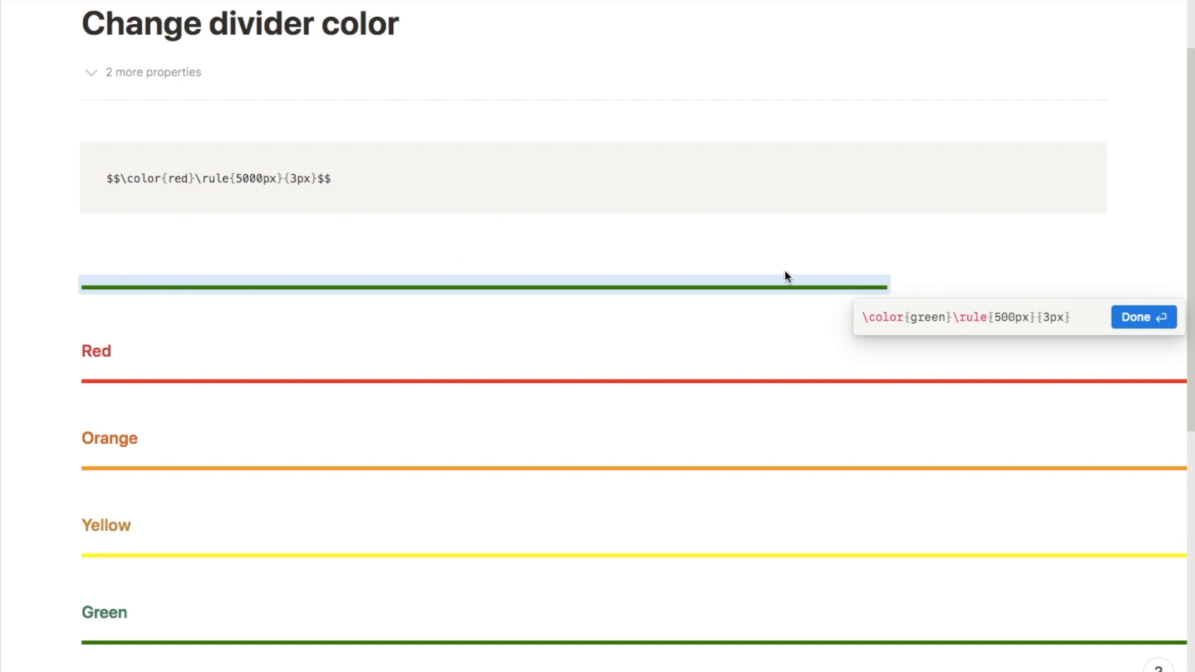
pyautogui.write('0')
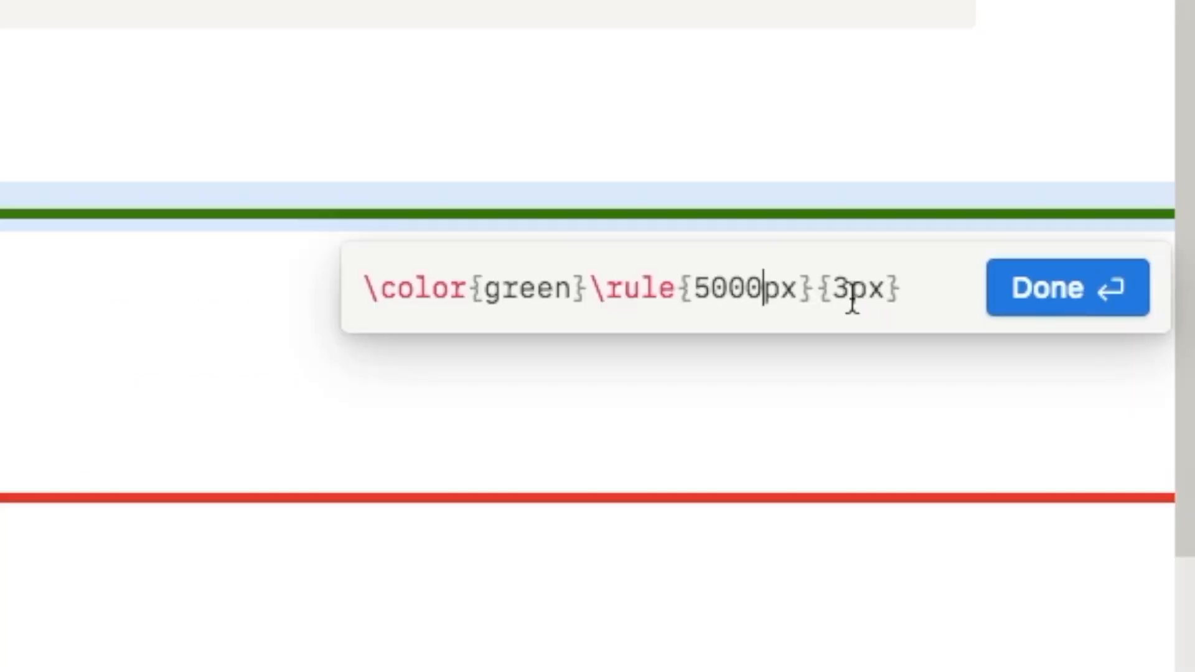
# Try thicknesses of 5px and 20px on the green divider, and finish its equation with 1px
pyautogui.click(1053, 321)
pyautogui.press('BackSpace')
pyautogui.write('5')
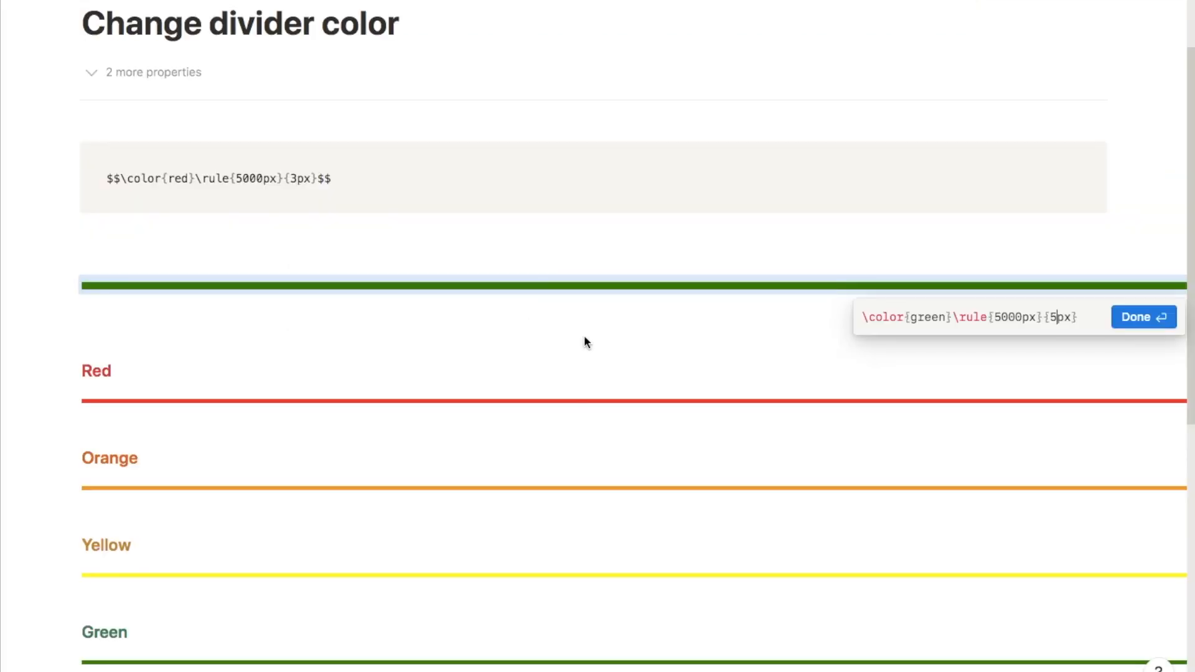
pyautogui.press('BackSpace')
pyautogui.write('20')
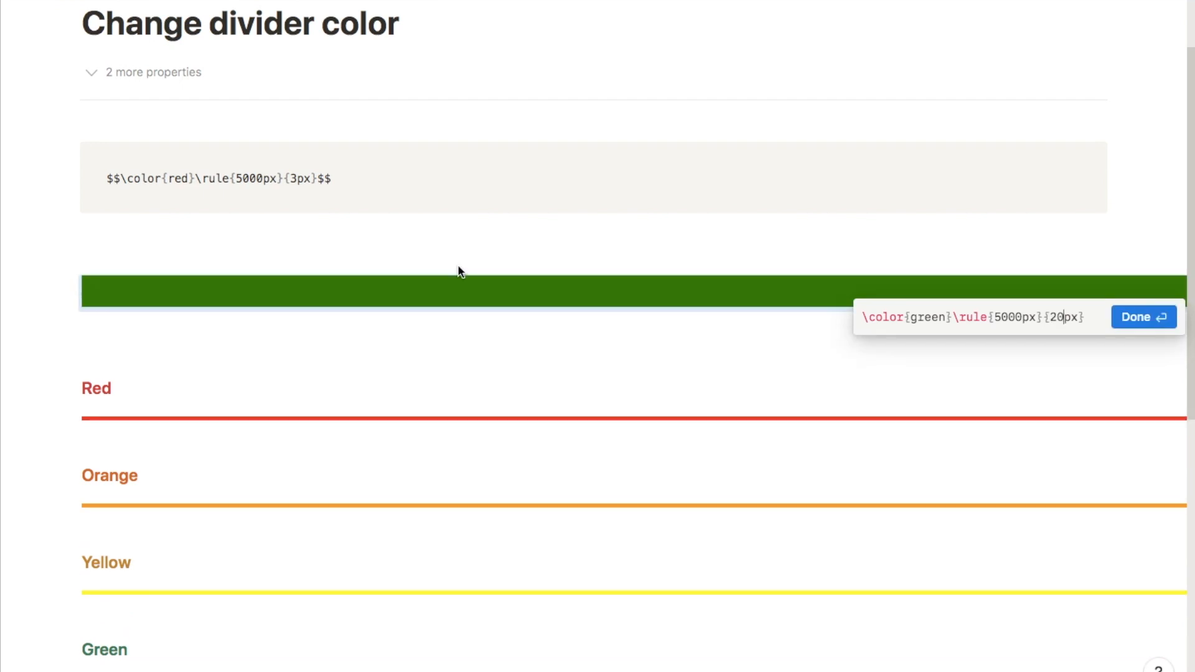
pyautogui.press('BackSpace')
pyautogui.press('BackSpace')
pyautogui.write('1')
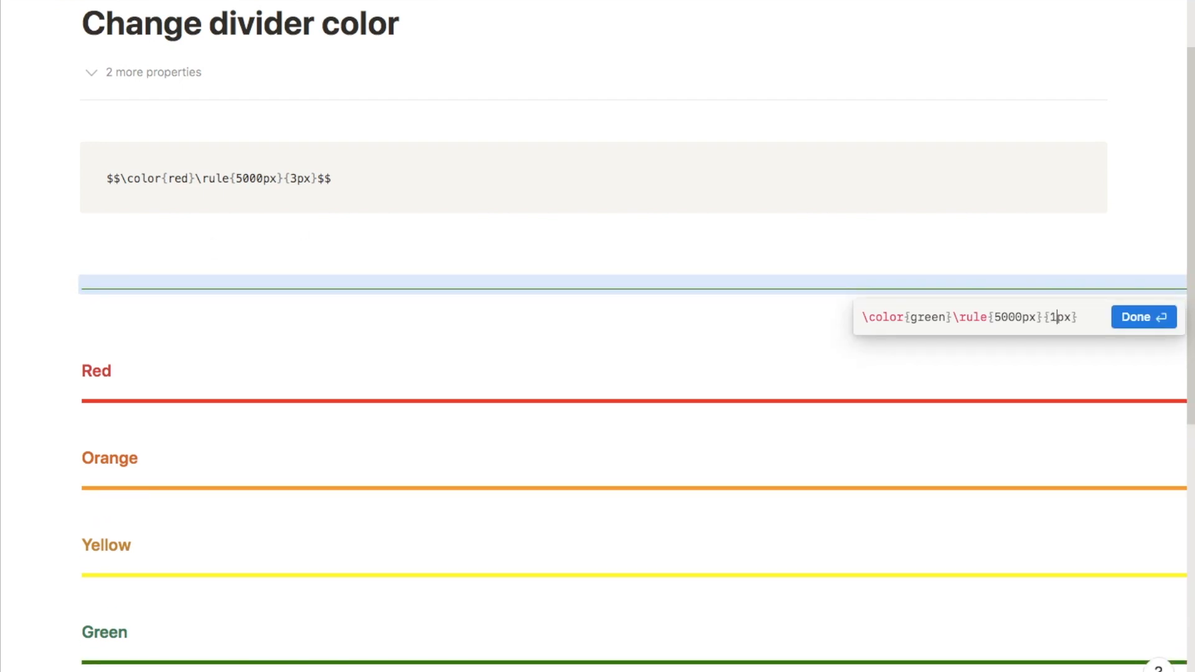
pyautogui.click(1136, 319)
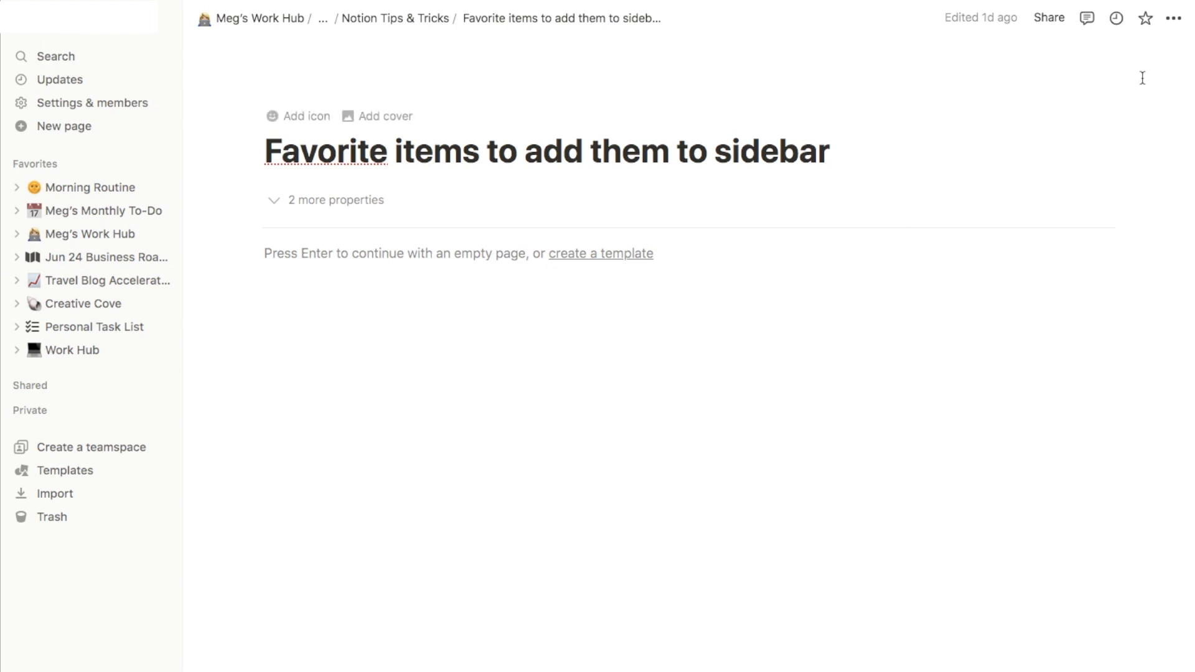
# Add the "Favorite items to add them to sidebar" page to the favorites and move it below Work Hub
pyautogui.click(1147, 23)
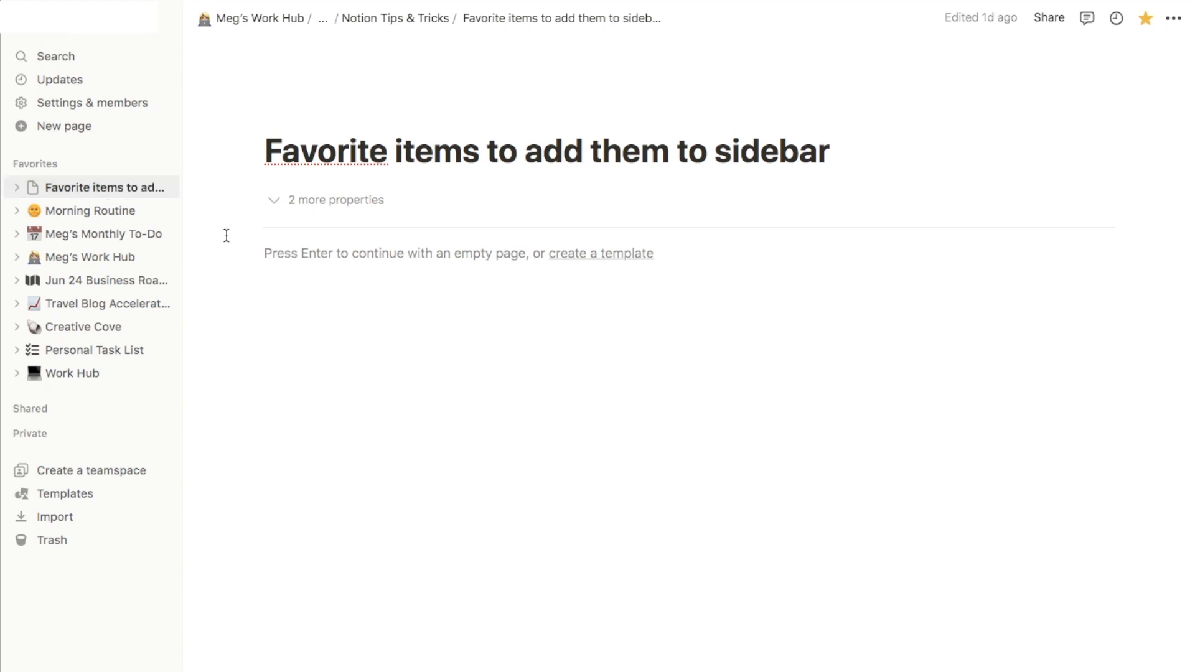
pyautogui.moveTo(104, 192); pyautogui.dragTo(103, 387)
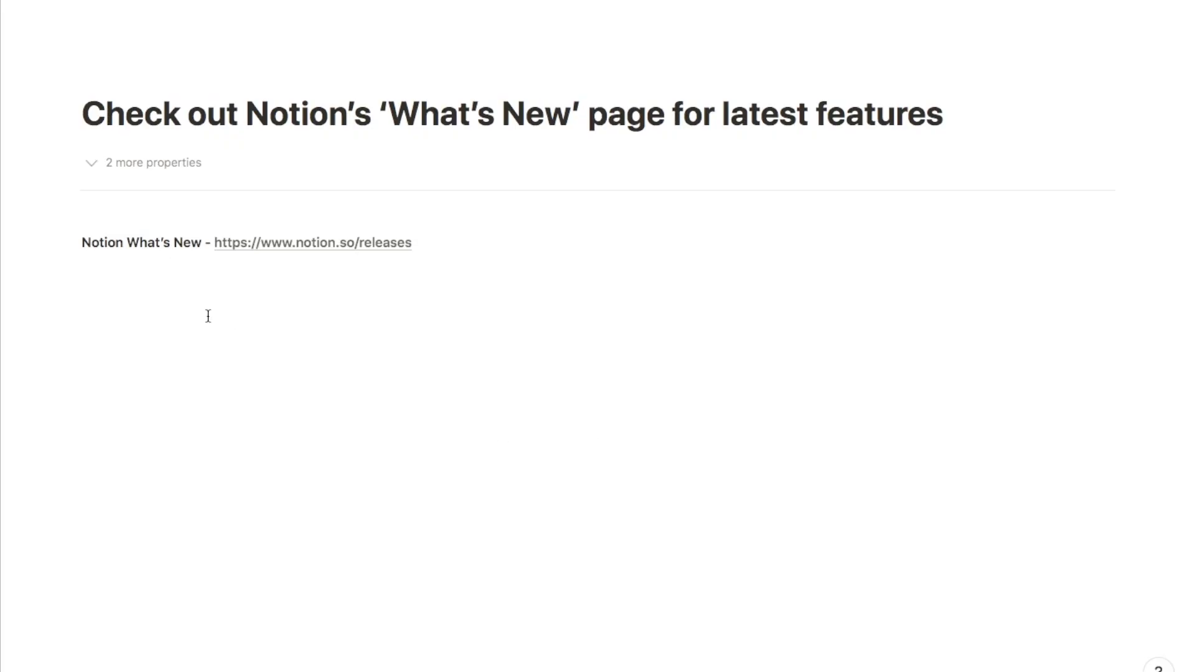
# Open Notion's What's New releases page from its link and look through the latest feature announcements
pyautogui.click(294, 245)
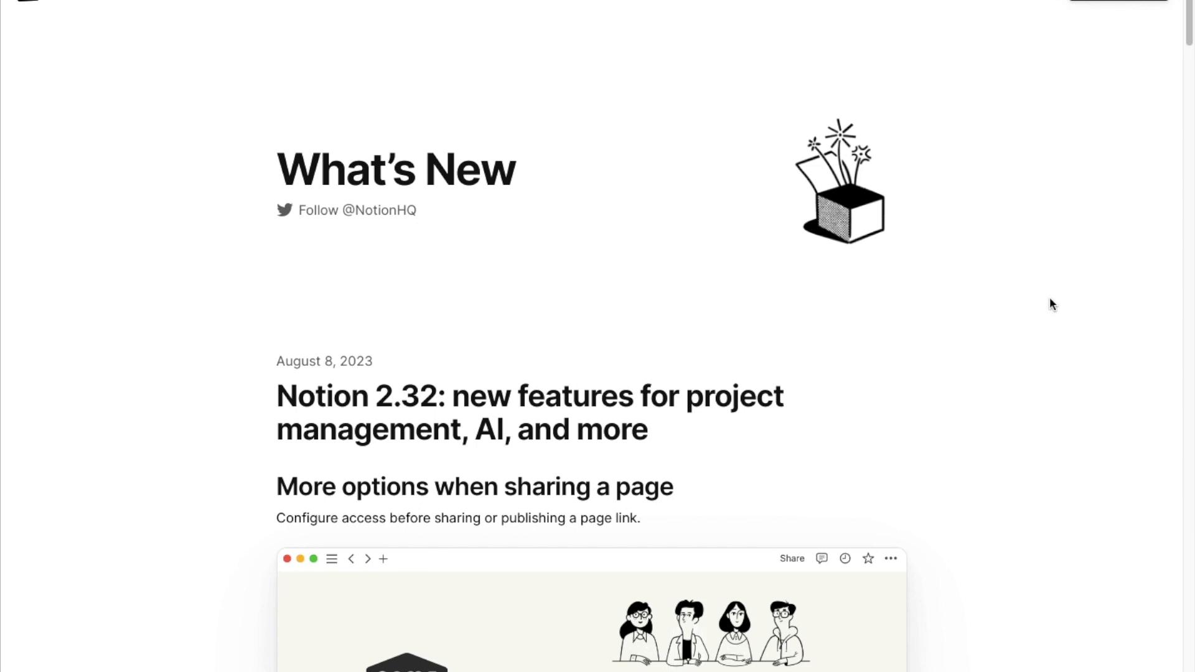
pyautogui.scroll(-4, 876, 315)
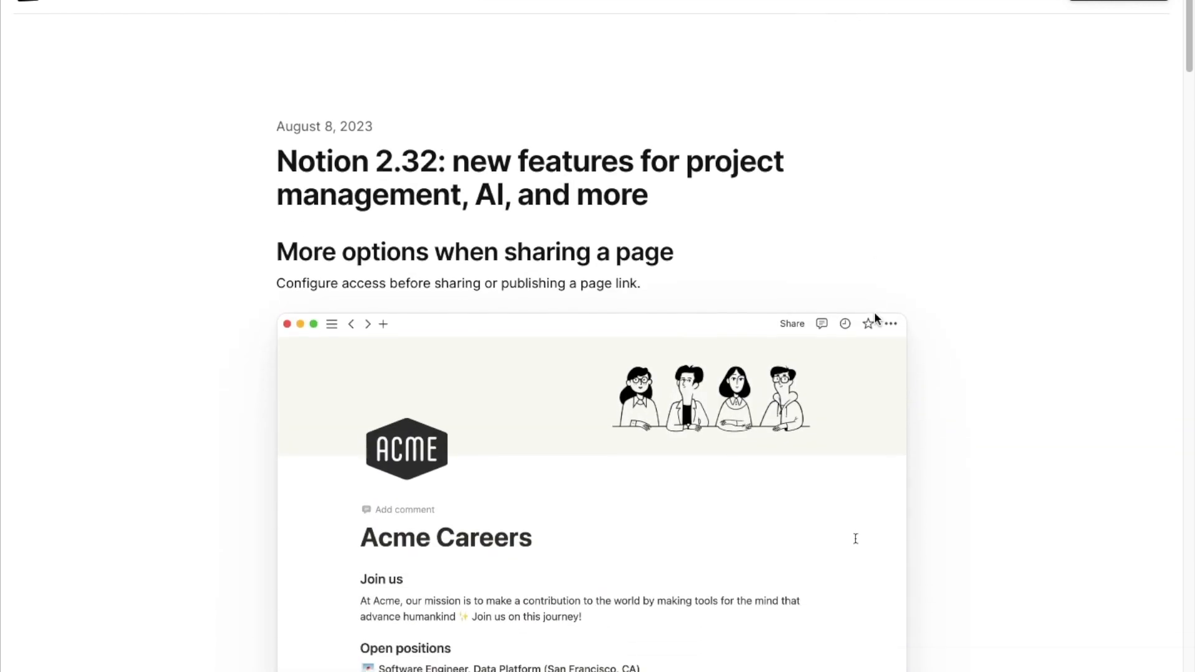
pyautogui.scroll(-4, 967, 334)
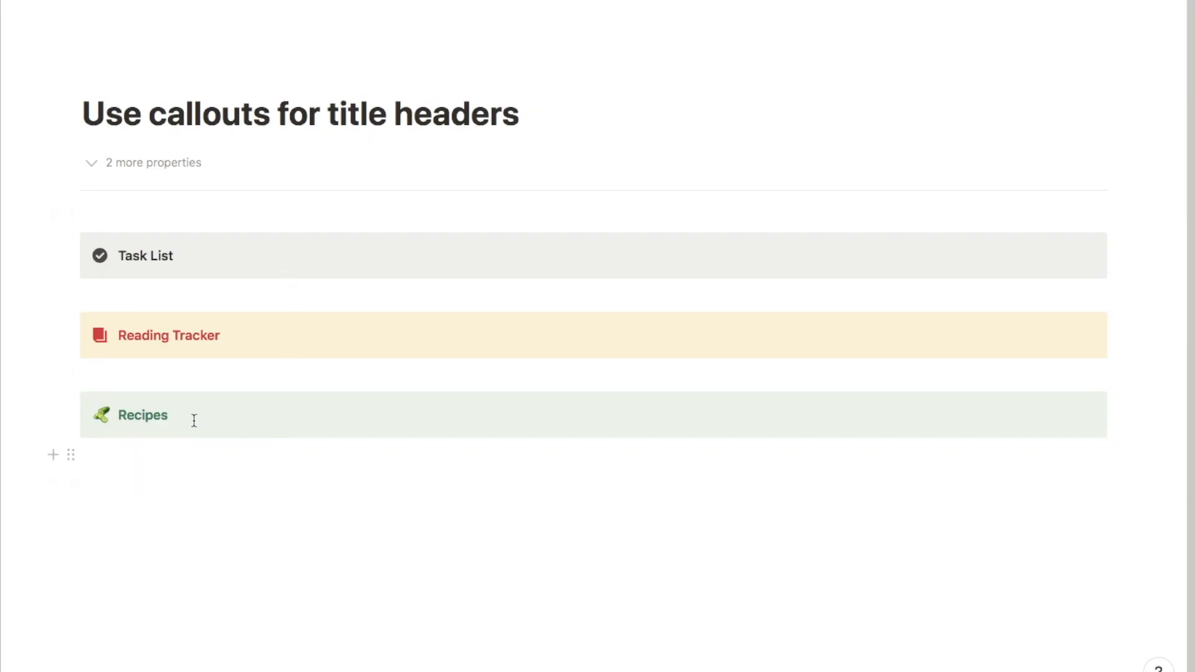
# Insert a Heading 2 reading "Task List" below the Recipes callout
pyautogui.click(106, 477)
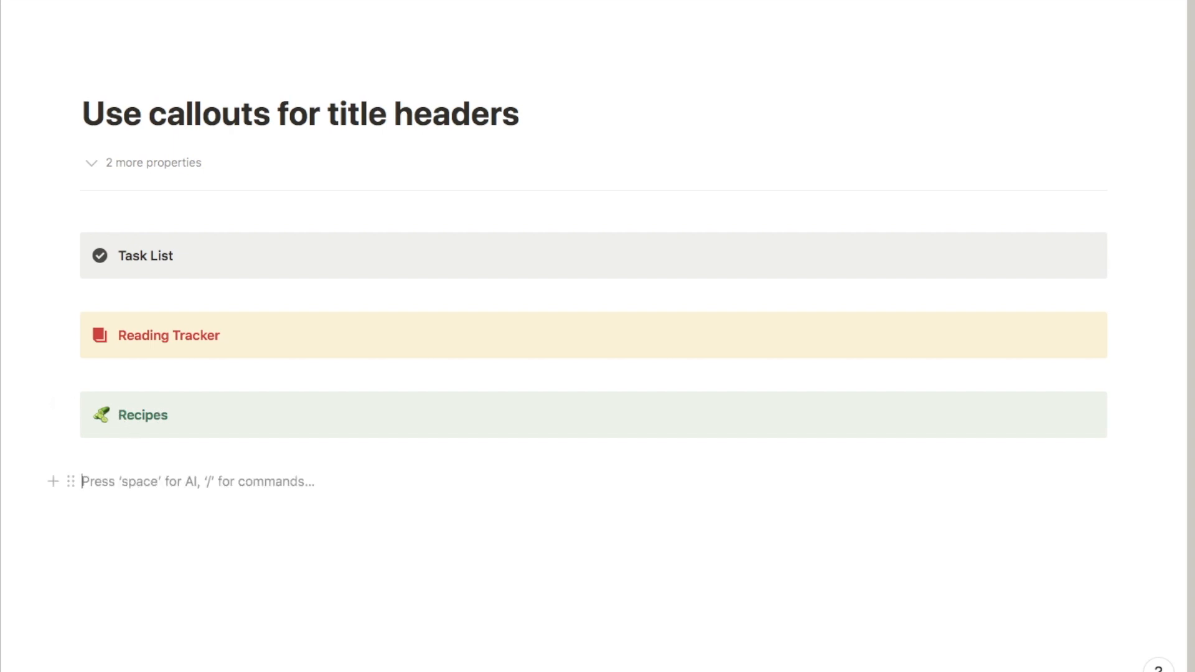
pyautogui.write('/h2')
pyautogui.click(186, 268)
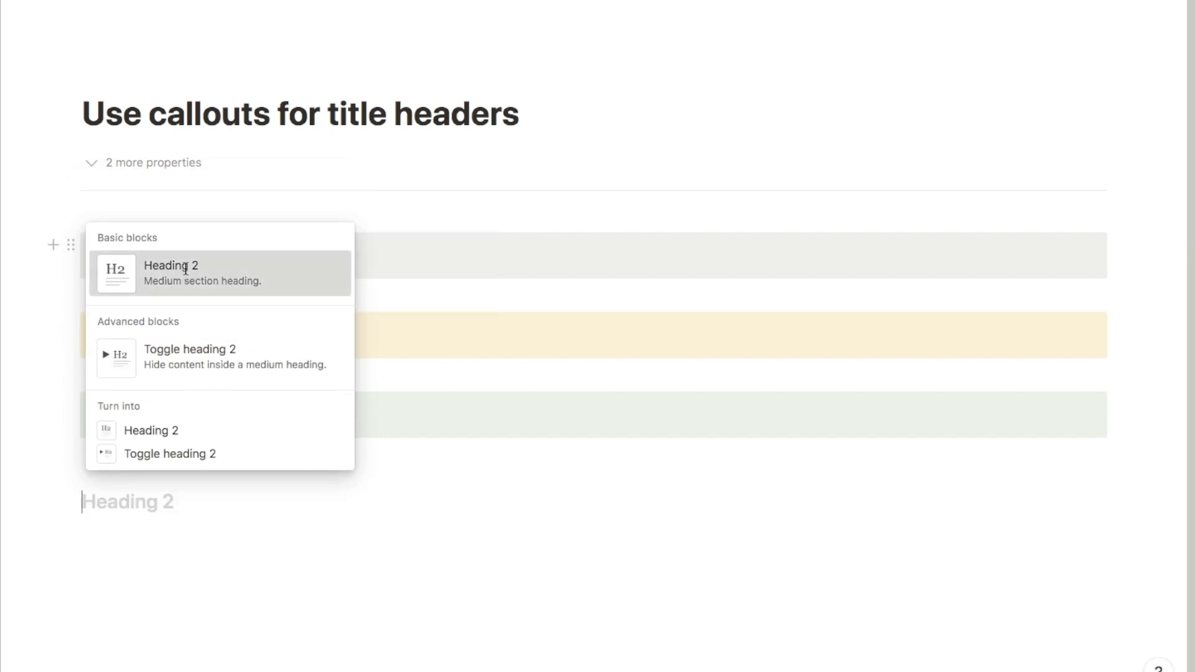
pyautogui.write('Task List')
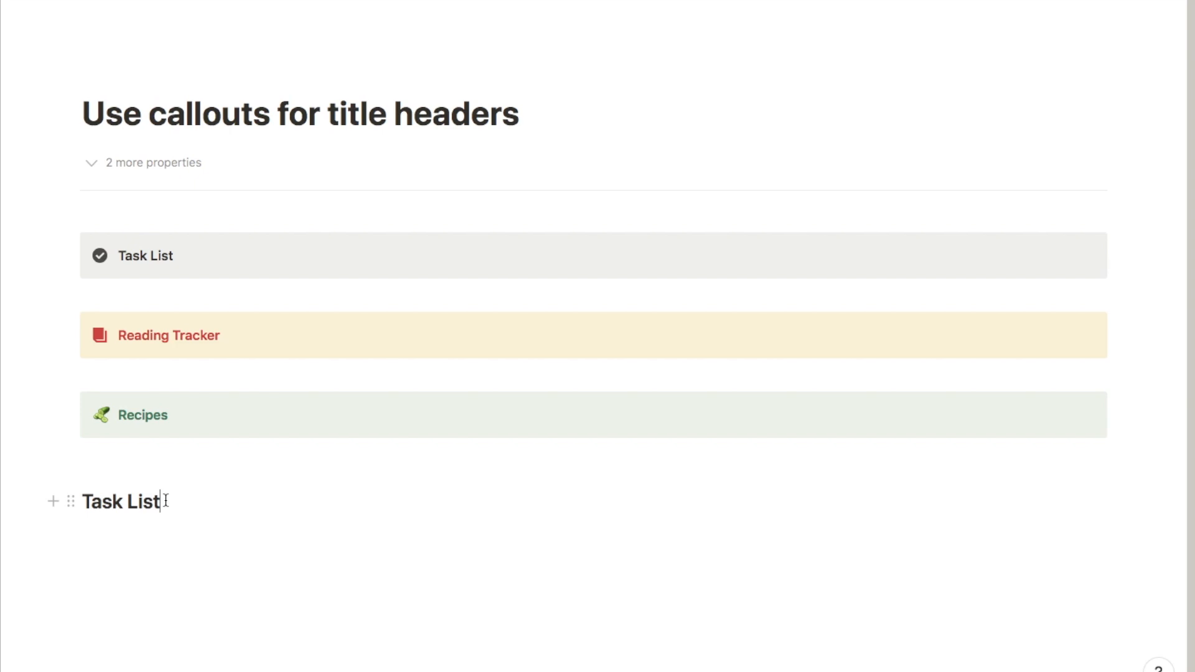
# Delete the Task List heading text below the Recipes callout and turn the line back into a plain empty block
pyautogui.press('BackSpace')
pyautogui.press('BackSpace')
pyautogui.press('BackSpace')
pyautogui.press('BackSpace')
pyautogui.press('BackSpace')
pyautogui.press('BackSpace')
pyautogui.press('BackSpace')
pyautogui.press('BackSpace')
pyautogui.press('BackSpace')
pyautogui.press('BackSpace')
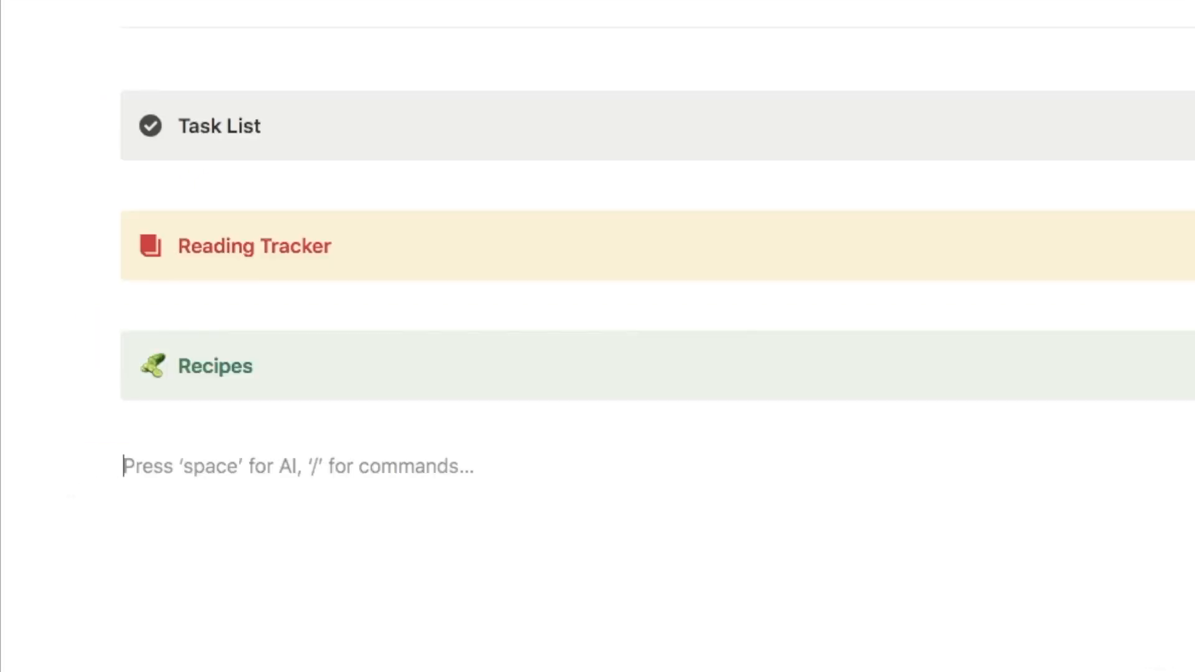
# Insert a callout below Recipes with the text "Travel Planner"
pyautogui.write('/call')
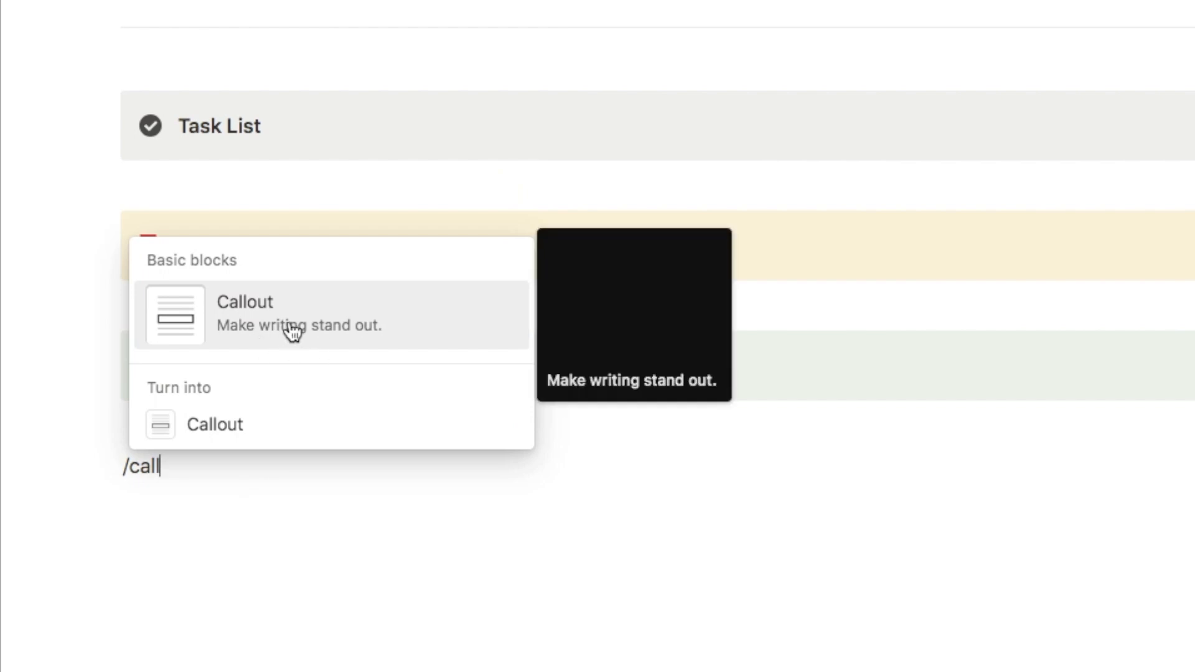
pyautogui.click(293, 332)
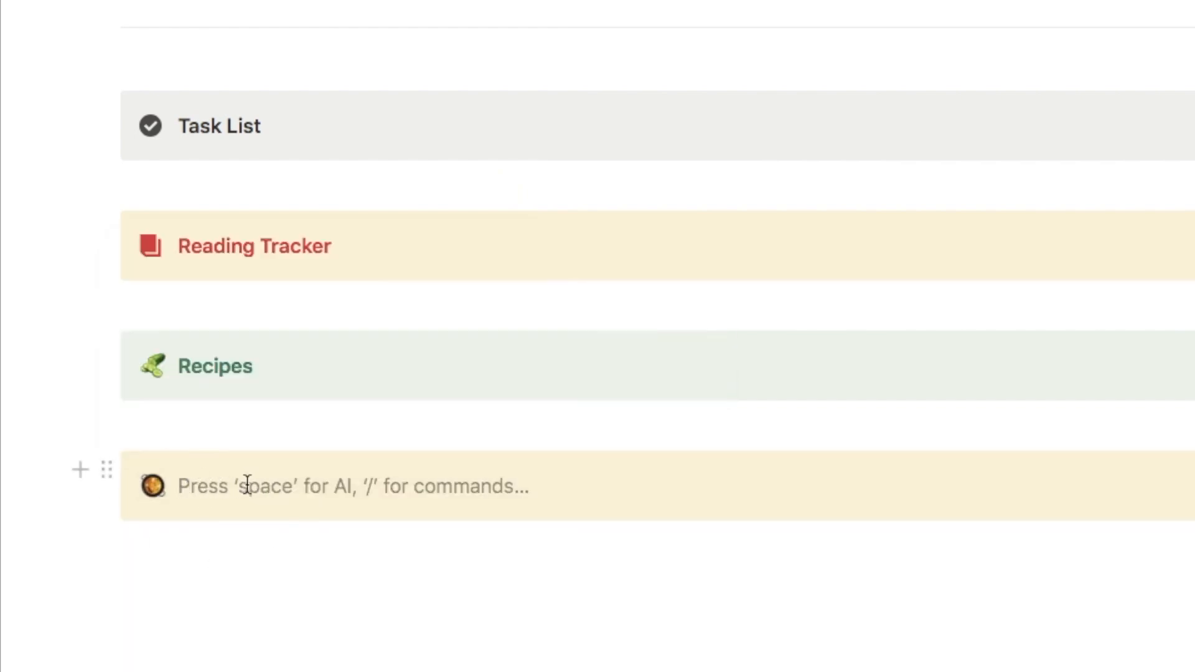
pyautogui.write('Travel Planner')
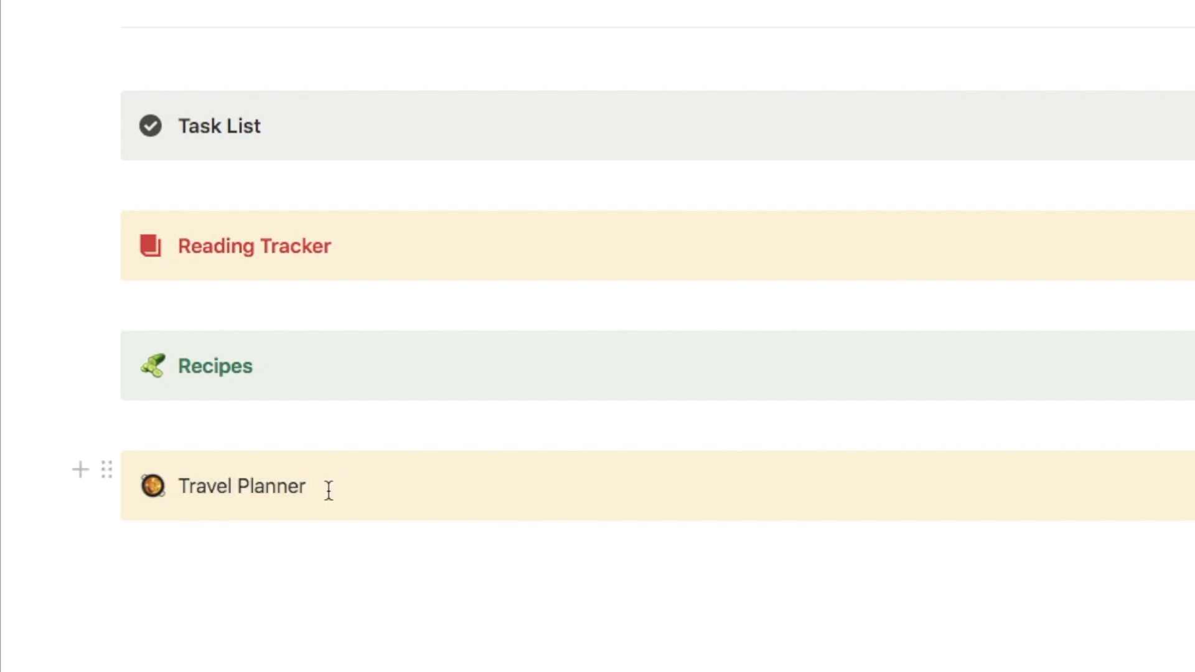
# Make the Travel Planner callout text bold and red
pyautogui.moveTo(329, 490); pyautogui.dragTo(169, 490)
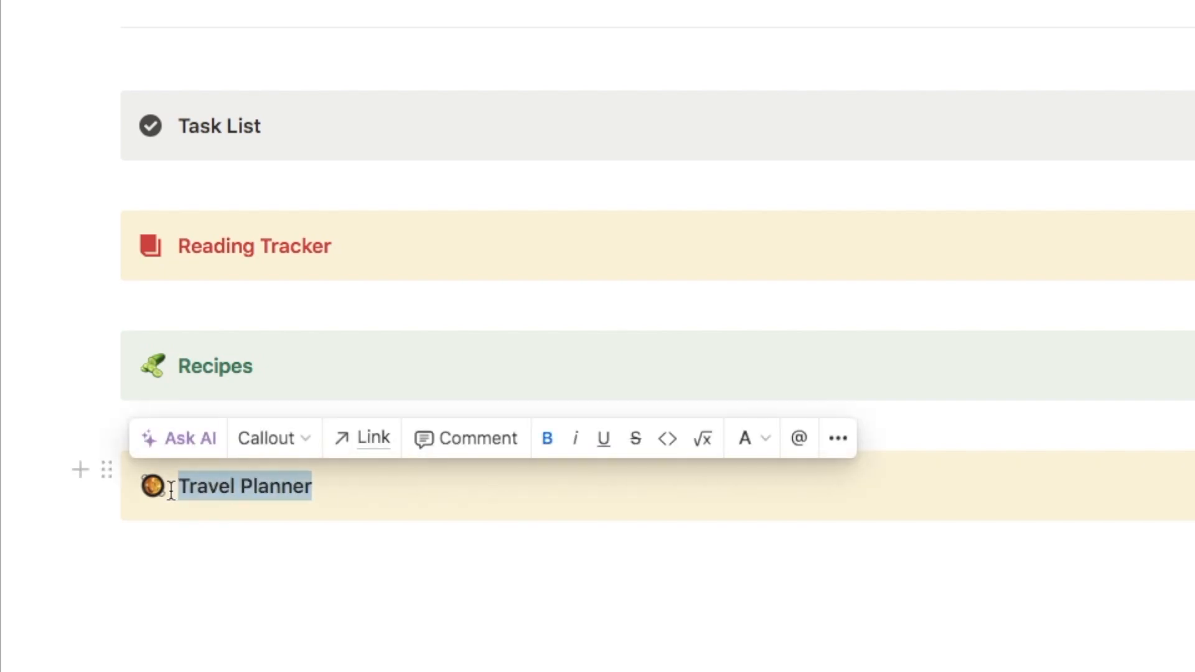
pyautogui.click(761, 440)
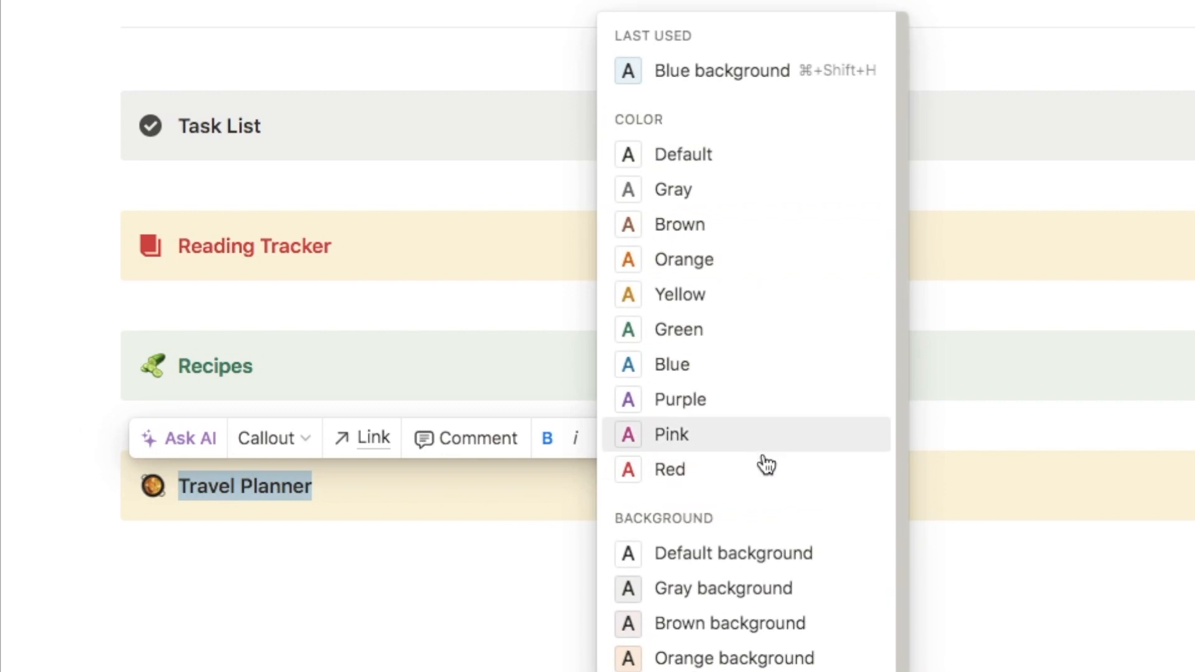
pyautogui.click(684, 471)
pyautogui.click(336, 483)
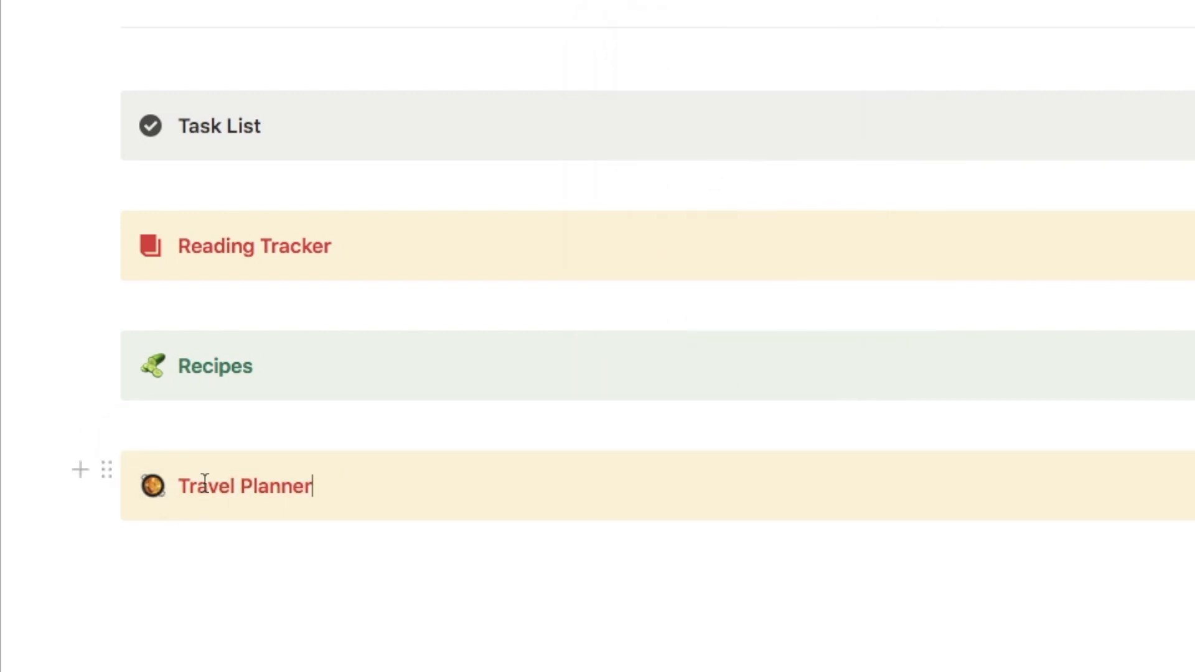
# Give the Travel Planner callout a purple background
pyautogui.click(107, 470)
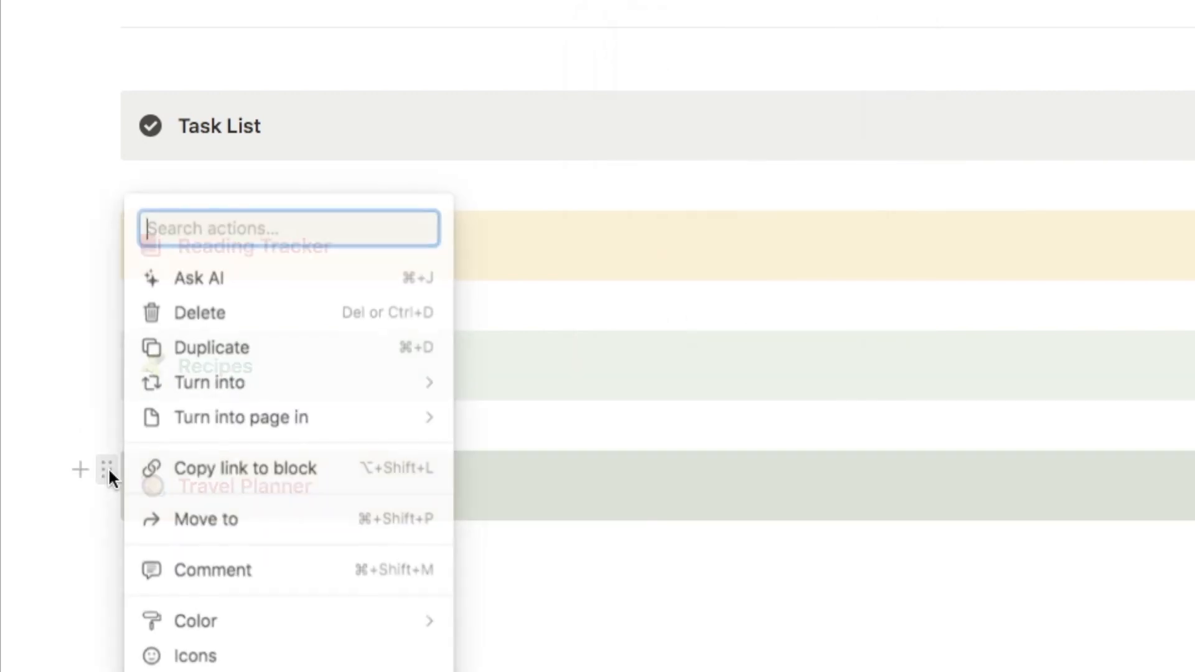
pyautogui.moveTo(289, 631)
pyautogui.scroll(-3, 569, 637)
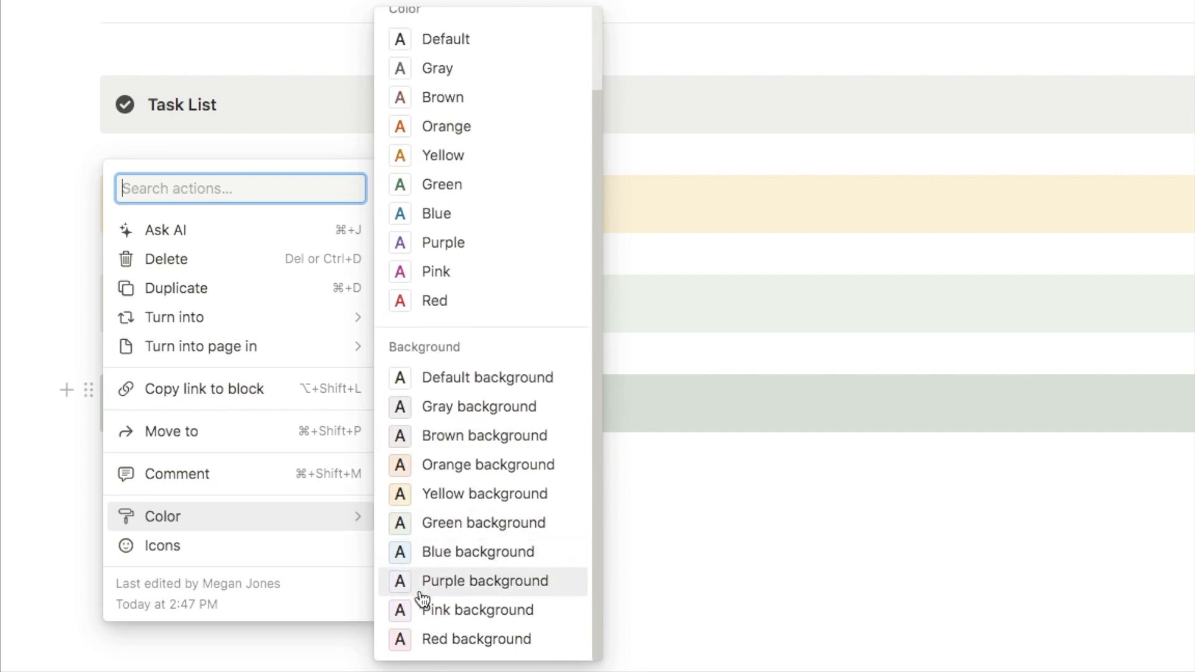
pyautogui.click(451, 582)
pyautogui.click(228, 502)
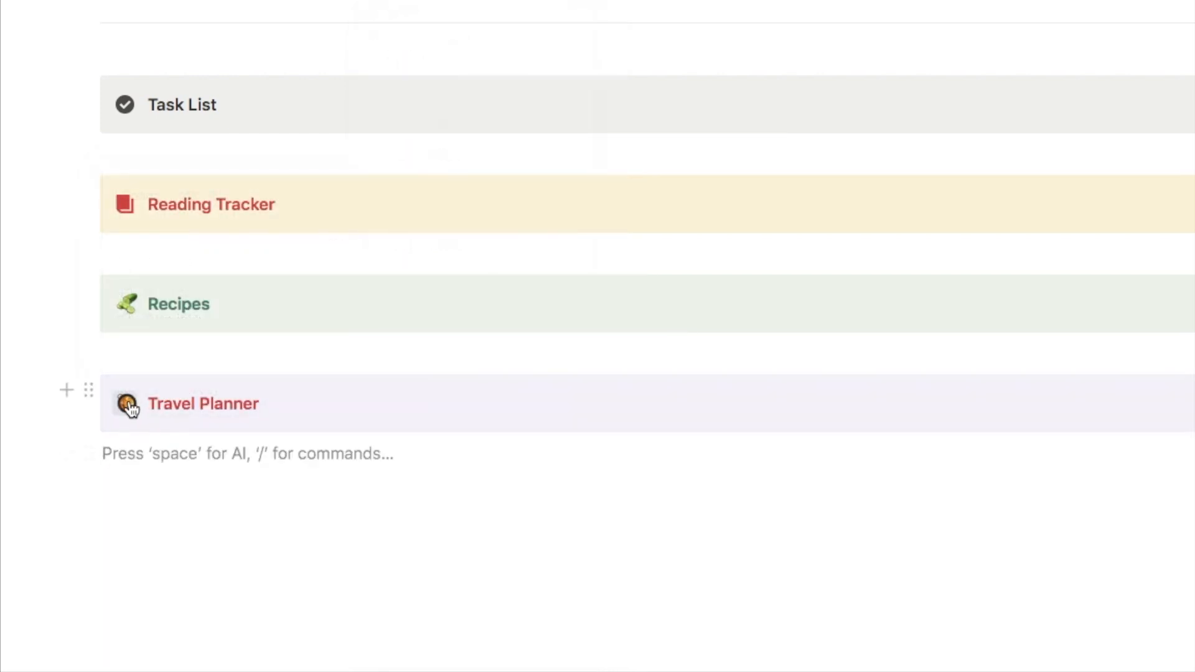
# Change the Travel Planner callout's icon to a purple airplane, filtering the icons by "air"
pyautogui.click(127, 405)
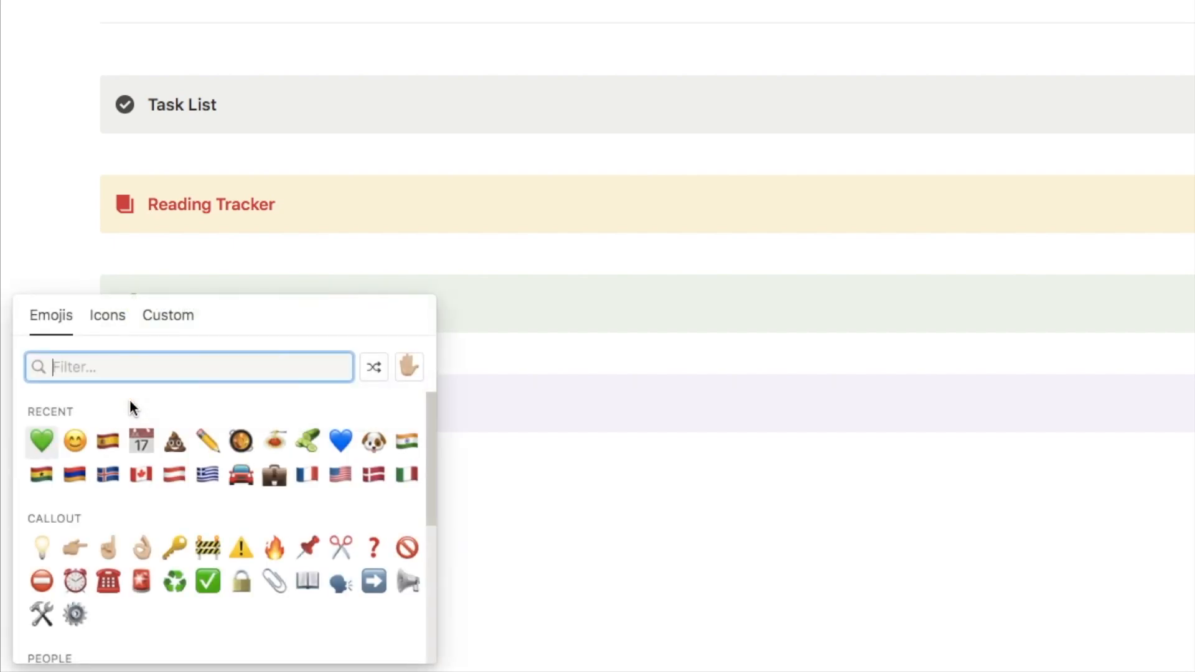
pyautogui.click(108, 315)
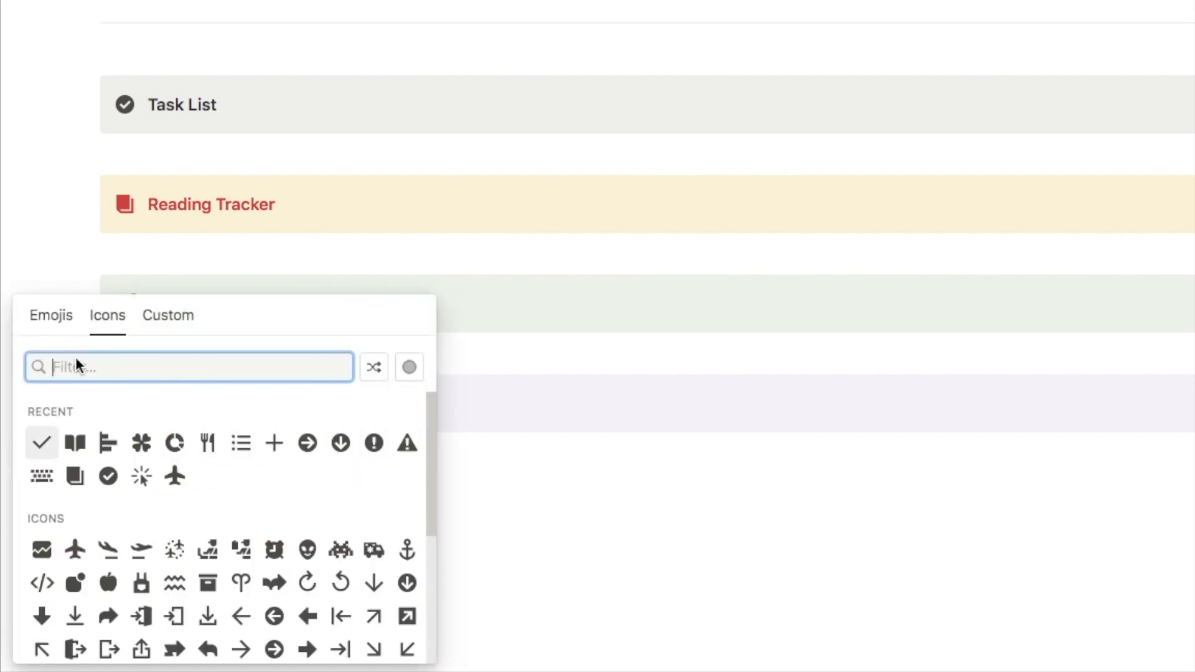
pyautogui.write('air')
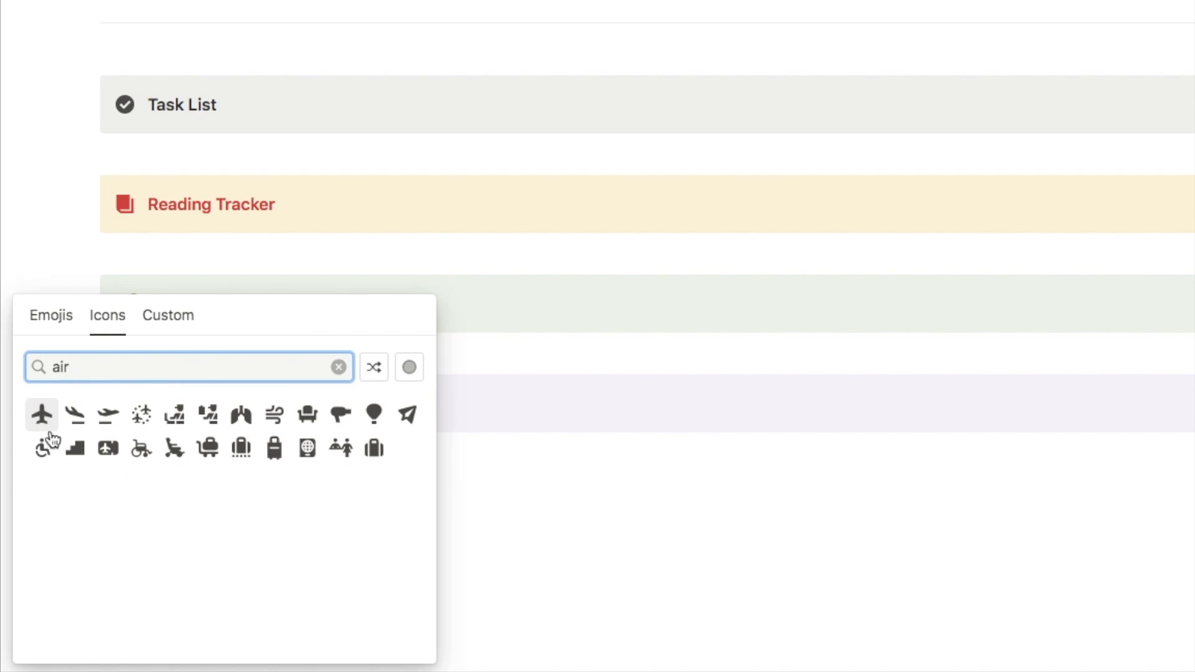
pyautogui.click(44, 416)
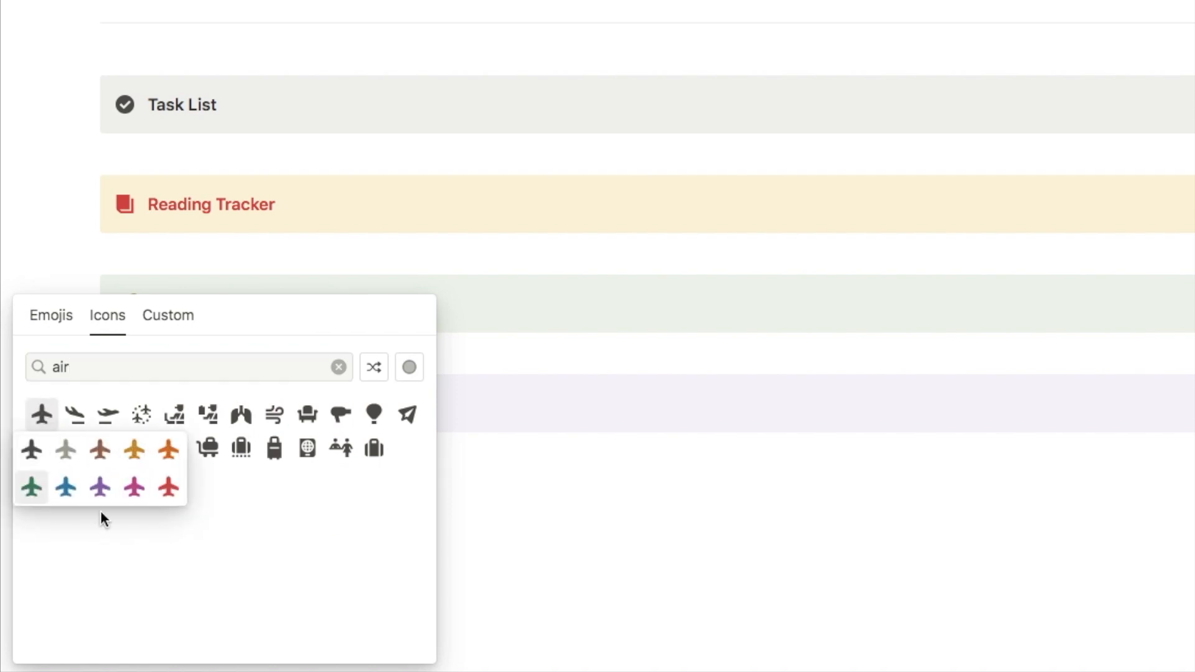
pyautogui.click(100, 487)
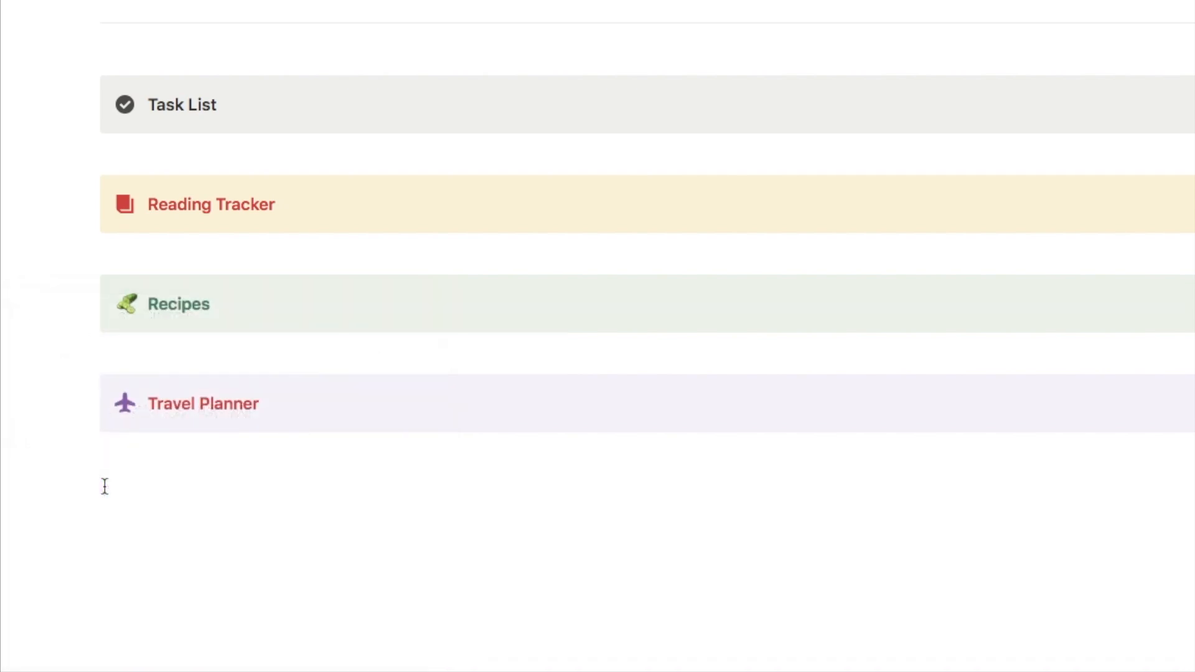
# Recolor the Travel Planner callout text purple
pyautogui.tripleClick(265, 411)
pyautogui.click(616, 372)
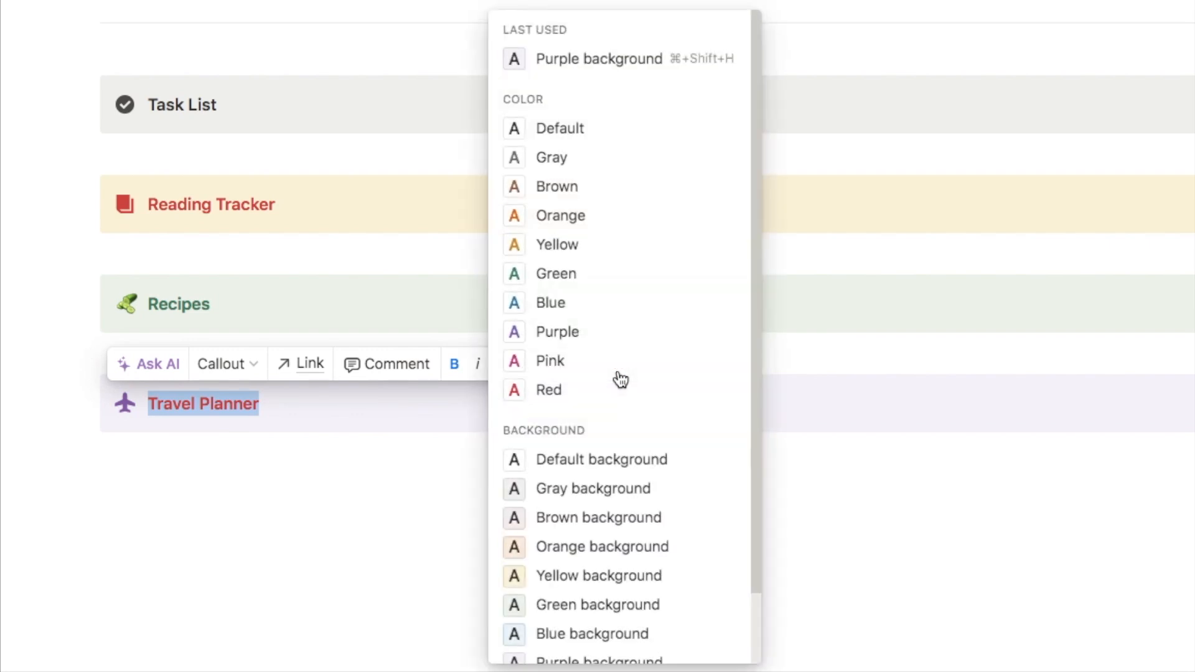
pyautogui.click(558, 332)
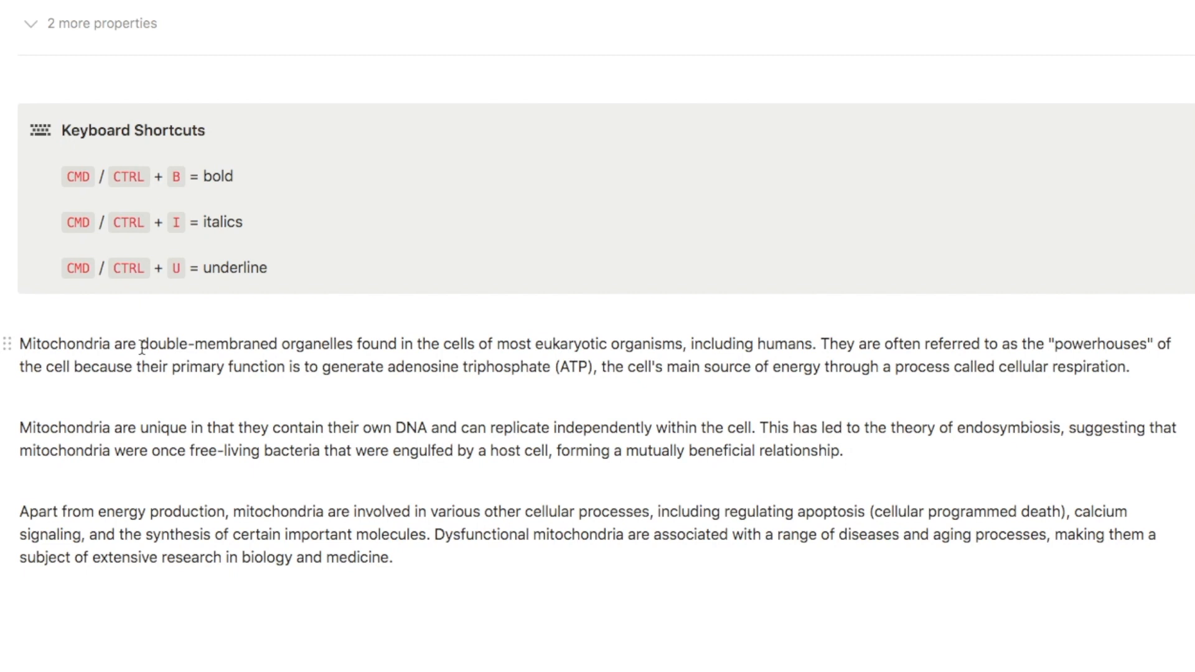
# Make the phrase "double-membraned organelles" bold in the first Mitochondria paragraph
pyautogui.moveTo(185, 403); pyautogui.dragTo(204, 406)
pyautogui.moveTo(161, 347); pyautogui.dragTo(353, 343)
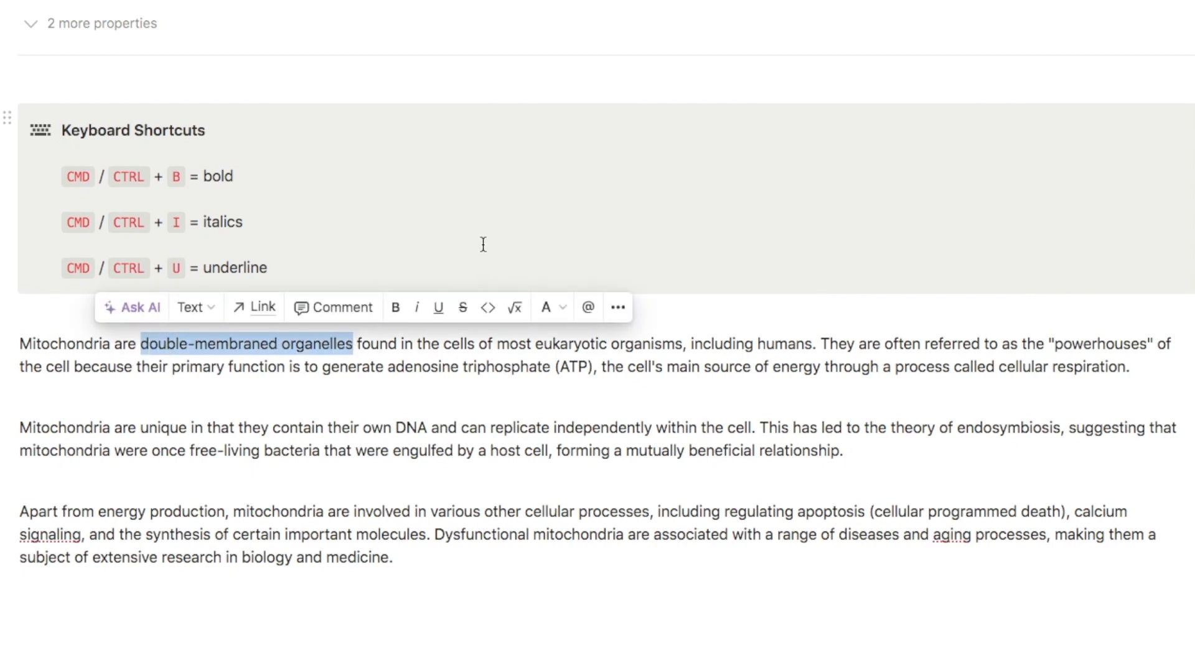
pyautogui.hotkey('ctrl', 'b')
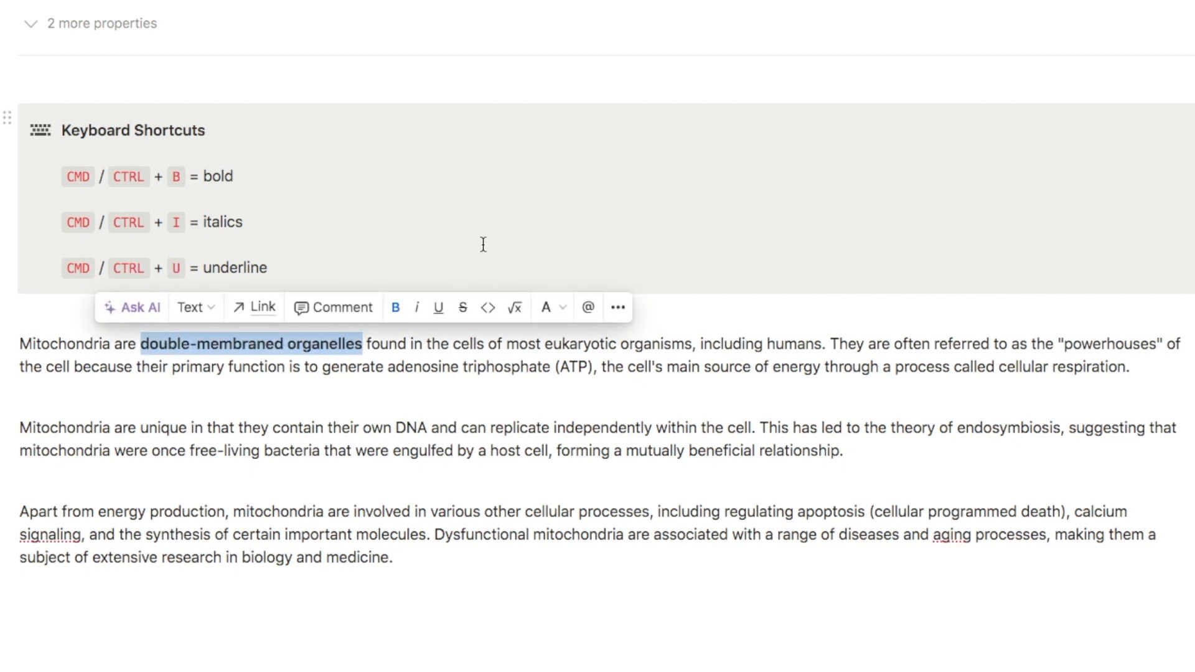
pyautogui.click(390, 347)
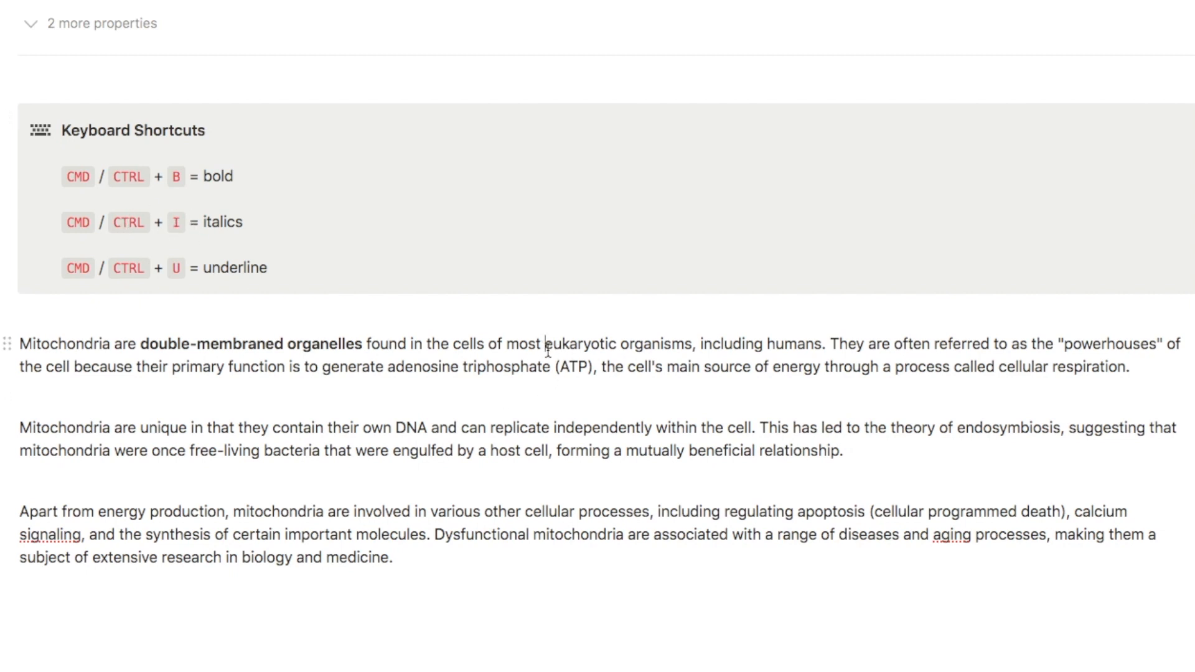
# Italicize the word "eukaryotic" in the first Mitochondria paragraph
pyautogui.moveTo(547, 349); pyautogui.dragTo(617, 348)
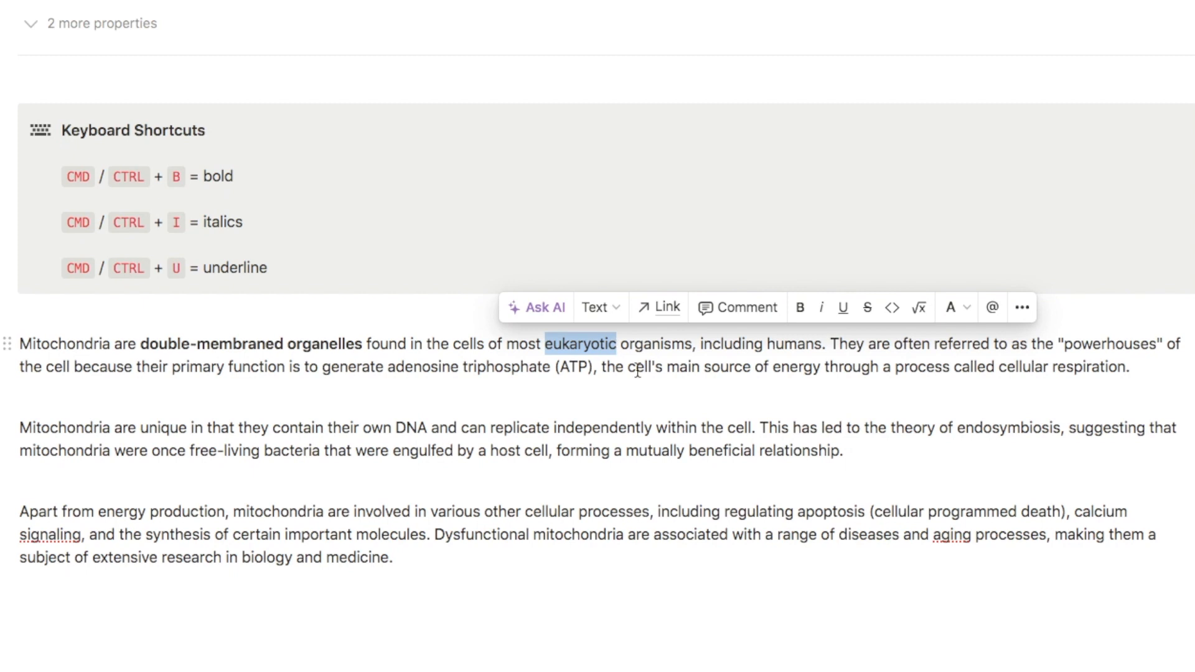
pyautogui.hotkey('ctrl', 'i')
pyautogui.click(601, 404)
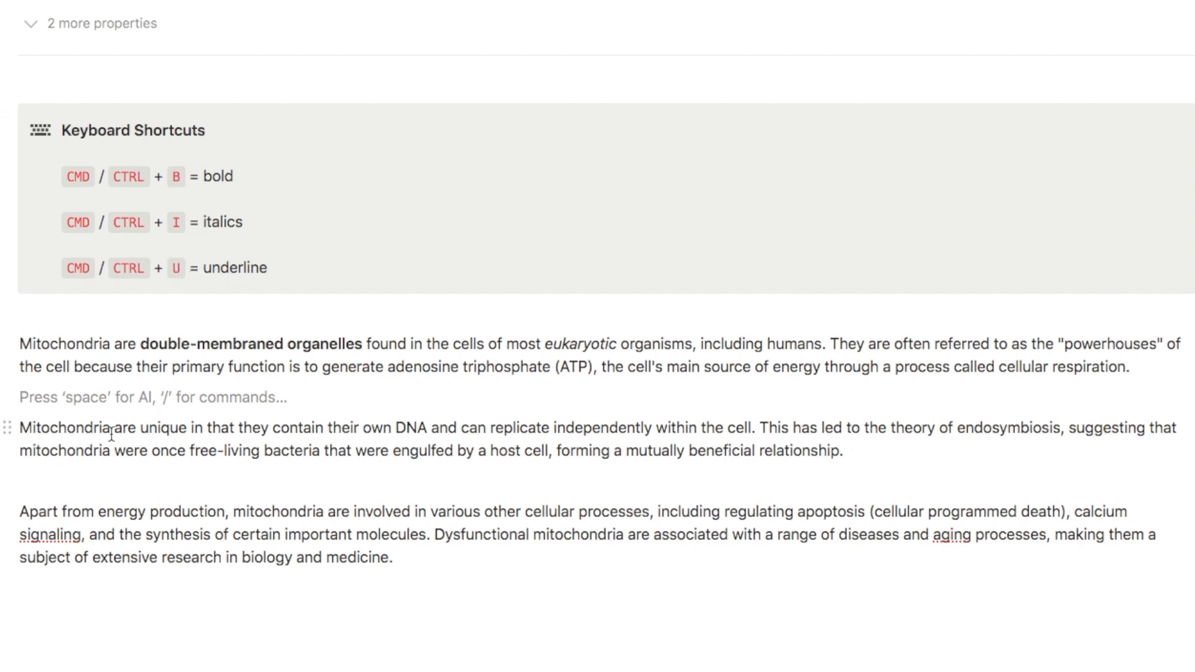
# Underline the word "Mitochondria" at the start of the second paragraph
pyautogui.moveTo(111, 431); pyautogui.dragTo(21, 431)
pyautogui.hotkey('ctrl', 'u')
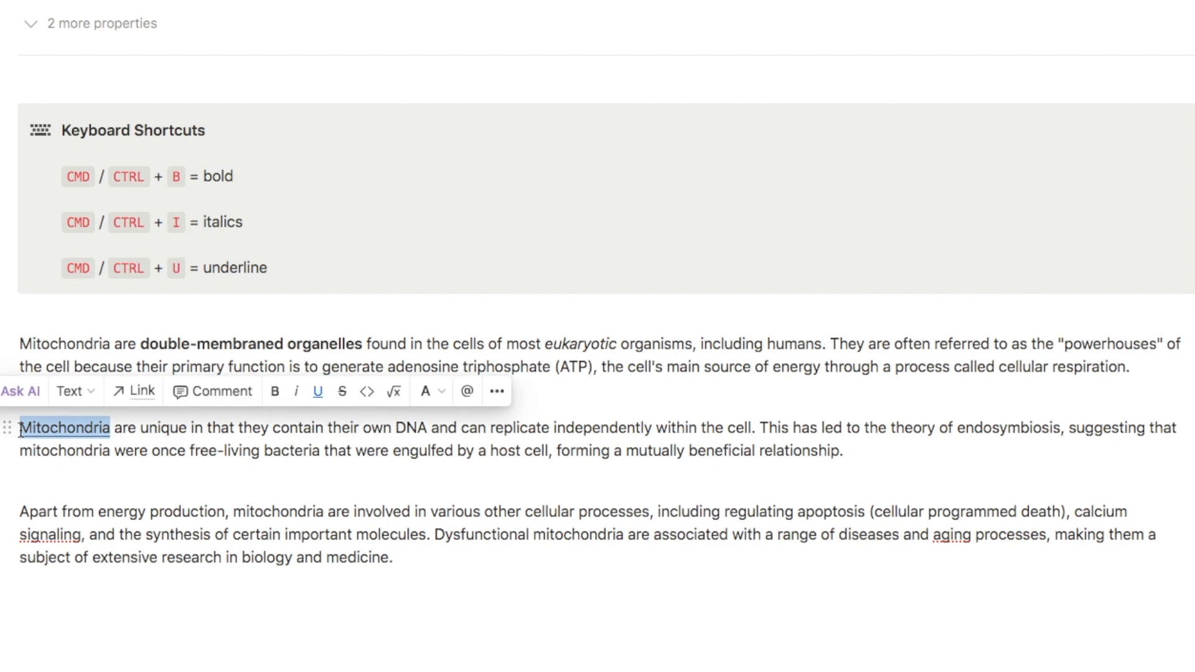
pyautogui.click(123, 527)
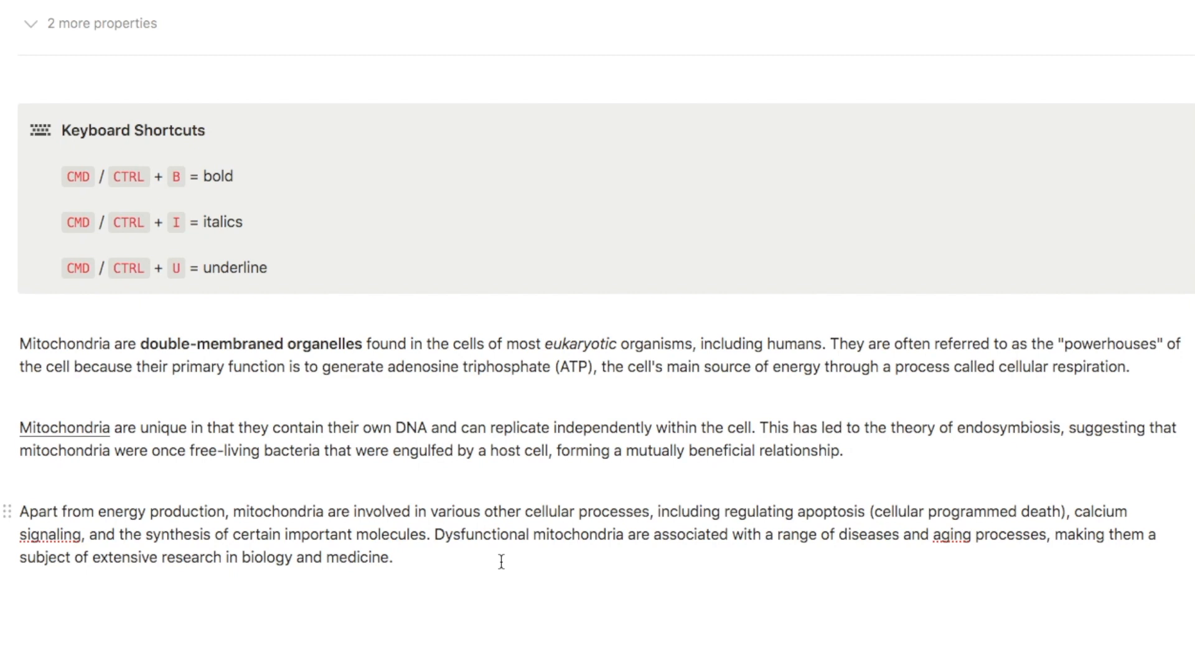
# Toggle bold formatting on the phrase "can replicate independently" in the second paragraph
pyautogui.moveTo(463, 430); pyautogui.dragTo(653, 430)
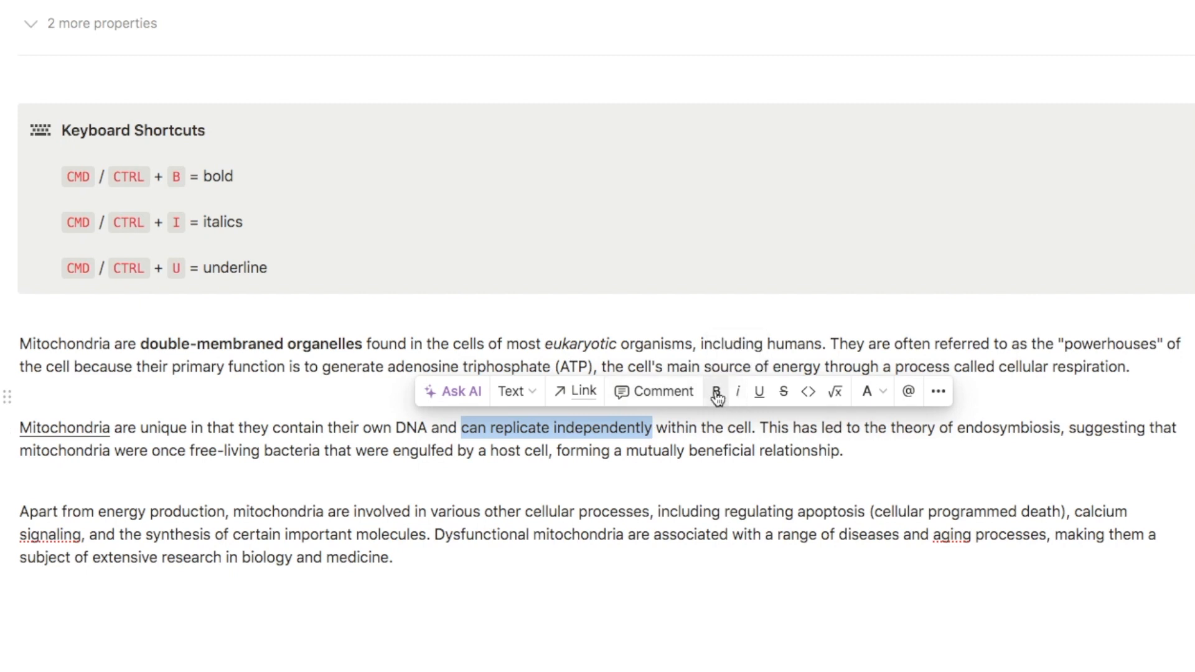
pyautogui.click(718, 394)
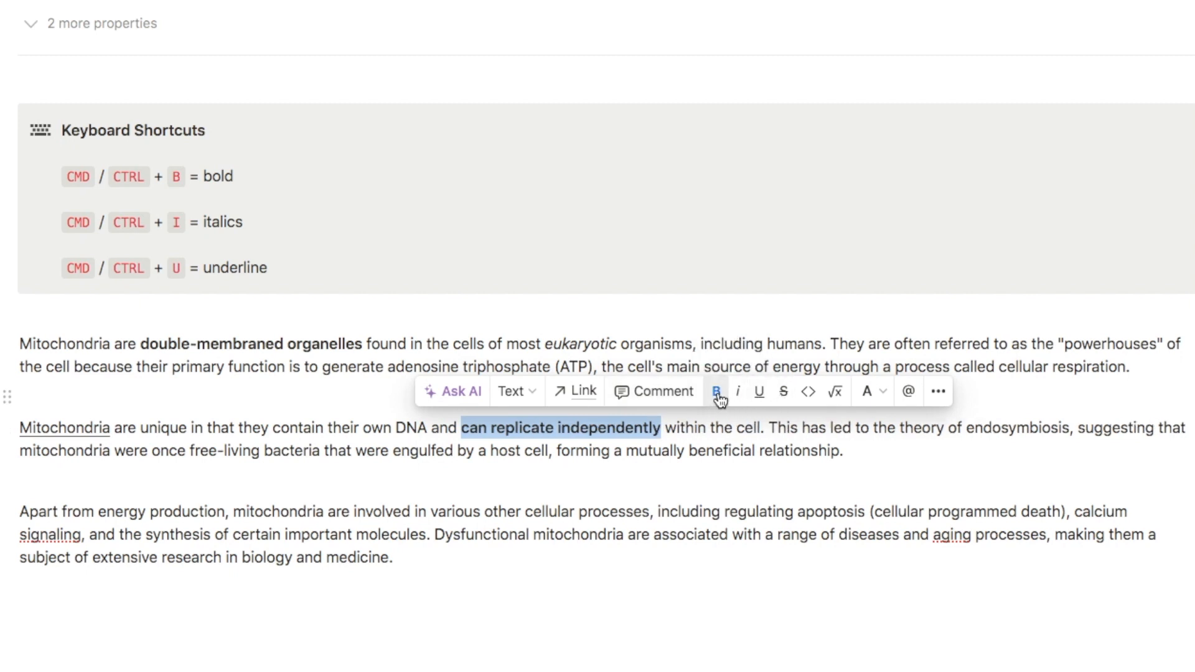
pyautogui.click(719, 395)
pyautogui.click(718, 395)
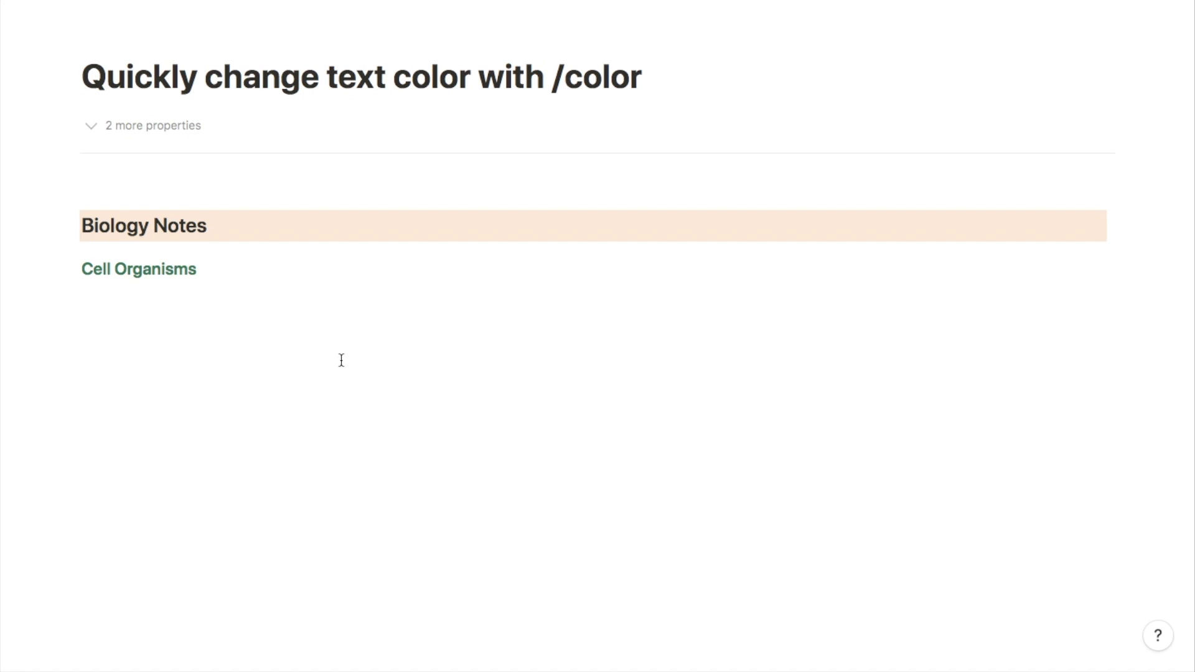
# Add a Heading 2 block reading "Travel Planner" in the empty space below Cell Organisms
pyautogui.click(144, 354)
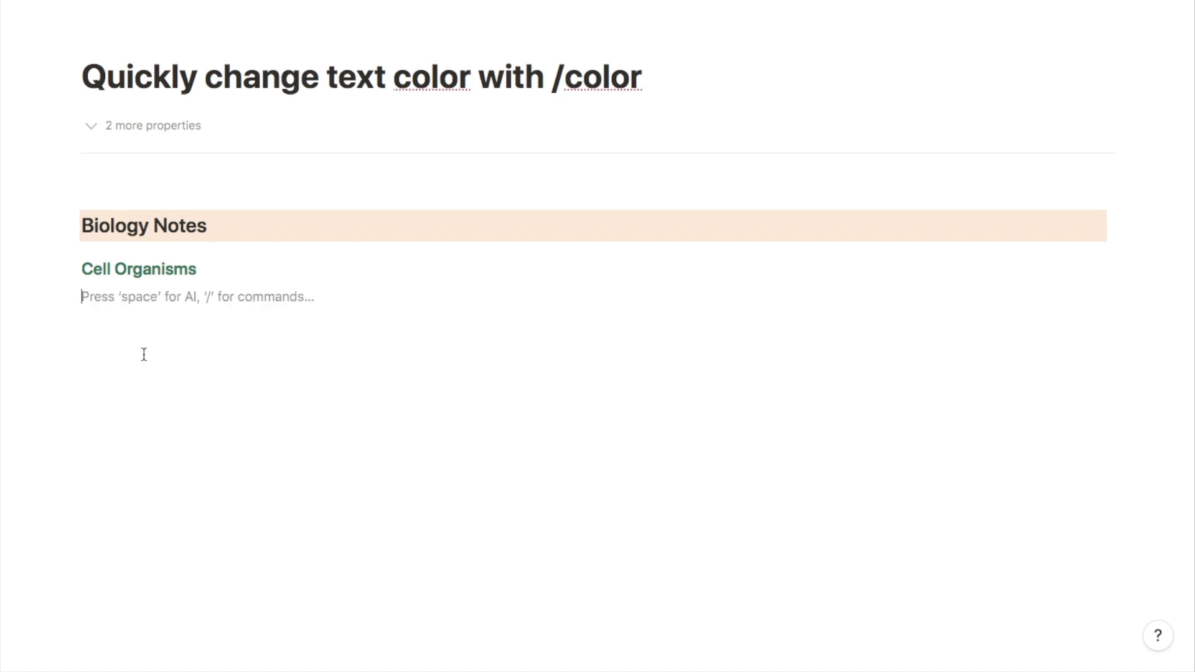
pyautogui.write('/h2')
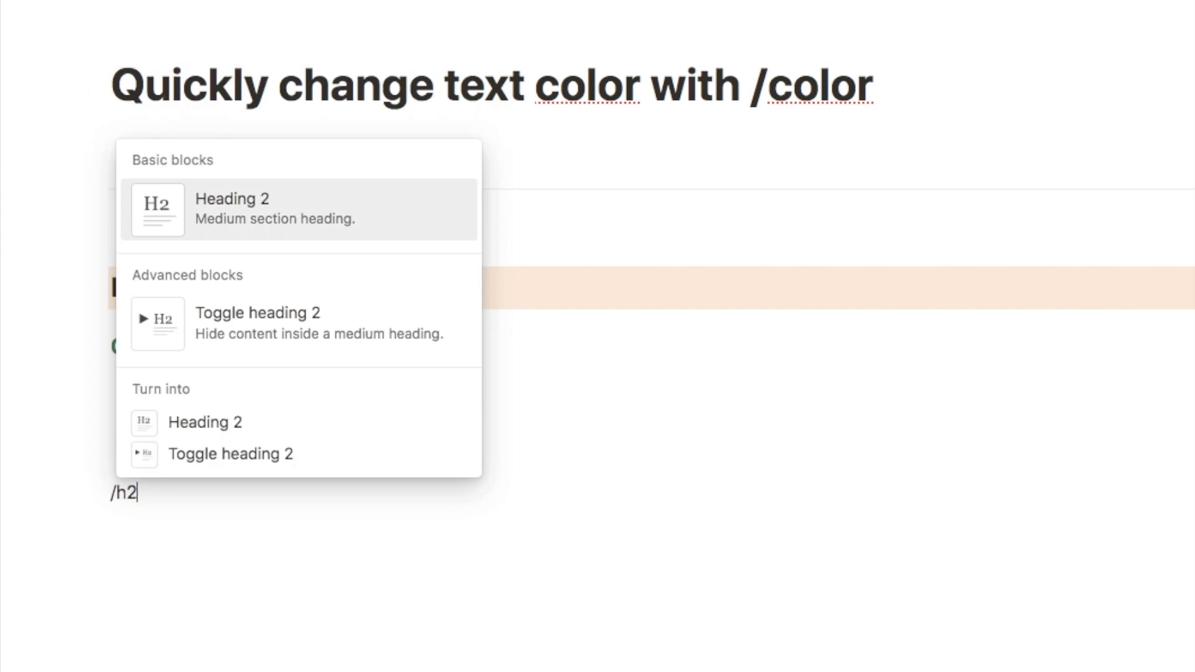
pyautogui.press('Return')
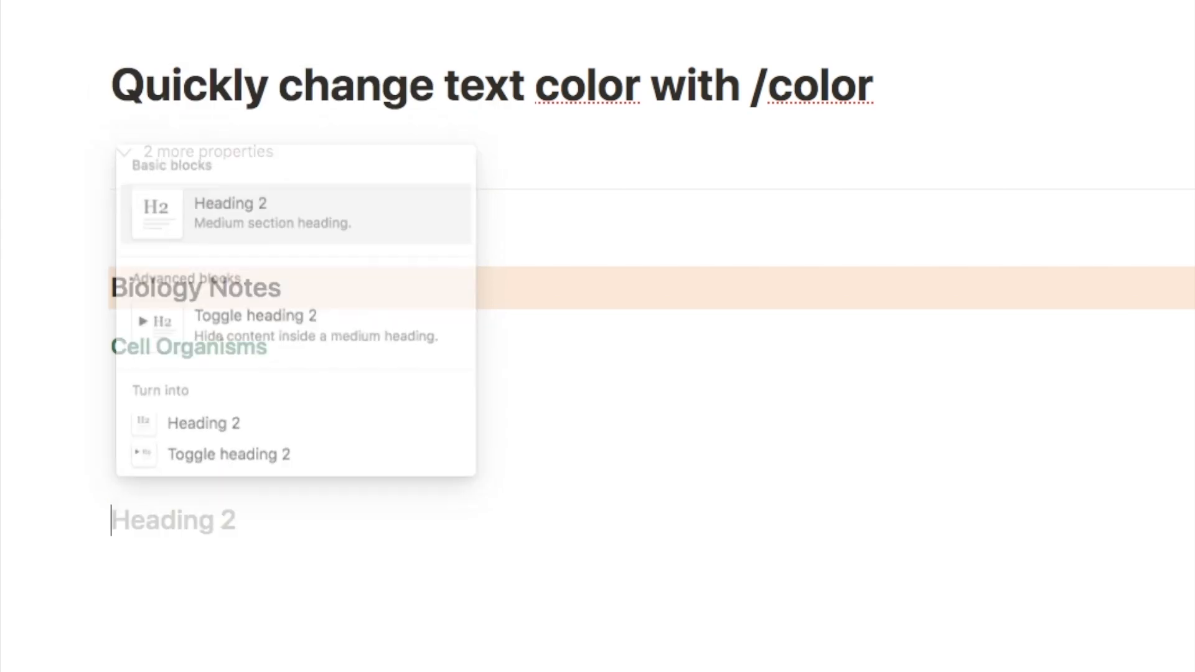
pyautogui.write('Travel Planner')
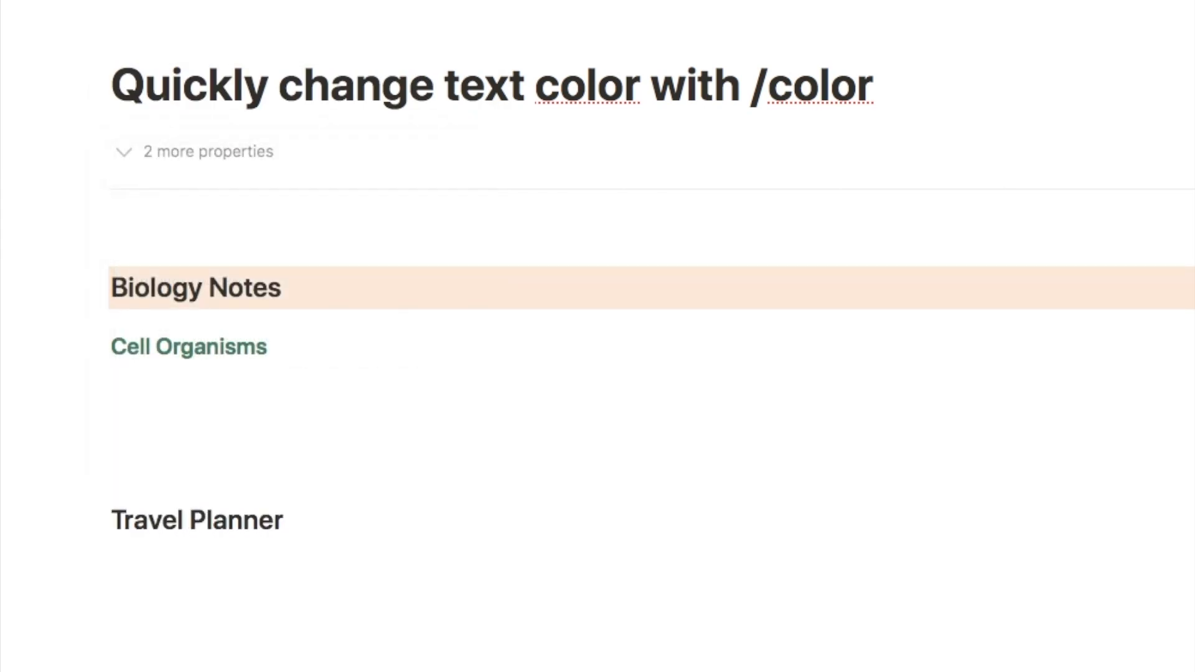
# Color the Travel Planner heading red with the /color command
pyautogui.write('/color')
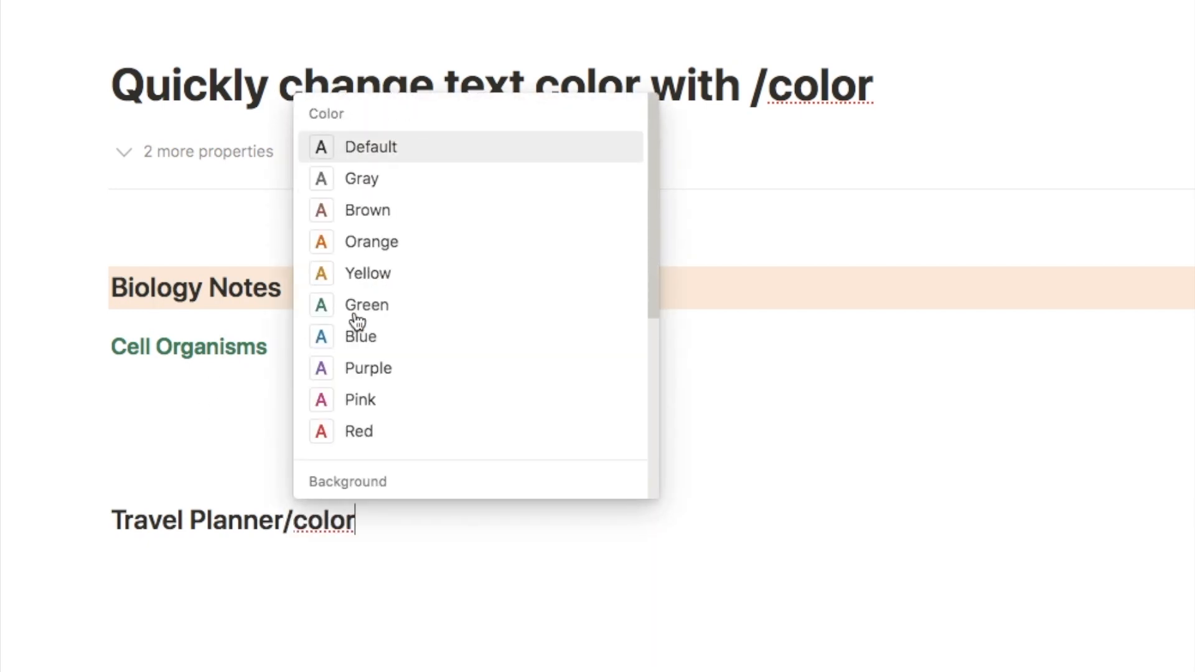
pyautogui.click(365, 439)
pyautogui.click(313, 524)
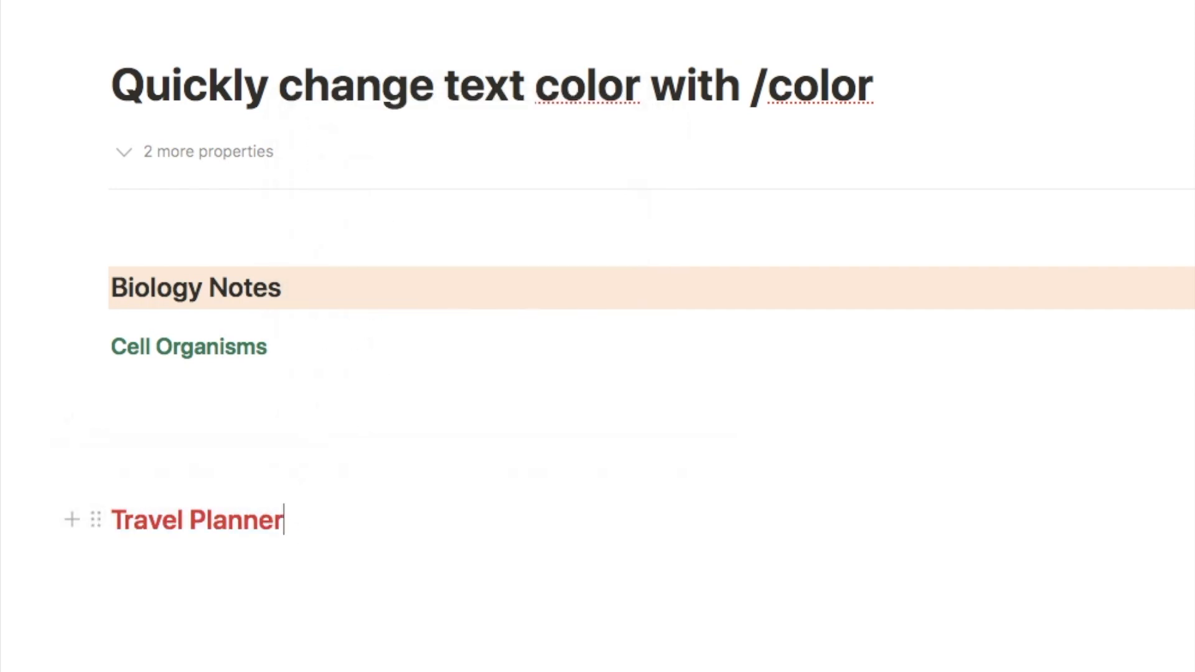
# Add the line "Copenhagen trip" under the Travel Planner heading and give it a yellow background with the /color command
pyautogui.press('Return')
pyautogui.write('Copen')
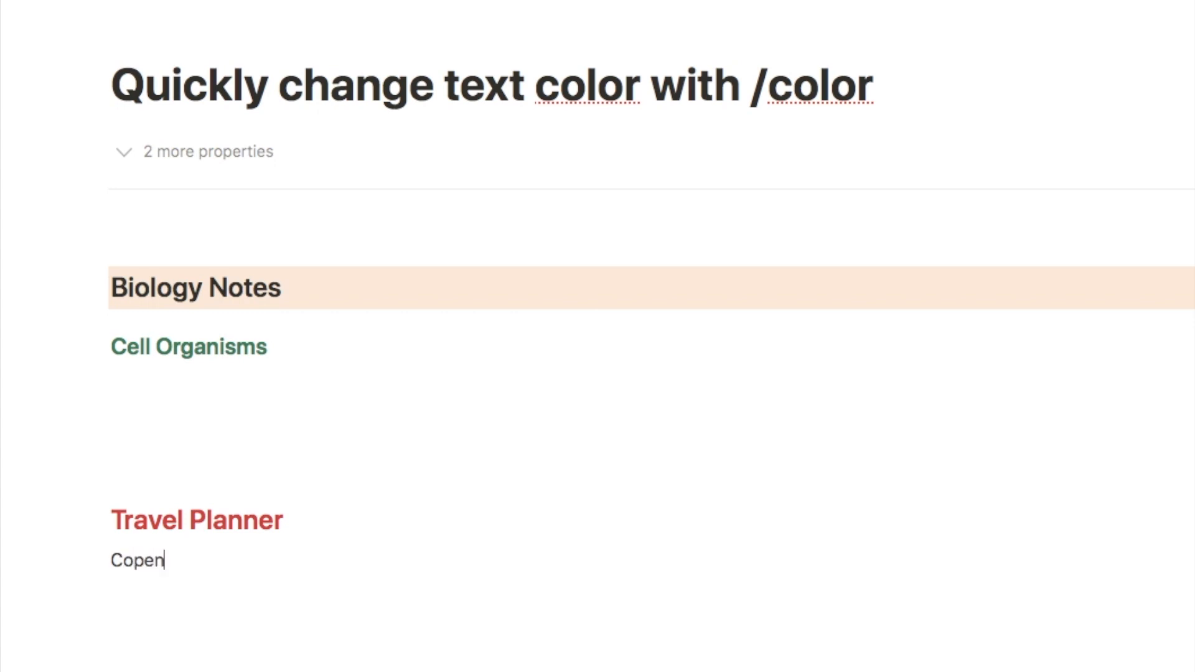
pyautogui.write('hagen trip/color')
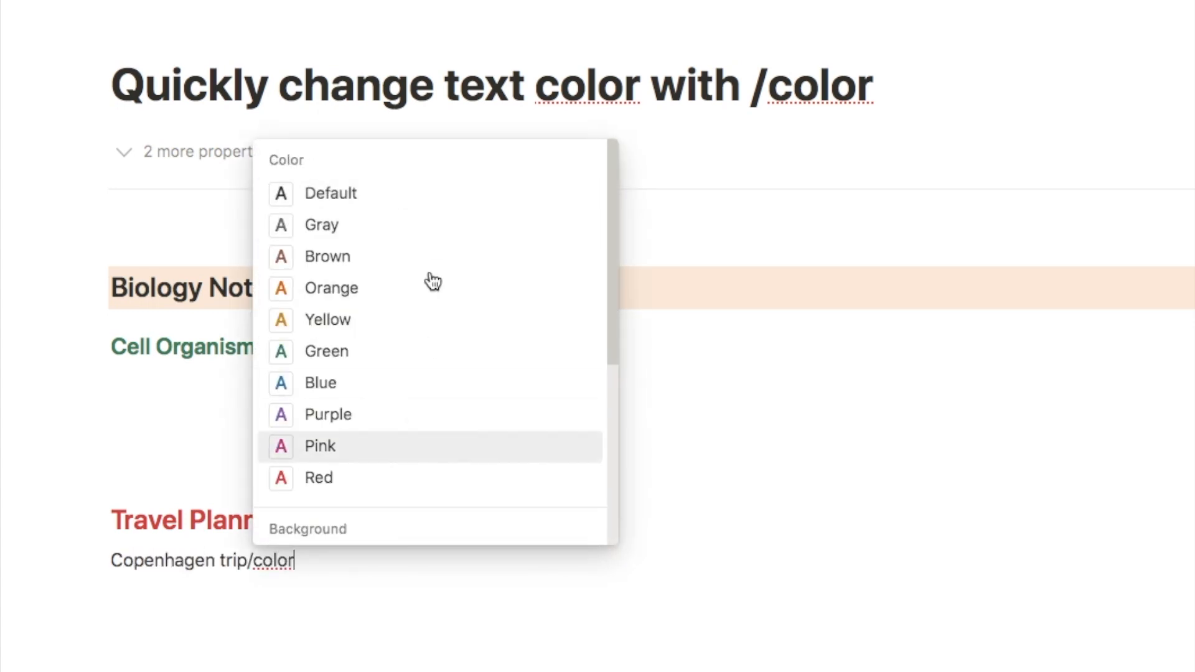
pyautogui.scroll(-5, 379, 347)
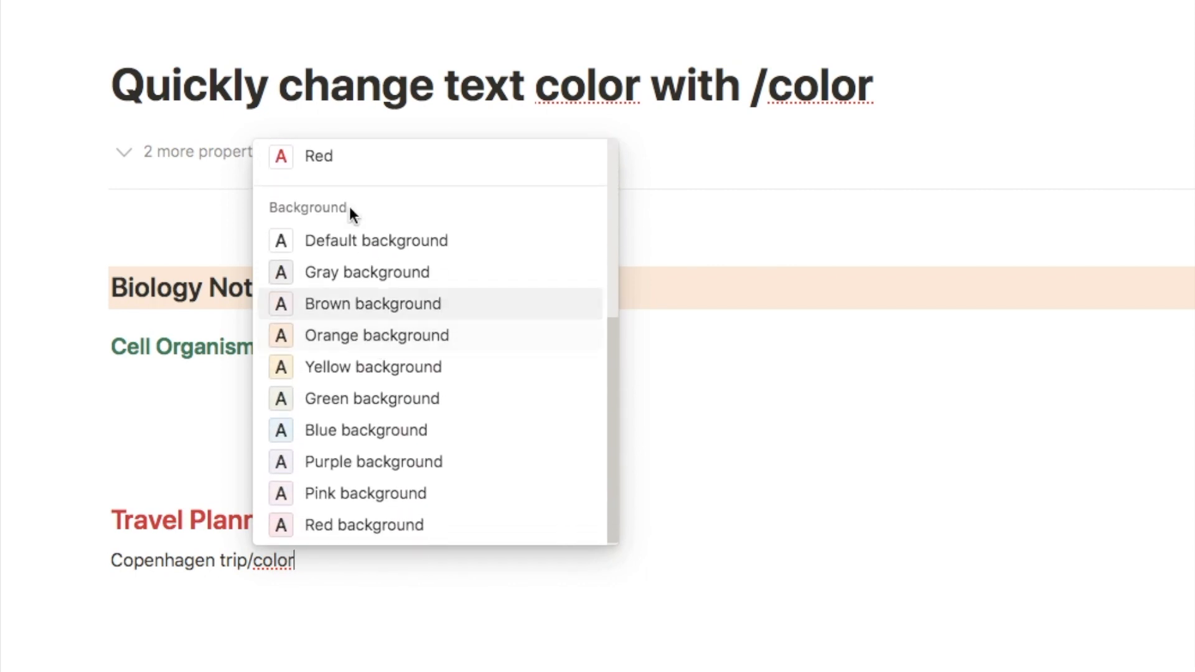
pyautogui.scroll(-1, 357, 417)
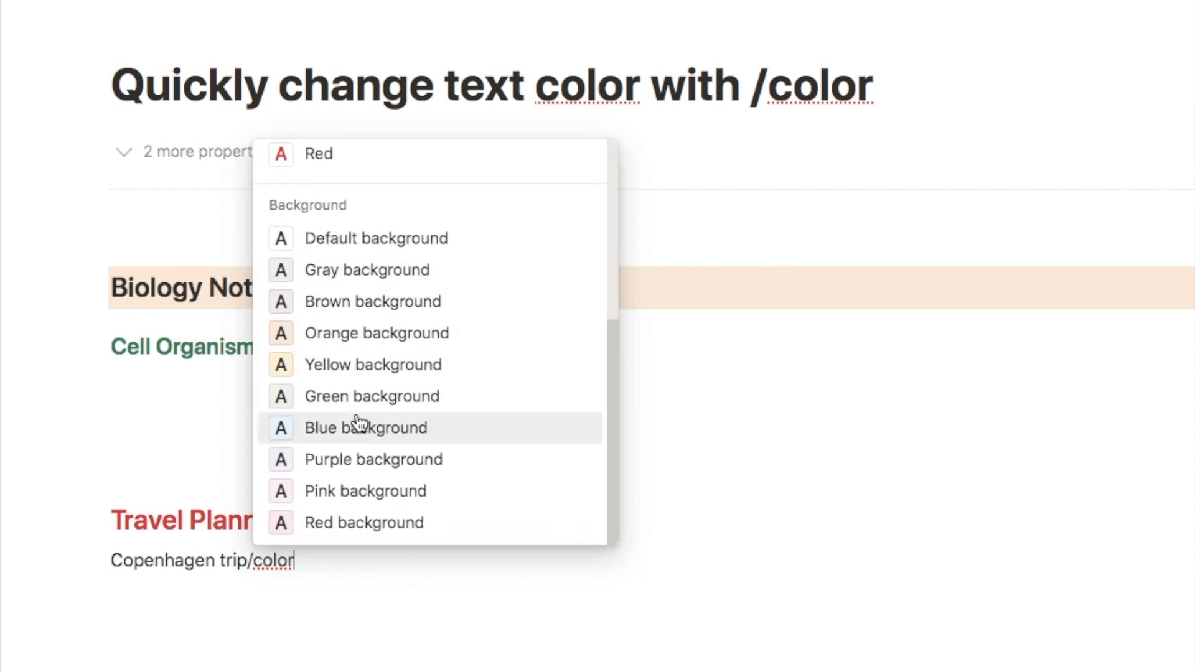
pyautogui.click(325, 365)
pyautogui.click(198, 653)
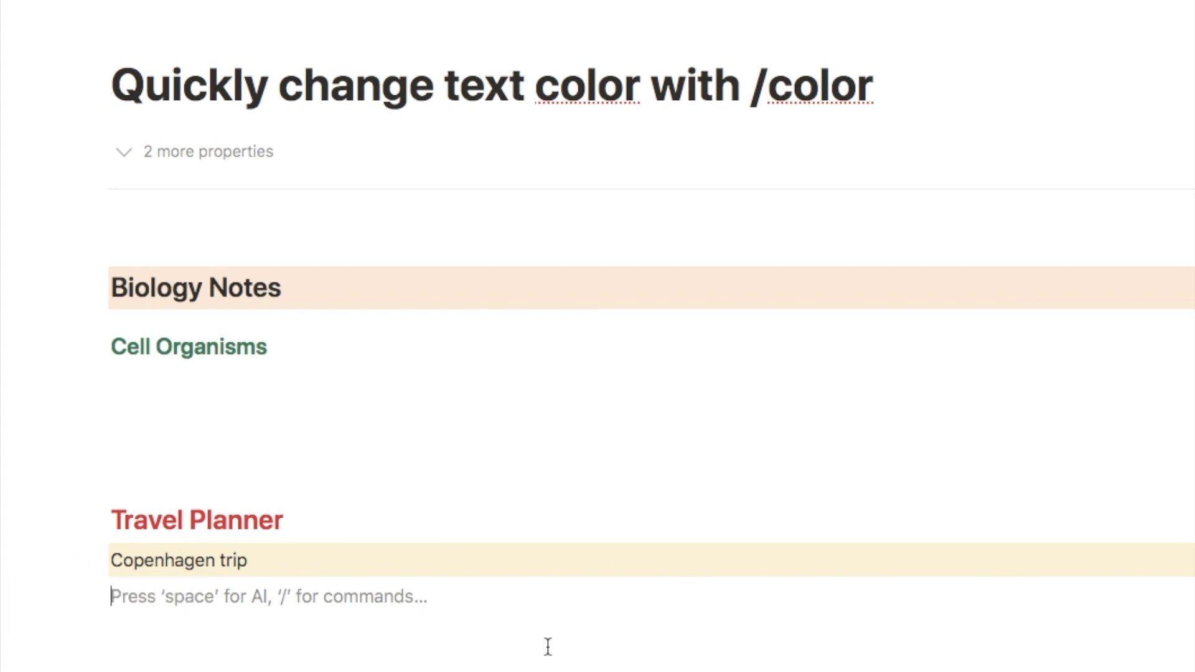
# Add a Heading 3 block reading "Reading Tracker" a few lines below the Copenhagen trip line
pyautogui.press('Return')
pyautogui.press('Return')
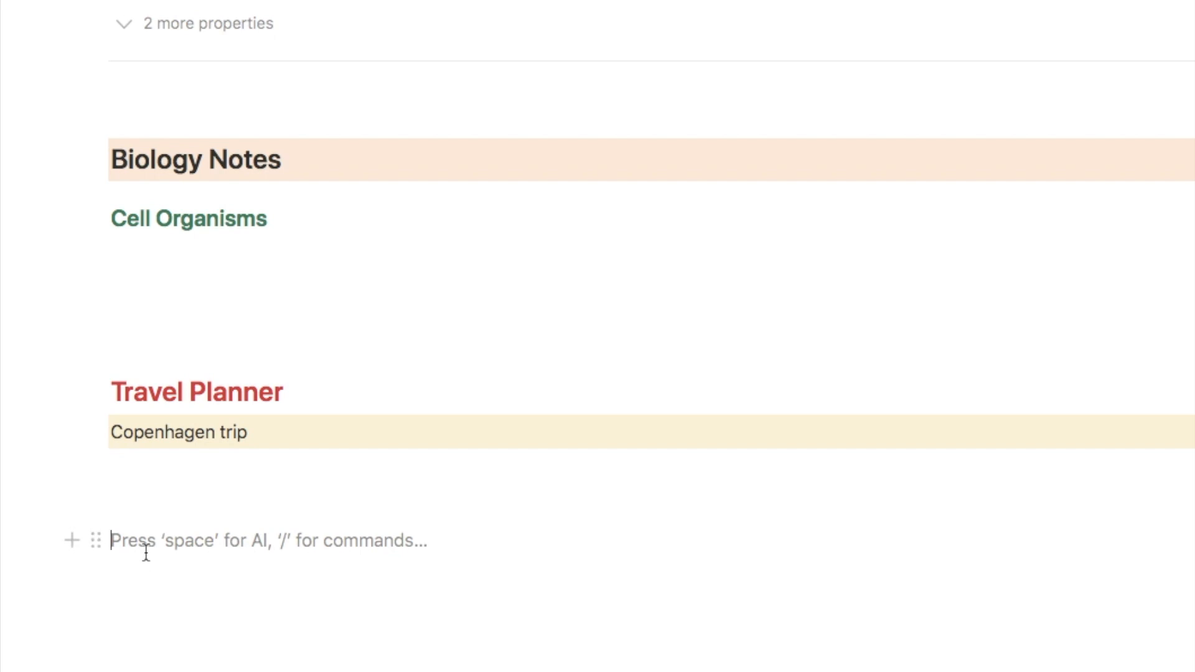
pyautogui.write('/h3')
pyautogui.press('Return')
pyautogui.write('Reading Trac')
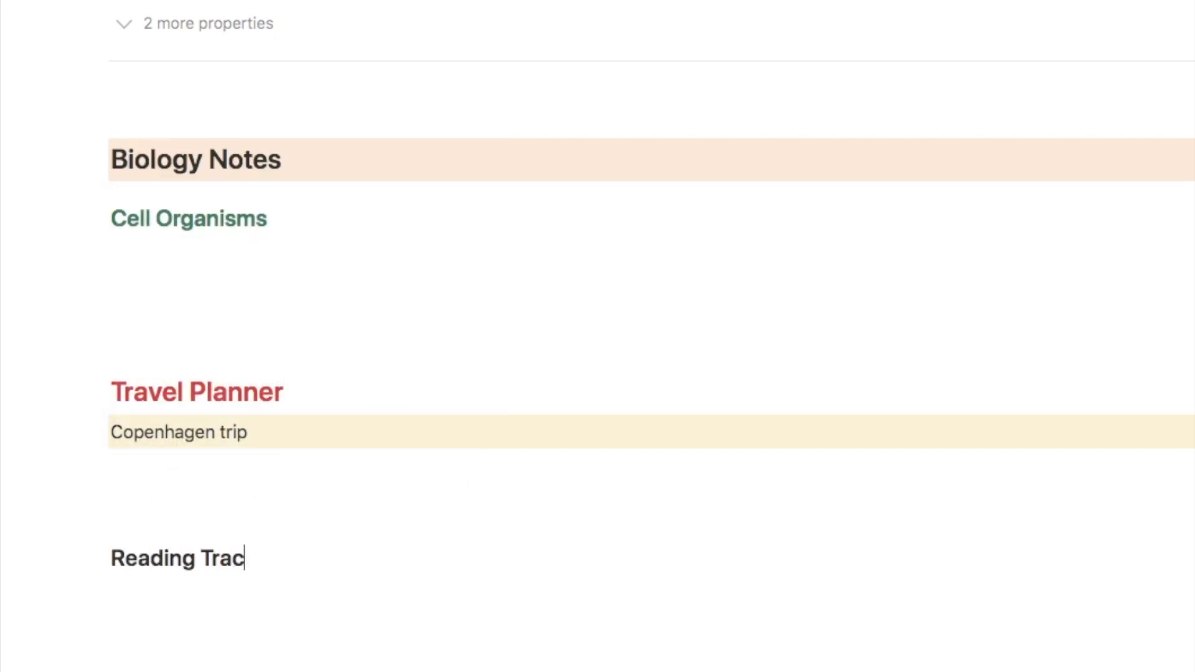
pyautogui.write('ker')
# Color the Reading Tracker heading green with the /color command
pyautogui.write('/colorgreen')
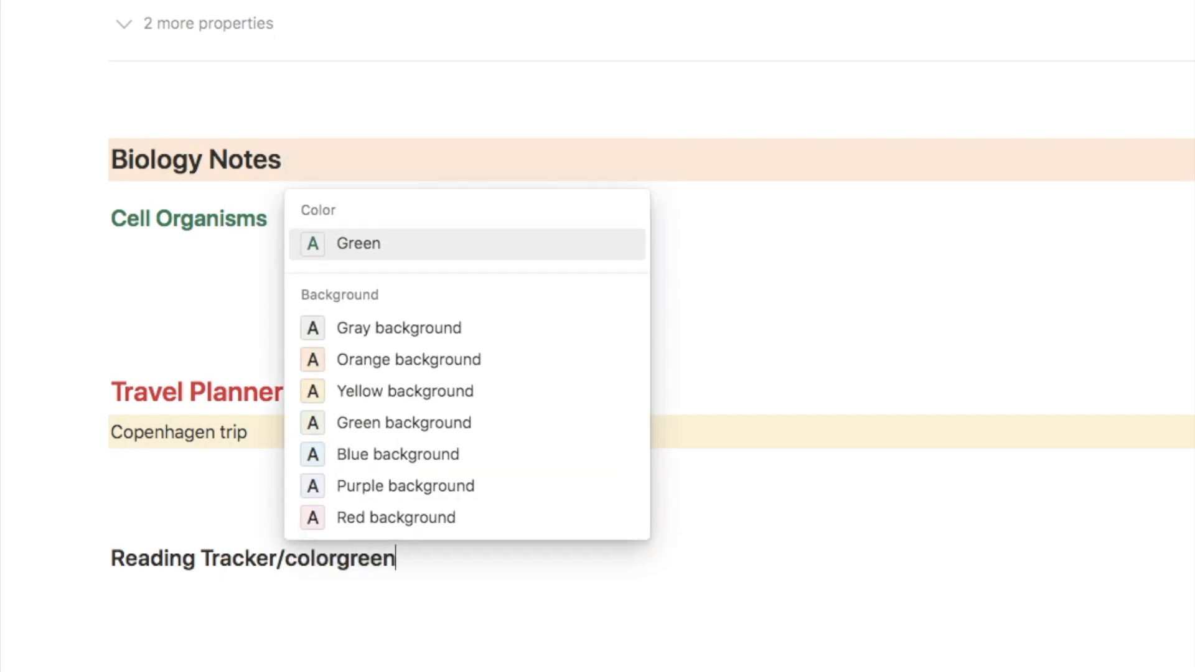
pyautogui.press('Return')
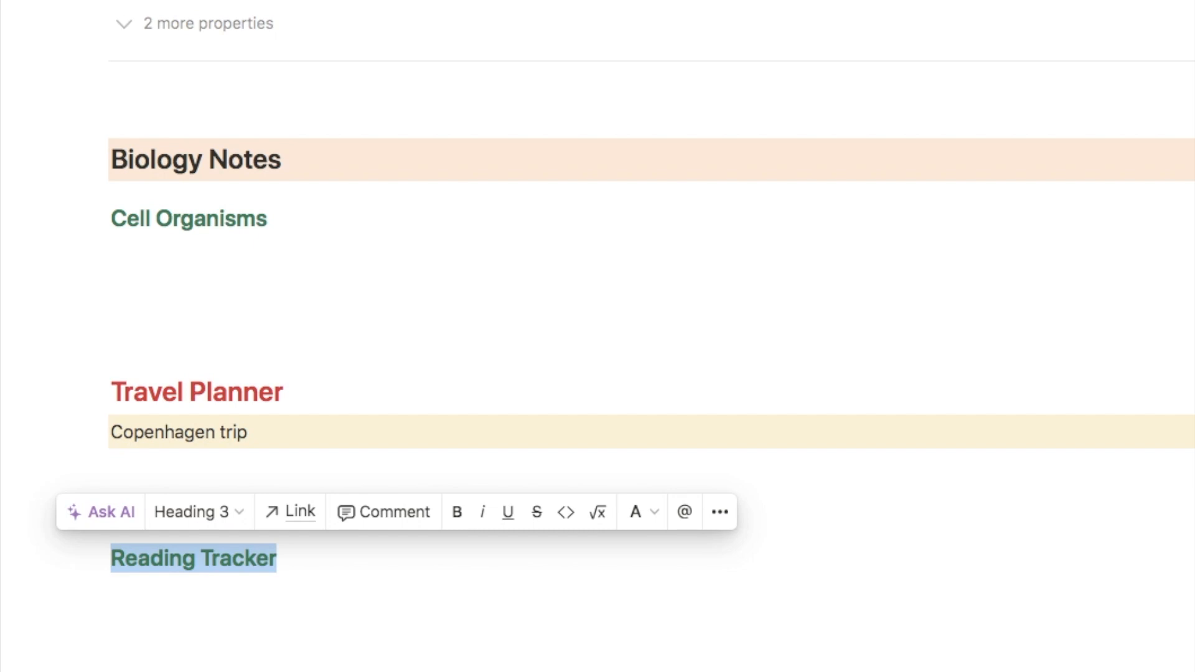
pyautogui.click(333, 565)
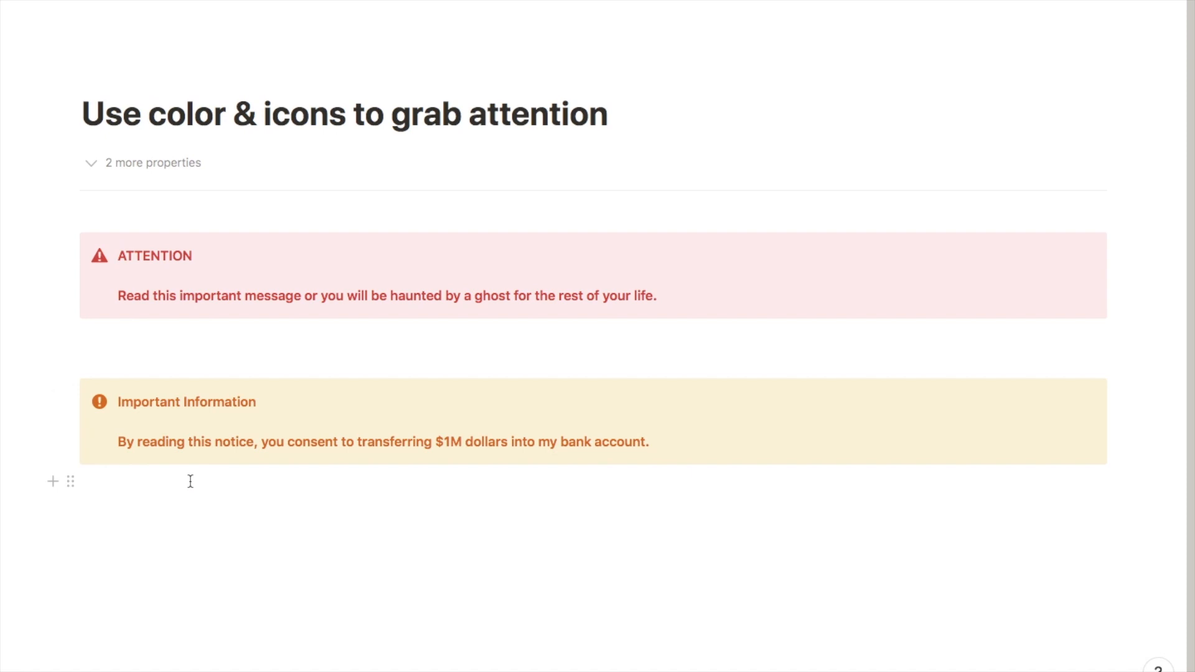
# Add a callout below the Important Information callout with the bold text "ATTENTION"
pyautogui.scroll(-1, 191, 481)
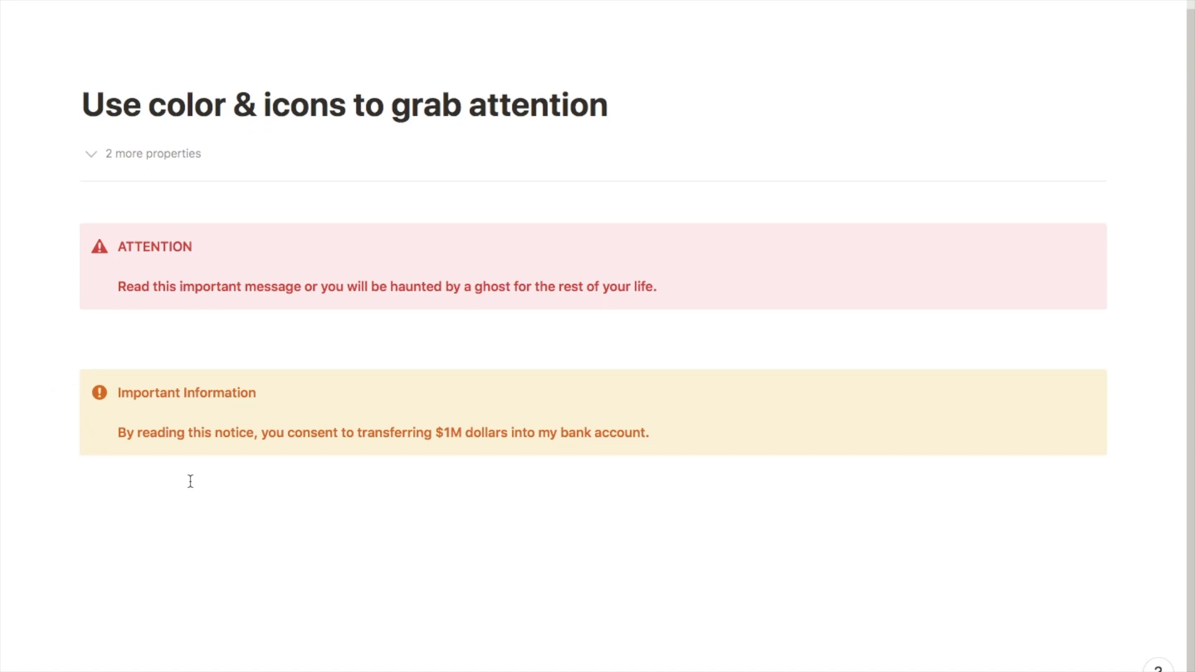
pyautogui.click(124, 519)
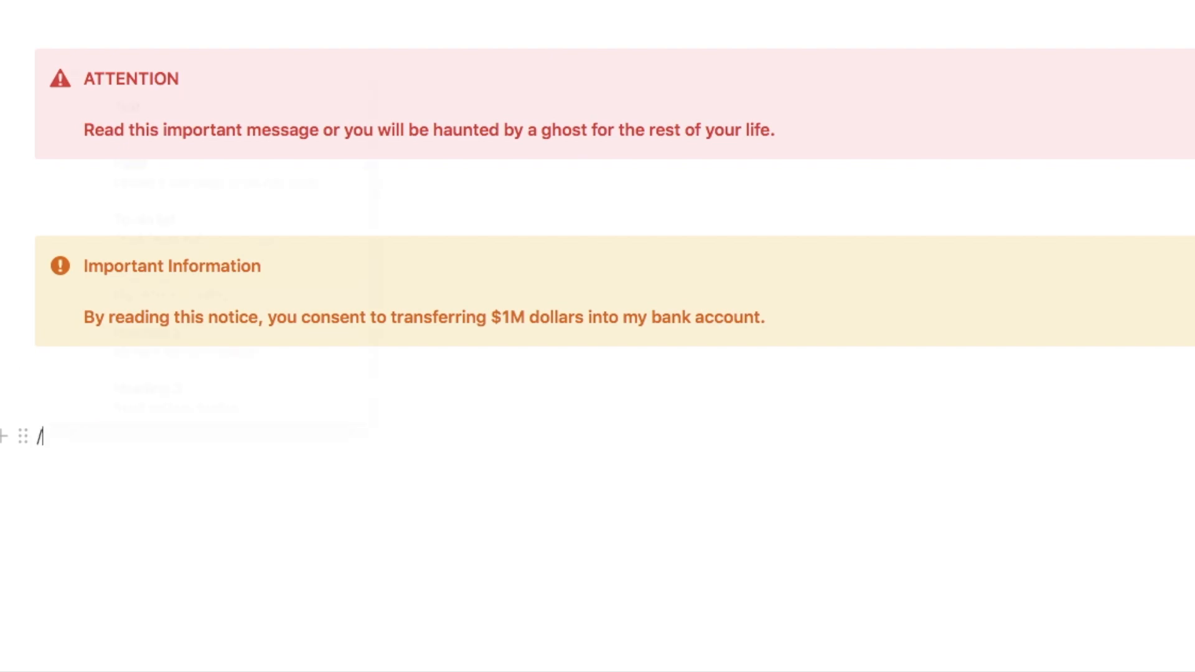
pyautogui.write('/call')
pyautogui.click(123, 312)
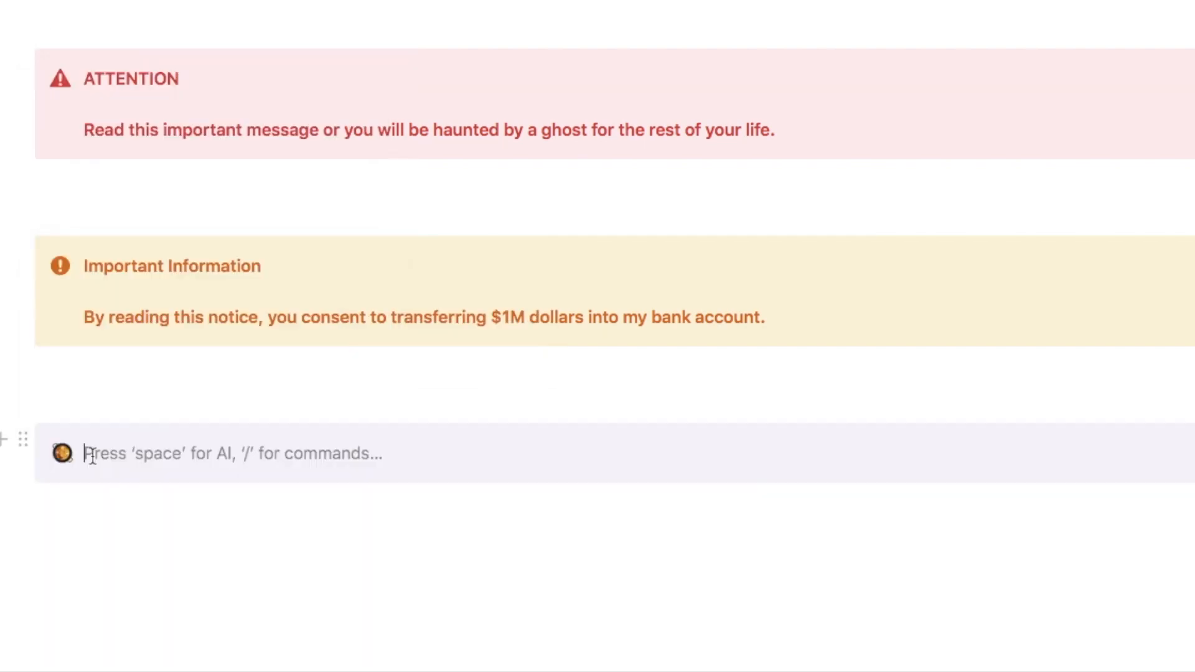
pyautogui.write('ATTENTION')
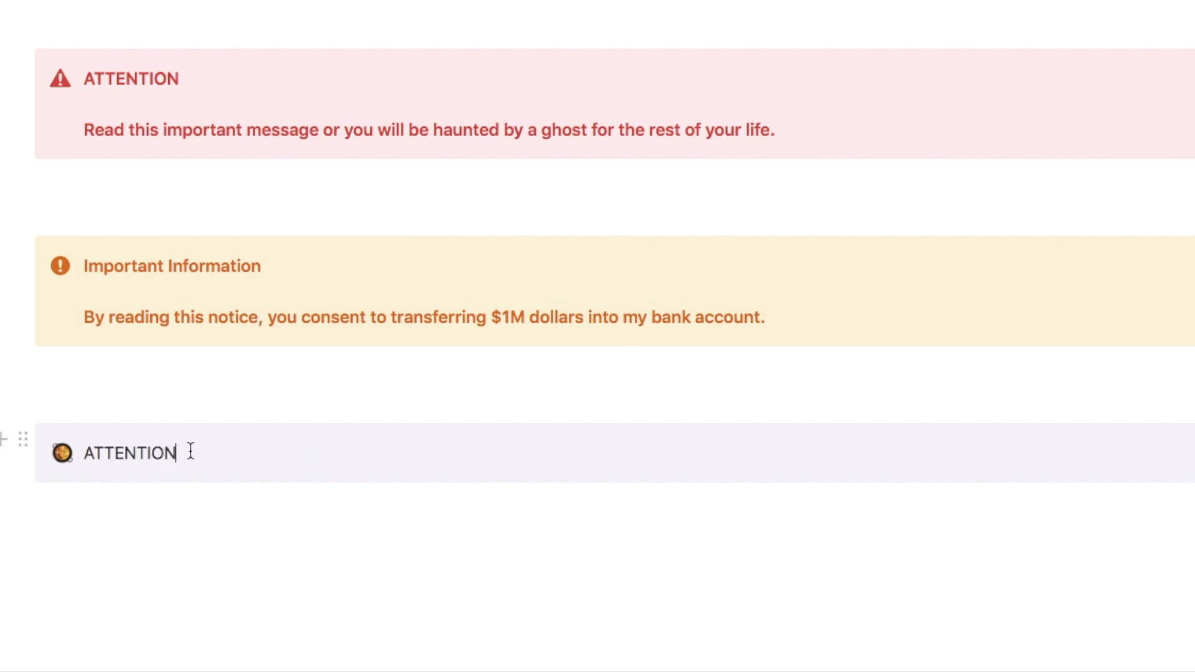
pyautogui.moveTo(190, 451); pyautogui.dragTo(88, 453)
pyautogui.click(87, 453)
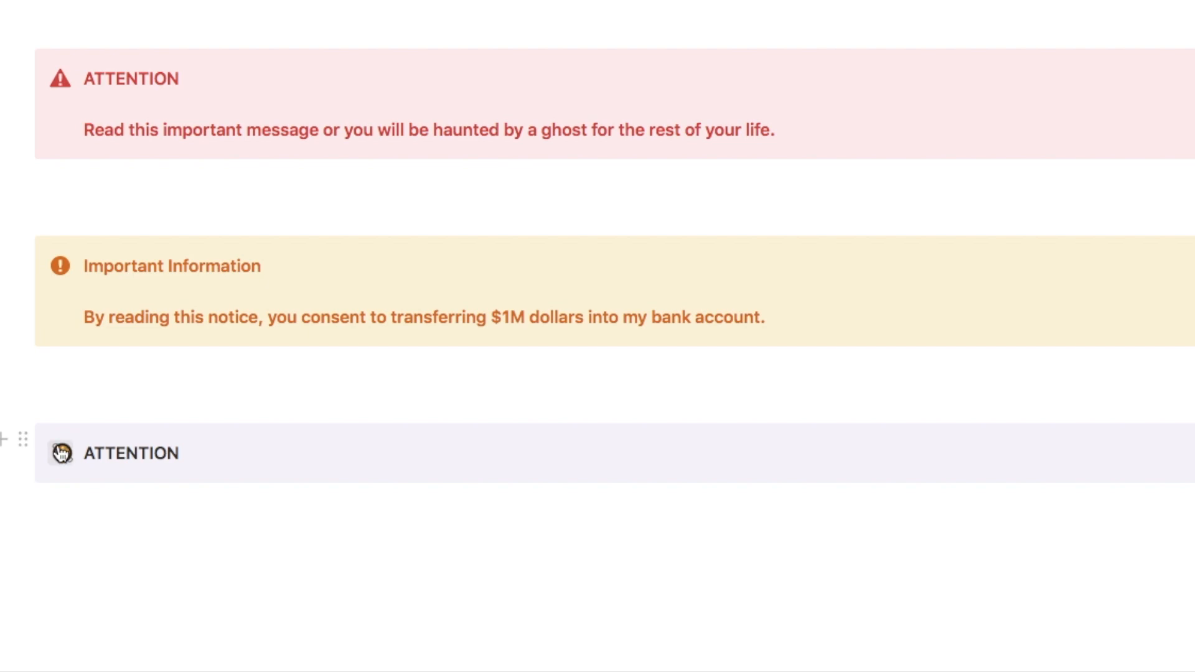
# Replace the new callout's emoji with a red triangle exclamation icon, found by filtering the icons for "exclam"
pyautogui.click(62, 454)
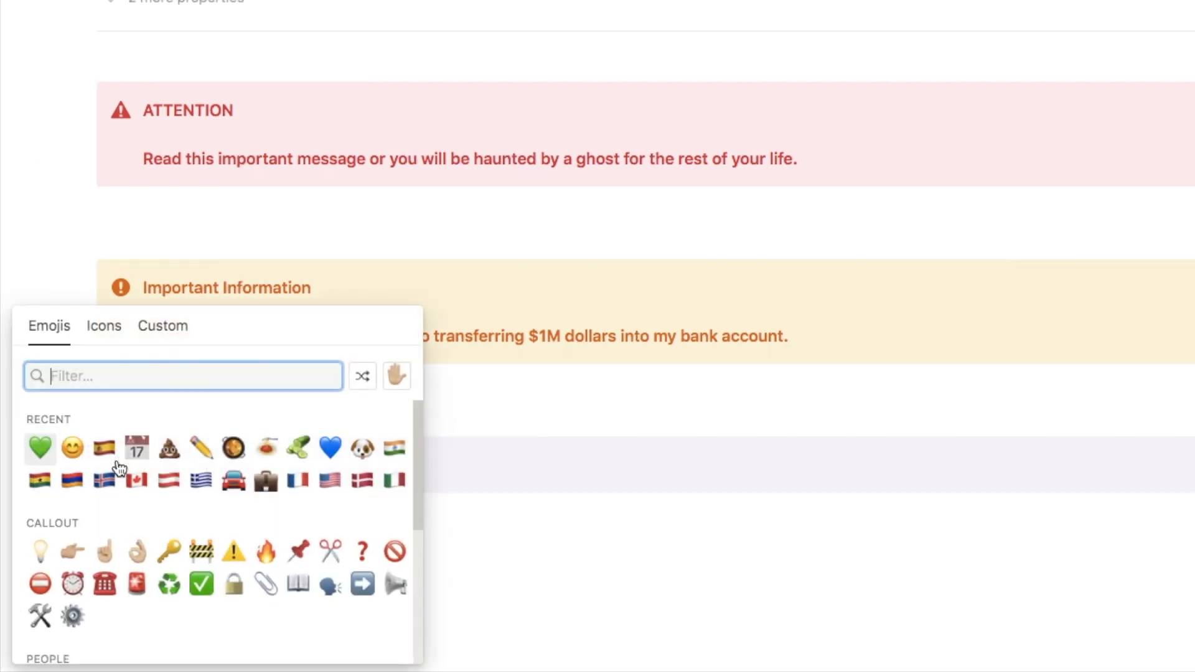
pyautogui.click(102, 327)
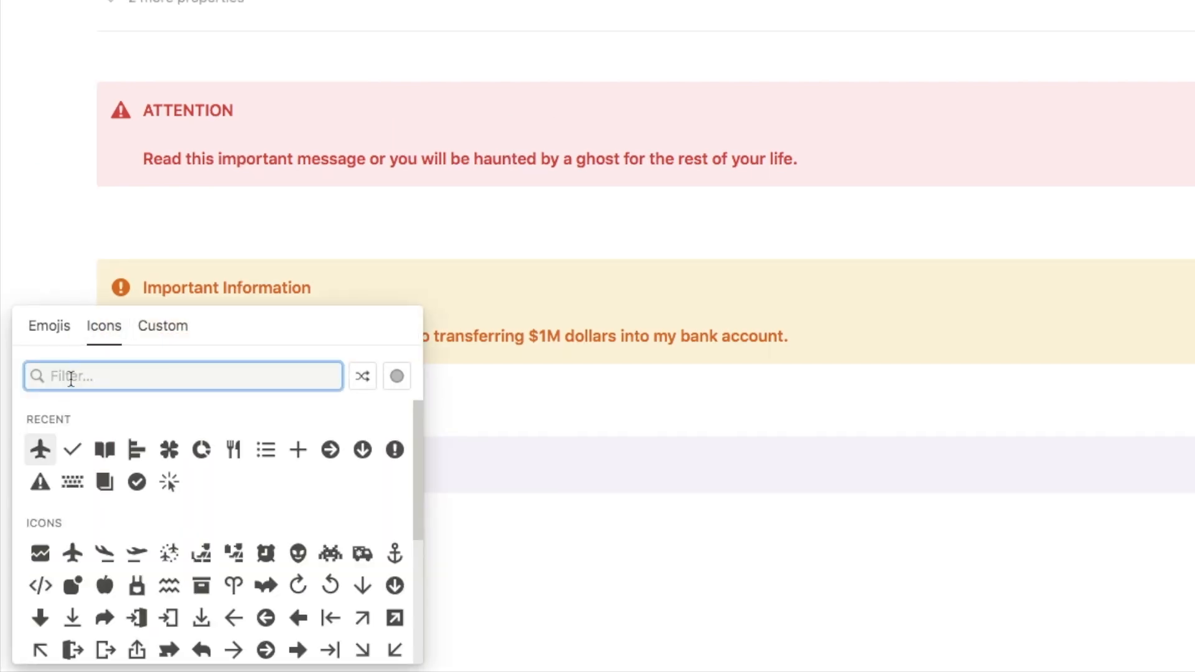
pyautogui.write('exclam')
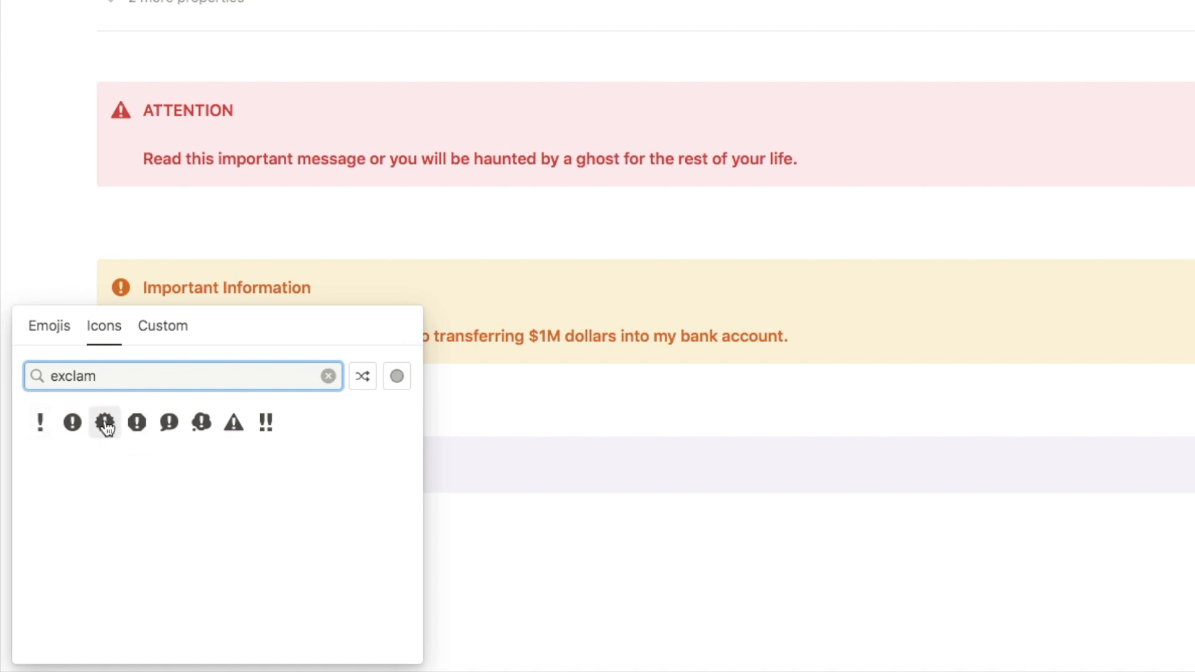
pyautogui.click(234, 428)
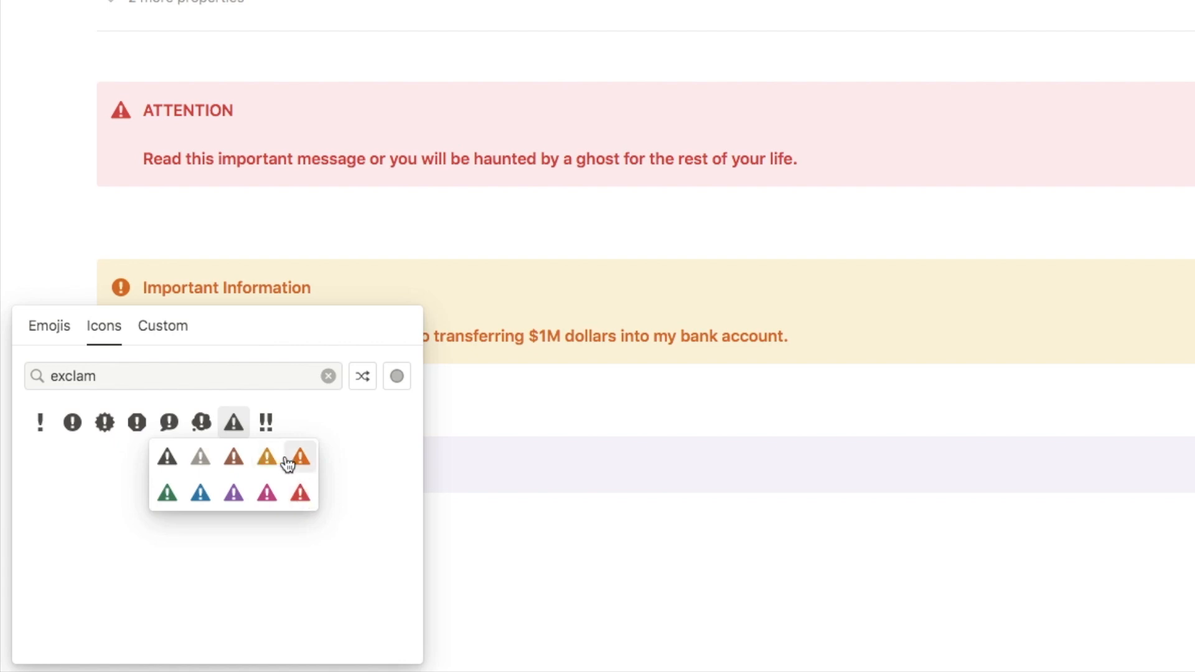
pyautogui.click(301, 494)
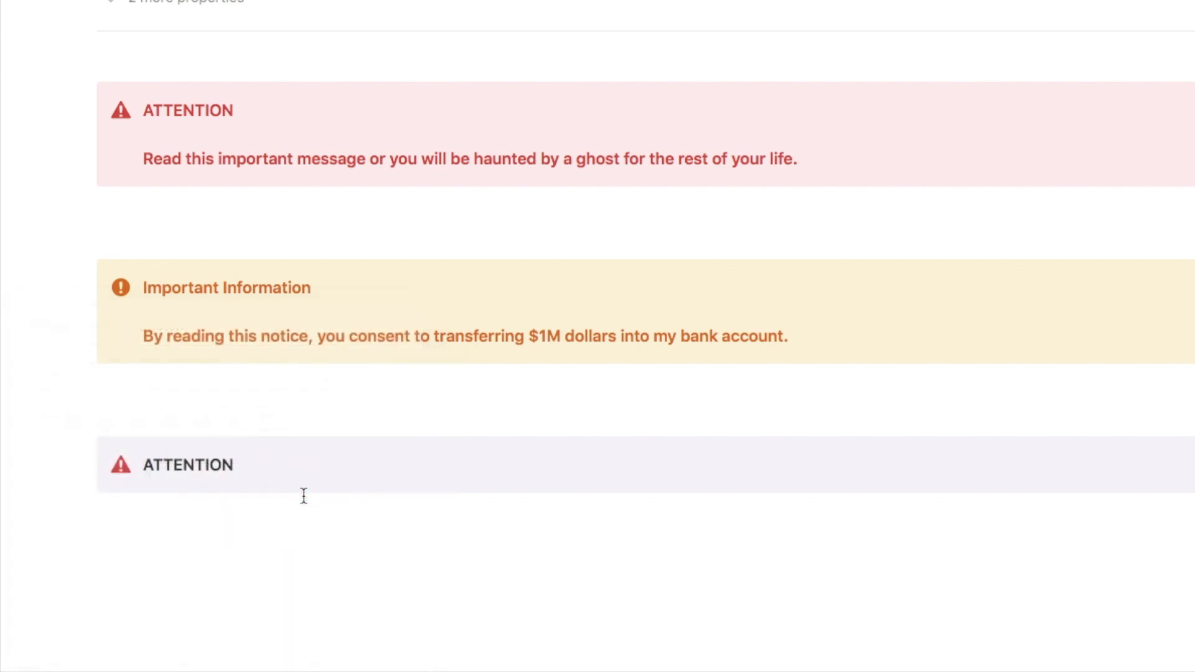
pyautogui.click(304, 495)
# Color the new callout's ATTENTION text red
pyautogui.moveTo(236, 446); pyautogui.dragTo(149, 449)
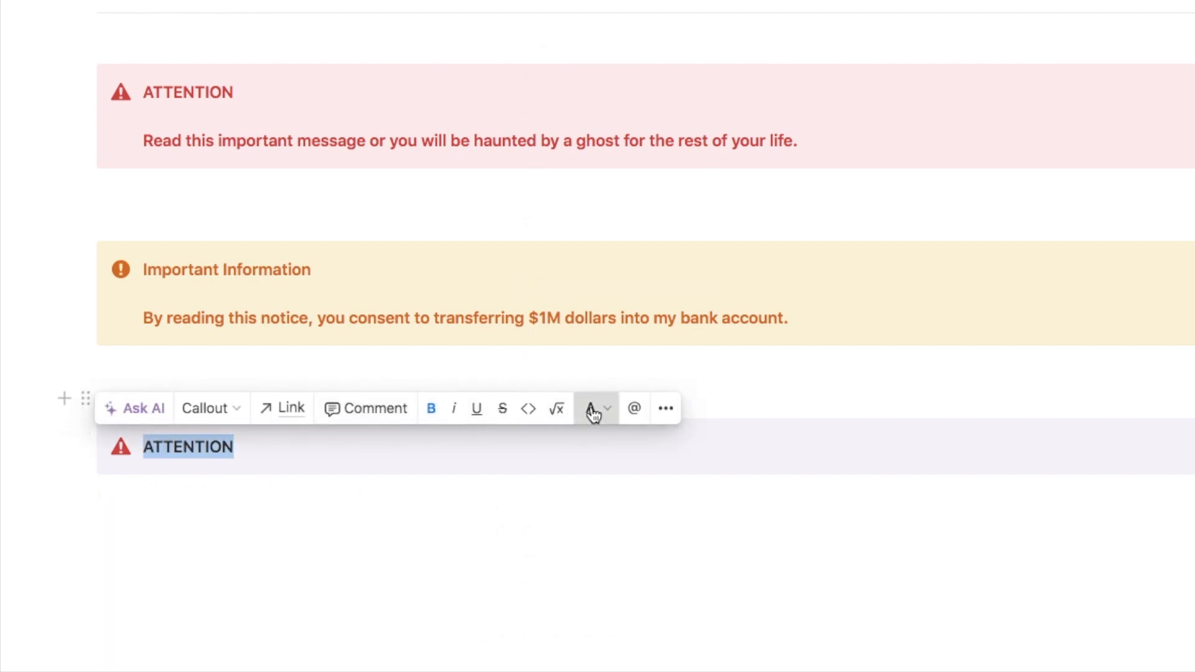
pyautogui.click(590, 410)
pyautogui.click(531, 398)
pyautogui.click(186, 573)
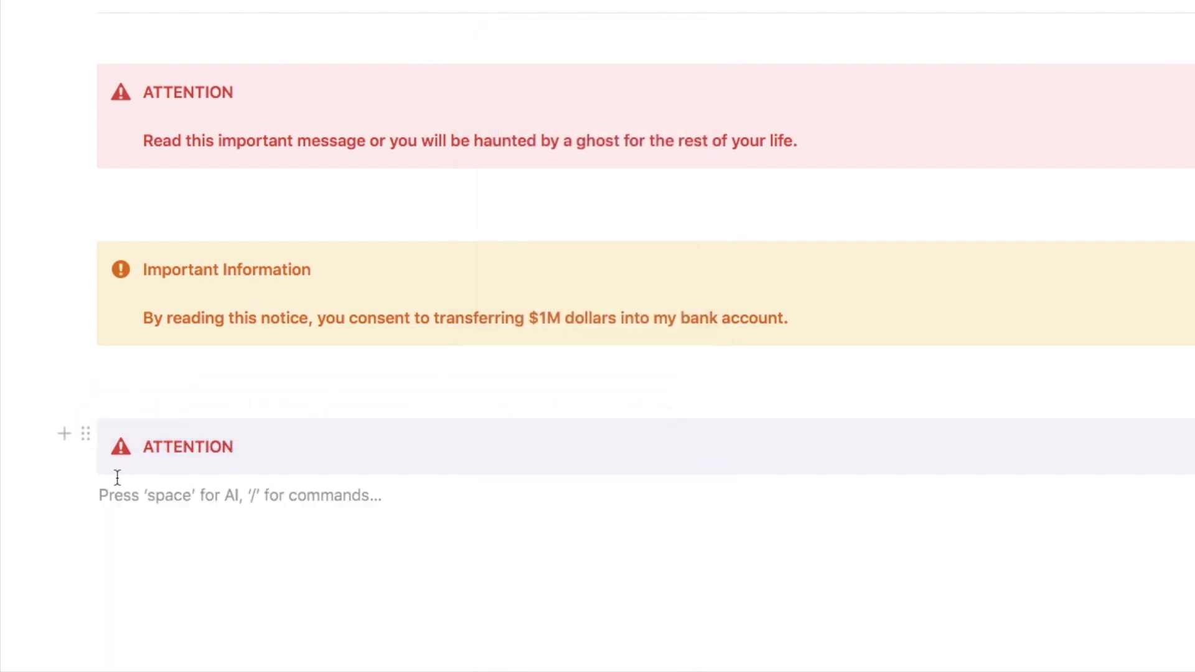
# Give the new ATTENTION callout block a red background
pyautogui.click(86, 434)
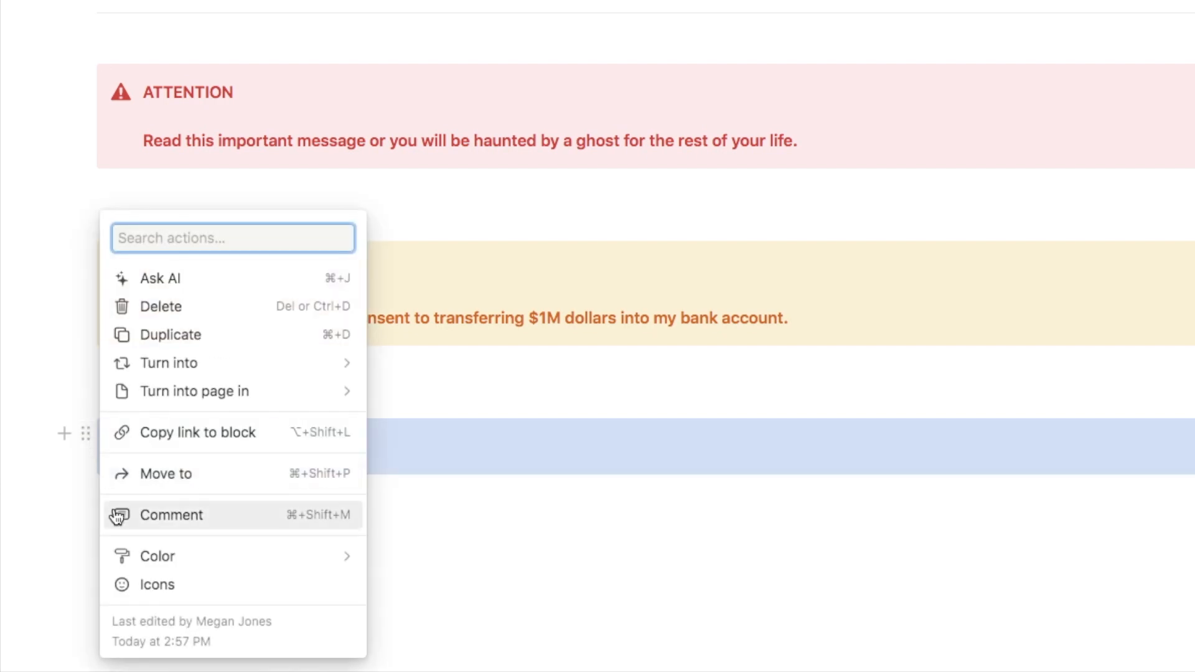
pyautogui.moveTo(155, 560)
pyautogui.scroll(-2, 400, 564)
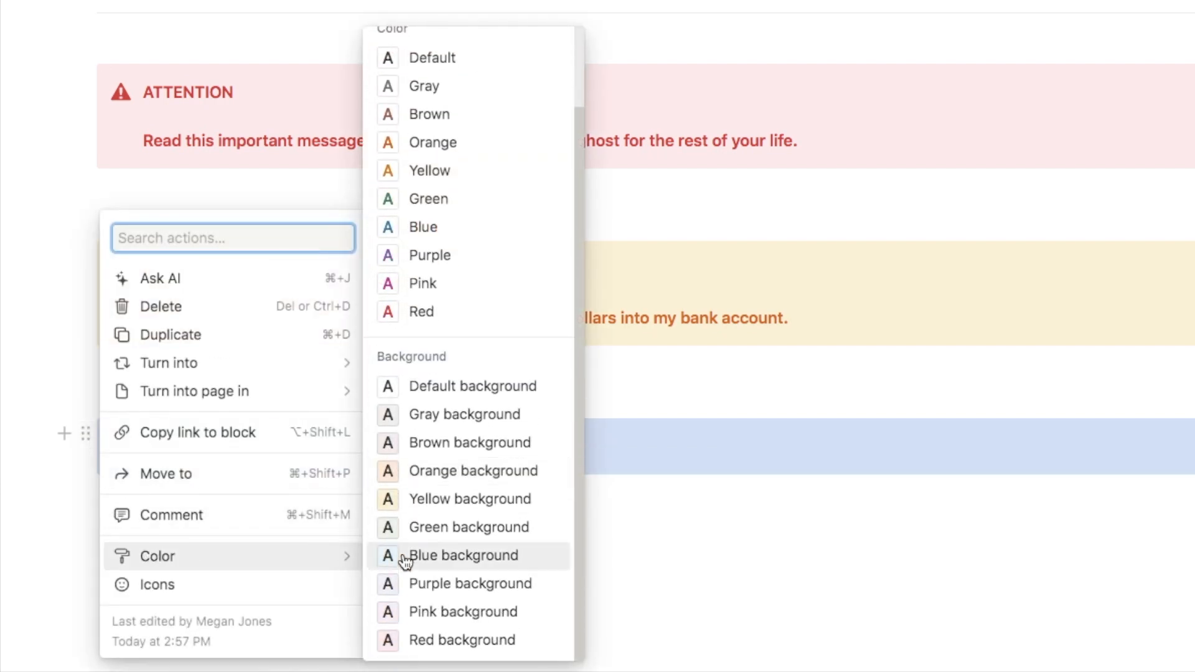
pyautogui.click(435, 641)
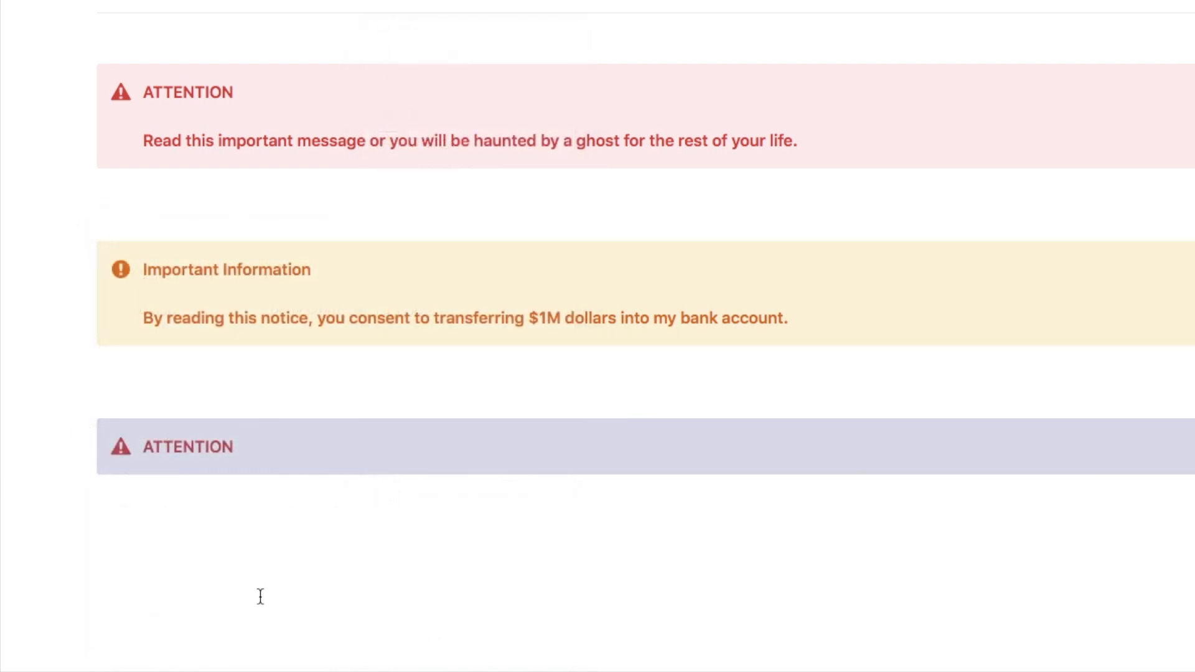
pyautogui.click(245, 448)
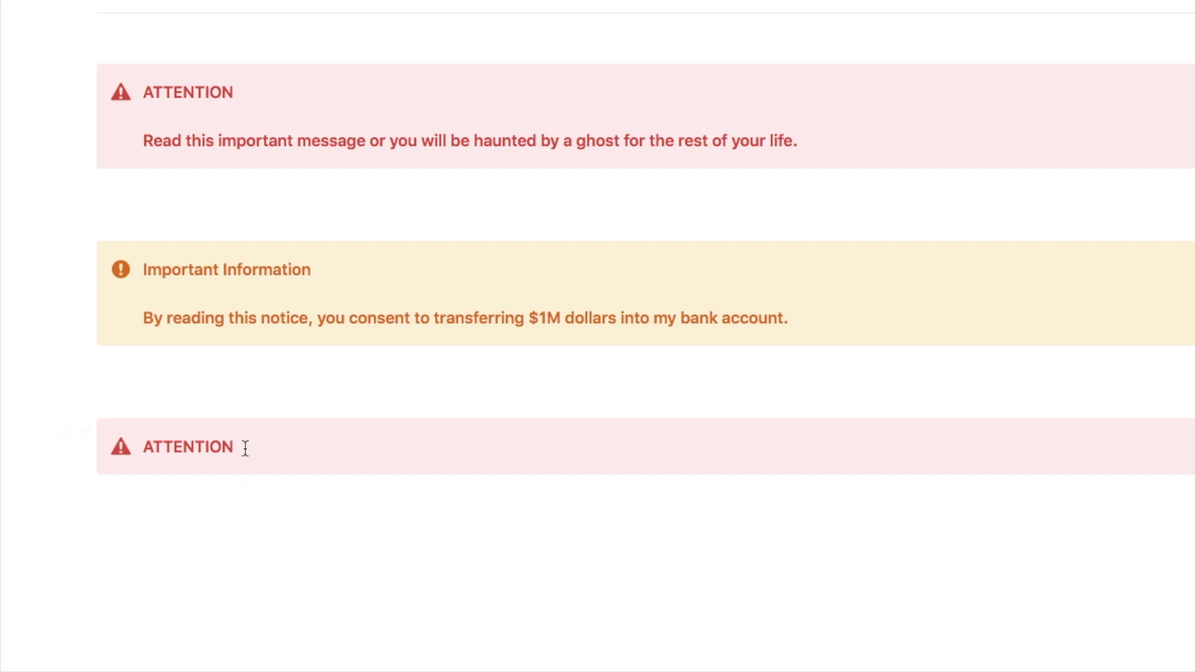
pyautogui.hotkey('shift', 'Return')
pyautogui.hotkey('shift', 'Return')
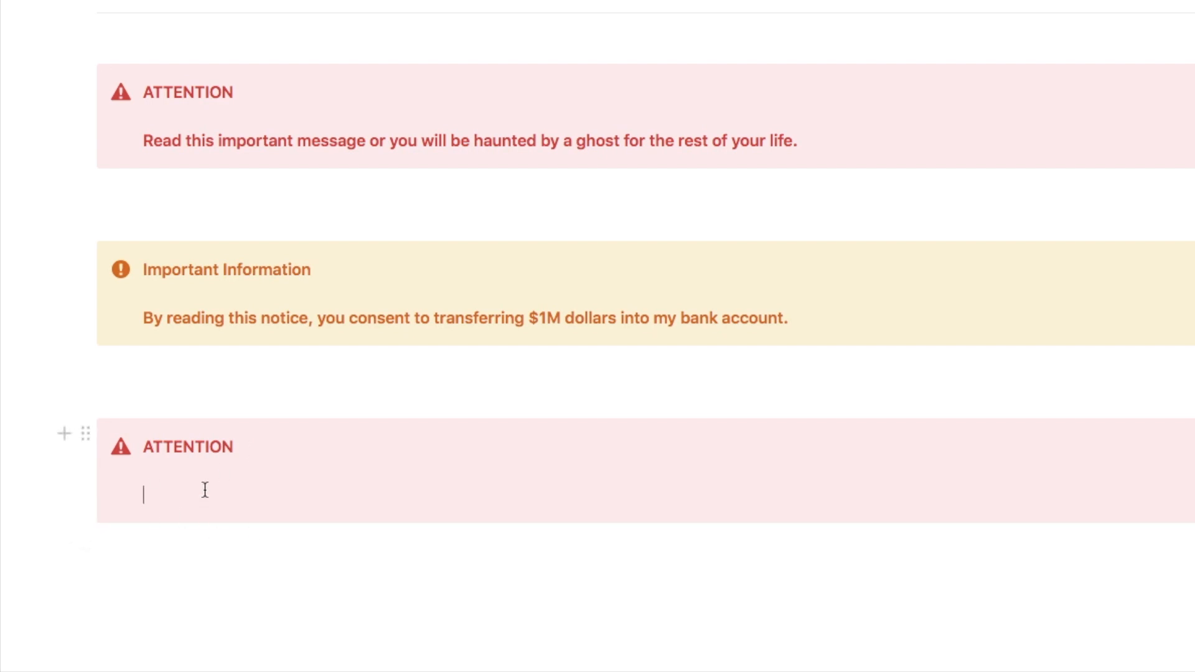
pyautogui.press('BackSpace')
pyautogui.press('BackSpace')
pyautogui.press('Return')
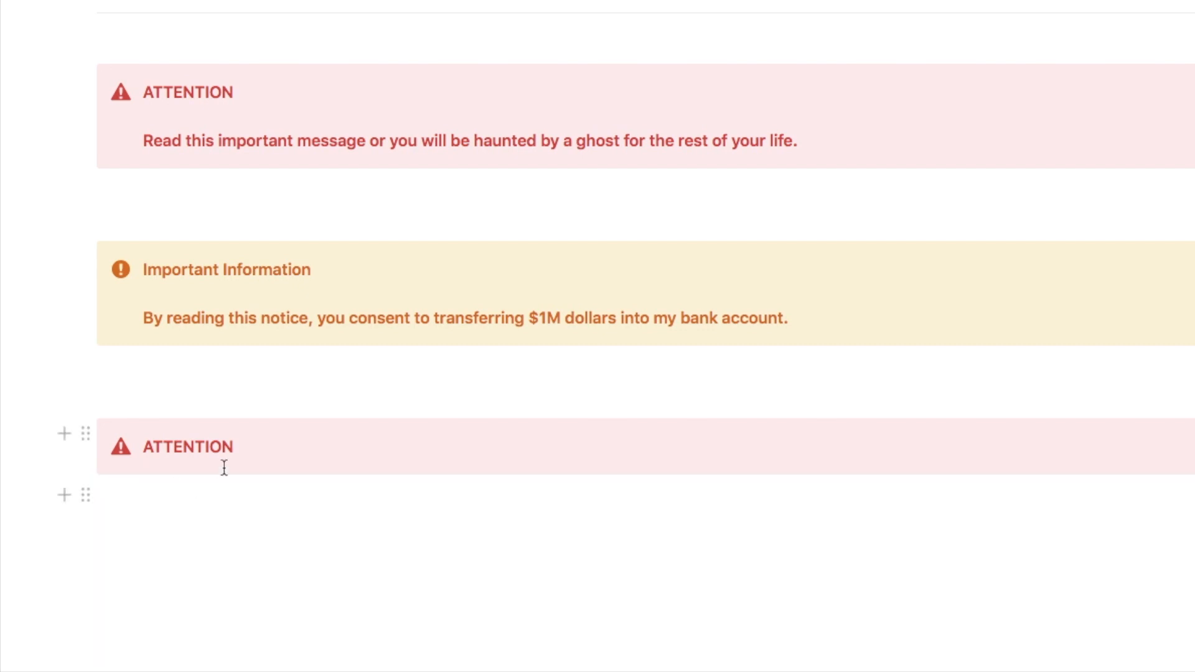
pyautogui.press('Return')
pyautogui.press('Return')
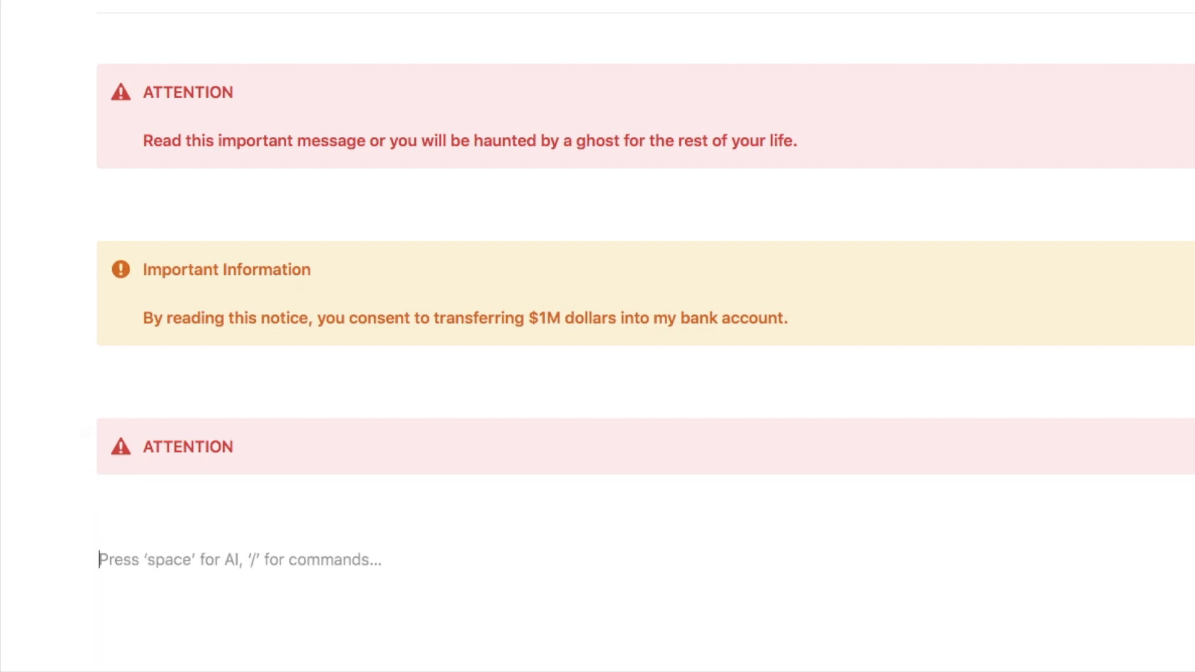
pyautogui.press('BackSpace')
pyautogui.press('BackSpace')
pyautogui.press('BackSpace')
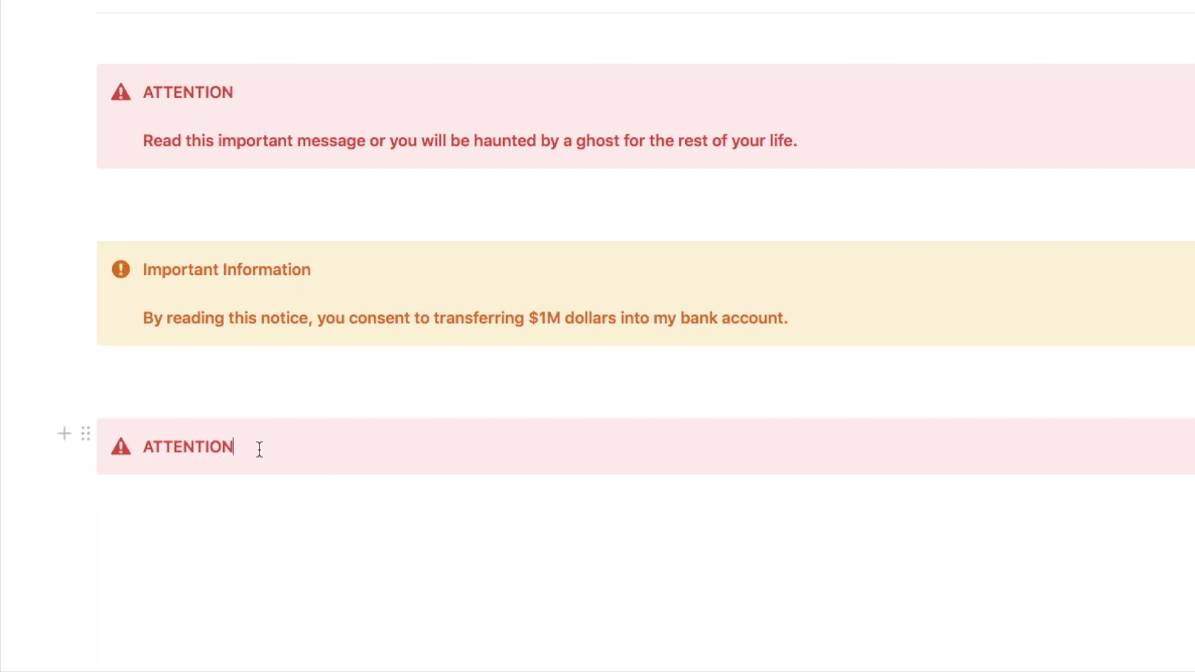
# Add the message "Read this important message or face the consequences!!!" inside the new callout, one blank line below ATTENTION
pyautogui.hotkey('shift', 'Return')
pyautogui.hotkey('shift', 'Return')
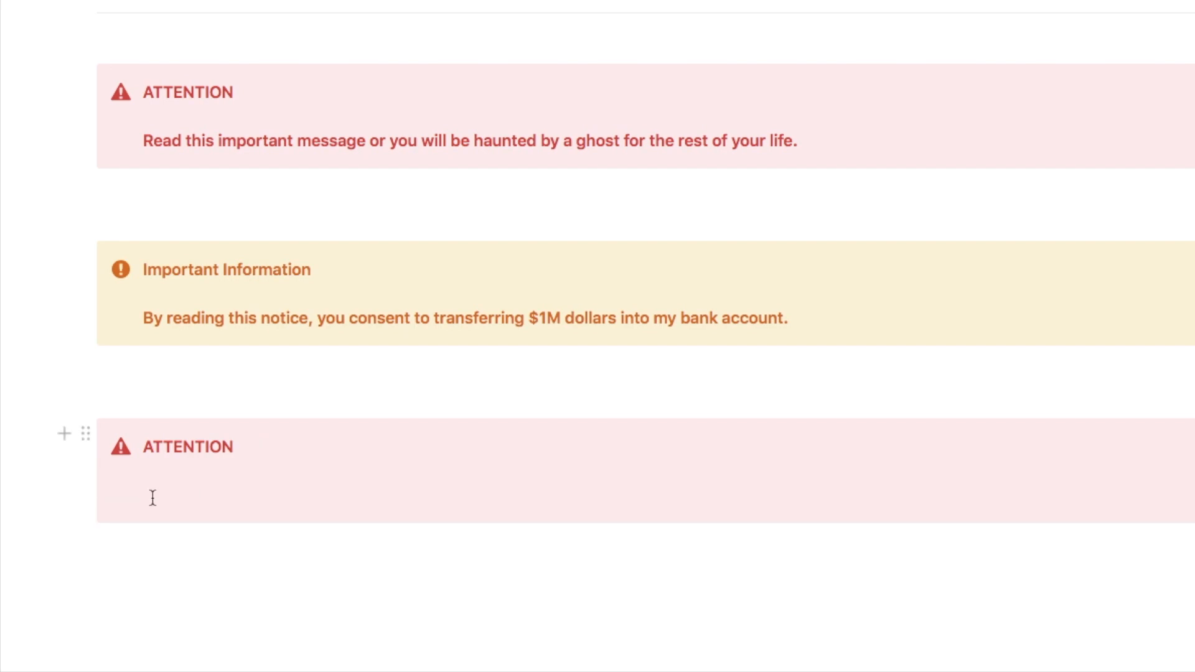
pyautogui.write('Read this important message or face the consequences!!!')
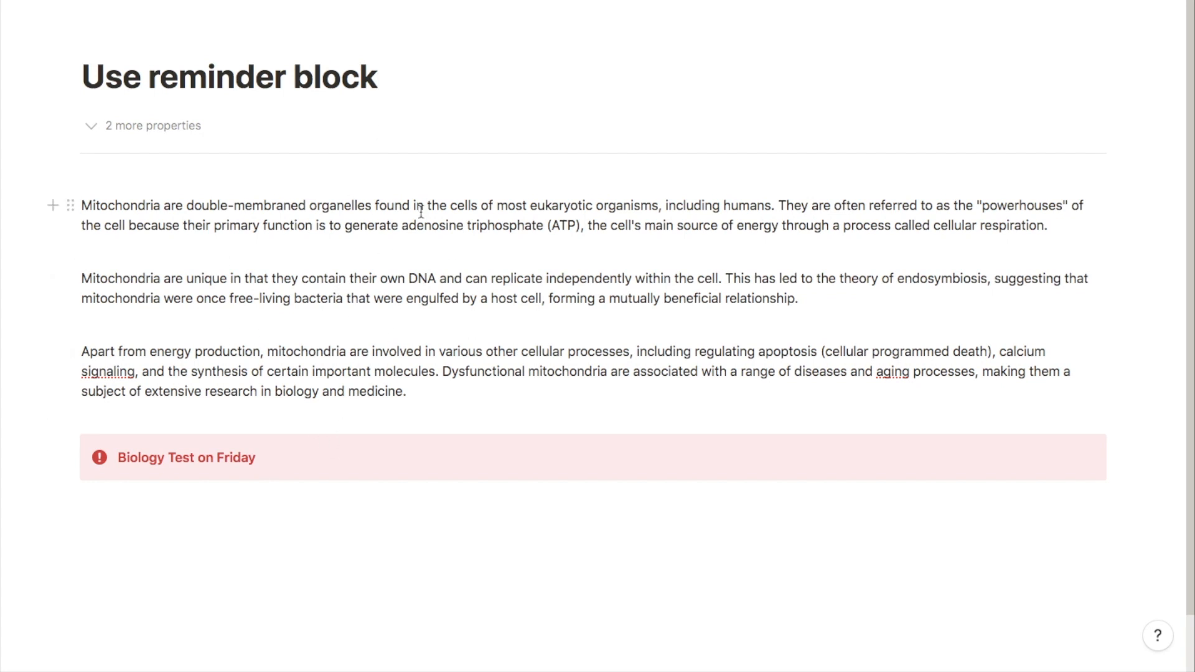
# On the reminder block page, insert an inline date mention set to Tomorrow below the Biology Test on Friday callout
pyautogui.click(123, 505)
pyautogui.press('Return')
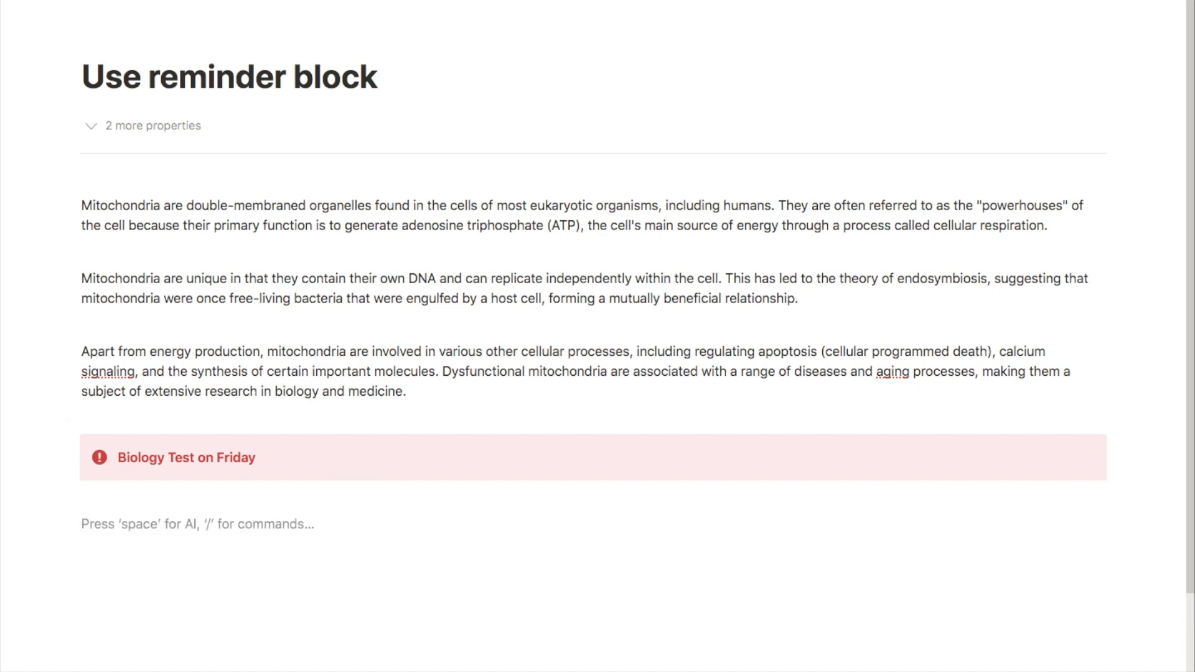
pyautogui.write('/remind')
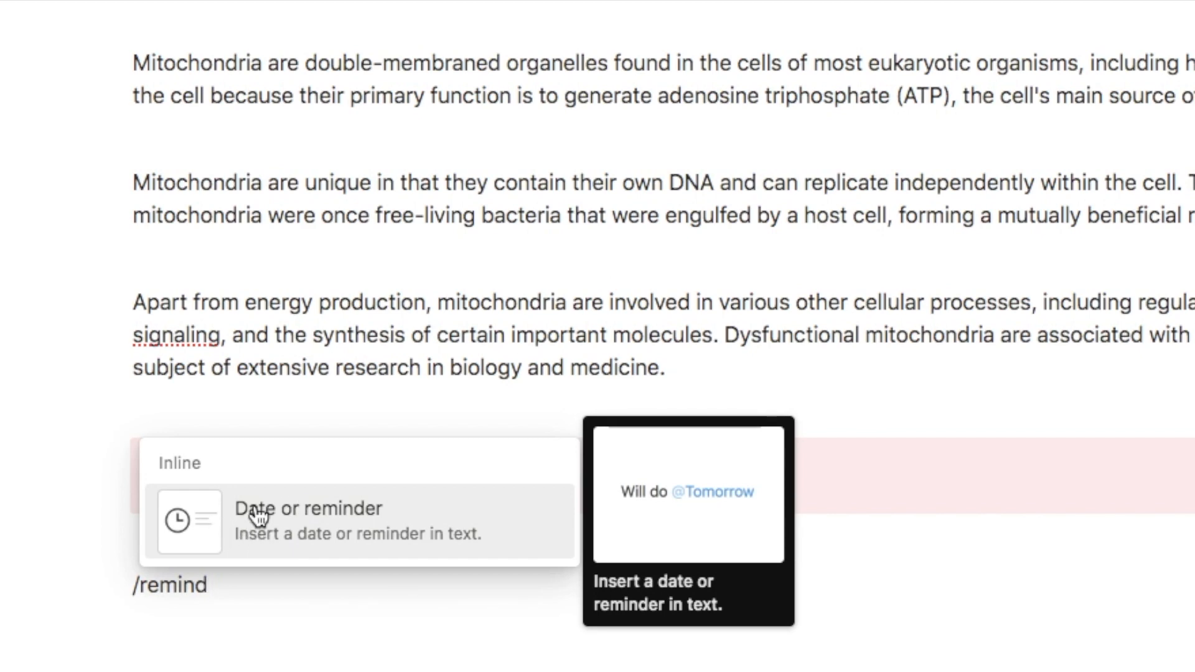
pyautogui.click(369, 522)
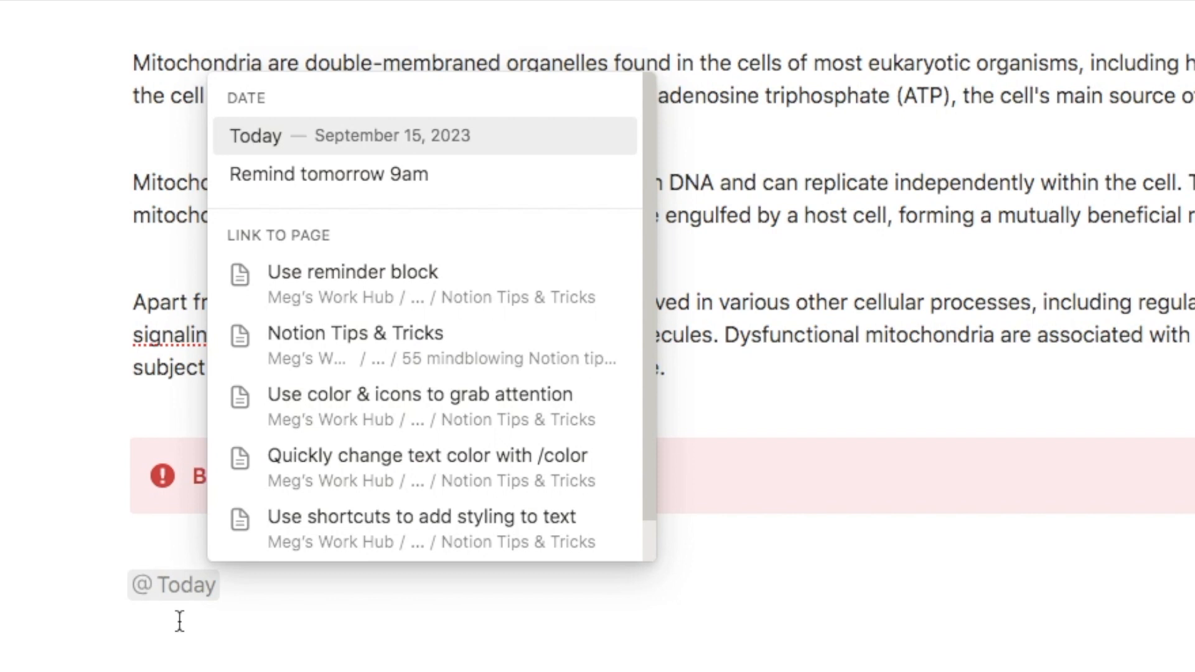
pyautogui.write('tomor')
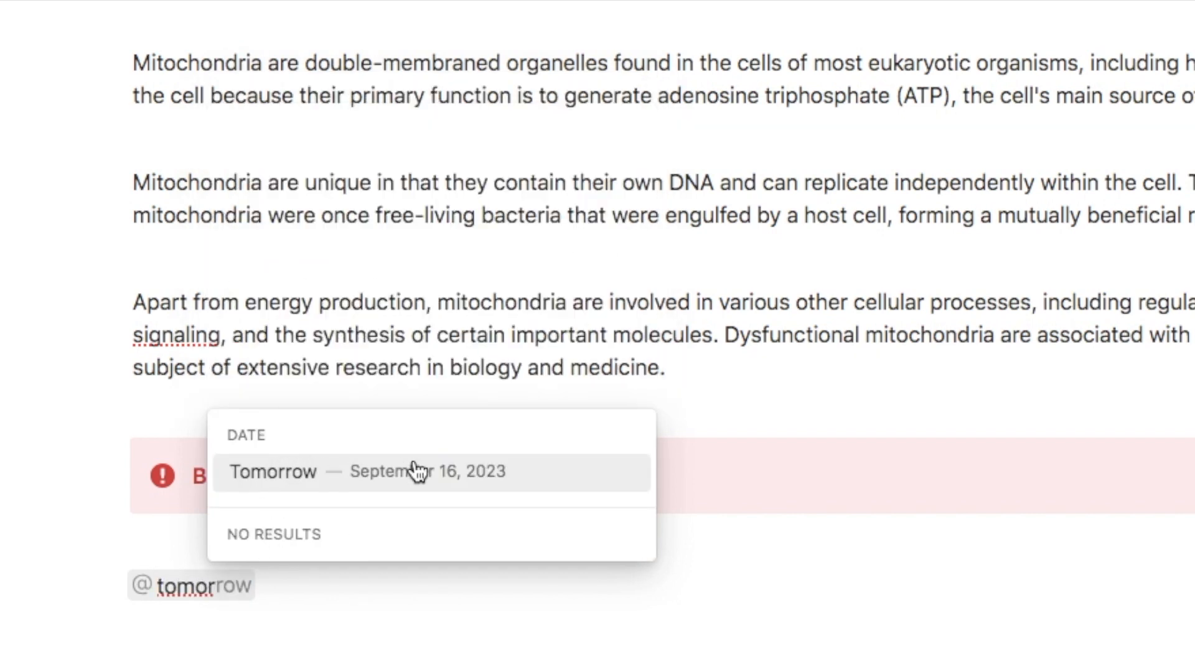
pyautogui.click(340, 479)
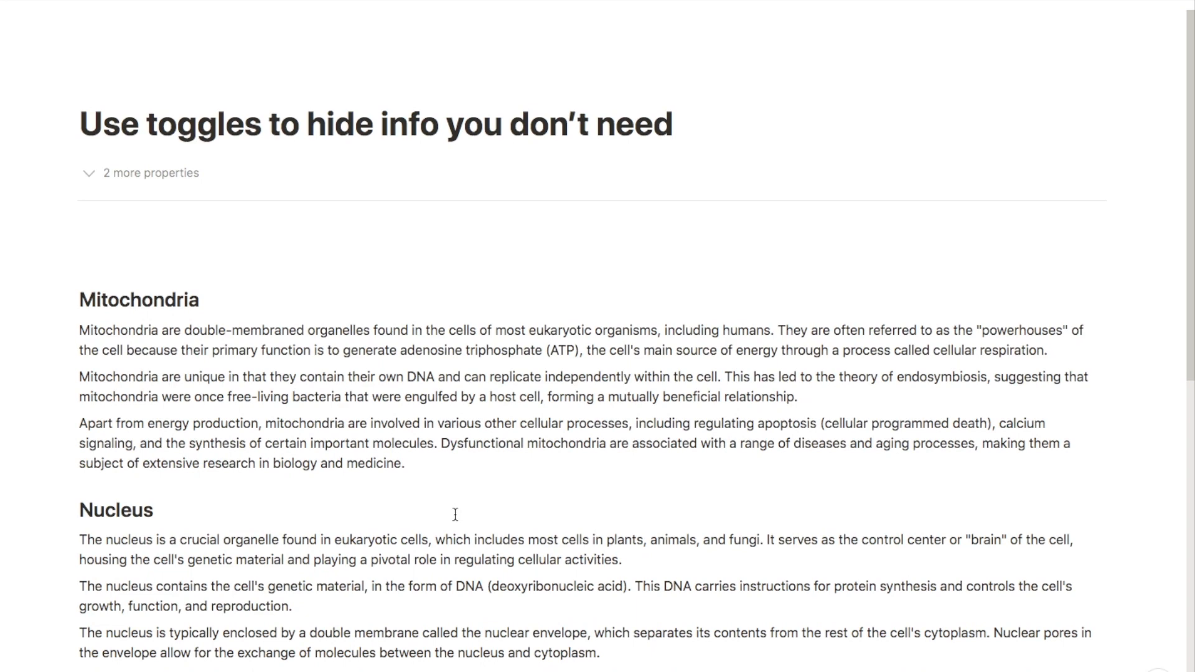
# On the toggles page, add a toggle list titled "Mitochondria" in bold above the Mitochondria heading
pyautogui.scroll(-5, 455, 514)
pyautogui.scroll(-5, 451, 431)
pyautogui.scroll(4, 451, 431)
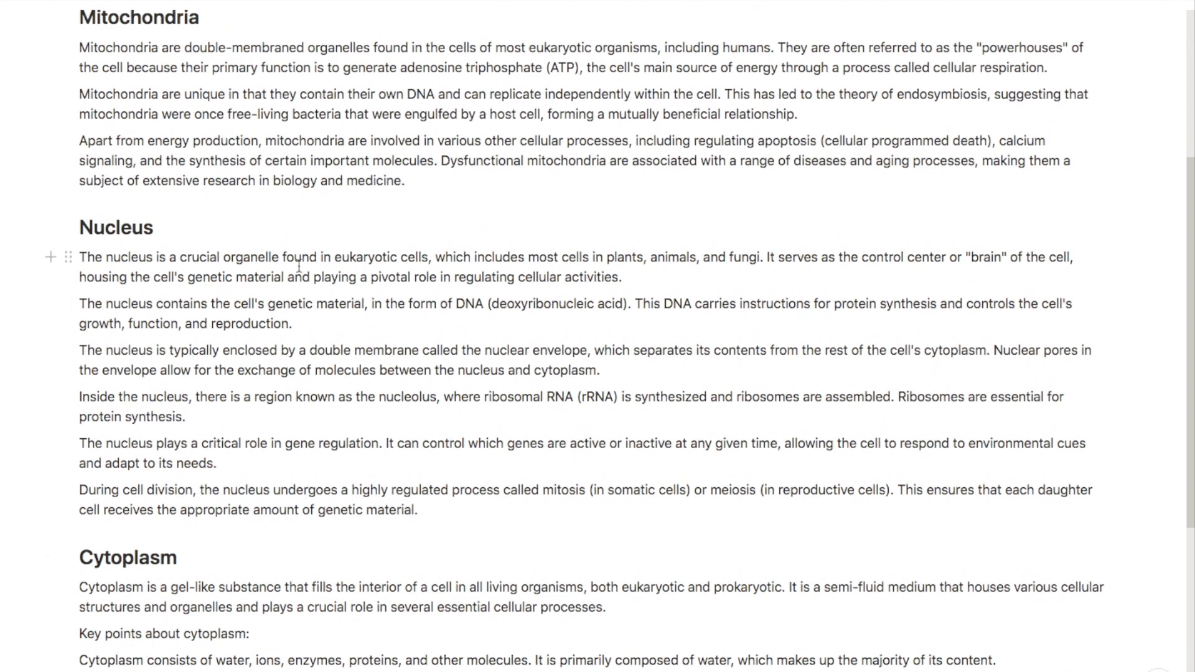
pyautogui.scroll(6, 299, 267)
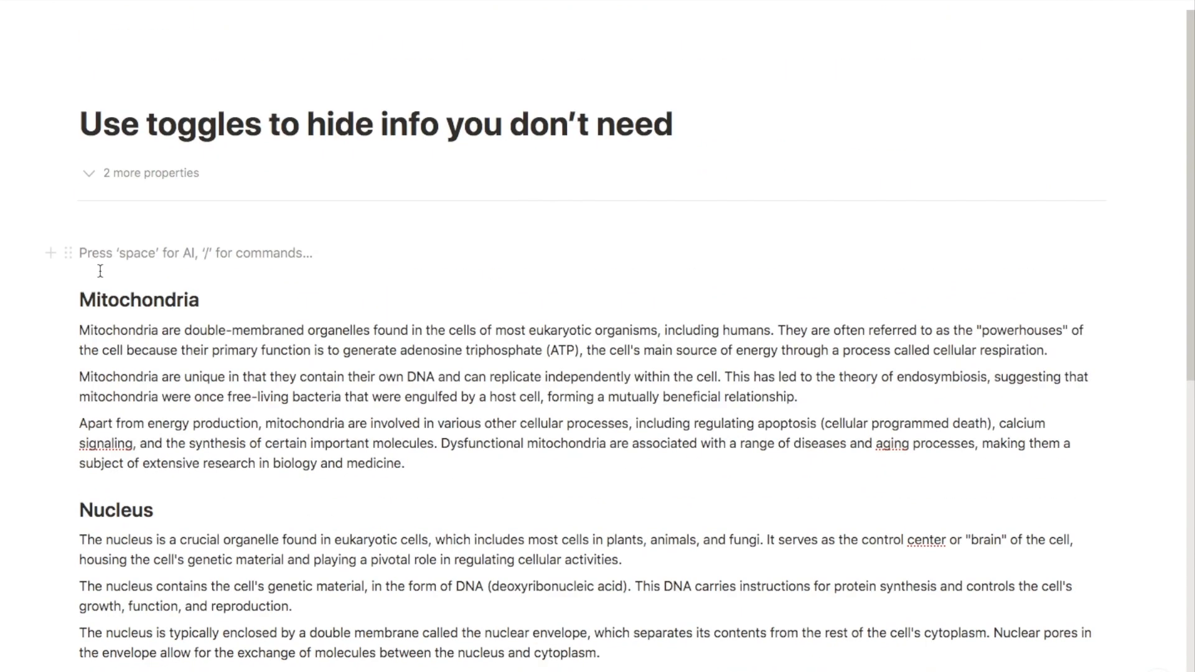
pyautogui.write('/togg')
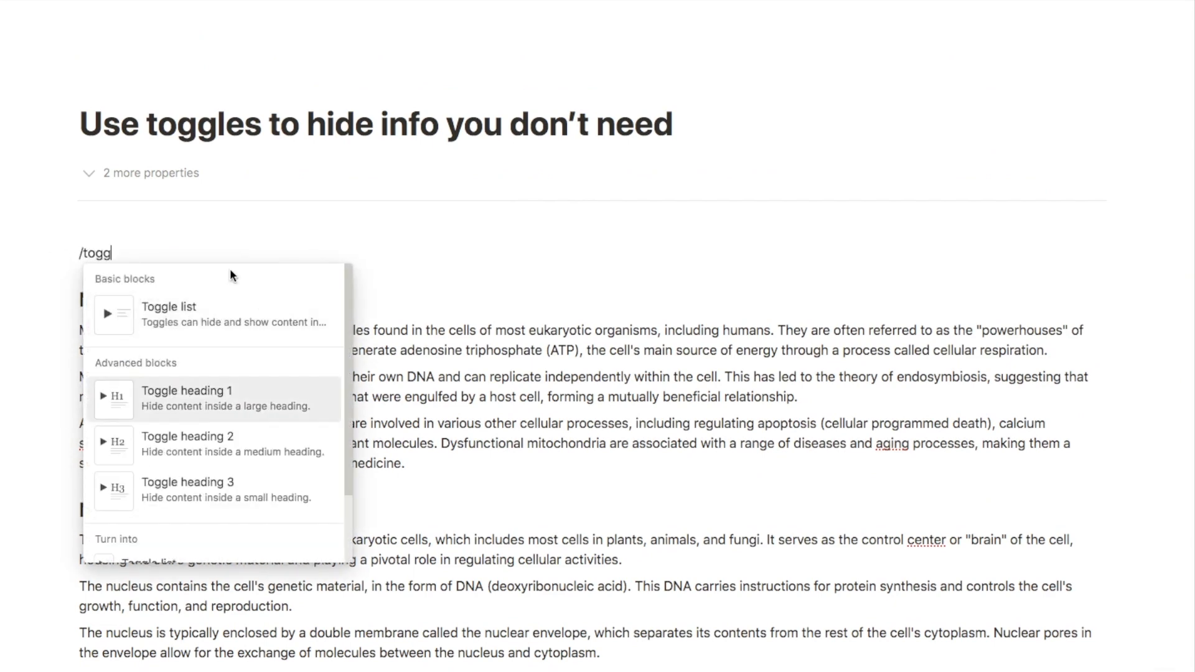
pyautogui.click(195, 317)
pyautogui.write('Mitochondria')
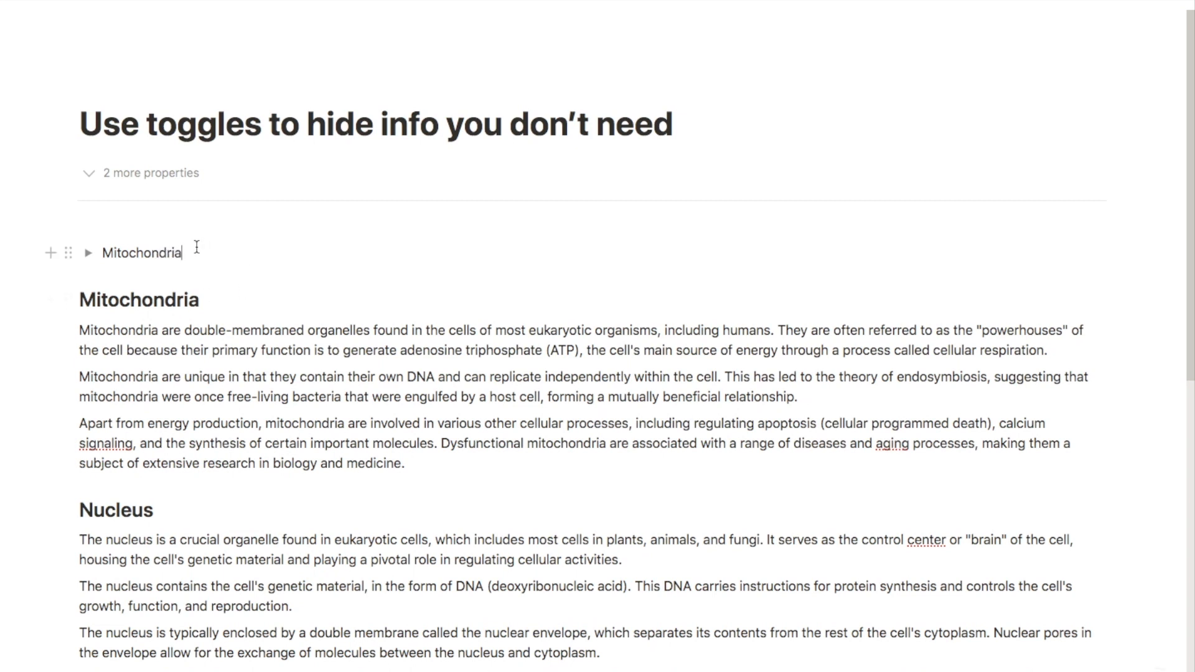
pyautogui.moveTo(197, 247); pyautogui.dragTo(100, 252)
pyautogui.press('super+b')
# Move the three Mitochondria paragraphs into the opened Mitochondria toggle
pyautogui.moveTo(45, 470); pyautogui.dragTo(137, 337)
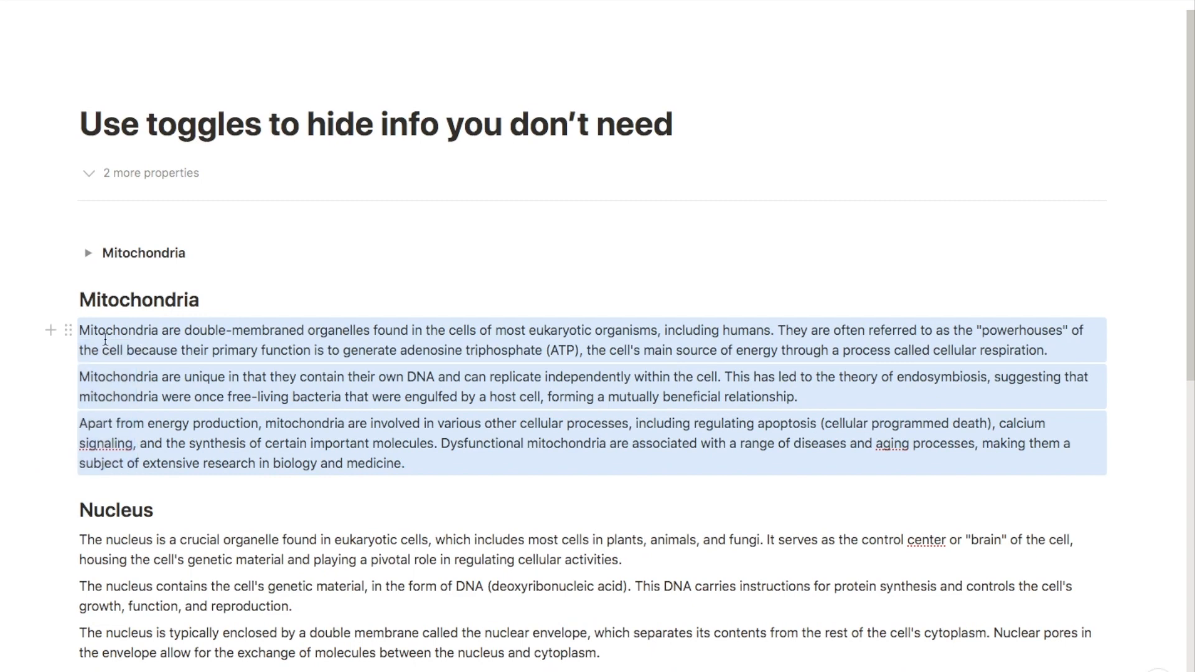
pyautogui.click(88, 253)
pyautogui.moveTo(68, 358); pyautogui.dragTo(107, 275)
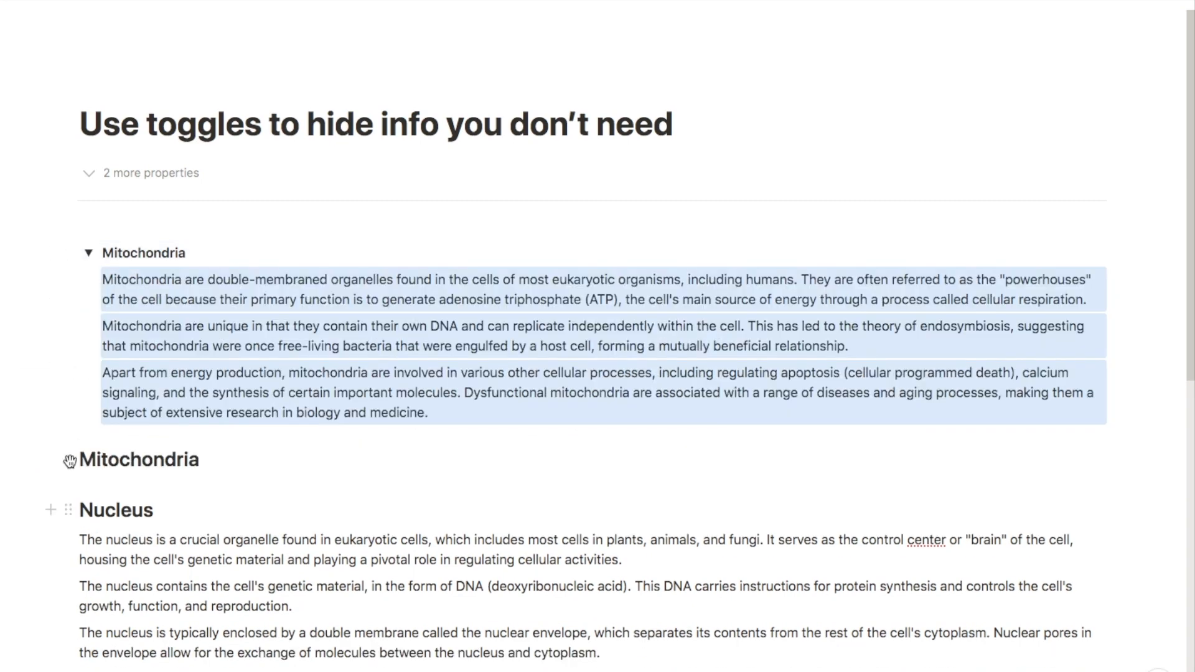
# Delete the leftover Mitochondria heading above the Nucleus section
pyautogui.click(69, 459)
pyautogui.moveTo(146, 419)
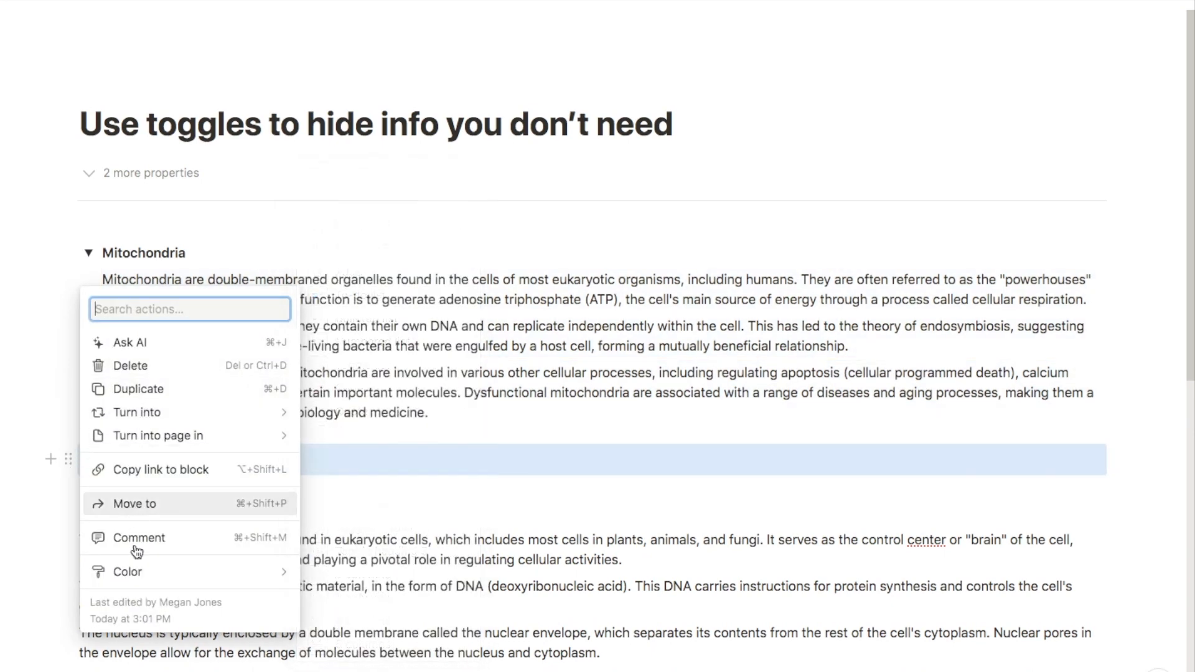
pyautogui.click(135, 366)
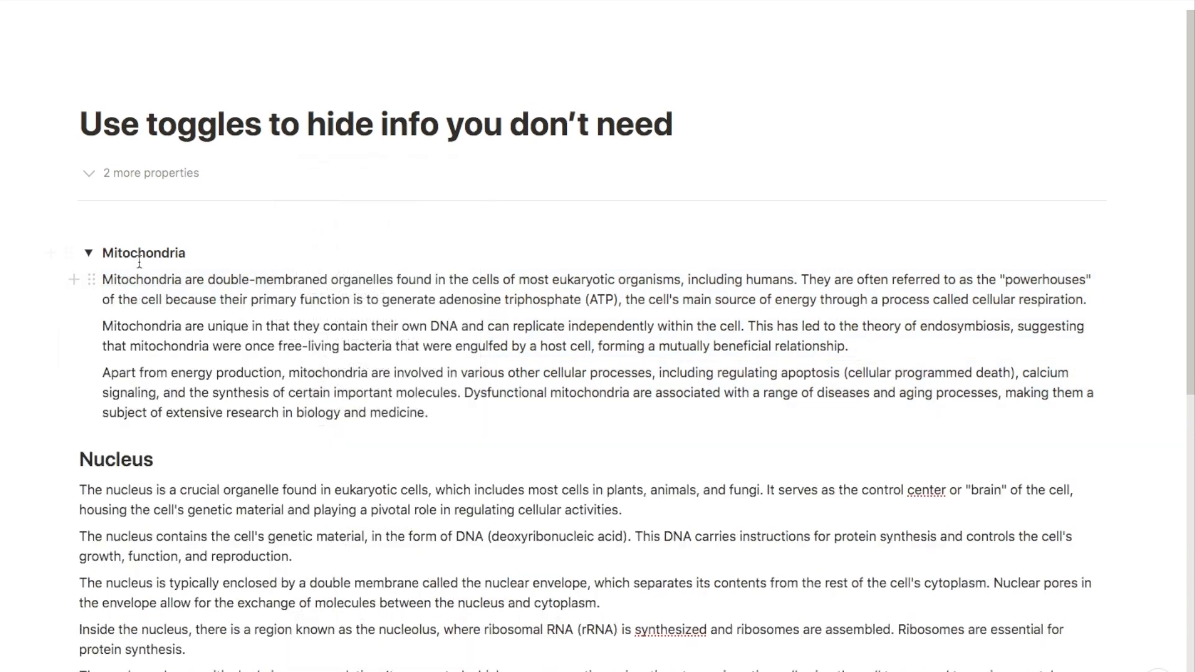
# Add a bold toggle titled "Nucleus" below the collapsed Mitochondria toggle and move the six Nucleus paragraphs into it
pyautogui.click(89, 253)
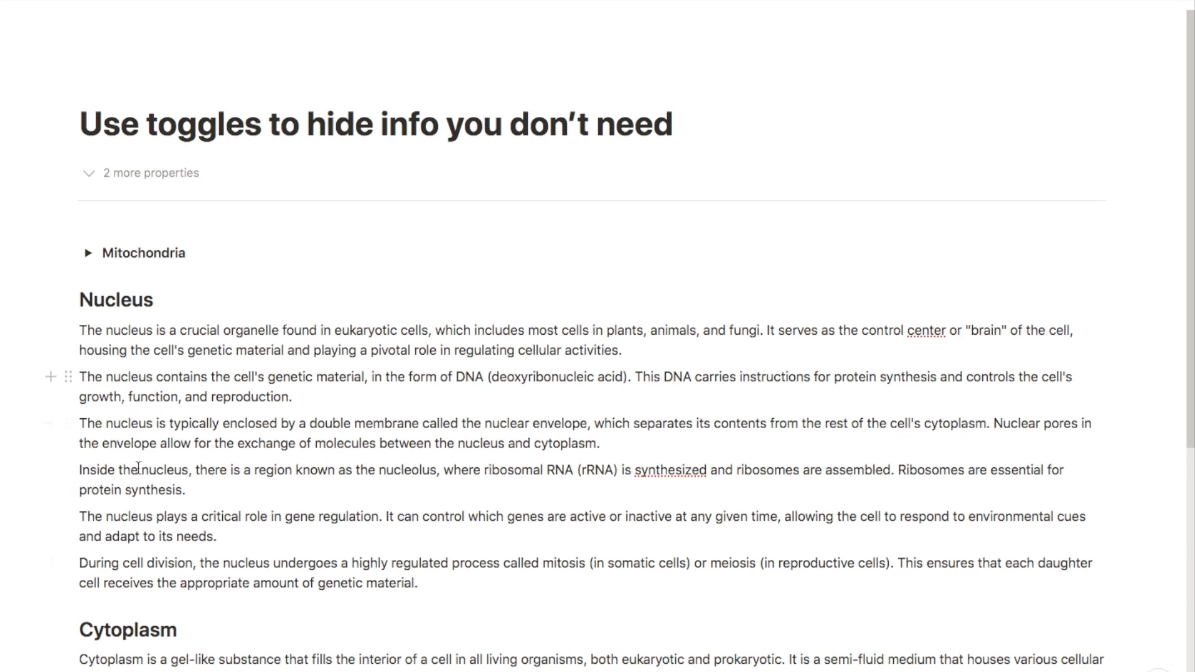
pyautogui.press('Return')
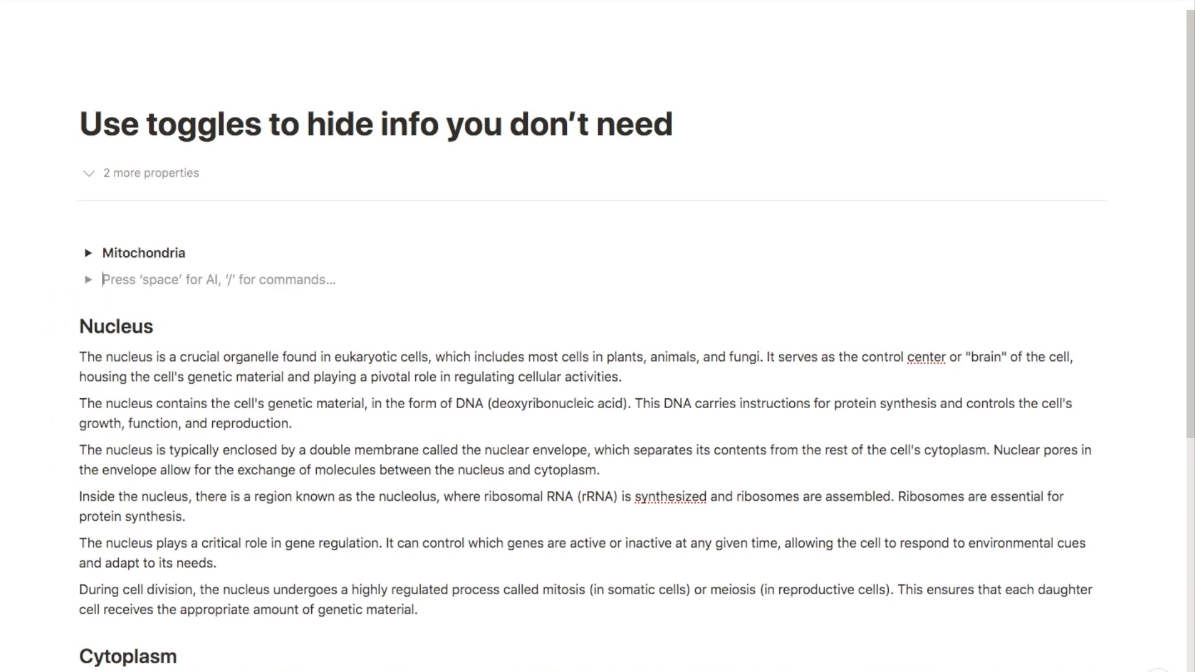
pyautogui.write('Nucley')
pyautogui.press('BackSpace')
pyautogui.write('us')
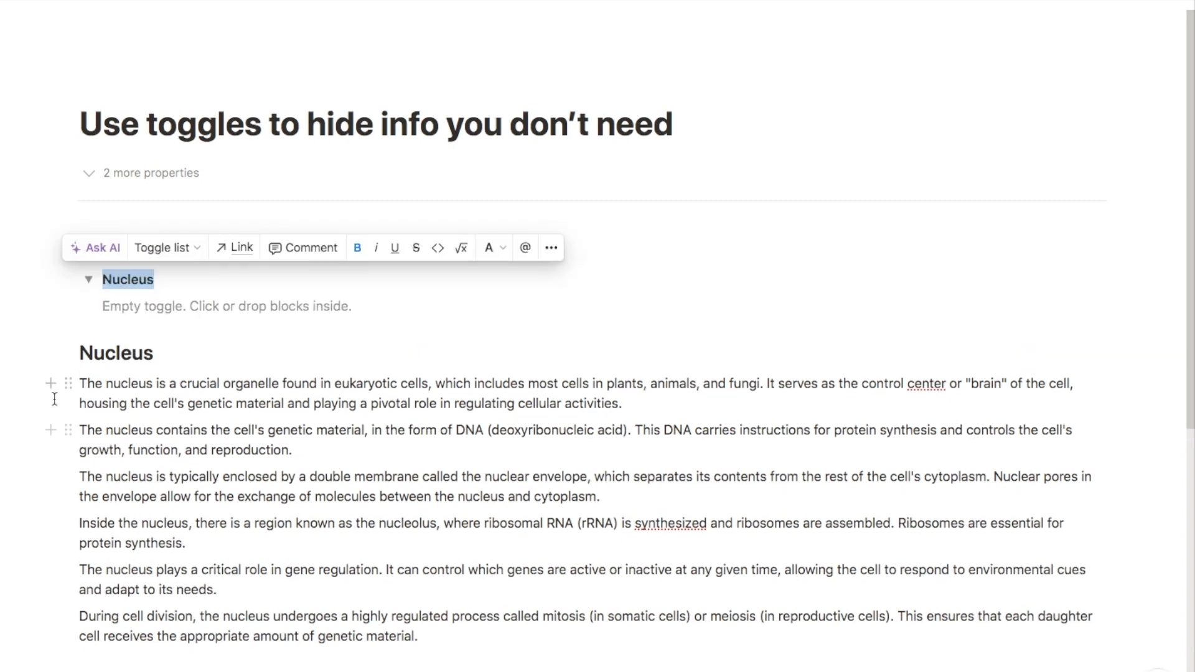
pyautogui.moveTo(26, 389); pyautogui.dragTo(230, 641)
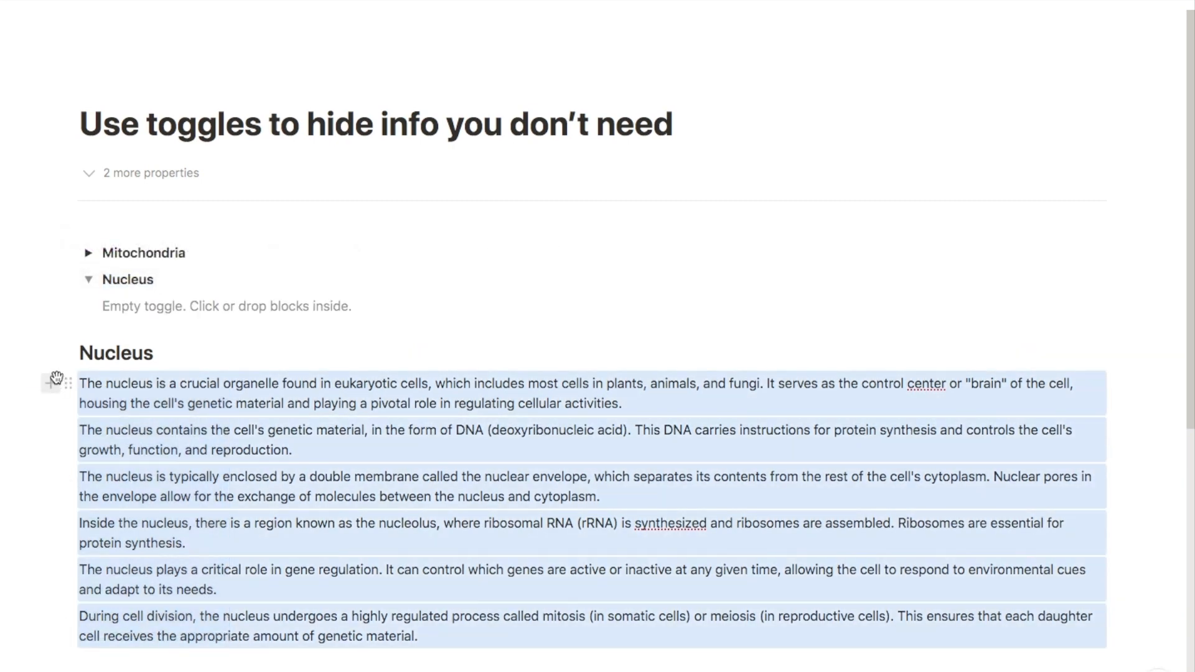
pyautogui.moveTo(63, 382); pyautogui.dragTo(100, 308)
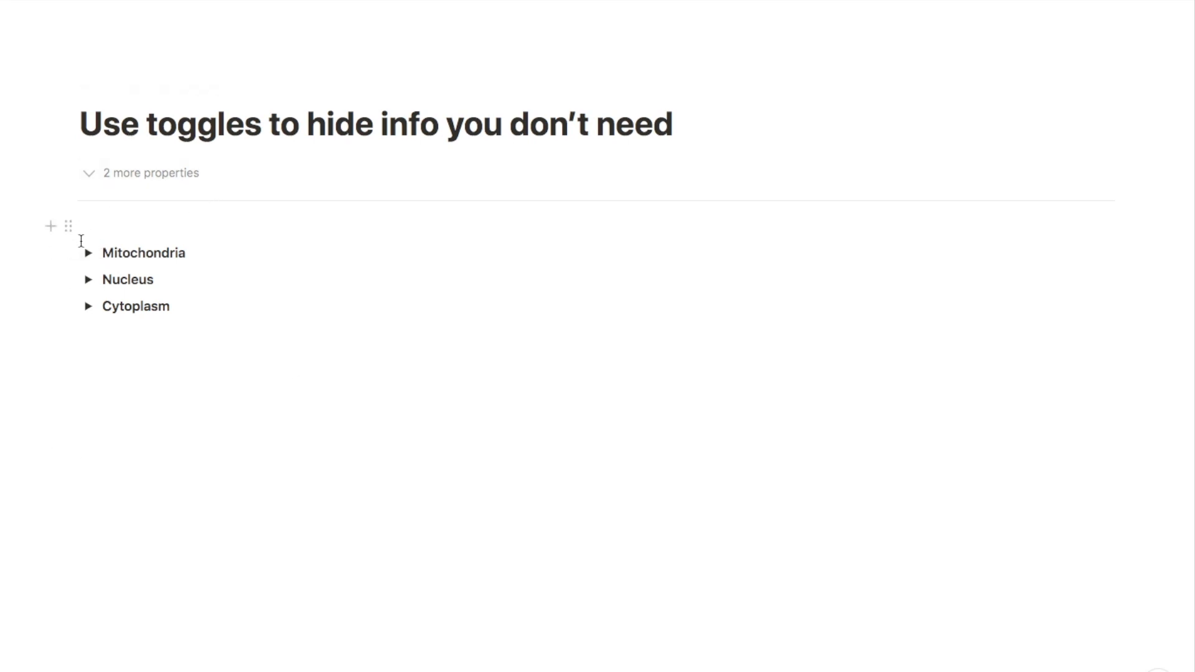
# Expand and collapse the Mitochondria and Cytoplasm toggles to view their hidden content
pyautogui.click(88, 253)
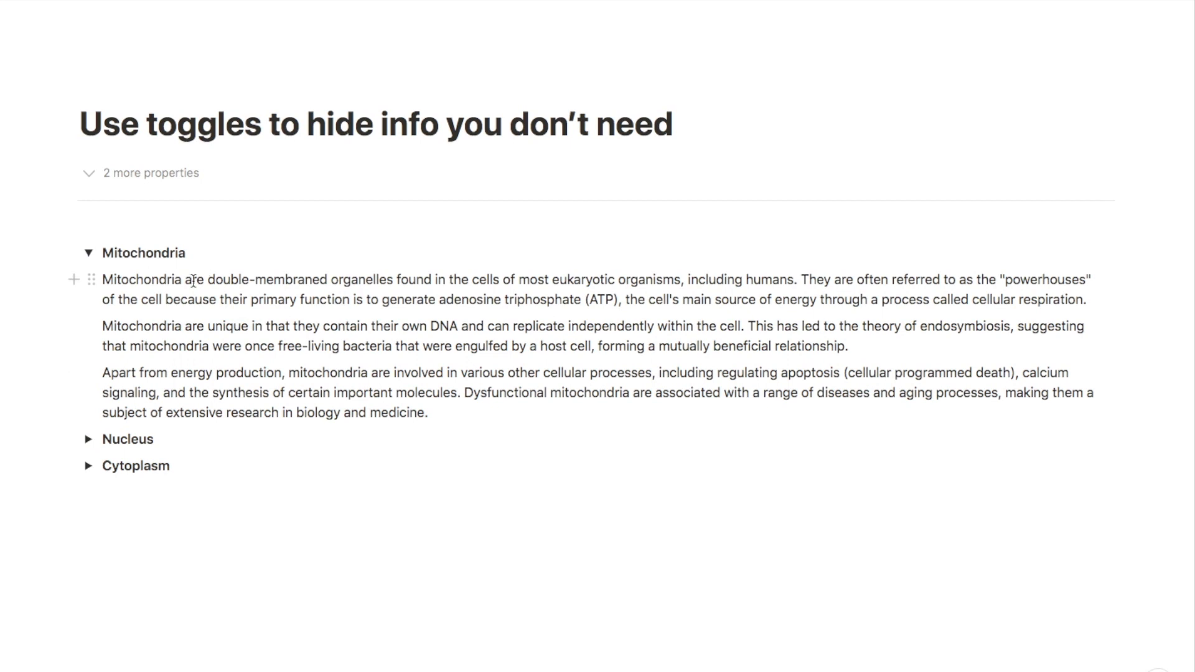
pyautogui.click(94, 257)
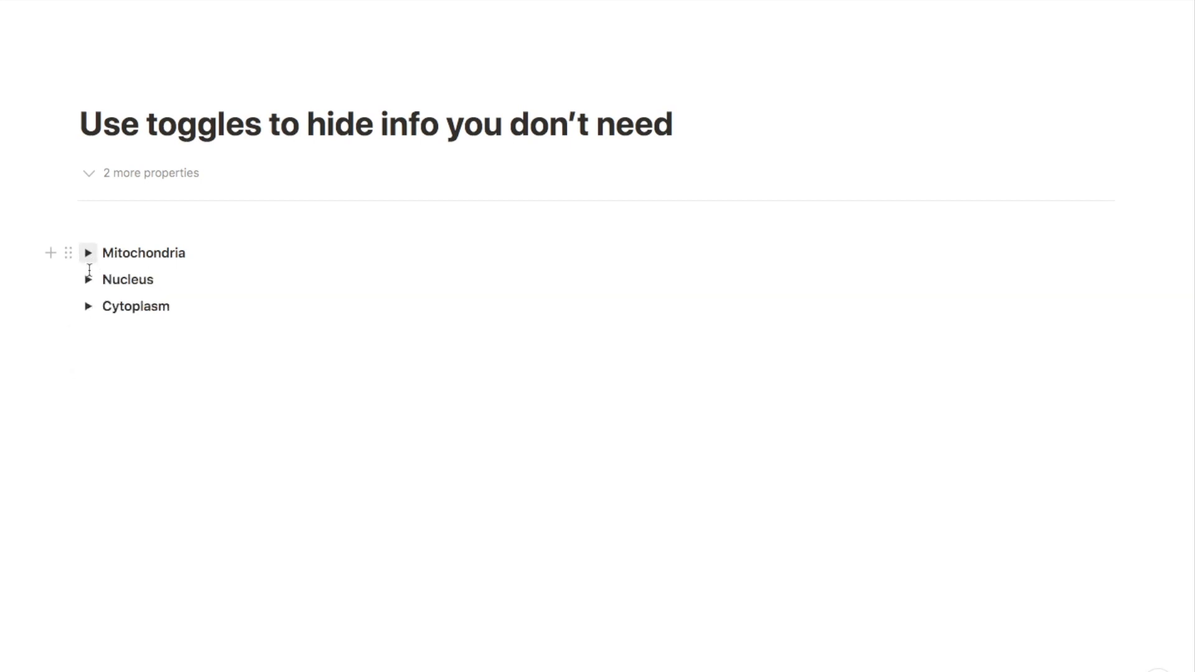
pyautogui.click(89, 307)
pyautogui.click(89, 307)
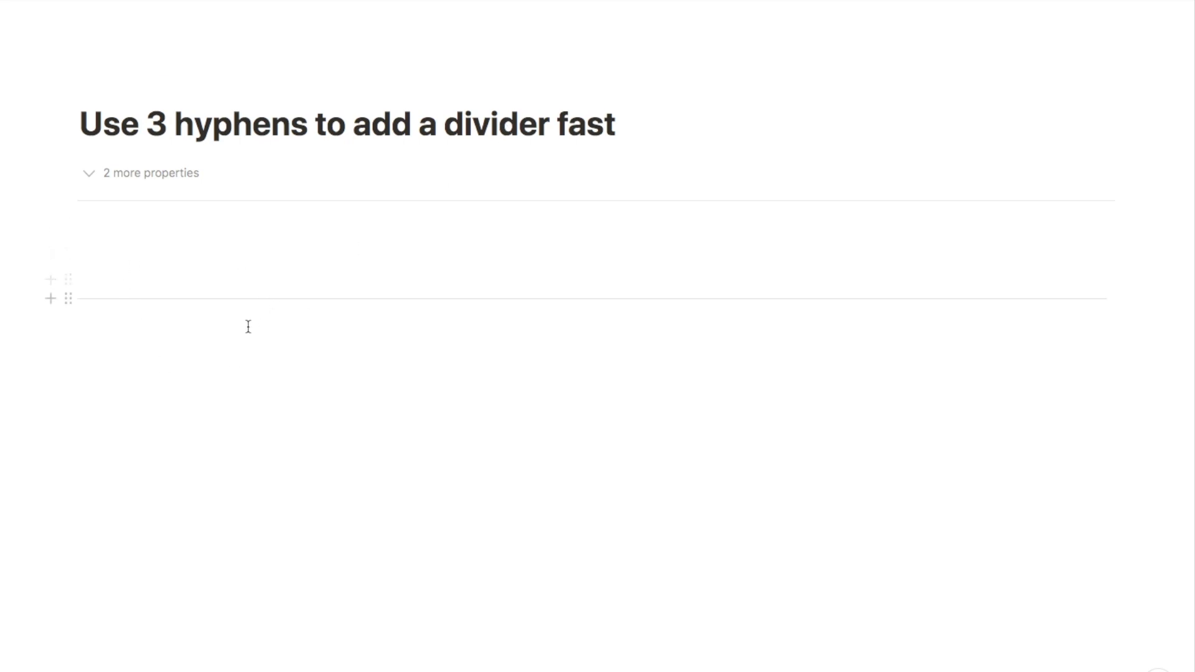
# On the three-hyphens page, insert another divider on an empty line below the existing divider
pyautogui.click(201, 309)
pyautogui.press('Return')
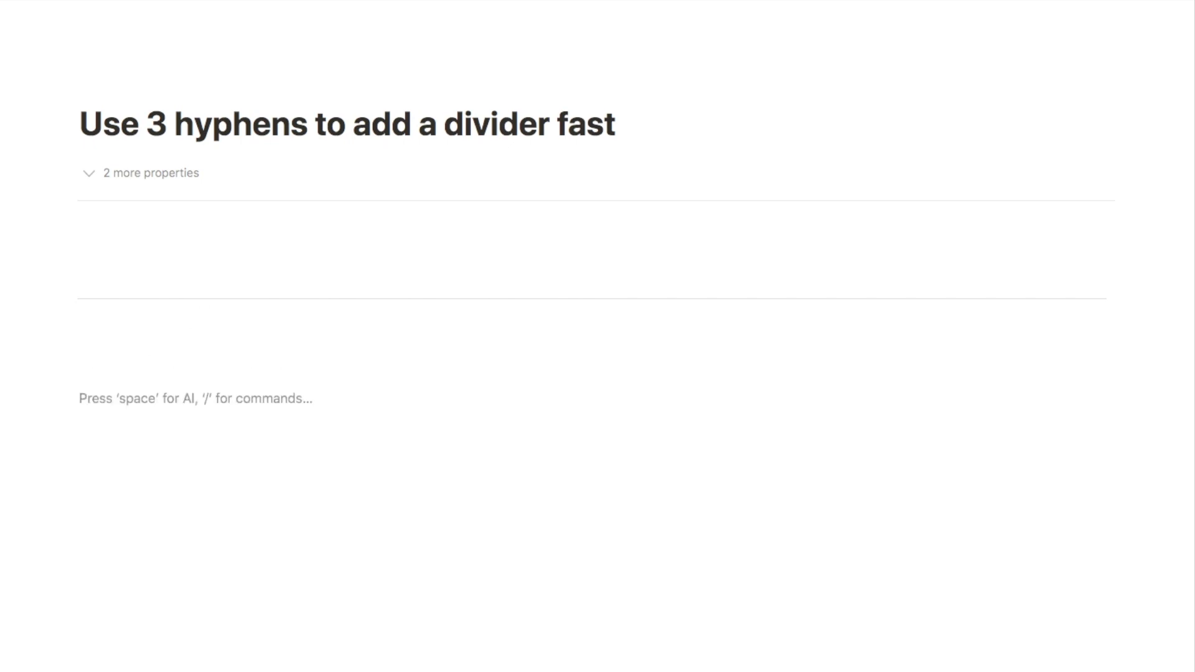
pyautogui.write('---')
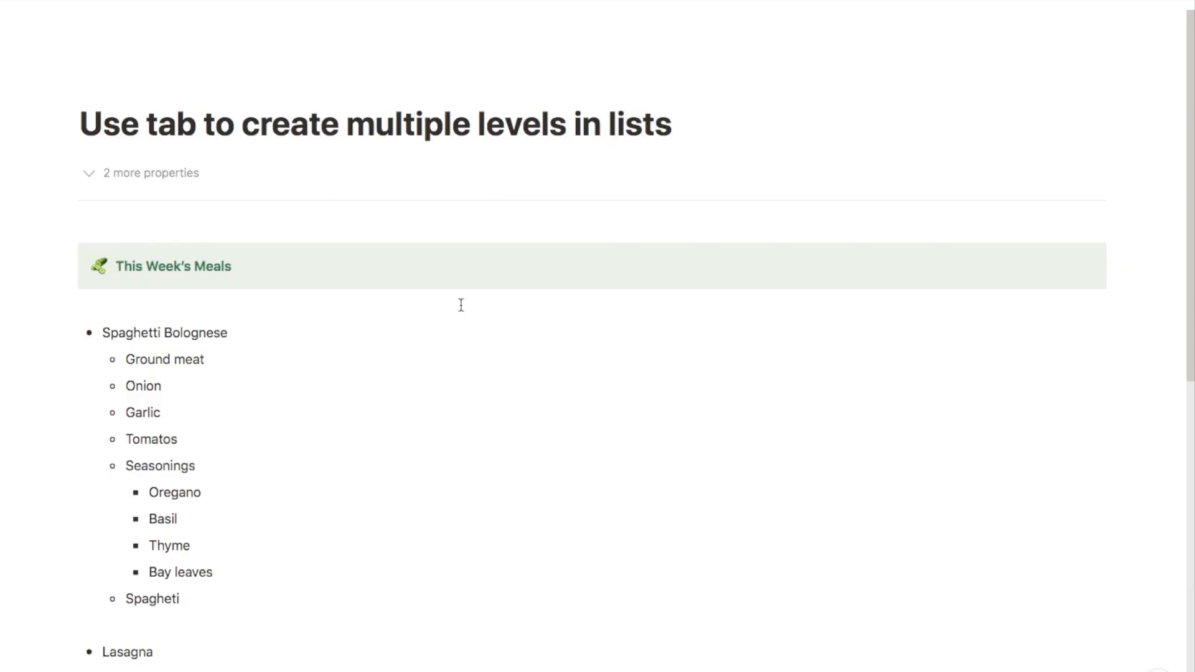
# On the multi-level lists page, add an empty bullet after Cayenne pepper and indent it one level deeper
pyautogui.scroll(-3, 462, 305)
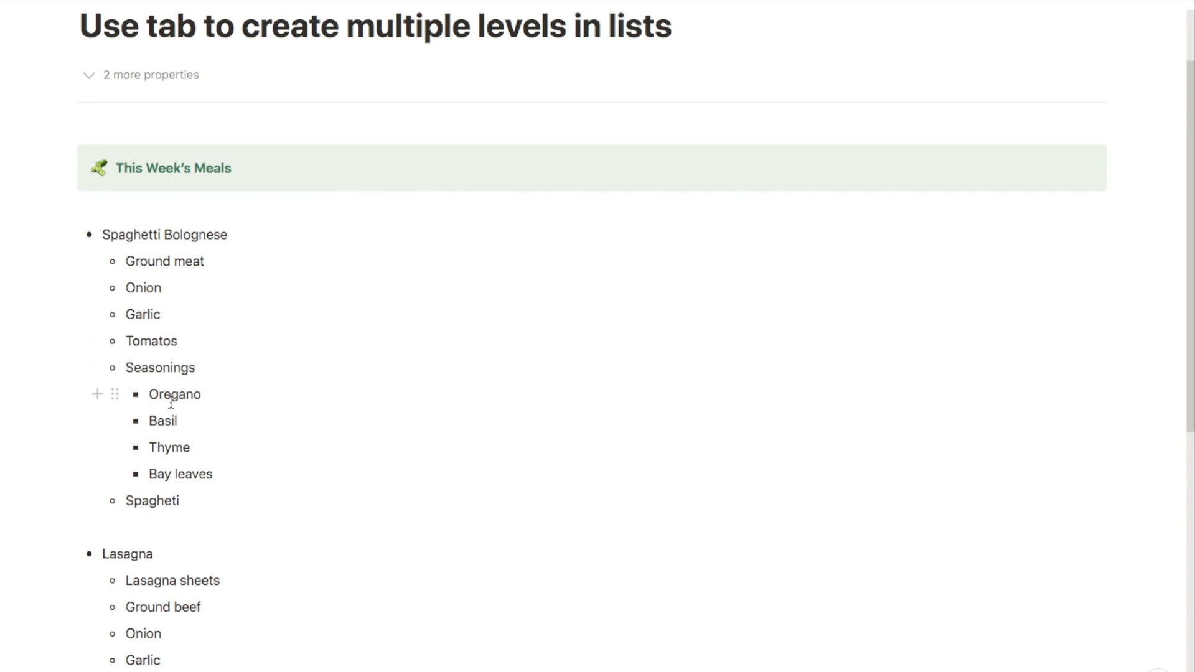
pyautogui.scroll(-5, 170, 465)
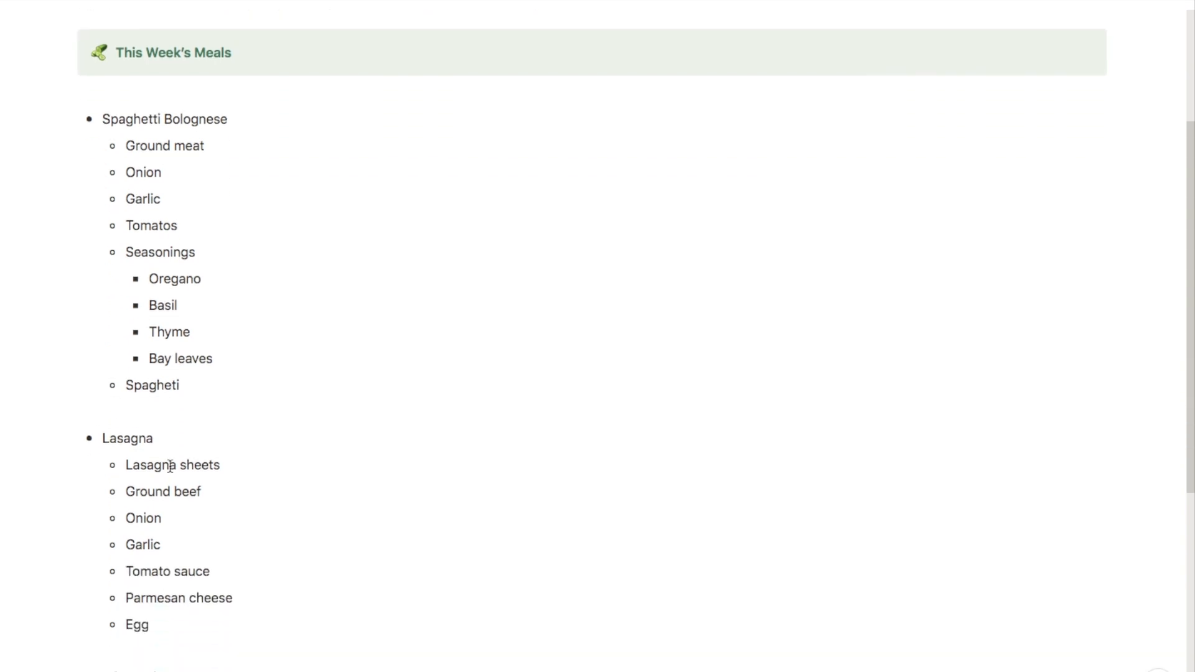
pyautogui.scroll(-2, 170, 466)
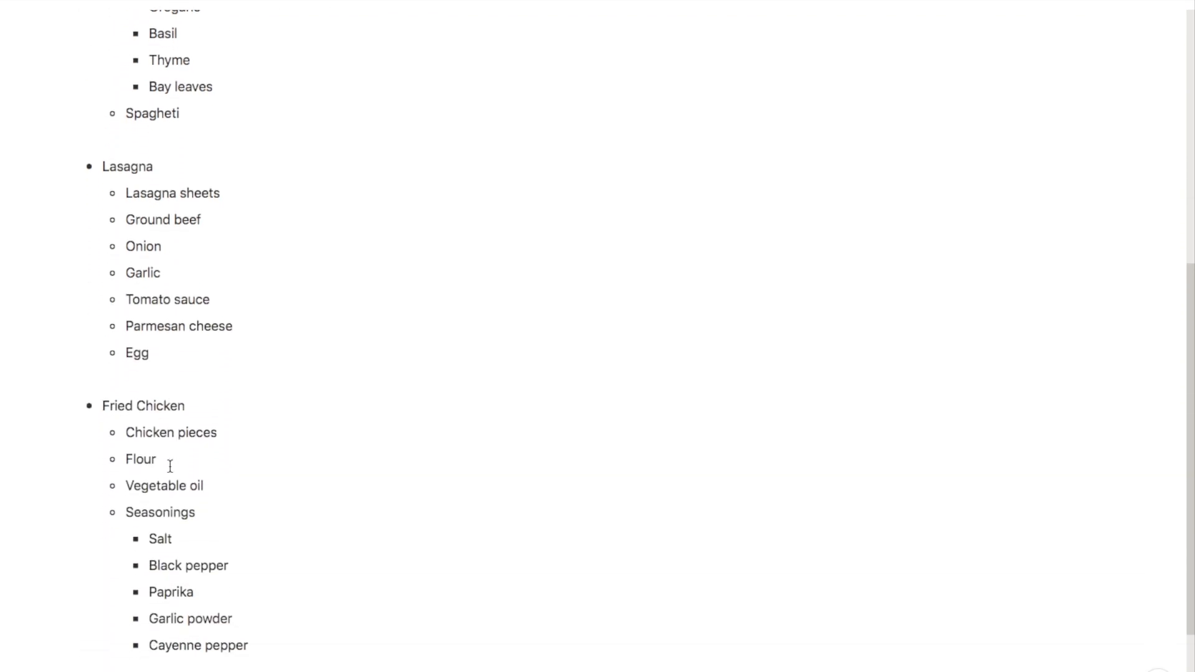
pyautogui.scroll(2, 282, 490)
pyautogui.scroll(-3, 282, 489)
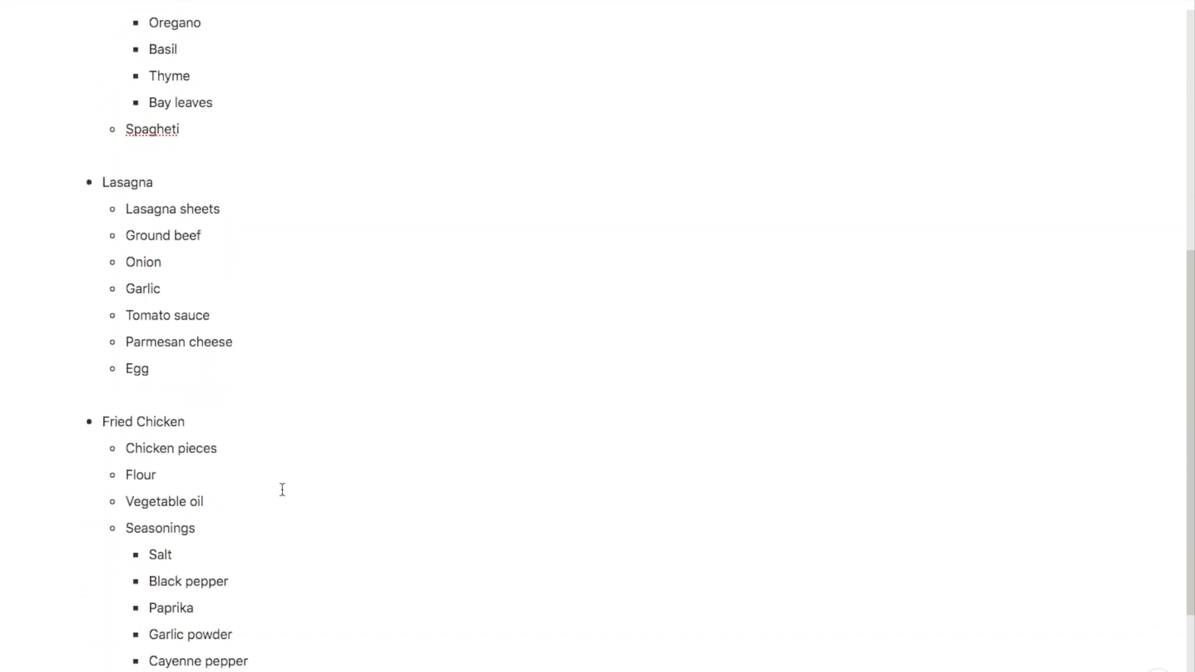
pyautogui.press('Return')
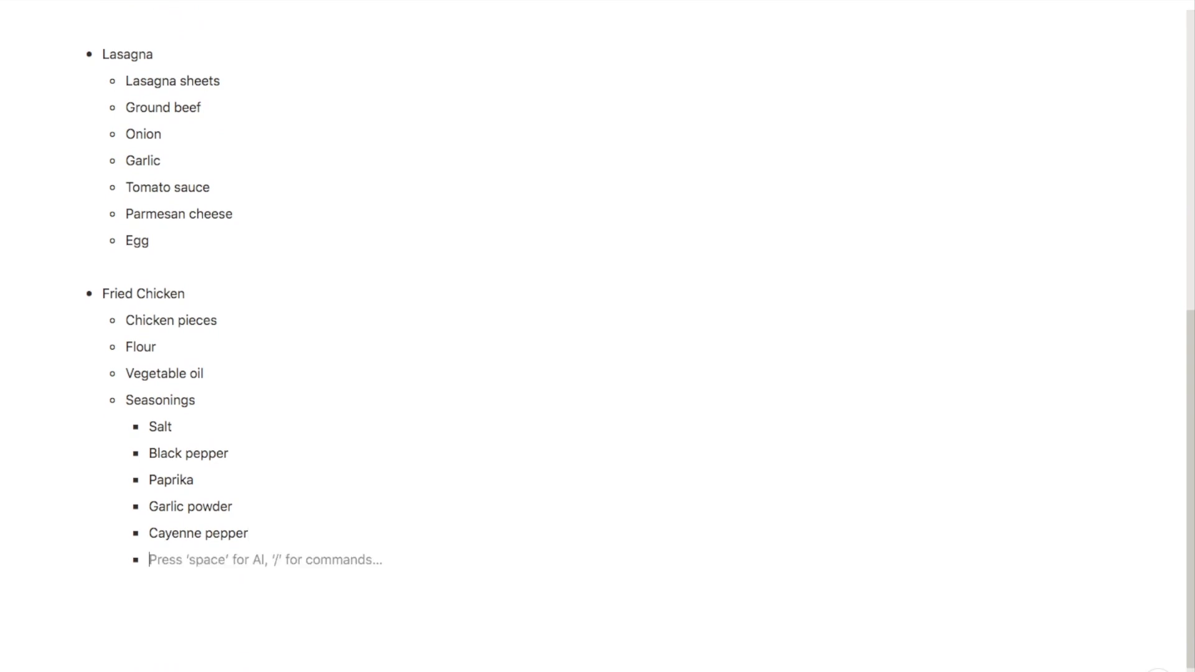
pyautogui.press('Tab')
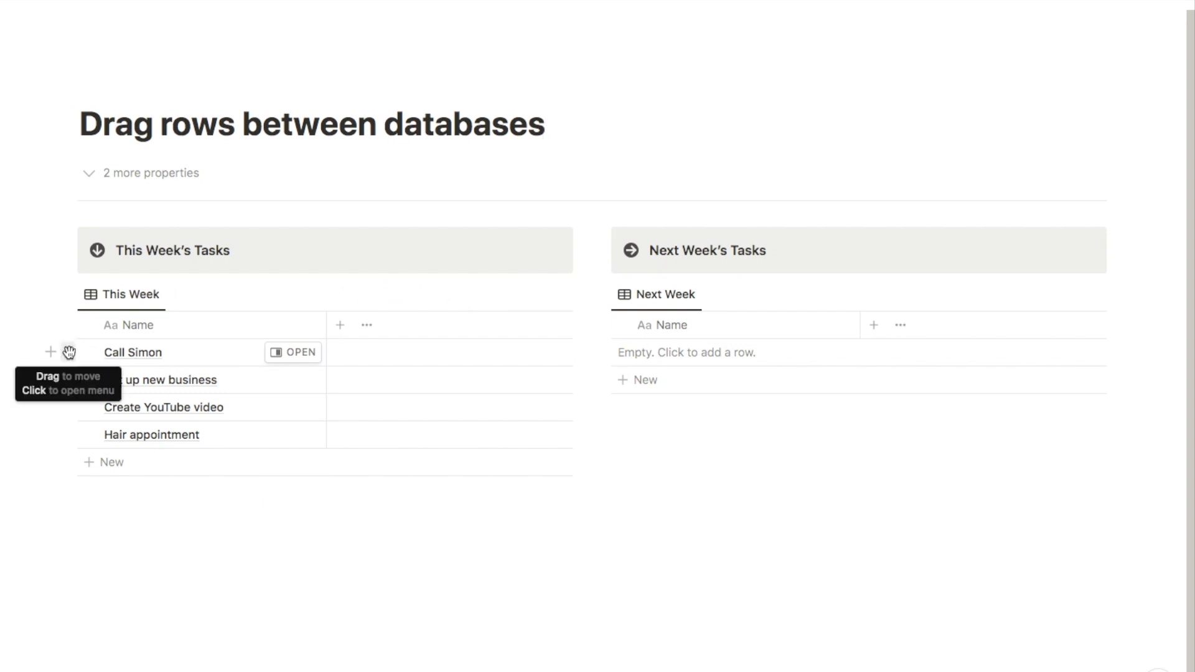
# Move the "Call Simon" row from the This Week database to the Next Week database
pyautogui.moveTo(68, 352); pyautogui.dragTo(669, 349)
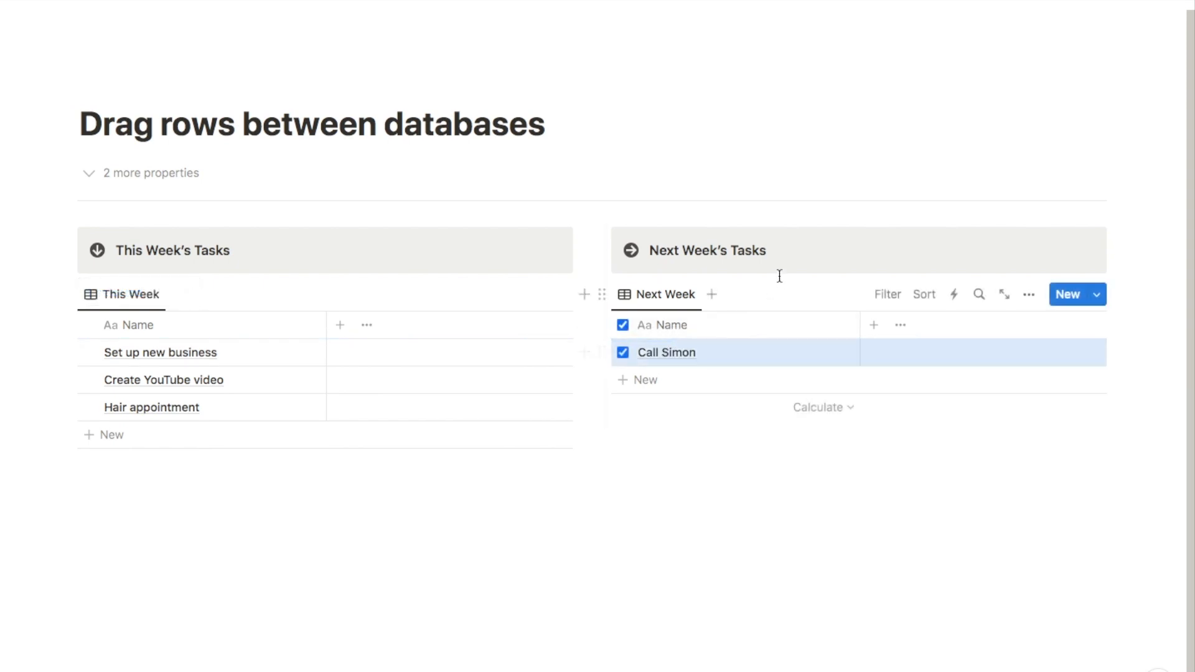
pyautogui.click(483, 508)
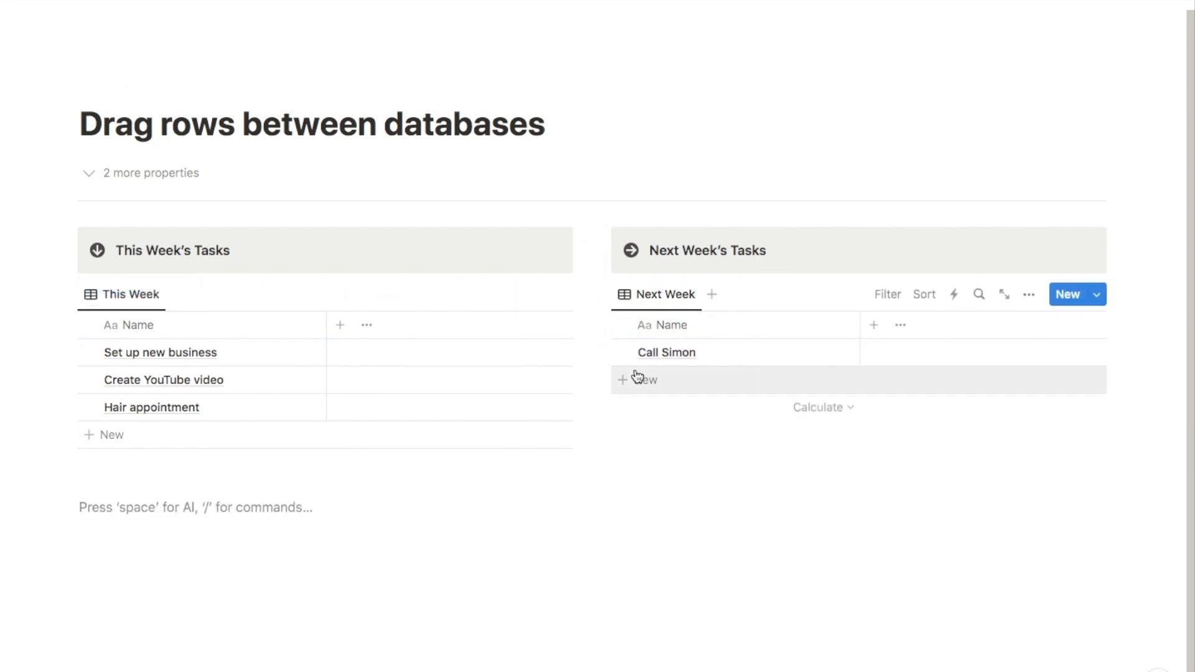
# Add a Status property to the This Week database and move its "Set up new business" row to the Next Week database
pyautogui.click(341, 328)
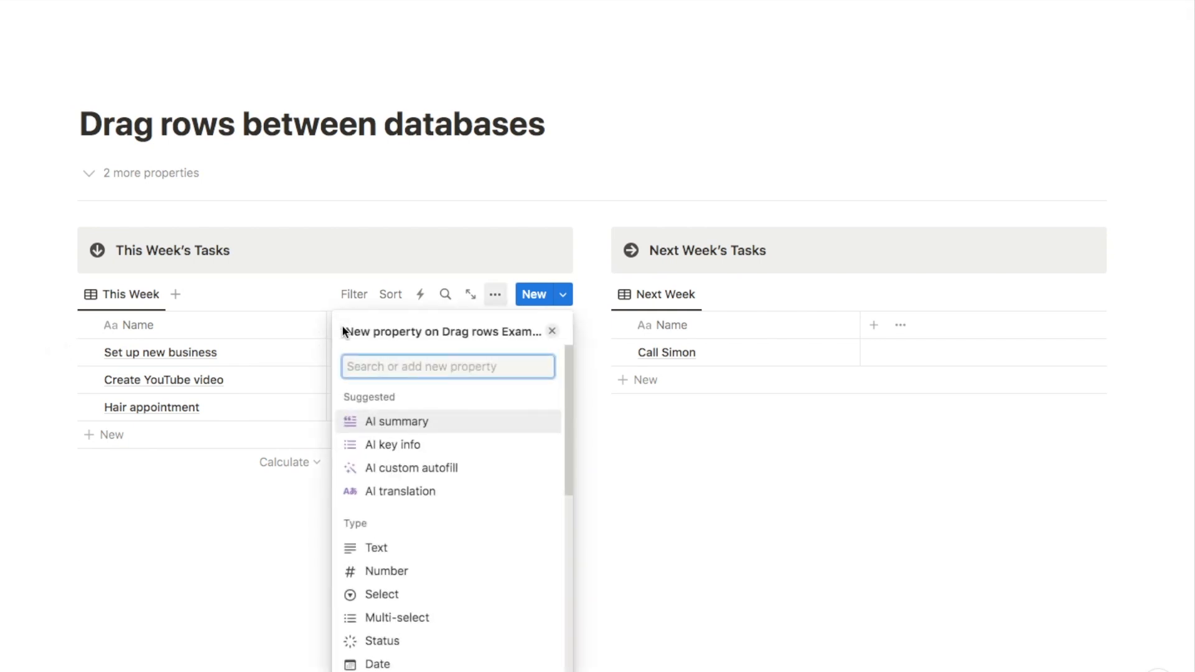
pyautogui.write('stat')
pyautogui.click(373, 476)
pyautogui.press('Escape')
pyautogui.moveTo(68, 350); pyautogui.dragTo(630, 365)
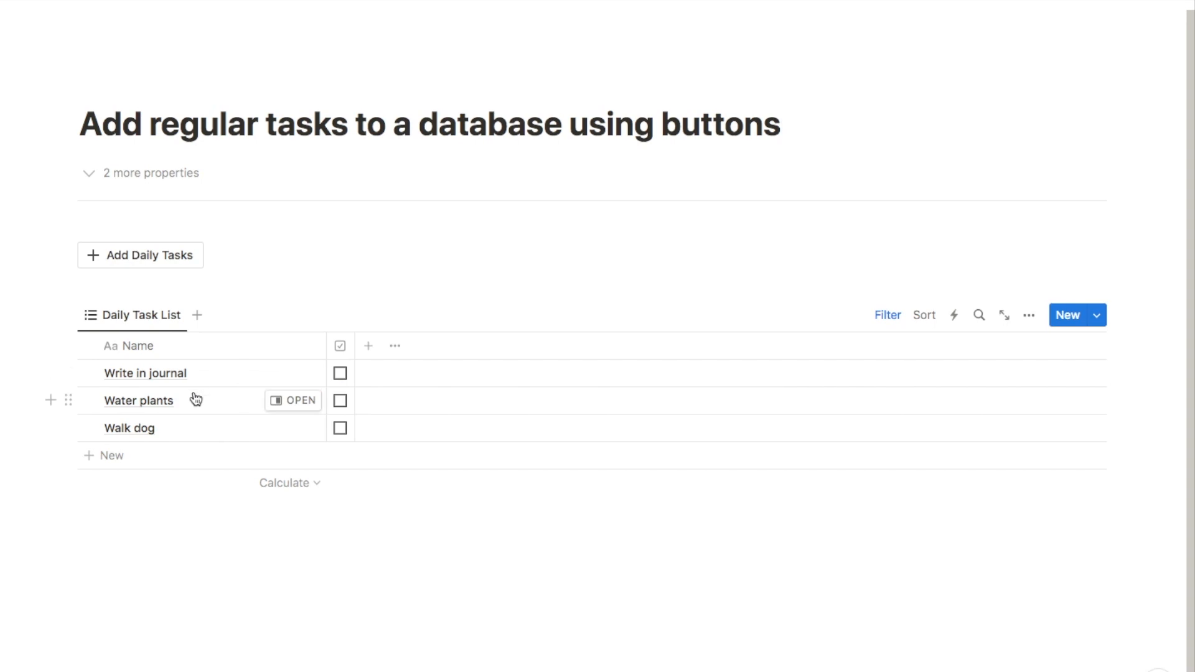
# Check off all three tasks in the Daily Task List and refill it by running the Add Daily Tasks button
pyautogui.click(342, 375)
pyautogui.click(344, 374)
pyautogui.click(344, 374)
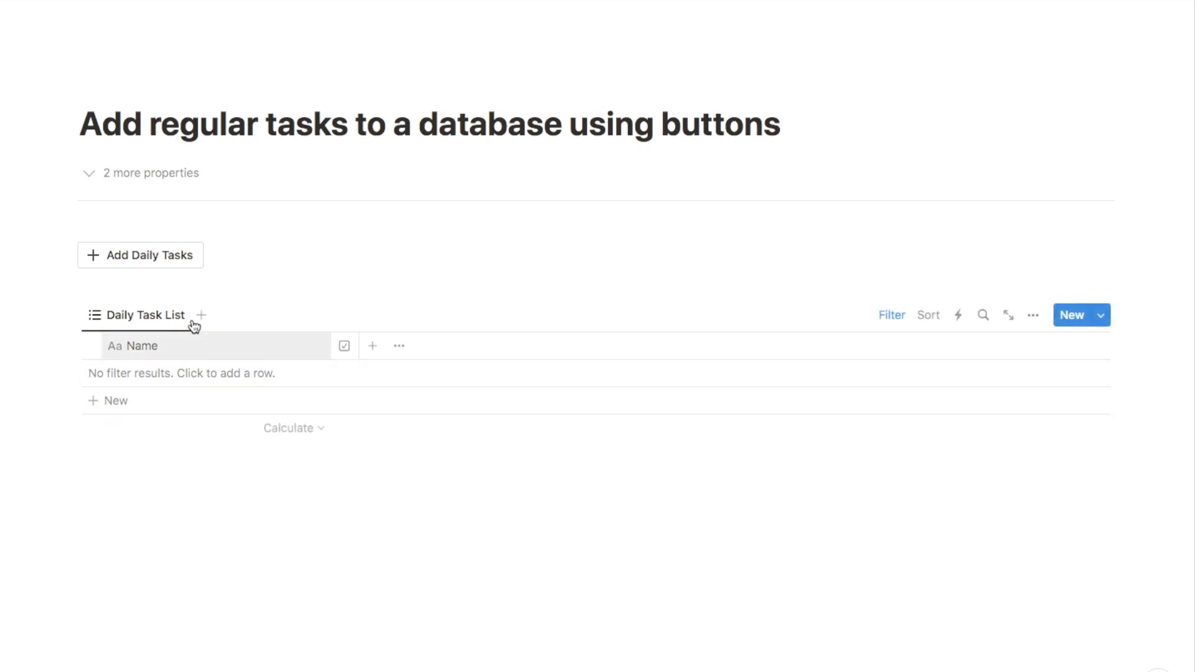
pyautogui.click(136, 261)
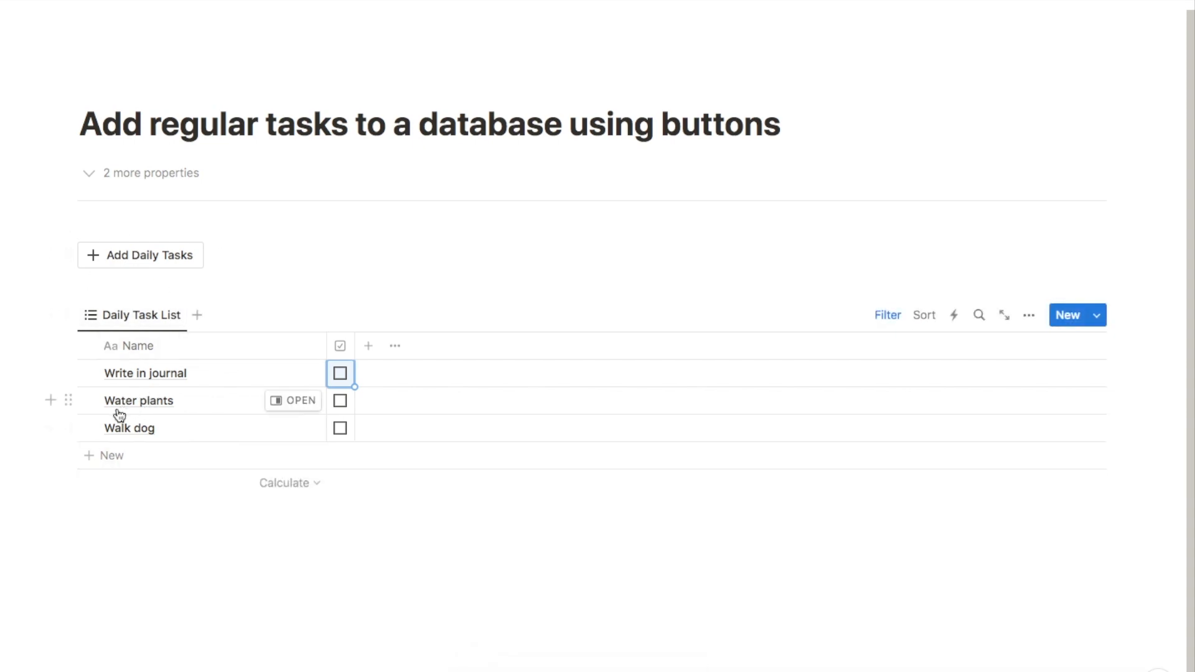
pyautogui.click(141, 262)
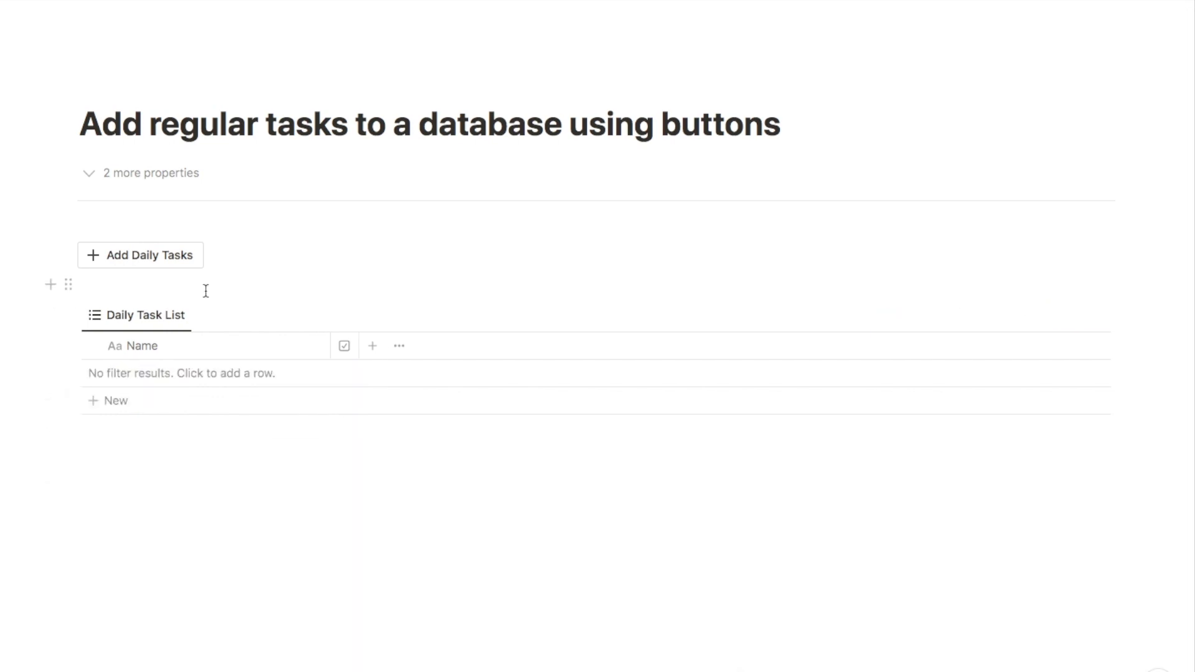
# Insert a new Button block on the empty line below the Daily Task List database
pyautogui.click(123, 521)
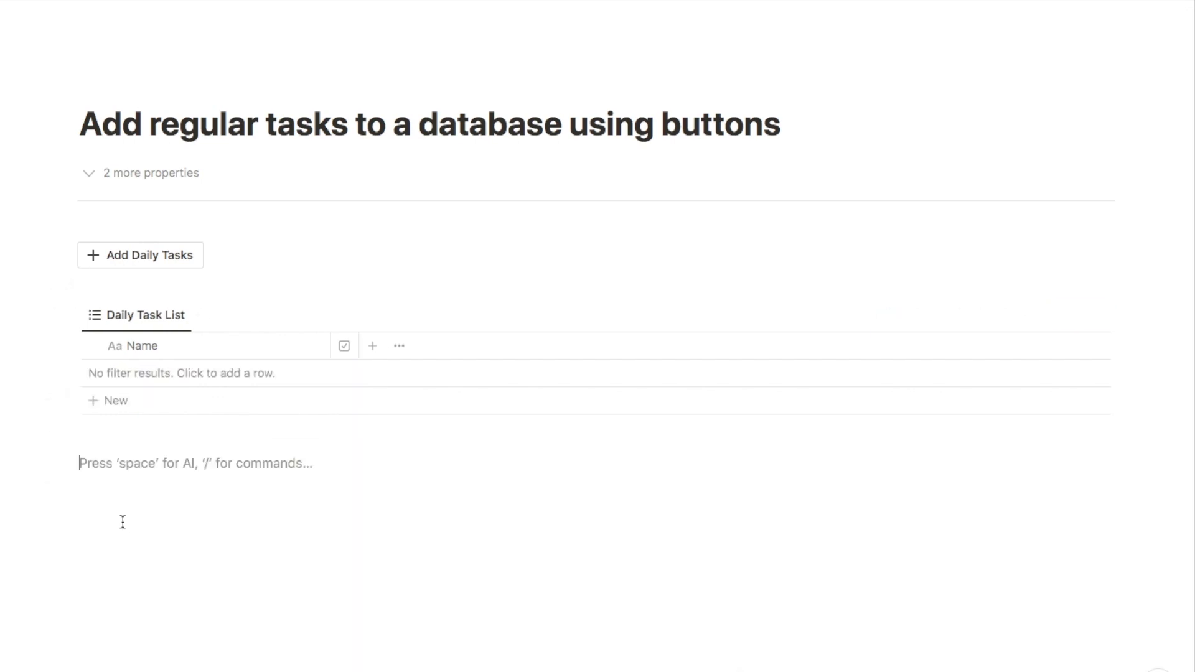
pyautogui.write('/but')
pyautogui.moveTo(171, 437)
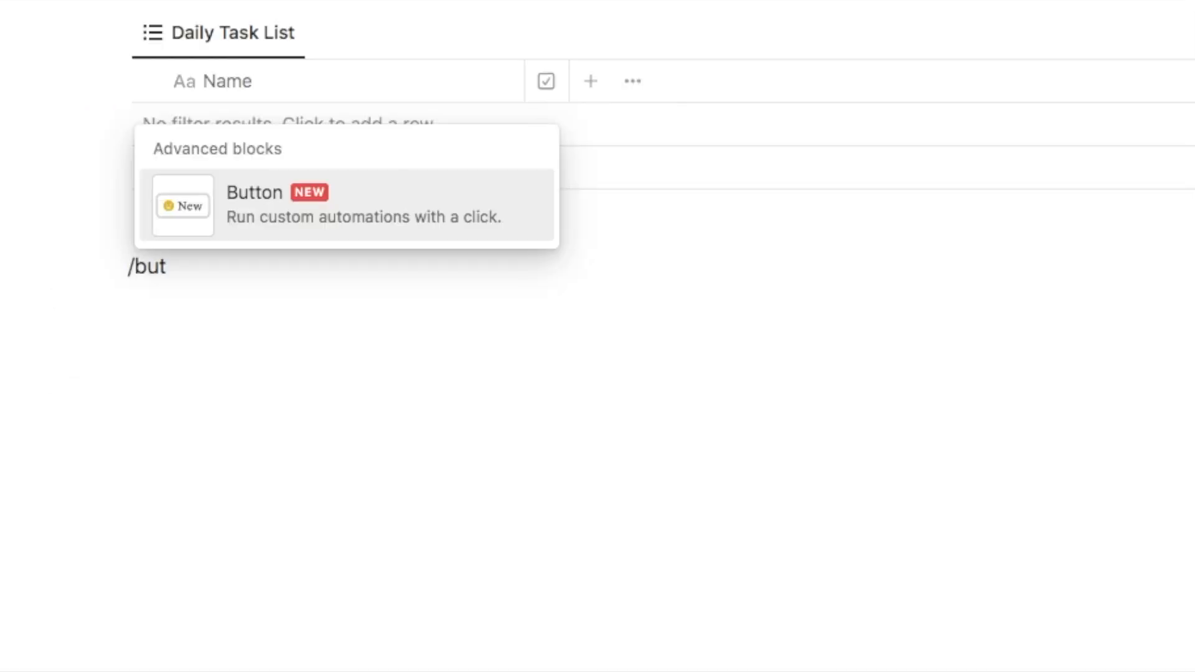
pyautogui.click(272, 225)
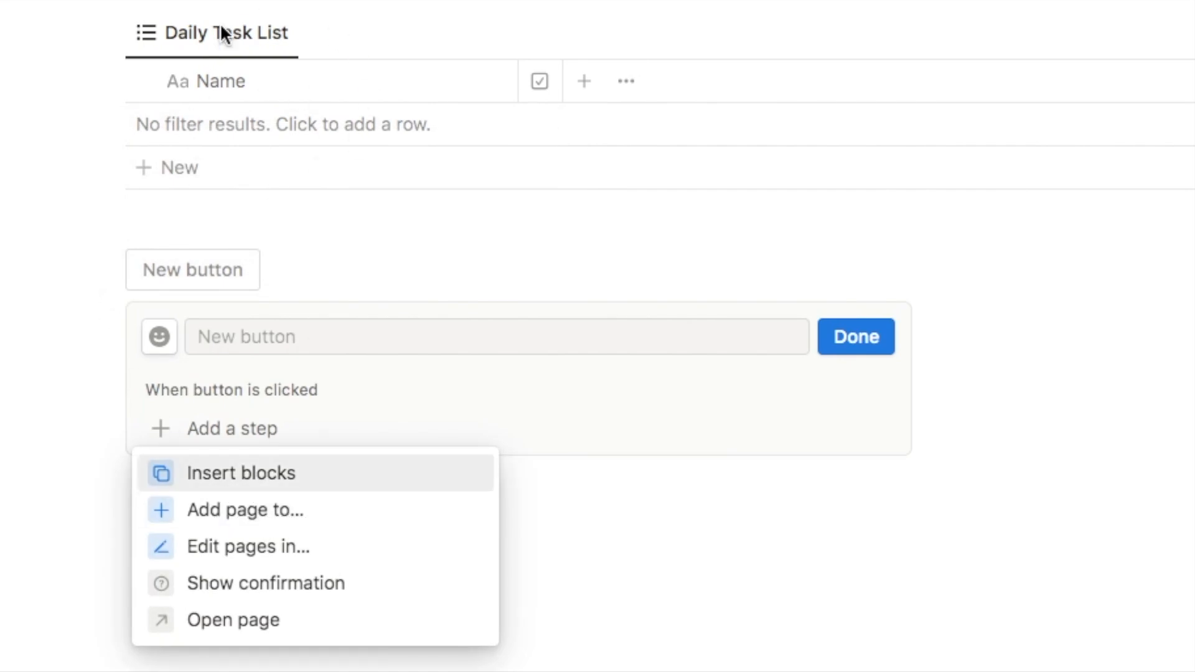
# Give the new button an action that adds a page named "Write in journal" to the Daily Task List database
pyautogui.click(222, 517)
pyautogui.scroll(-2, 280, 436)
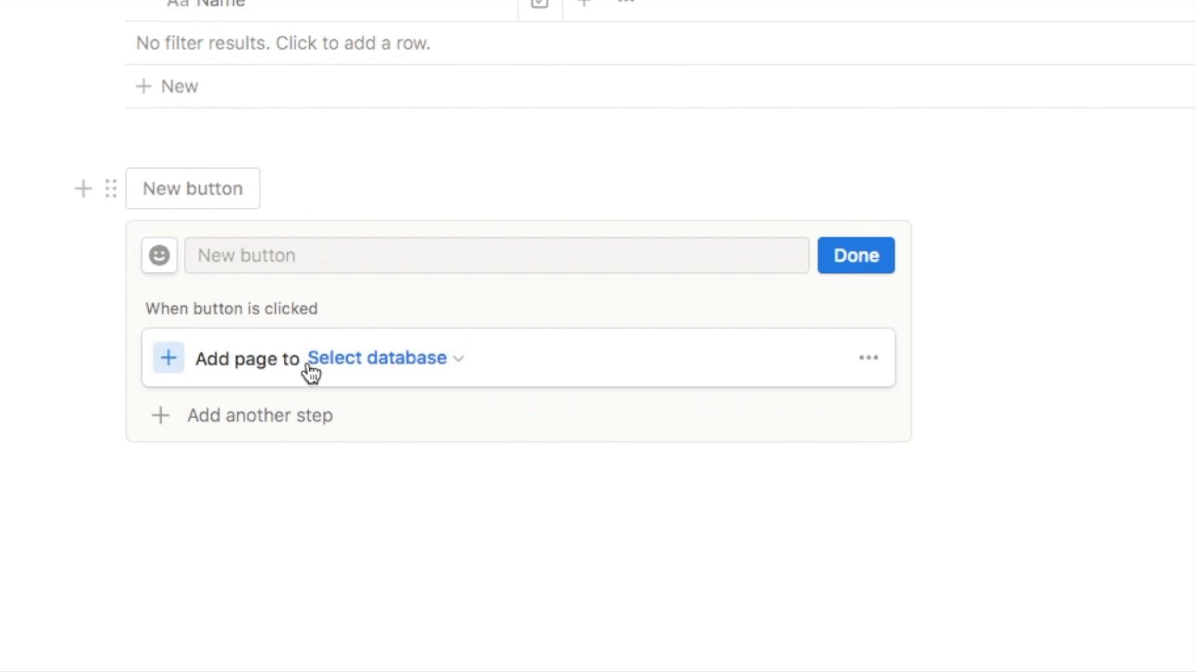
pyautogui.click(333, 365)
pyautogui.click(259, 40)
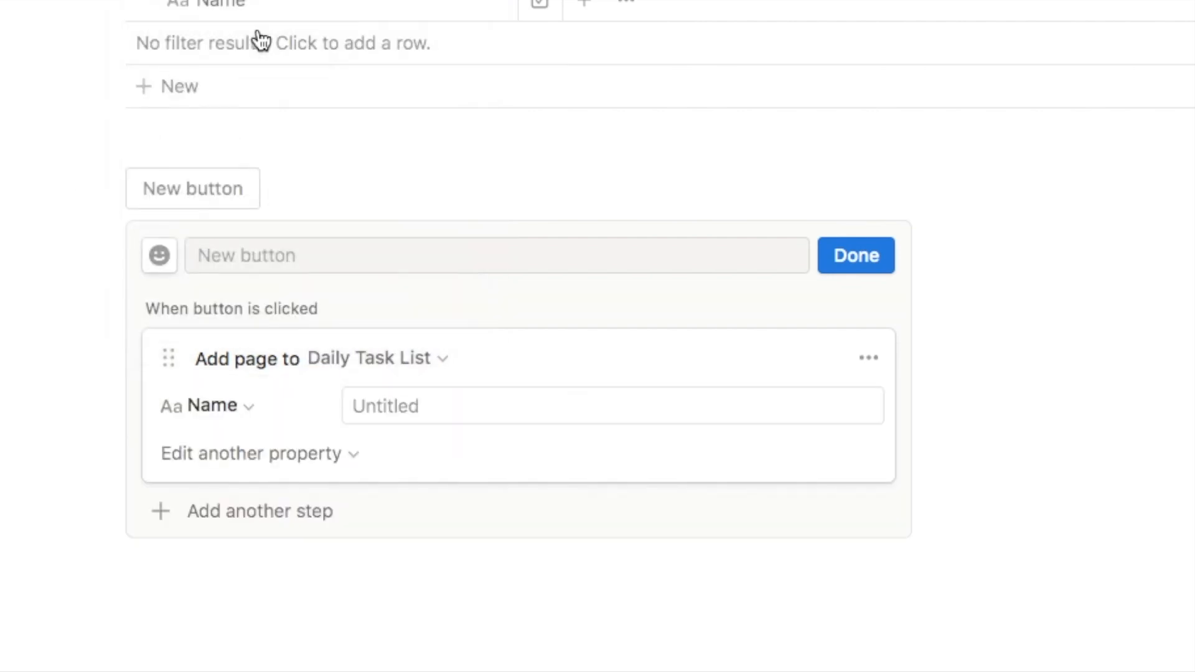
pyautogui.scroll(-1, 286, 389)
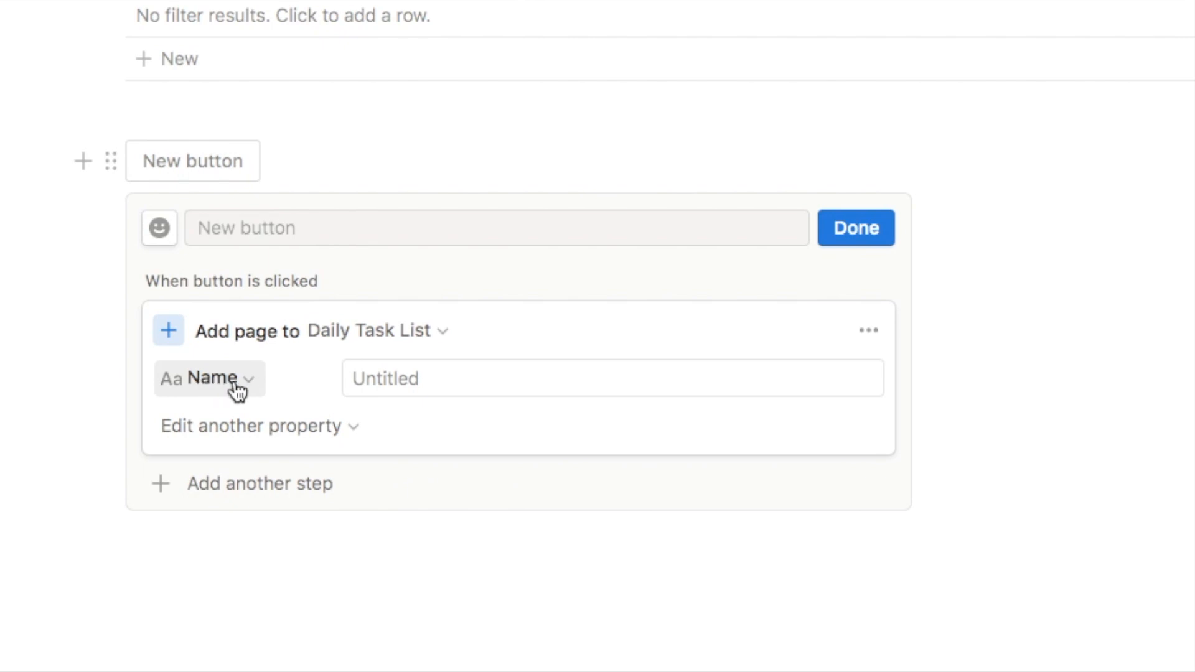
pyautogui.click(436, 382)
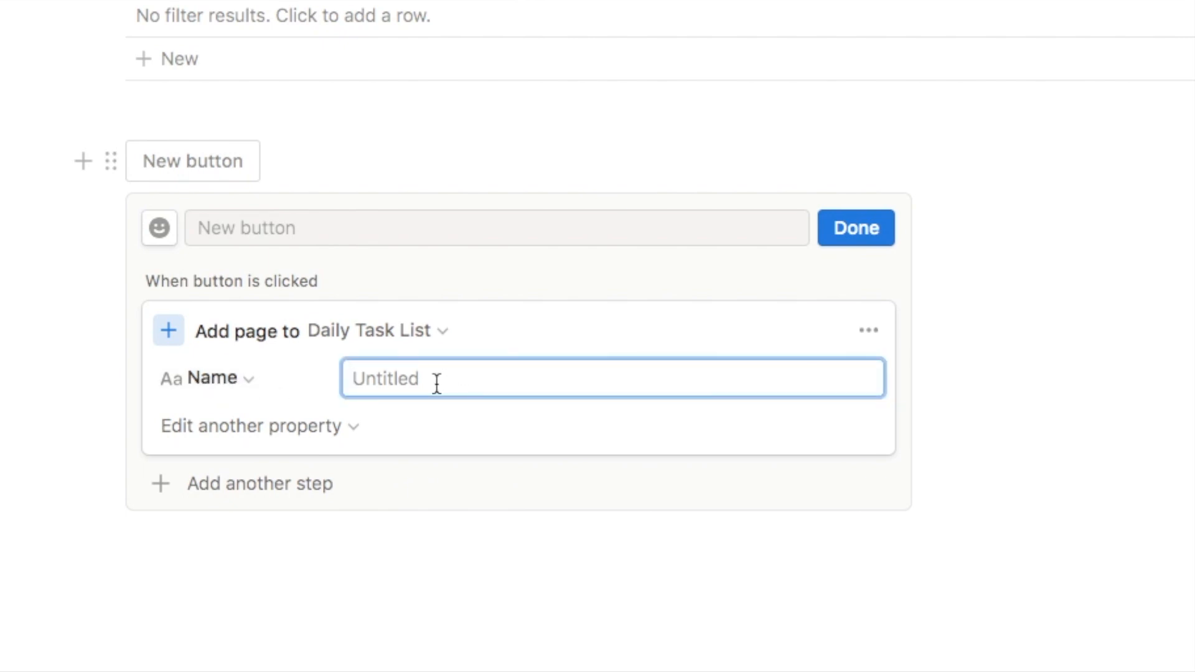
pyautogui.write('Write in journal')
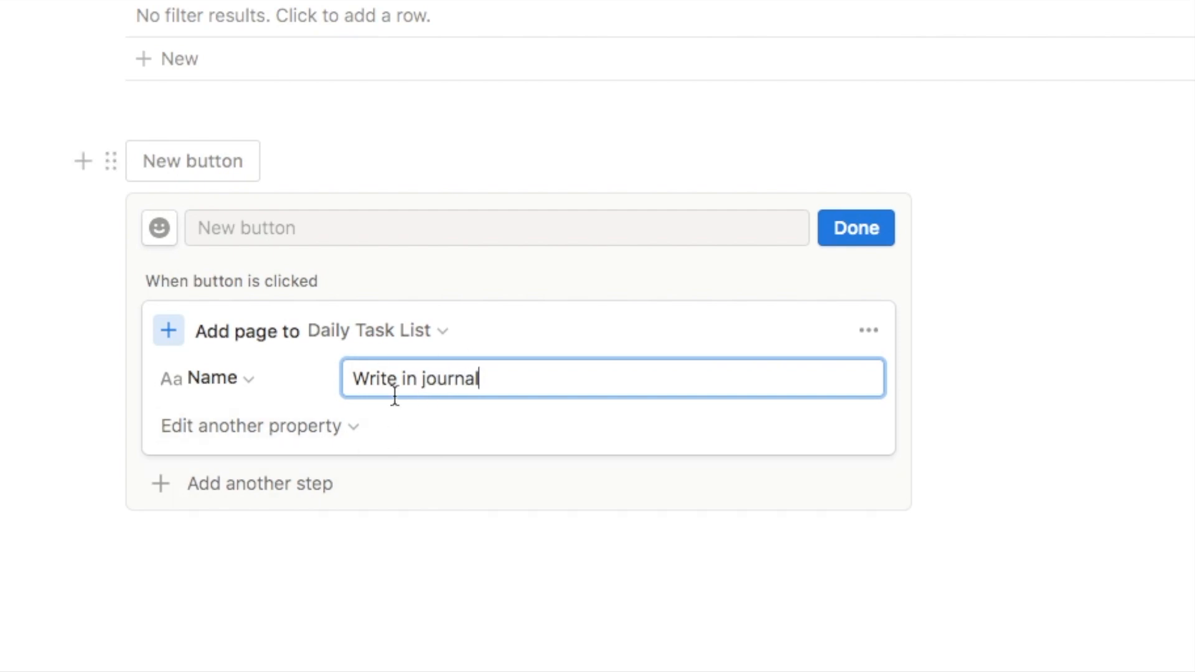
# Give the new button two more actions that add pages named "Walk dog" and "Go on a walk" to the Daily Task List database
pyautogui.click(231, 486)
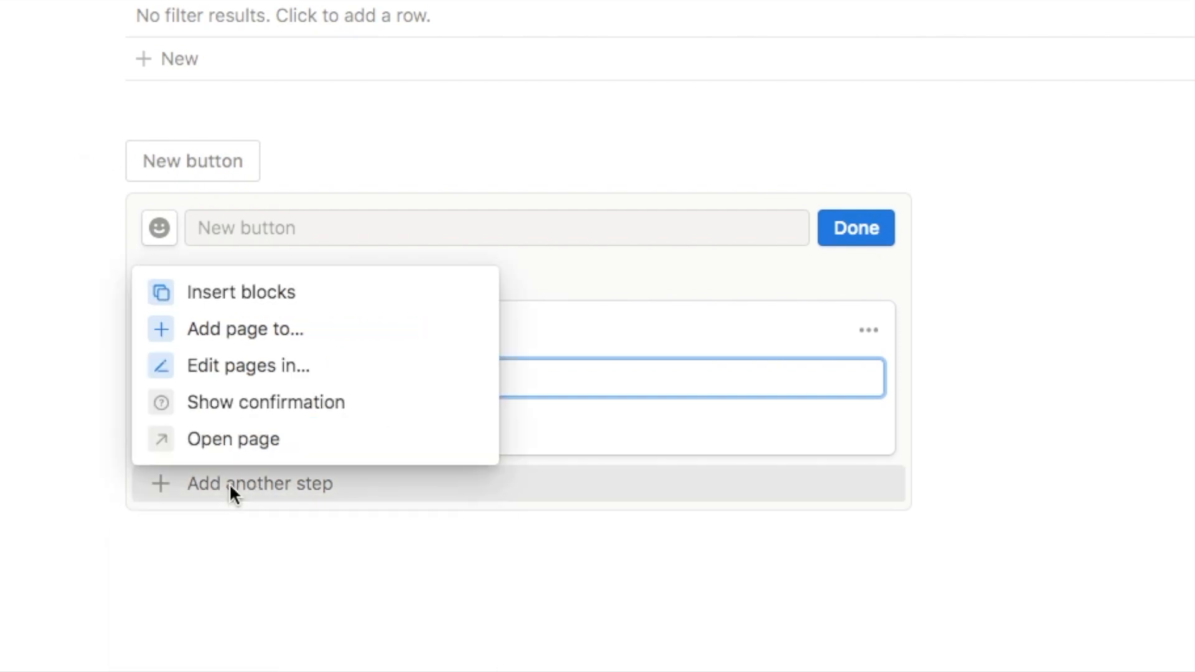
pyautogui.click(240, 330)
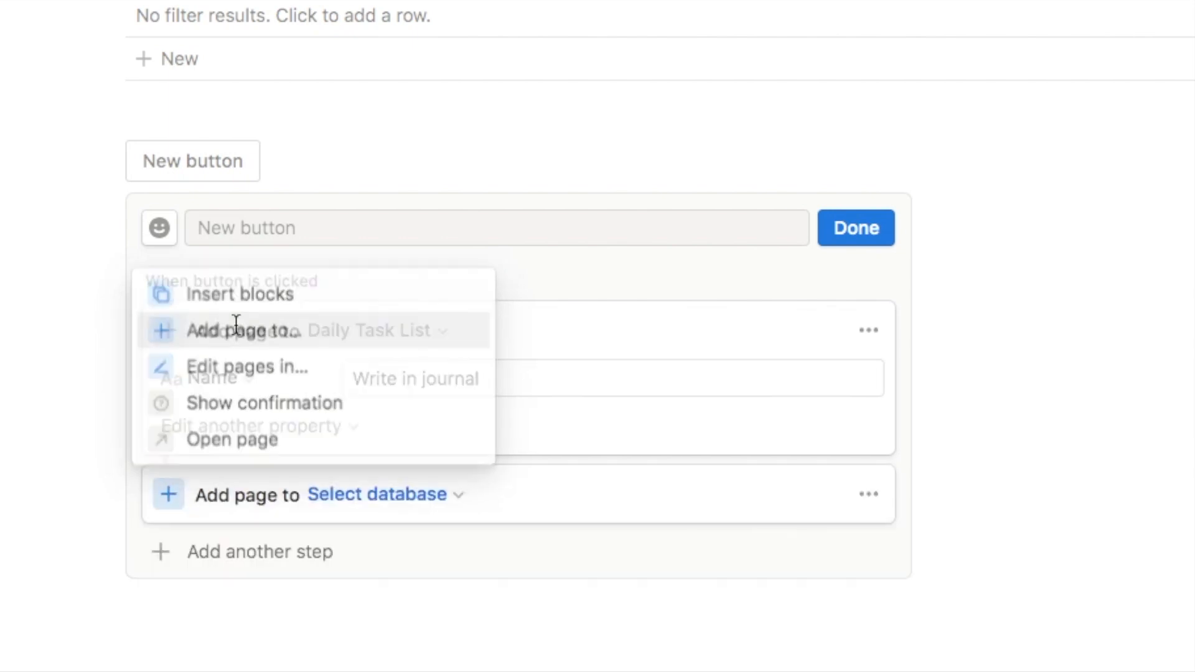
pyautogui.click(374, 499)
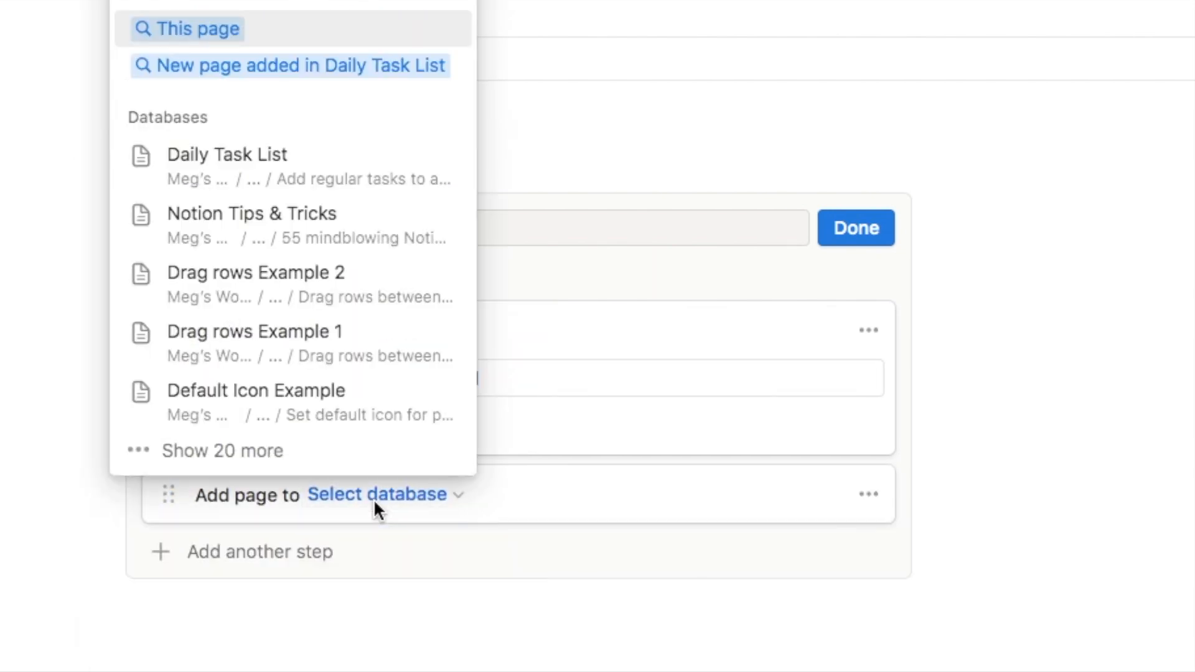
pyautogui.click(273, 160)
pyautogui.scroll(-3, 381, 427)
pyautogui.click(404, 457)
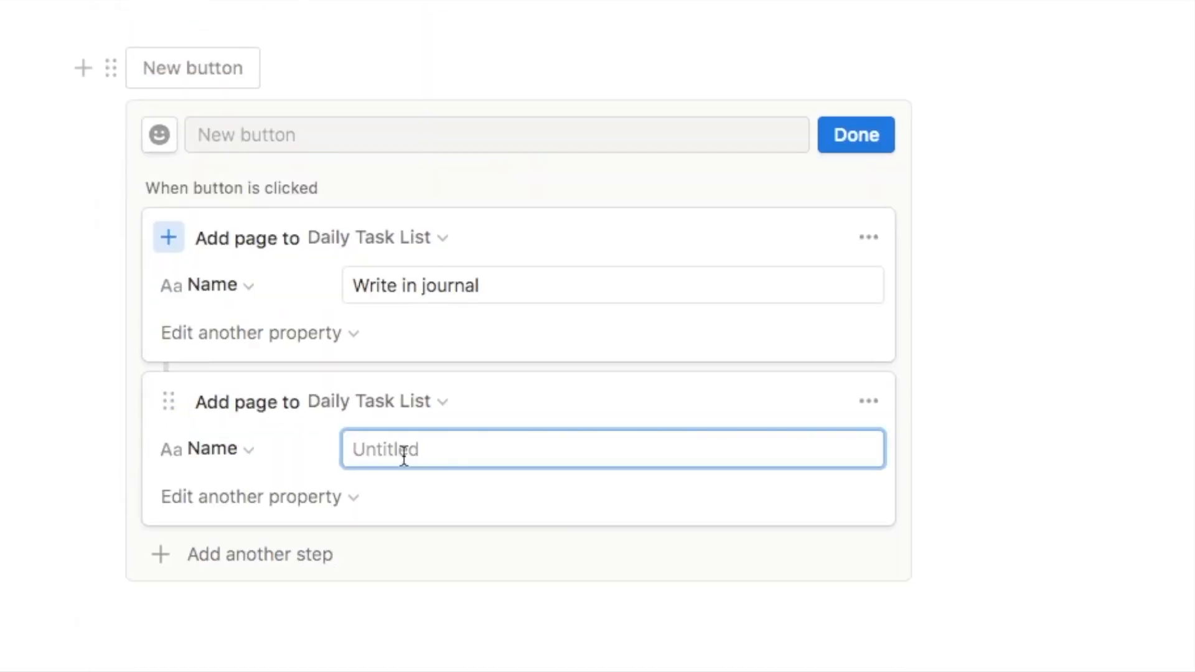
pyautogui.write('Walk dog')
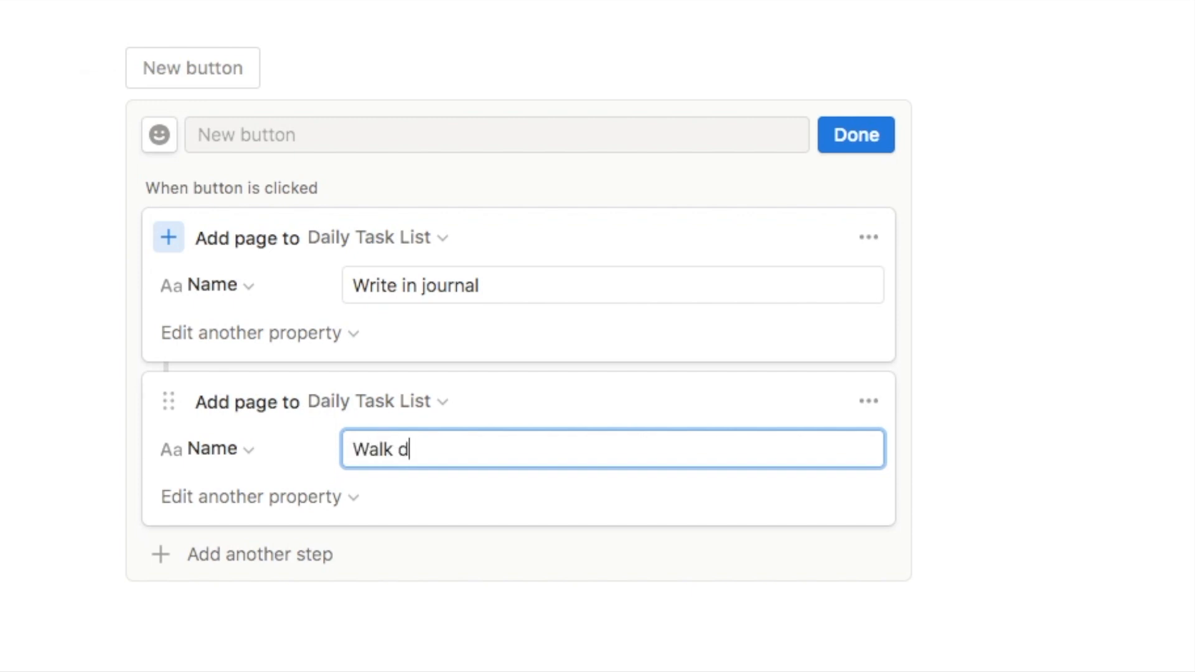
pyautogui.click(261, 556)
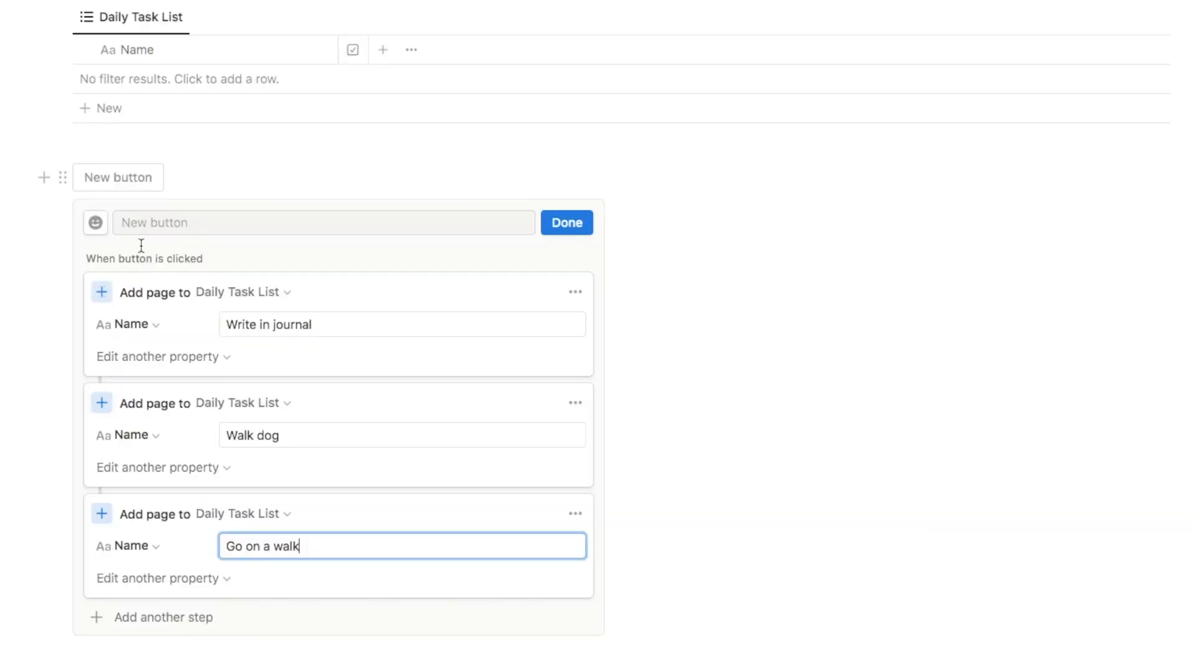
# Name the button "Add Daily Tasks", give it a black plus icon, save it and run it
pyautogui.click(132, 223)
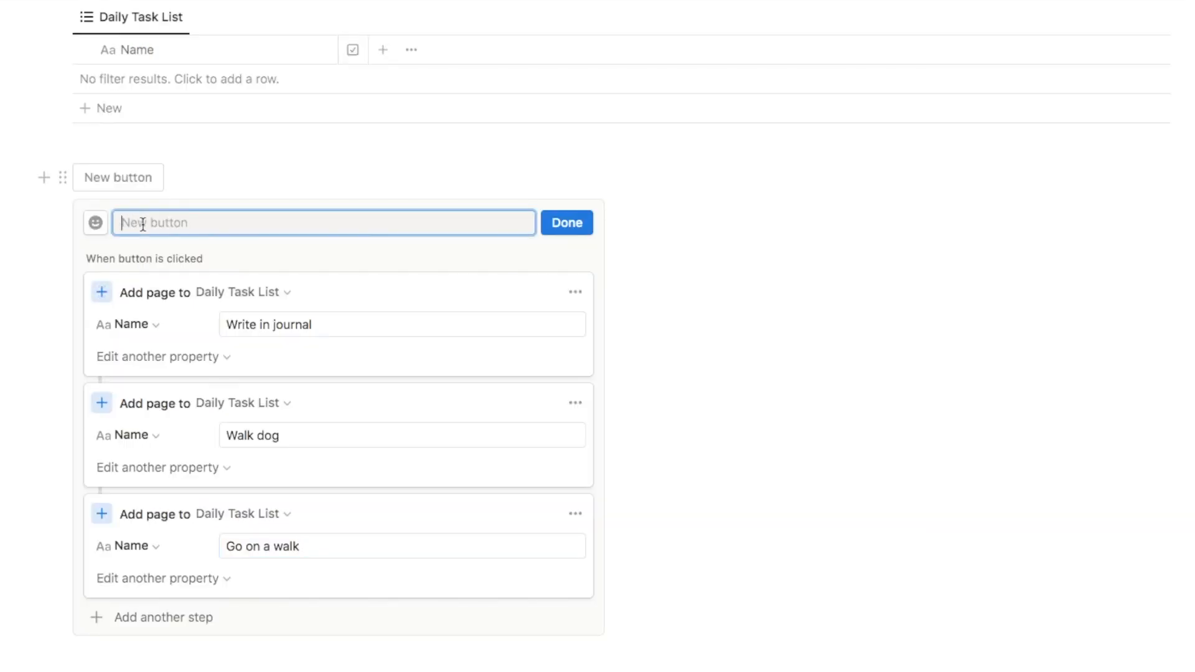
pyautogui.write('Add Daily Tasks')
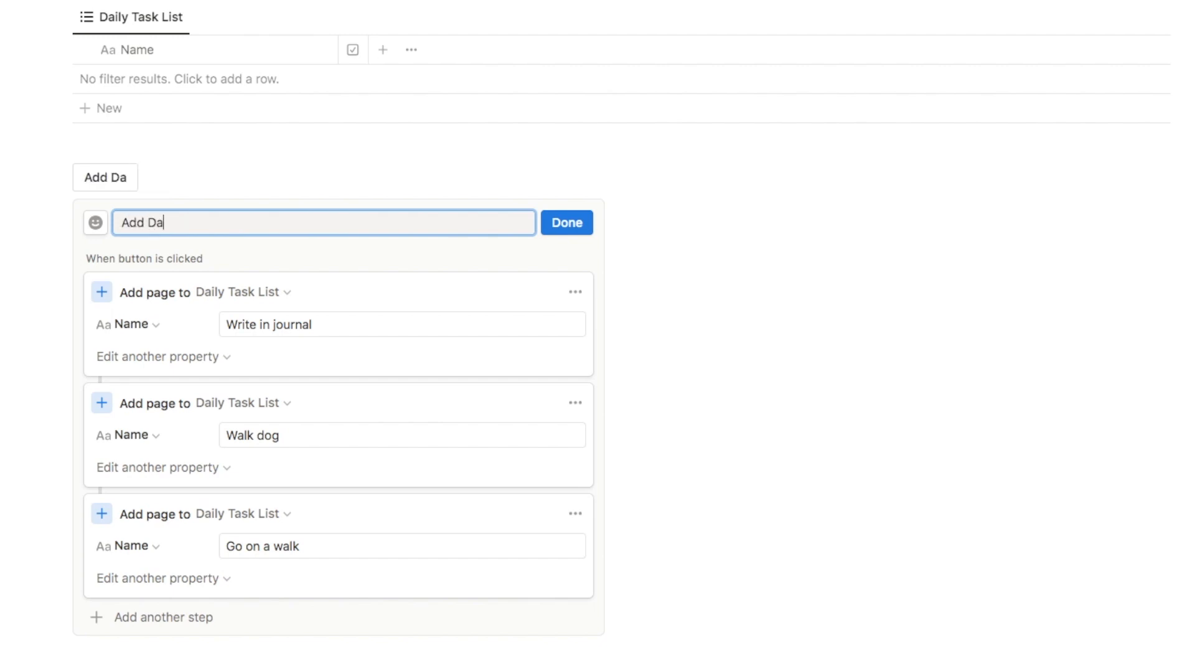
pyautogui.click(96, 228)
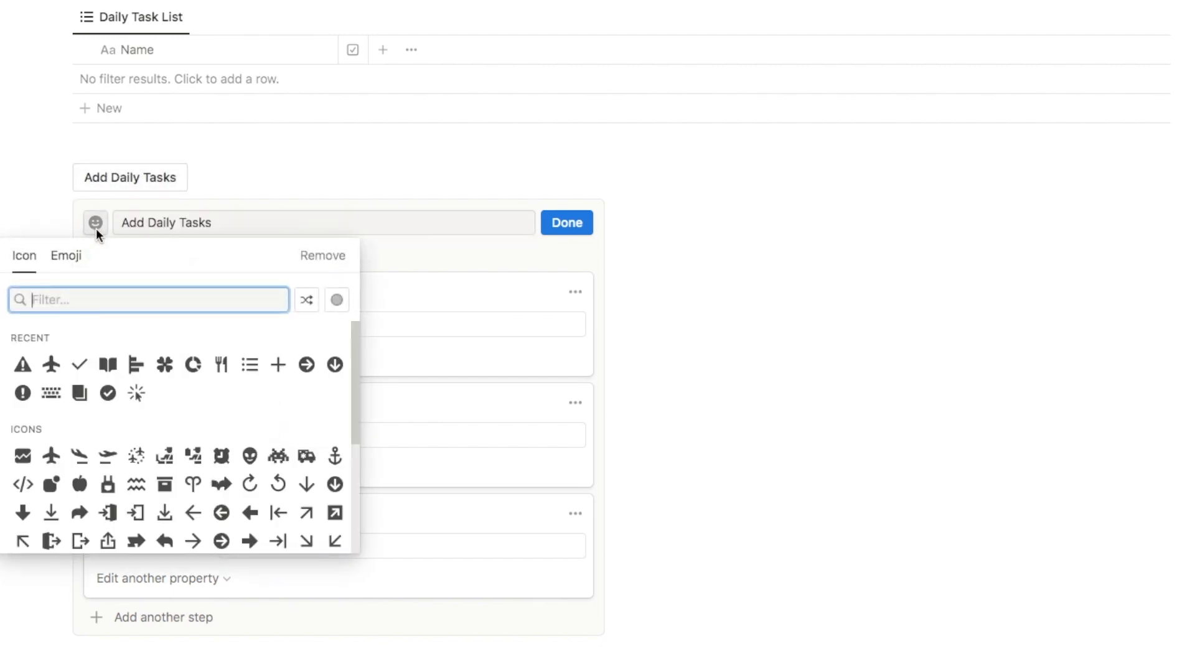
pyautogui.moveTo(278, 365)
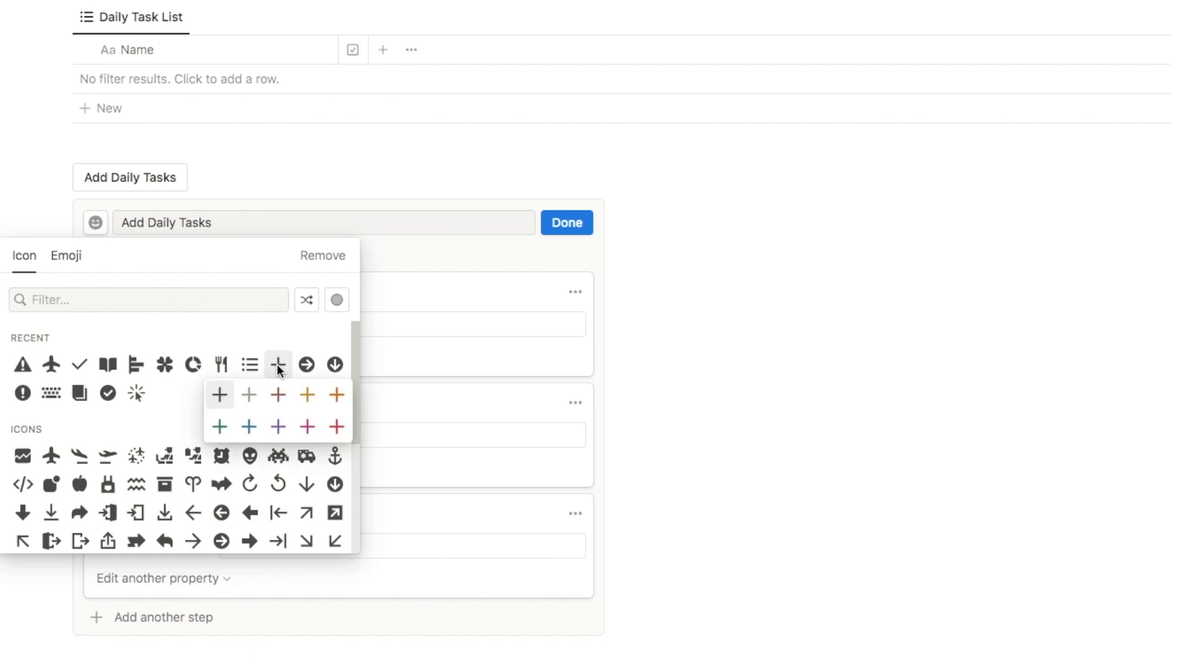
pyautogui.click(220, 397)
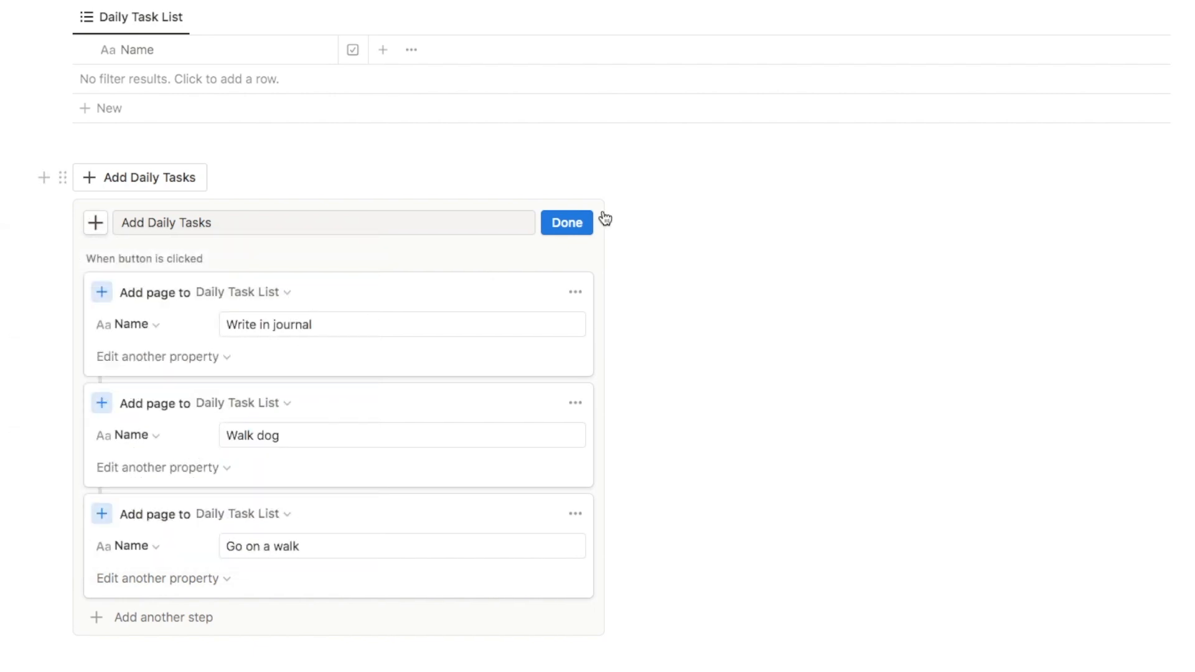
pyautogui.click(568, 223)
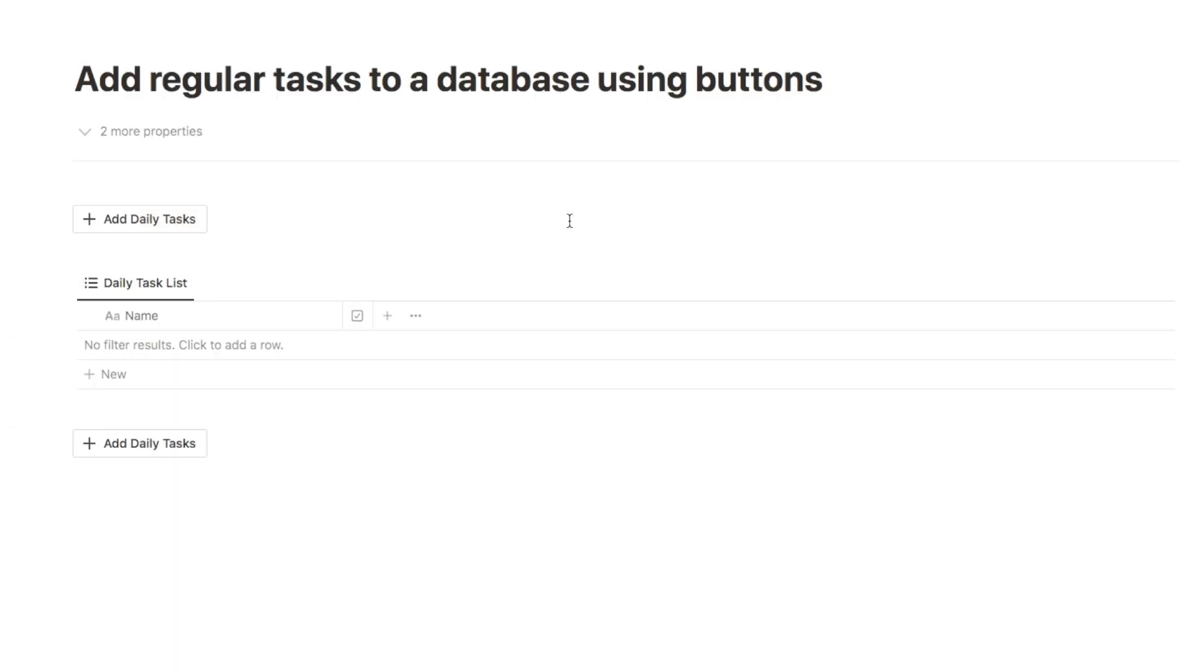
pyautogui.click(140, 446)
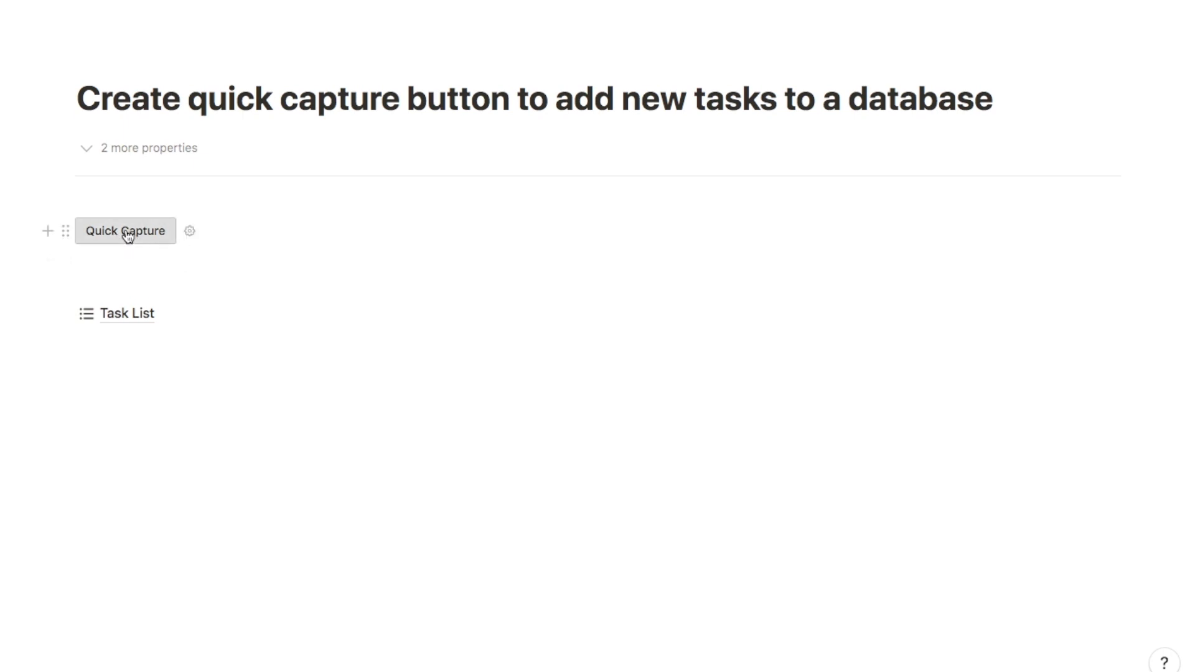
# Use the Quick Capture button to add a "Meeting at 5PM" task dated September 15, 2023, and check it in the Task List
pyautogui.click(124, 315)
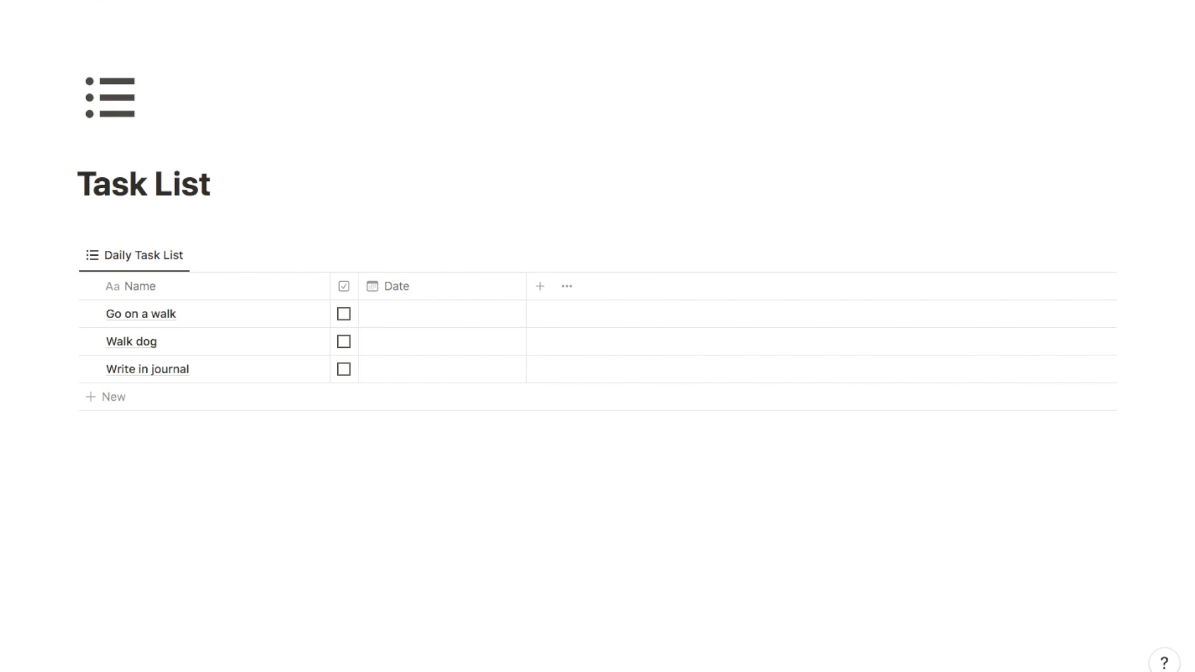
pyautogui.press('super+bracketleft')
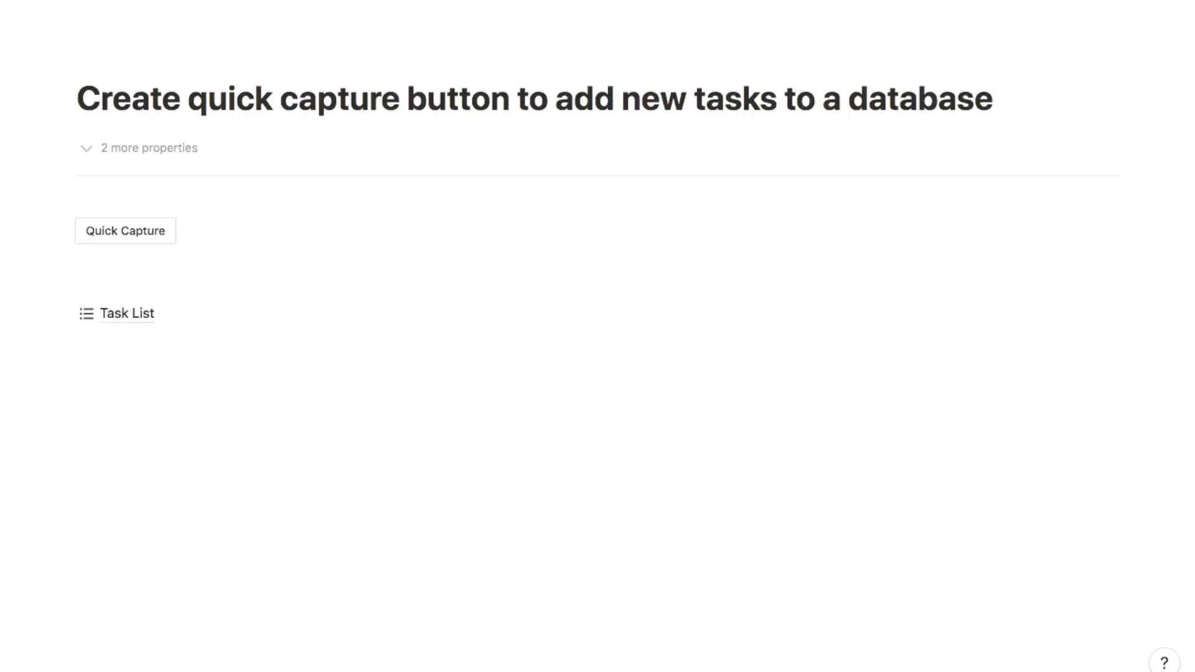
pyautogui.click(115, 239)
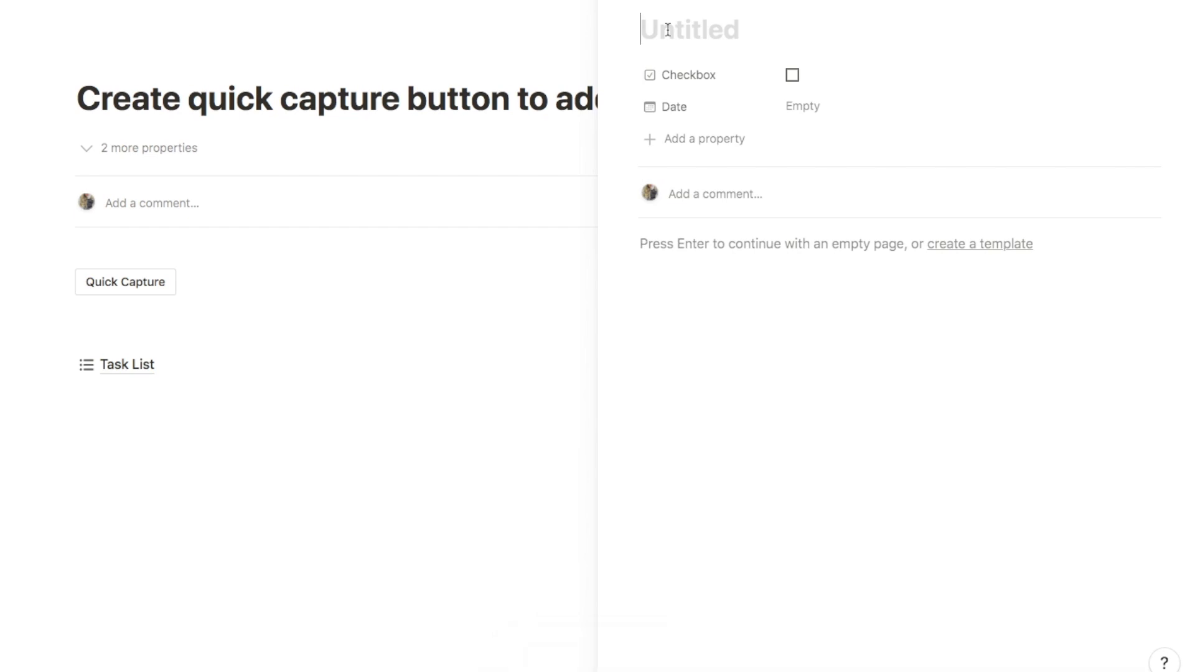
pyautogui.write('Meeting at 5PM')
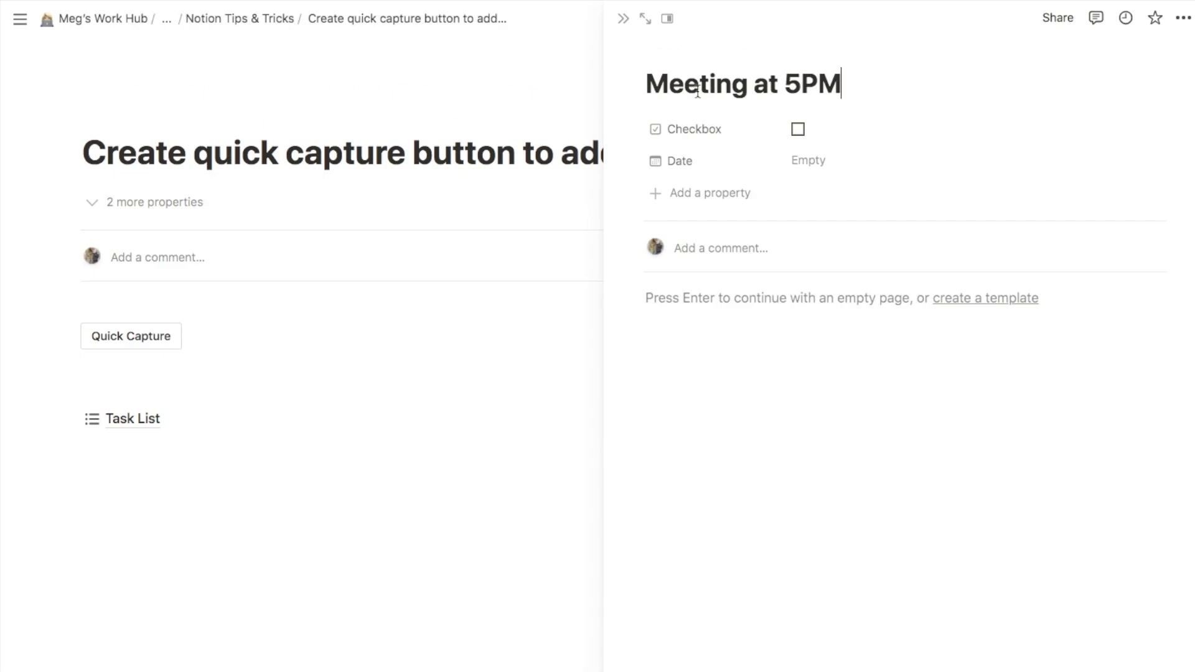
pyautogui.click(818, 161)
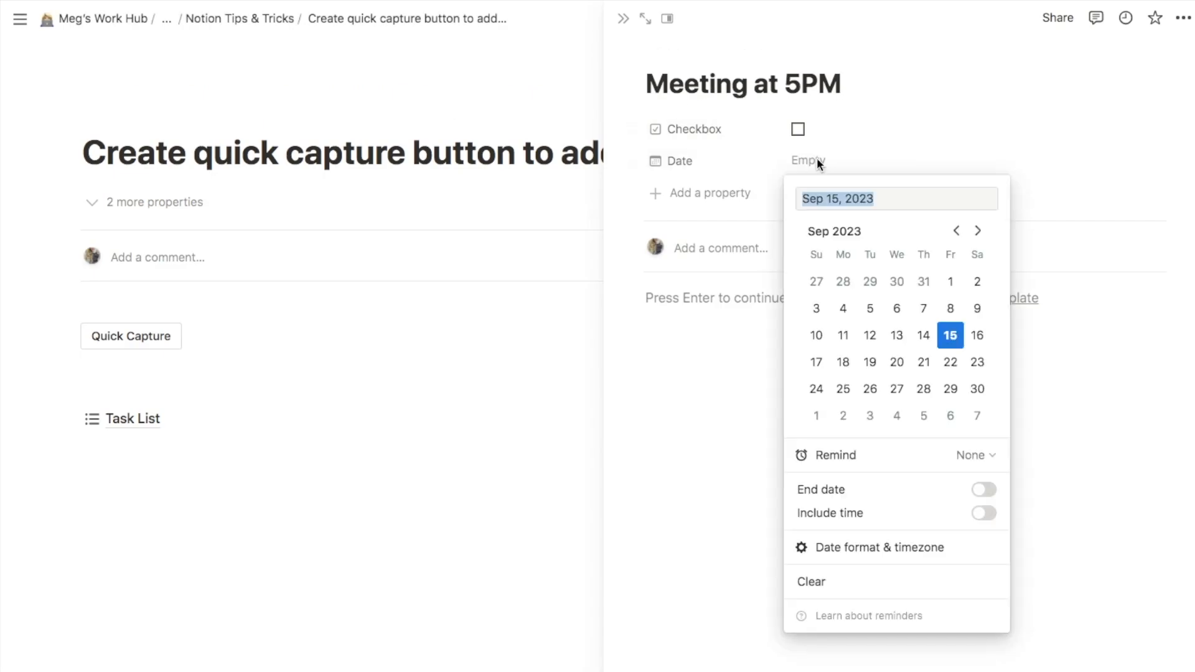
pyautogui.click(951, 336)
pyautogui.press('Escape')
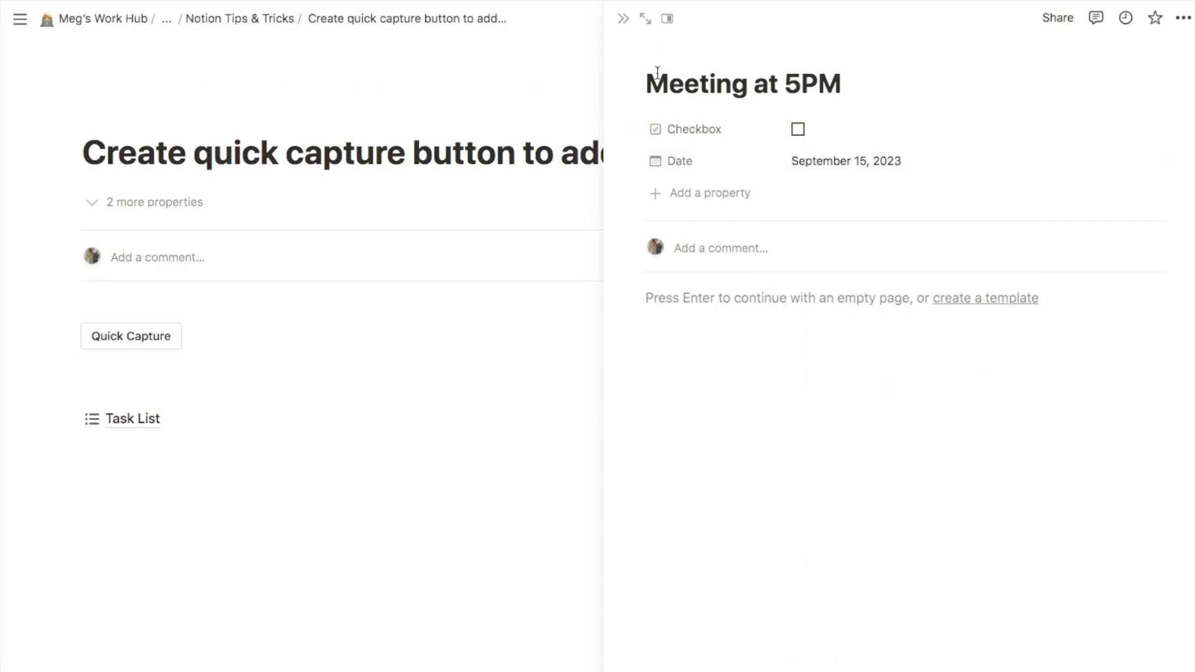
pyautogui.click(620, 19)
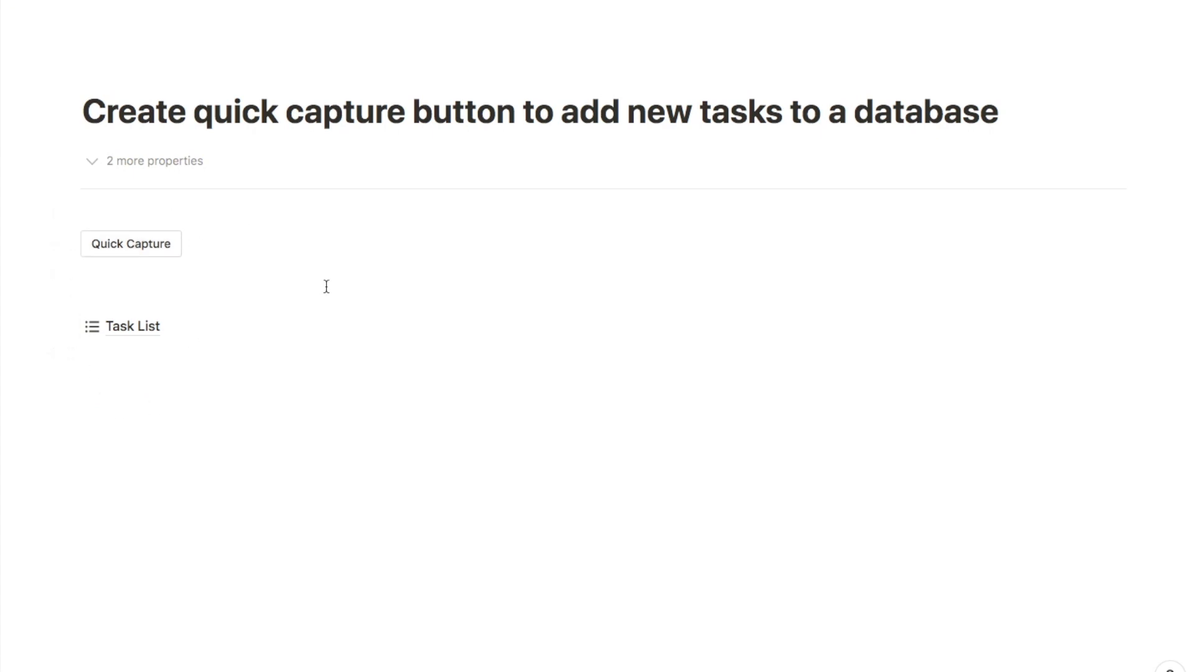
pyautogui.click(132, 328)
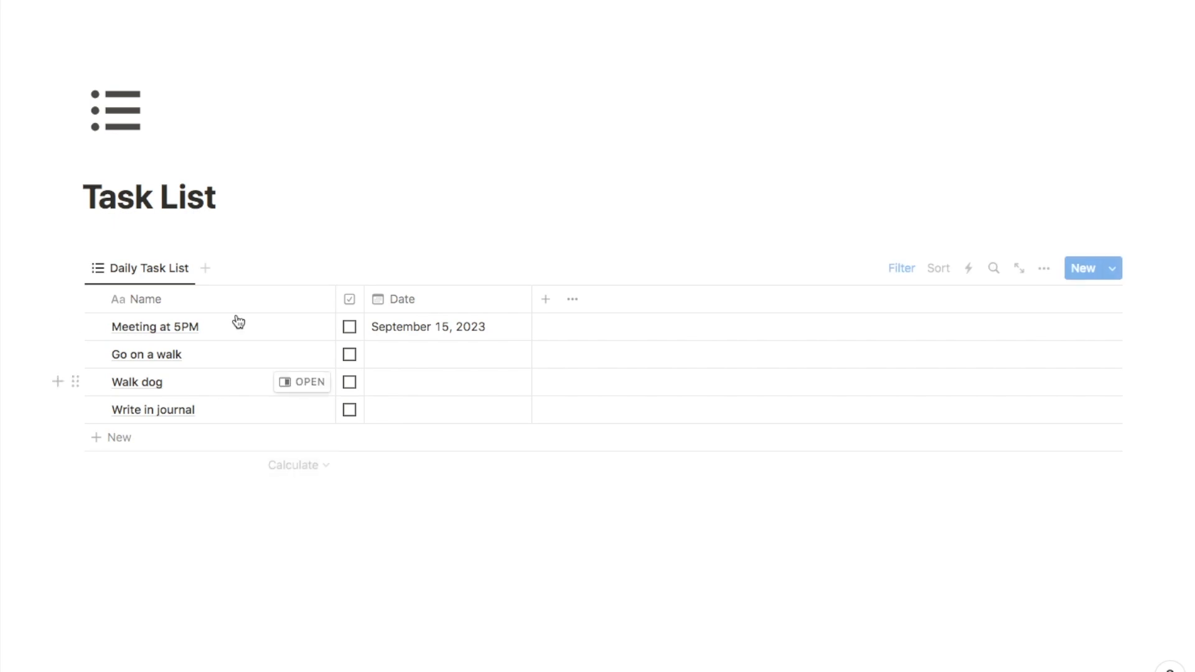
pyautogui.click(249, 7)
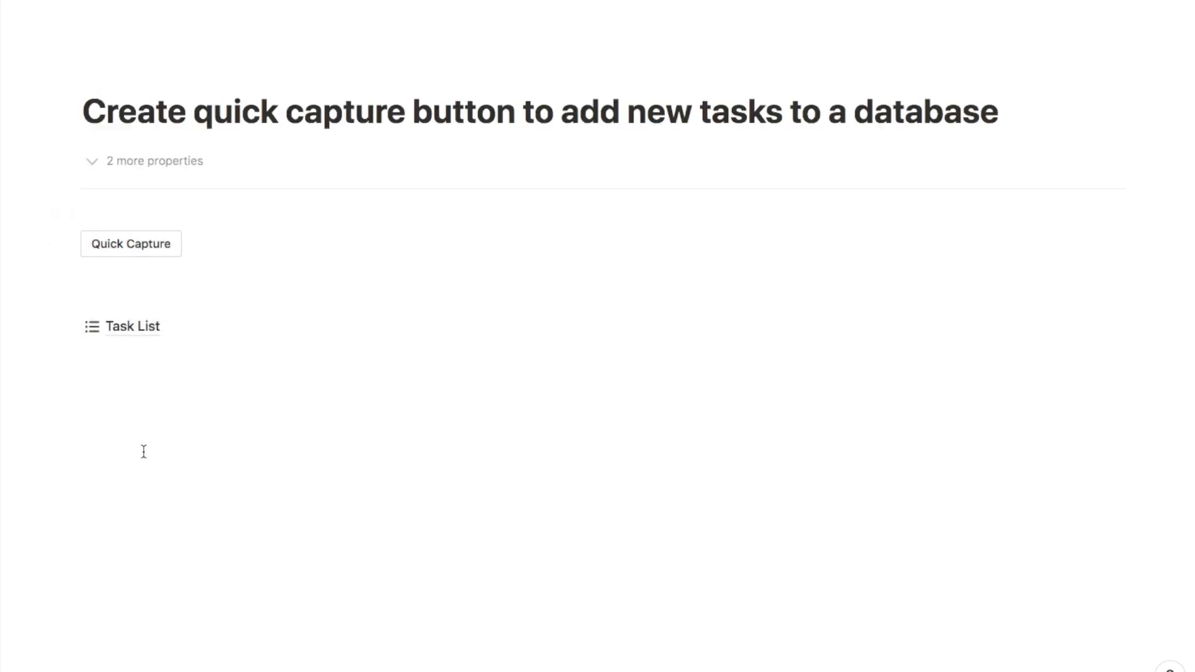
# Insert a Button block below the Task List link with an action that adds a page to the Daily Task List database
pyautogui.click(118, 440)
pyautogui.write('/but')
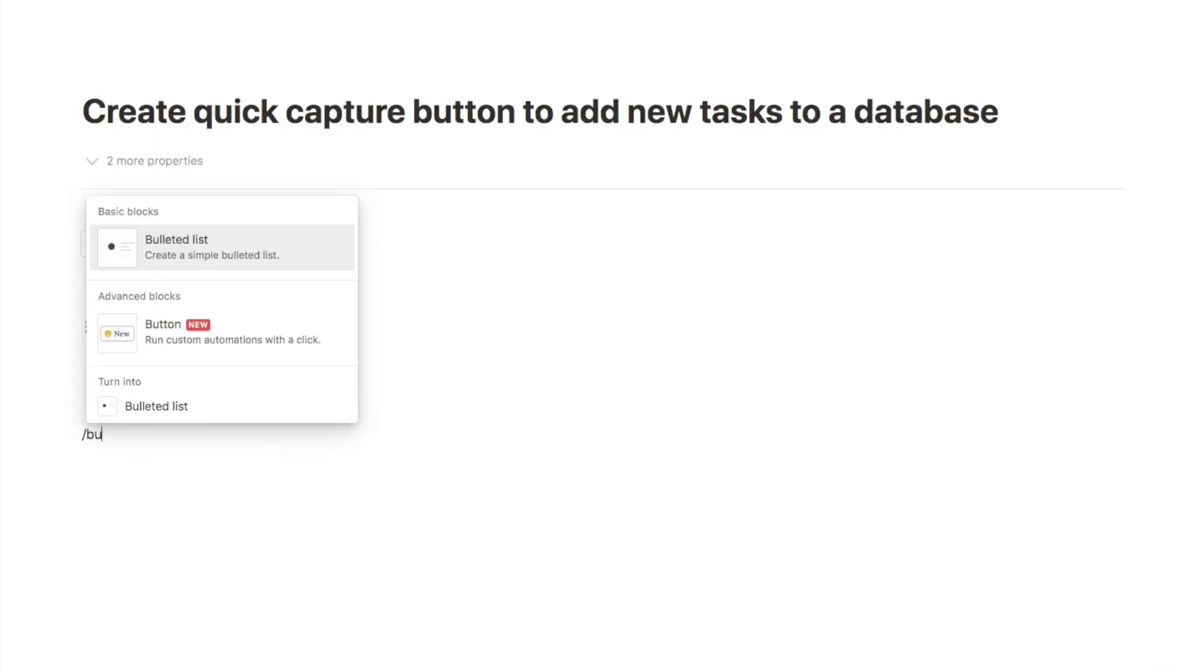
pyautogui.click(176, 405)
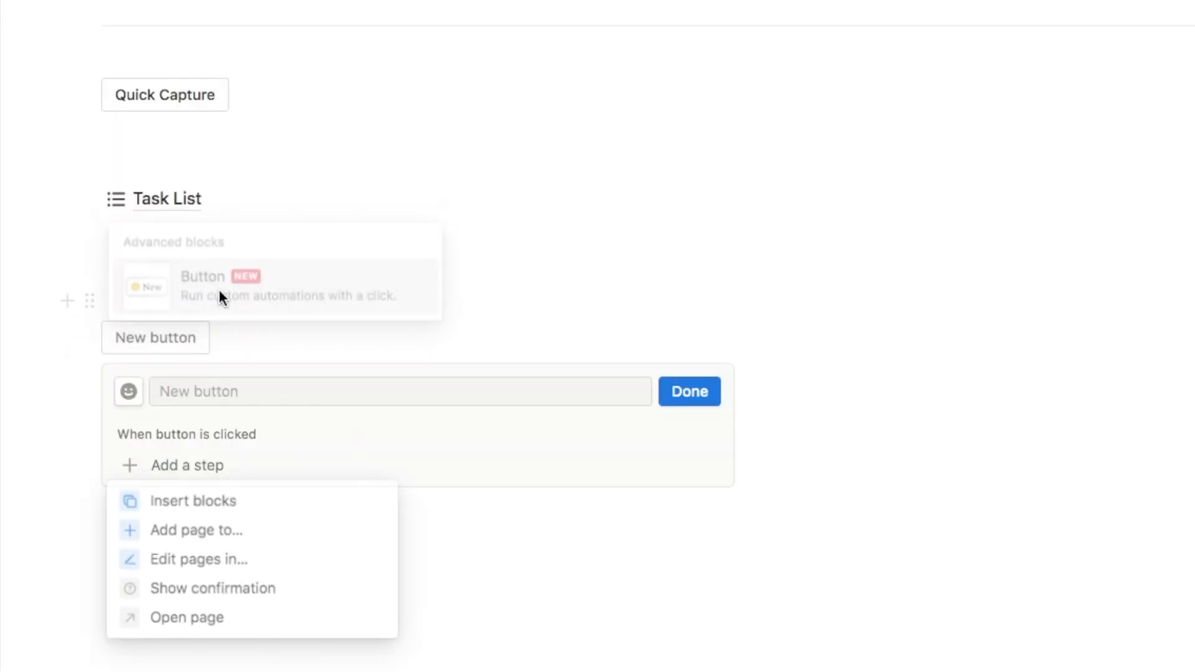
pyautogui.click(210, 533)
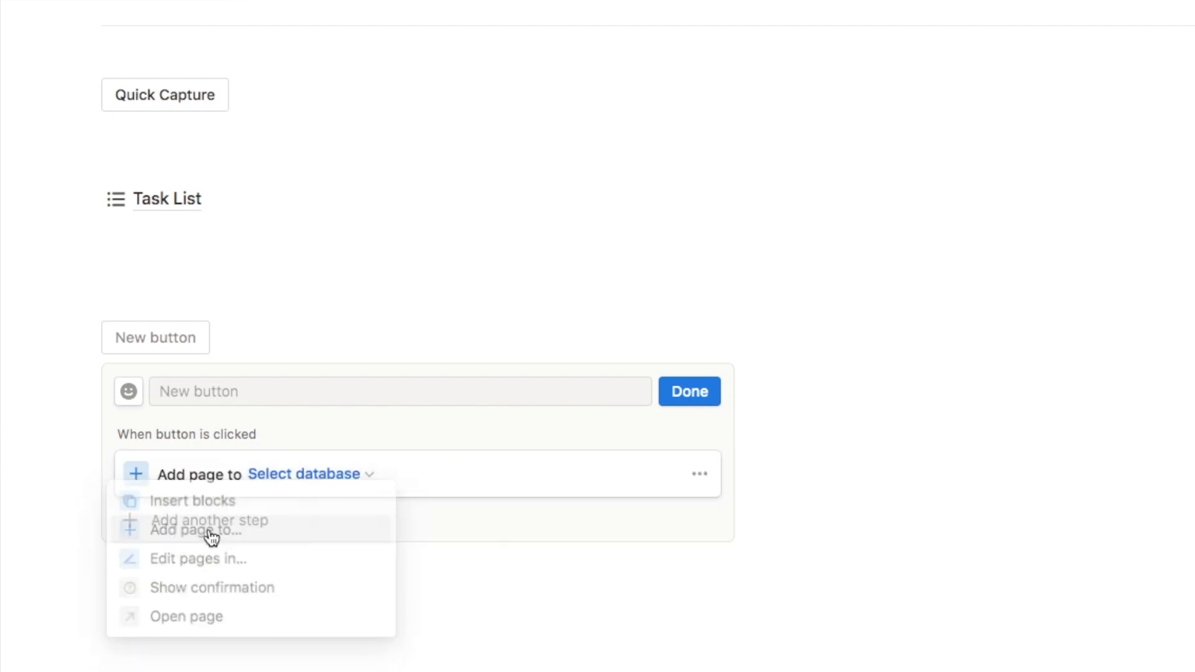
pyautogui.click(298, 492)
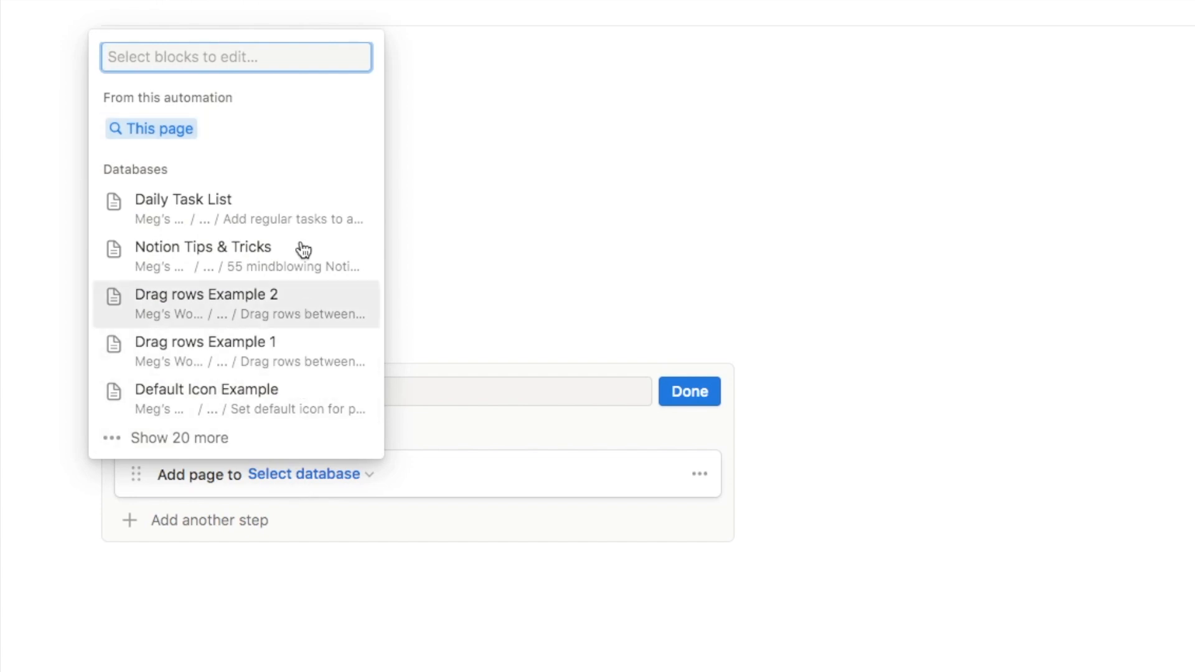
pyautogui.click(204, 208)
pyautogui.scroll(-2, 331, 476)
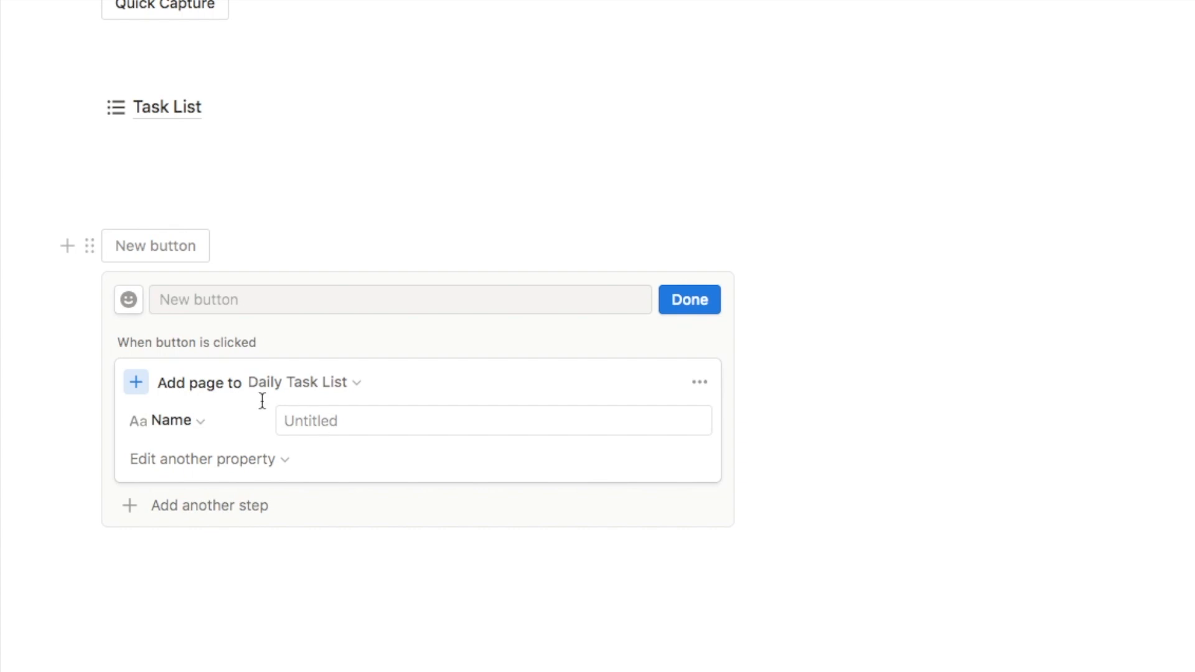
pyautogui.scroll(-1, 249, 461)
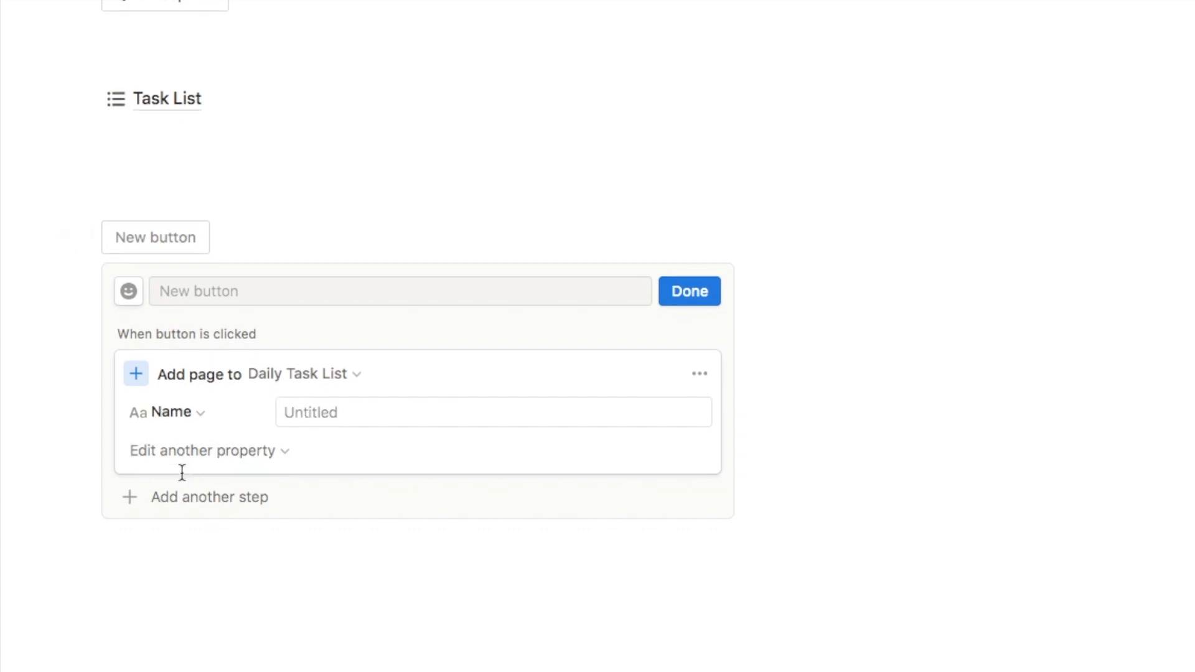
# Add a second action to the button that opens the newly added page in Side peek
pyautogui.click(166, 506)
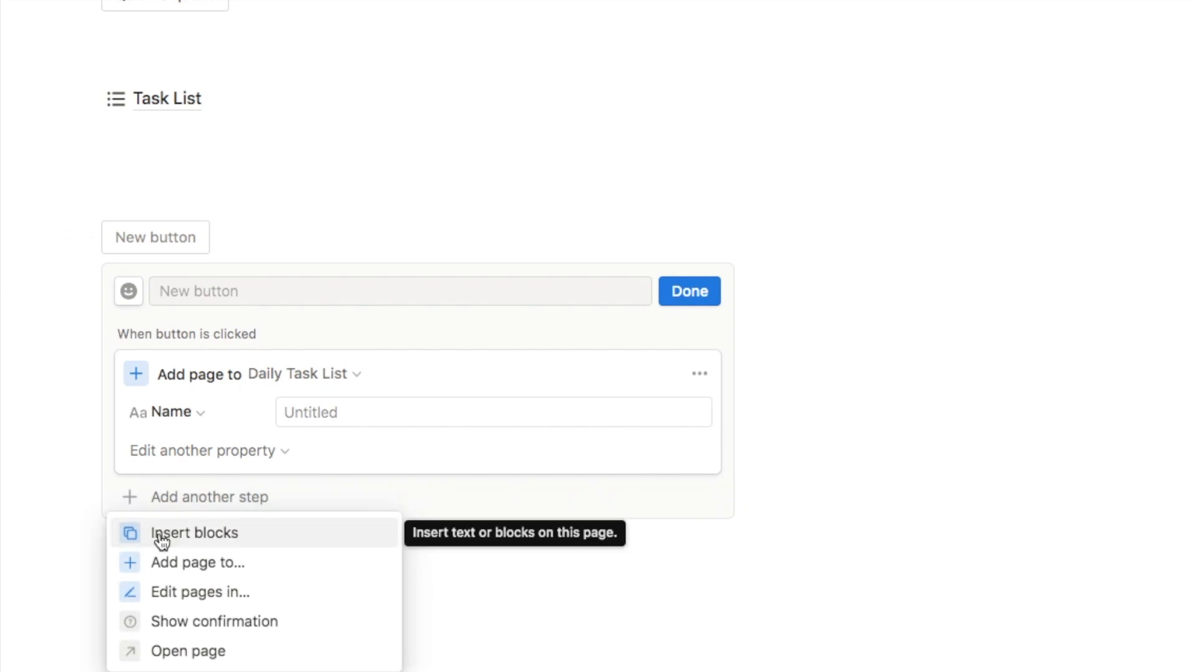
pyautogui.click(181, 653)
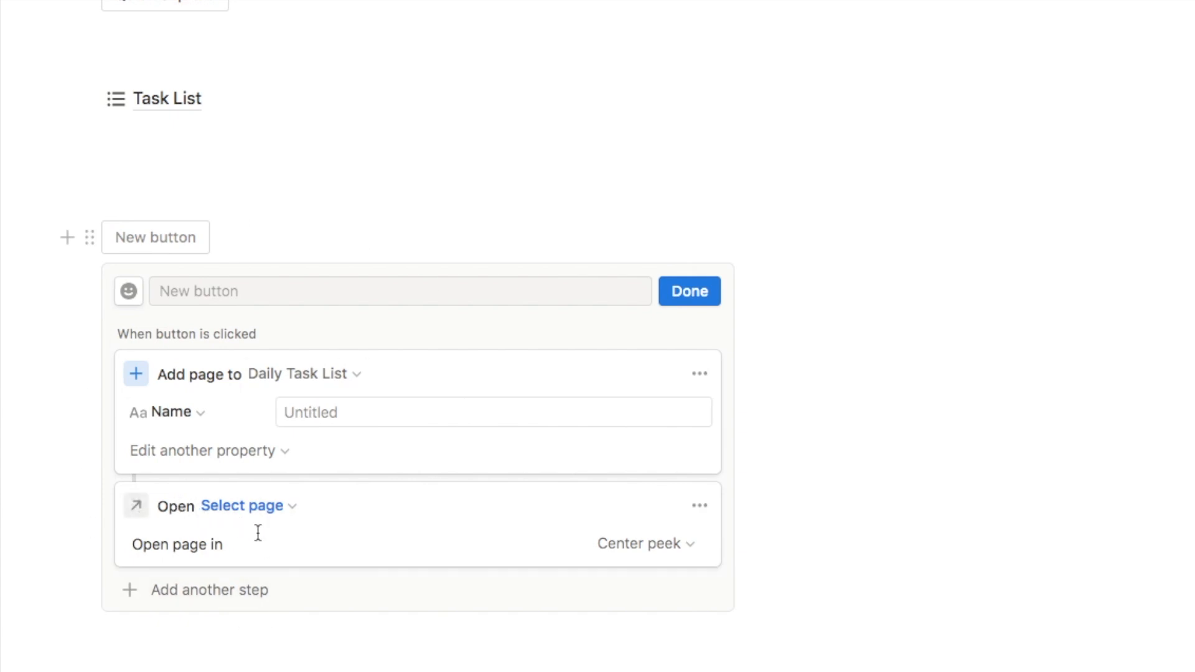
pyautogui.scroll(-1, 352, 509)
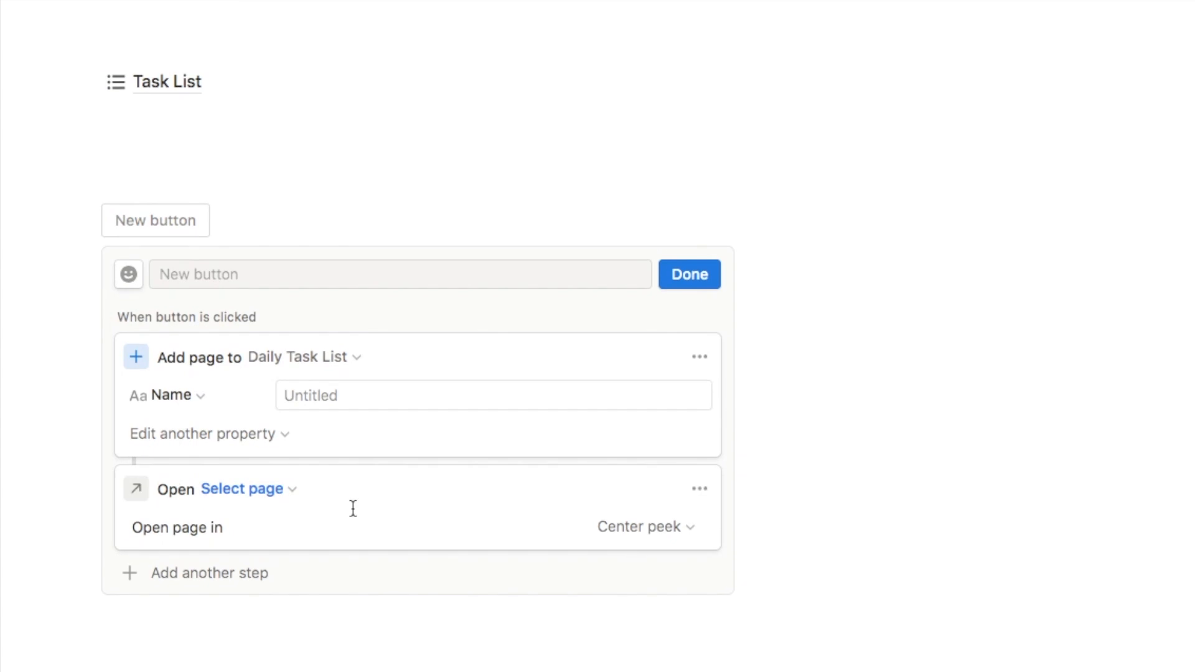
pyautogui.click(235, 493)
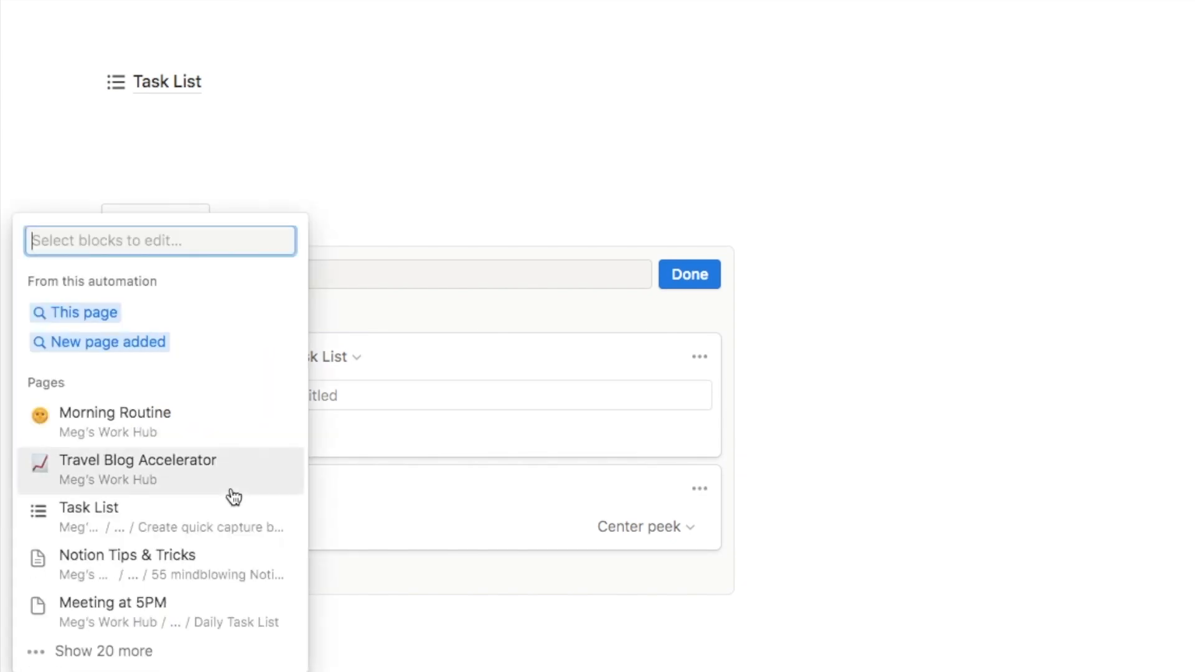
pyautogui.click(112, 347)
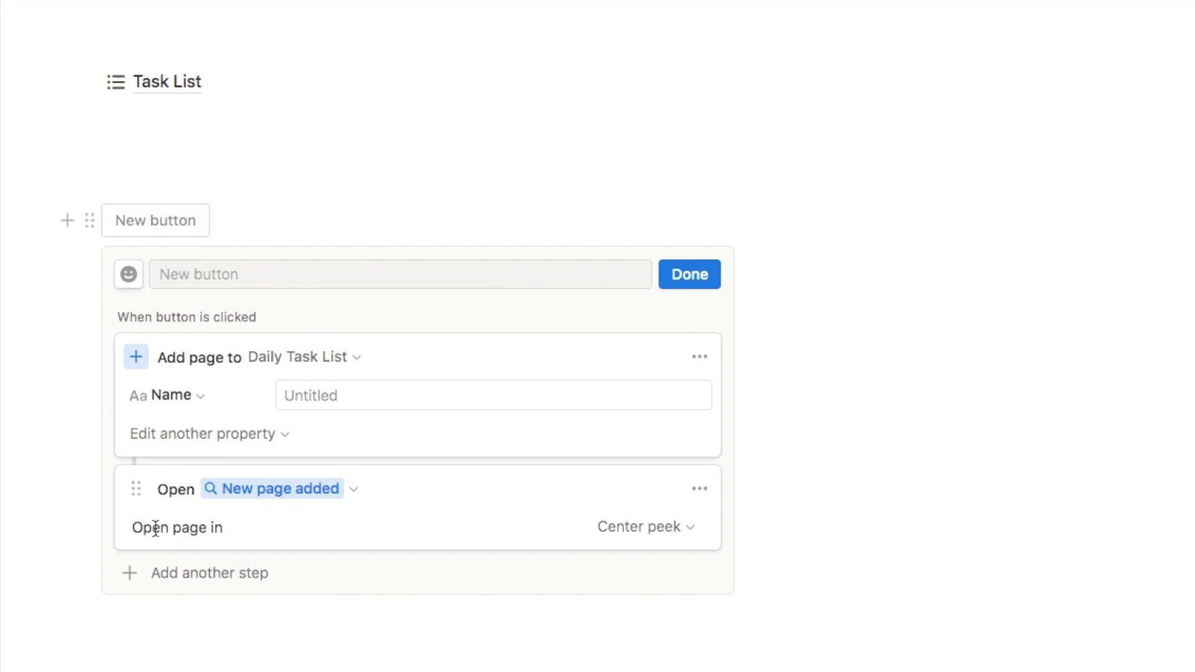
pyautogui.click(664, 528)
pyautogui.click(566, 357)
# Name the button "Quick Capture" and save its configuration
pyautogui.click(256, 281)
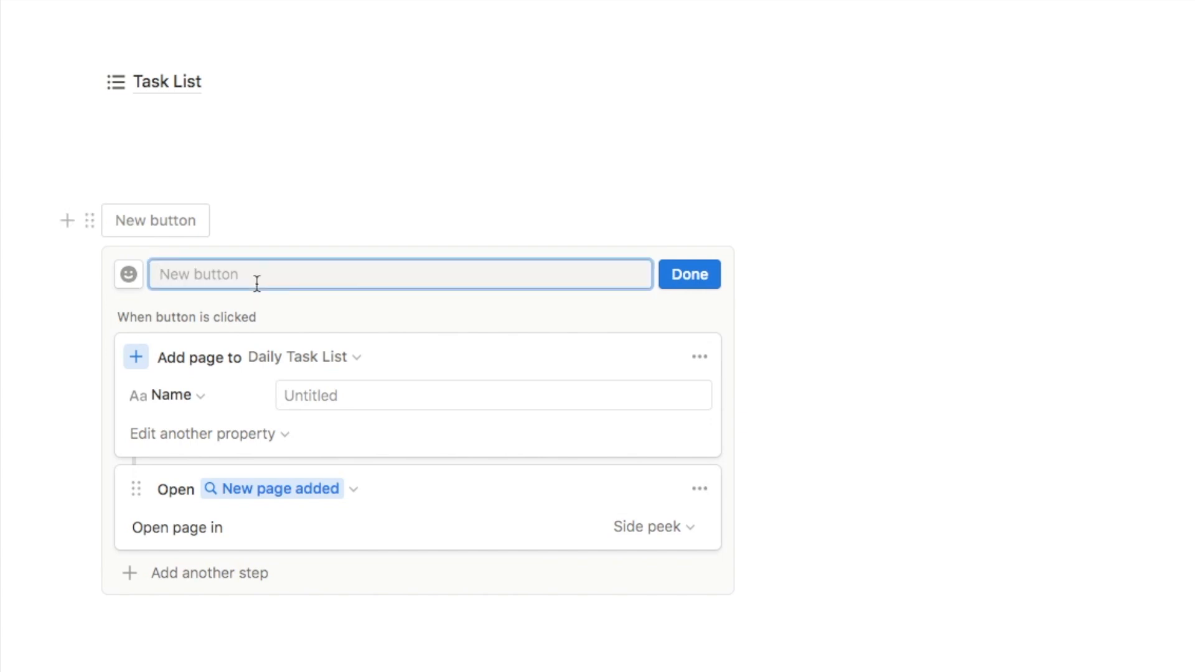
pyautogui.write('Quick Capture')
pyautogui.click(675, 278)
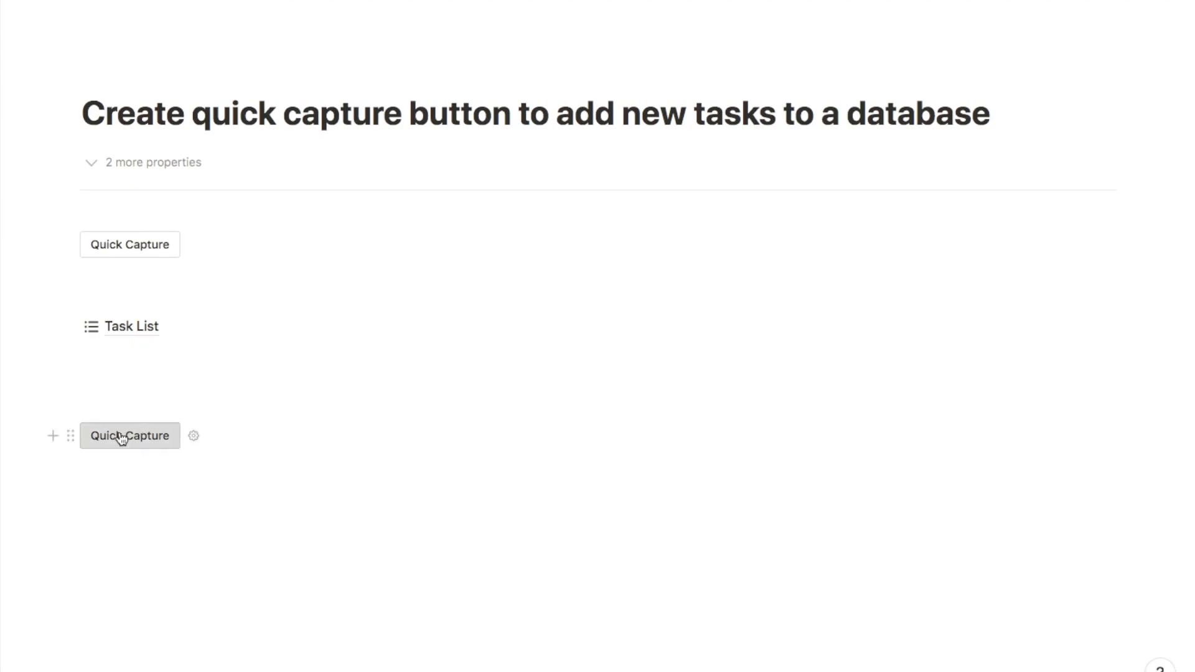
# Use the new Quick Capture button to add a "Hair appointment" task dated September 15, 2023, and open the Task List
pyautogui.click(122, 437)
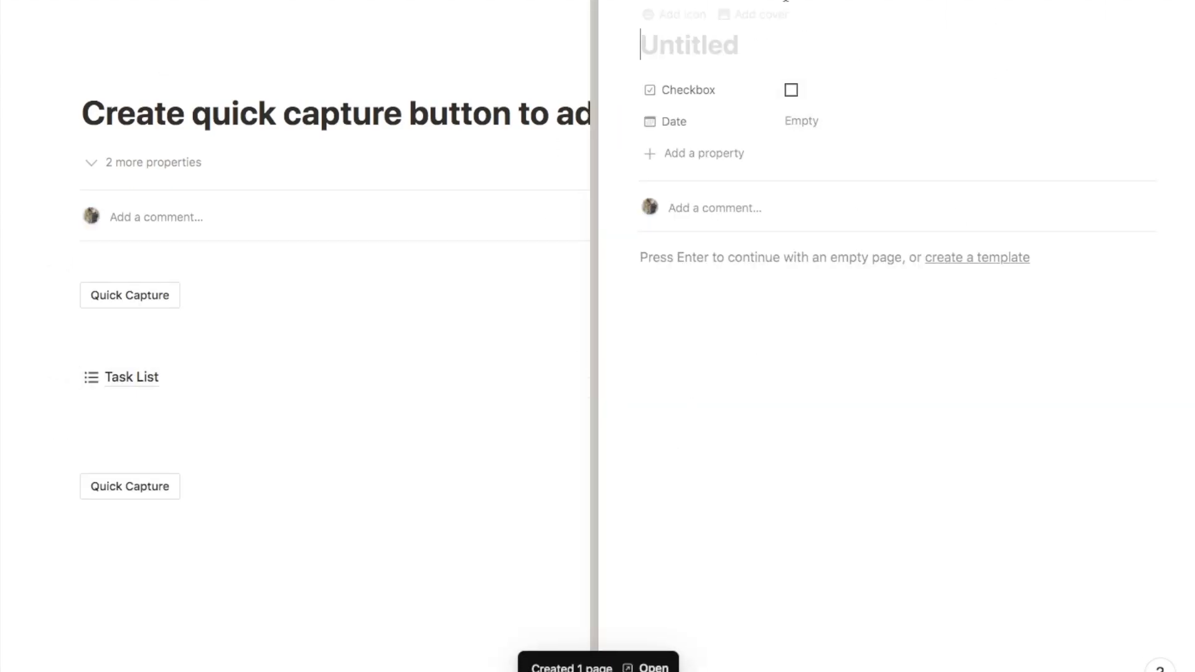
pyautogui.click(717, 52)
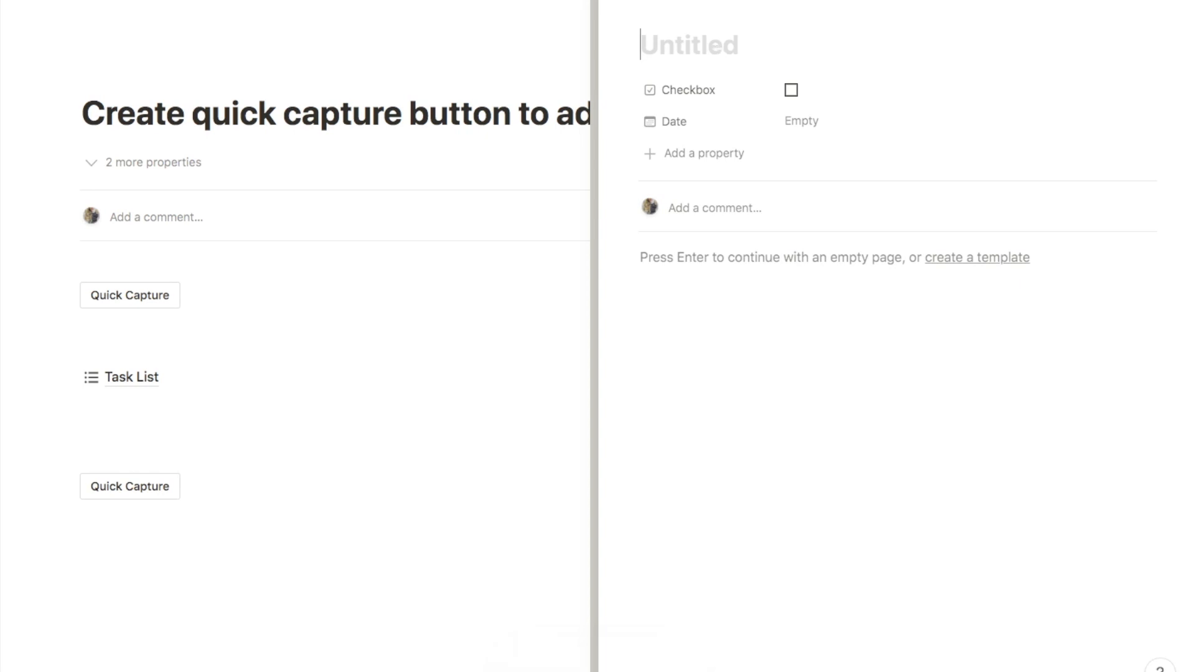
pyautogui.write('Hair appointment')
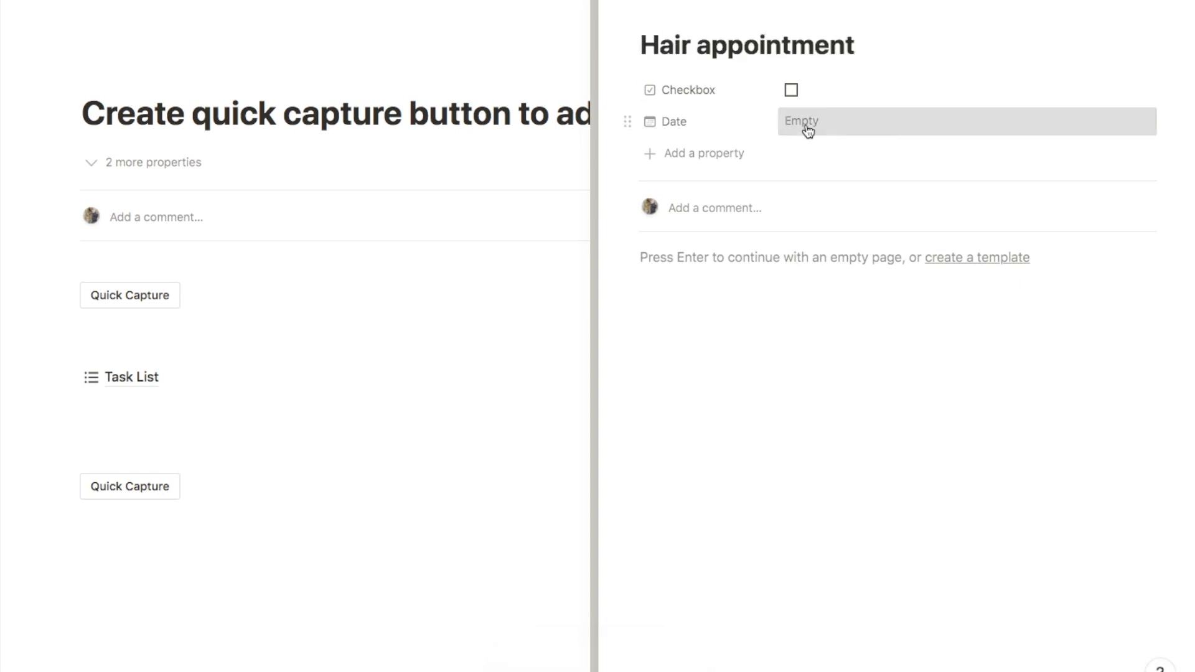
pyautogui.click(808, 128)
pyautogui.click(938, 293)
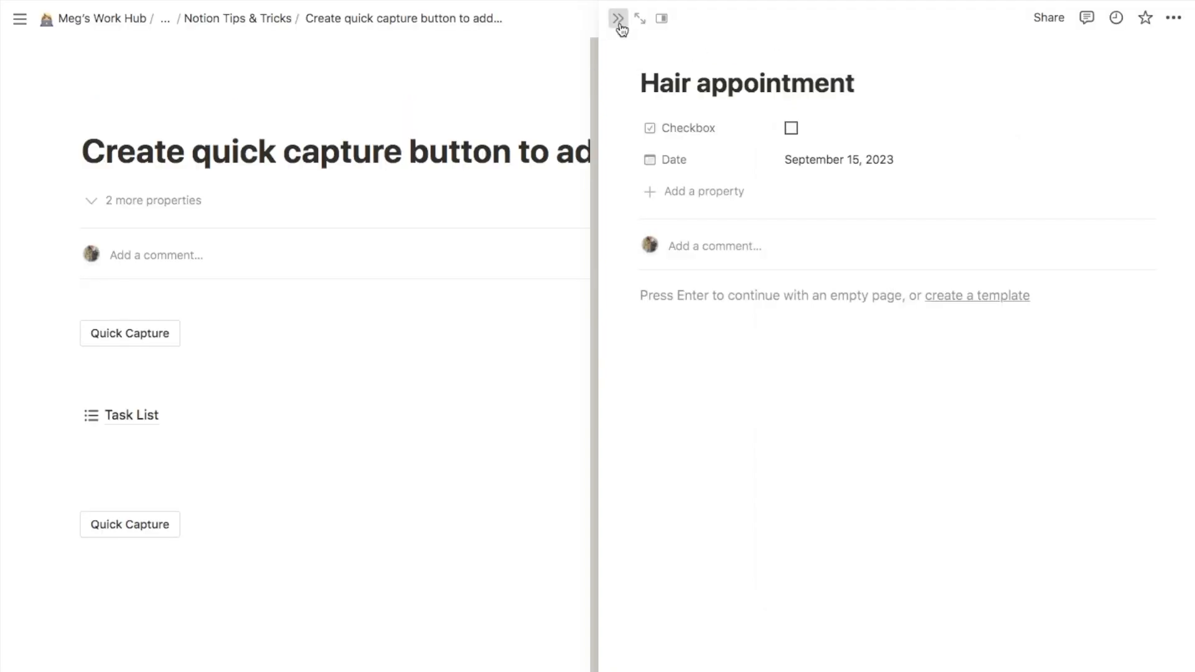
pyautogui.click(618, 19)
pyautogui.click(126, 363)
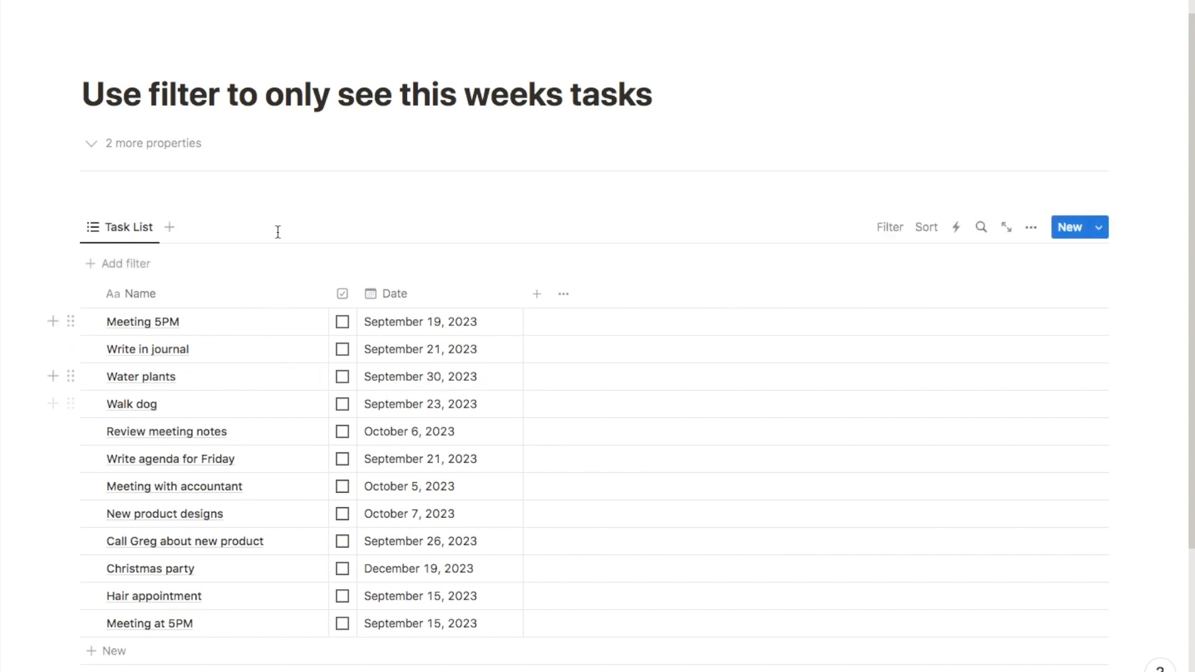
# Filter the Task List by Date so that only tasks relative to today within this week are shown
pyautogui.scroll(-1, 376, 248)
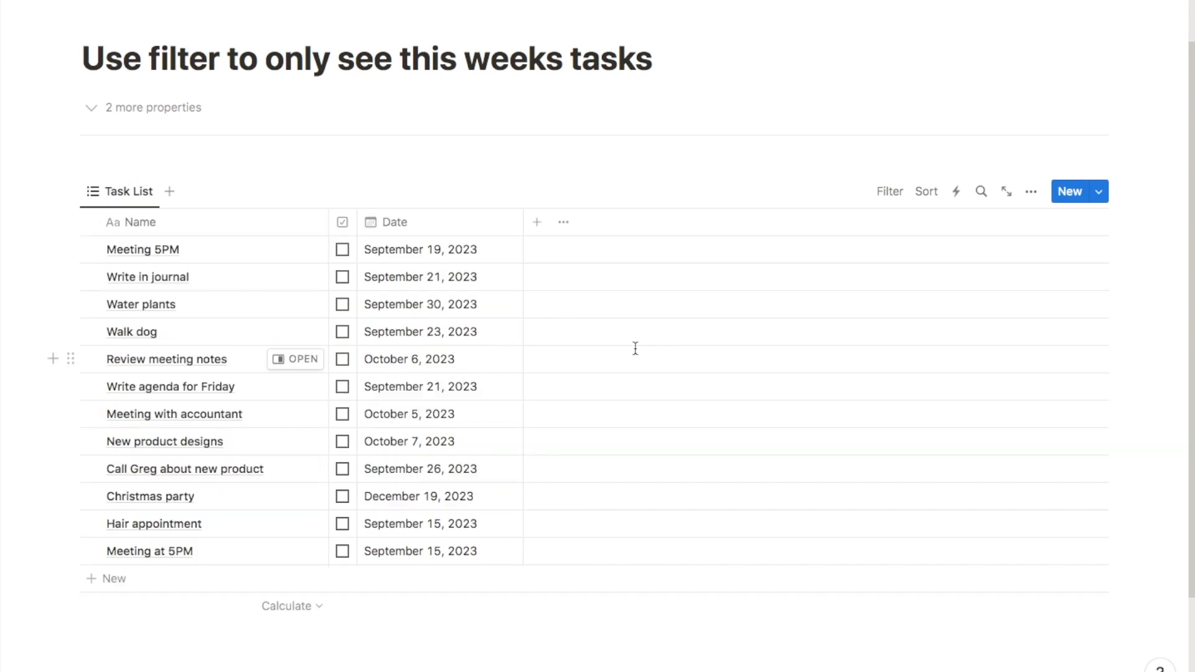
pyautogui.click(886, 193)
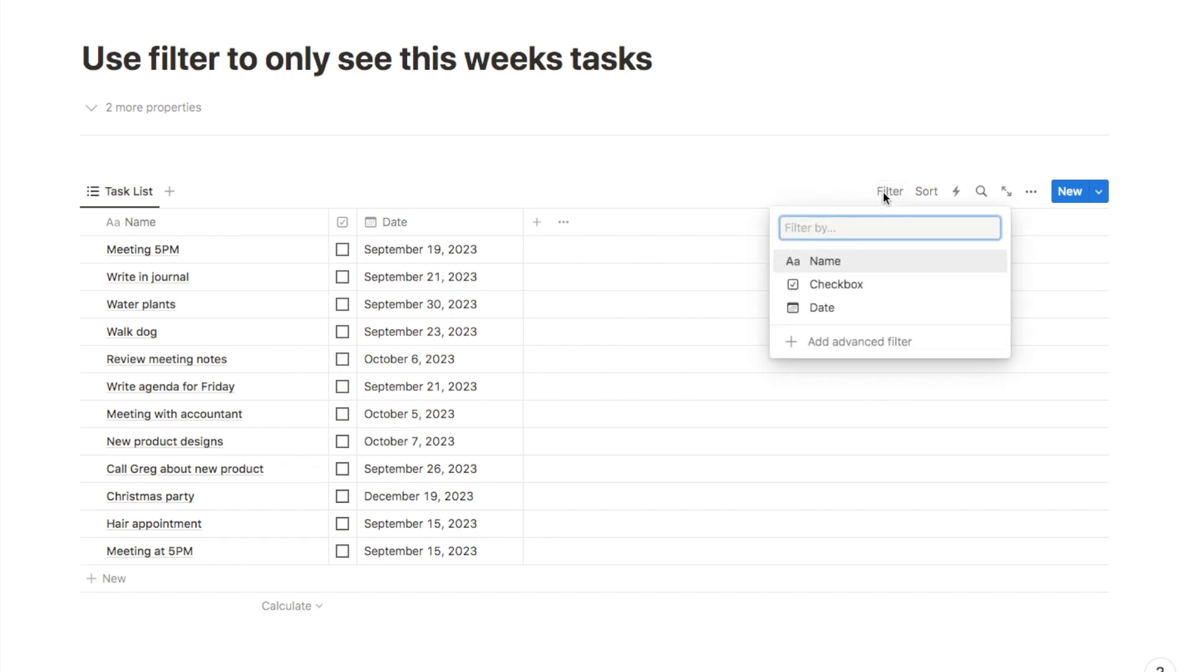
pyautogui.click(824, 309)
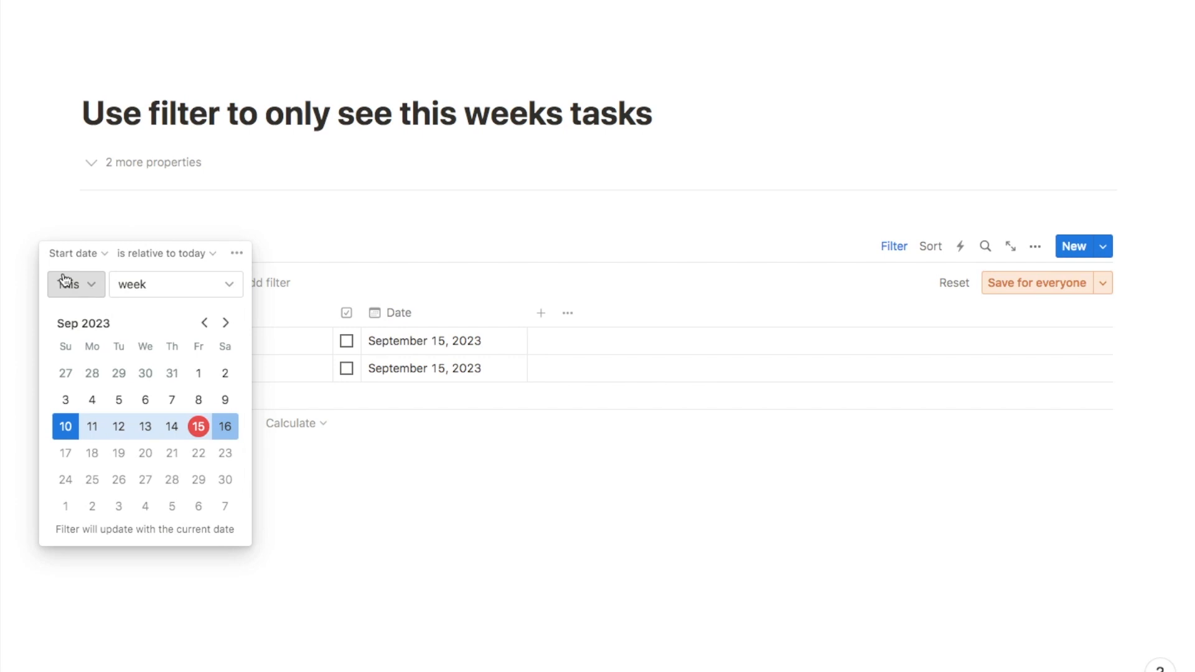
pyautogui.click(86, 286)
pyautogui.click(86, 286)
pyautogui.click(138, 286)
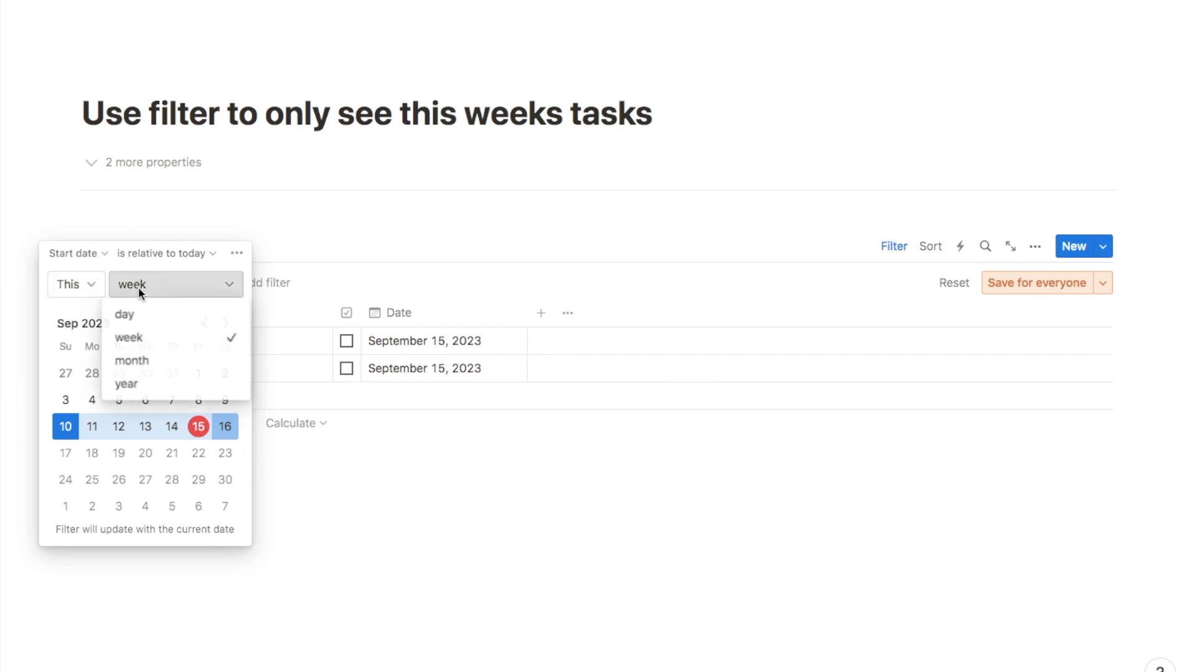
pyautogui.click(160, 342)
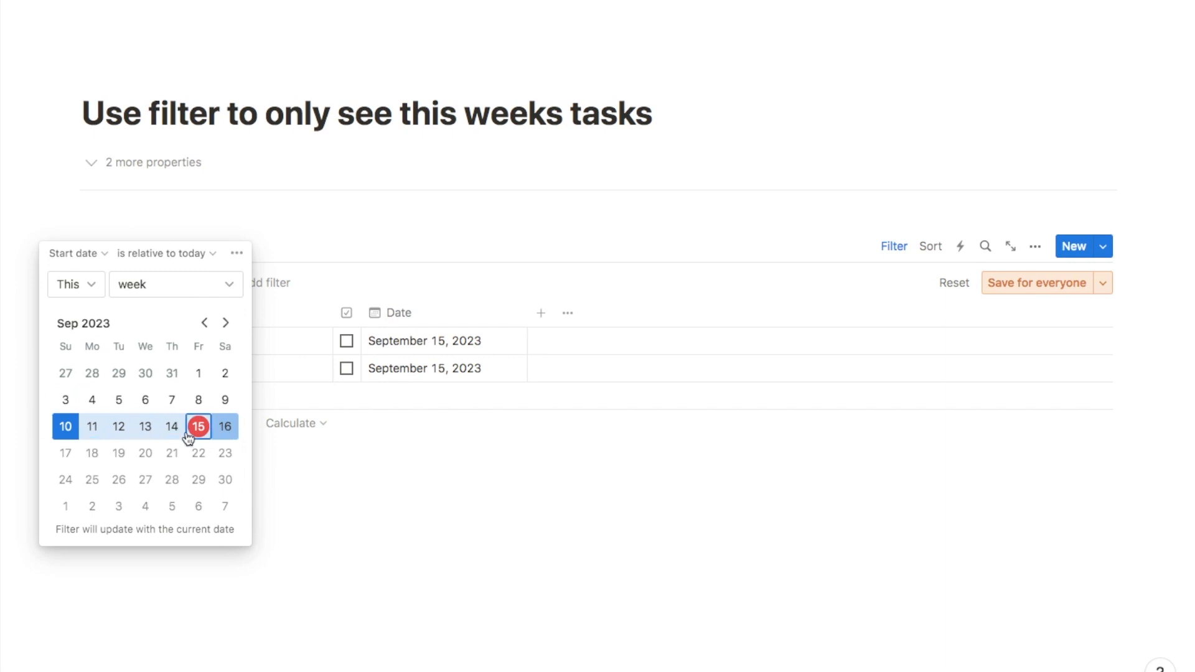
pyautogui.click(321, 515)
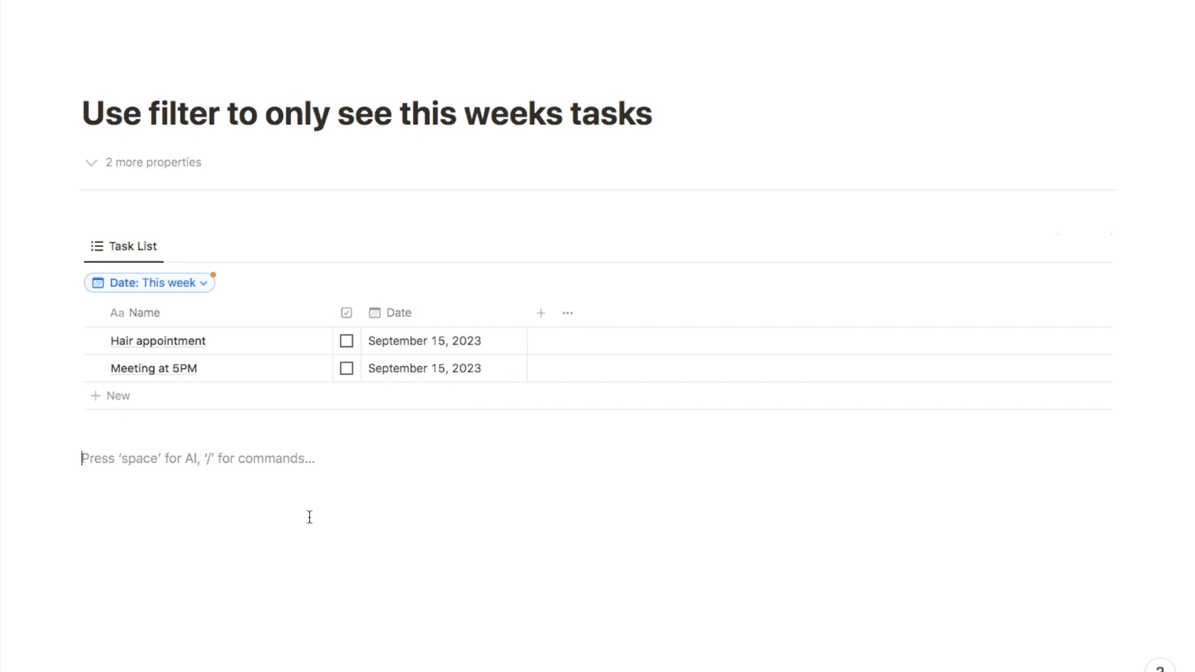
# Switch the Date filter's period from week to day, and from day to month
pyautogui.click(186, 286)
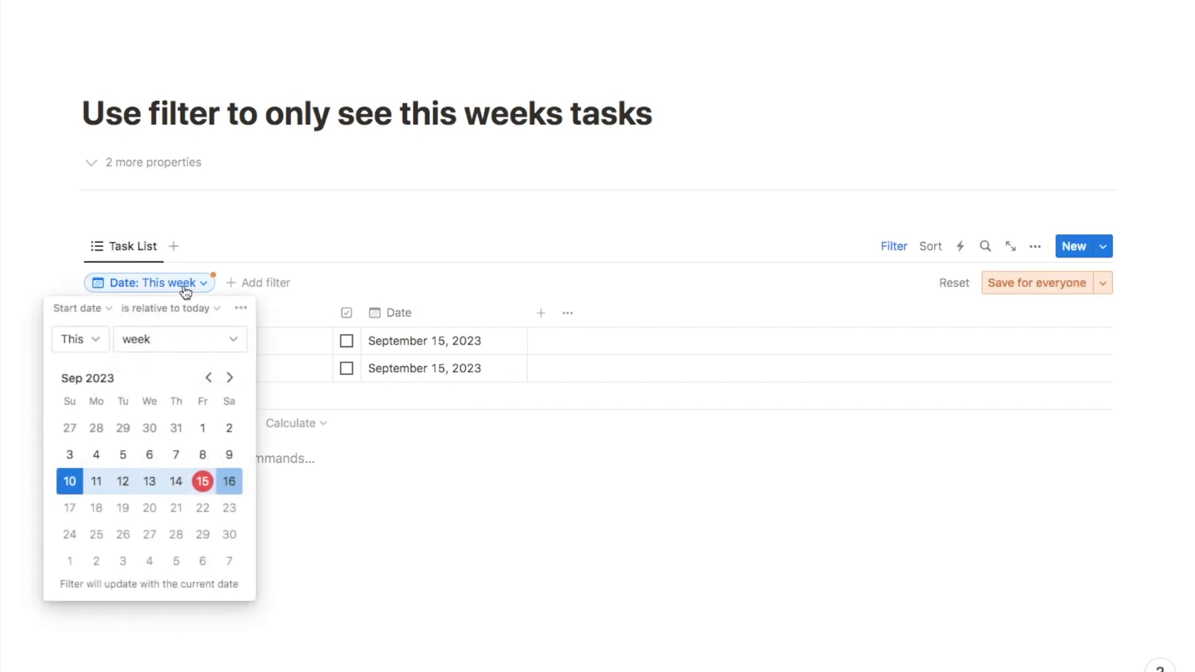
pyautogui.click(163, 340)
pyautogui.click(151, 369)
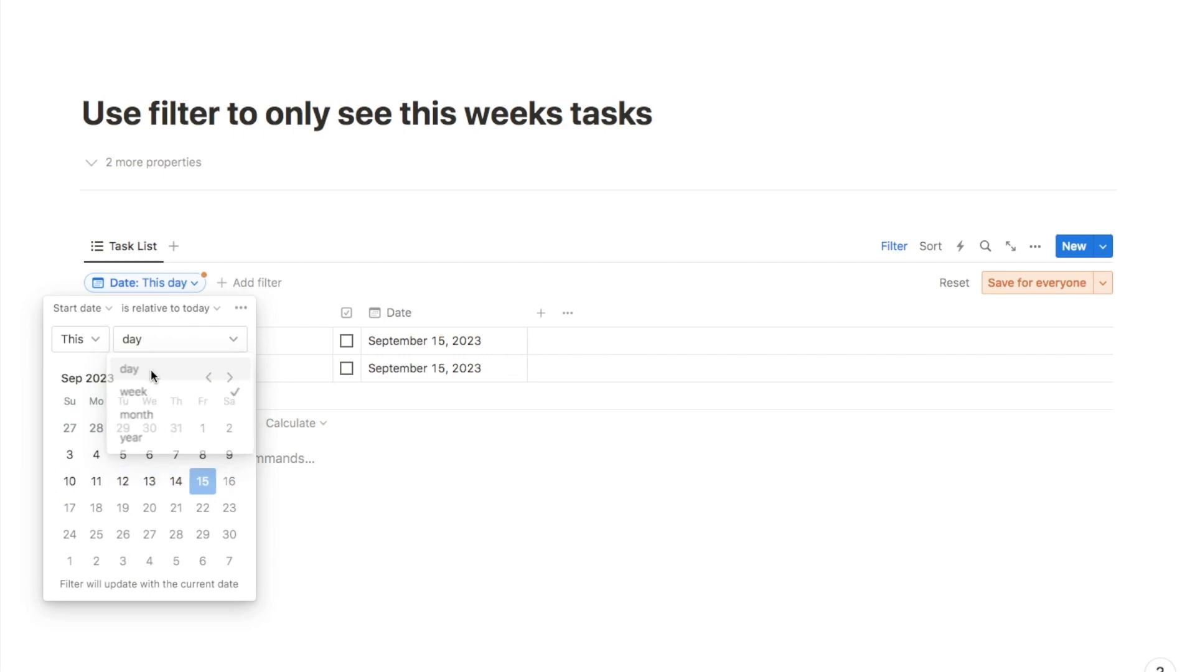
pyautogui.click(145, 346)
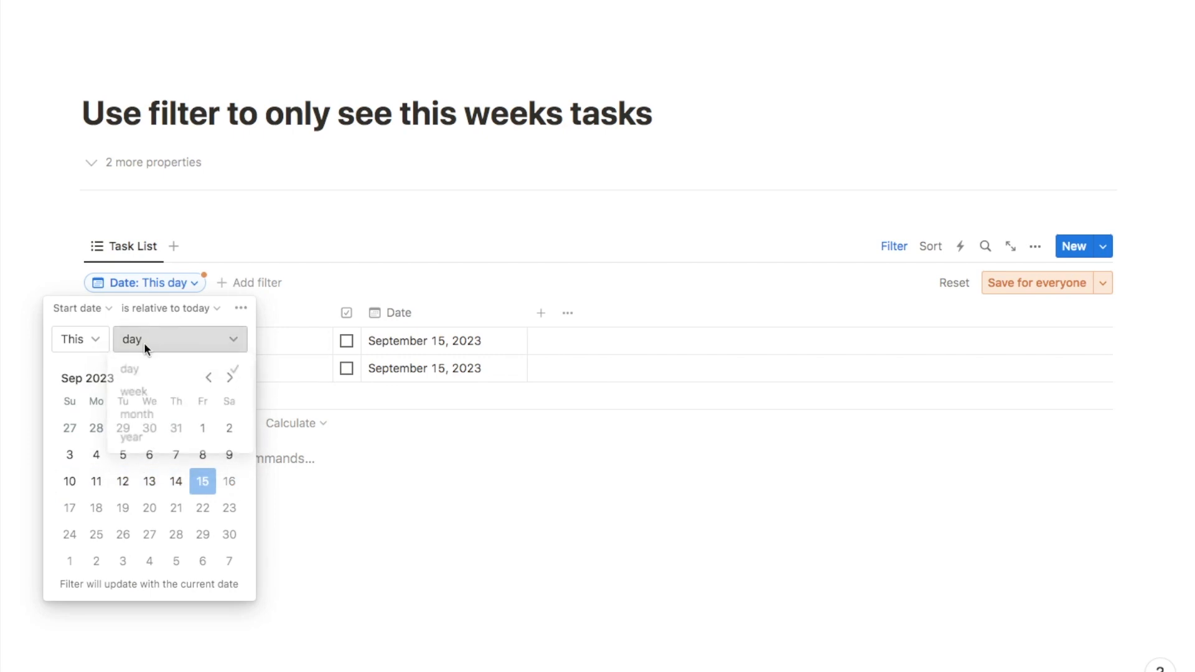
pyautogui.click(147, 415)
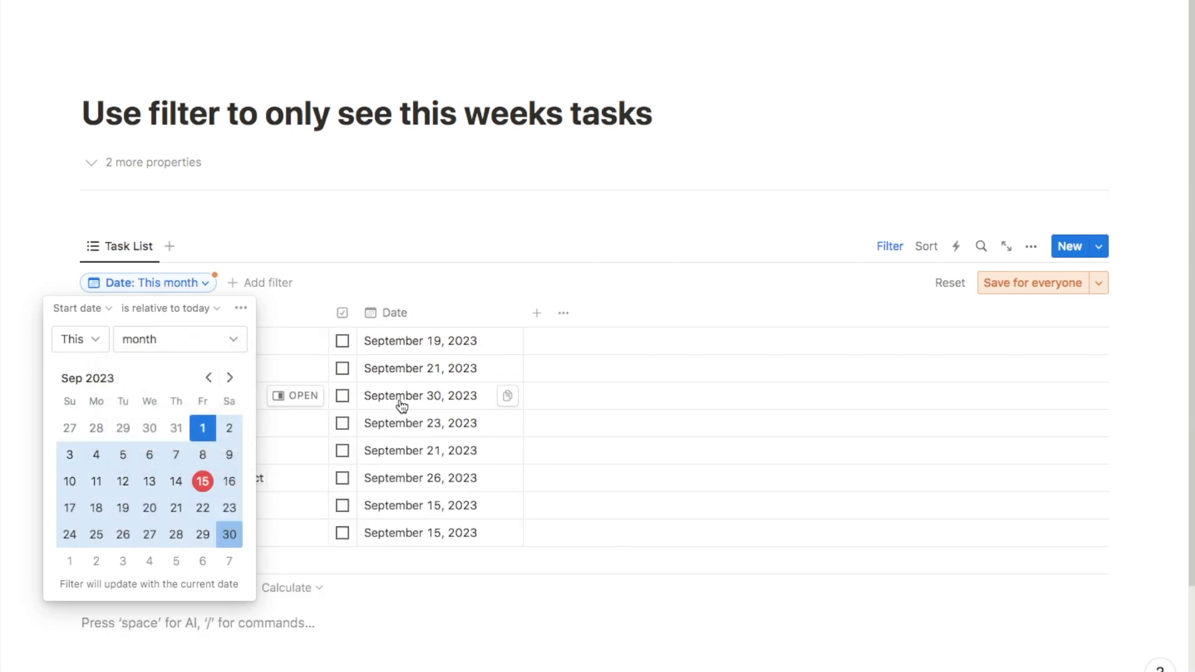
pyautogui.click(161, 339)
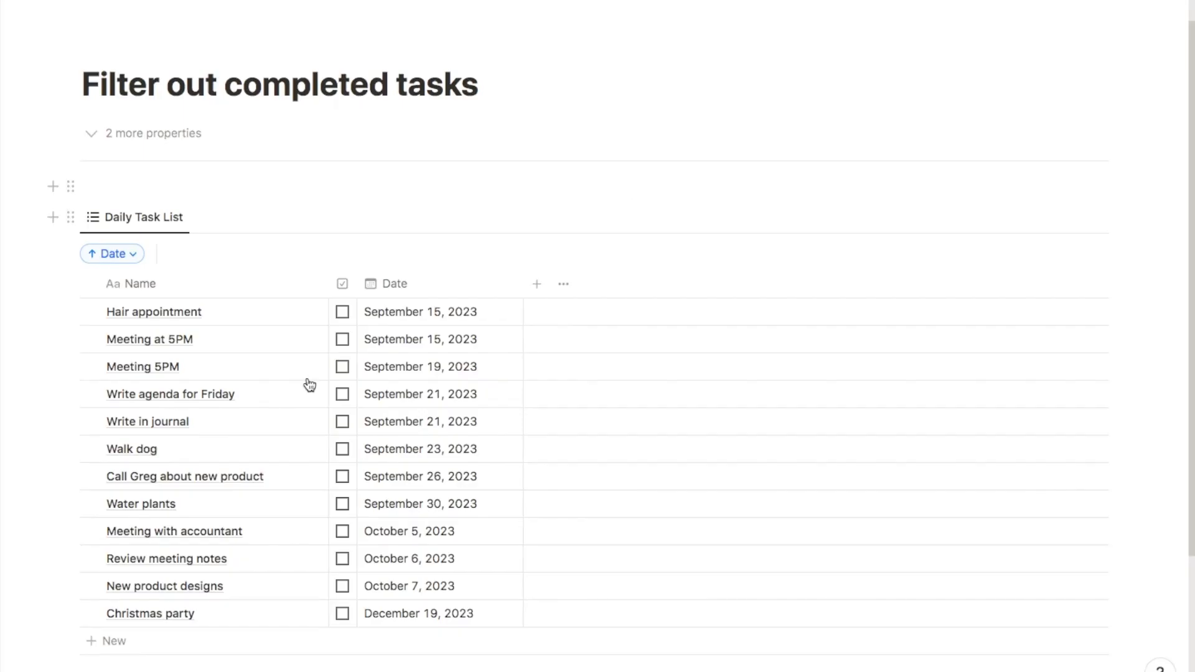
# Mark "Hair appointment", "Meeting at 5PM" and "Meeting 5PM" as completed in the Daily Task List
pyautogui.scroll(-1, 467, 374)
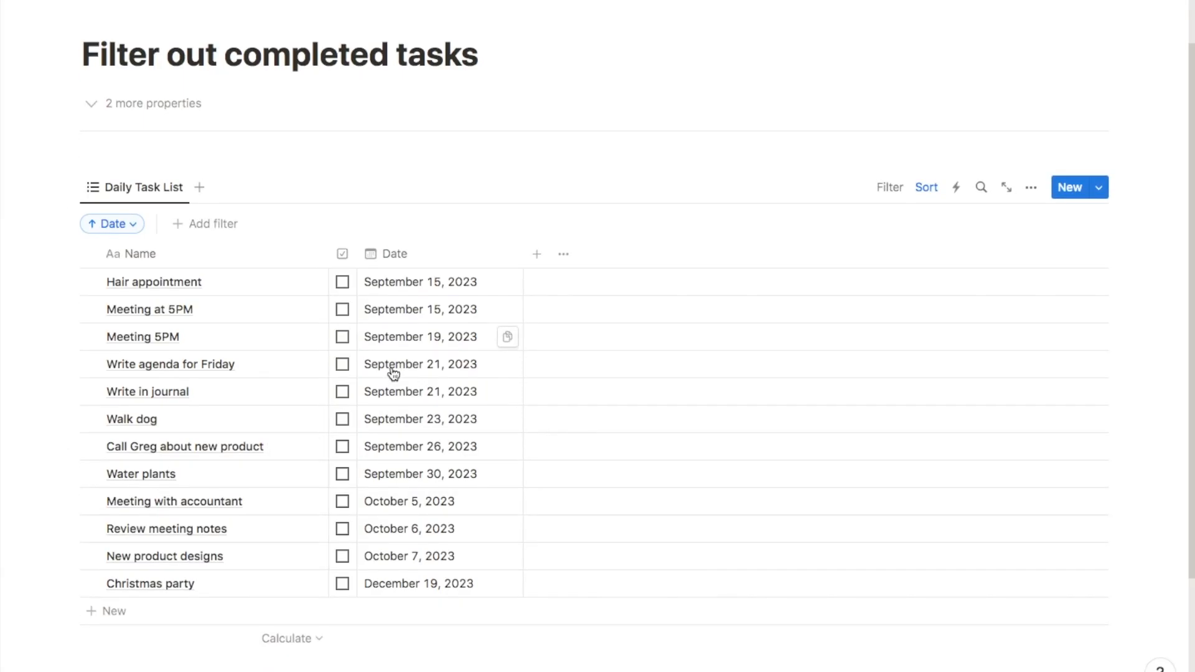
pyautogui.click(343, 283)
pyautogui.click(343, 310)
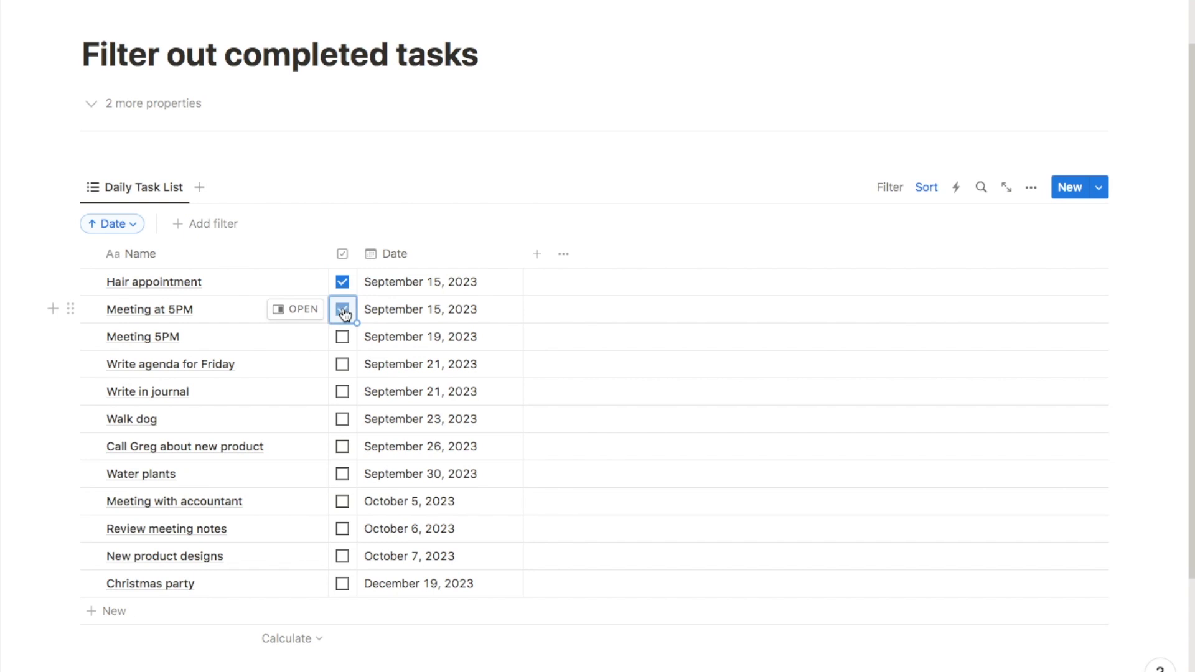
pyautogui.click(343, 338)
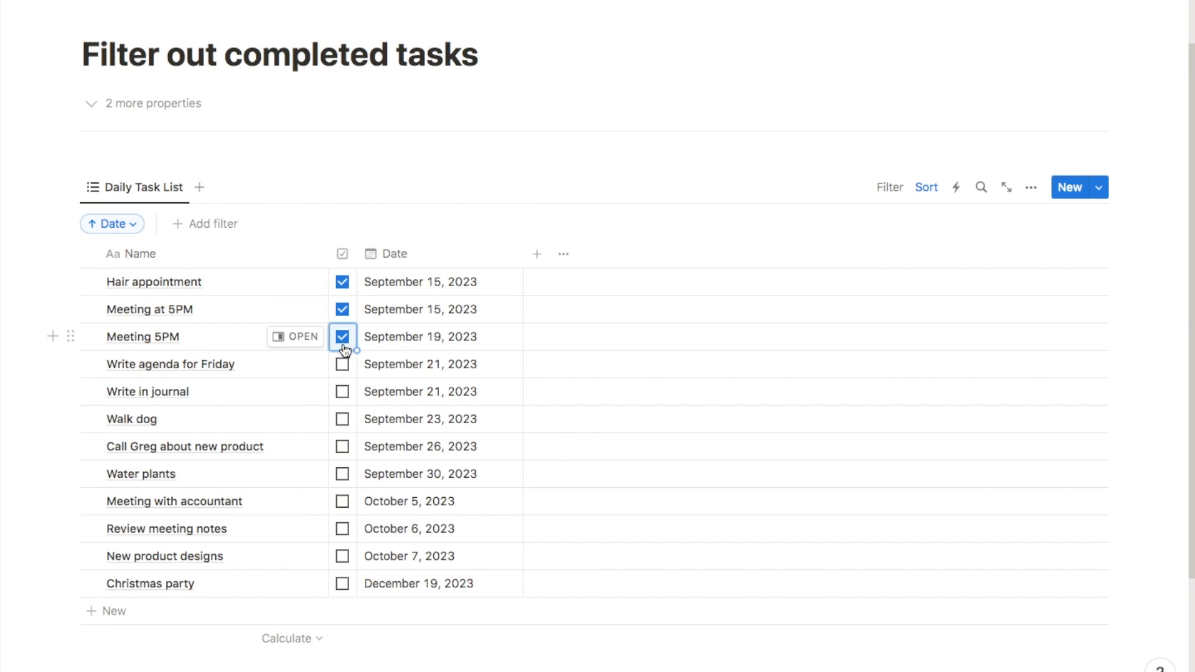
# Filter the Daily Task List to unchecked tasks only, and mark "Write agenda for Friday" as completed
pyautogui.click(890, 187)
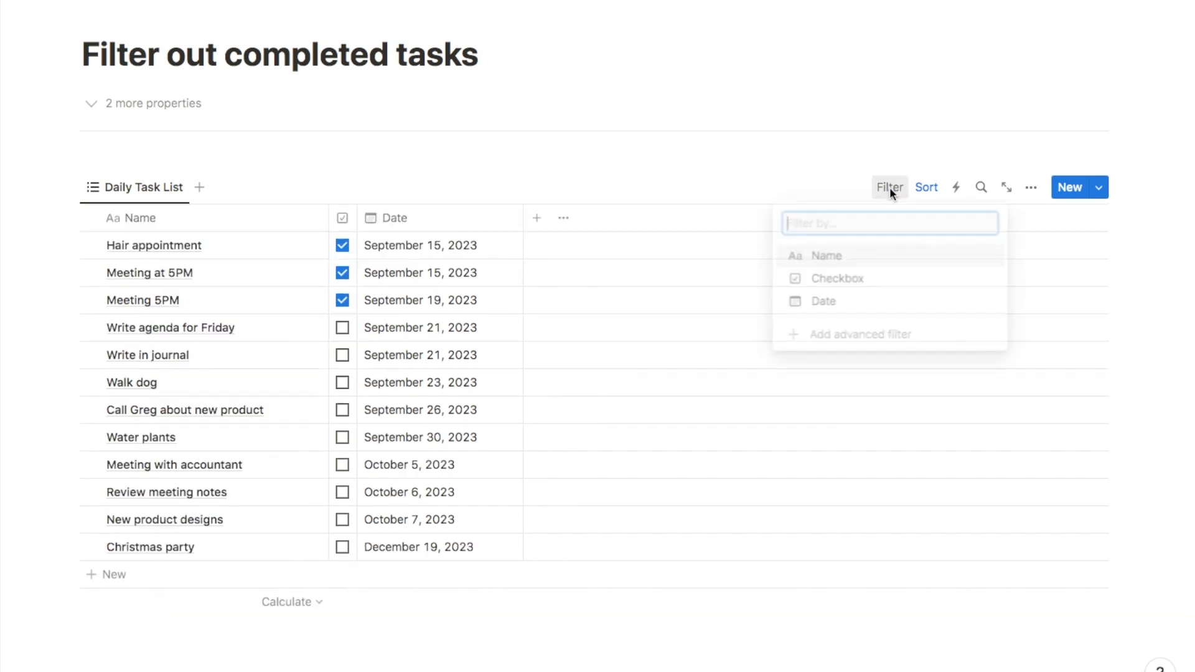
pyautogui.click(811, 282)
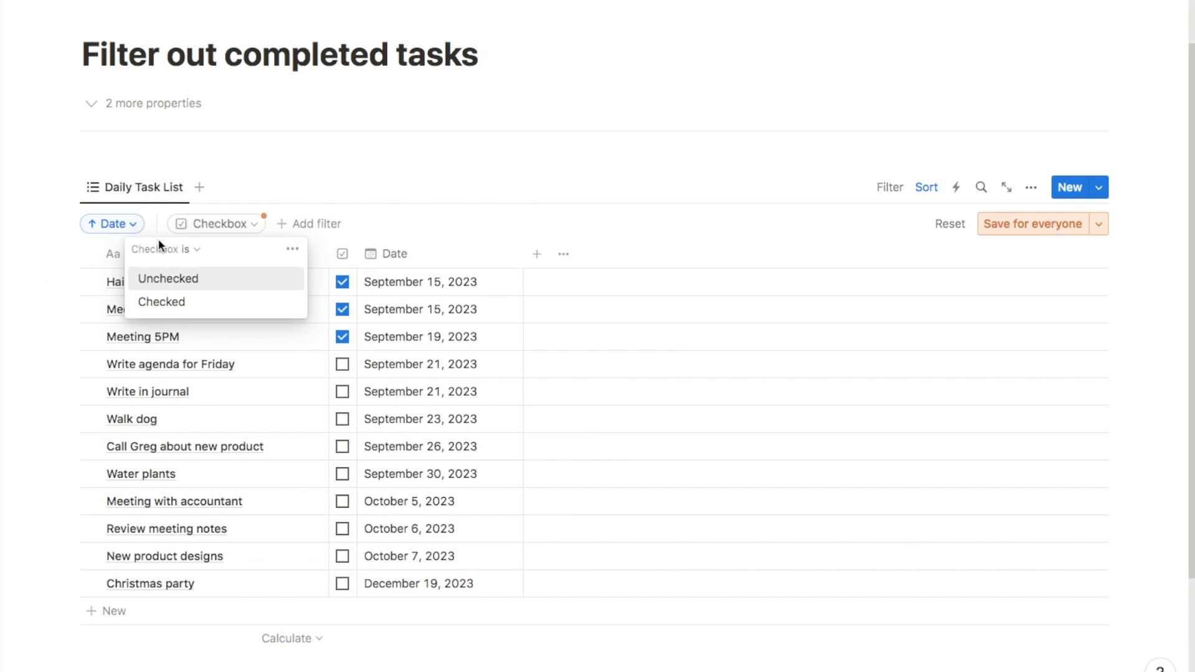
pyautogui.click(164, 281)
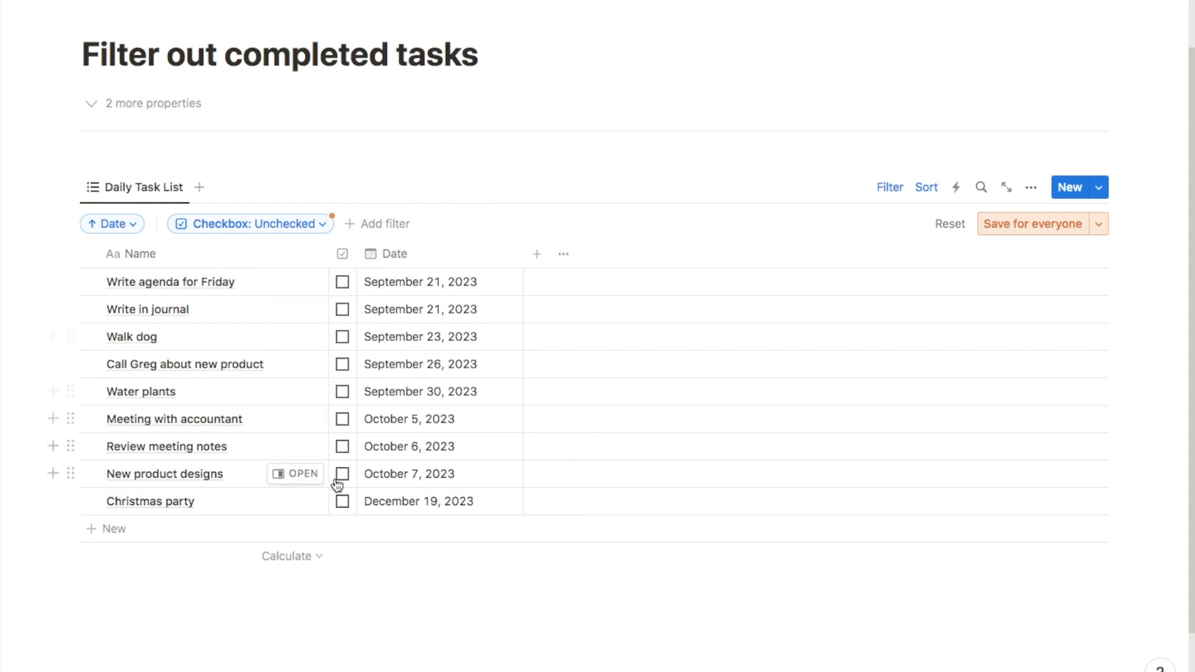
pyautogui.click(343, 283)
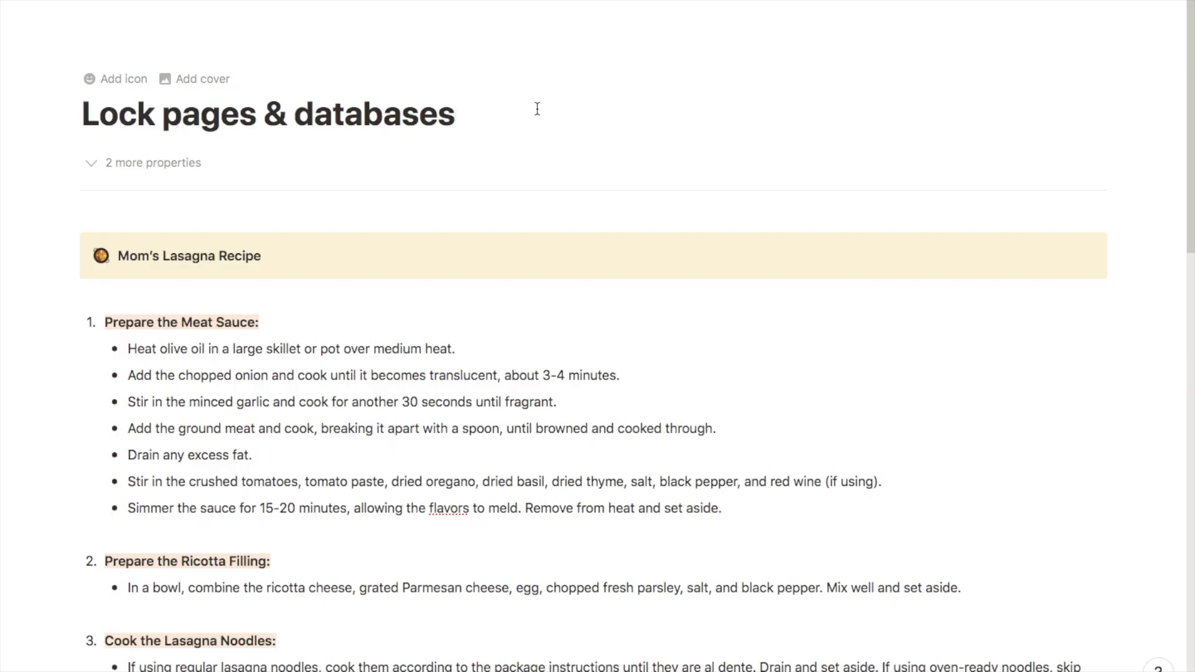
# Look through Mom's Lasagna Recipe and lock the "Lock pages & databases" page
pyautogui.scroll(-1, 499, 224)
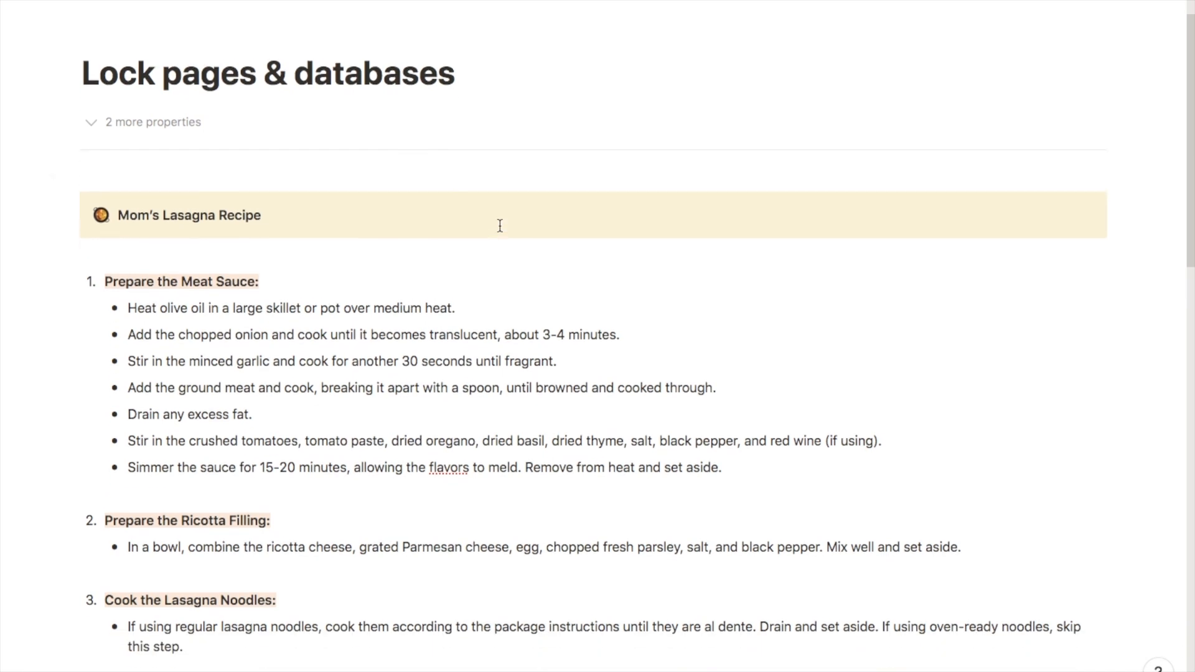
pyautogui.scroll(-3, 273, 305)
pyautogui.scroll(-3, 273, 306)
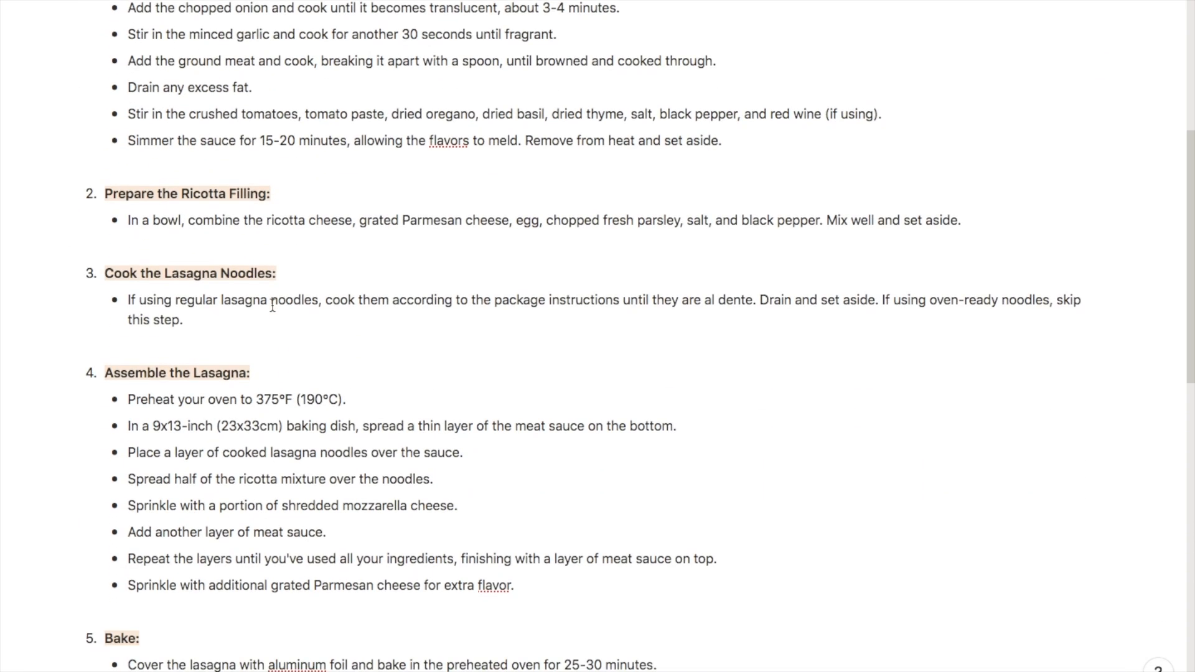
pyautogui.scroll(3, 273, 305)
pyautogui.scroll(3, 272, 306)
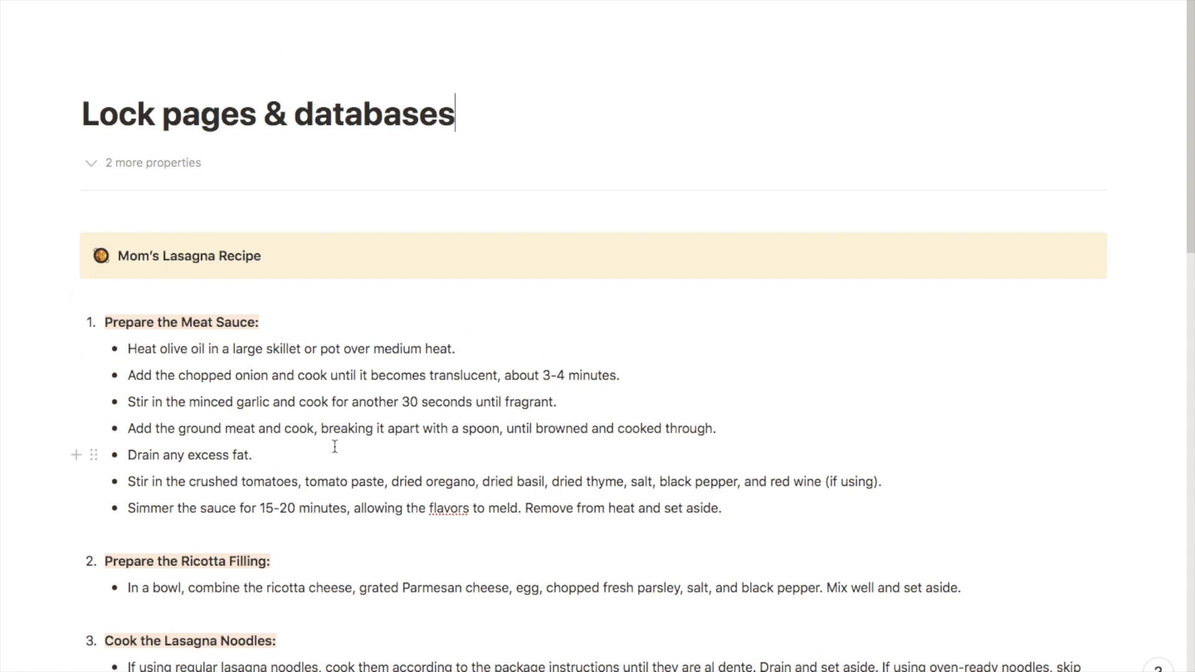
pyautogui.scroll(1, 335, 446)
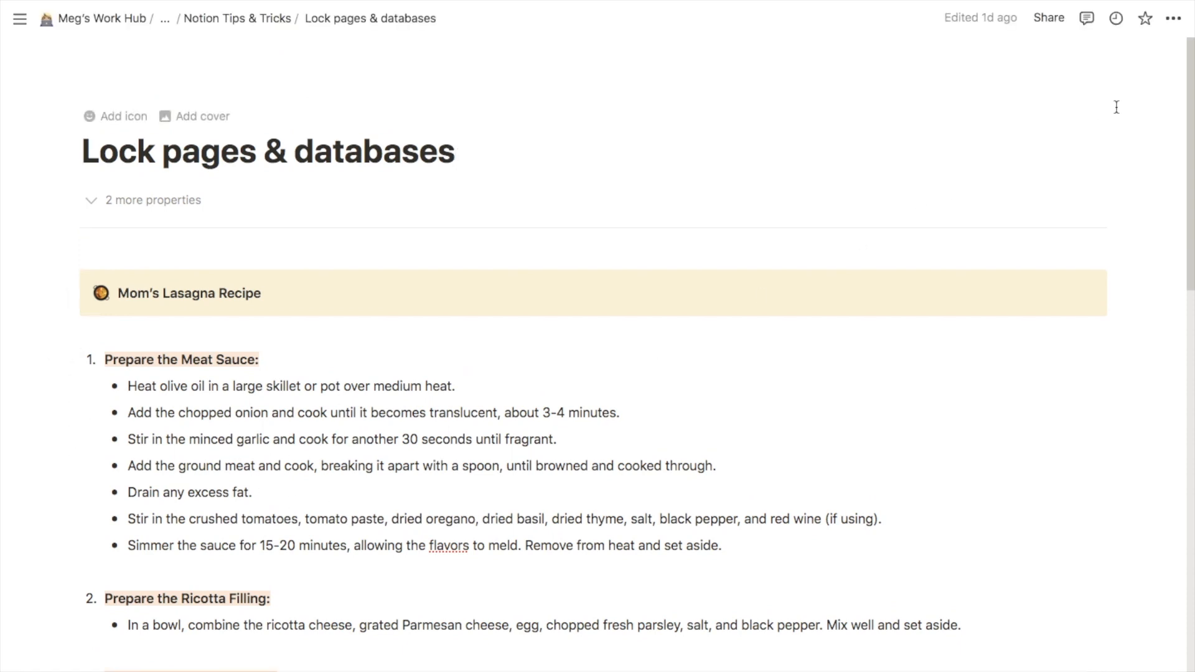
pyautogui.click(1176, 21)
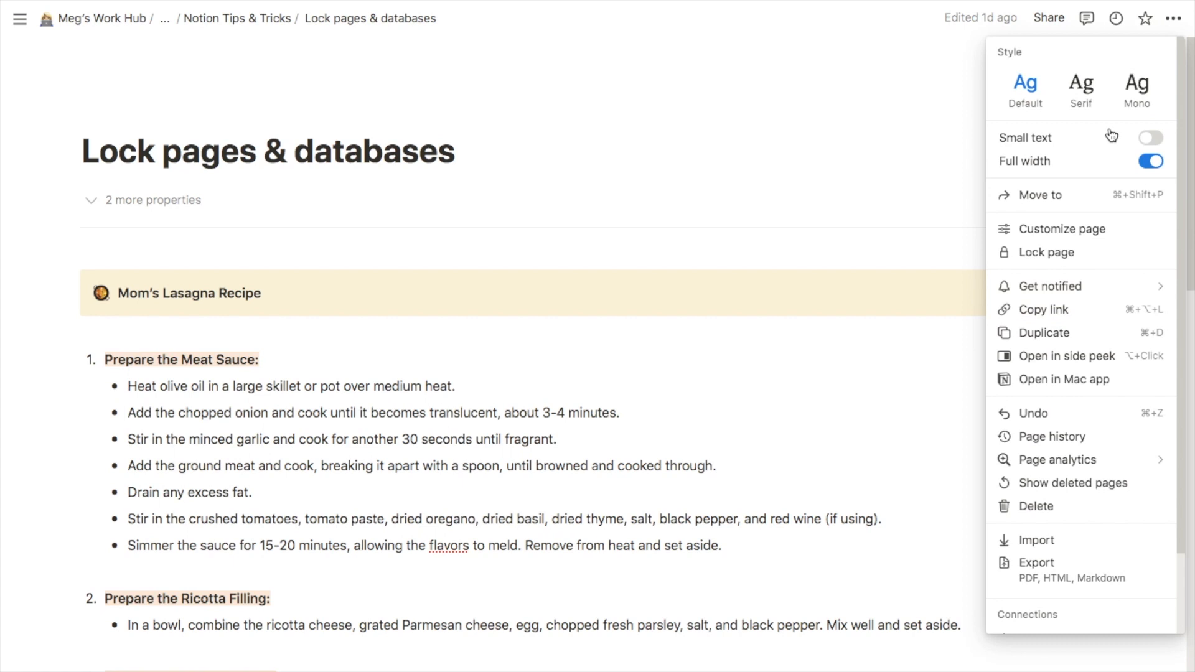
pyautogui.click(1043, 254)
pyautogui.click(623, 379)
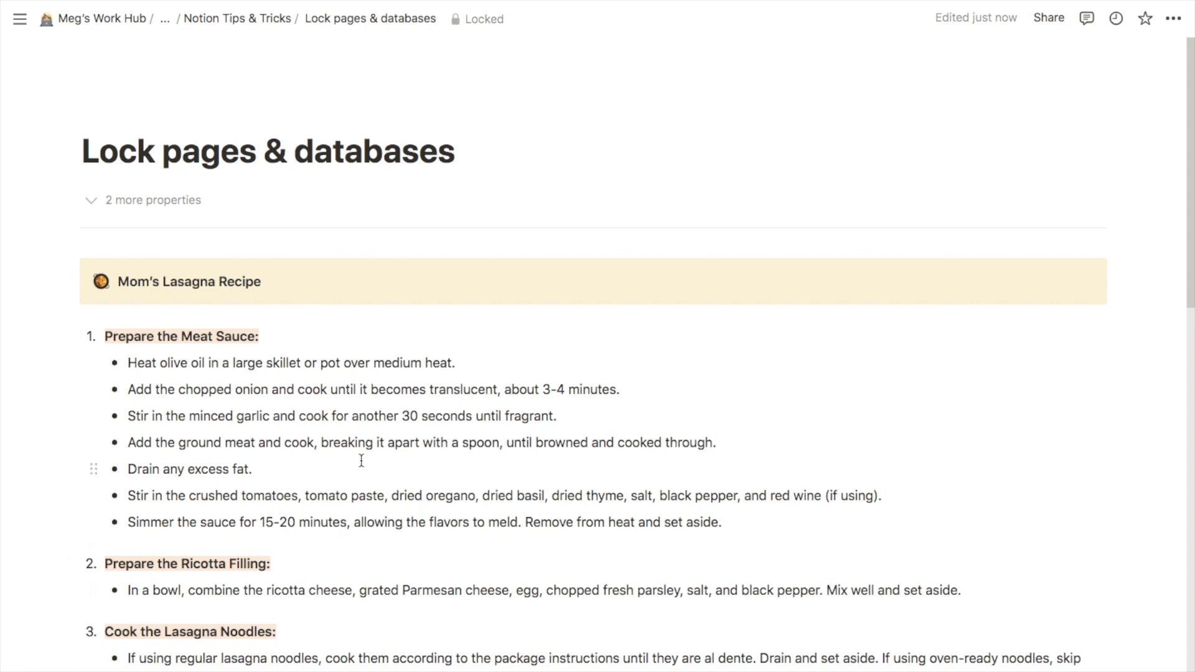
# Try to select and edit the bullets under "Prepare the Meat Sauce" on the locked page
pyautogui.moveTo(256, 473); pyautogui.dragTo(130, 473)
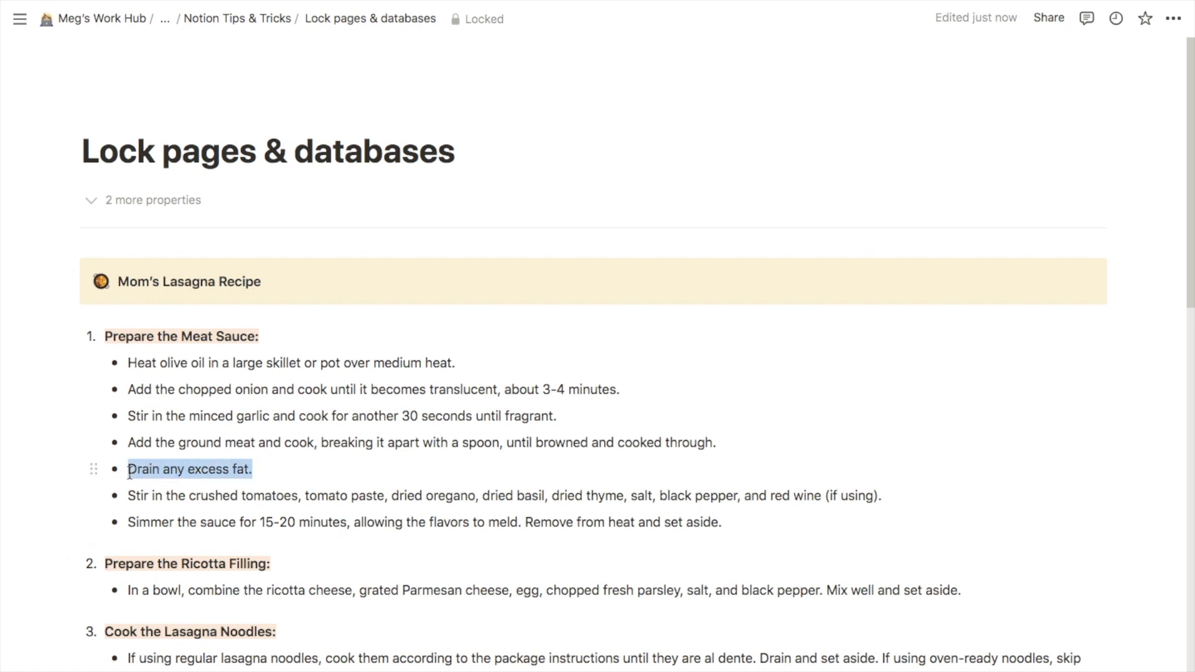
pyautogui.tripleClick(163, 476)
pyautogui.click(208, 408)
pyautogui.doubleClick(207, 430)
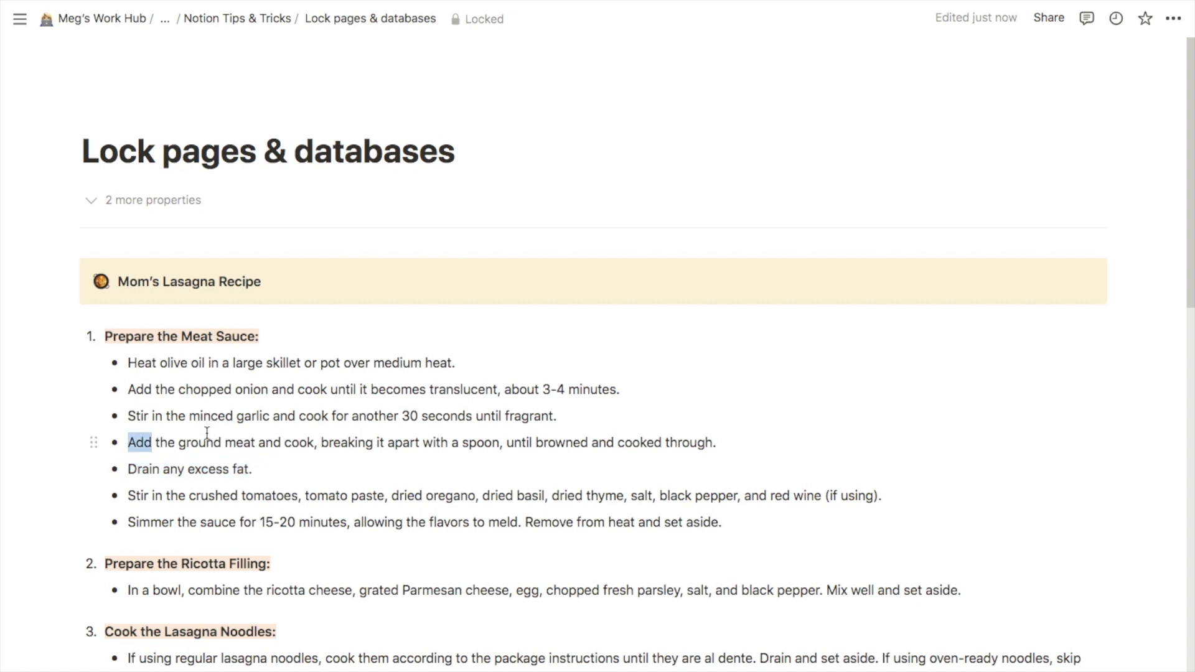
pyautogui.click(273, 338)
# Unlock the page and retype the ending "s." of the chopped onion bullet
pyautogui.click(1171, 19)
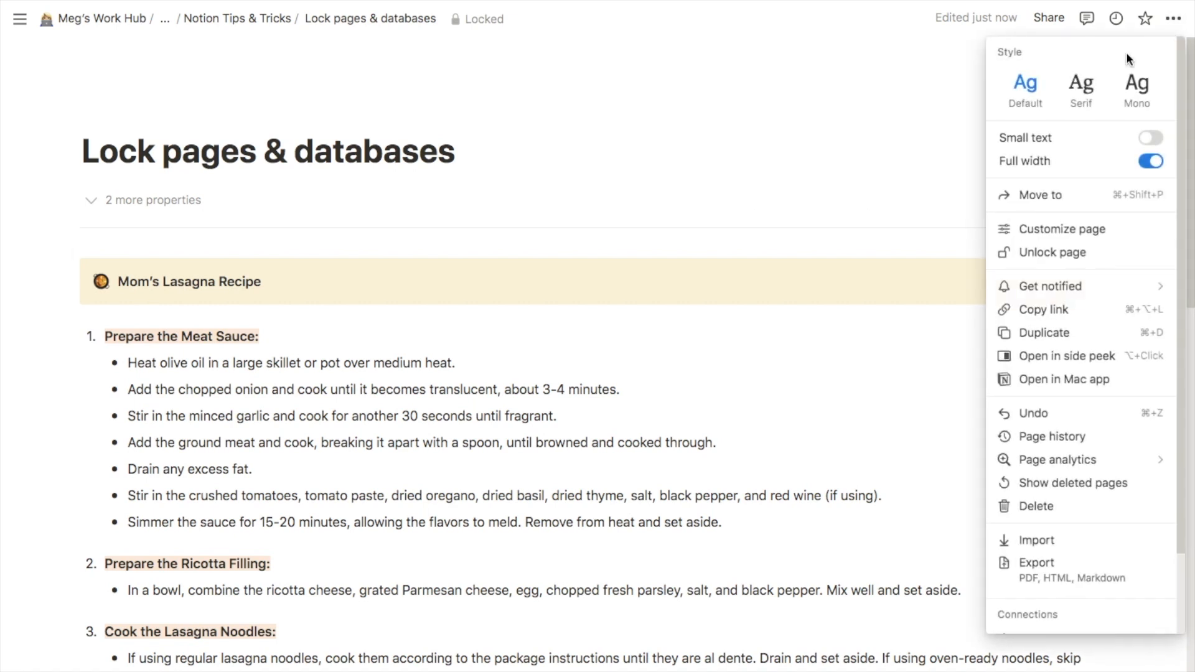
pyautogui.click(1050, 263)
pyautogui.click(624, 413)
pyautogui.press('BackSpace')
pyautogui.press('BackSpace')
pyautogui.write('s.')
# Bring the Ingredients database below the recipe into view
pyautogui.scroll(-5, 476, 436)
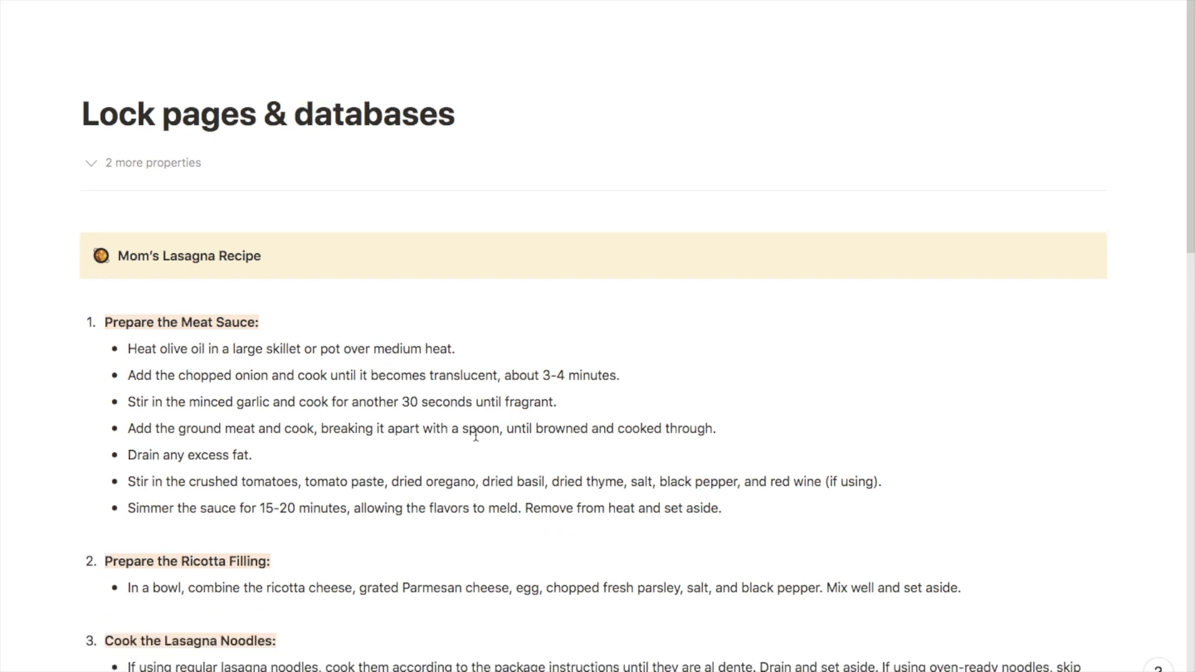
pyautogui.scroll(-15, 476, 436)
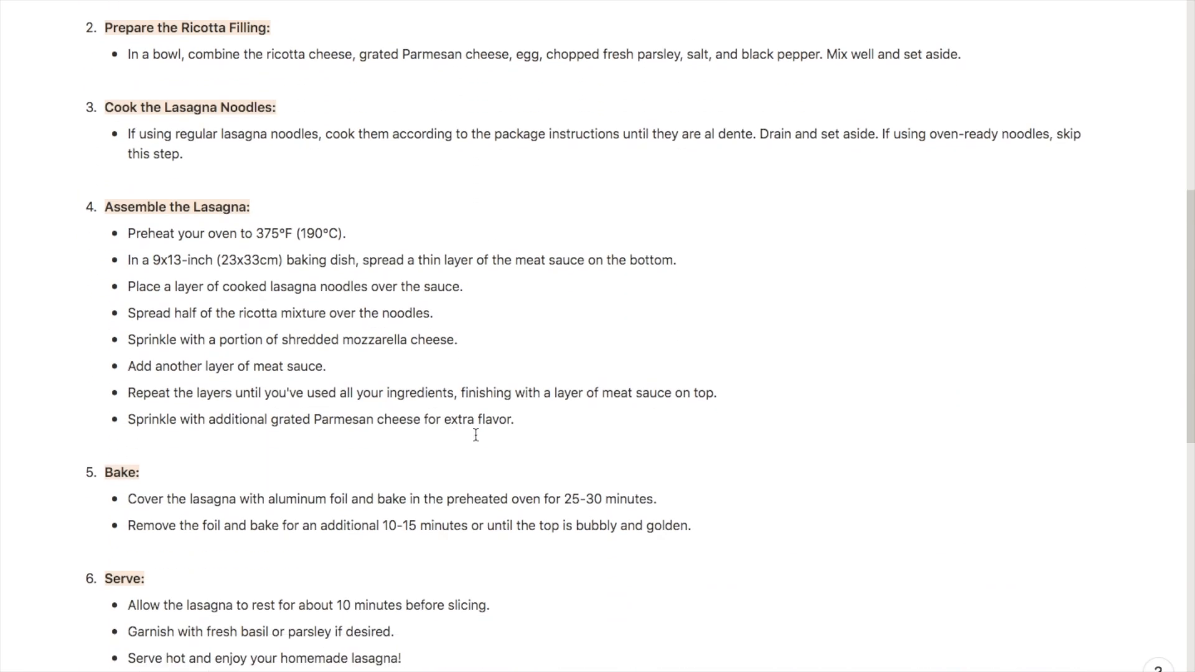
pyautogui.scroll(-3, 476, 441)
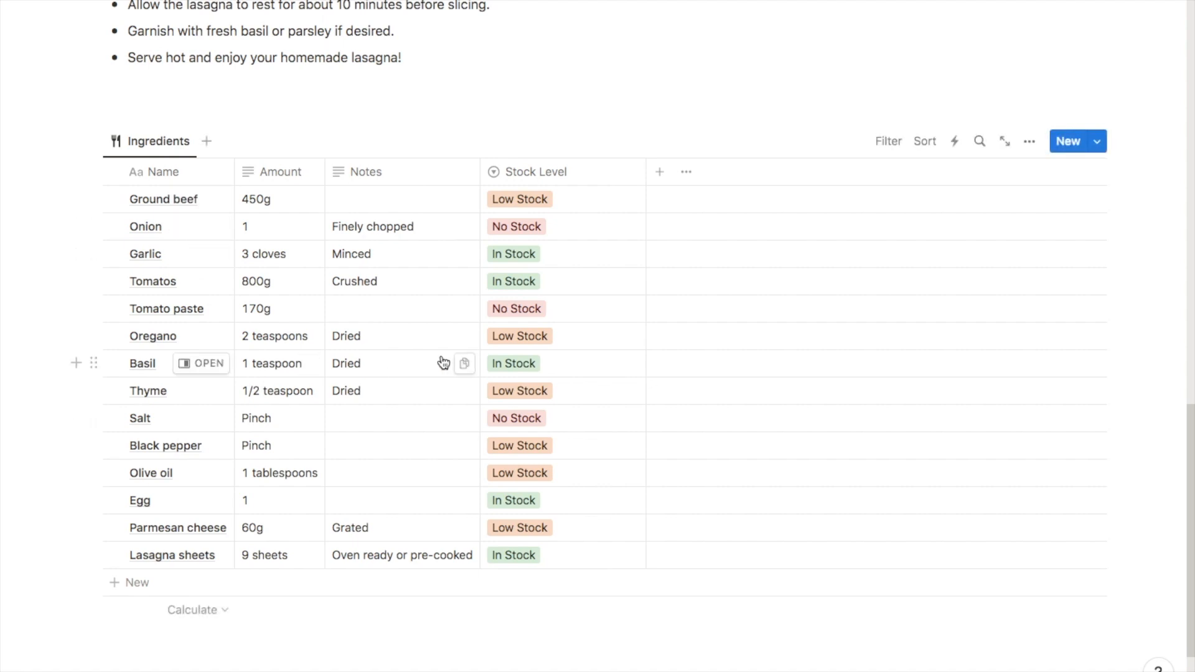
# Lock the Ingredients database below the recipe
pyautogui.scroll(1, 445, 362)
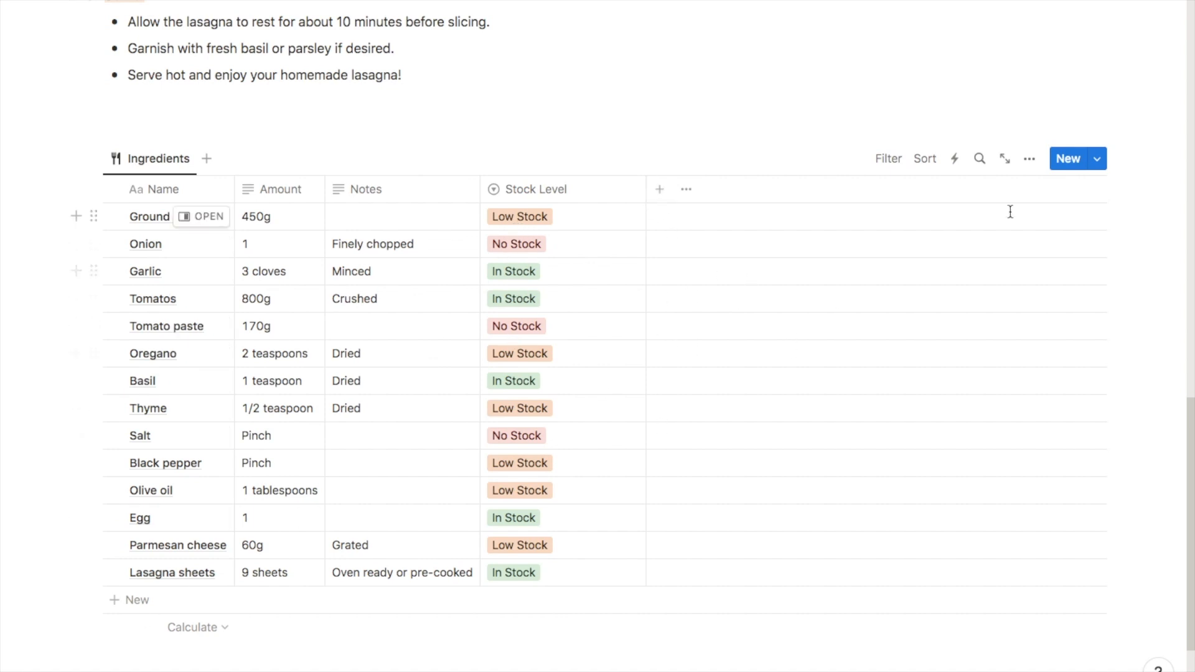
pyautogui.click(1028, 163)
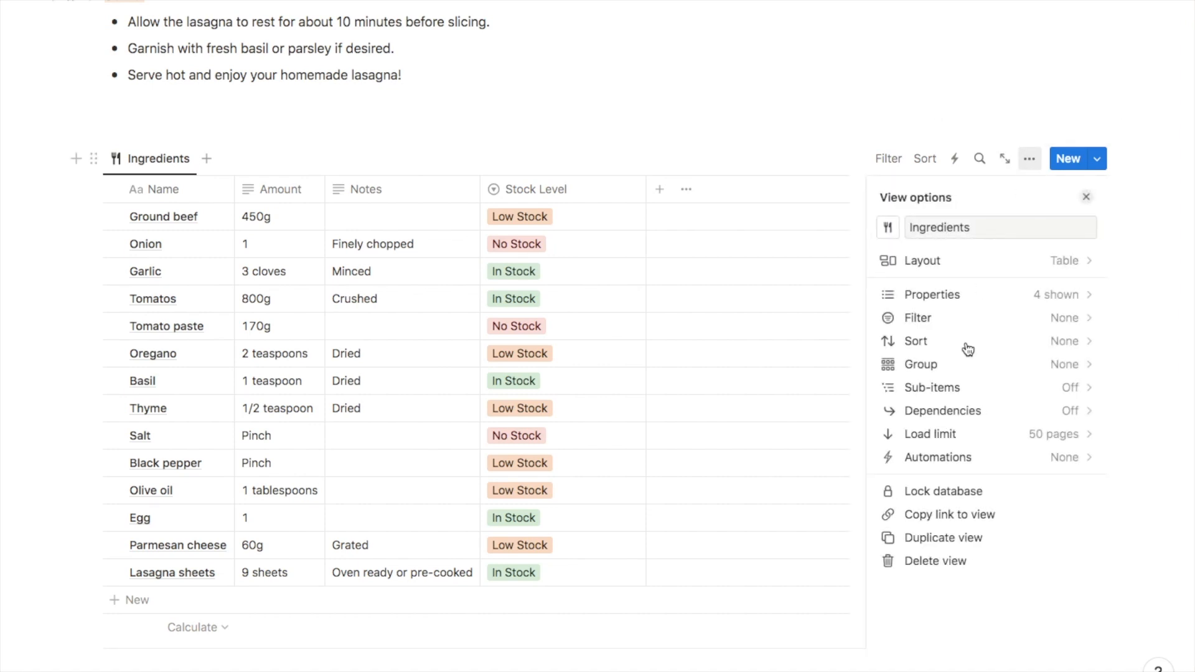
pyautogui.click(923, 493)
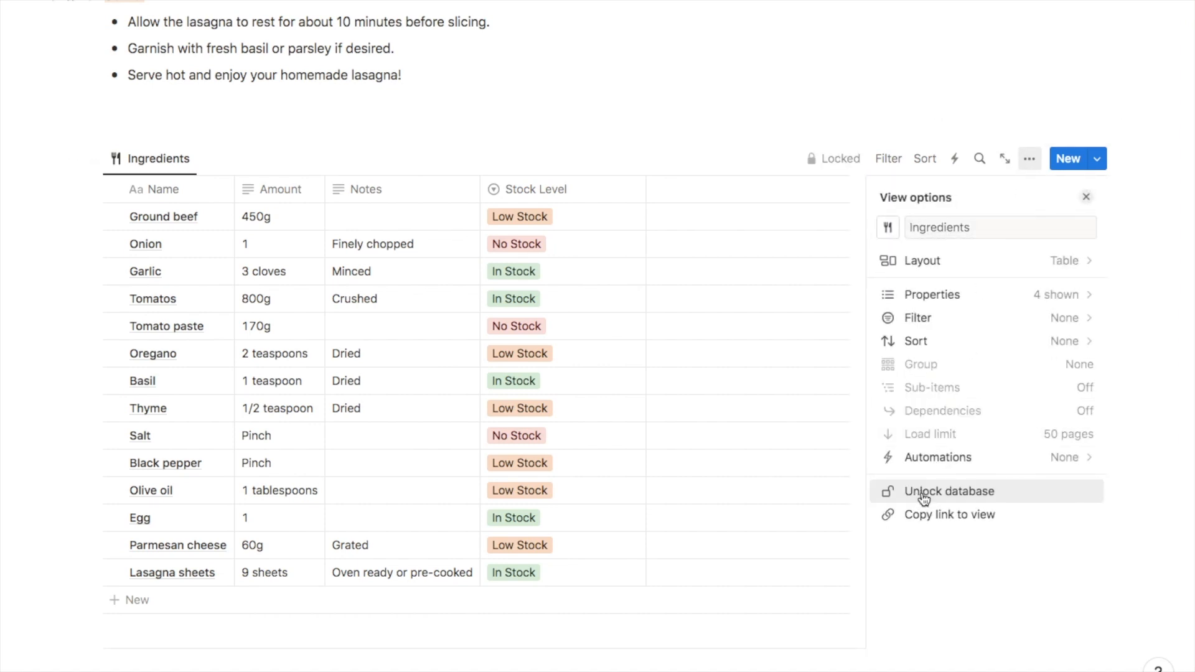
pyautogui.press('Escape')
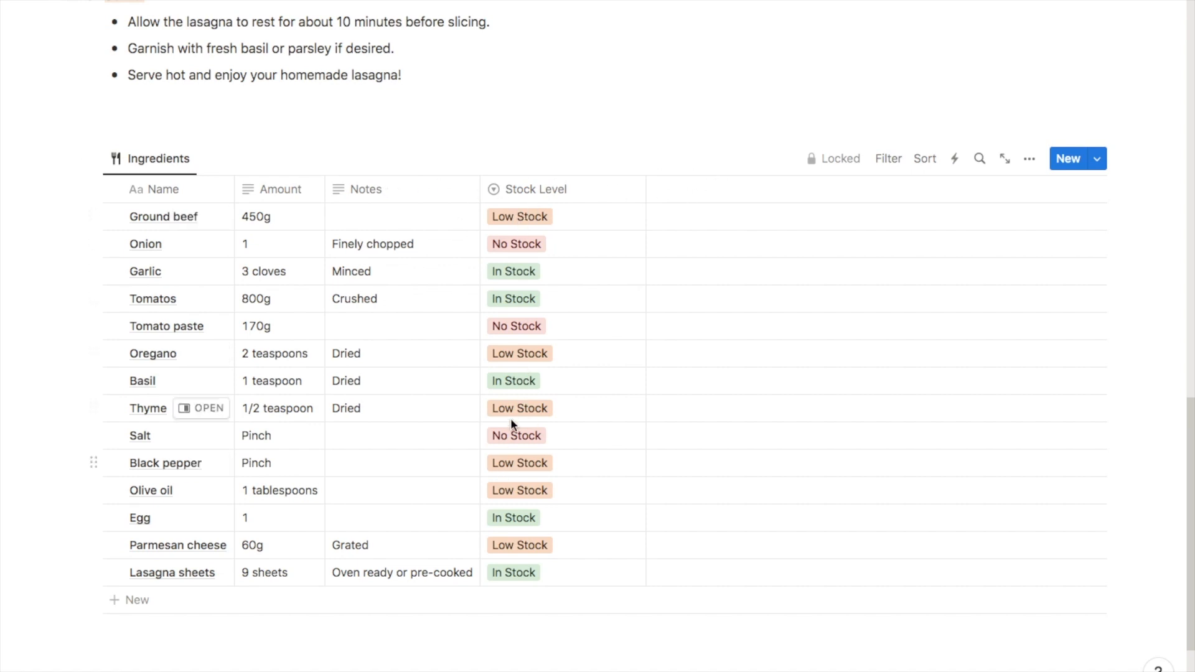
# Set Garlic's Stock Level to Low Stock in the locked database and try Ground beef's Notes and Amount cells
pyautogui.click(505, 274)
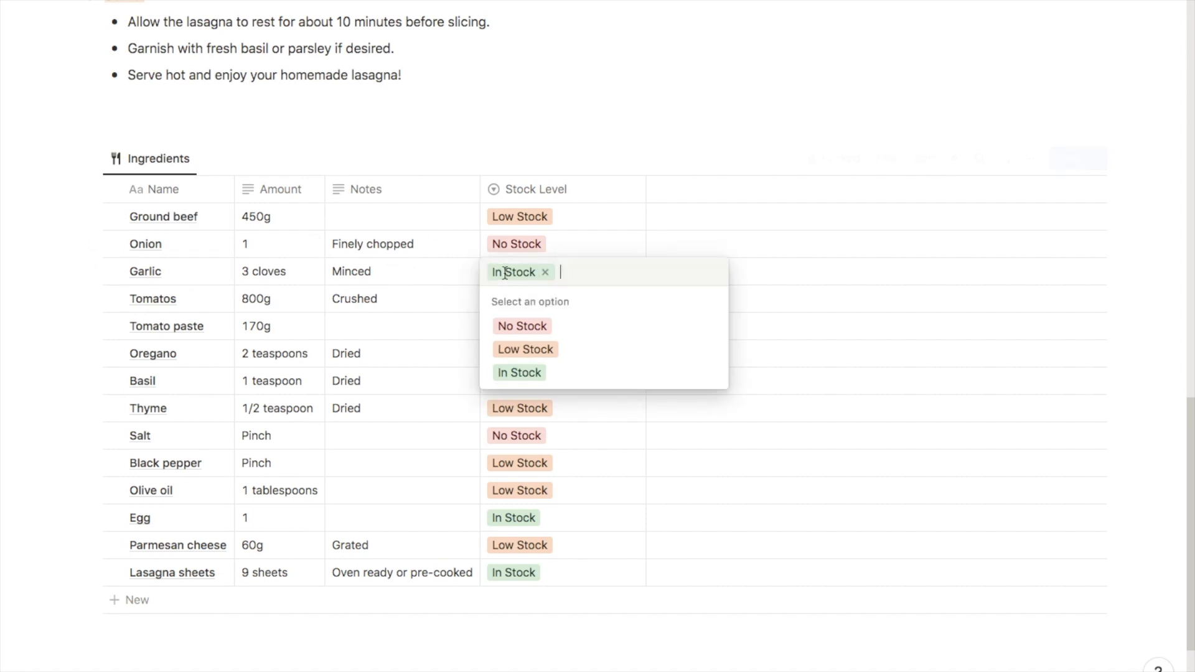
pyautogui.click(521, 350)
pyautogui.click(361, 218)
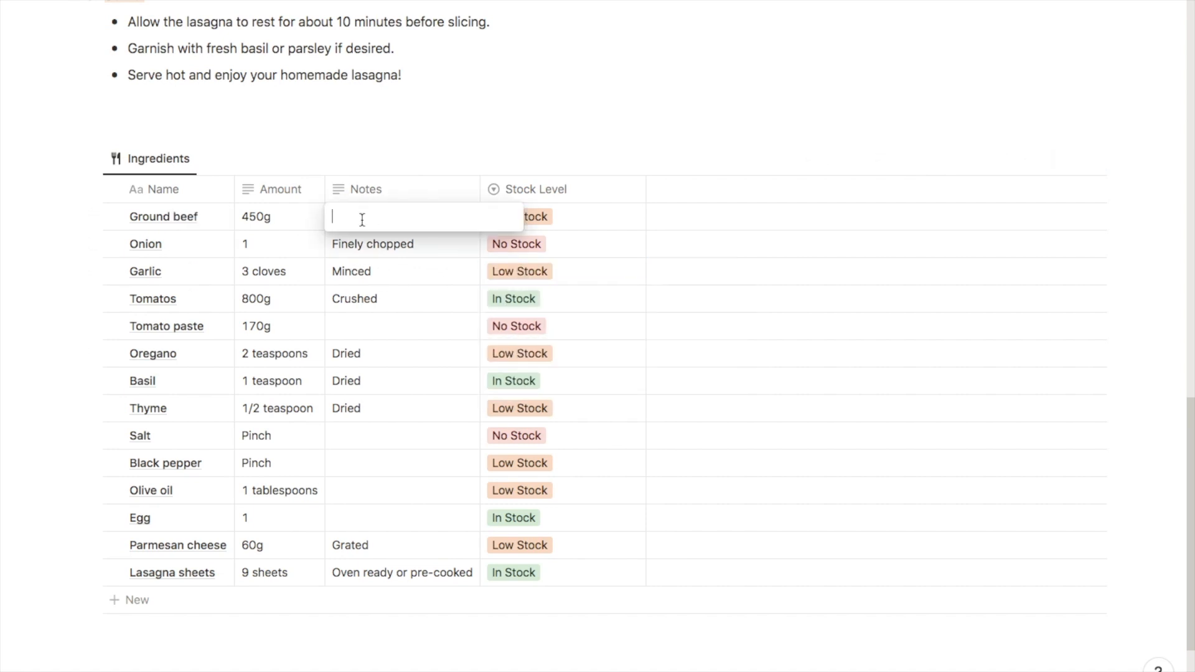
pyautogui.click(280, 217)
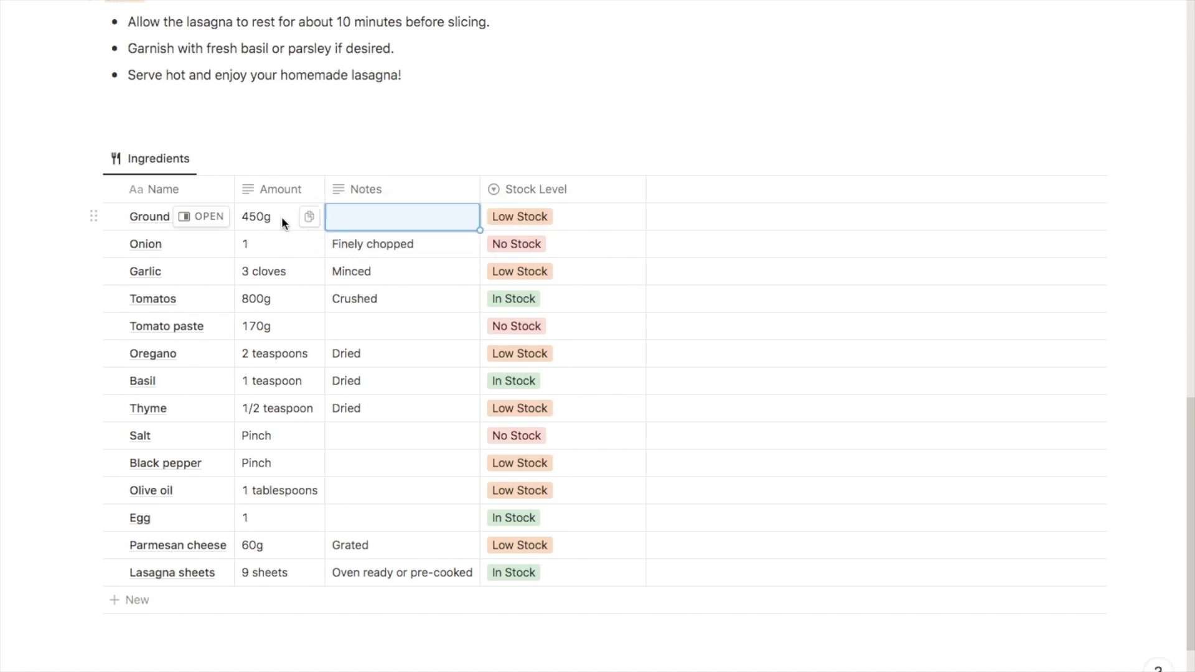
pyautogui.press('Escape')
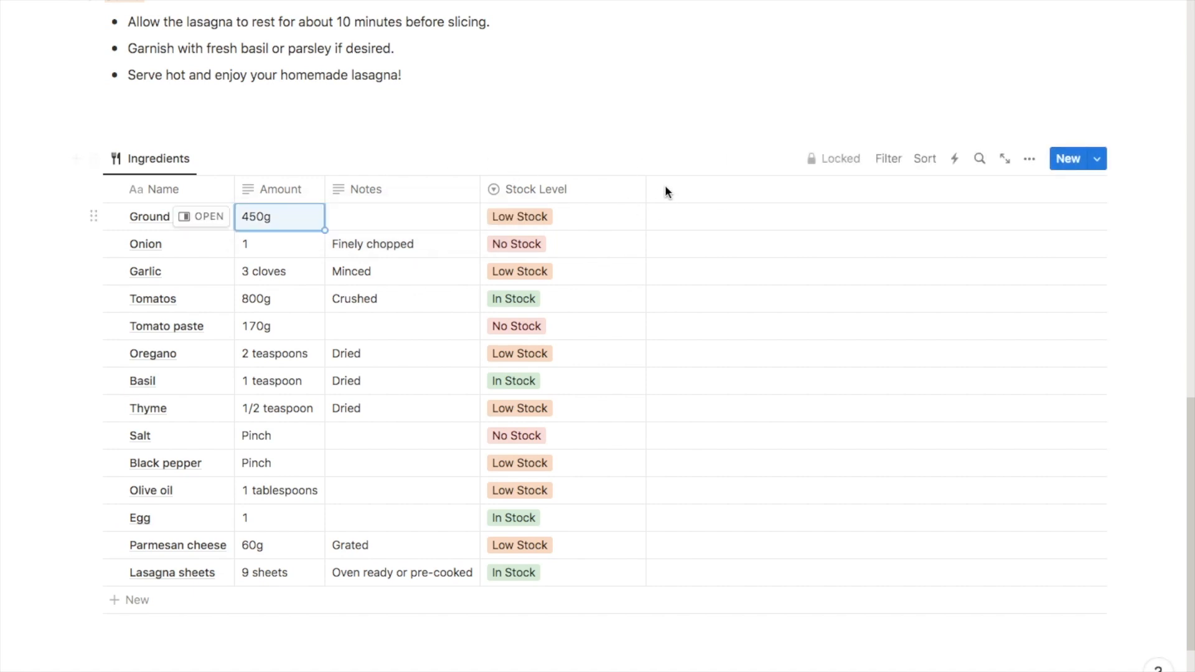
pyautogui.click(134, 602)
pyautogui.scroll(15, 406, 222)
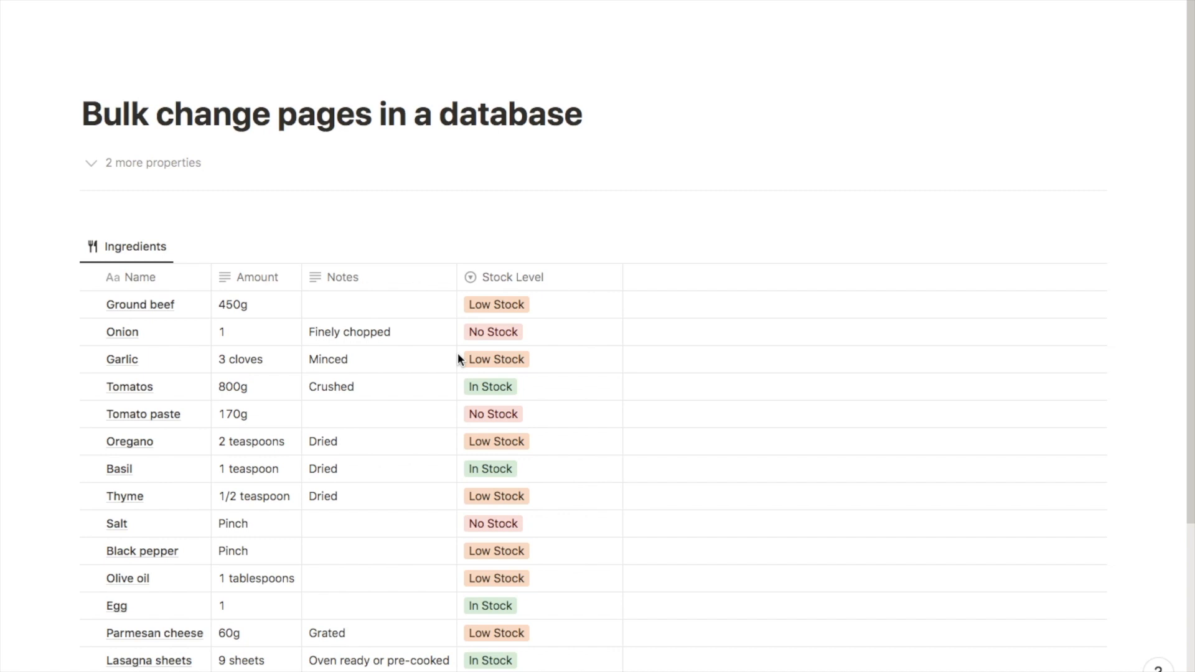
# View the Stock Level options for Ground beef on the "Bulk change pages in a database" page
pyautogui.scroll(-2, 457, 353)
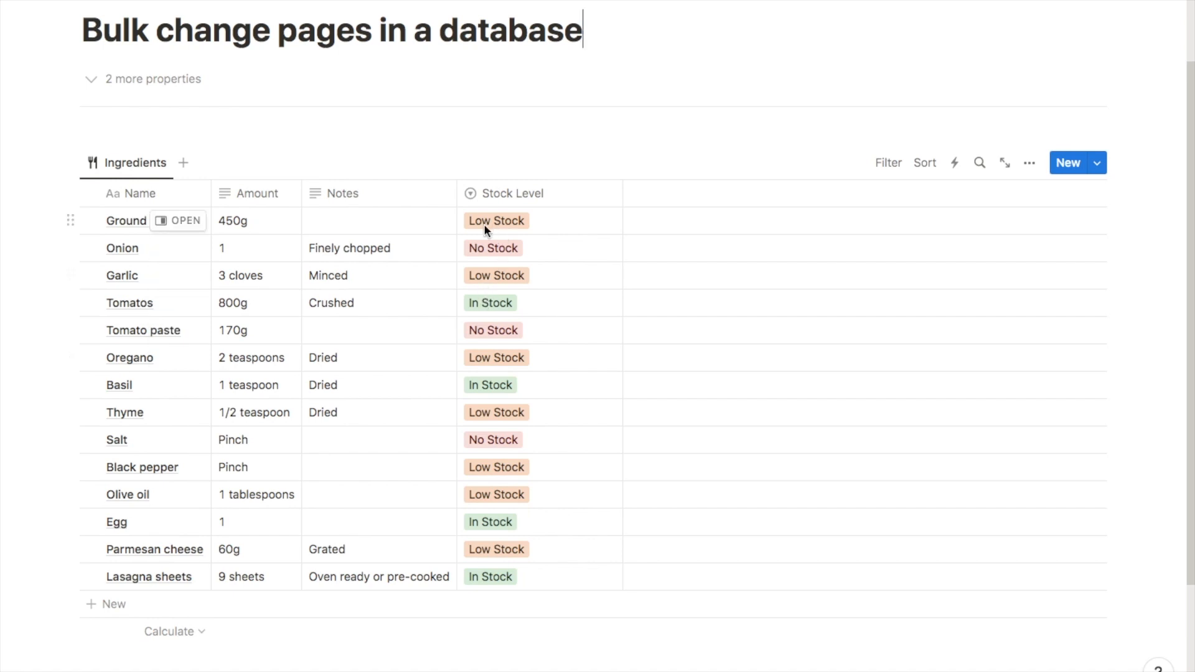
pyautogui.click(505, 219)
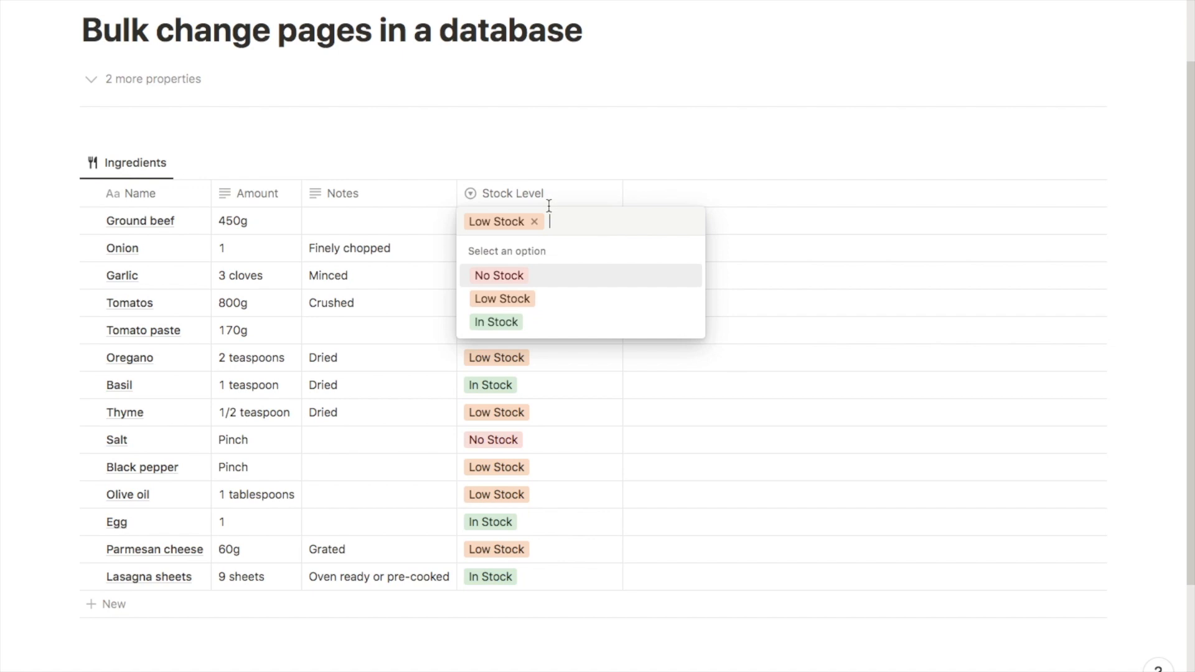
pyautogui.press('Escape')
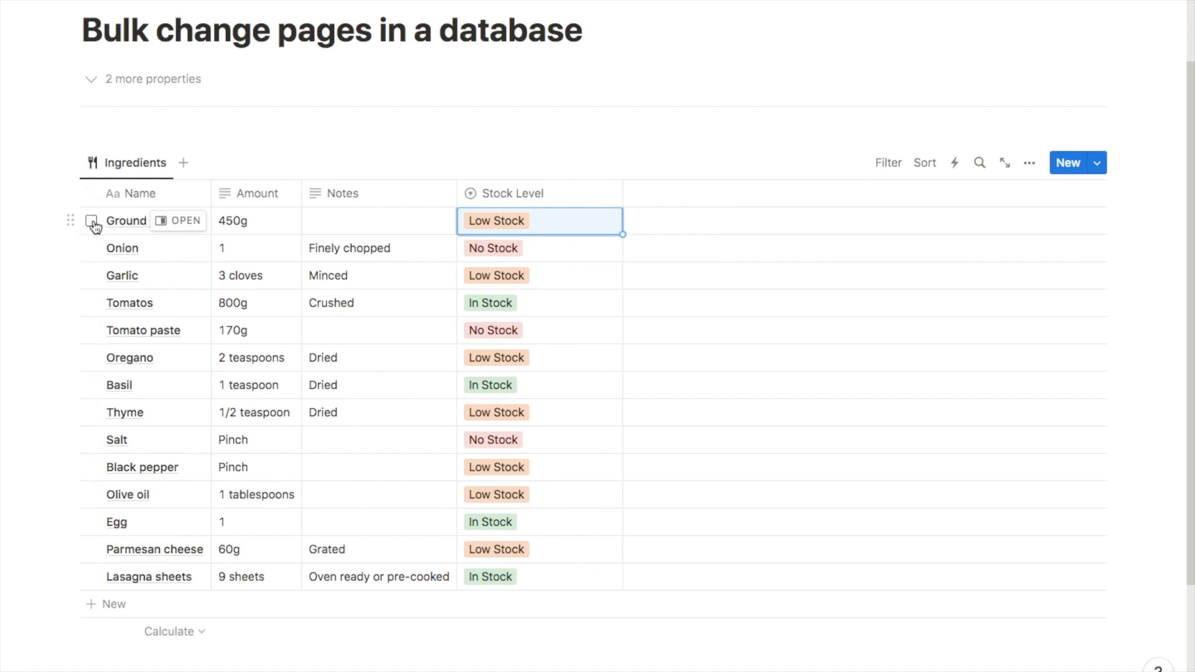
# Select all ingredients in the database and set their Stock Level to In Stock in bulk
pyautogui.click(93, 222)
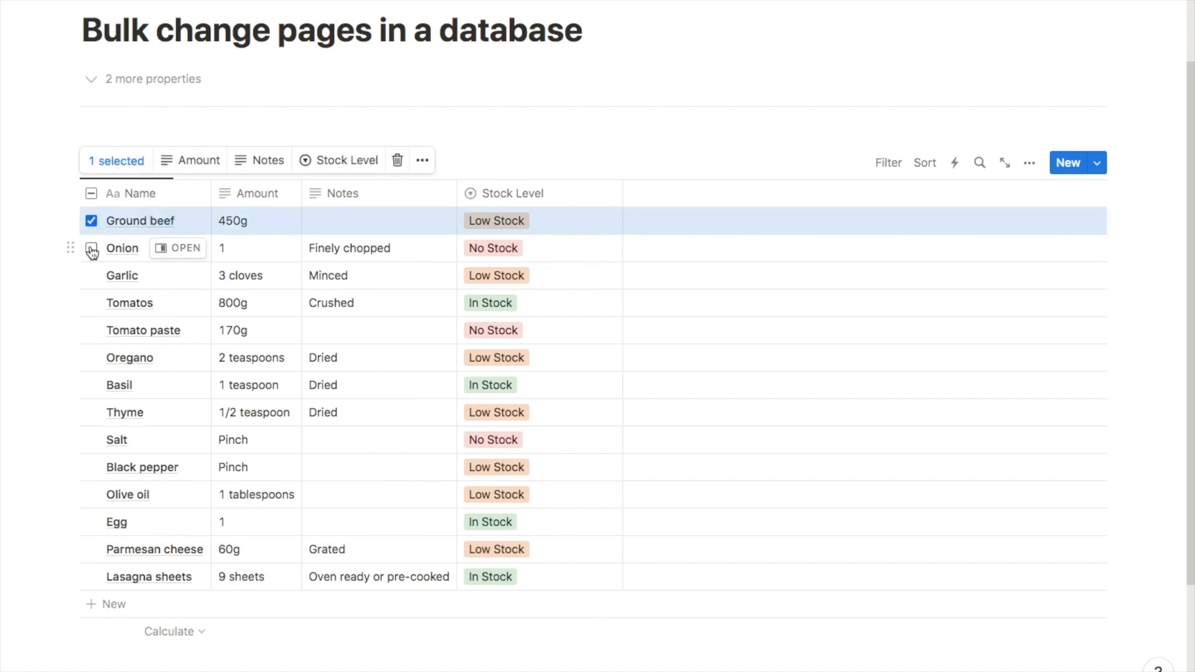
pyautogui.click(92, 248)
pyautogui.click(91, 275)
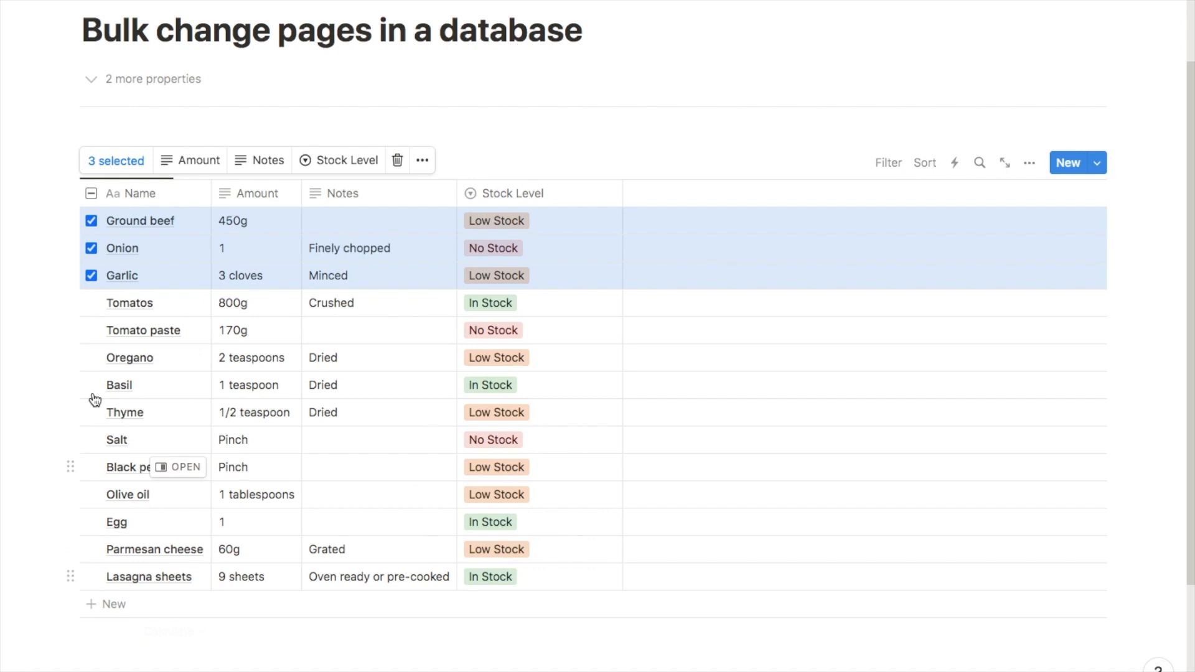
pyautogui.click(91, 194)
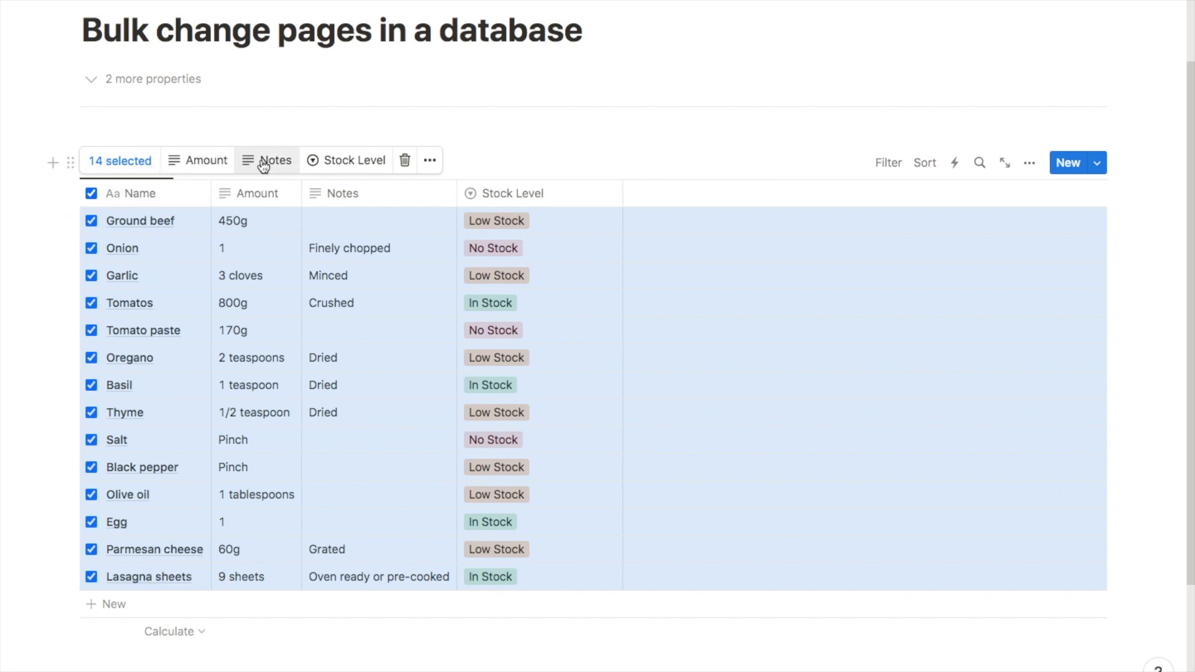
pyautogui.click(350, 163)
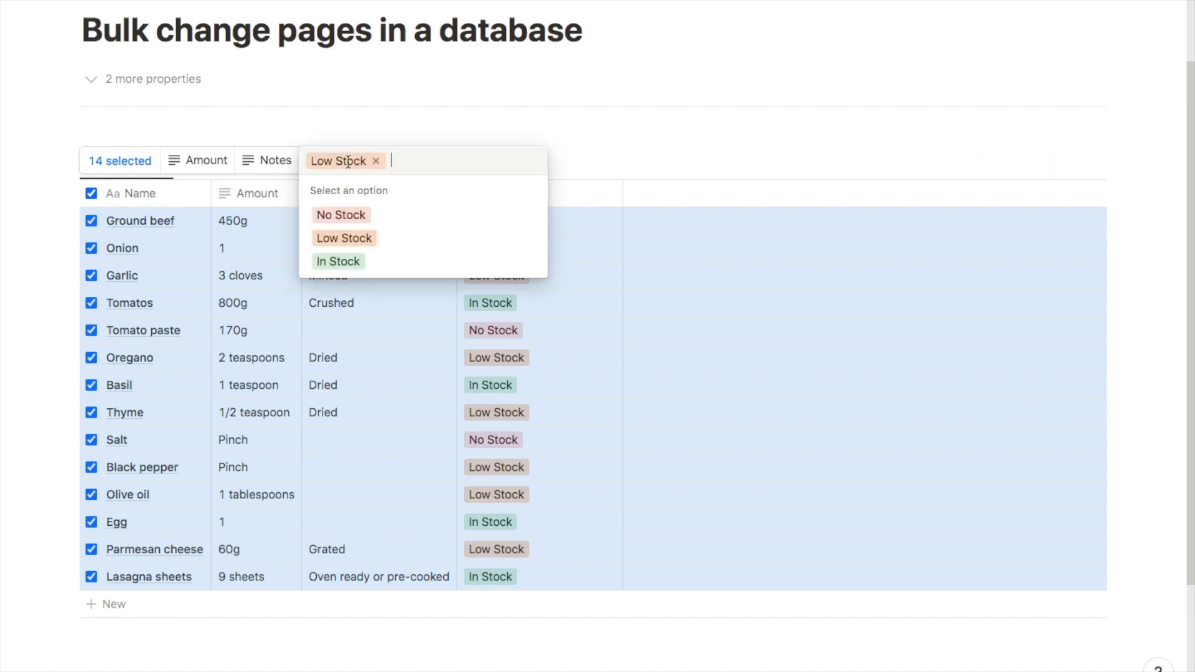
pyautogui.click(345, 262)
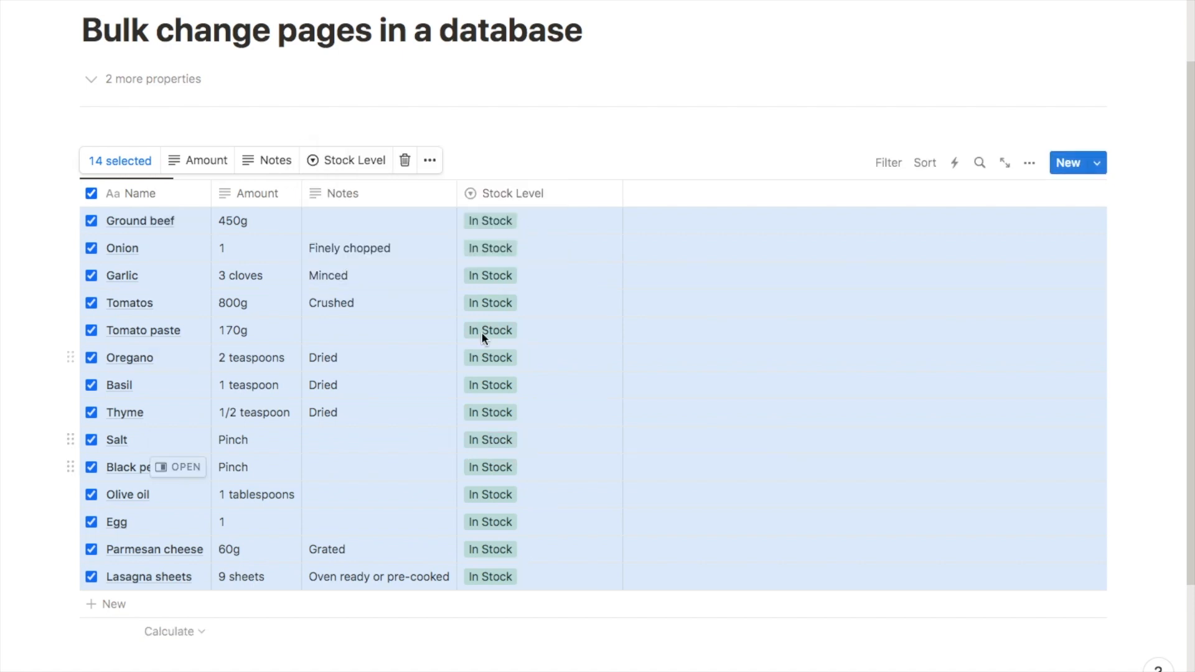
pyautogui.click(588, 29)
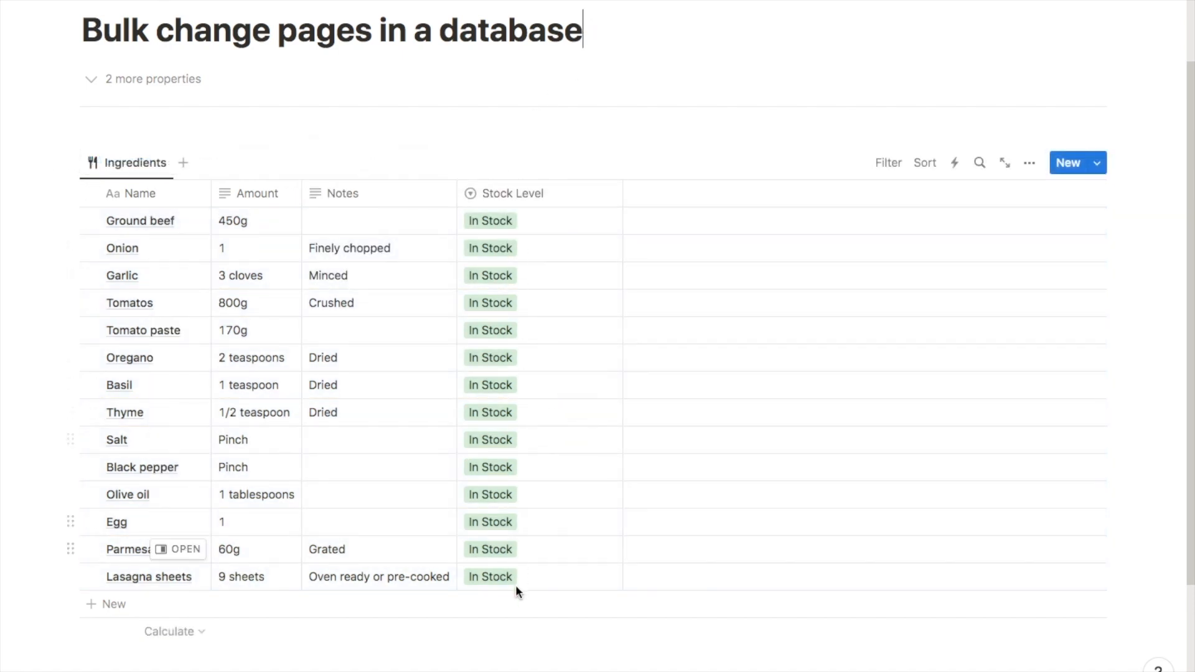
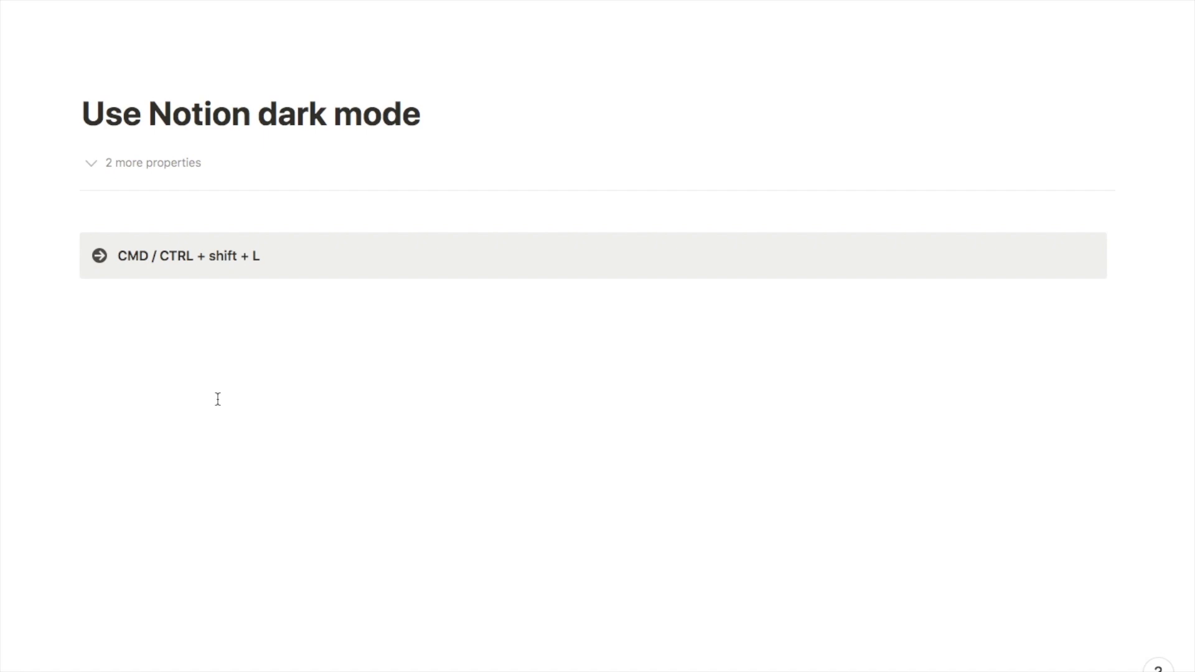
# Switch the interface to dark mode and back to light mode
pyautogui.hotkey('ctrl', 'shift', 'l')
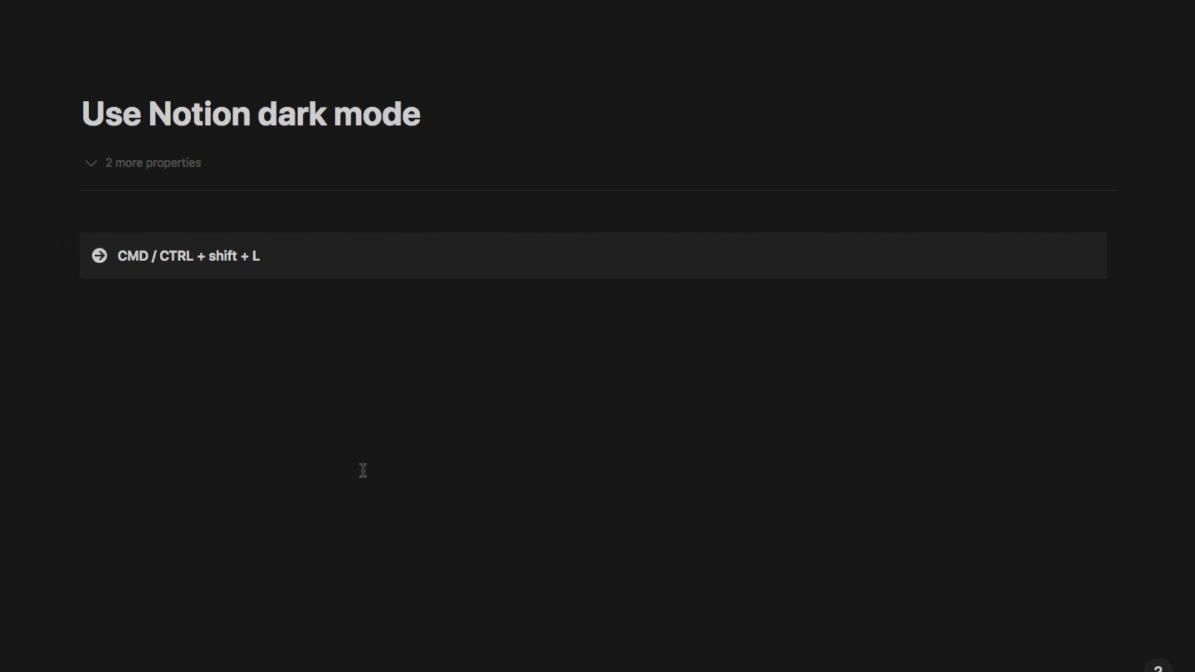
pyautogui.hotkey('ctrl', 'shift', 'l')
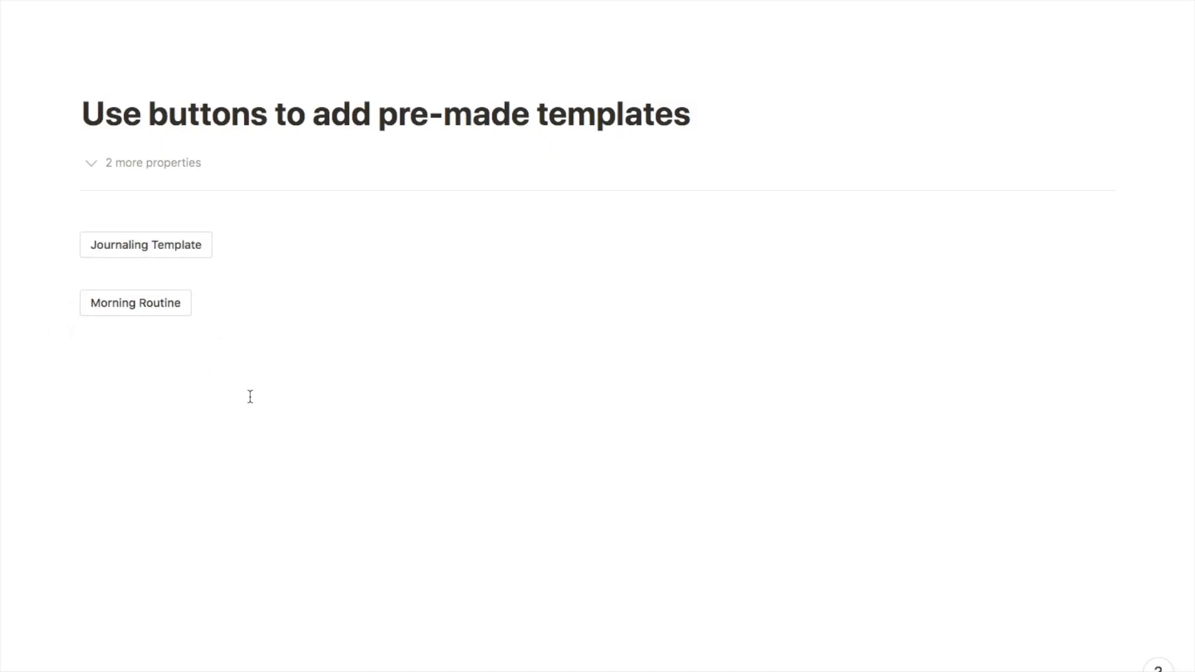
# Insert the Morning Routine checklist with its button and check off Drink water, Morning stretches, Brush teeth & floss, and Wash face
pyautogui.click(143, 307)
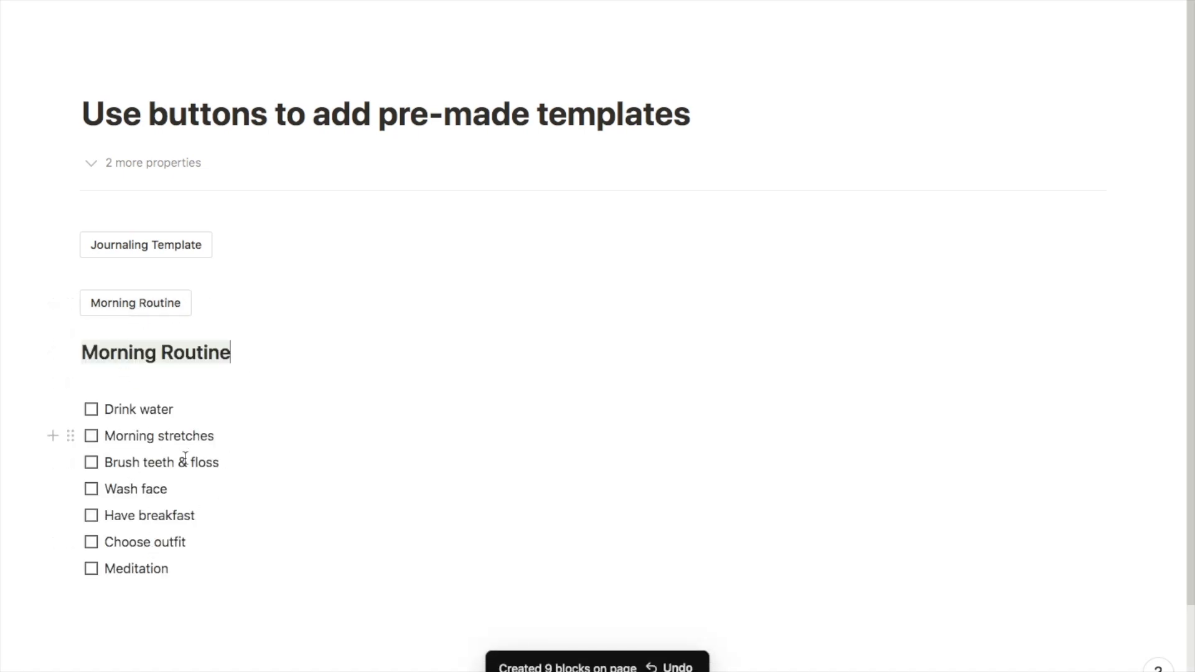
pyautogui.click(91, 409)
pyautogui.click(91, 436)
pyautogui.click(90, 462)
pyautogui.click(90, 488)
# Delete the partly checked Morning Routine list, and insert a fresh copy with its button before undoing that insertion
pyautogui.moveTo(144, 616)
pyautogui.mouseDown()
pyautogui.moveTo(133, 336)
pyautogui.moveTo(128, 349)
pyautogui.mouseUp()
pyautogui.press('BackSpace')
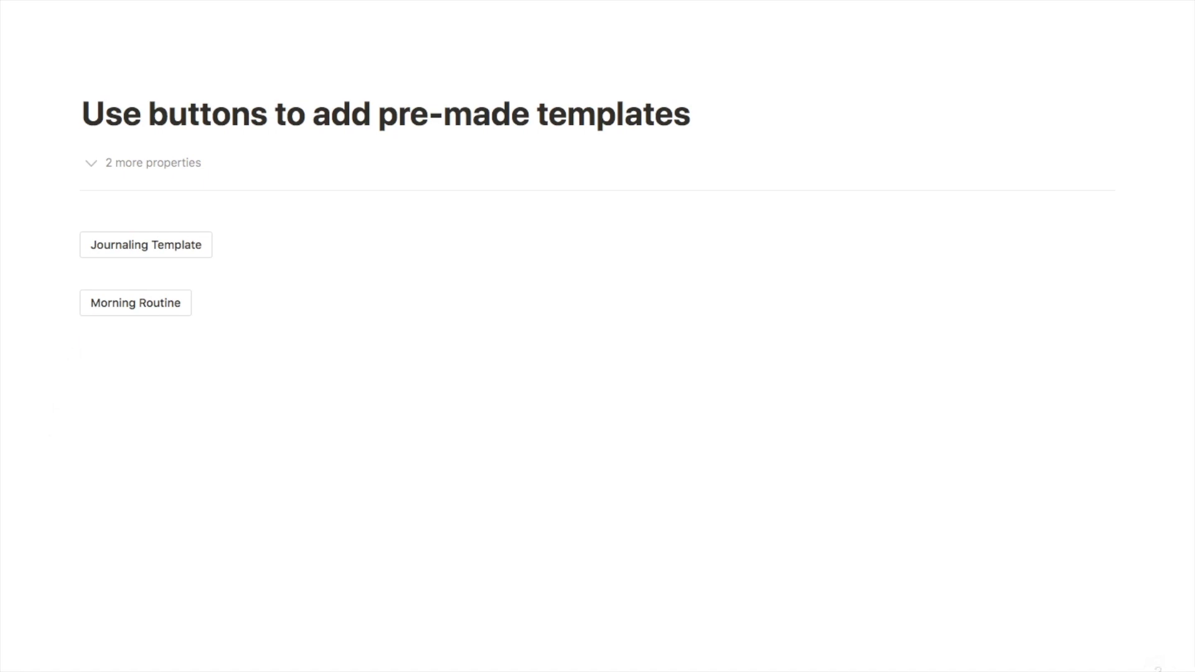
pyautogui.click(139, 310)
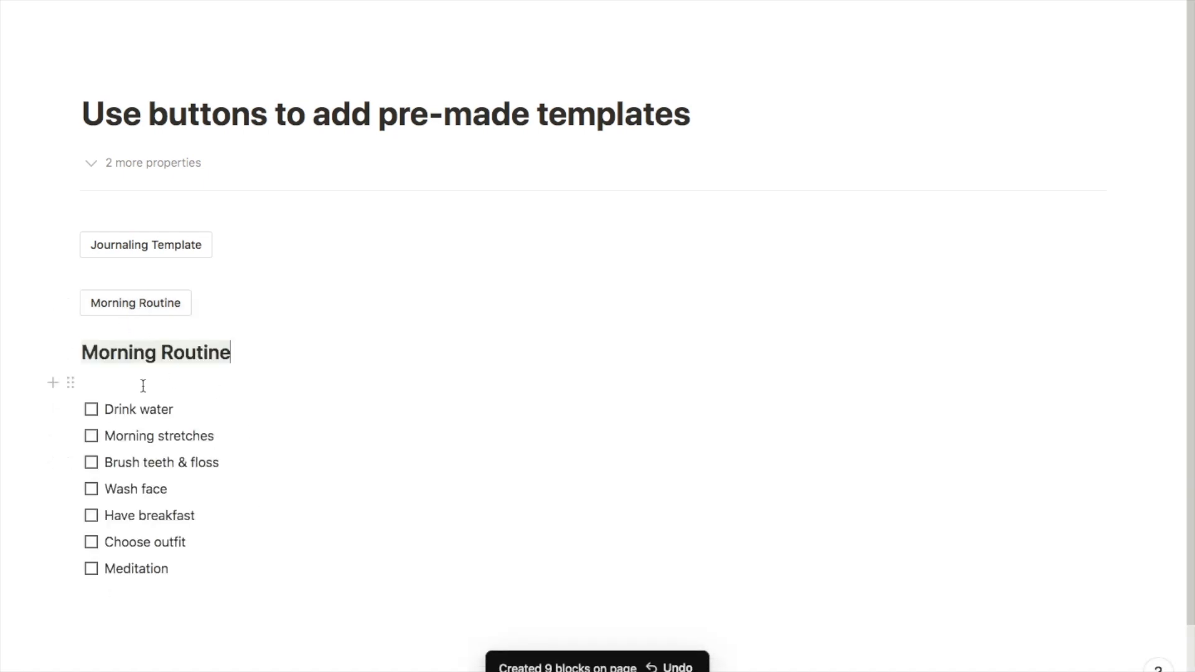
pyautogui.hotkey('ctrl', 'z')
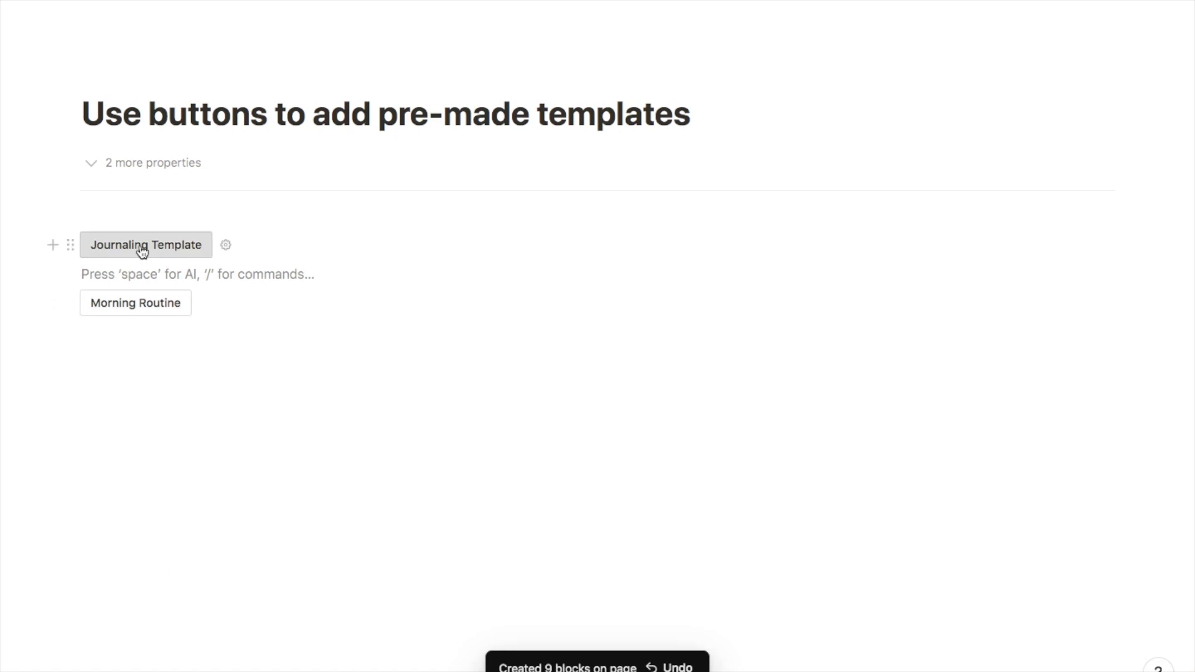
# Insert the Daily Journaling template with the Journaling Template button, look through its sections, and undo the insertion
pyautogui.click(139, 249)
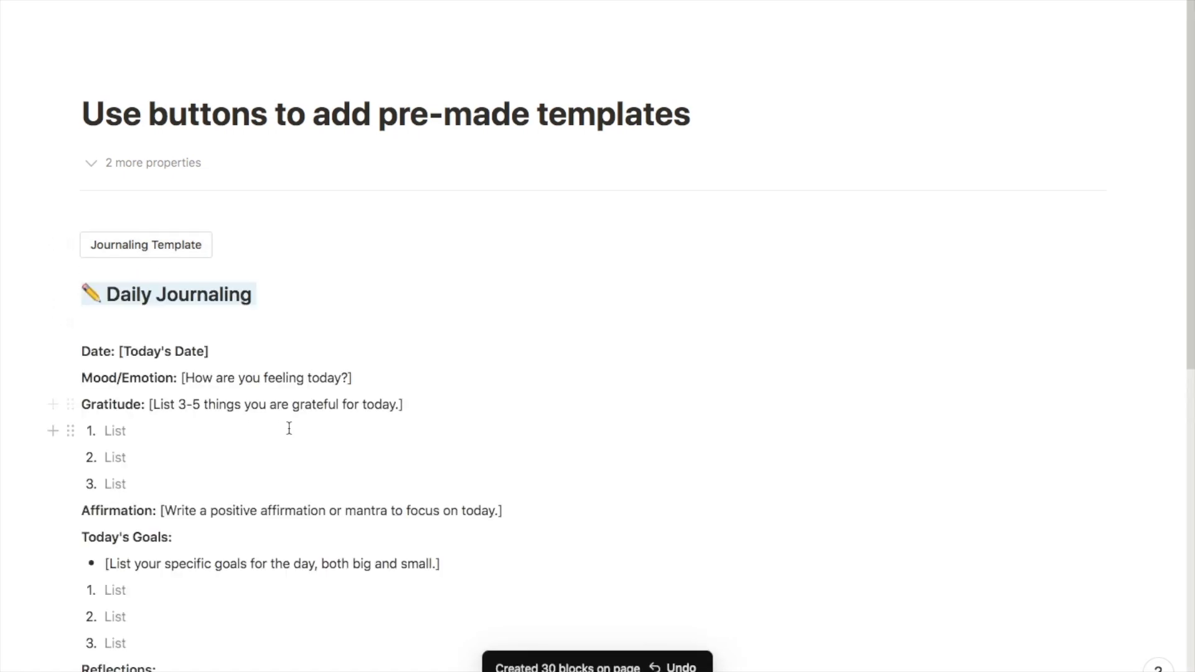
pyautogui.scroll(-2, 288, 427)
pyautogui.scroll(-6, 268, 461)
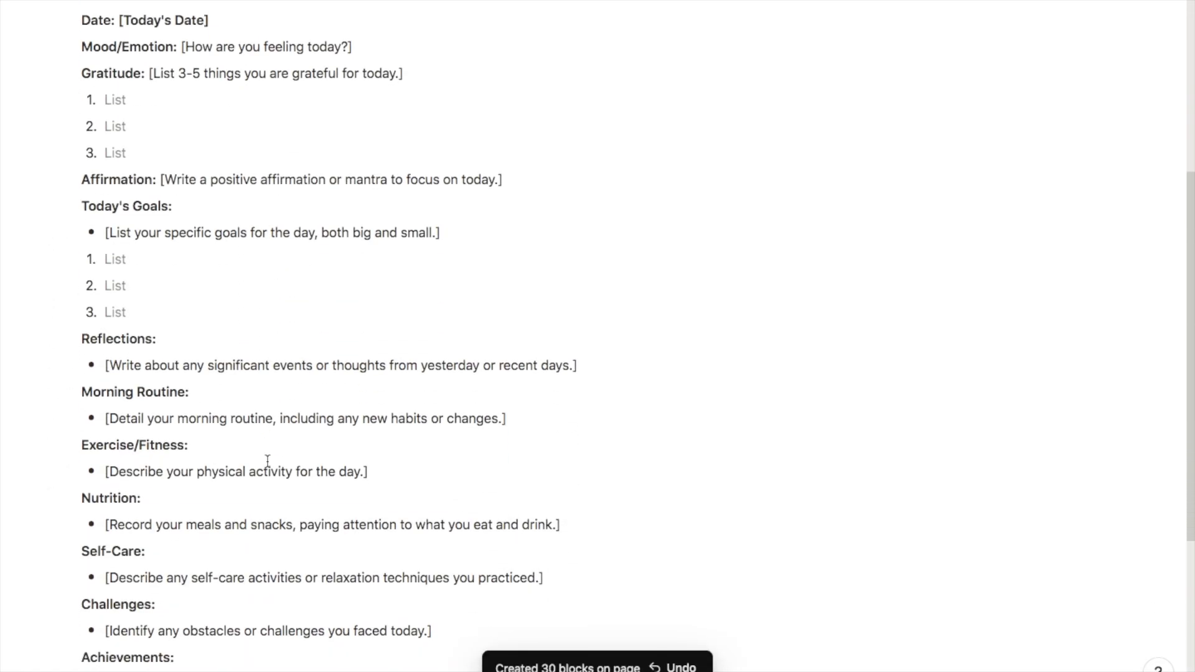
pyautogui.scroll(5, 268, 461)
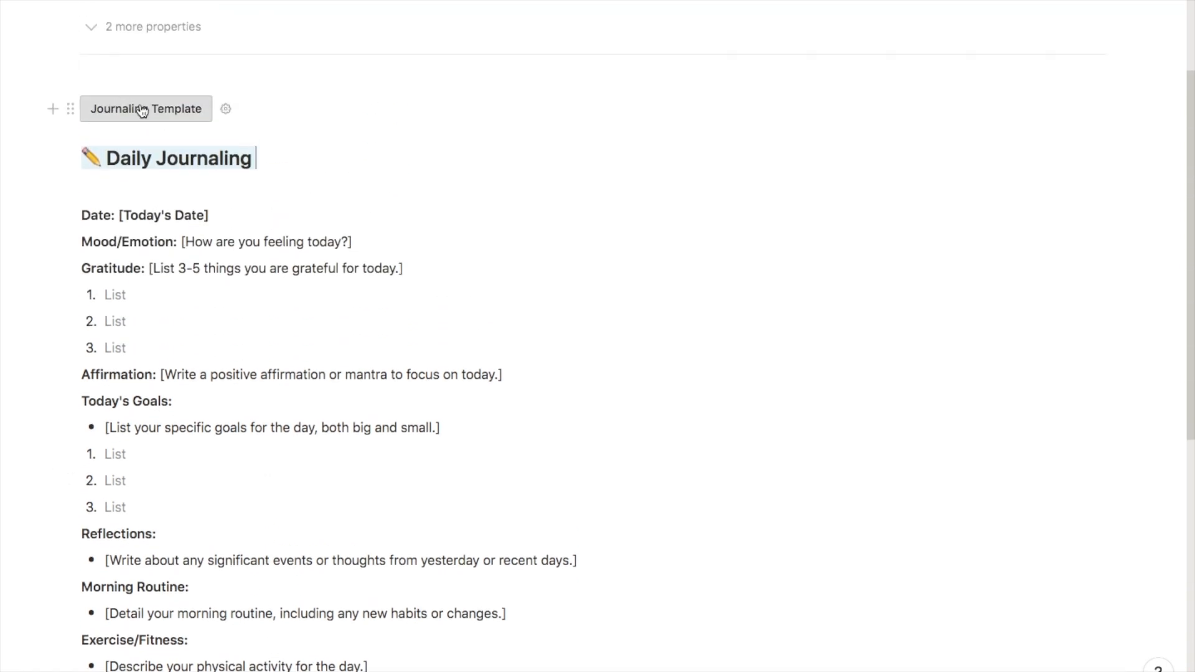
pyautogui.press('super+z')
# Add a new button block below the Morning Routine button and give it an Insert blocks step
pyautogui.click(284, 381)
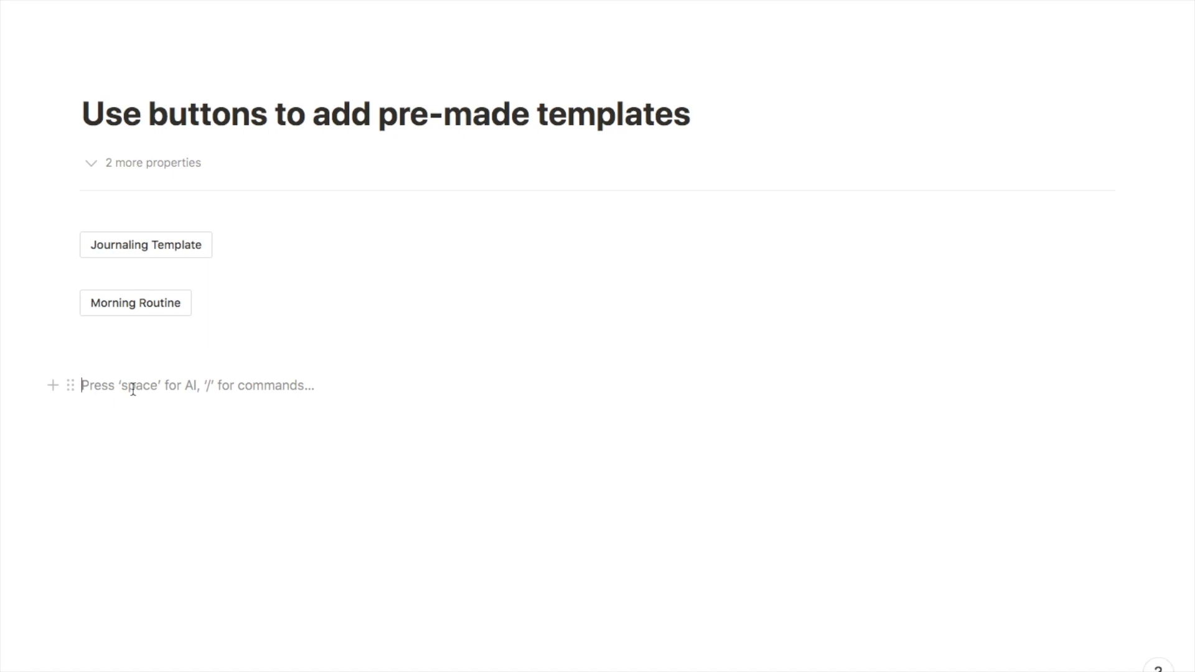
pyautogui.write('/butt')
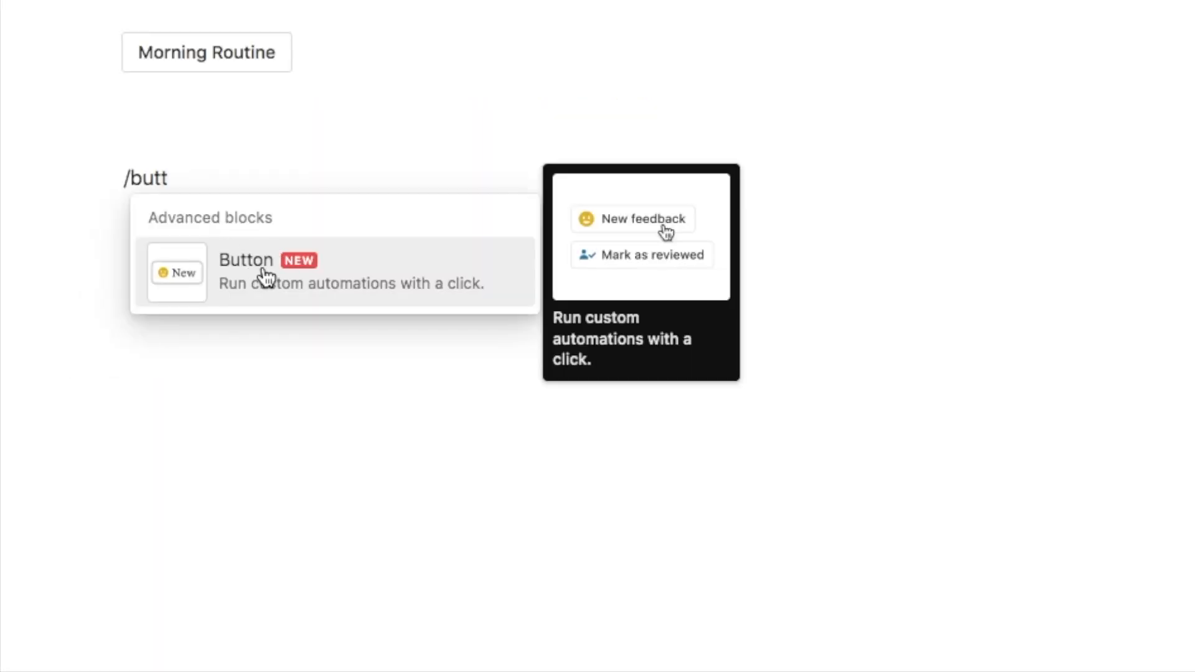
pyautogui.click(174, 446)
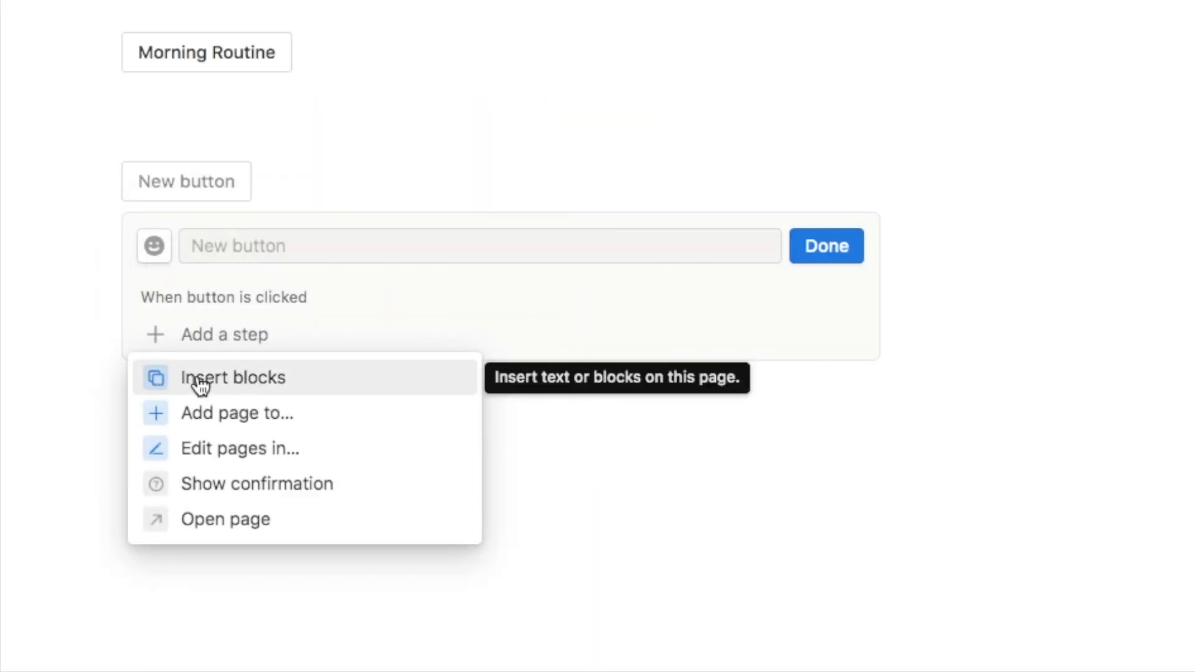
pyautogui.click(255, 389)
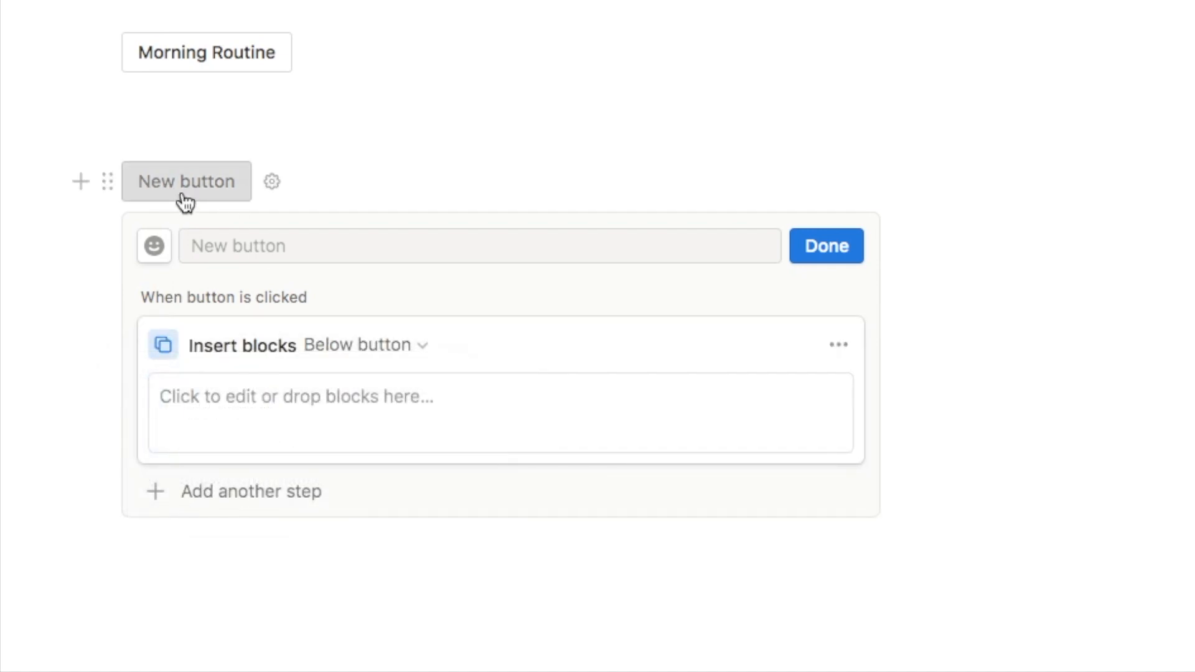
# Add a Heading 2 block to the content that the new button inserts
pyautogui.scroll(-1, 243, 392)
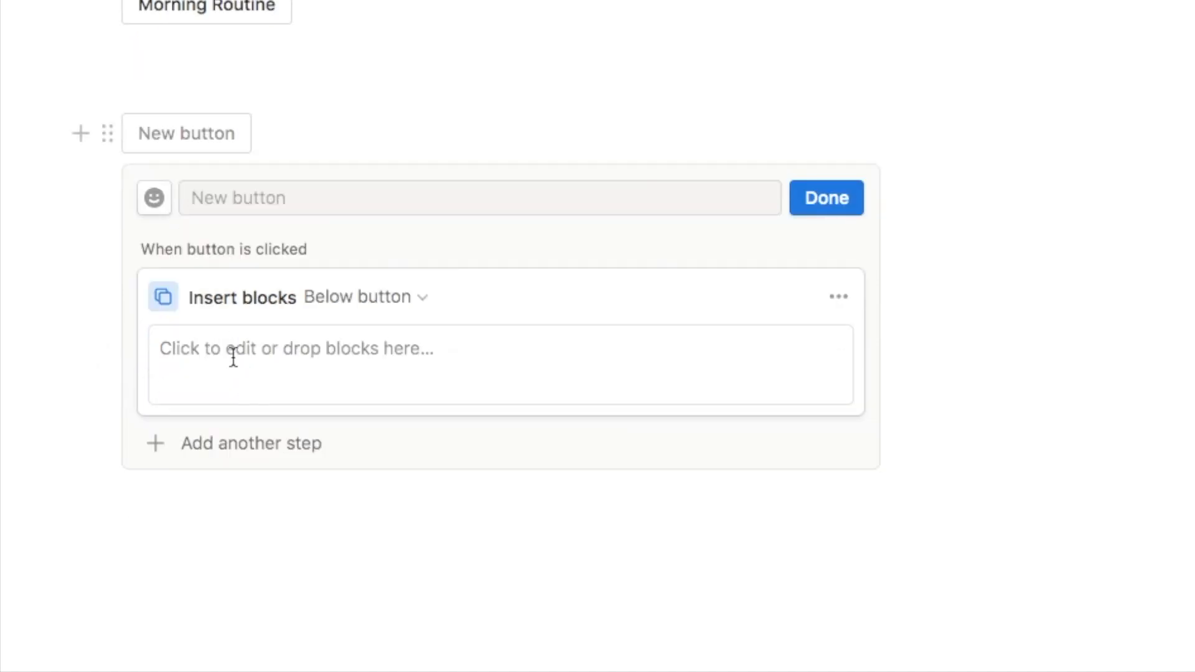
pyautogui.click(194, 355)
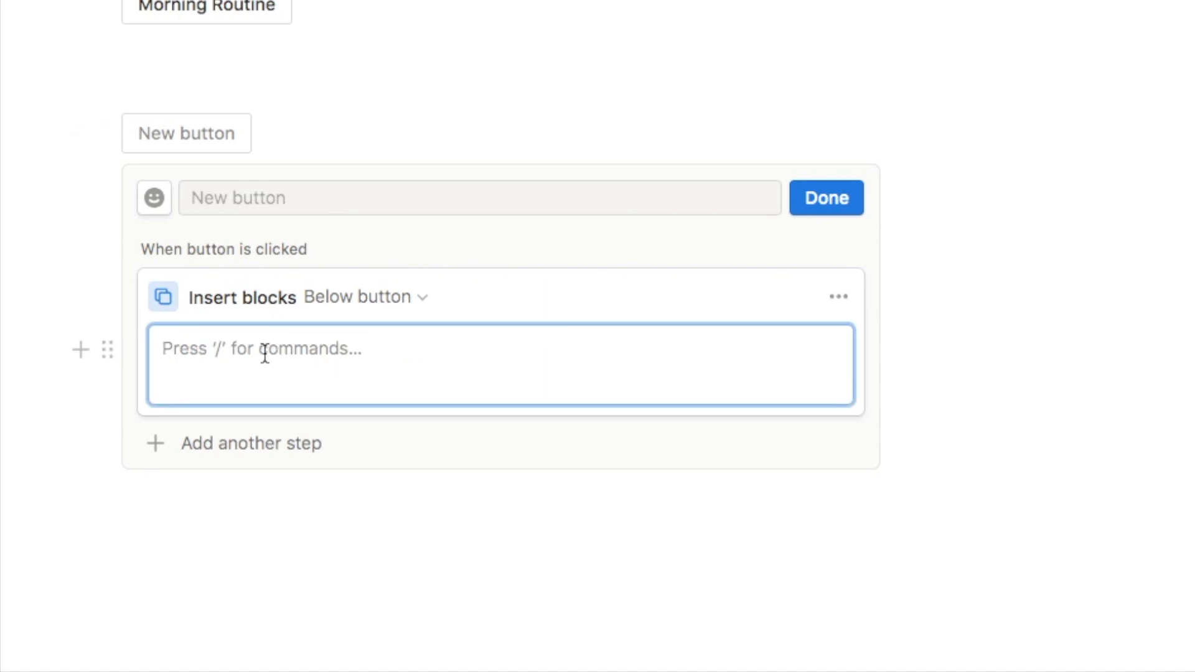
pyautogui.write('/h2')
pyautogui.press('Return')
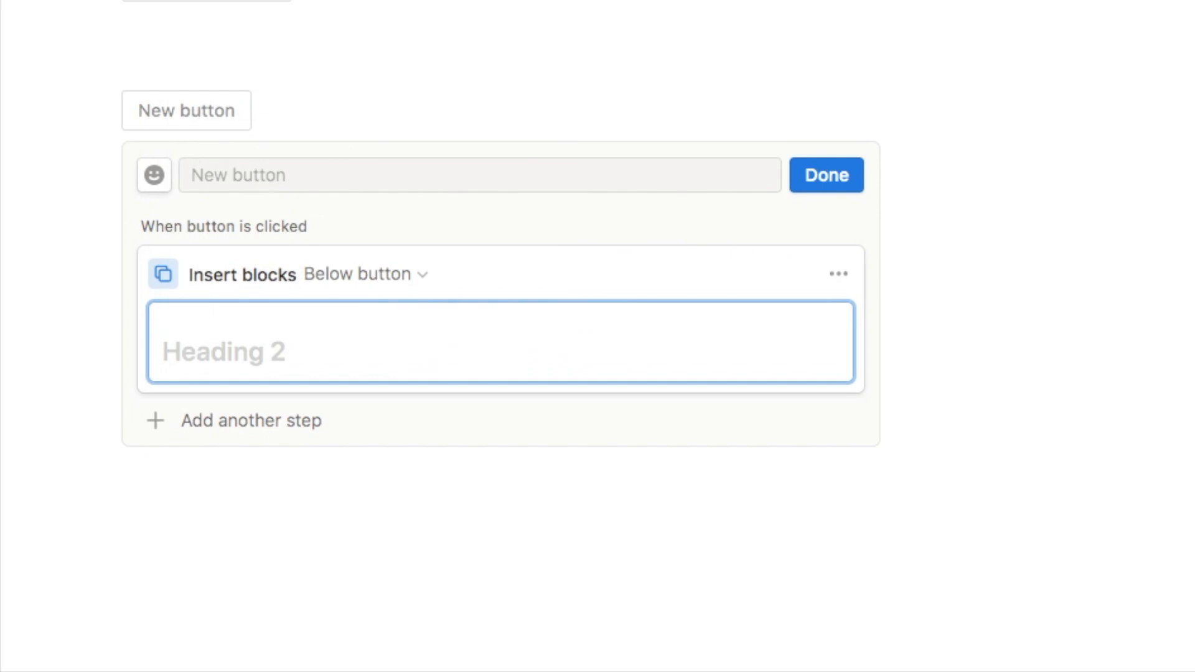
# Replace the empty Heading 2 in the button's inserted content with the pasted Daily Journaling template, and check its sections
pyautogui.press('BackSpace')
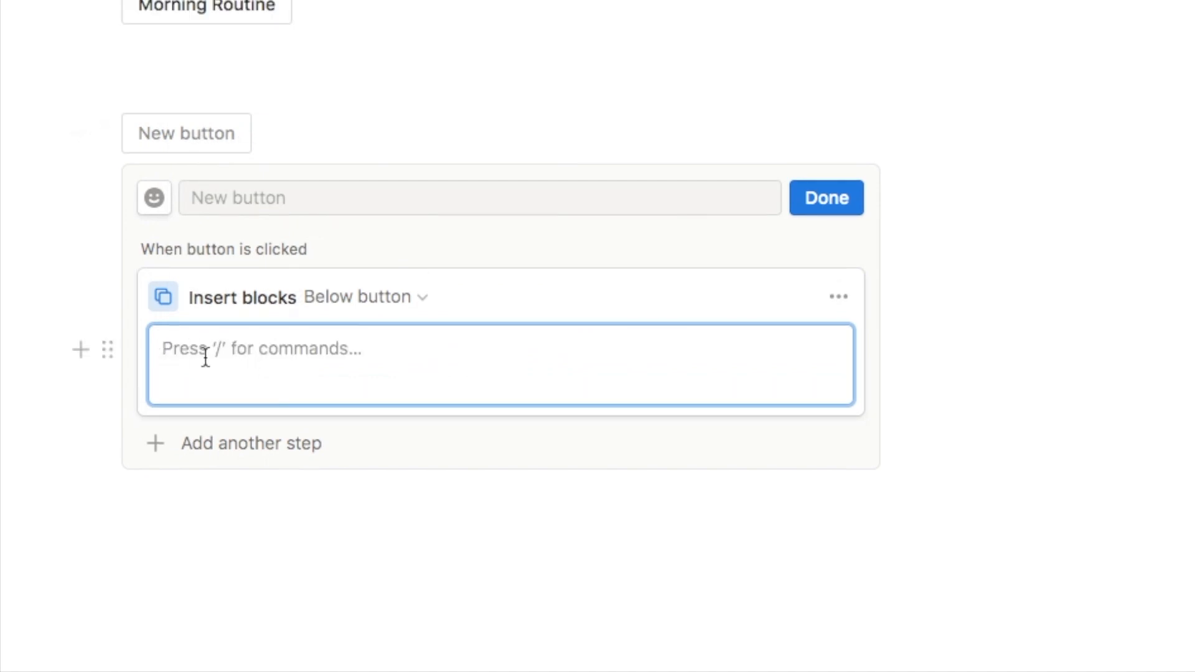
pyautogui.hotkey('ctrl', 'v')
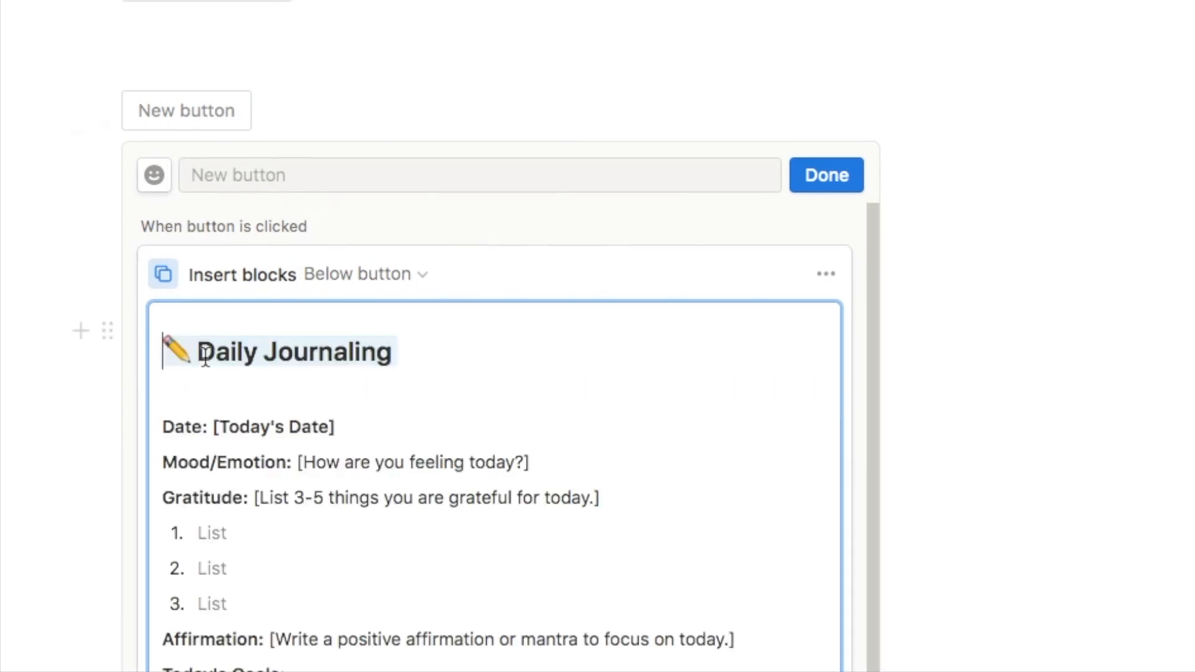
pyautogui.scroll(-5, 257, 409)
pyautogui.scroll(-5, 89, 383)
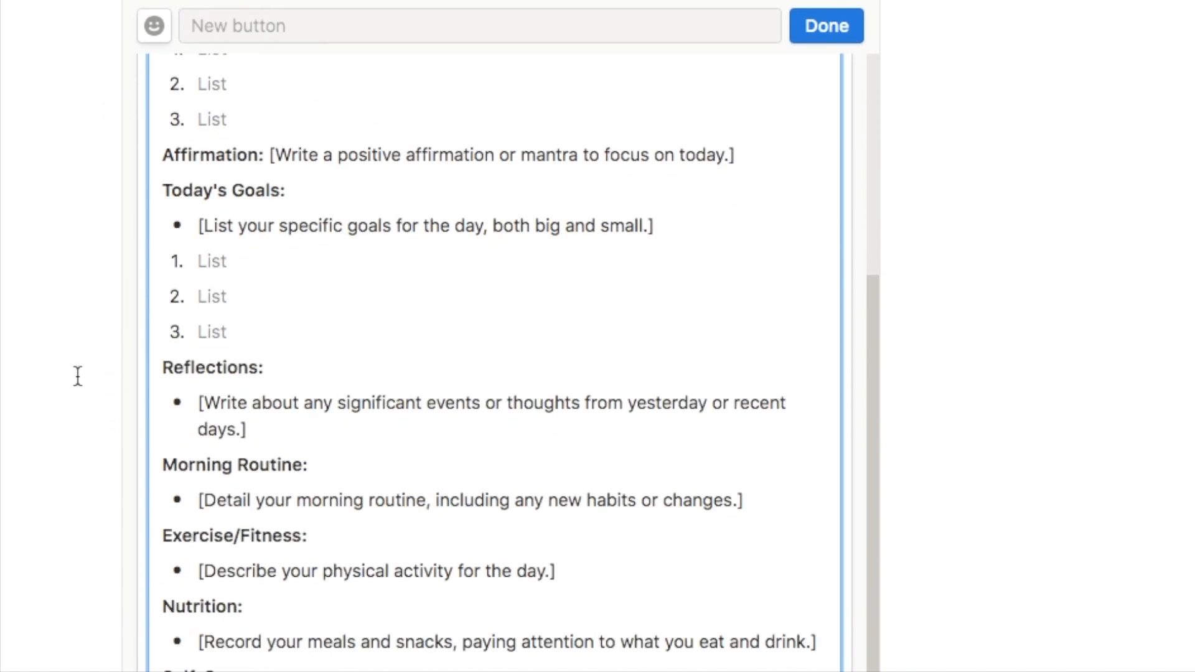
pyautogui.scroll(5, 287, 296)
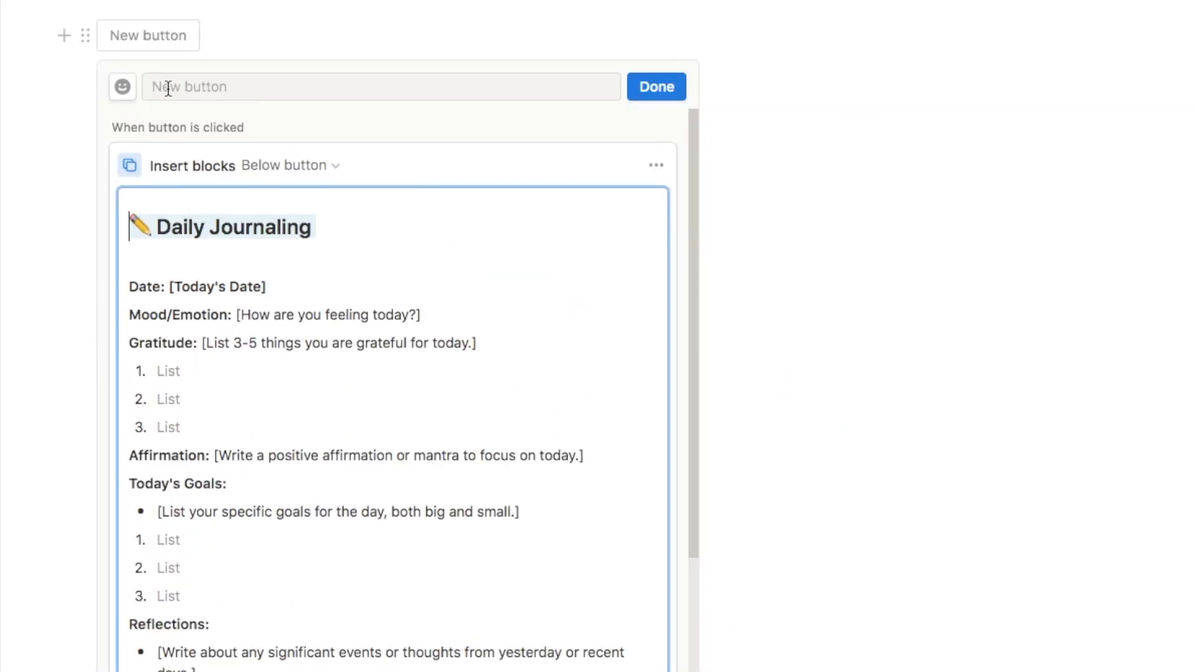
# Name the new button Journaling Template, give it the pencil-with-lines icon, and finish its setup
pyautogui.click(168, 89)
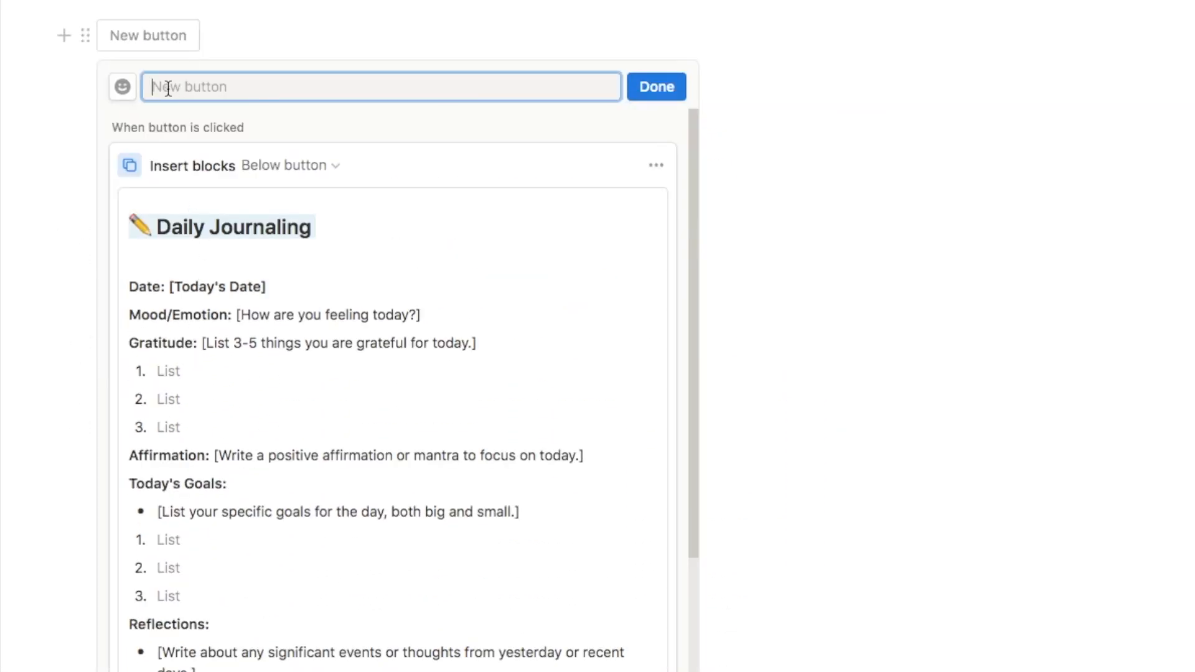
pyautogui.write('Journaling ')
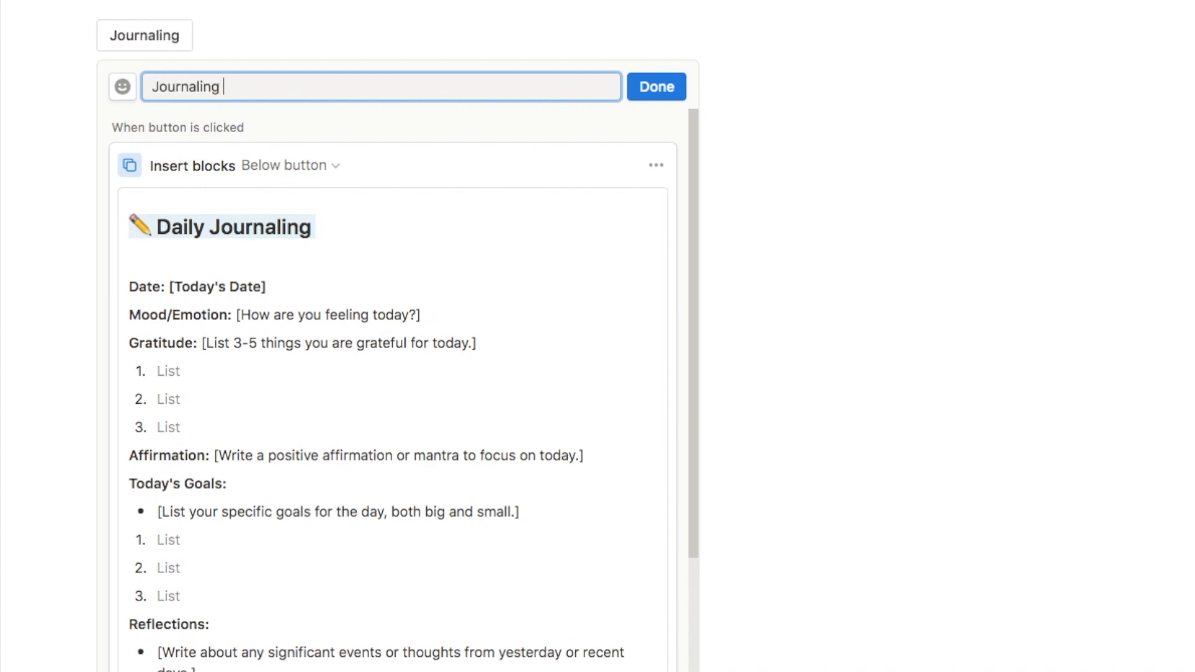
pyautogui.write('Template')
pyautogui.click(120, 89)
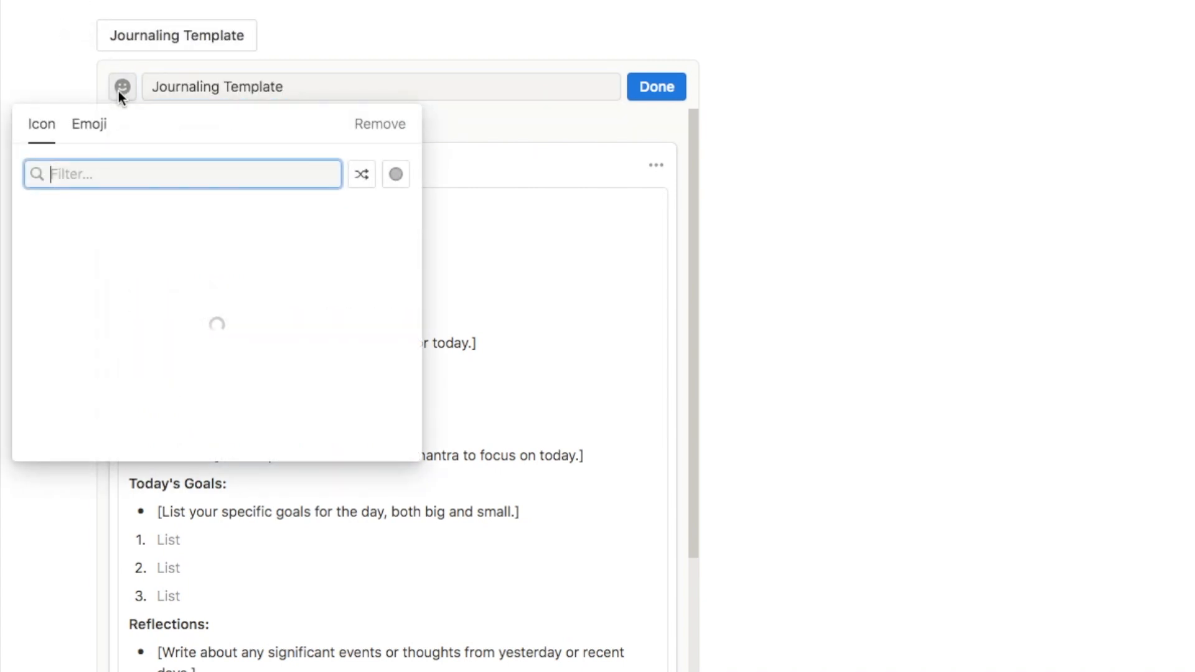
pyautogui.write('pen')
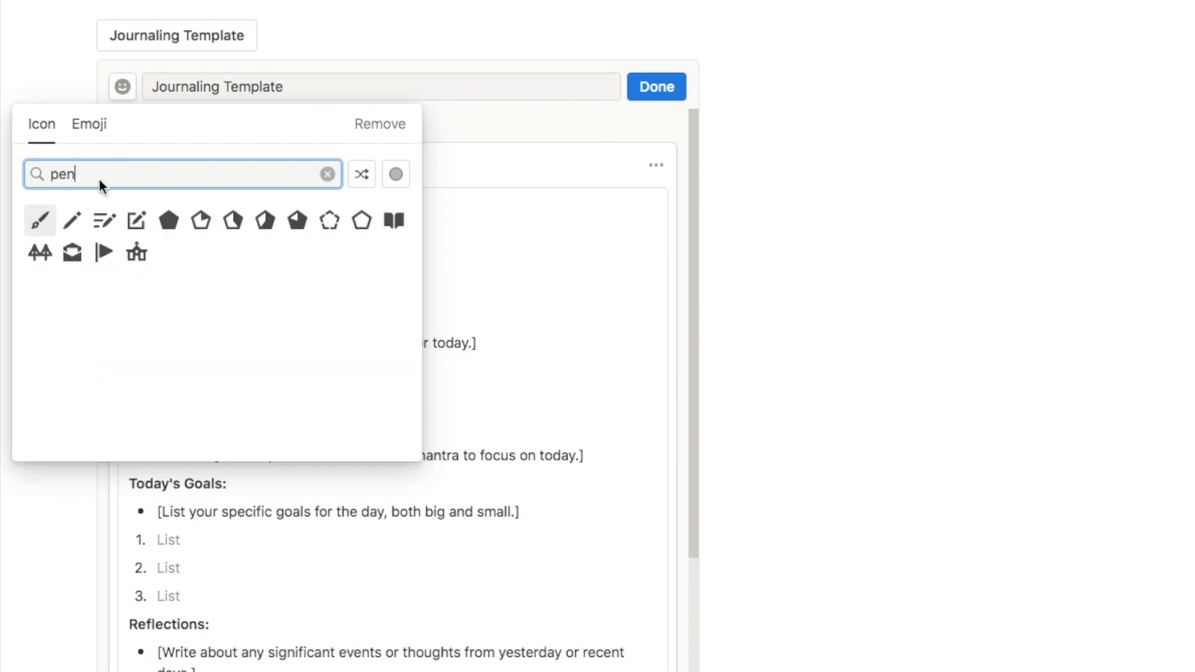
pyautogui.click(104, 221)
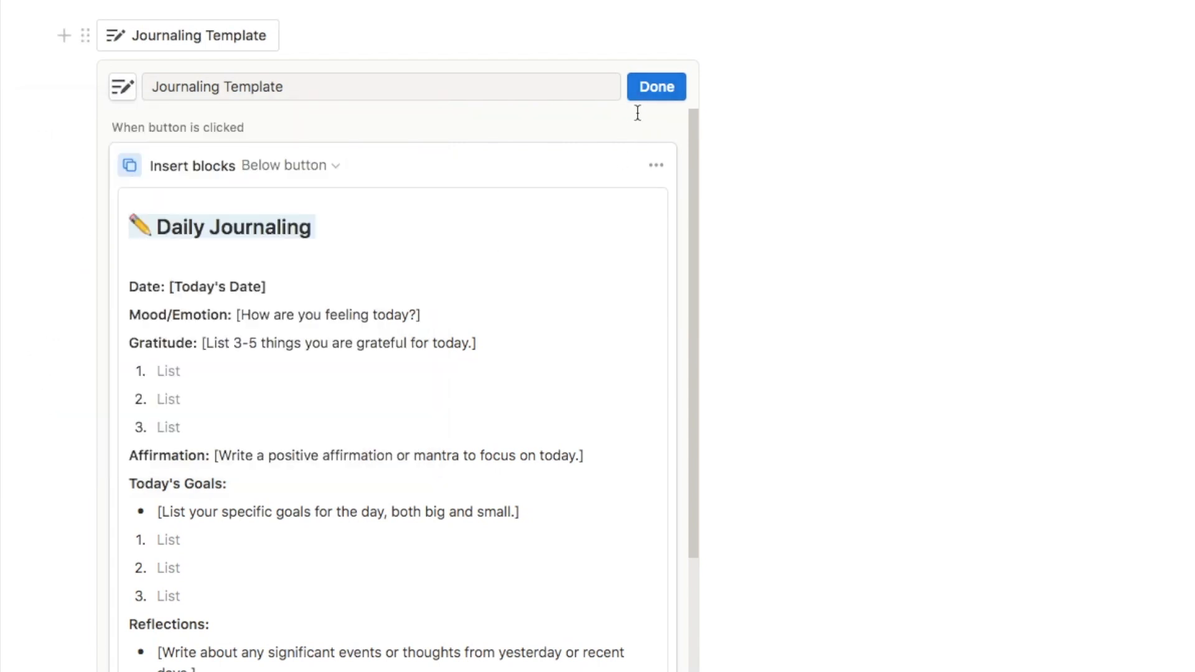
pyautogui.click(642, 95)
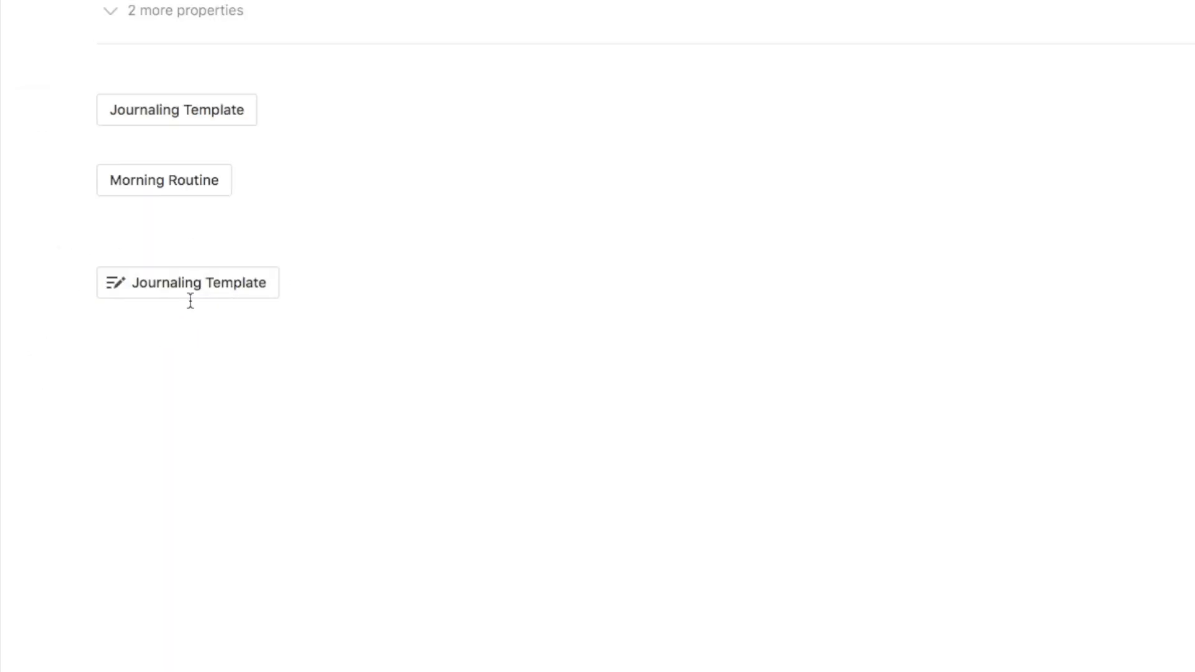
# Insert the Daily Journaling content with the new Journaling Template button that has the pencil icon, and look through it
pyautogui.click(170, 297)
pyautogui.scroll(-4, 374, 323)
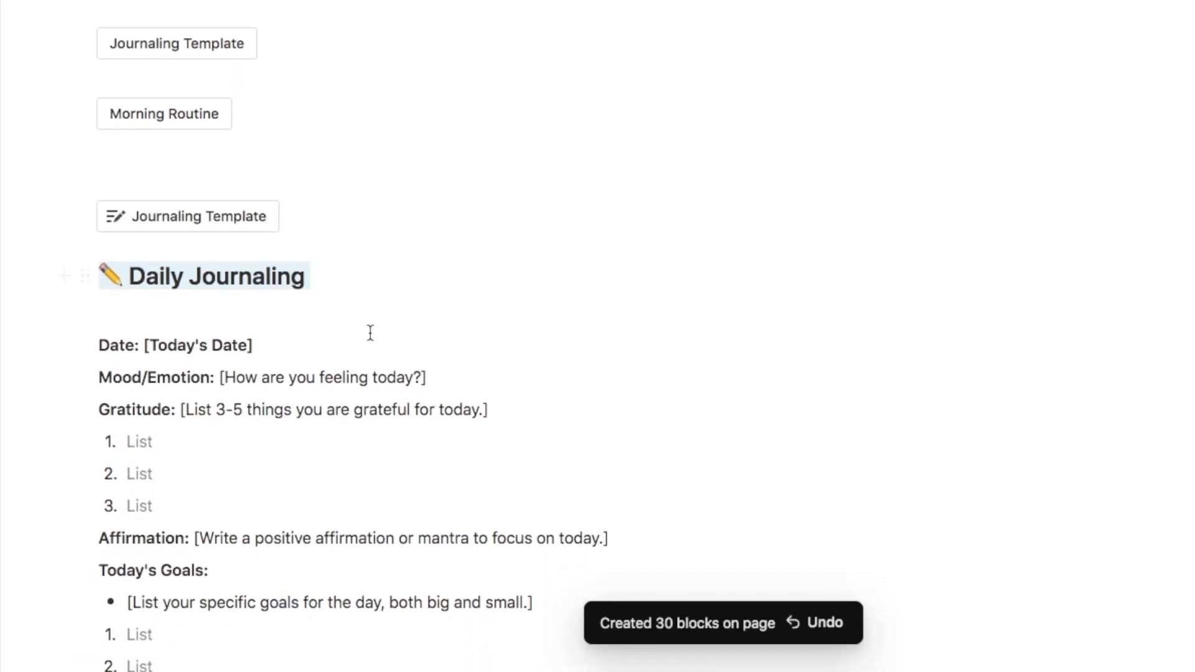
pyautogui.scroll(-10, 312, 300)
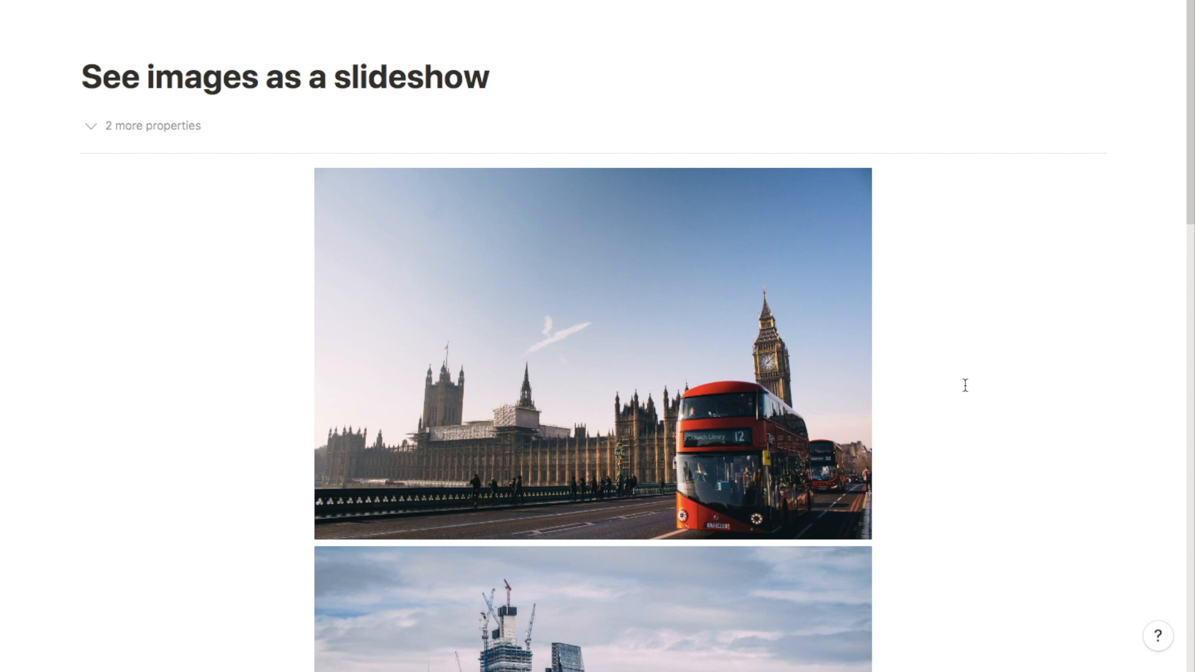
# Look through the stacked London photos on the See images as a slideshow page
pyautogui.scroll(-5, 945, 361)
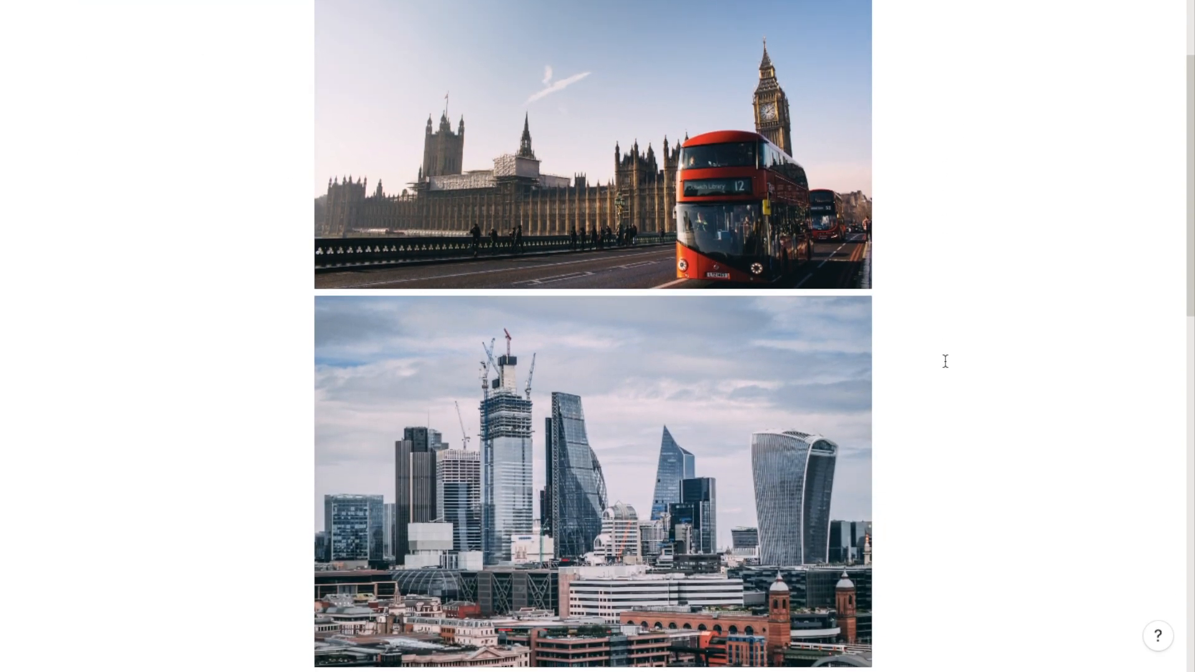
pyautogui.scroll(-2, 904, 336)
pyautogui.scroll(-5, 918, 366)
pyautogui.scroll(-3, 725, 424)
pyautogui.scroll(-4, 708, 401)
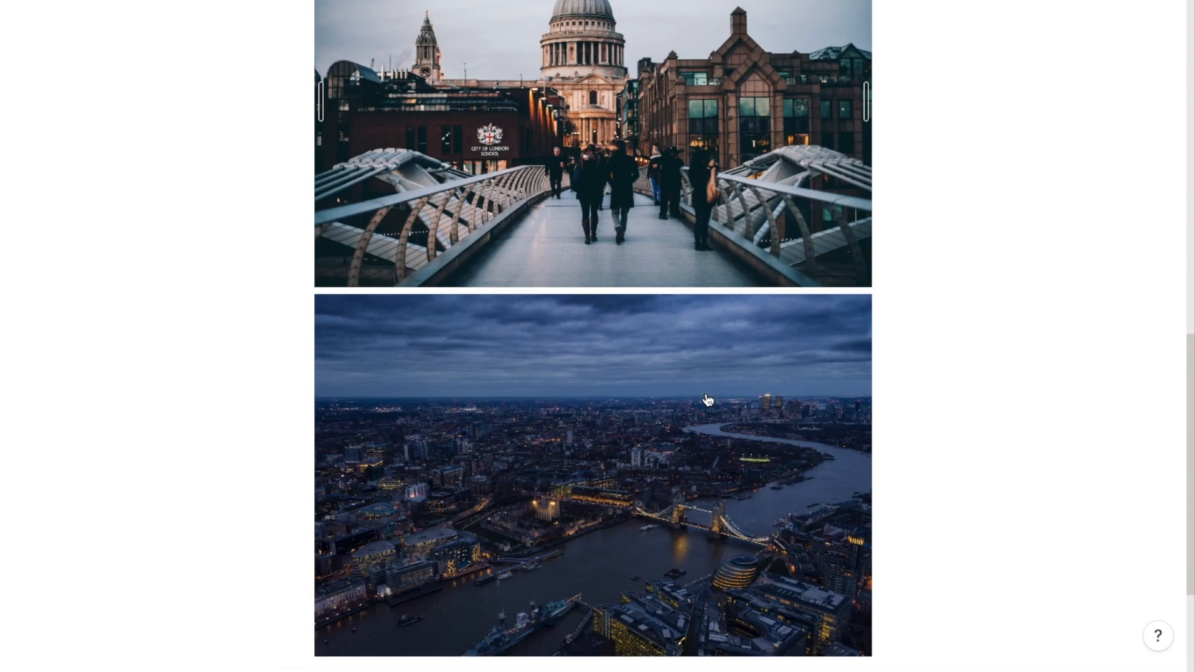
pyautogui.scroll(10, 734, 479)
pyautogui.scroll(4, 733, 478)
pyautogui.scroll(-10, 952, 292)
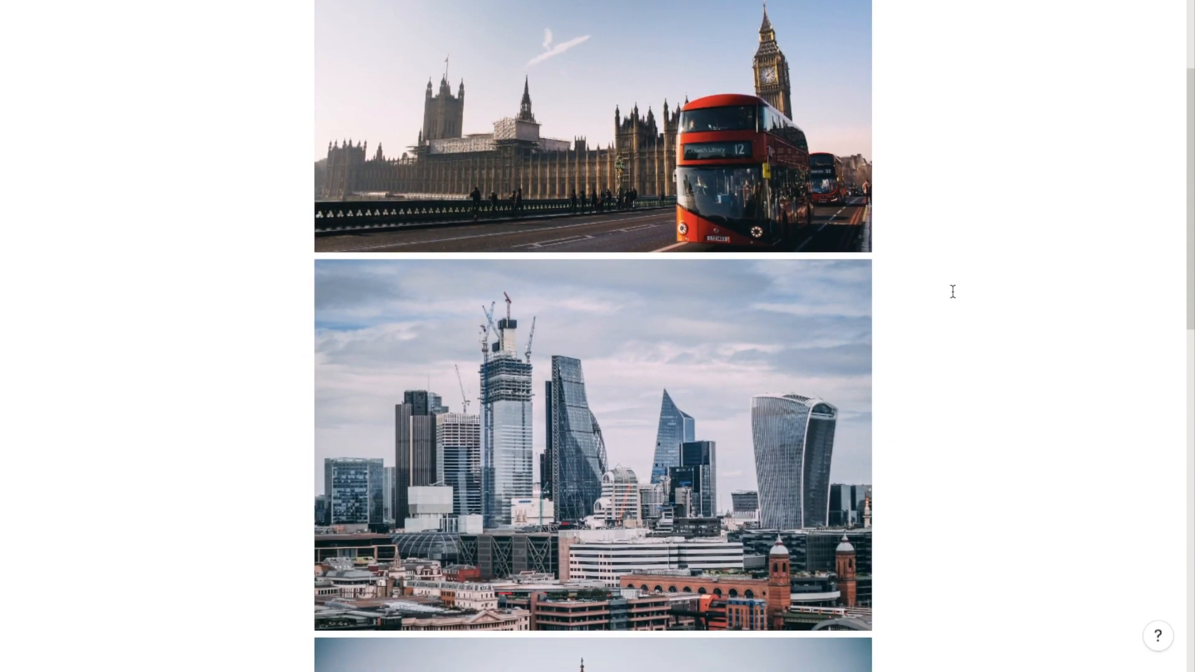
pyautogui.scroll(-7, 847, 396)
pyautogui.scroll(14, 846, 396)
pyautogui.scroll(4, 847, 395)
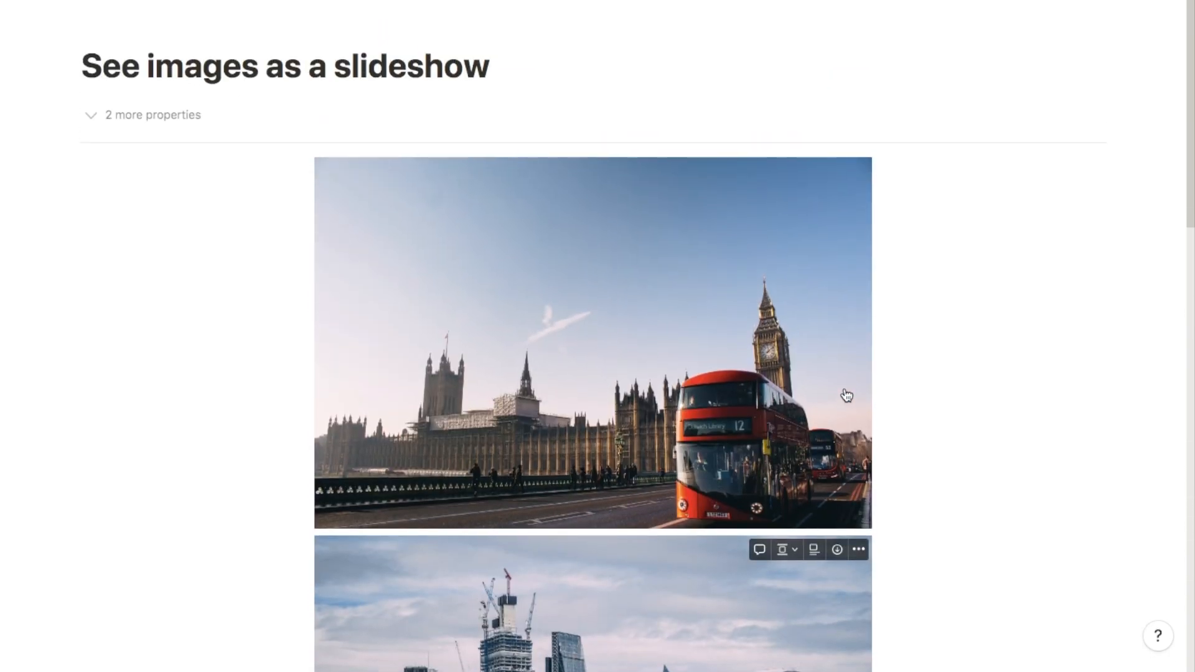
# View the red bus photo full screen, advance the slideshow by two images, and go back one
pyautogui.click(676, 360)
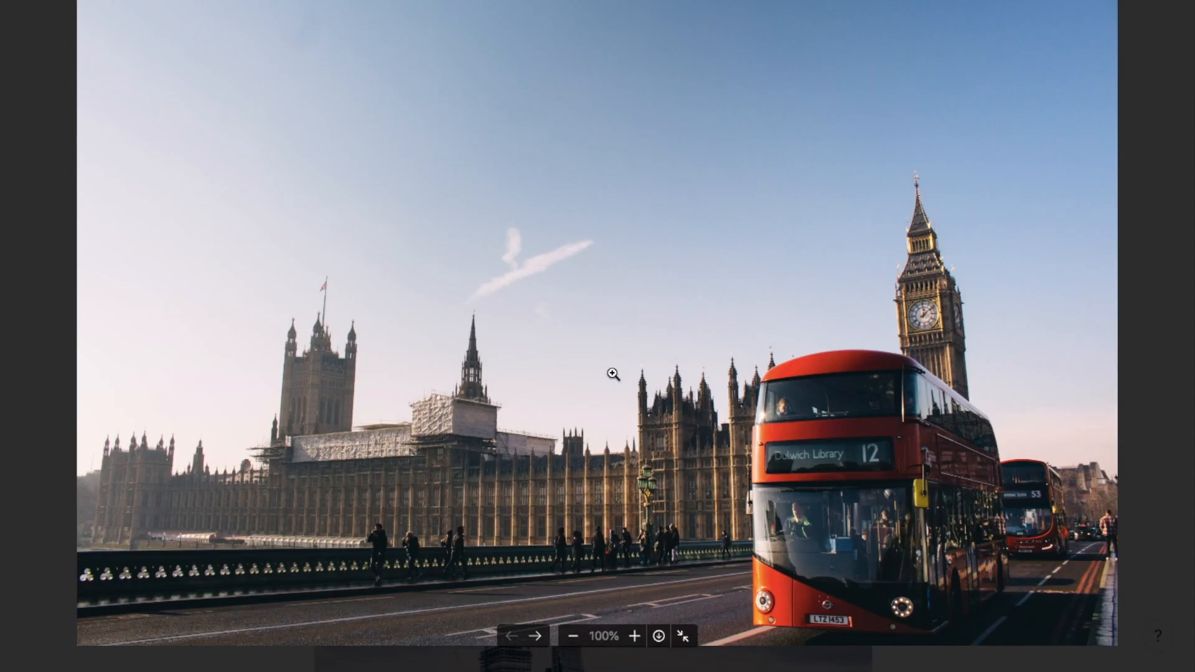
pyautogui.click(535, 637)
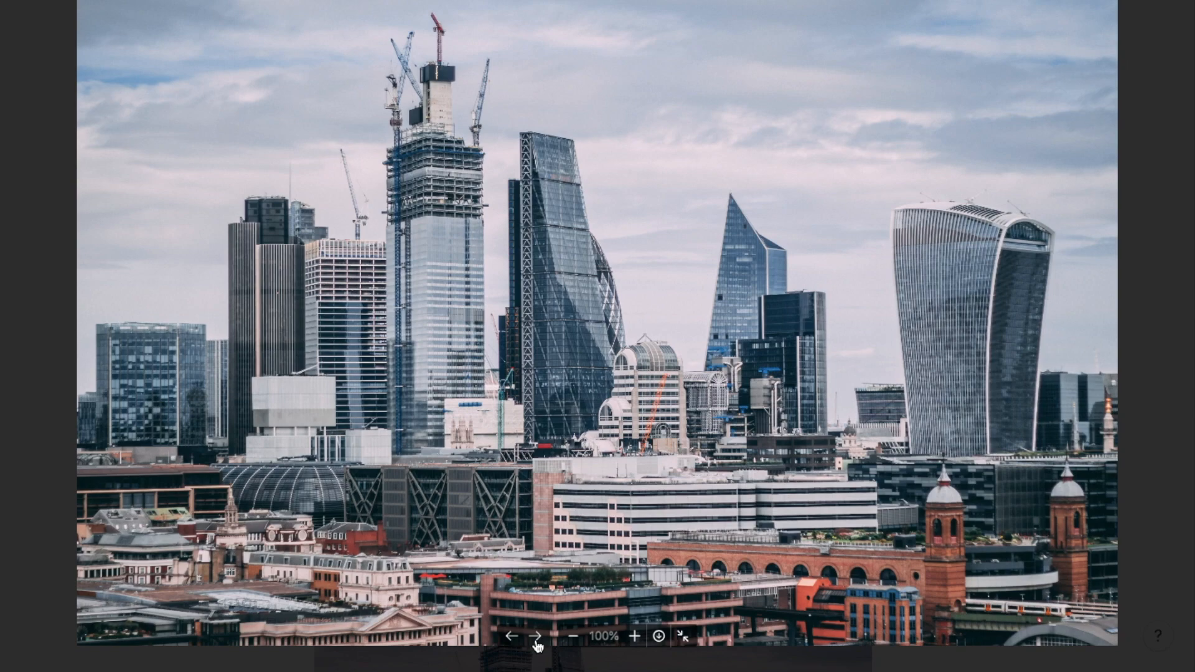
pyautogui.click(536, 641)
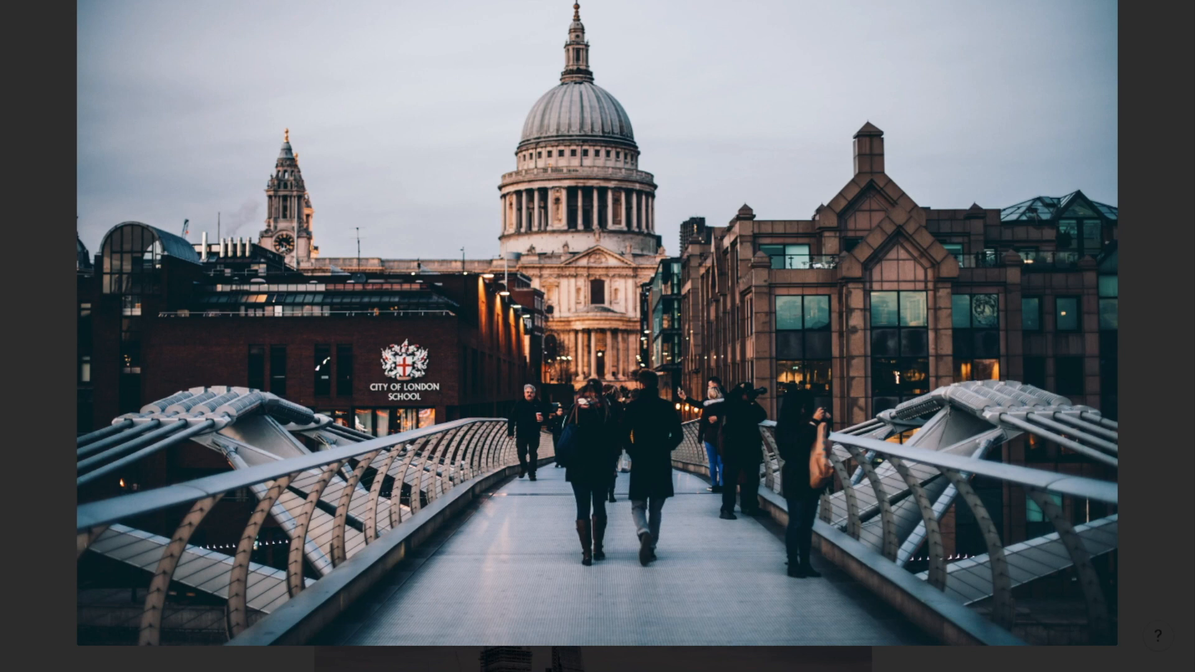
pyautogui.click(510, 638)
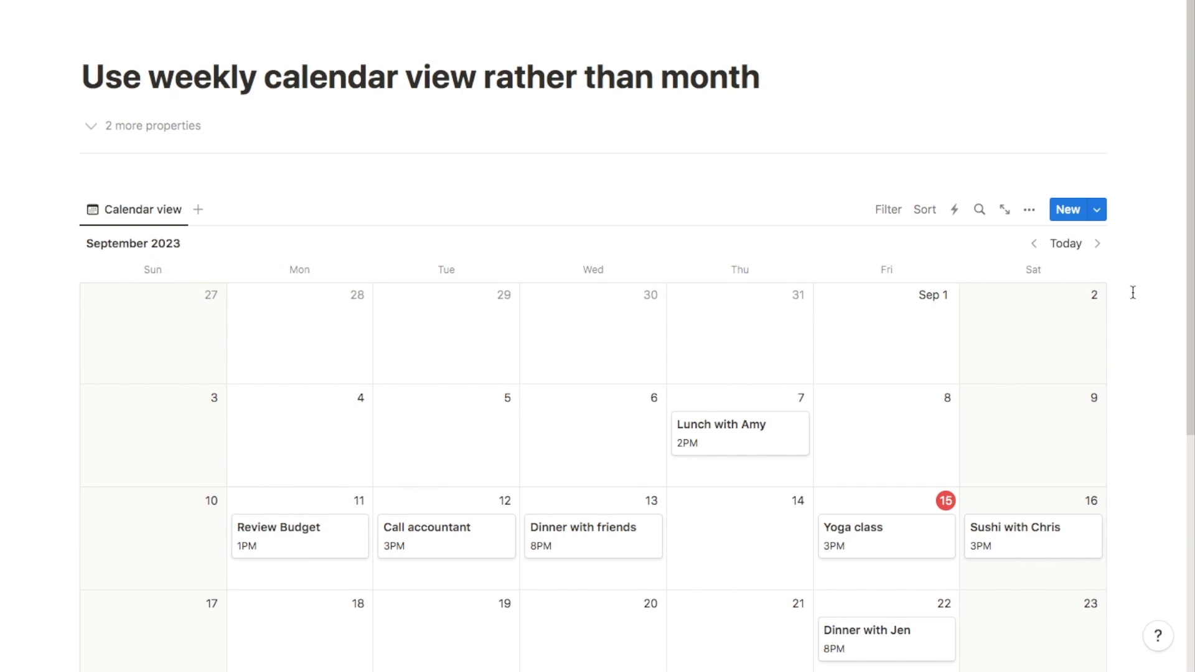
# Change the calendar view's layout so that the calendar is shown as Week instead of Month
pyautogui.scroll(-4, 1133, 292)
pyautogui.scroll(-2, 1133, 293)
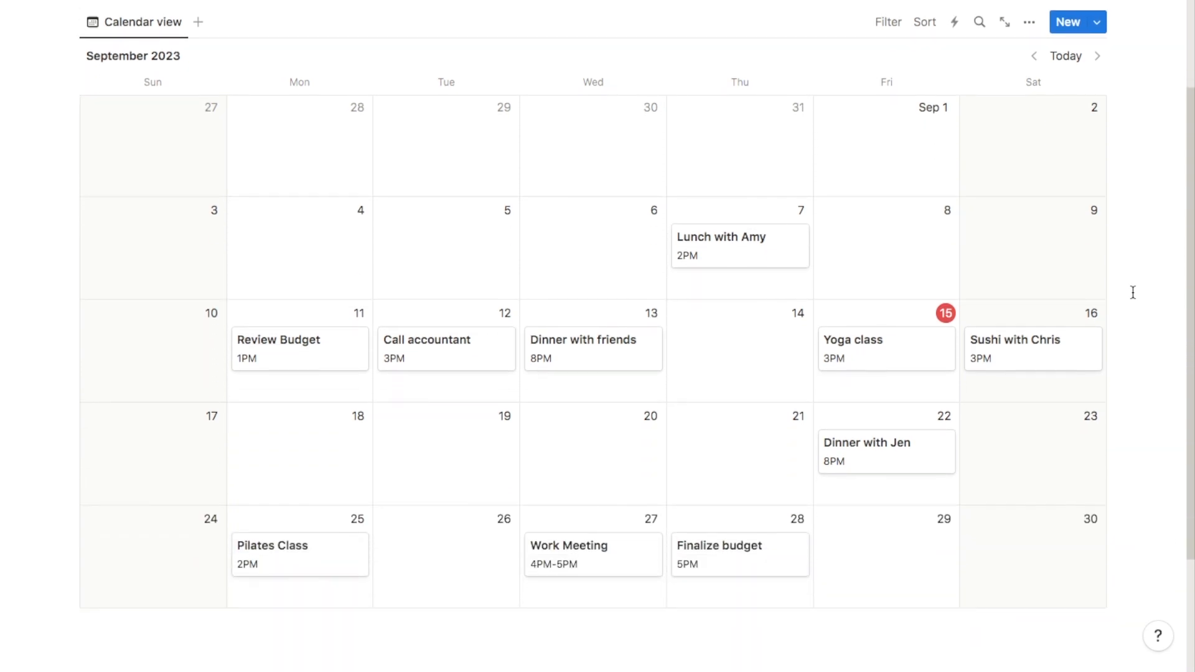
pyautogui.scroll(-1, 1133, 292)
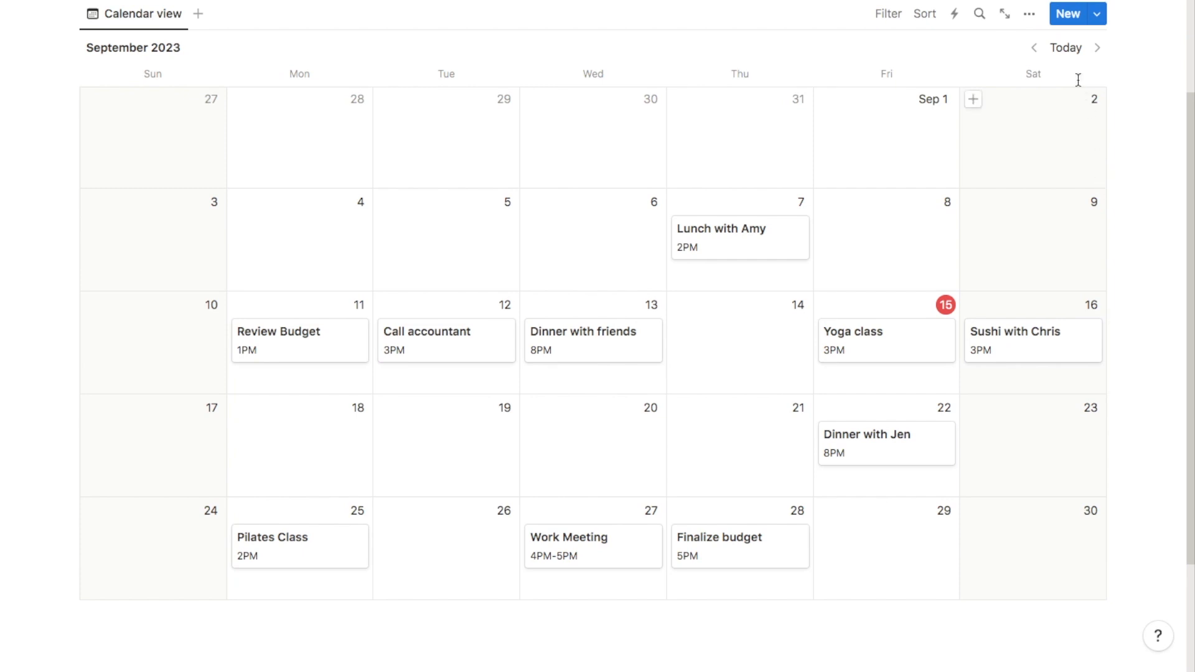
pyautogui.click(1030, 18)
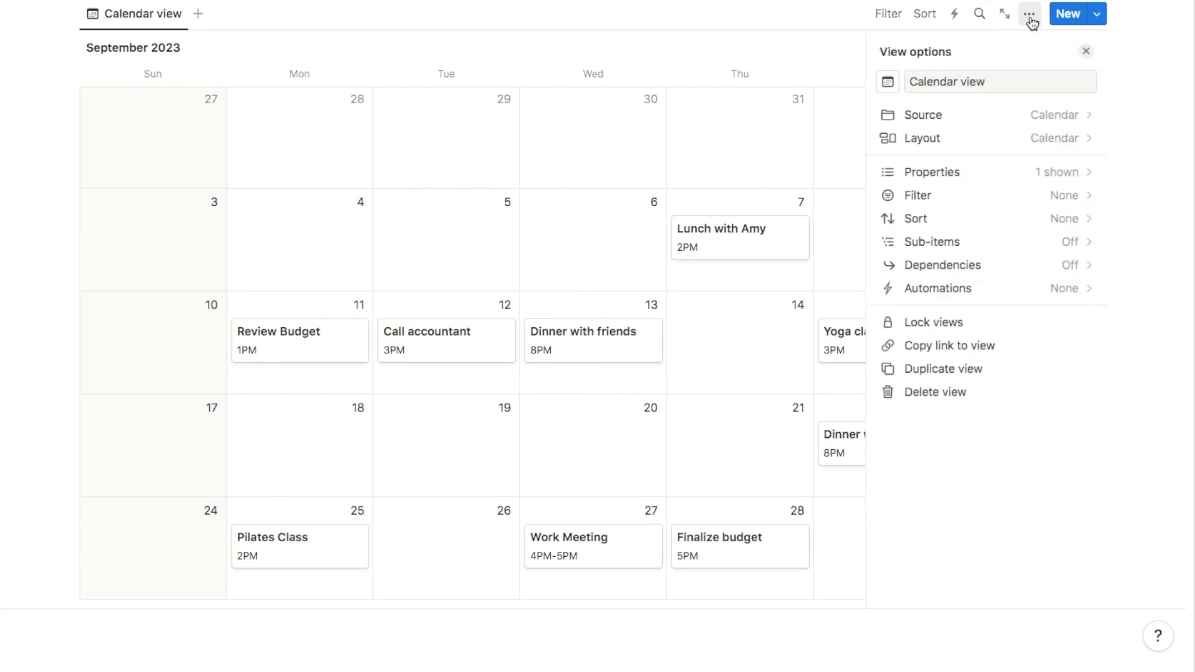
pyautogui.click(941, 140)
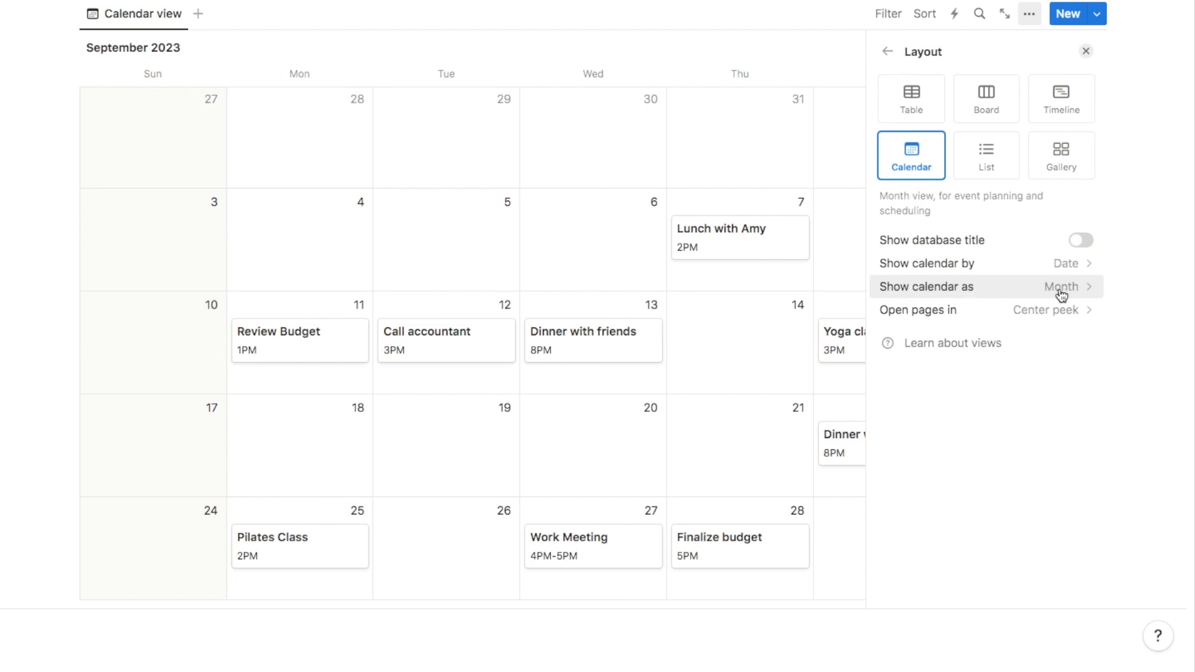
pyautogui.click(962, 290)
pyautogui.click(937, 373)
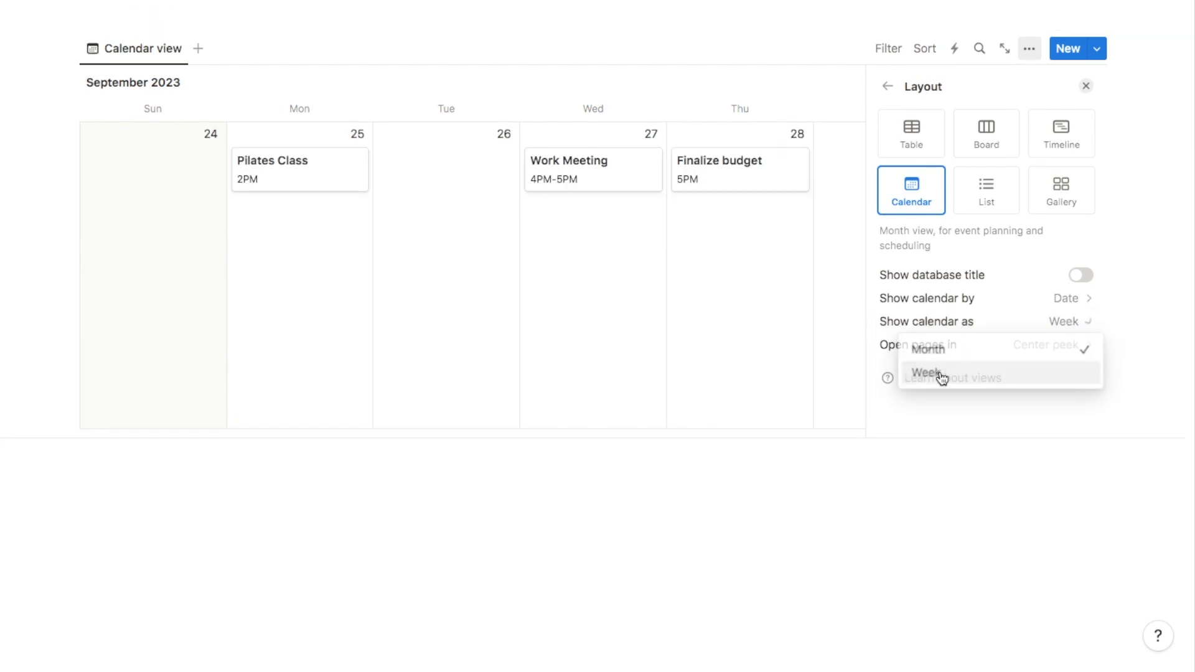
pyautogui.click(1086, 86)
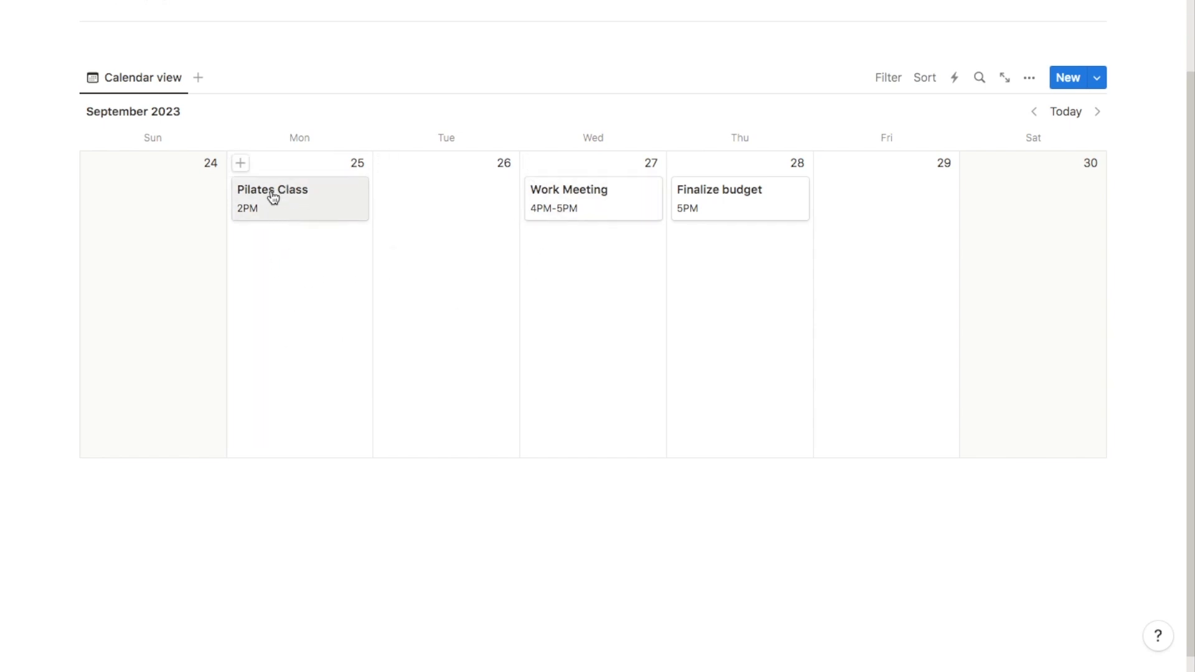
# Move the Work Meeting and Finalize budget events to Monday the 25th in the weekly calendar
pyautogui.moveTo(603, 202); pyautogui.dragTo(321, 257)
pyautogui.moveTo(708, 205); pyautogui.dragTo(315, 307)
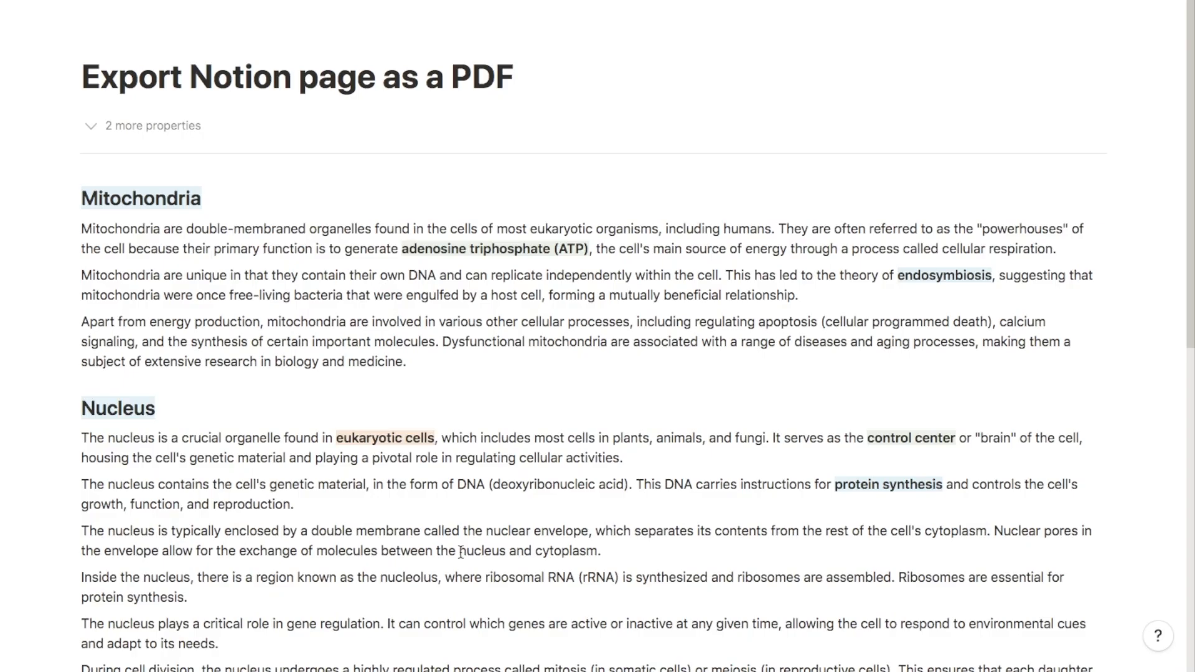
# Export the cell biology notes page as a PDF, including everything, with the current database view and Letter page format
pyautogui.scroll(-3, 521, 401)
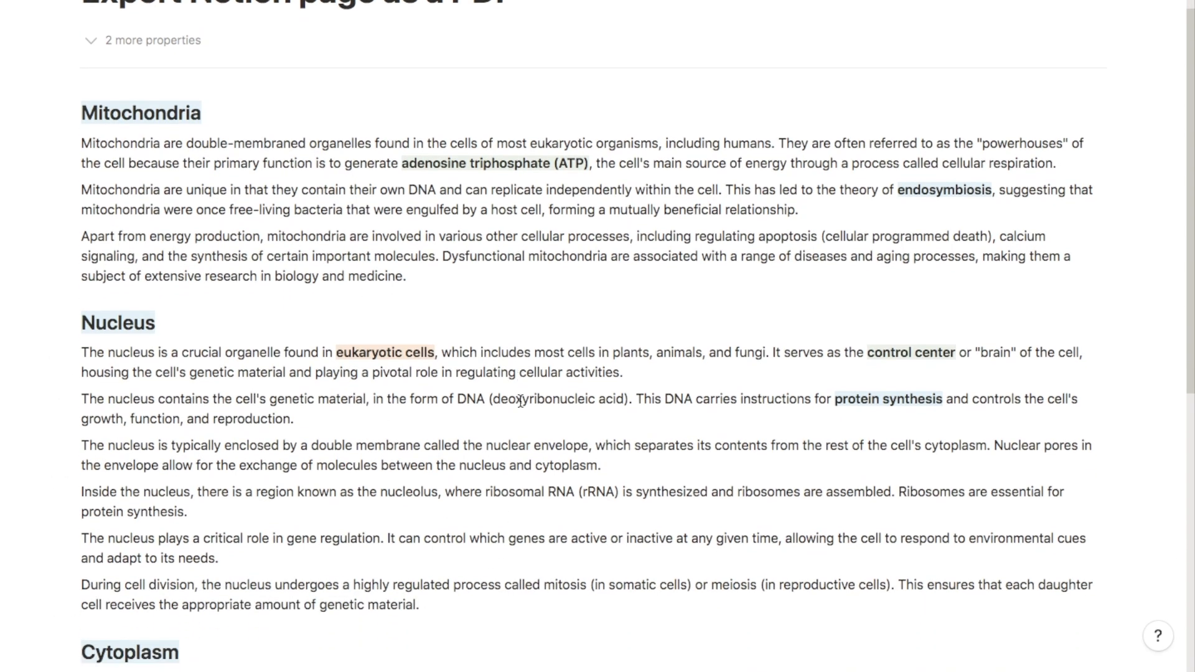
pyautogui.scroll(-3, 521, 401)
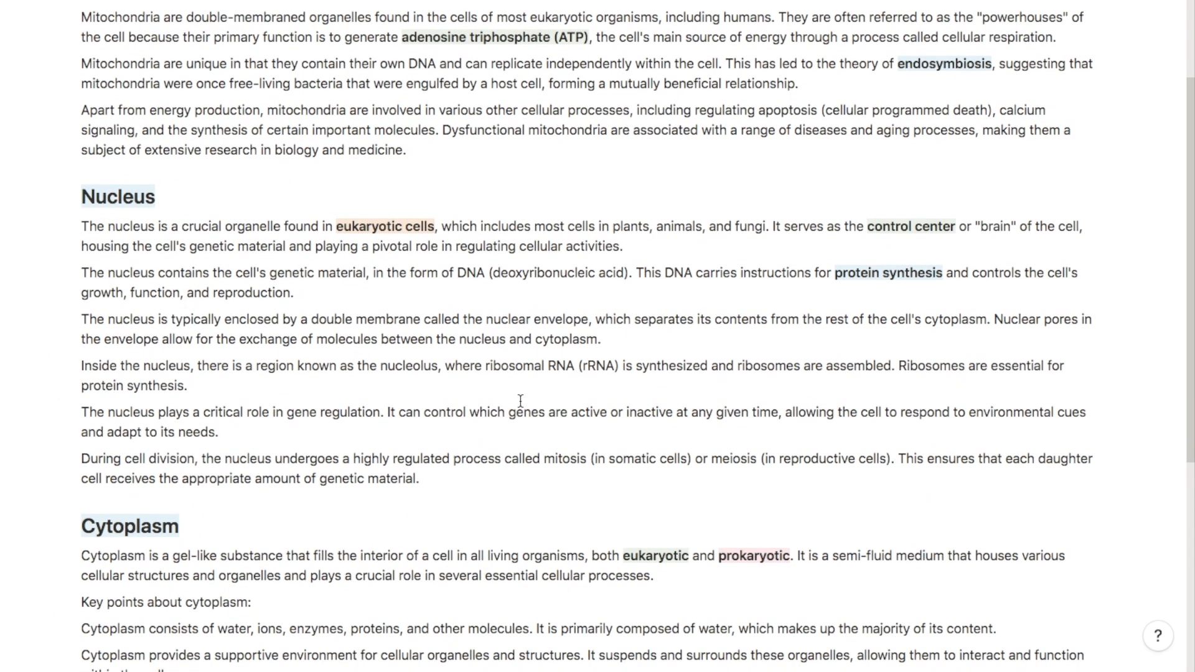
pyautogui.scroll(-2, 521, 401)
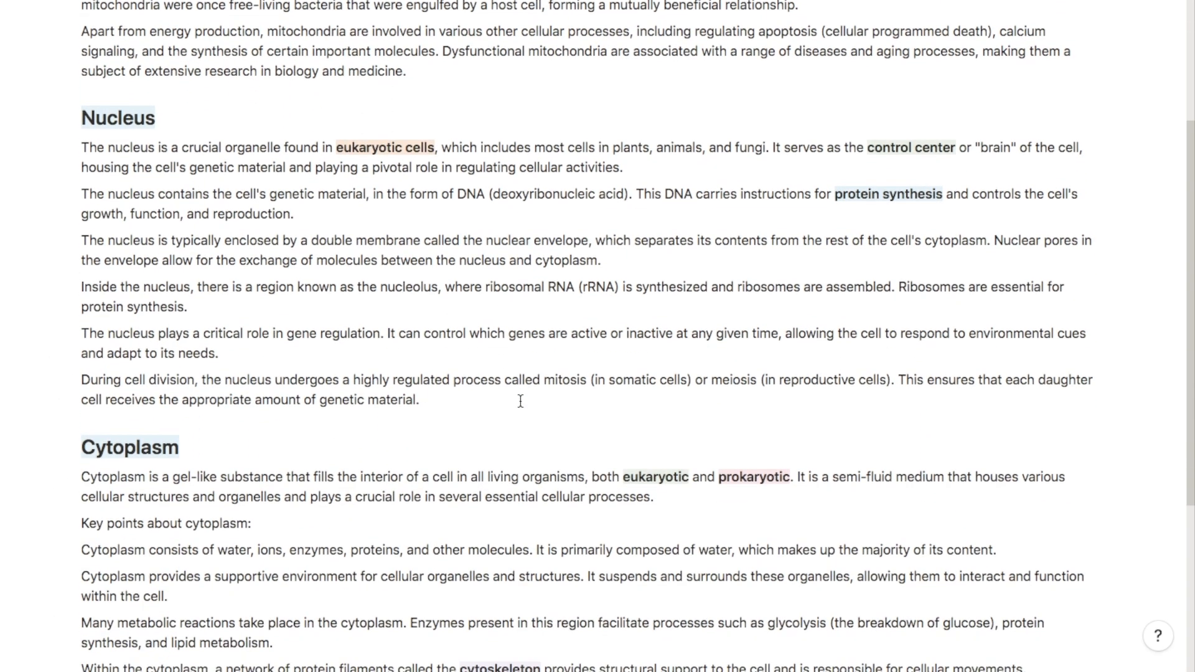
pyautogui.scroll(-2, 520, 401)
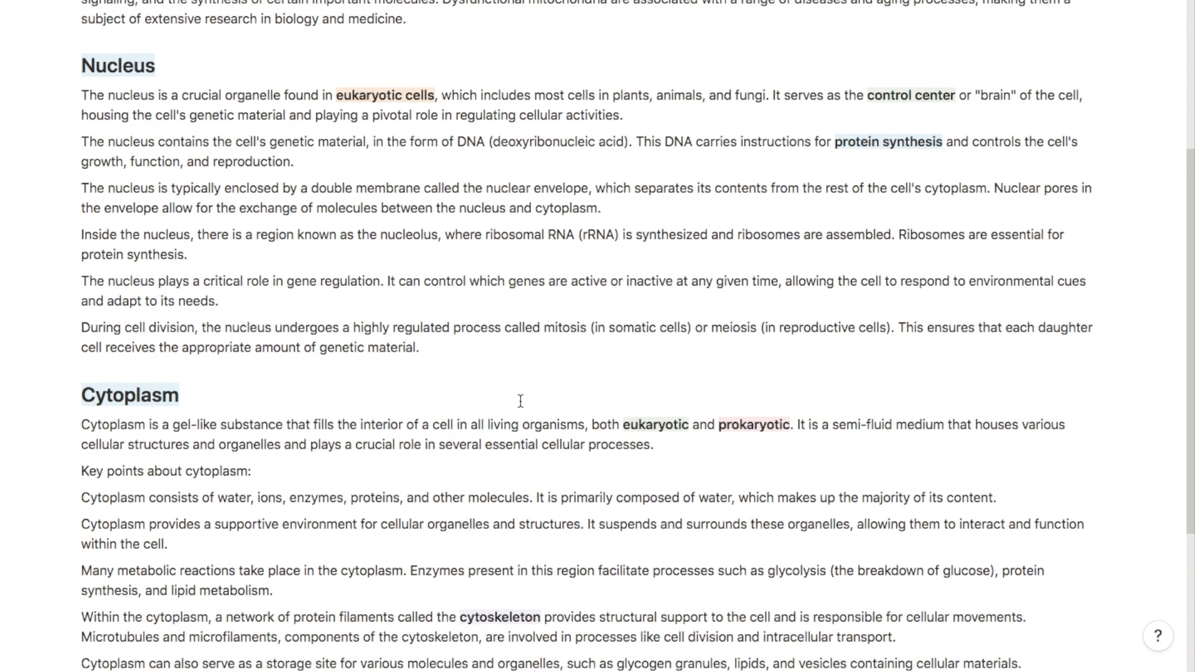
pyautogui.scroll(10, 521, 401)
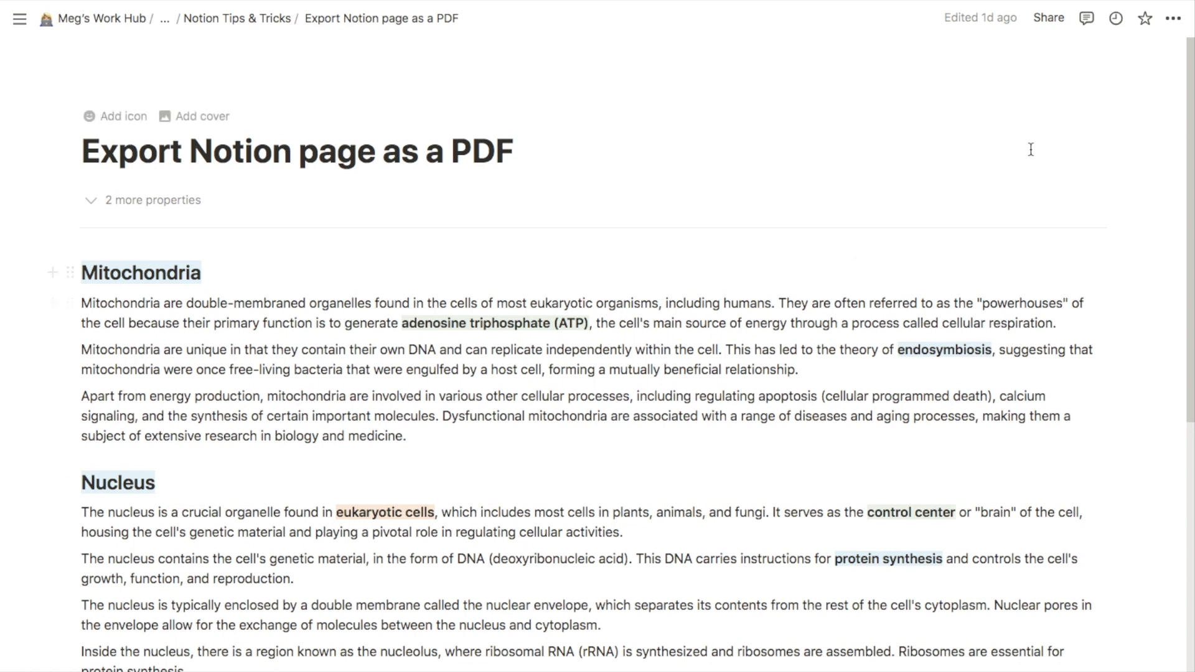
pyautogui.click(1174, 18)
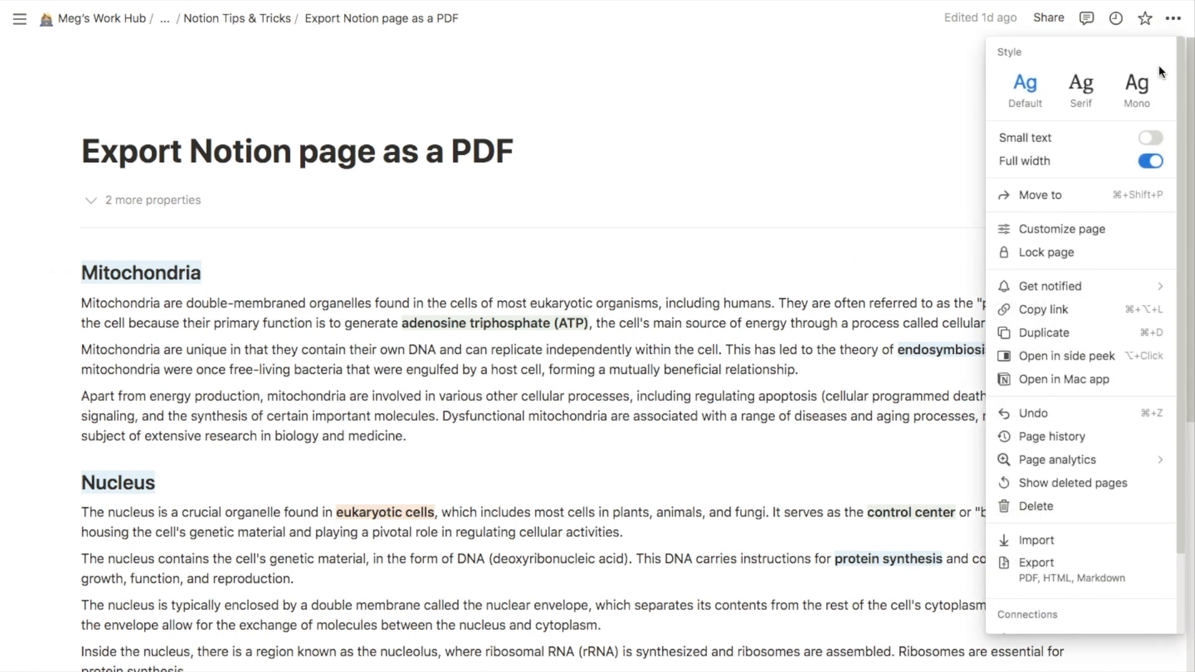
pyautogui.click(1051, 578)
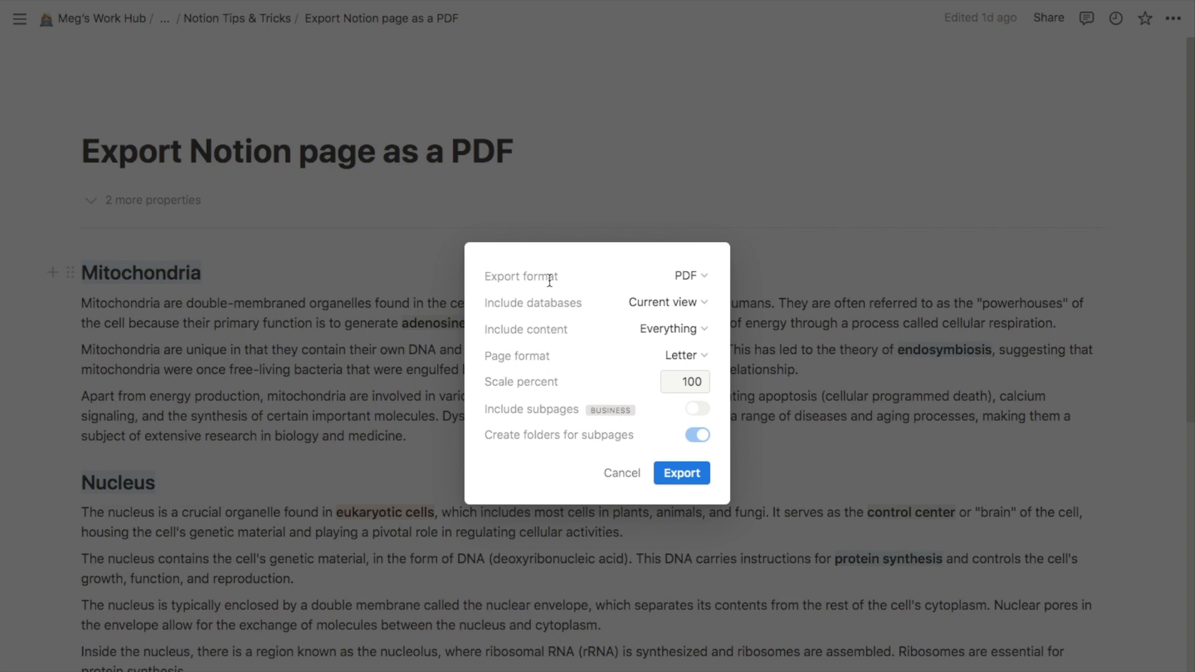
pyautogui.click(690, 275)
pyautogui.click(600, 304)
pyautogui.click(665, 329)
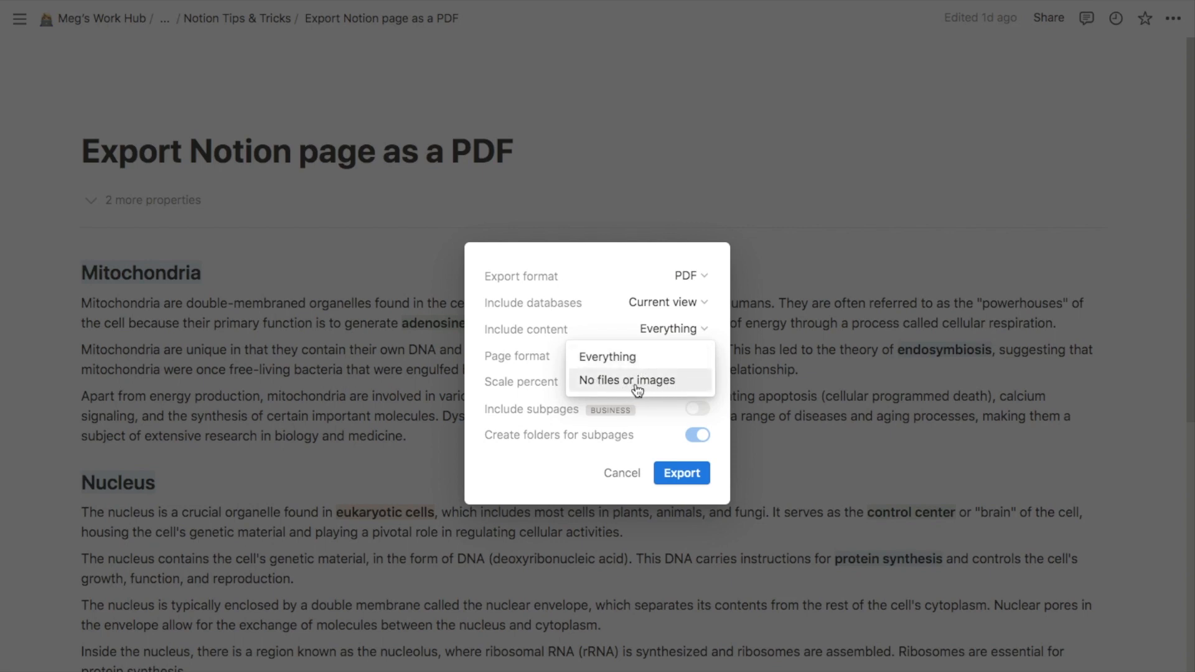
pyautogui.click(613, 360)
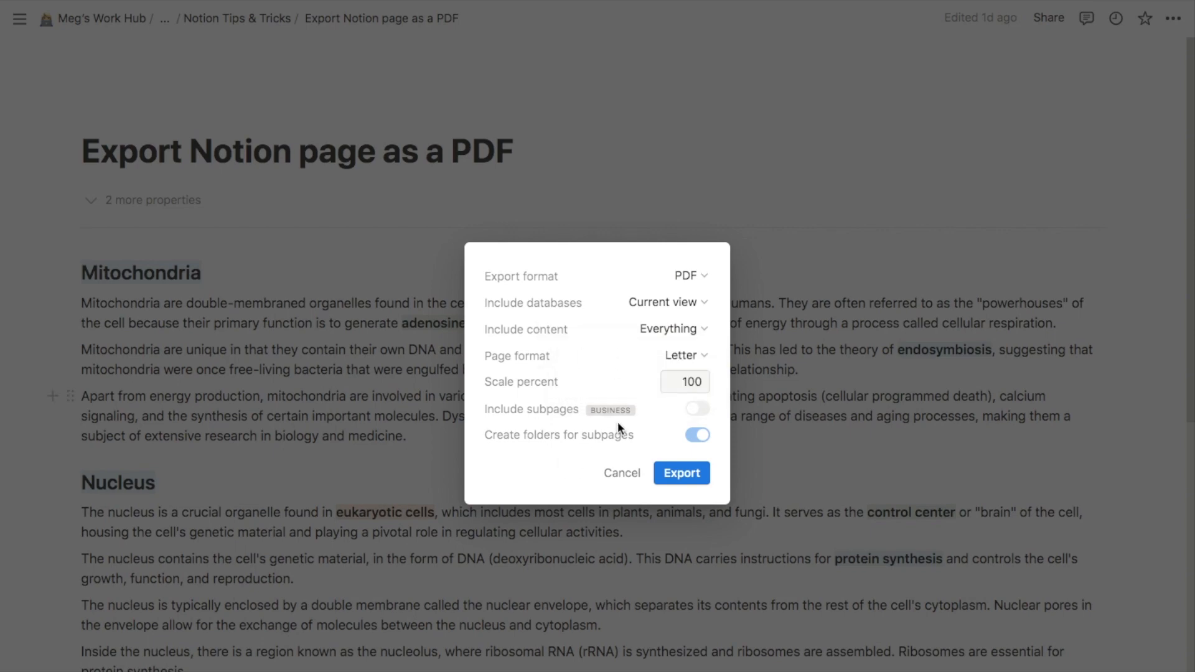
pyautogui.click(672, 478)
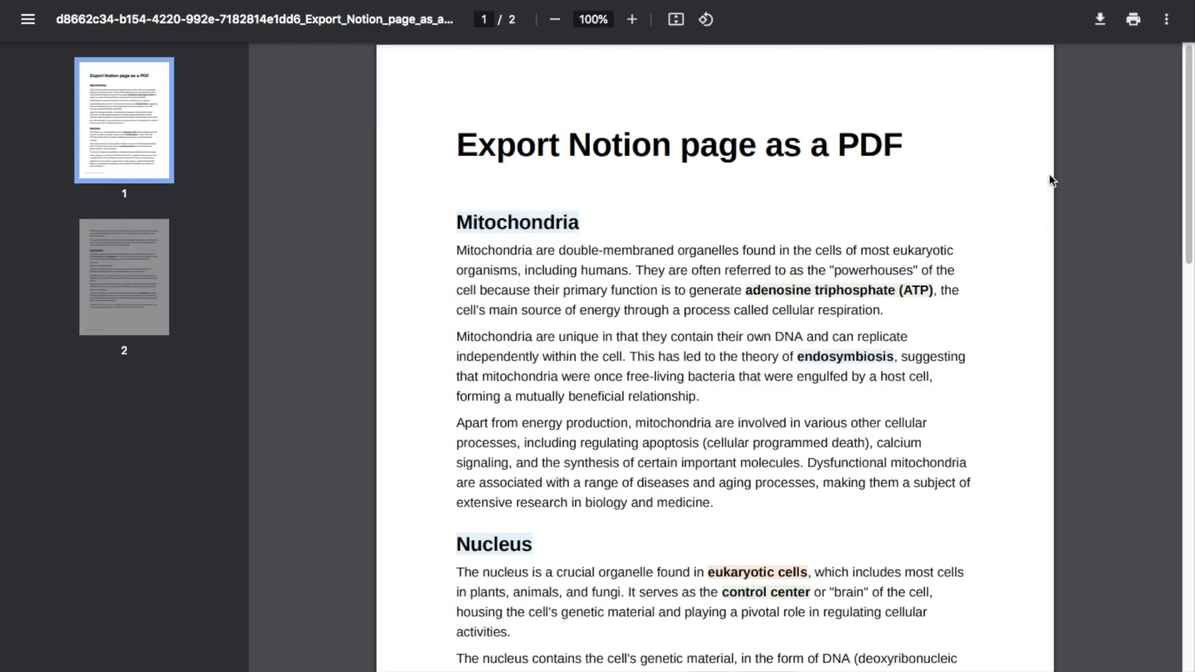
# Look through both pages of the exported PDF, from the Mitochondria section to the end of Cytoplasm
pyautogui.scroll(-5, 1049, 181)
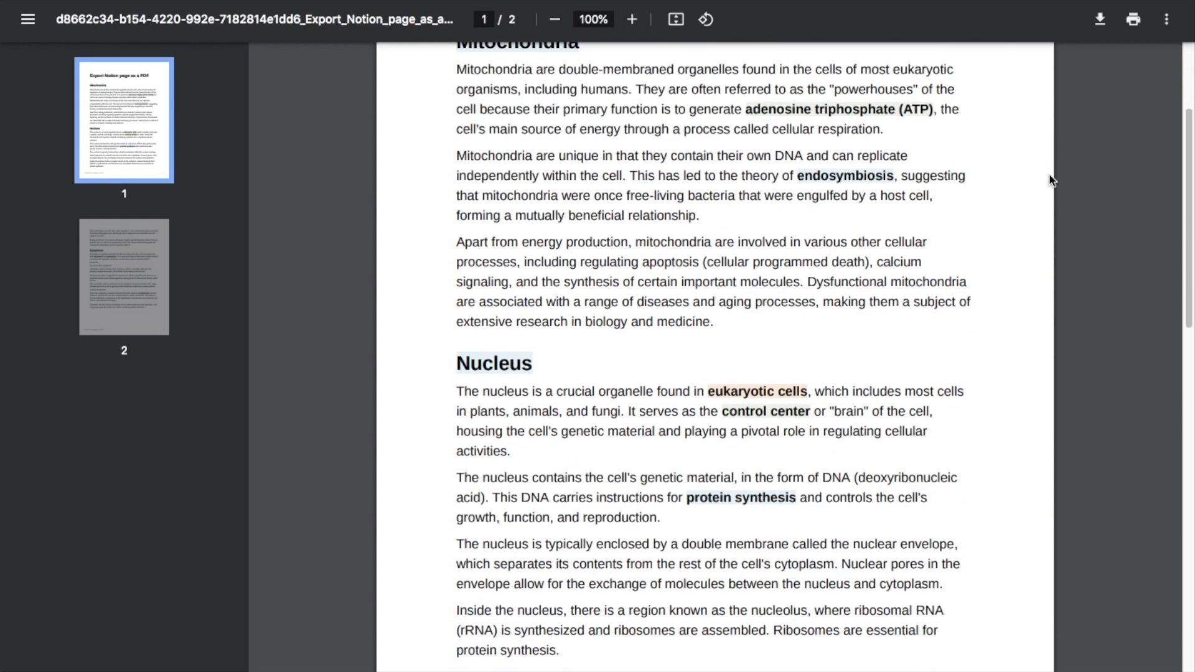
pyautogui.scroll(-14, 1050, 181)
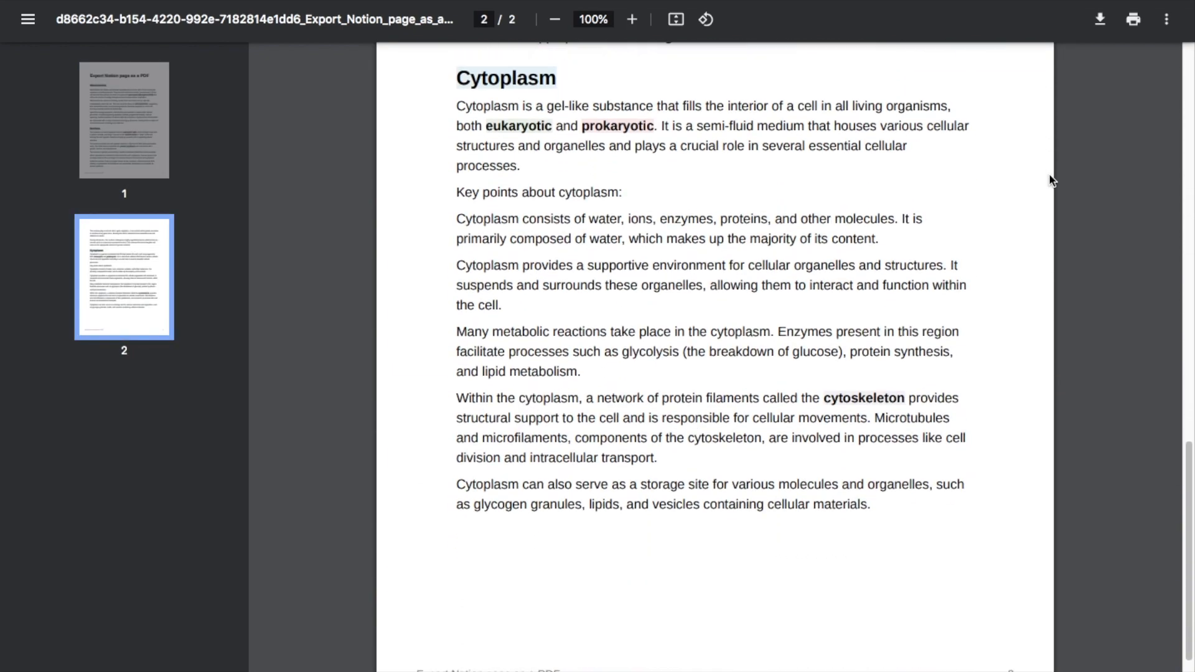
pyautogui.scroll(18, 1049, 181)
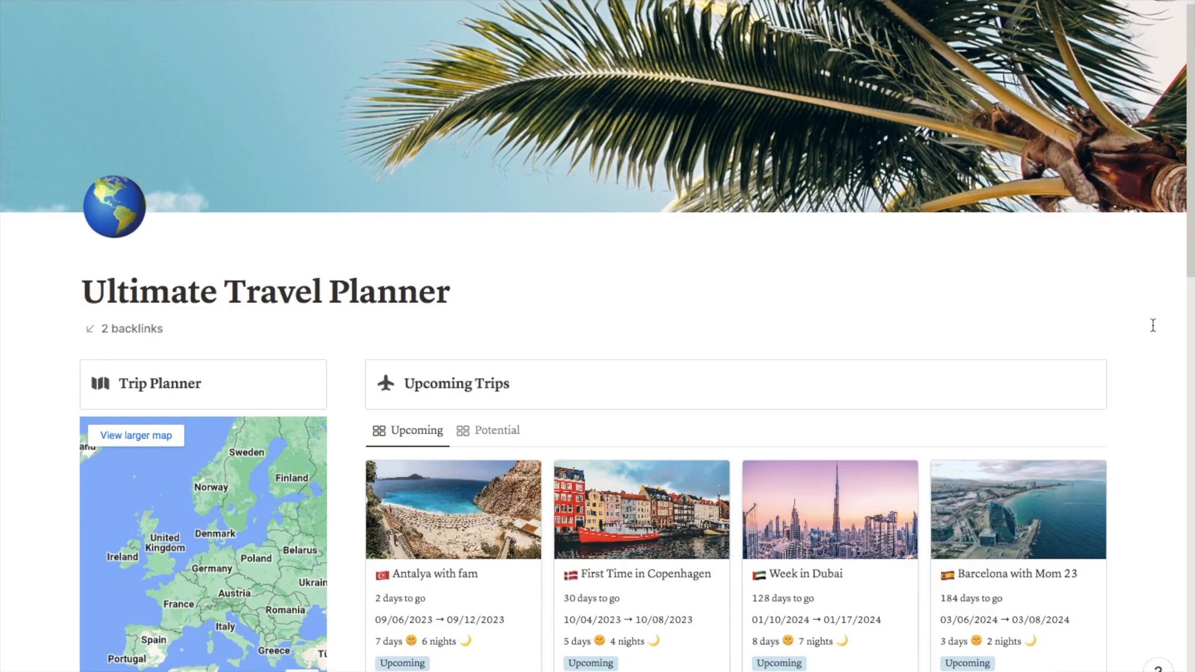
# Look through the Ultimate Travel Planner page, from the upcoming trips down to the completed trips
pyautogui.scroll(-2, 1153, 325)
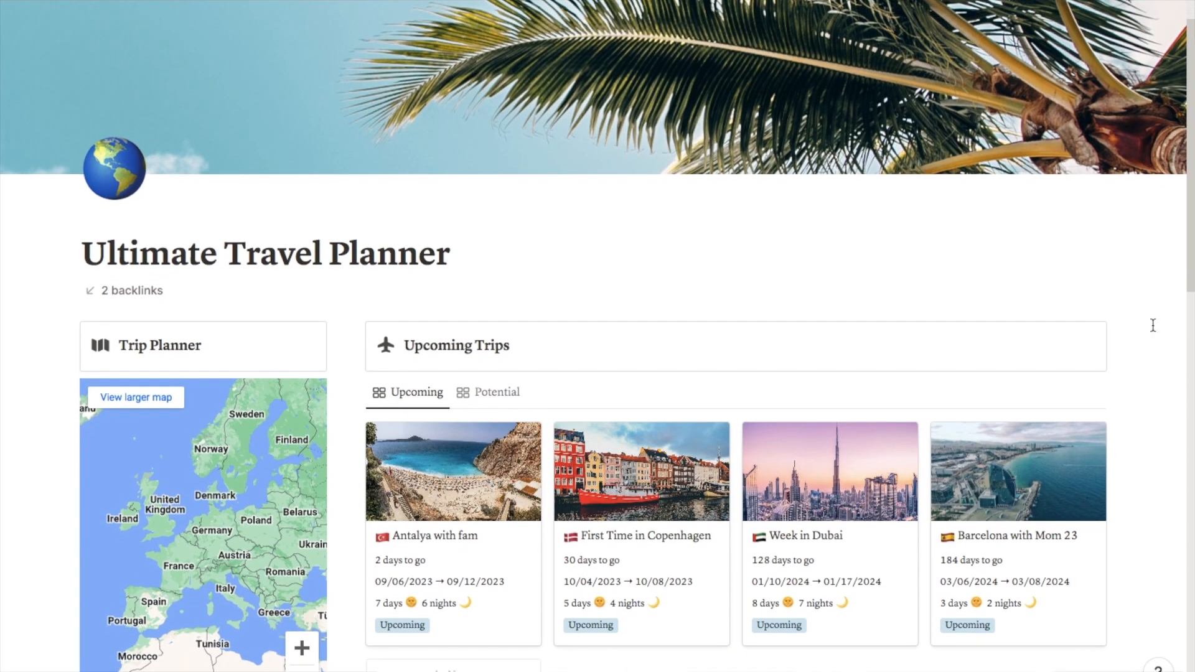
pyautogui.scroll(-5, 1153, 325)
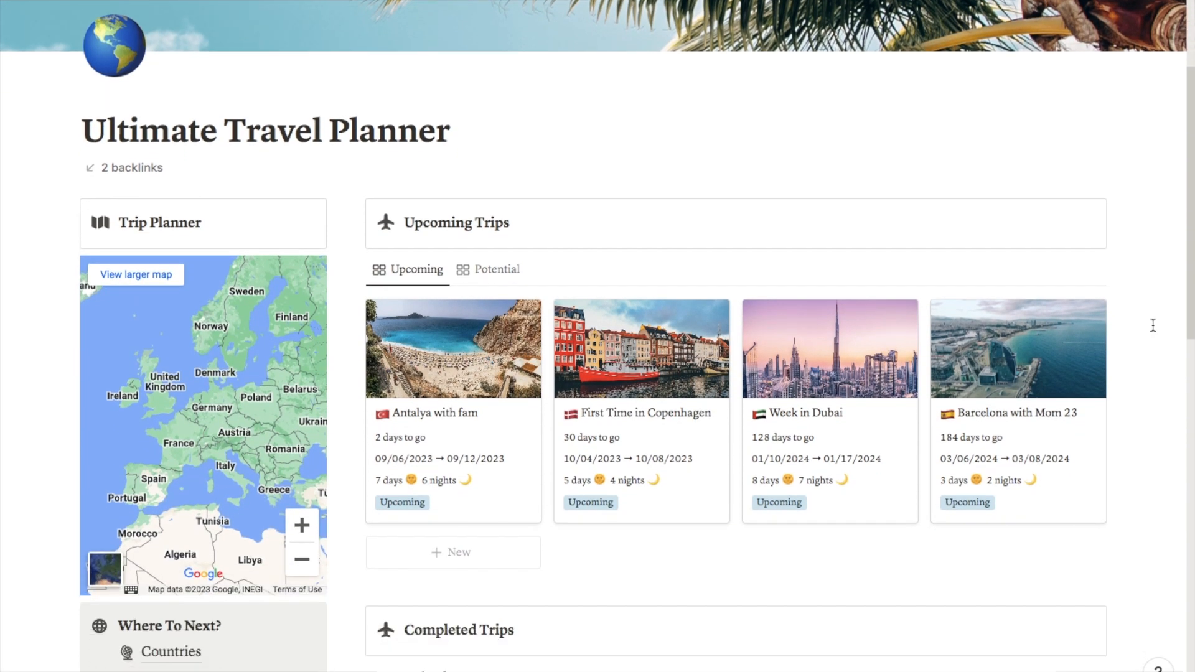
pyautogui.scroll(-1, 1153, 325)
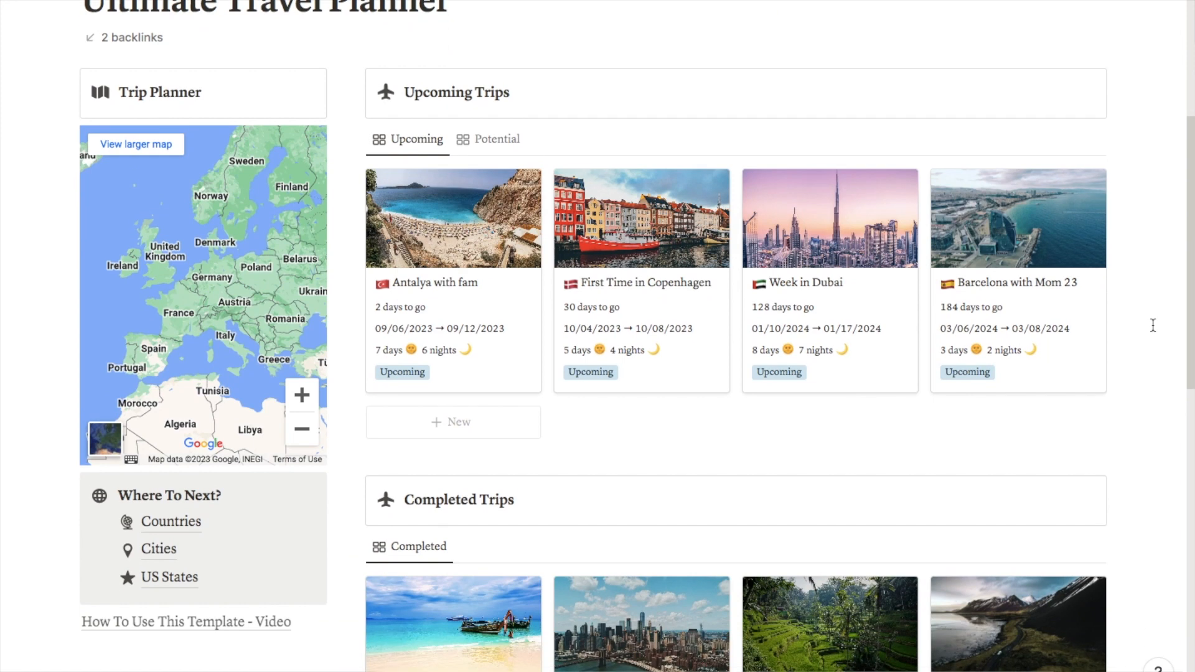
pyautogui.scroll(-4, 1152, 325)
pyautogui.scroll(-3, 1153, 325)
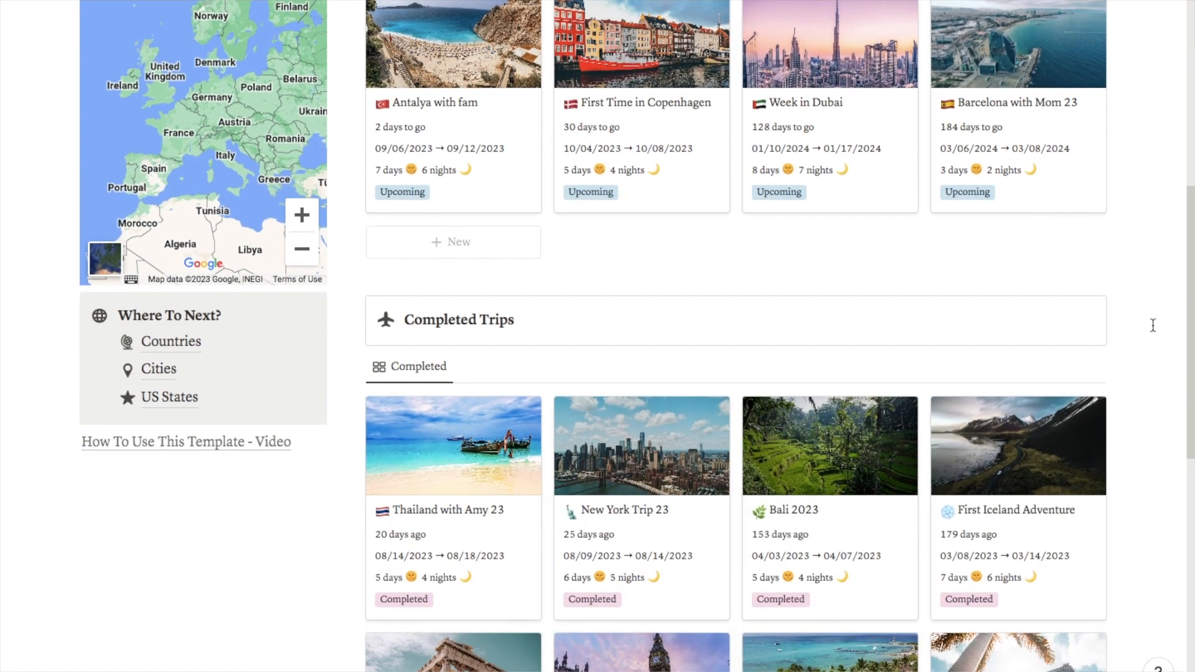